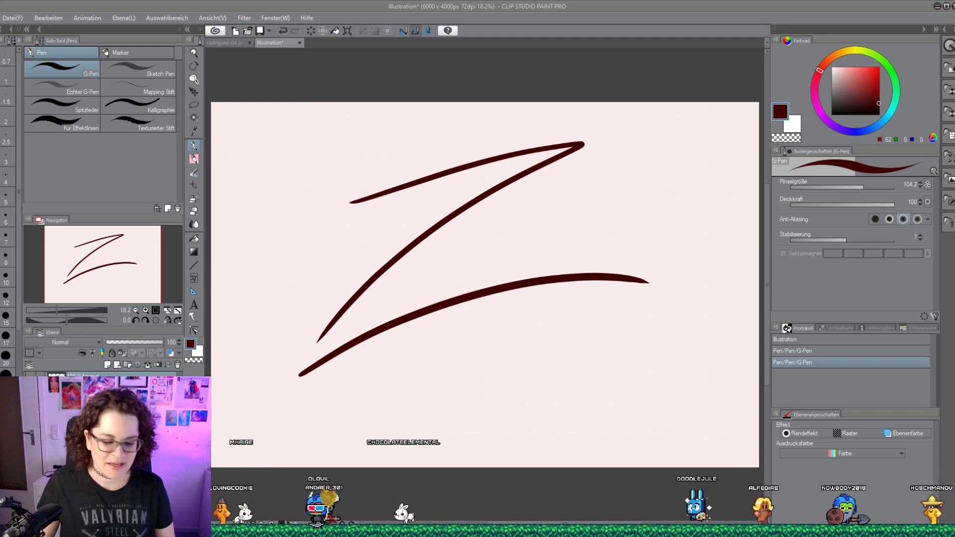
Paste the film still of the masked man and woman, enlarge it and place it in the canvas's lower right corner
left_click(194, 91)
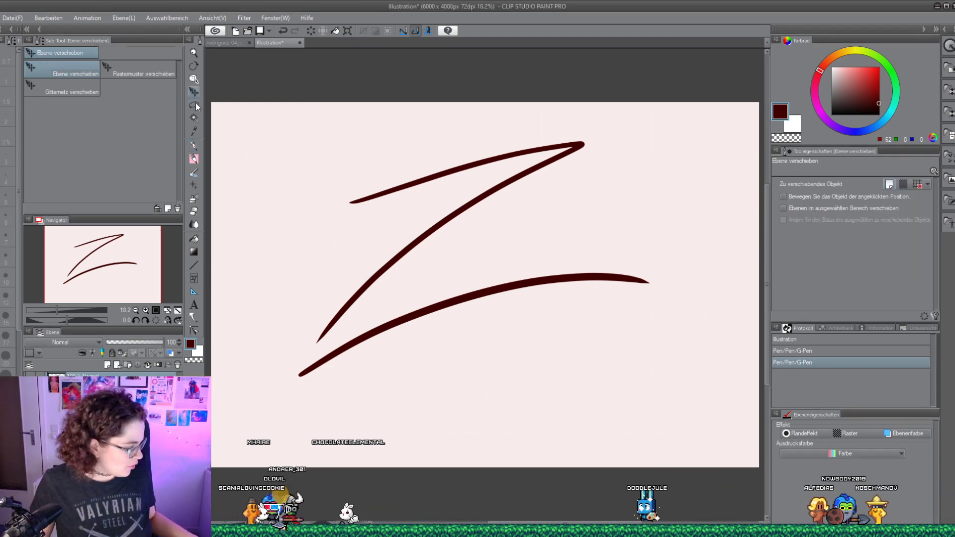
key("ctrl+v")
left_click_drag(261, 129, 286, 145)
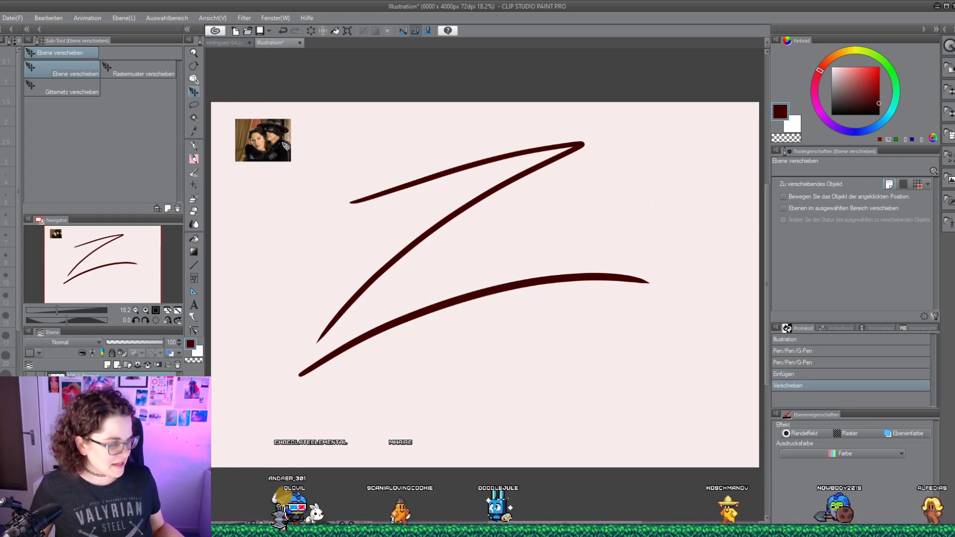
key("ctrl+t")
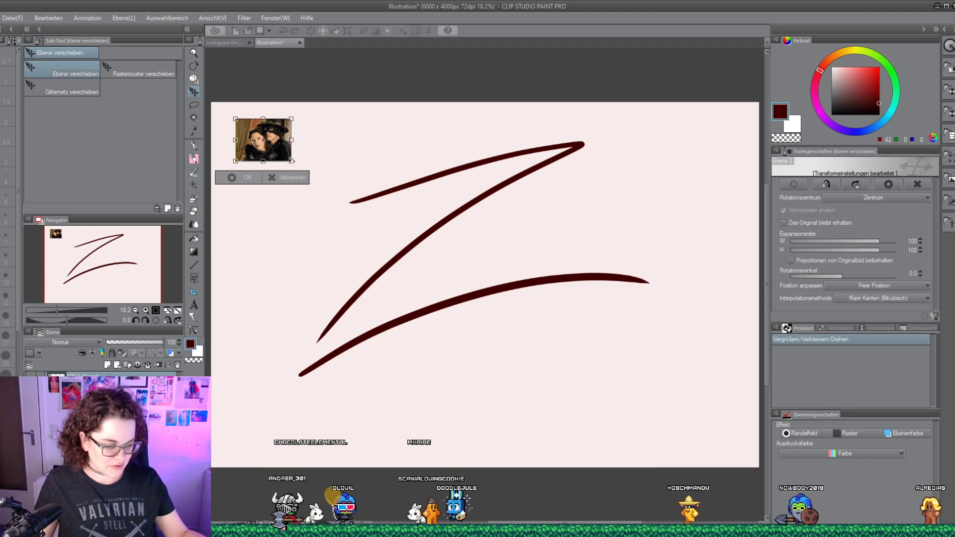
left_click_drag(341, 206, 369, 225)
left_click_drag(348, 174, 676, 406)
left_click(627, 446)
key("Return")
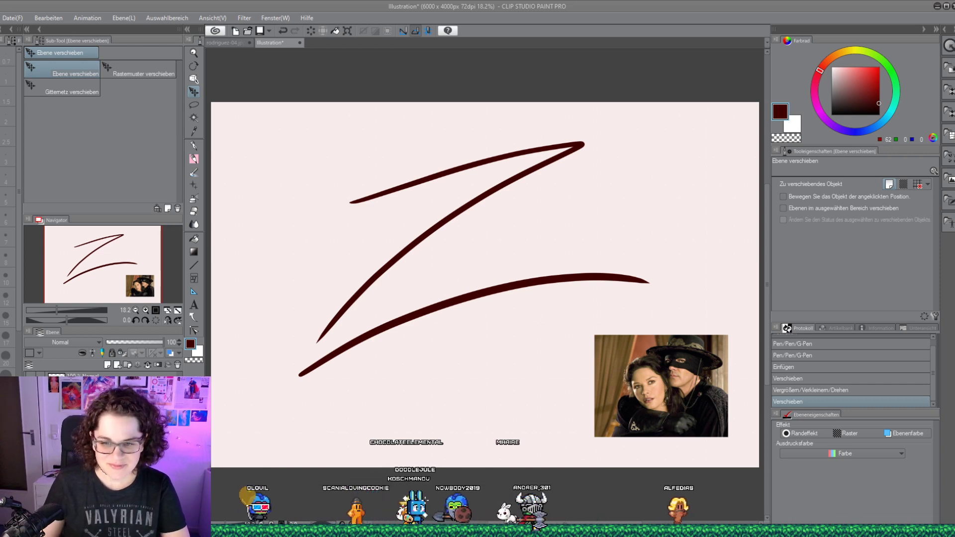
Lasso the uniformed officer's portrait in the other open image and copy it into the Illustration canvas
key("ctrl+Tab")
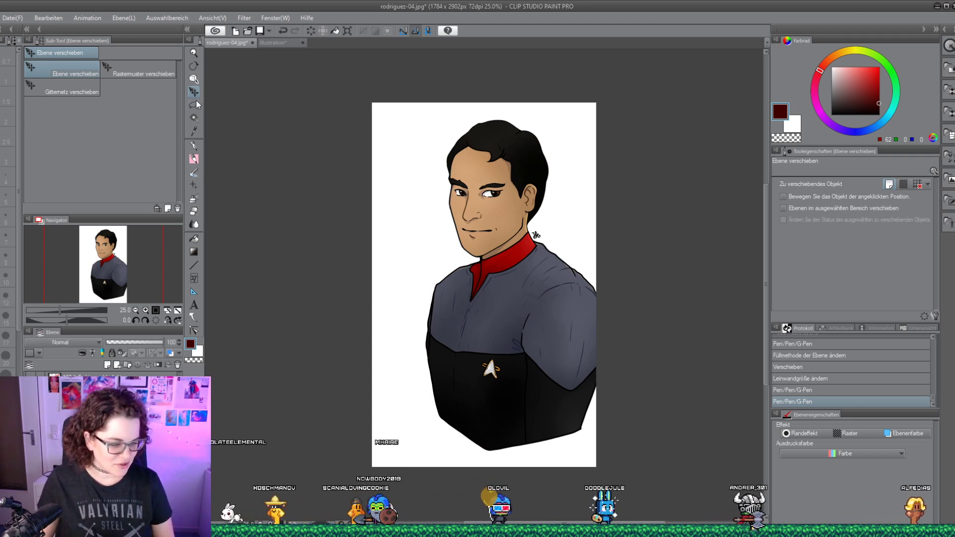
key("m")
mouse_move(600, 92)
left_mouse_down()
mouse_move(434, 136)
mouse_move(383, 302)
mouse_move(415, 444)
mouse_move(645, 467)
mouse_move(698, 227)
mouse_move(619, 111)
mouse_move(595, 115)
left_mouse_up()
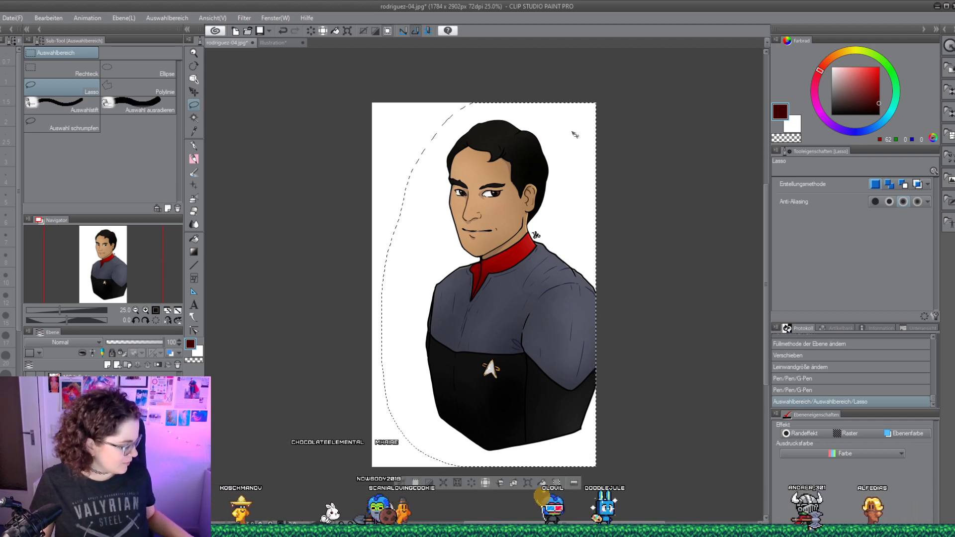
left_click(281, 43)
key("ctrl+v")
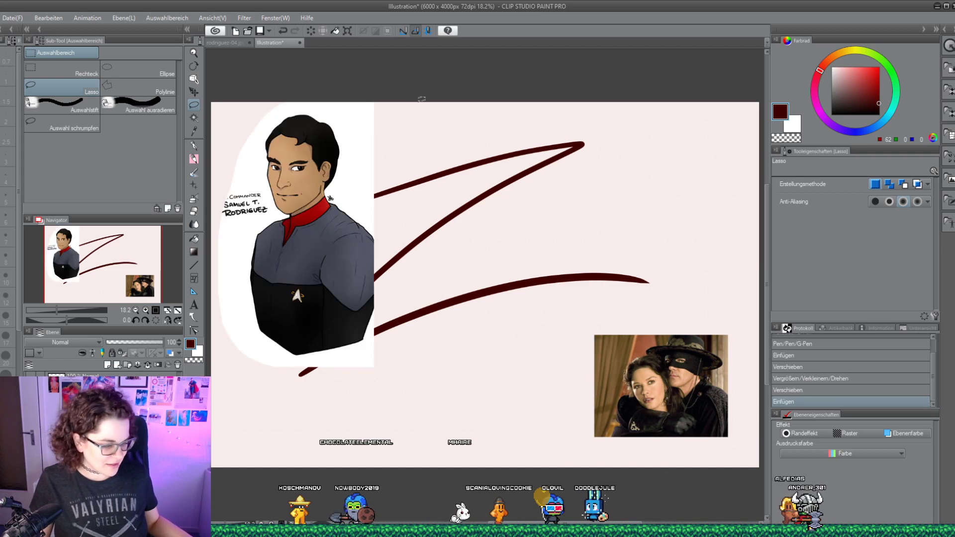
Move the pasted portrait down to the canvas's lower left area and save the illustration as fuchs
left_click(194, 92)
left_click_drag(318, 157, 327, 250)
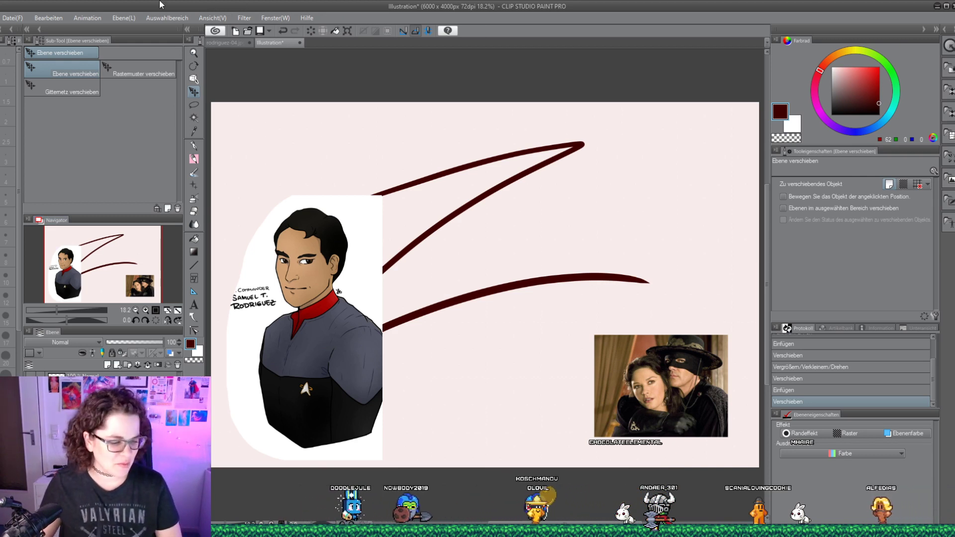
key("alt")
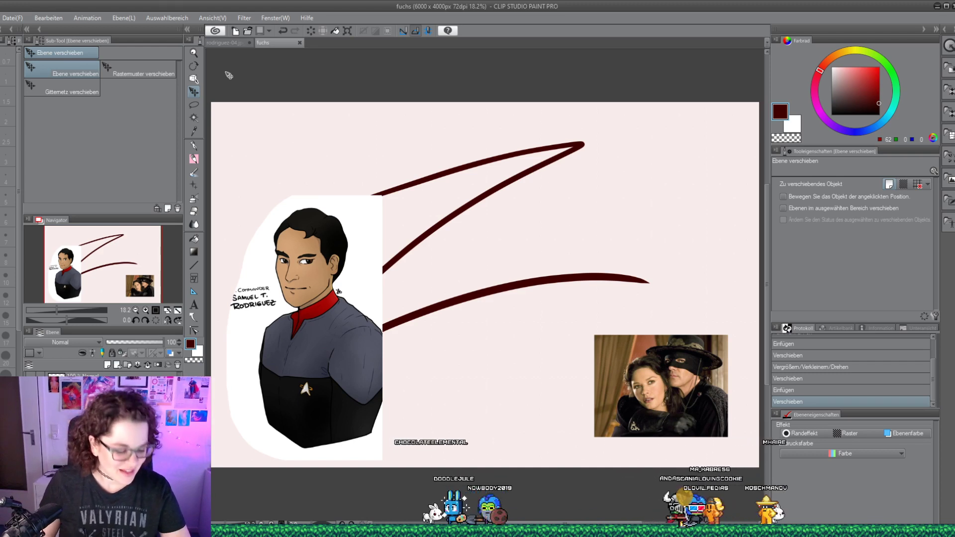
Add a new raster layer and hide the large Z strokes, with the SU-Cream Pencil ready for sketching
left_click(107, 365)
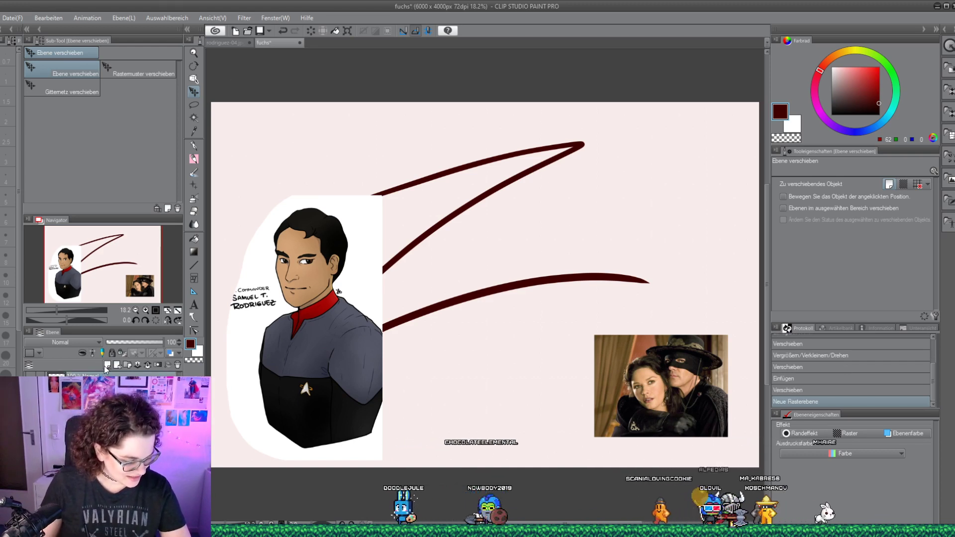
left_click(193, 158)
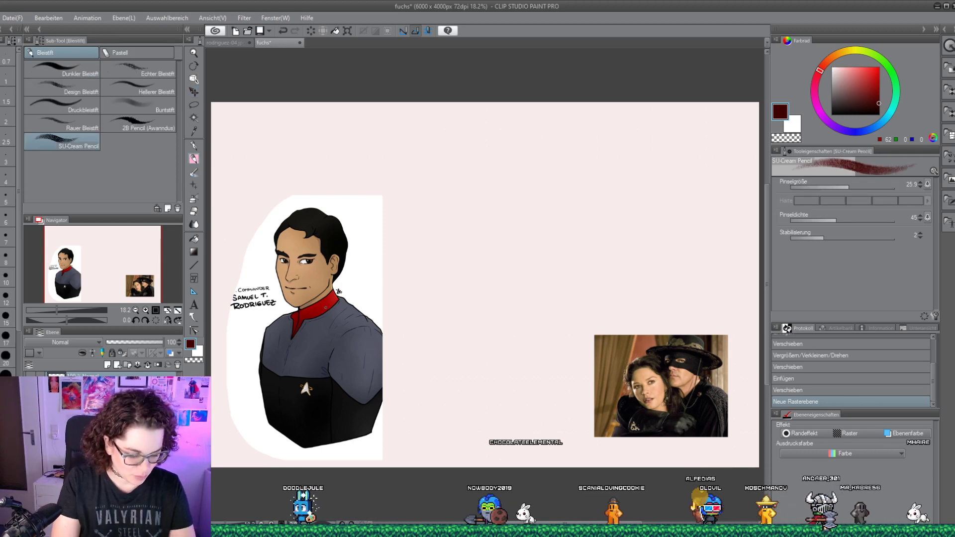
Erase the white background and the handwritten name around the officer portrait with the Hart eraser, leaving a narrow white border
left_click(195, 212)
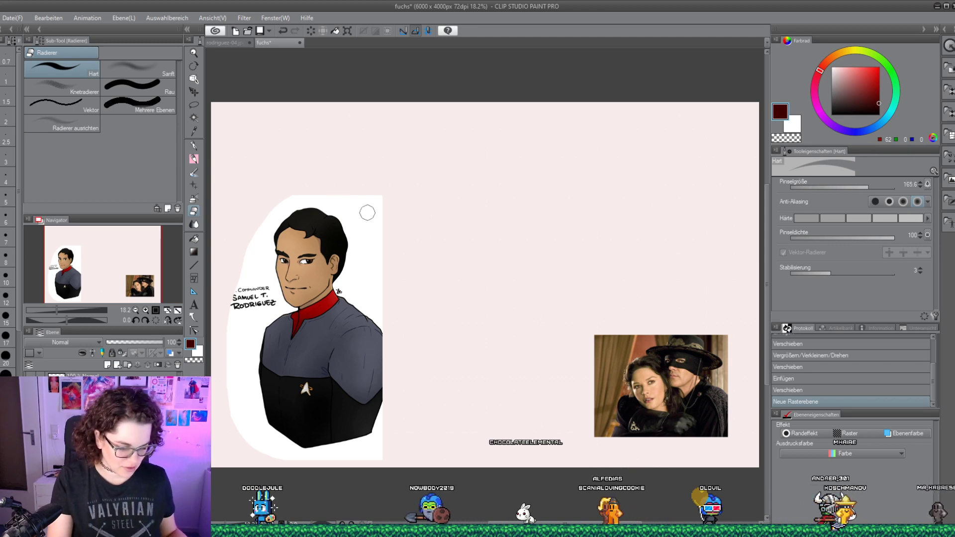
left_click_drag(353, 285, 358, 199)
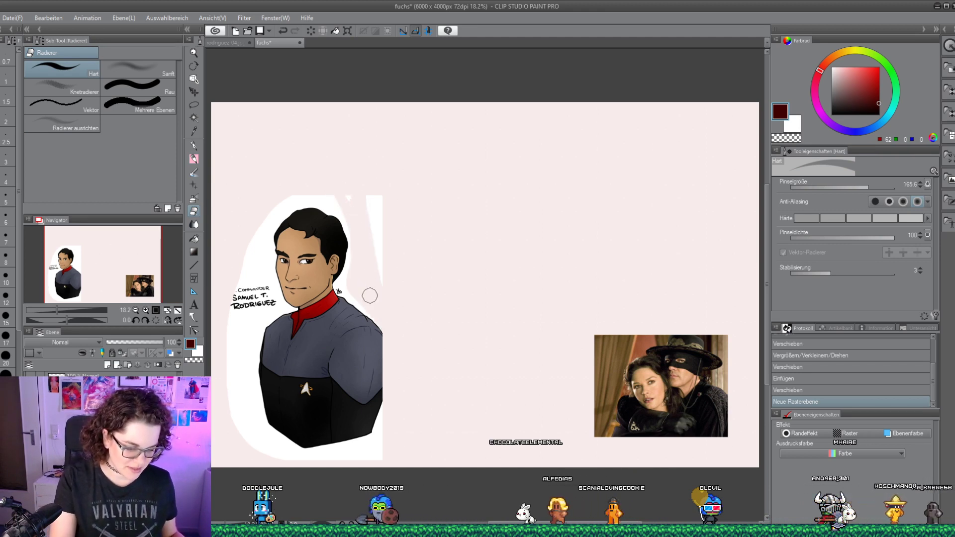
mouse_move(378, 286)
left_mouse_down()
mouse_move(379, 258)
mouse_move(313, 196)
left_mouse_up()
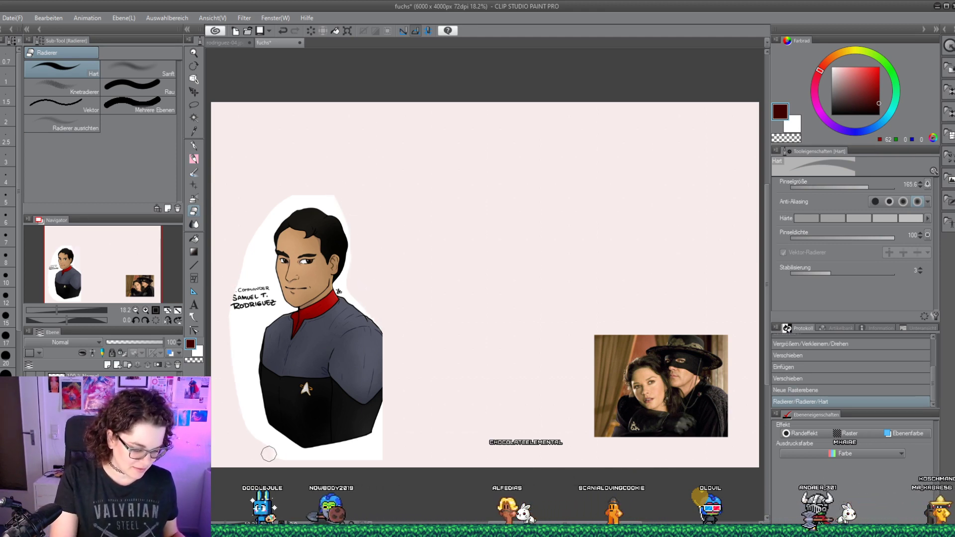
mouse_move(268, 453)
left_mouse_down()
mouse_move(236, 376)
mouse_move(243, 325)
mouse_move(270, 310)
mouse_move(257, 233)
mouse_move(246, 245)
mouse_move(259, 288)
mouse_move(222, 329)
mouse_move(254, 223)
mouse_move(297, 176)
mouse_move(293, 191)
mouse_move(339, 196)
mouse_move(359, 217)
mouse_move(358, 280)
mouse_move(399, 343)
mouse_move(380, 462)
mouse_move(347, 462)
mouse_move(375, 444)
mouse_move(229, 354)
mouse_move(275, 465)
mouse_move(244, 321)
mouse_move(242, 352)
mouse_move(245, 296)
left_mouse_up()
Scale the officer portrait down to about 65 % and position it in the canvas's lower left corner
left_click(194, 92)
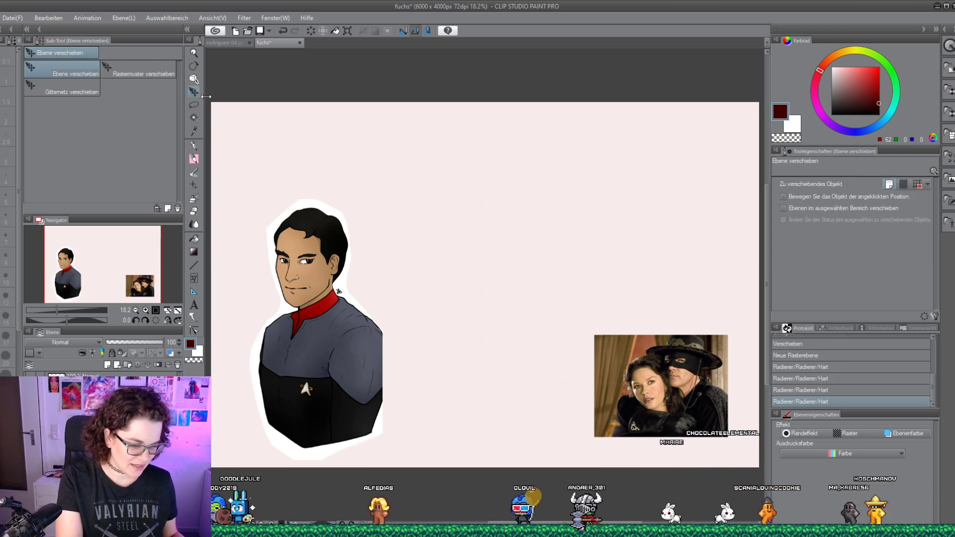
left_click_drag(331, 322, 297, 325)
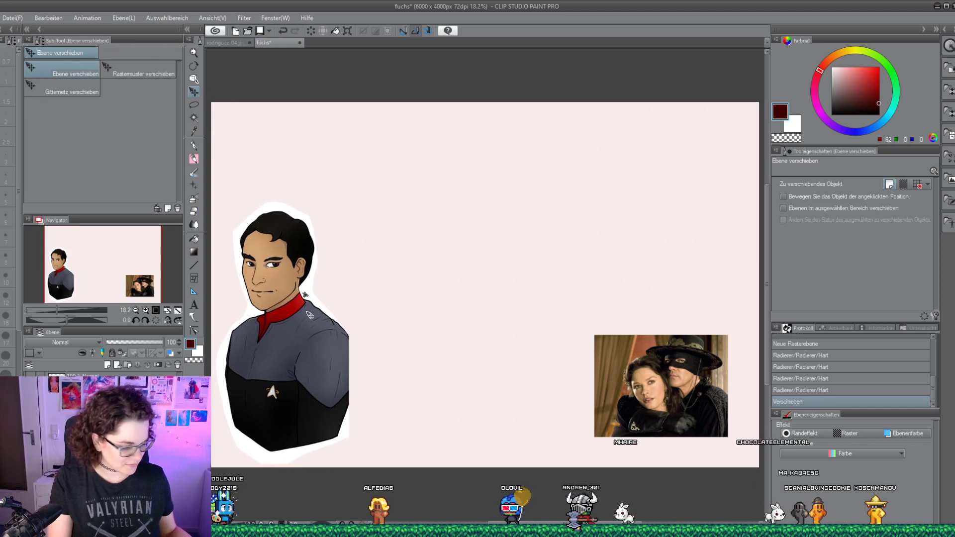
key("ctrl+t")
left_click_drag(348, 202, 301, 278)
left_click_drag(266, 333, 323, 309)
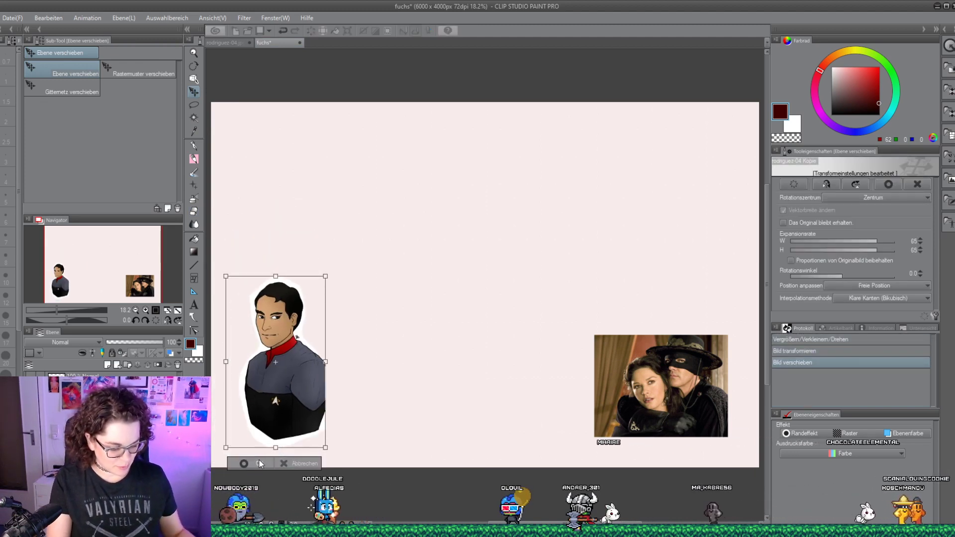
key("Return")
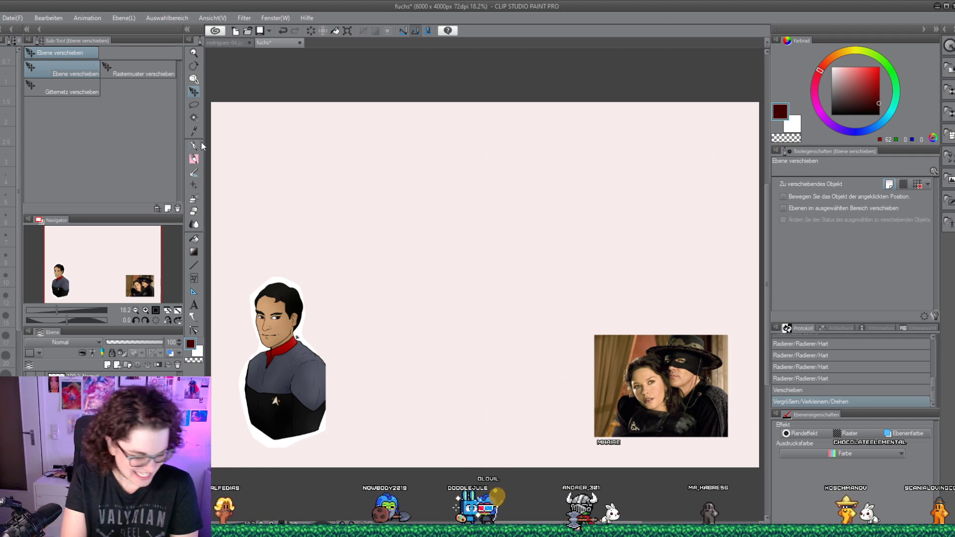
Sketch an oval head construction with a slanted nose line and nostrils at the canvas's upper centre using the SU-Cream Pencil
left_click(197, 162)
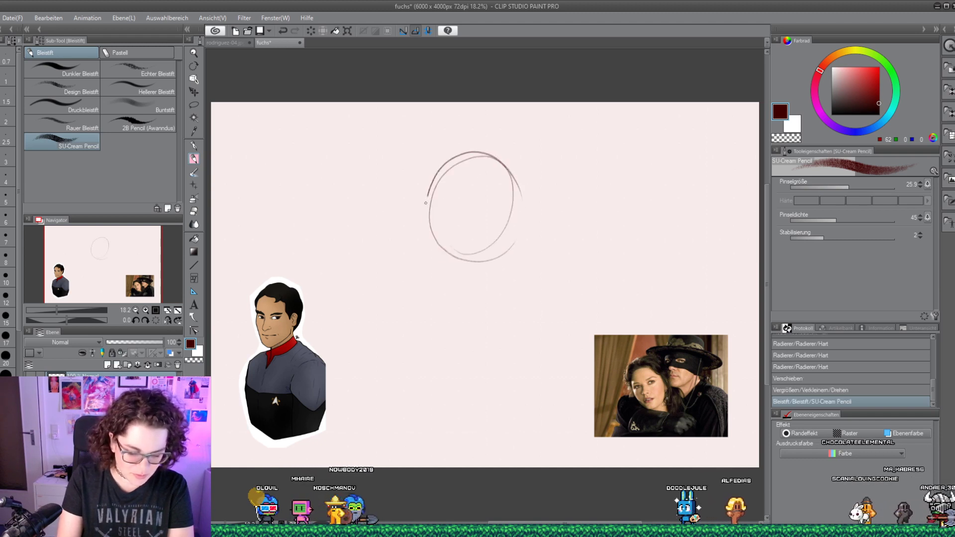
mouse_move(456, 184)
left_mouse_down()
mouse_move(449, 246)
mouse_move(447, 222)
left_mouse_up()
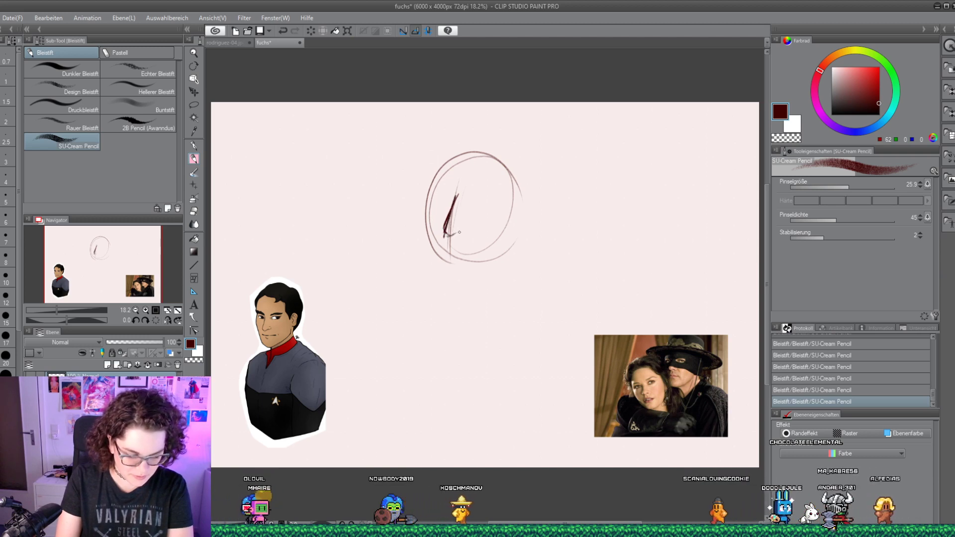
left_click_drag(460, 231, 468, 229)
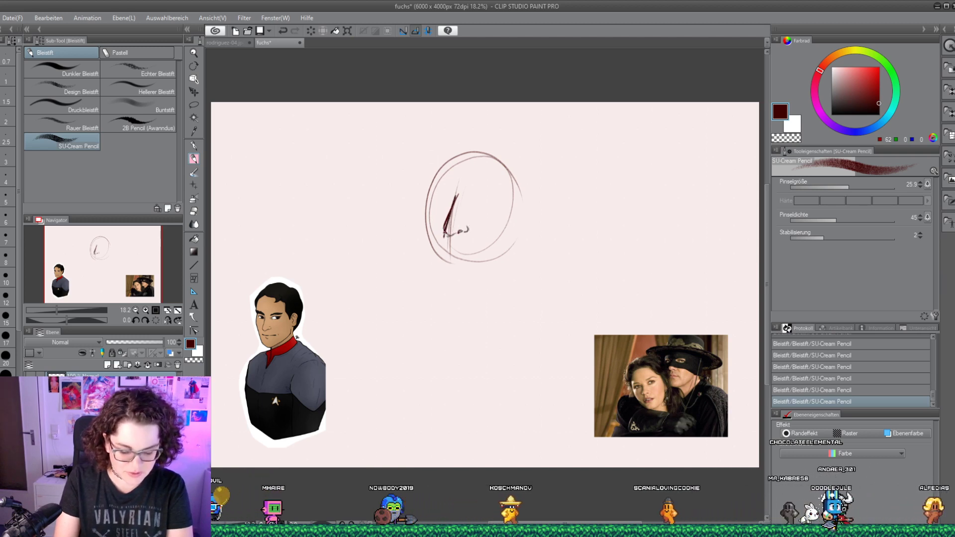
Erase the surplus strokes around the nose line with the Hart eraser, thinning the bridge to a single line
key("e")
left_click(452, 198)
left_click(452, 213)
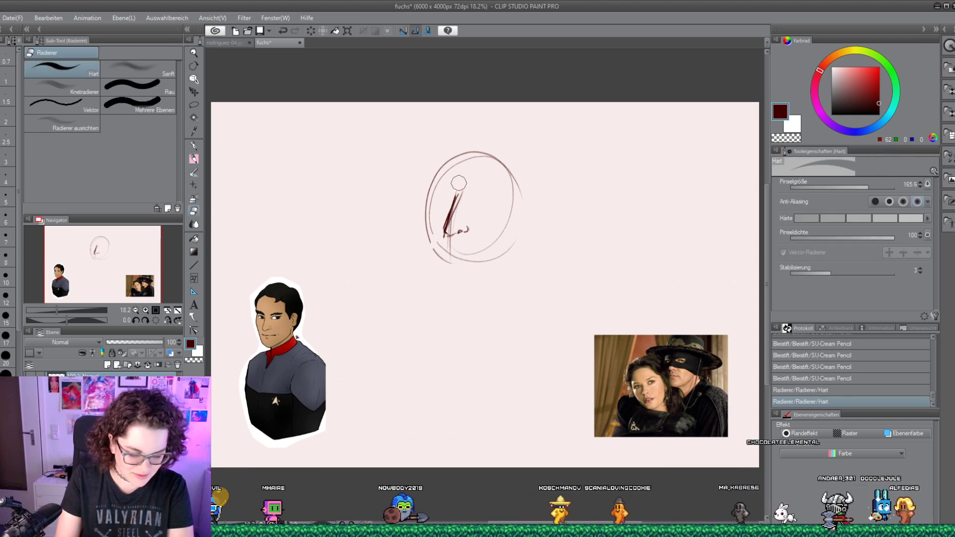
left_click(451, 201)
left_click(457, 216)
left_click(453, 189)
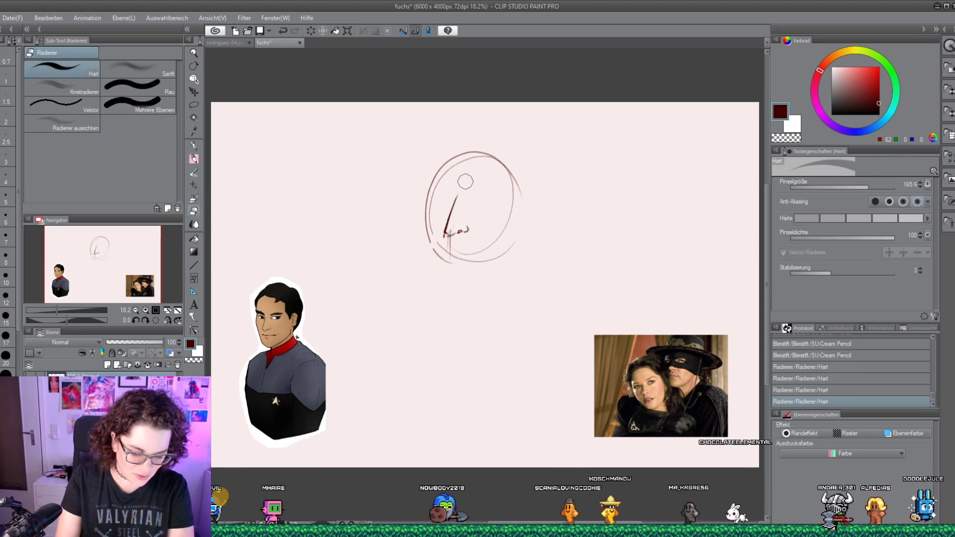
left_click(455, 194)
Sketch the mouth, jawline and ear, and add both eyes to the head with the SU-Cream Pencil
key("p")
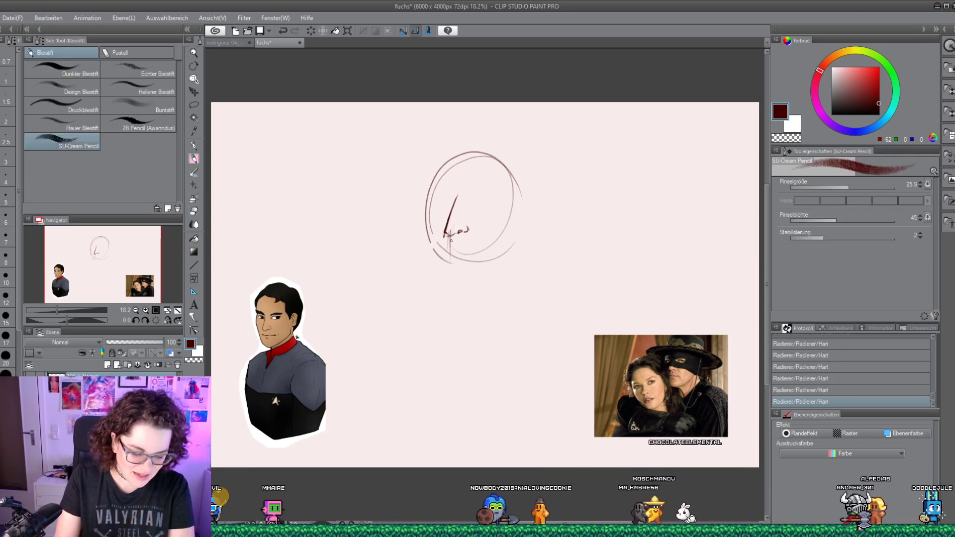
left_click_drag(451, 240, 450, 234)
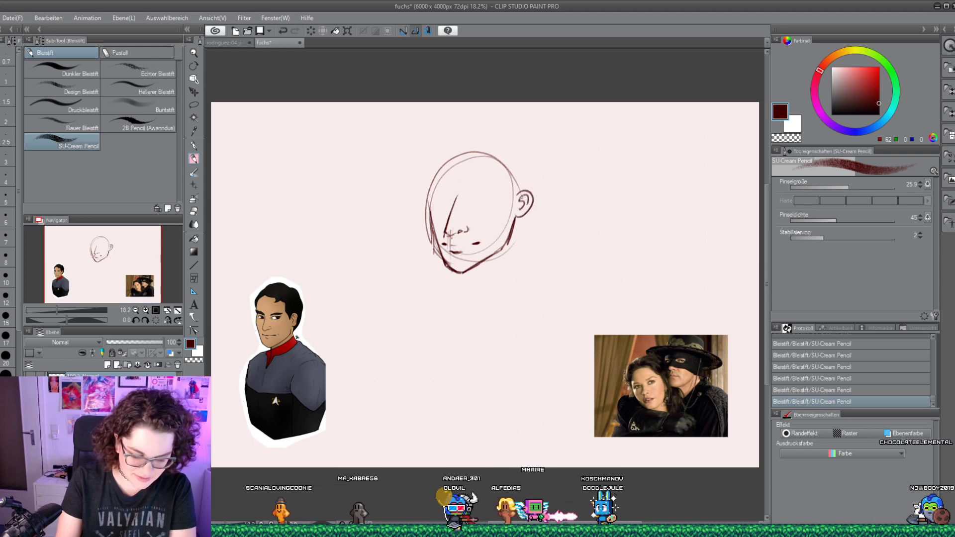
left_click(146, 310)
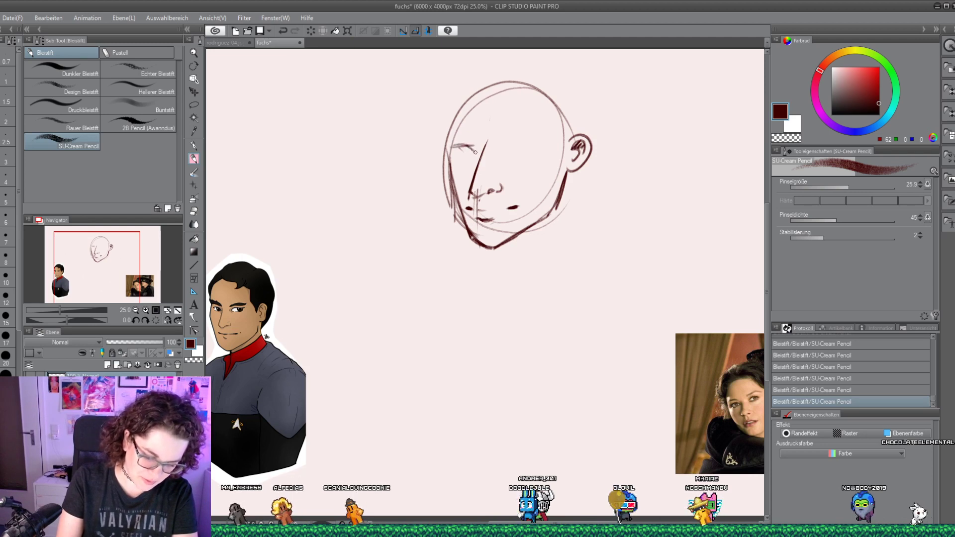
left_click_drag(502, 149, 533, 150)
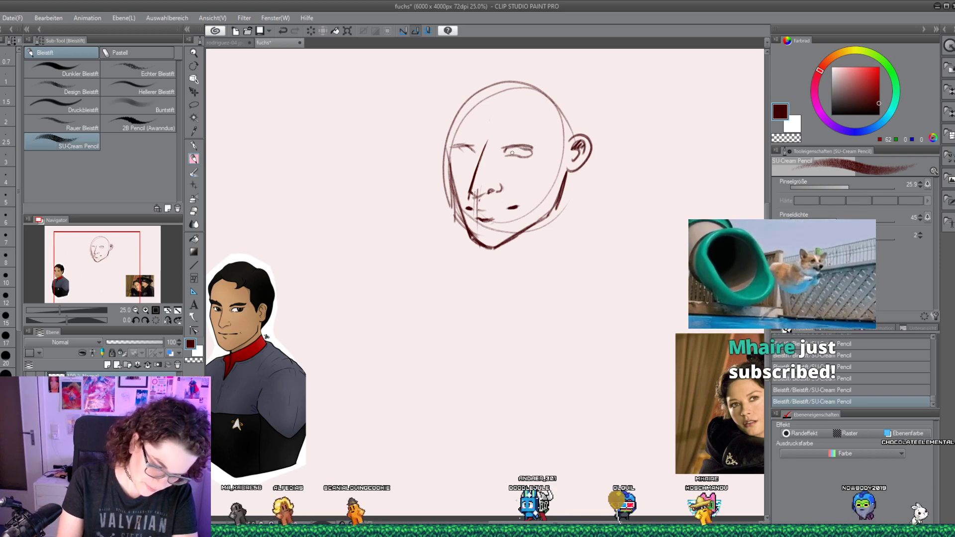
left_click_drag(518, 149, 508, 144)
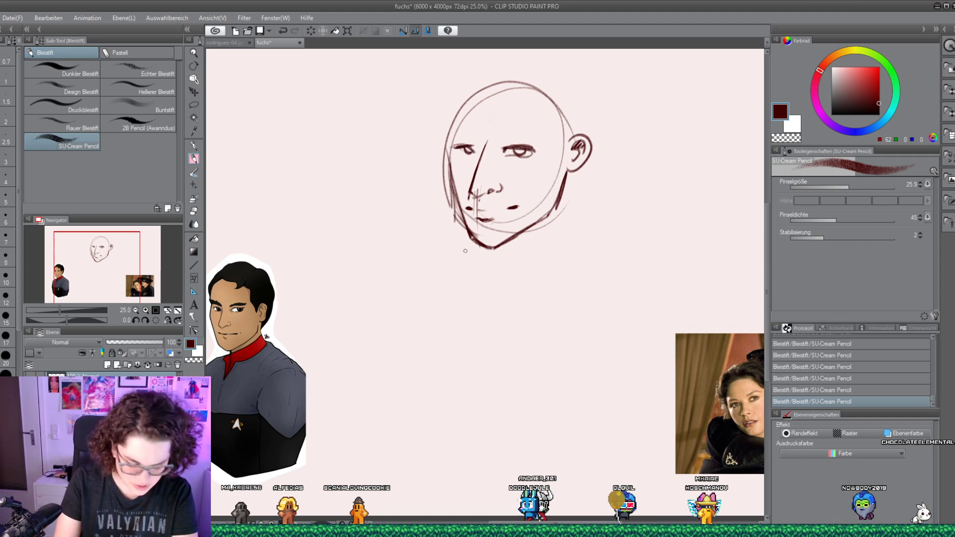
Clean up and redraw the face contour with a higher skull line, and shorten the top of the nose bridge
left_click(194, 212)
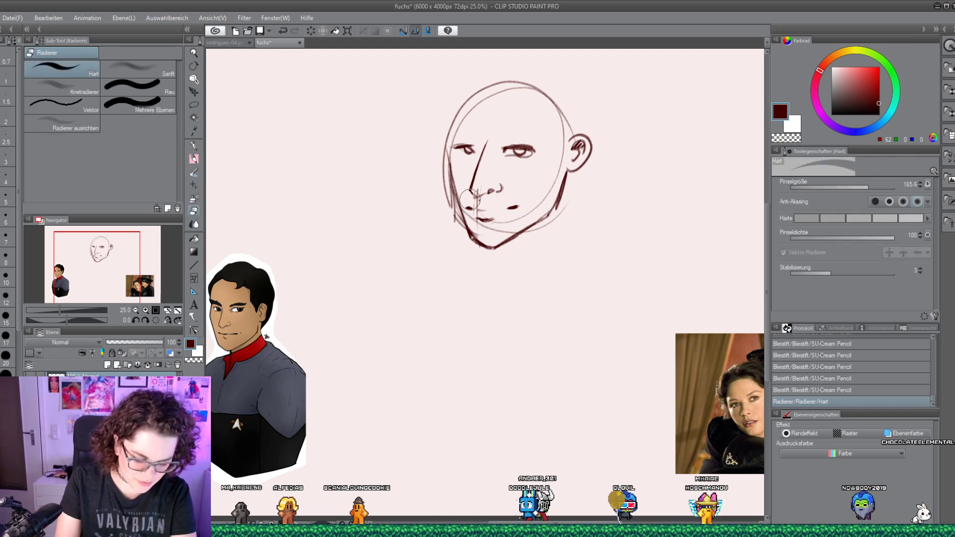
left_click(197, 161)
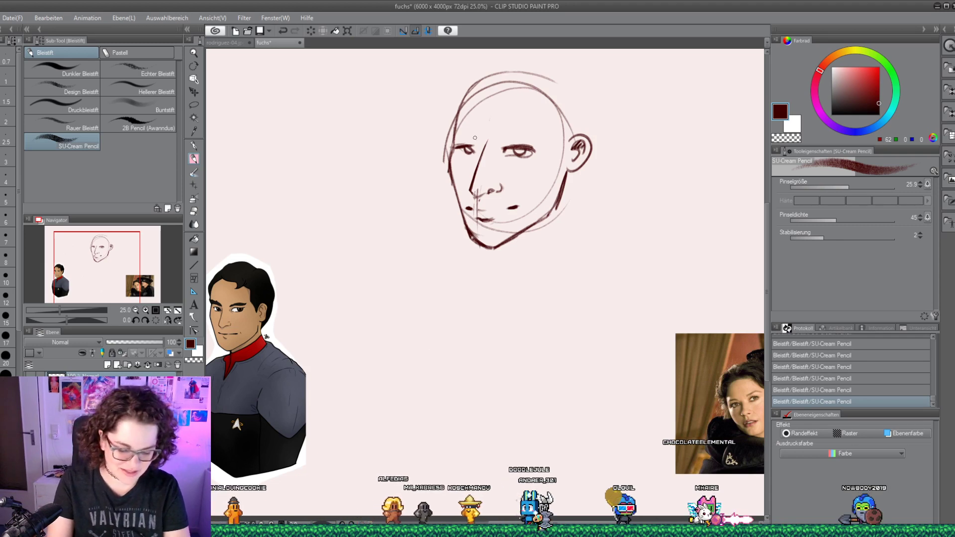
key("e")
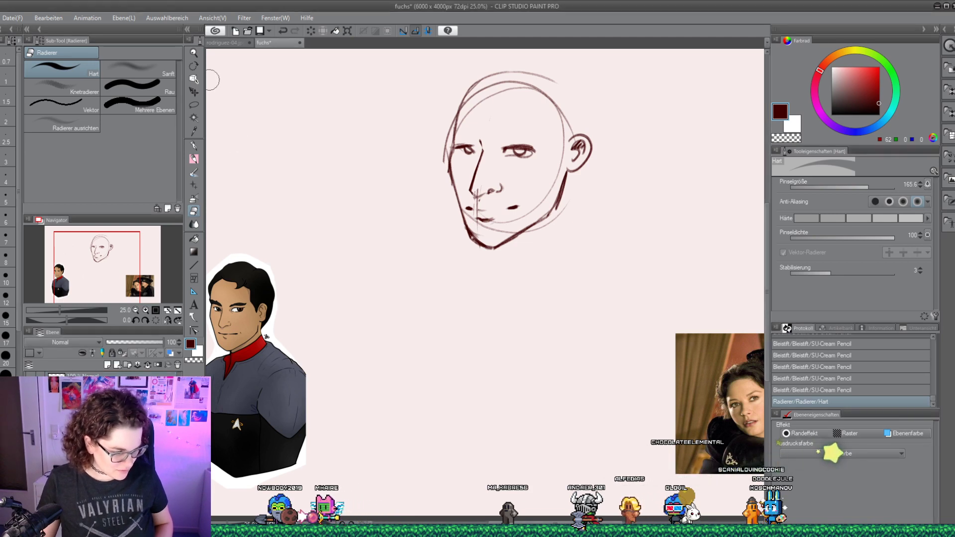
Move the film still further left so that the whole photo can be seen beside the sketch
key("k")
left_click_drag(507, 269, 486, 270)
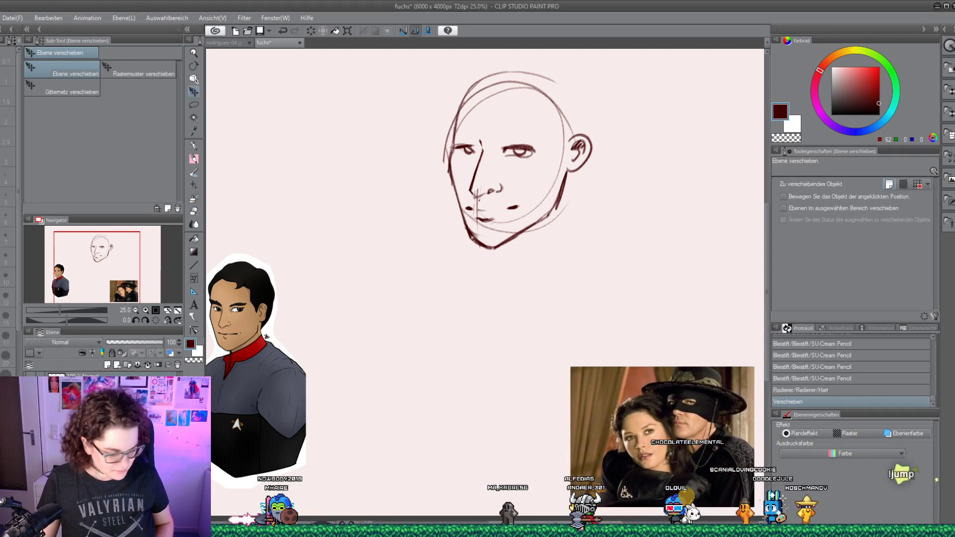
Sketch a wide, curved hat brim around the head with the SU-Cream Pencil, extending past the forehead and the ear
key("p")
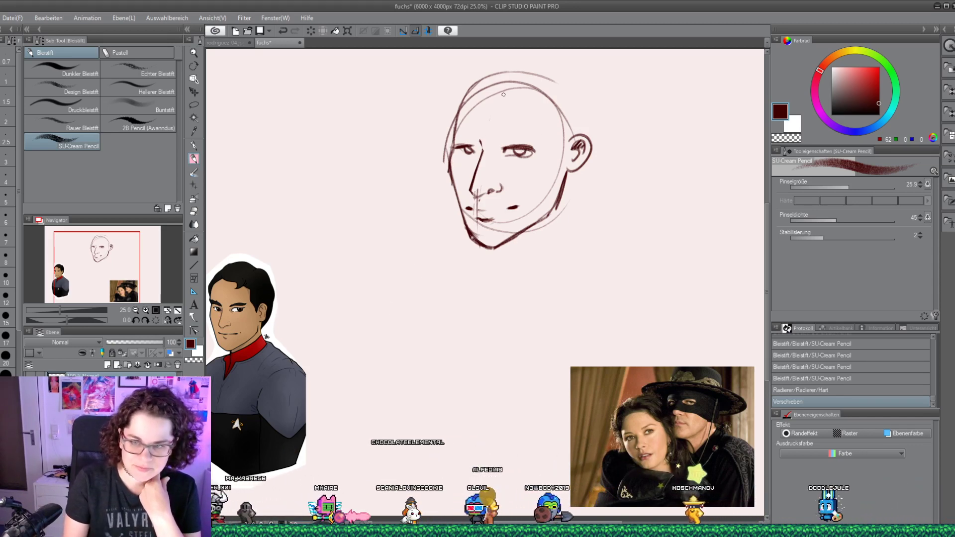
mouse_move(447, 129)
left_mouse_down()
mouse_move(422, 121)
mouse_move(415, 107)
mouse_move(440, 88)
mouse_move(413, 108)
mouse_move(441, 130)
left_mouse_up()
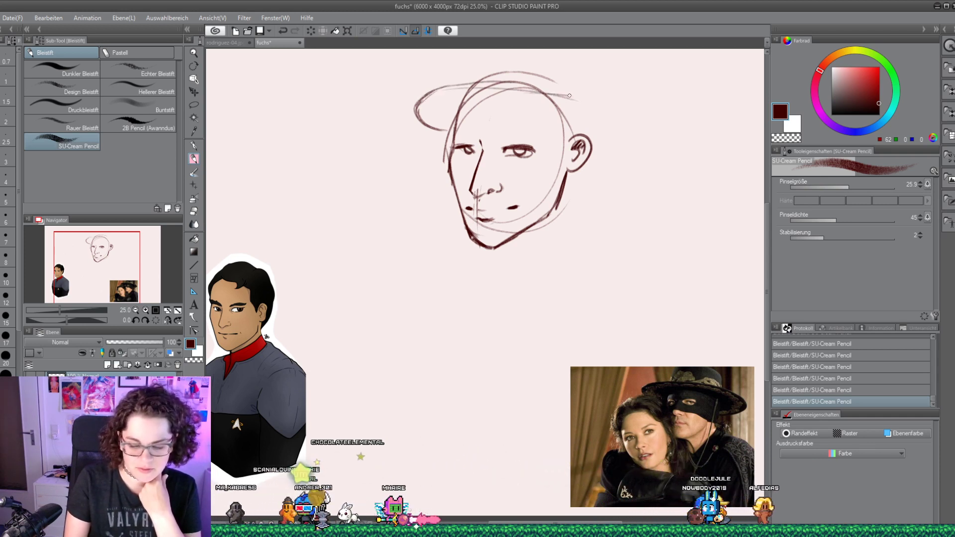
left_click_drag(606, 106, 617, 144)
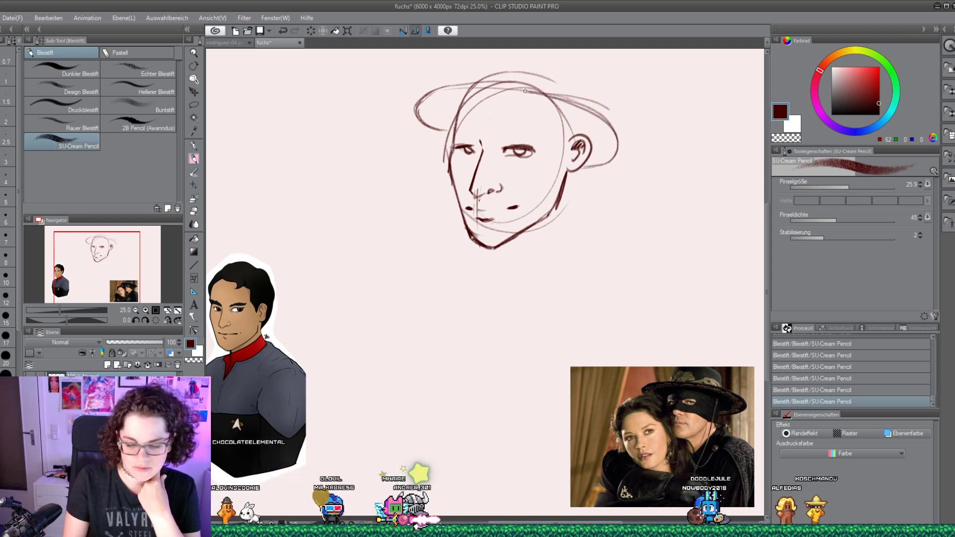
Move the head sketch down and left on the canvas, and return to the SU-Cream Pencil
key("k")
mouse_move(316, 85)
left_mouse_down()
mouse_move(262, 124)
mouse_move(269, 154)
left_mouse_up()
left_click(194, 160)
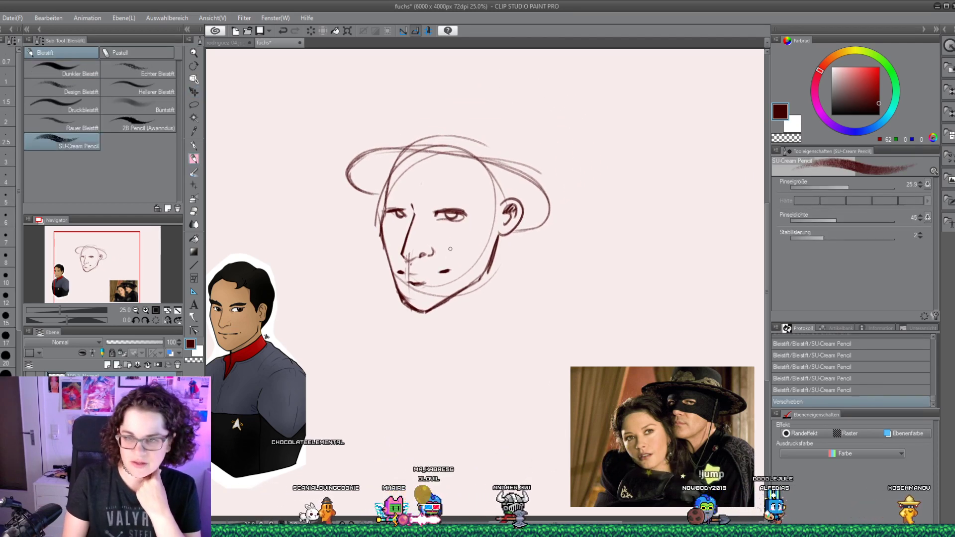
Sketch the mask's lower edge across the face and nose bridge out to the jaw, and erase the ear
mouse_move(383, 195)
left_mouse_down()
mouse_move(385, 188)
mouse_move(383, 238)
left_mouse_up()
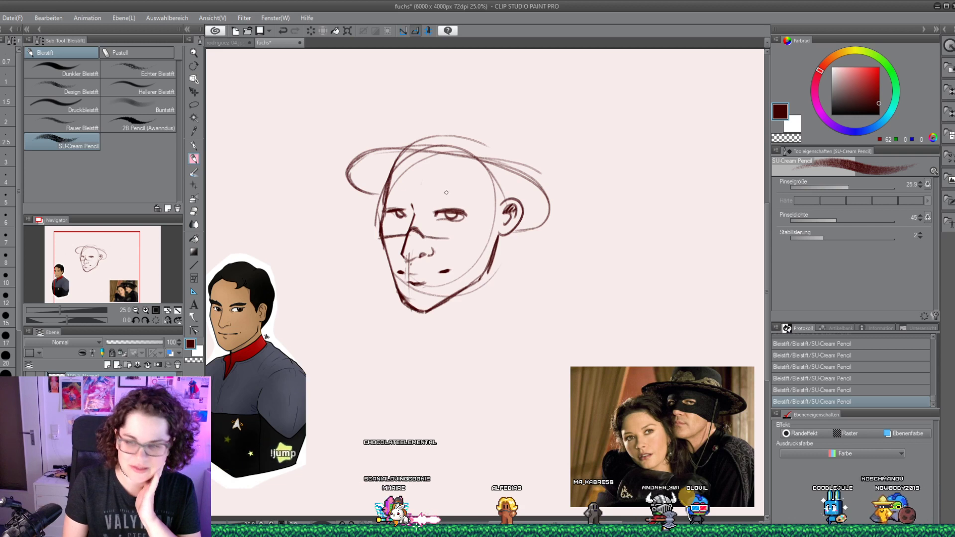
left_click_drag(439, 238, 492, 251)
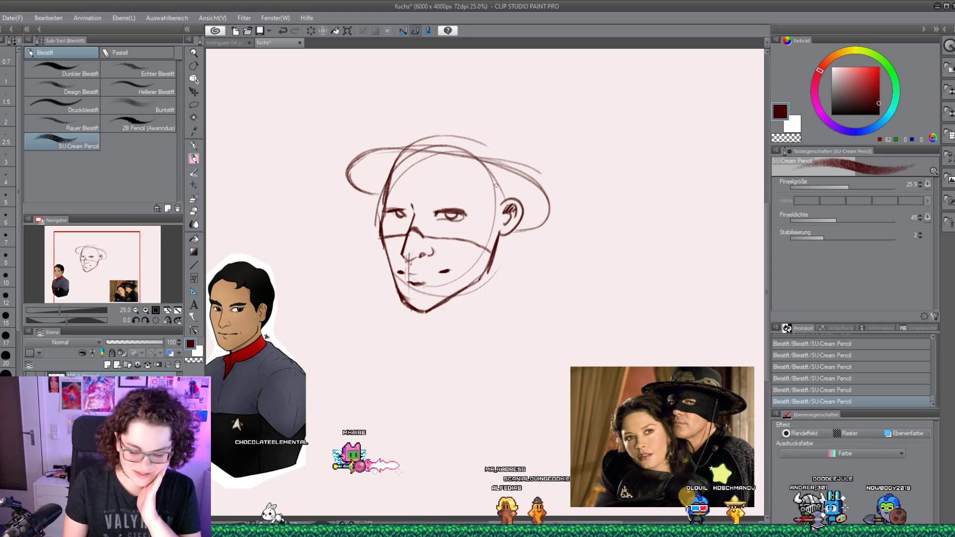
key("e")
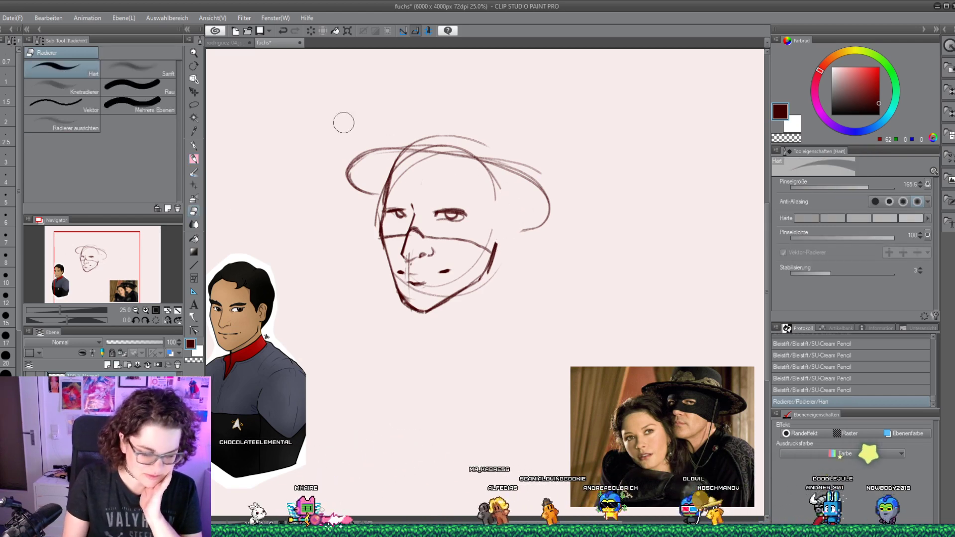
Outline the mask's eye holes with the SU-Cream Pencil and complete the hat with a firmer brim and a tall crown
key("p")
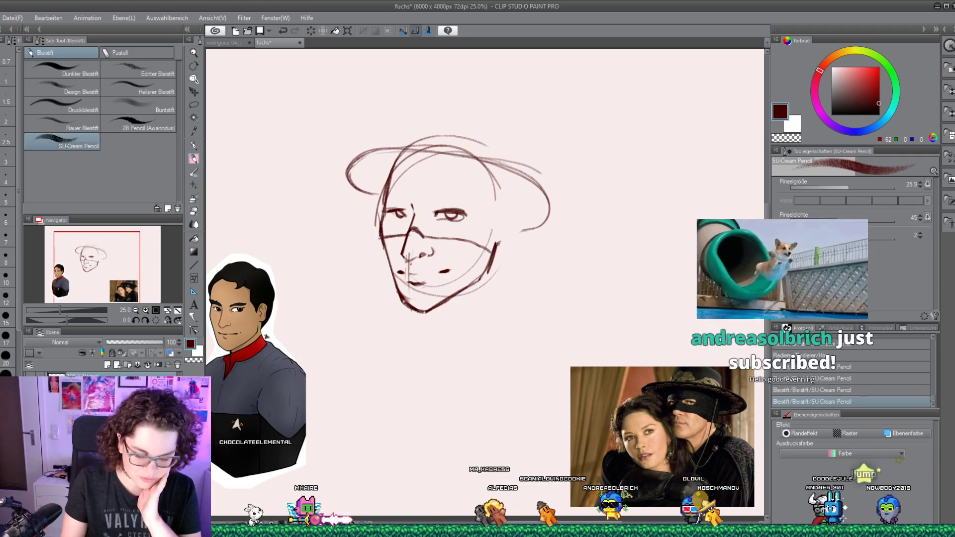
left_click_drag(497, 243, 504, 205)
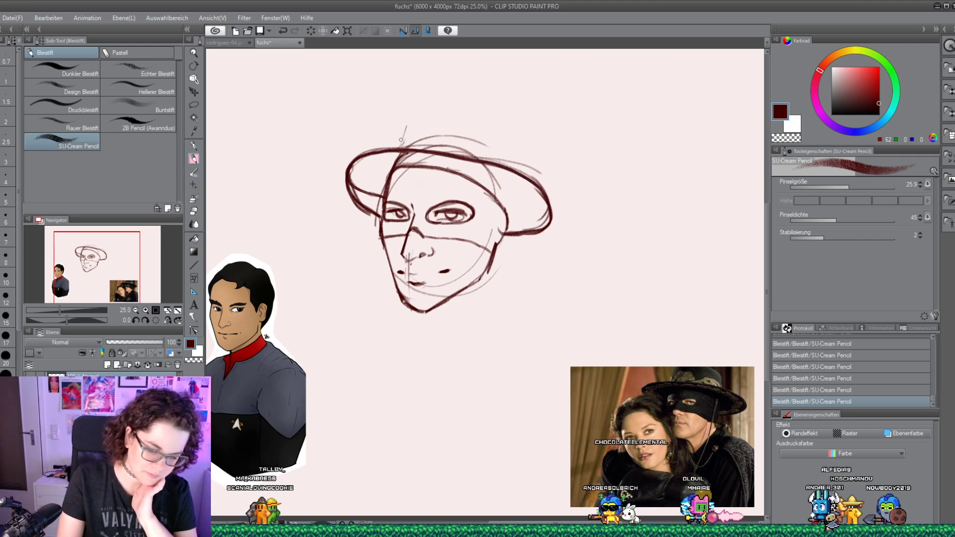
mouse_move(399, 145)
left_mouse_down()
mouse_move(409, 114)
mouse_move(507, 138)
left_mouse_up()
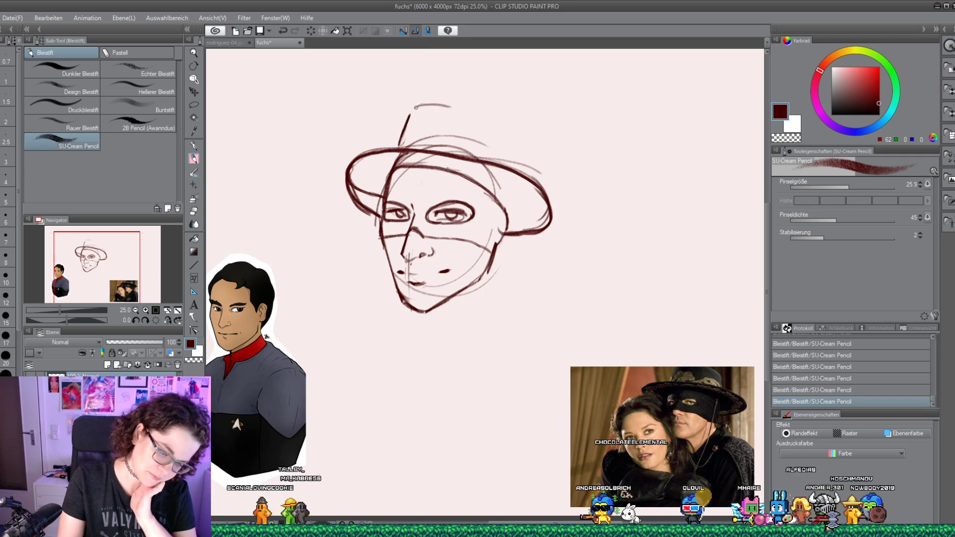
mouse_move(407, 107)
left_mouse_down()
mouse_move(488, 115)
mouse_move(512, 137)
left_mouse_up()
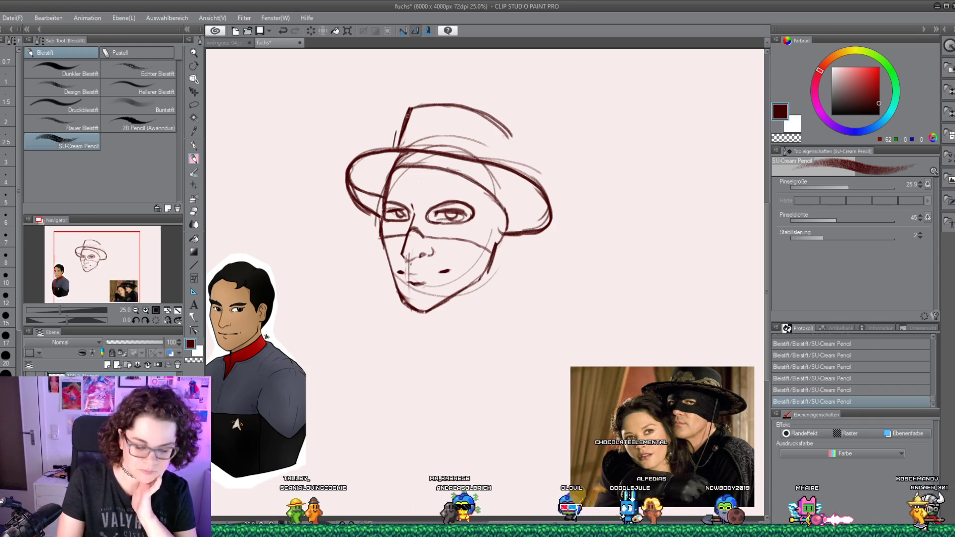
mouse_move(407, 110)
left_mouse_down()
mouse_move(395, 145)
mouse_move(448, 105)
mouse_move(485, 114)
mouse_move(507, 133)
mouse_move(513, 161)
left_mouse_up()
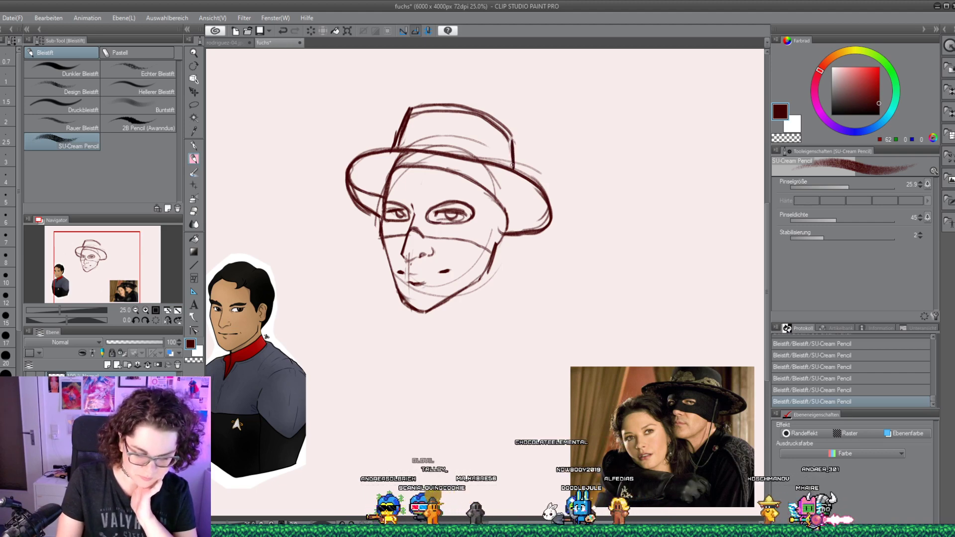
Trim the crown's upper edge and erase stray construction lines around the brim and cheek with the Hart eraser, reducing its size to 63.5
key("e")
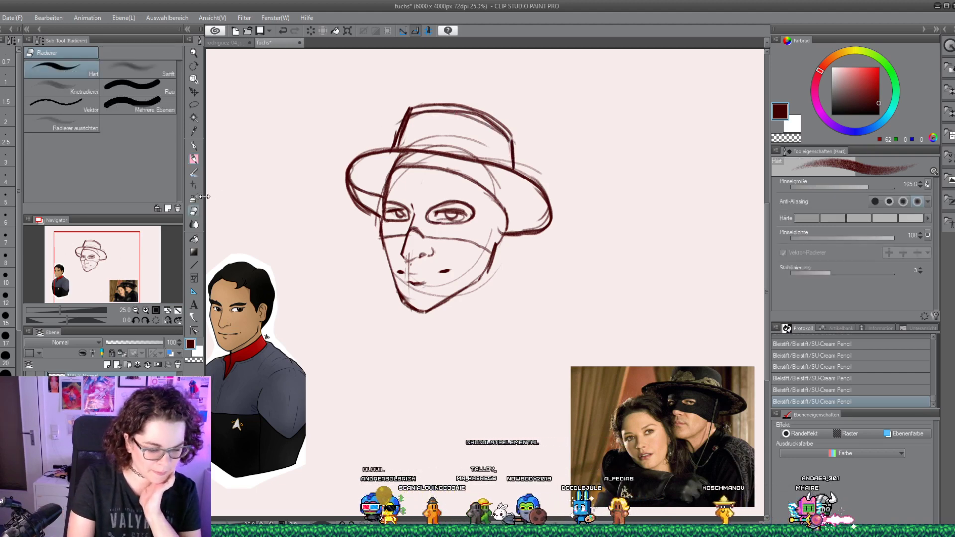
left_click_drag(439, 100, 465, 102)
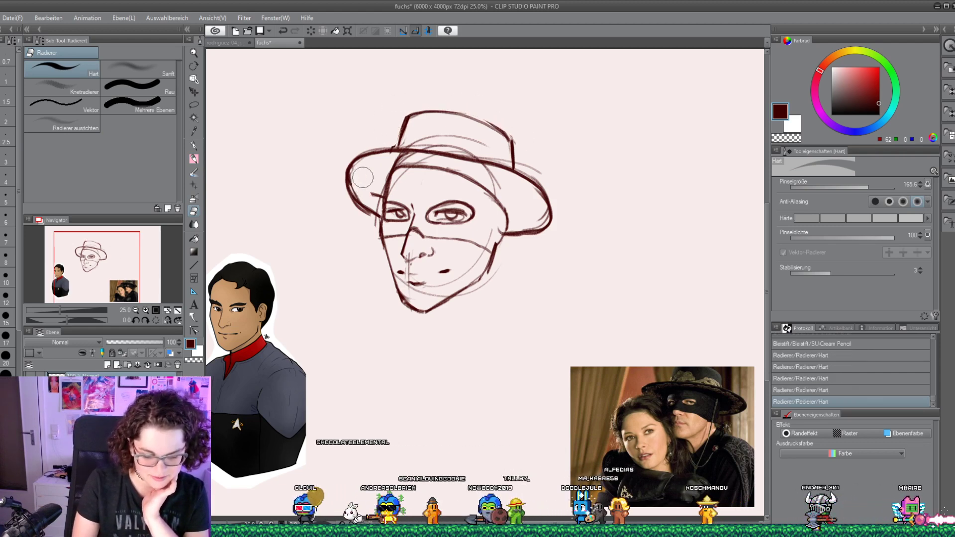
left_click_drag(362, 177, 363, 194)
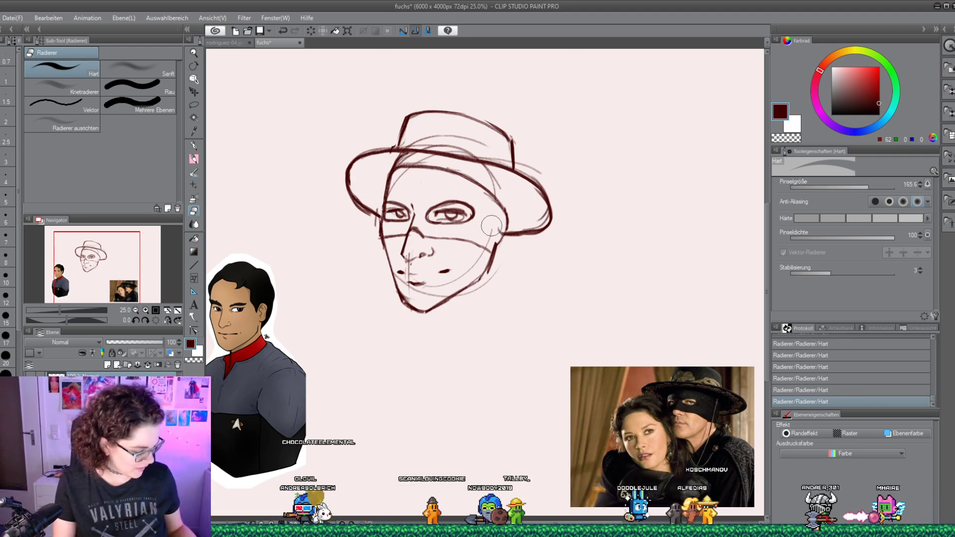
key("bracketleft")
key("bracketleft")
key("bracketleft")
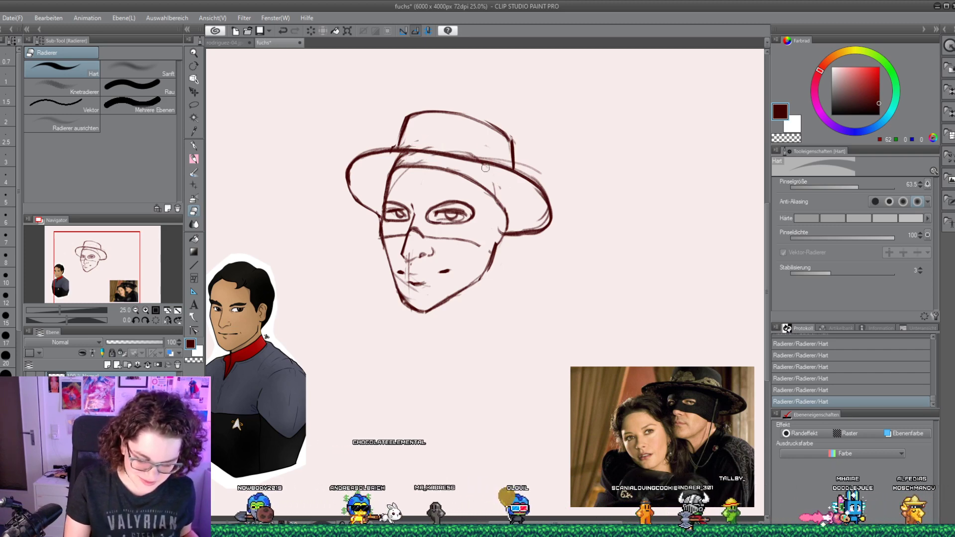
left_click(193, 160)
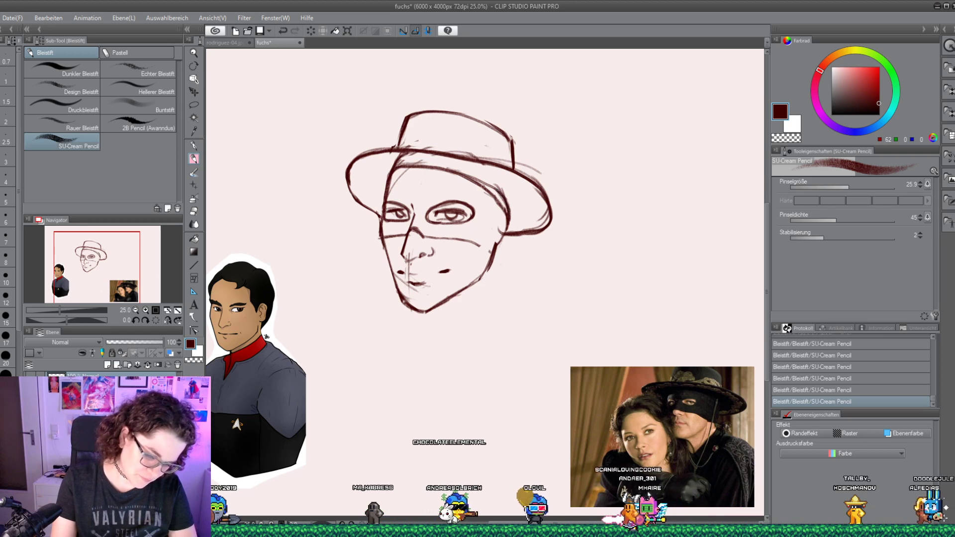
left_click(194, 211)
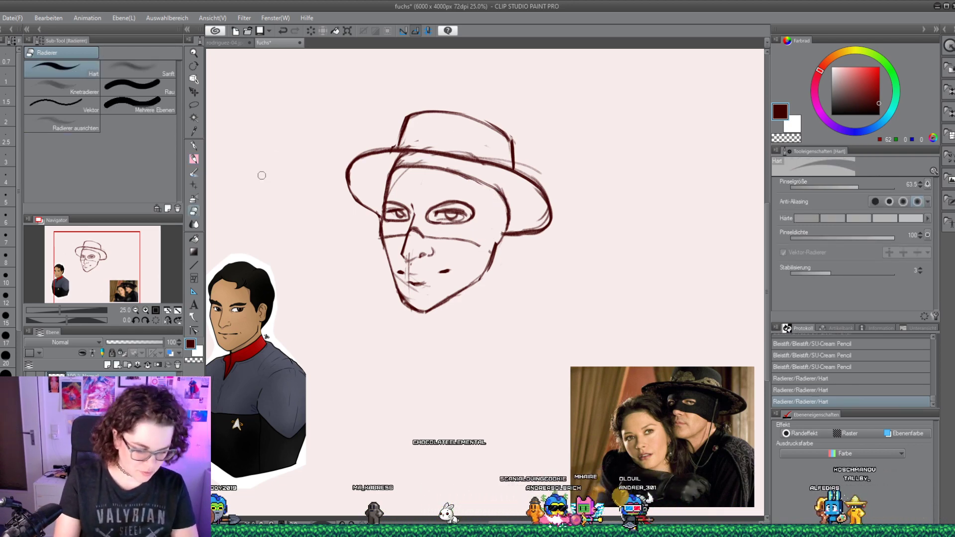
Extend the mask edge to the jaw, and sketch the neck lines and a looped ponytail hanging behind the jaw
key("p")
mouse_move(473, 244)
left_mouse_down()
mouse_move(500, 247)
mouse_move(500, 309)
left_mouse_up()
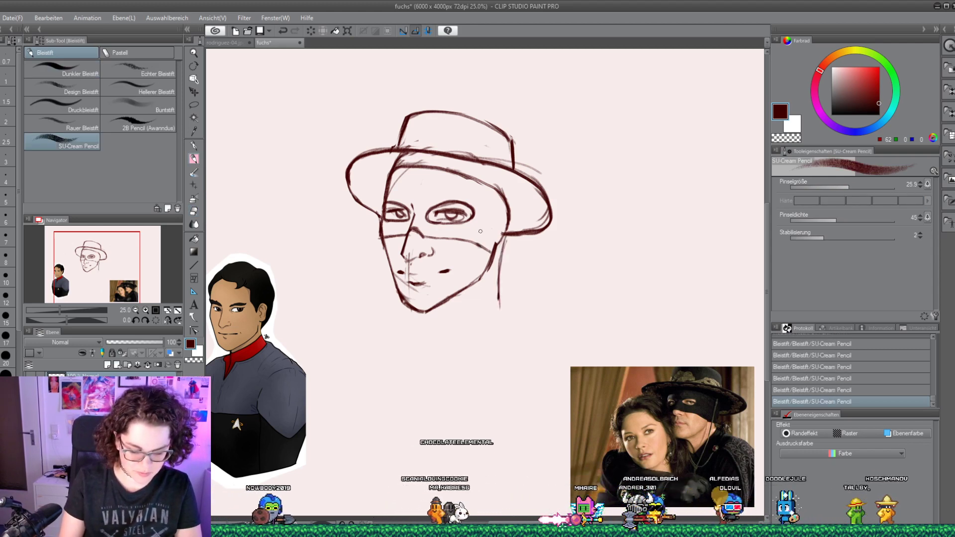
left_click_drag(496, 243, 490, 309)
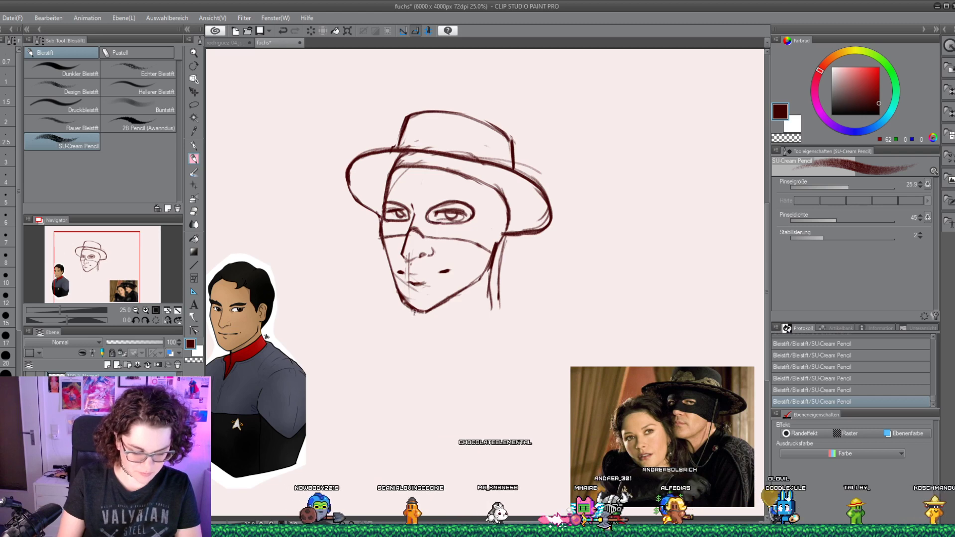
left_click_drag(414, 311, 415, 328)
mouse_move(501, 242)
left_mouse_down()
mouse_move(490, 262)
mouse_move(495, 289)
mouse_move(491, 278)
mouse_move(507, 278)
mouse_move(534, 320)
left_mouse_up()
mouse_move(499, 294)
left_mouse_down()
mouse_move(526, 342)
mouse_move(533, 328)
left_mouse_up()
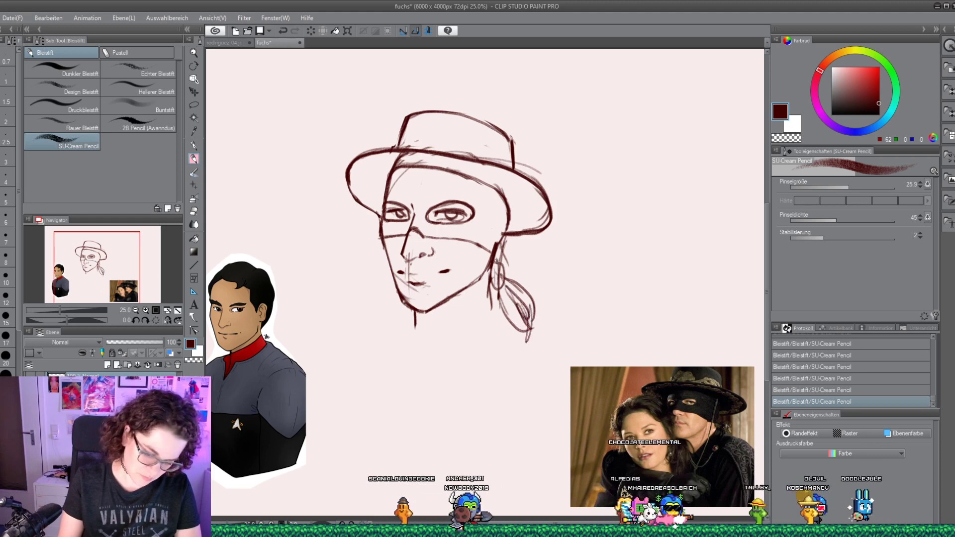
left_click_drag(420, 251, 429, 254)
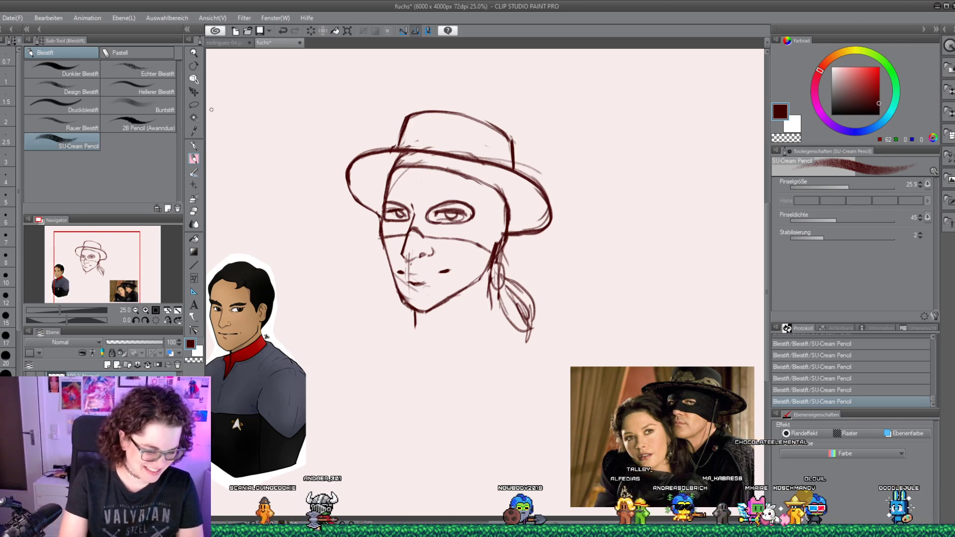
Select the hat with the Lasso, enlarge it slightly to a height scale of 103, and clear the selection
key("m")
left_click_drag(452, 87, 380, 134)
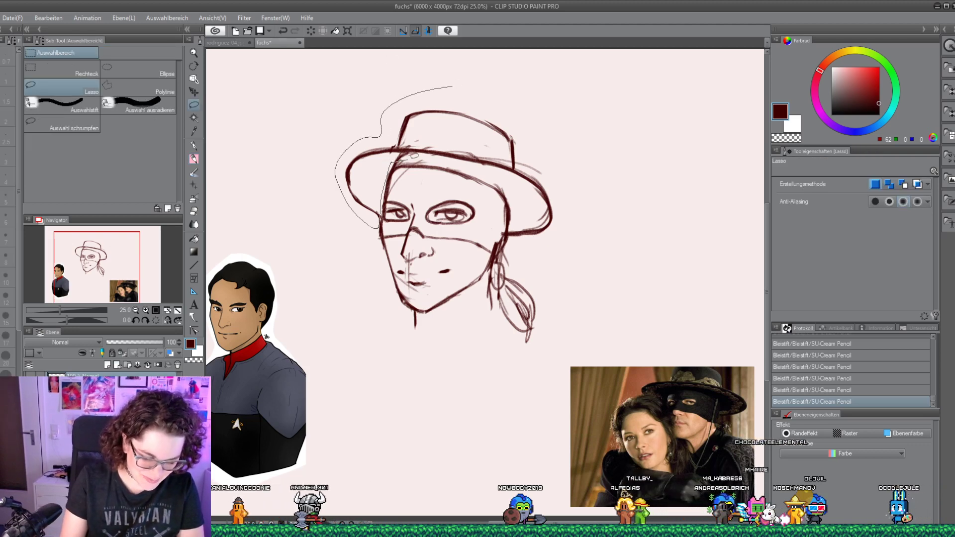
left_click_drag(530, 101, 531, 101)
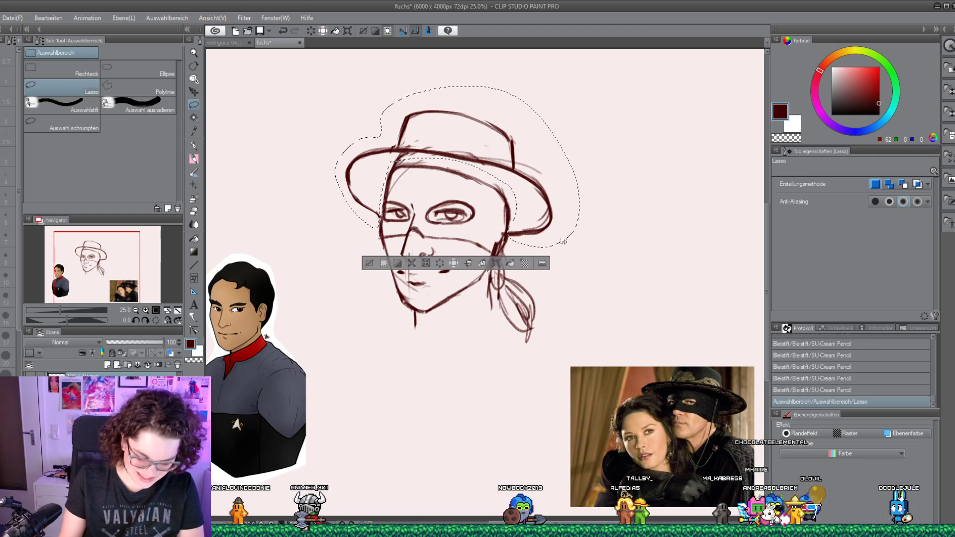
left_click(495, 263)
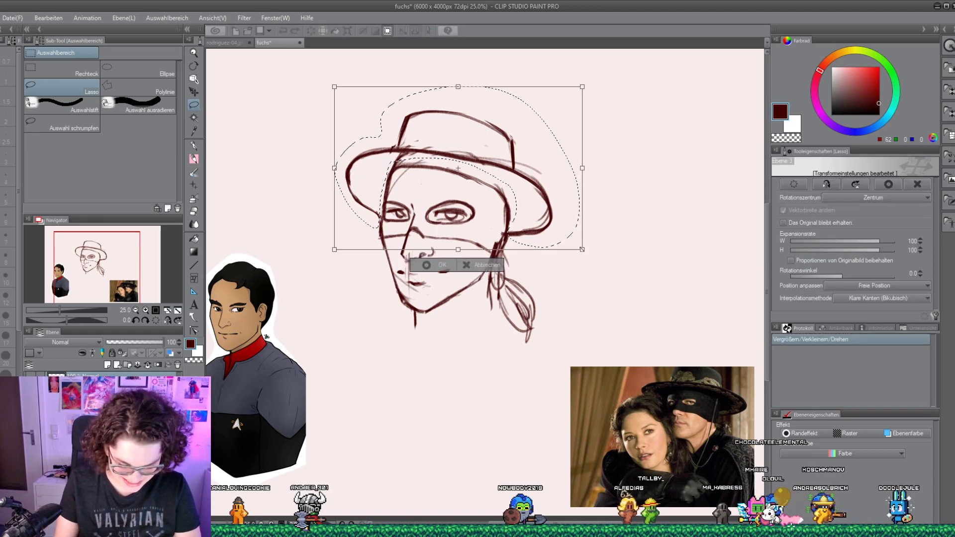
left_click_drag(582, 252, 567, 239)
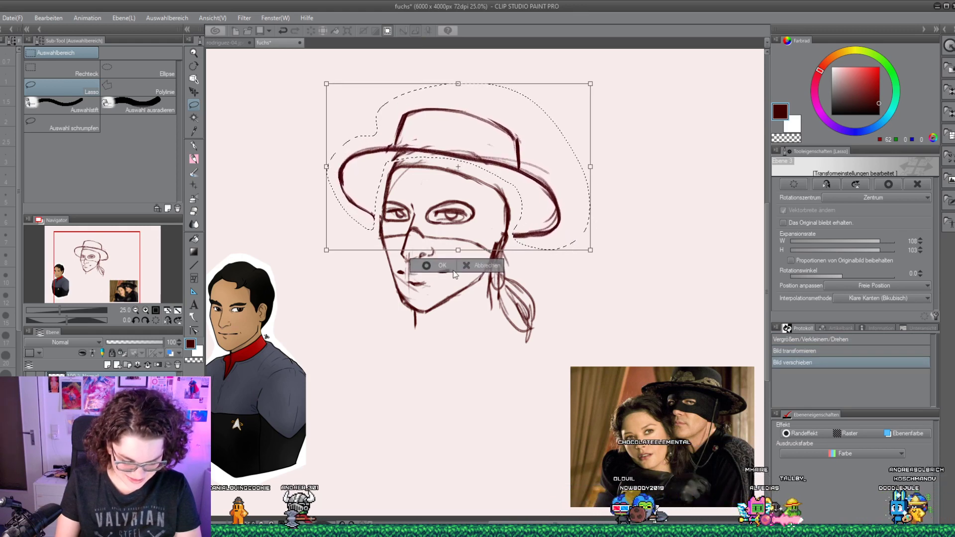
key("Return")
key("ctrl+d")
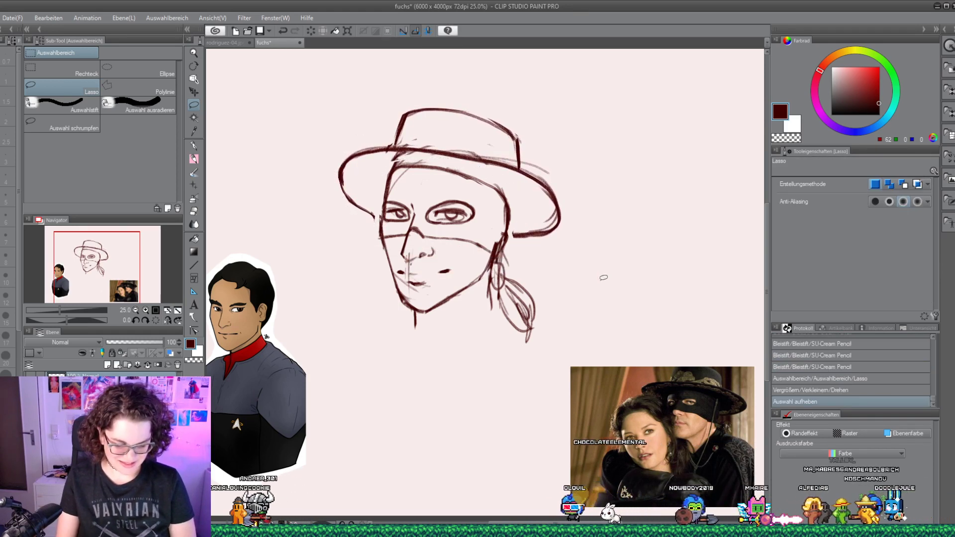
Reconnect the enlarged brim to the face outline with the SU-Cream Pencil and erase the stray lines where the brim crosses the forehead
left_click(193, 92)
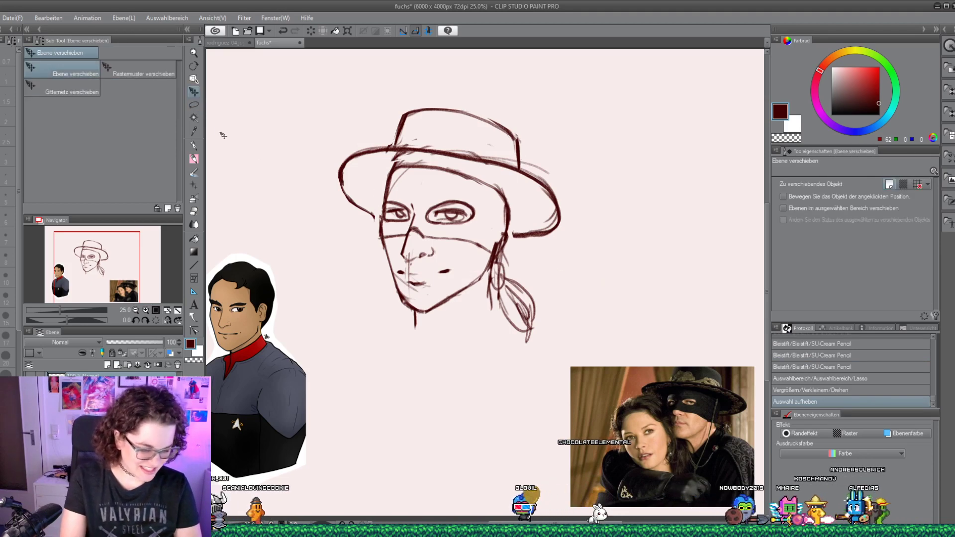
key("p")
left_click_drag(375, 215, 383, 219)
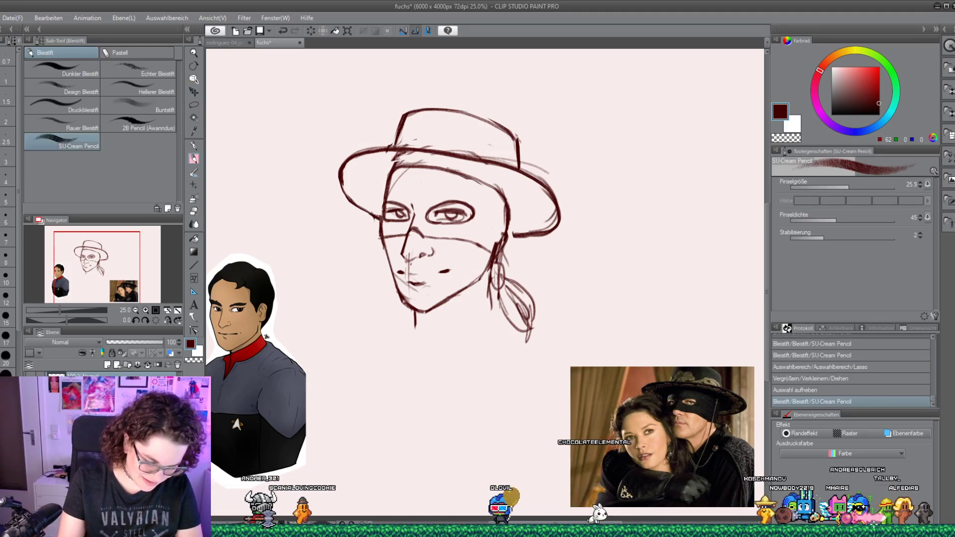
left_click_drag(388, 177, 385, 202)
left_click(194, 211)
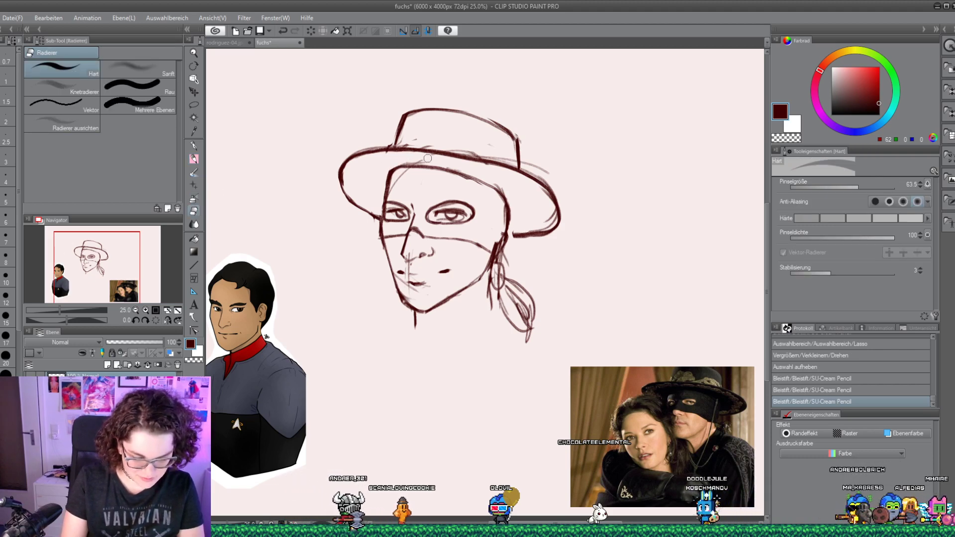
left_click_drag(427, 158, 420, 157)
left_click_drag(422, 158, 414, 157)
left_click(194, 157)
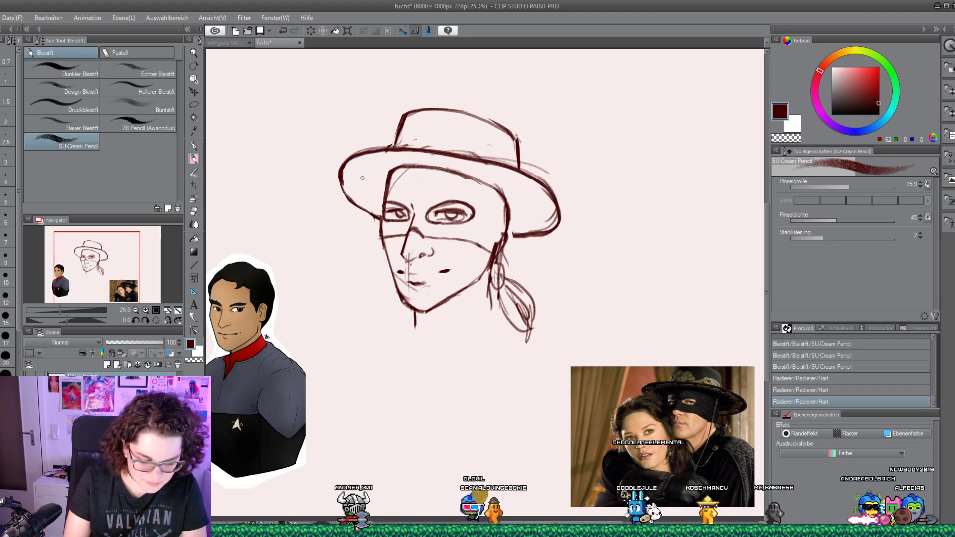
Sketch scrolling ornaments along the hat brim and the base of the crown, and add a wider outer contour to the brim
left_click_drag(382, 164, 374, 169)
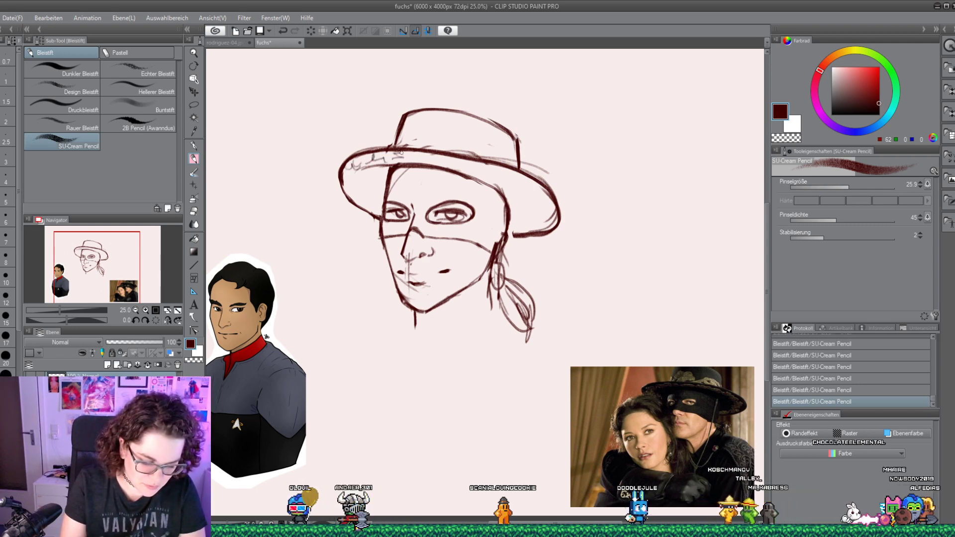
mouse_move(517, 180)
left_mouse_down()
mouse_move(554, 219)
mouse_move(540, 227)
left_mouse_up()
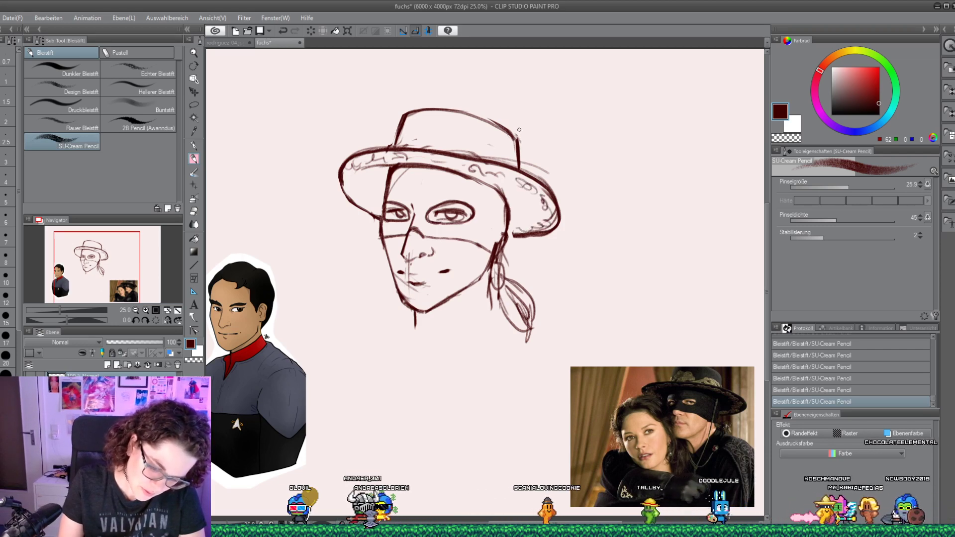
mouse_move(399, 142)
left_mouse_down()
mouse_move(432, 130)
mouse_move(441, 143)
left_mouse_up()
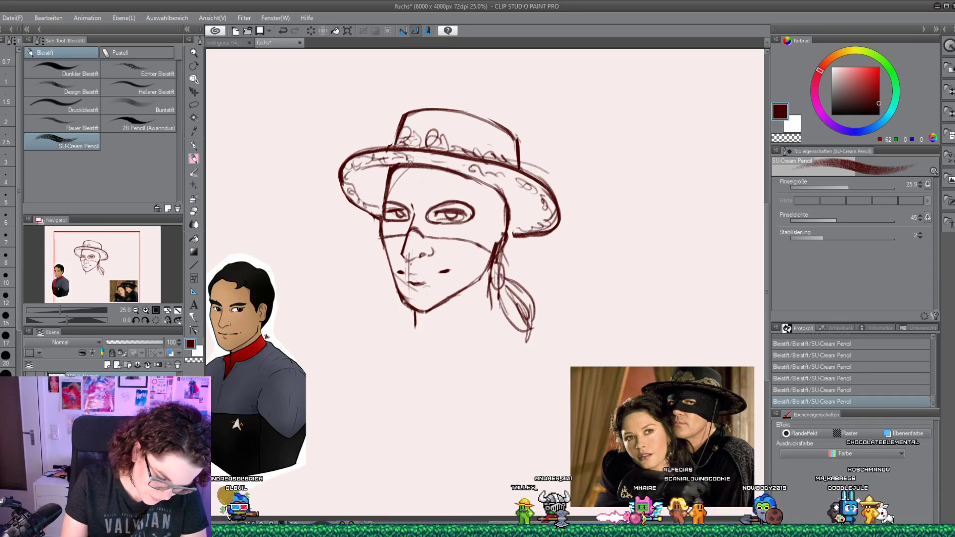
left_click_drag(502, 170, 472, 175)
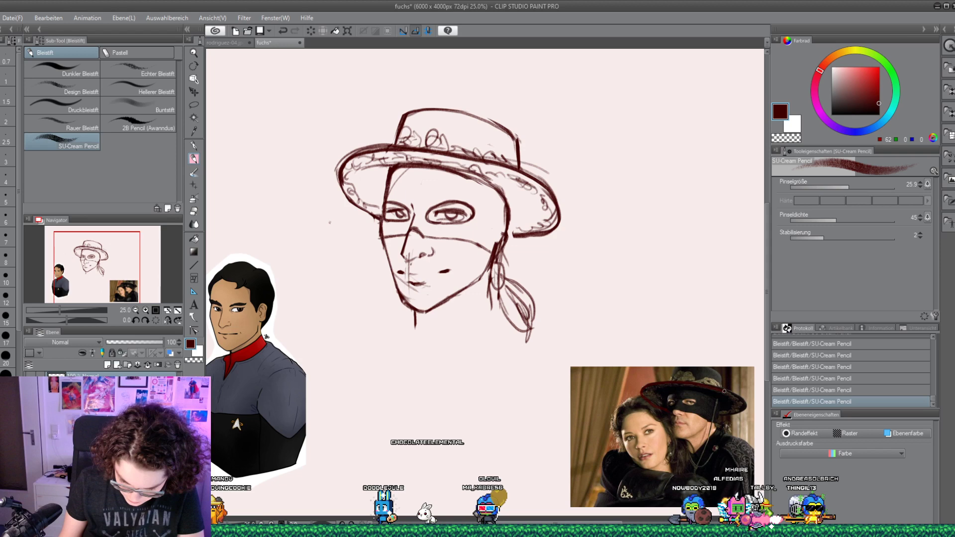
left_click_drag(358, 149, 516, 243)
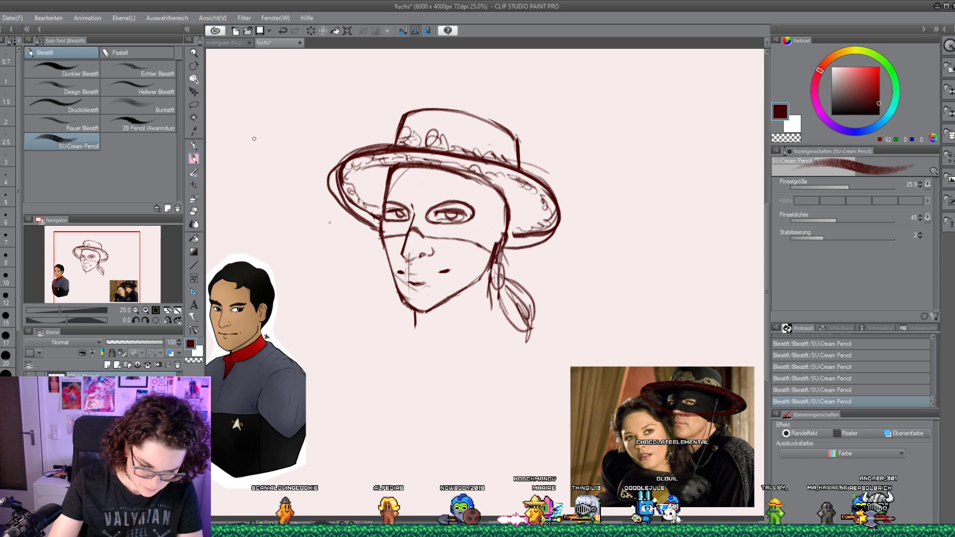
Paint the hat's brim and crown dark grey (35, 35, 35) on a new raster layer with the G-Pen at size 104.2
key("e")
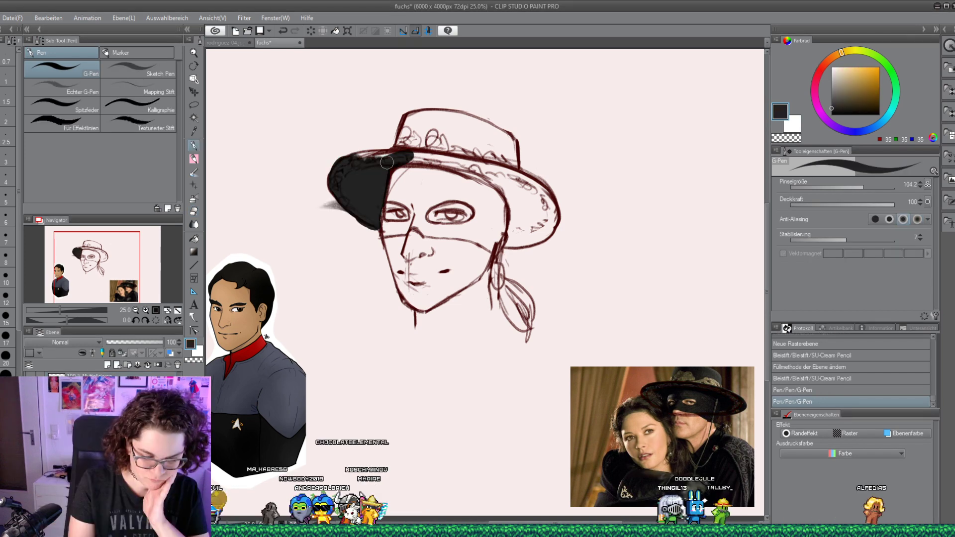
left_click_drag(387, 162, 537, 217)
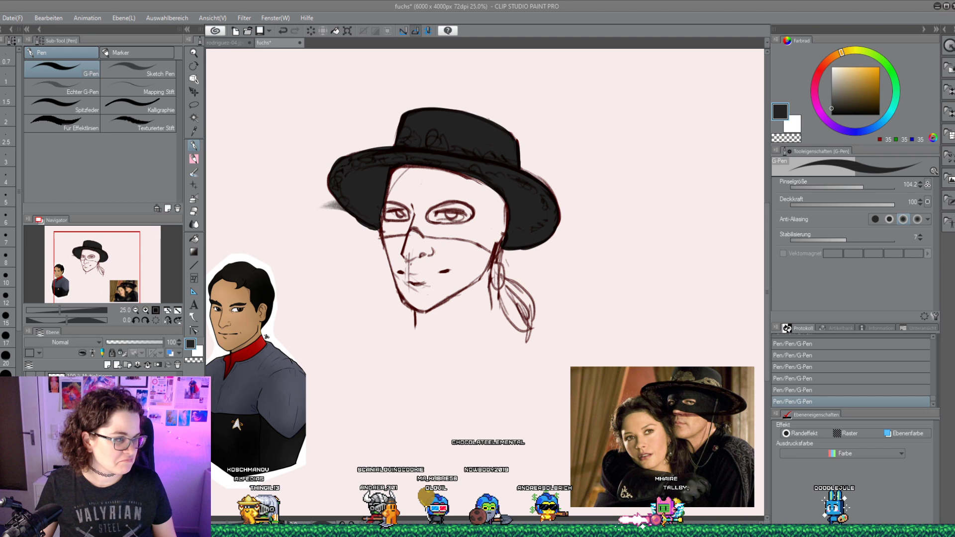
Erase the grey smudge beside the brim, and paint the mask and ponytail dark grey (33, 33, 33) on a new raster layer with the G-Pen
key("e")
left_click_drag(318, 204, 343, 205)
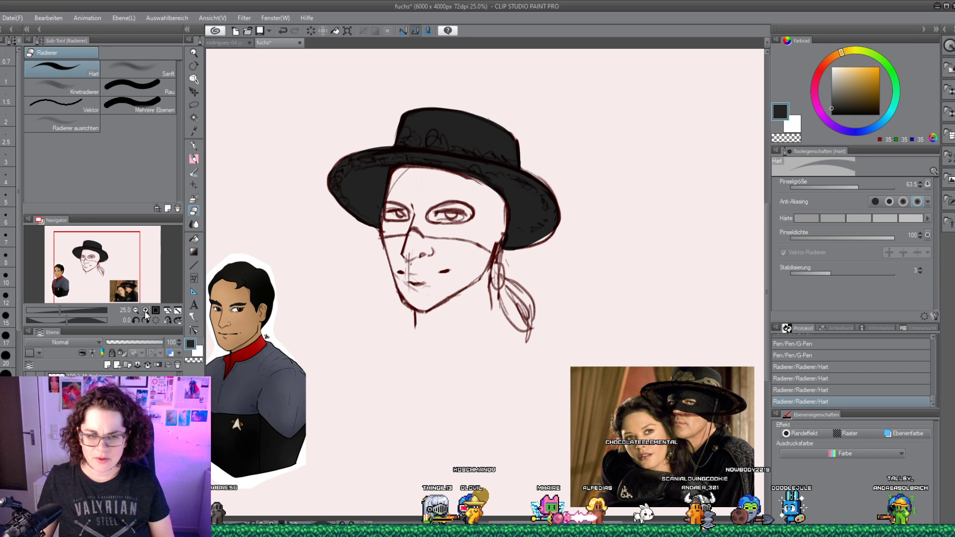
key("p")
left_click(831, 109)
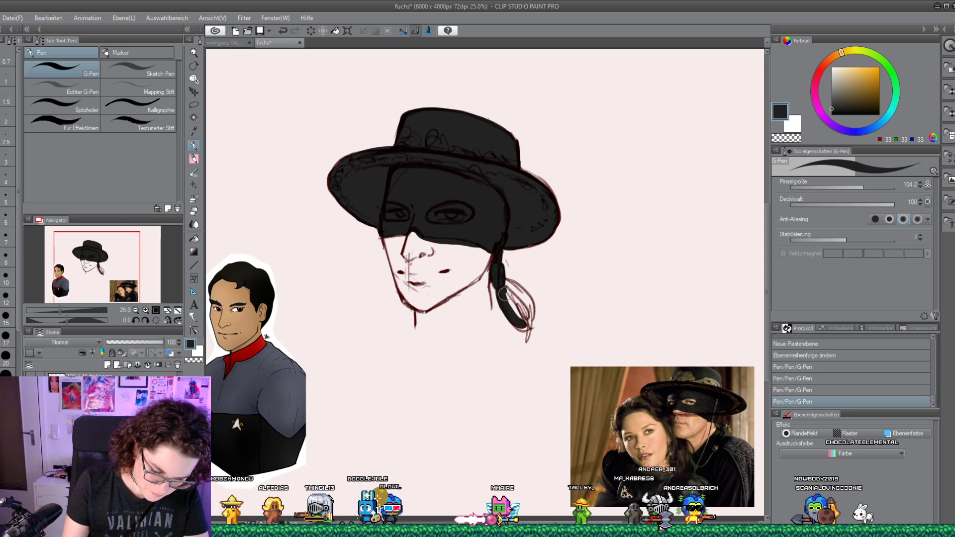
left_click_drag(504, 294, 500, 285)
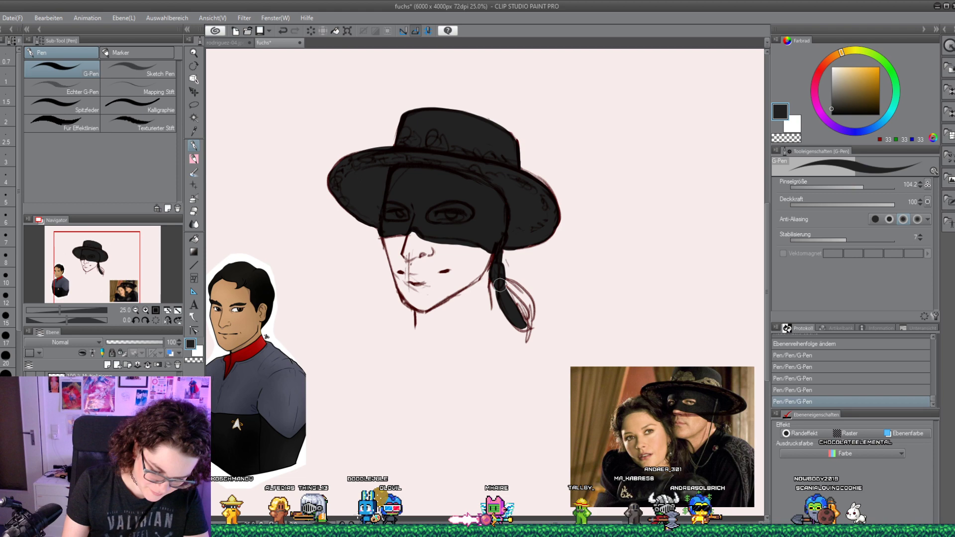
left_click_drag(499, 285, 524, 321)
Erase the mask over both eyes and paint the face, neck and eye openings in skin tone (192, 144, 104) with the G-Pen
key("e")
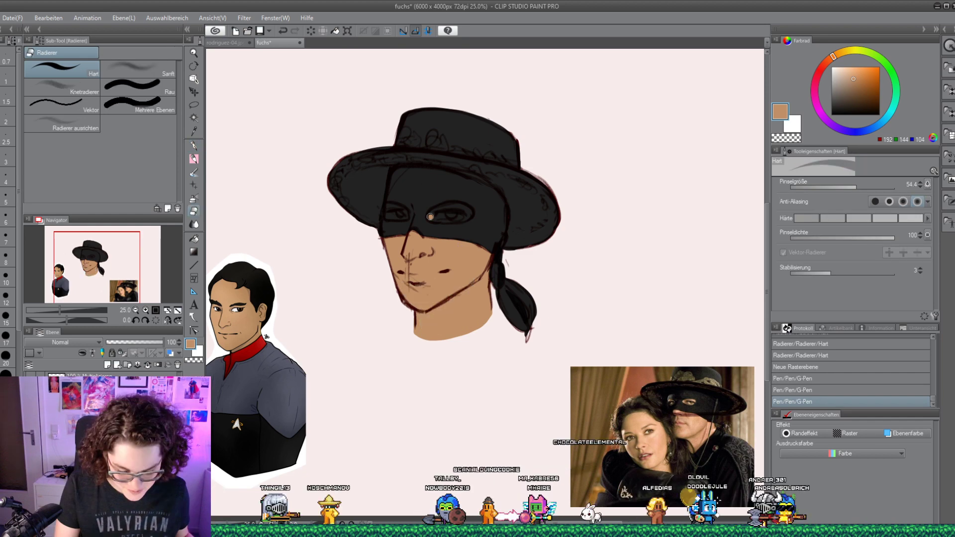
left_click_drag(431, 216, 462, 206)
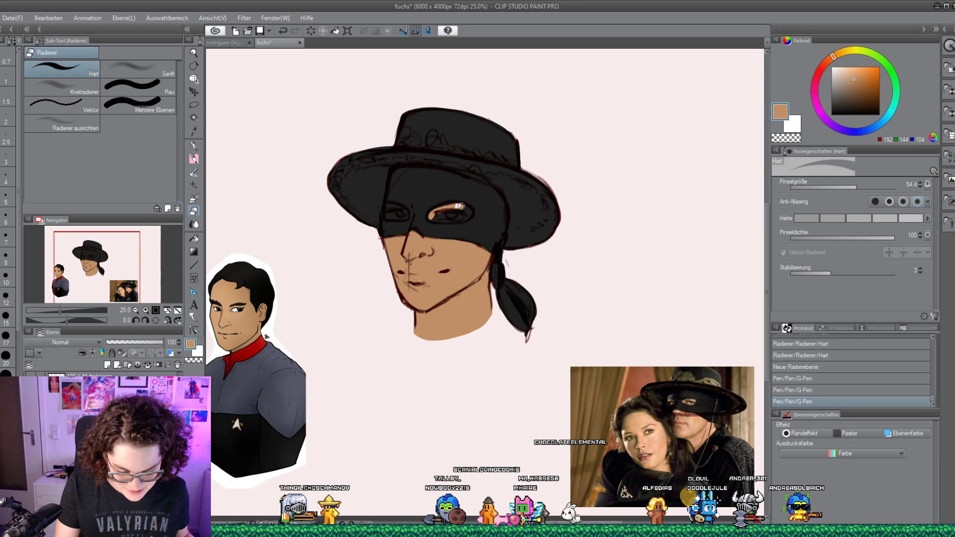
left_click_drag(461, 205, 395, 214)
key("p")
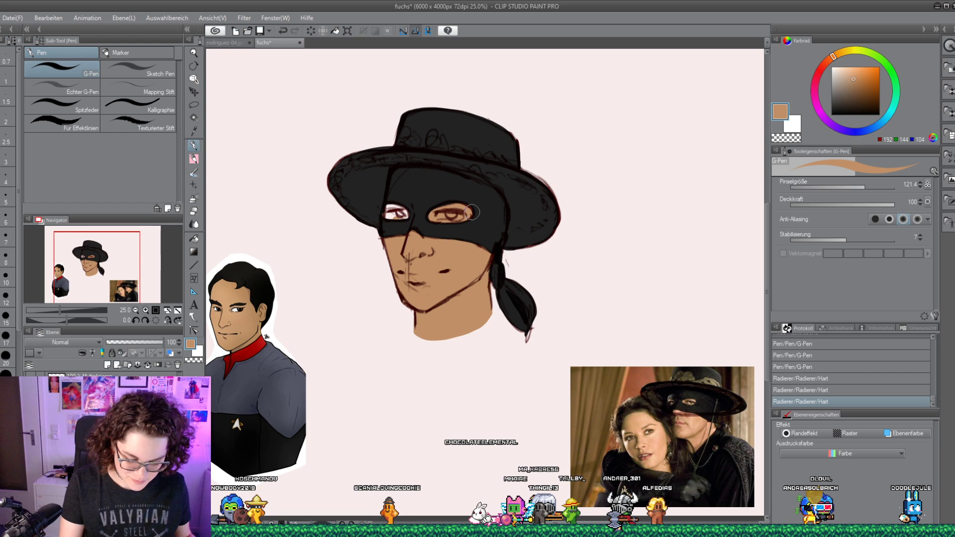
left_click_drag(471, 213, 396, 214)
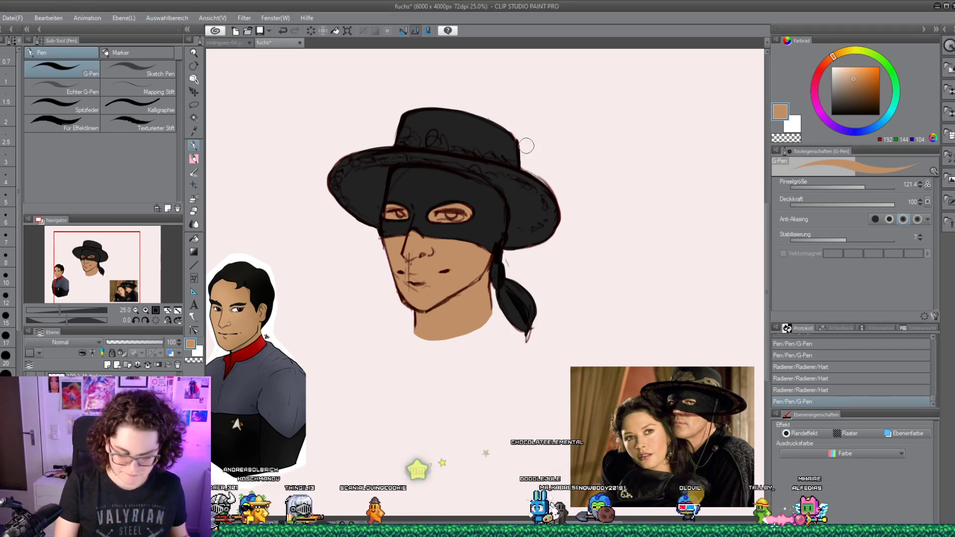
Paint the eye whites off-white (230, 221, 214) and the irises dark brown (33, 19, 7) with a smaller G-Pen
left_click(835, 71)
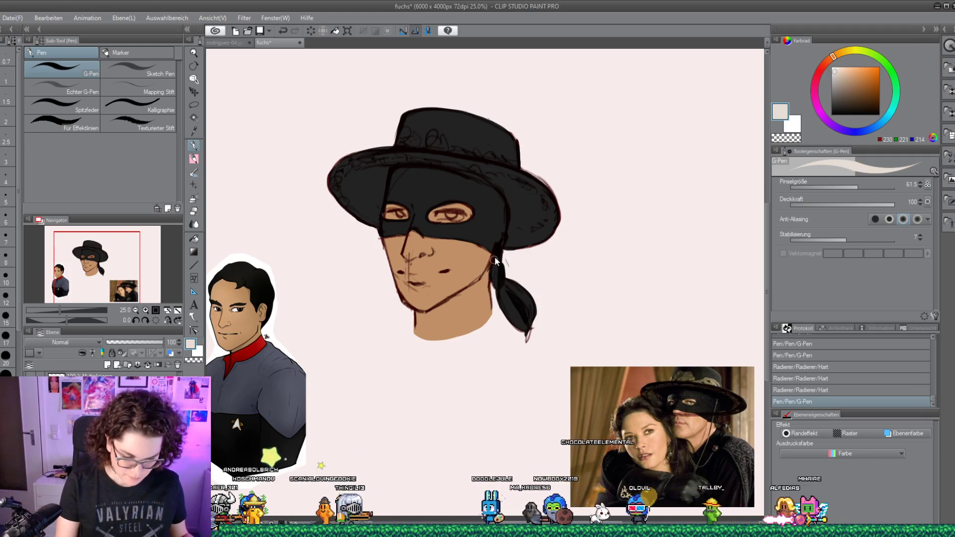
left_click(440, 215)
left_click(448, 215)
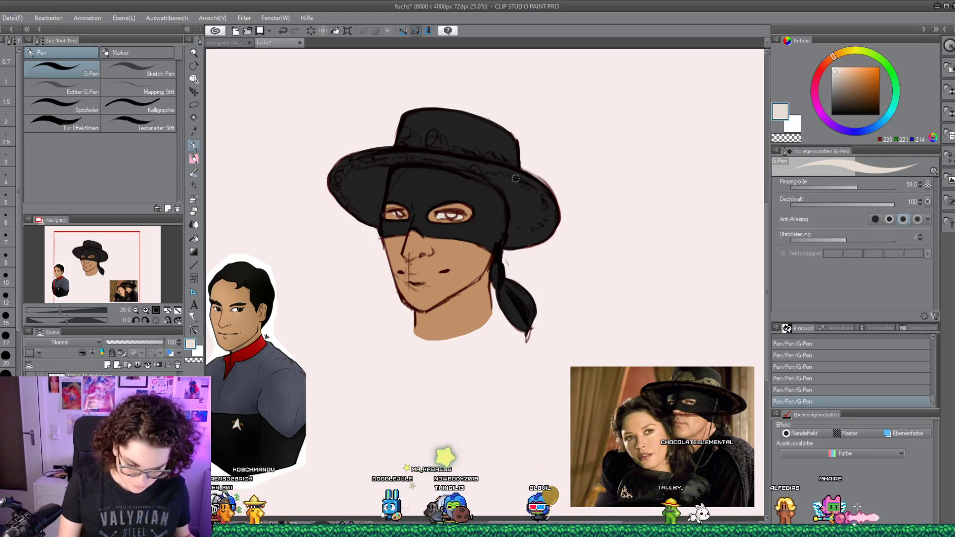
left_click(862, 106)
left_click(868, 109)
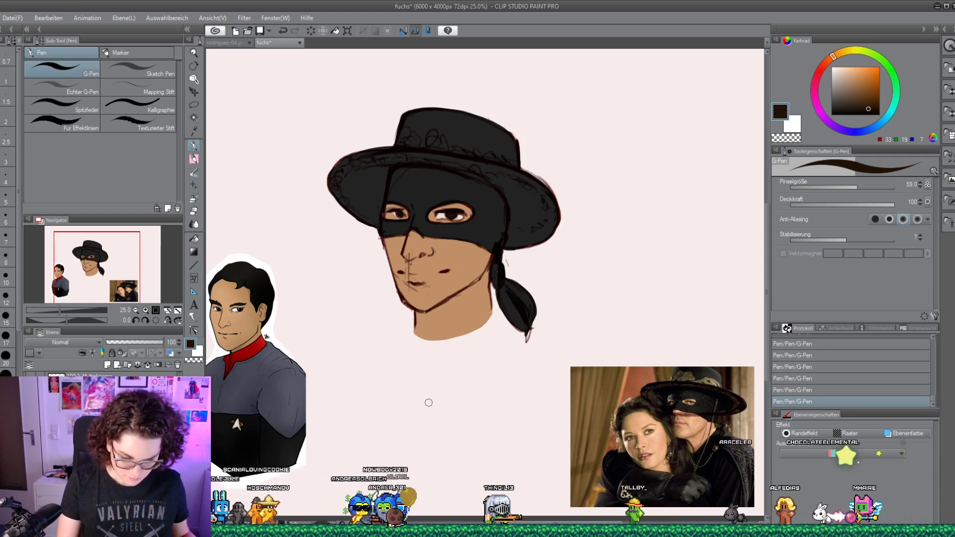
Lock the skin layer's transparent pixels and shade the neck and jaw side in brown (166, 105, 54) with the soft airbrush
left_click(251, 313, "alt")
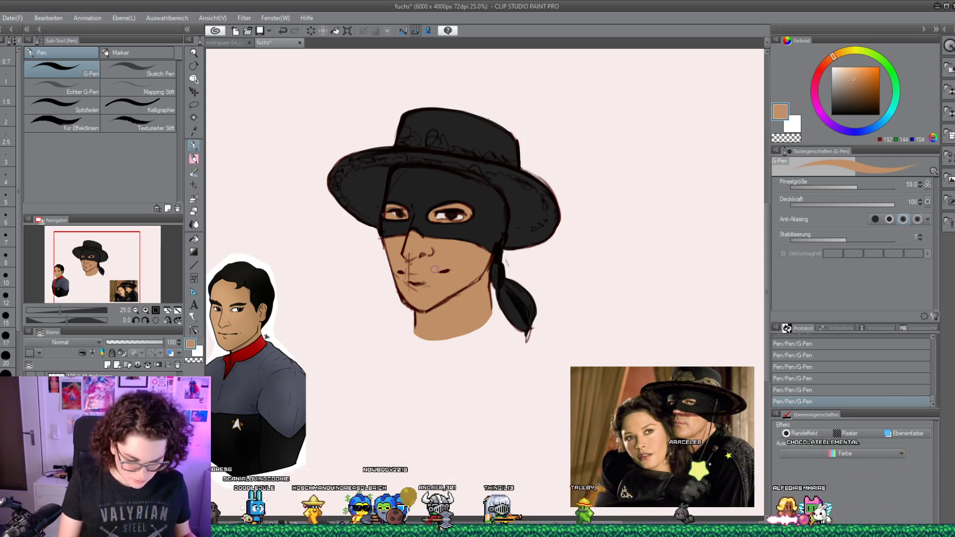
left_click(226, 318, "alt")
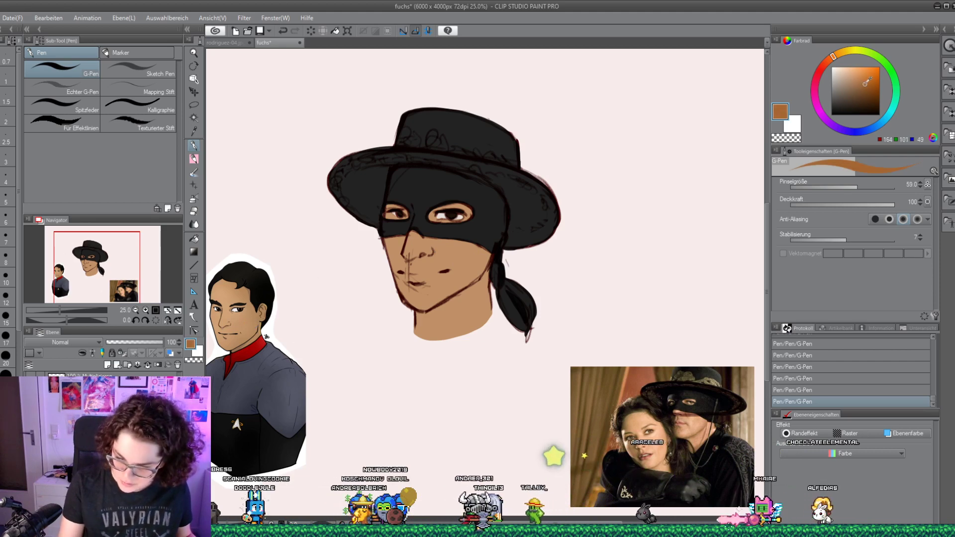
key("b")
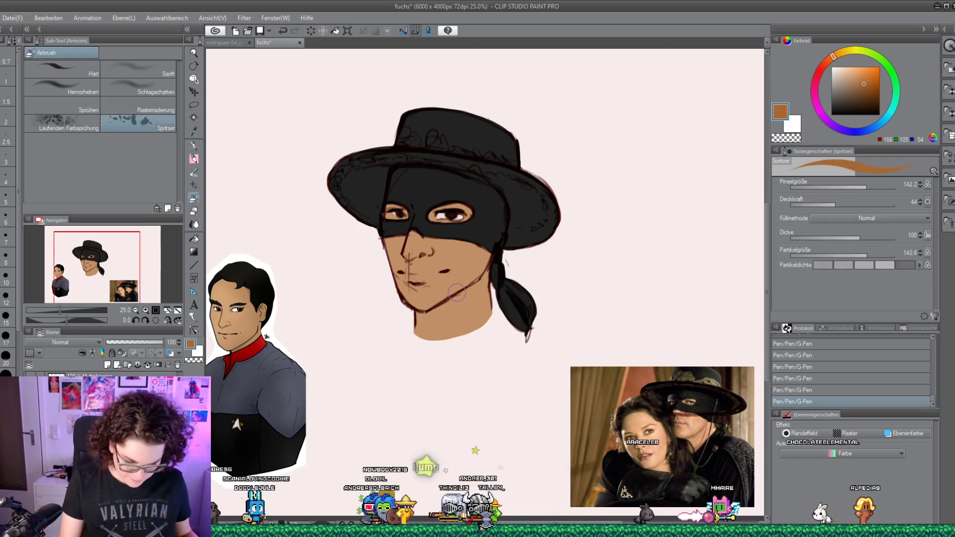
left_click(122, 353)
key("bracketright")
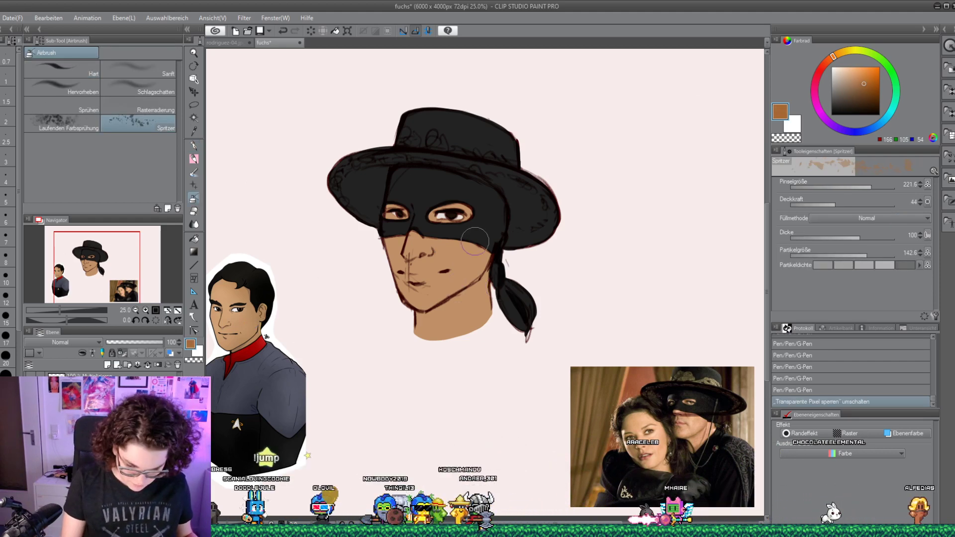
key("period")
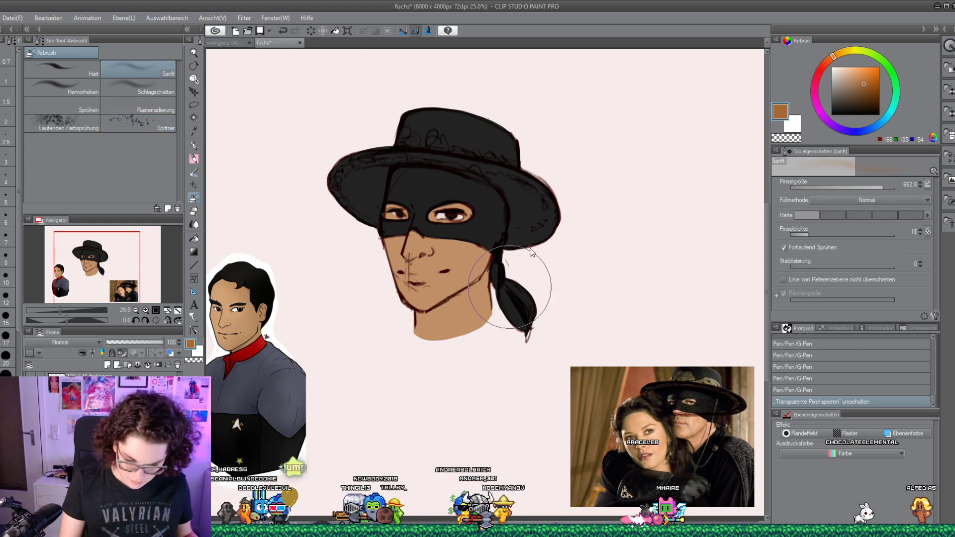
mouse_move(510, 287)
left_mouse_down()
mouse_move(502, 259)
mouse_move(480, 283)
left_mouse_up()
key("bracketleft")
key("bracketleft")
left_click_drag(477, 298, 461, 328)
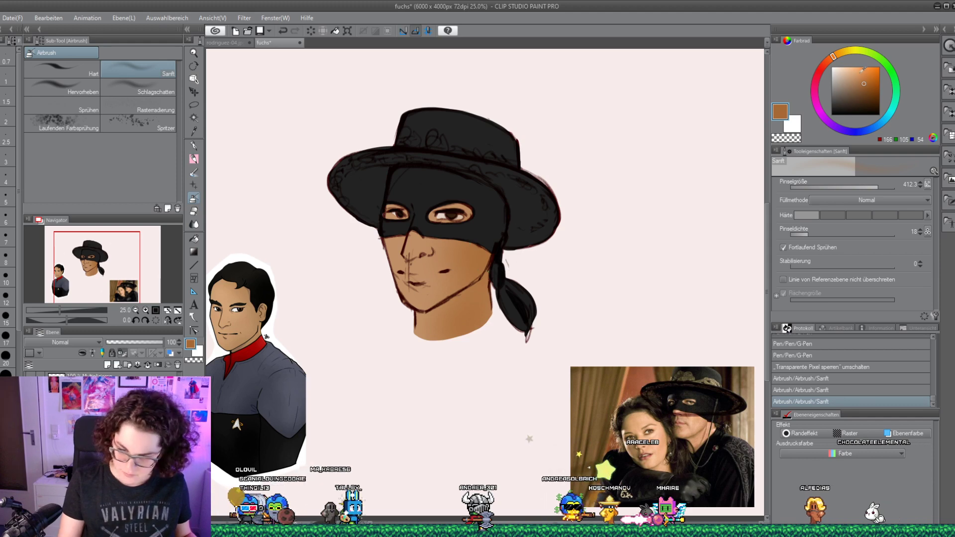
Brighten the front of the face with the soft airbrush in light orange (236, 165, 105) and pale peach (255, 193, 141)
left_click(384, 247, "alt")
left_click_drag(384, 247, 408, 288)
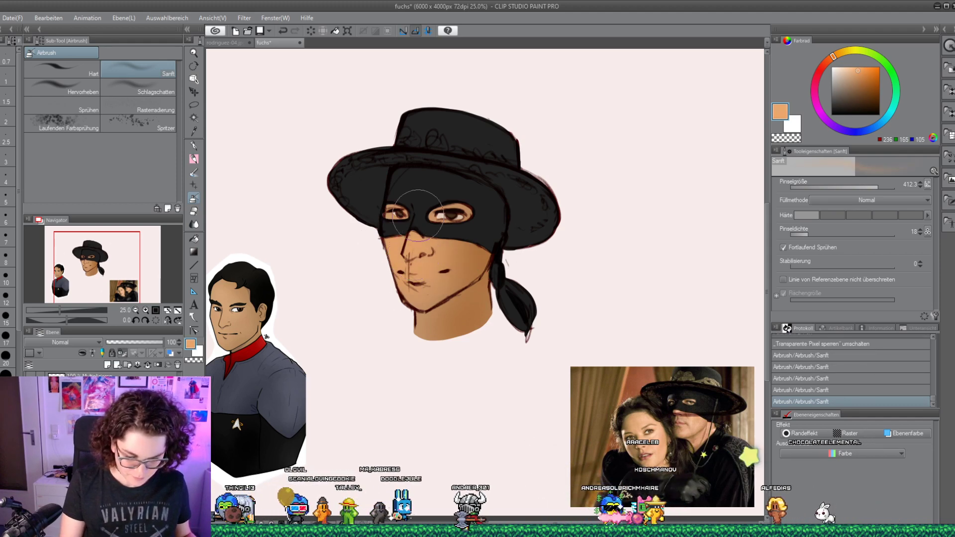
left_click(845, 63)
left_click(852, 67)
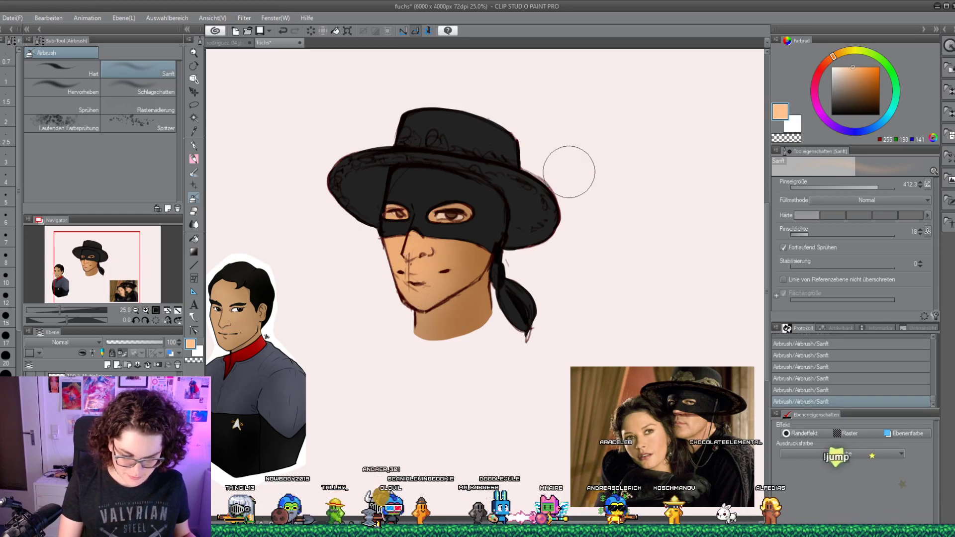
Repaint the eye whites in off-white (238, 229, 222) and the irises in dark brown (38, 22, 8) with the G-Pen
left_click(840, 67)
left_click(835, 70)
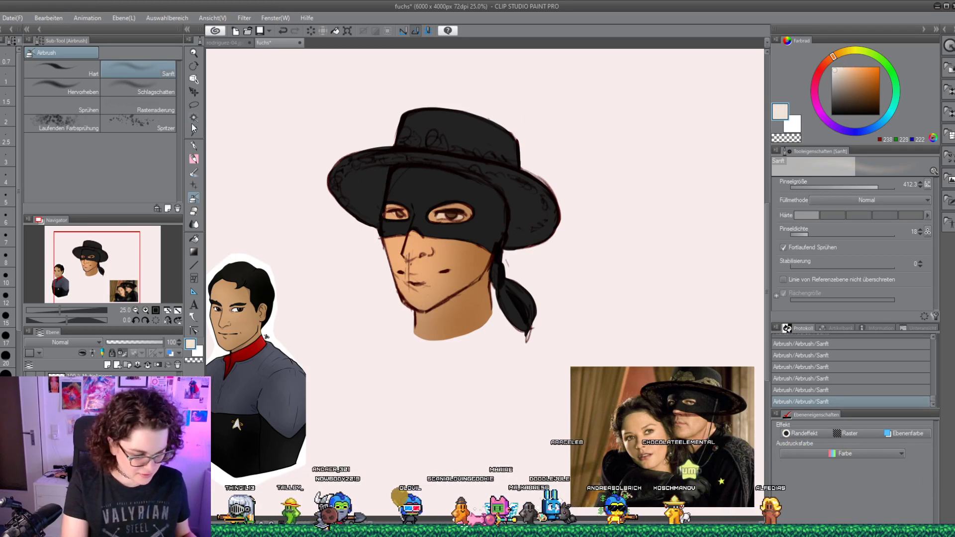
key("p")
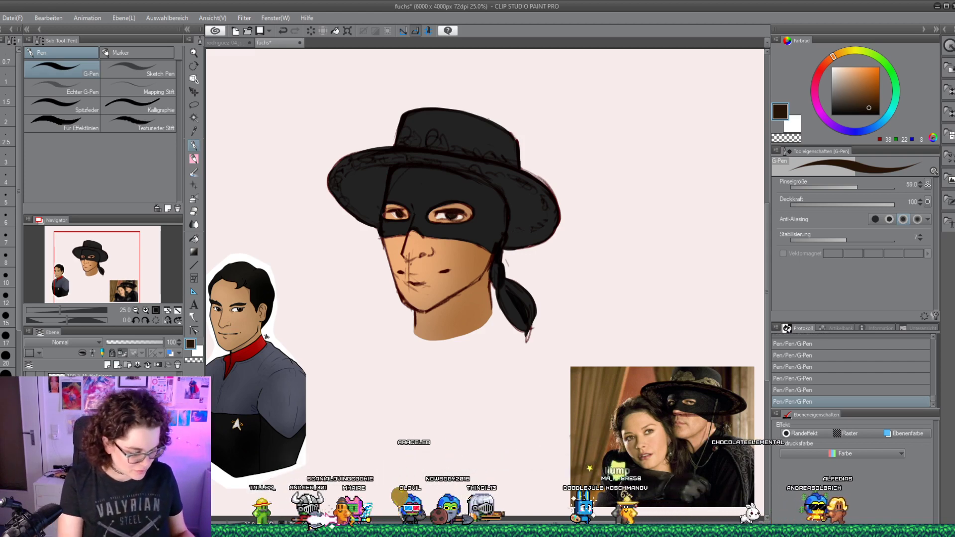
Erase the construction line running through the nose and mouth on the sketch layer with the hard eraser
left_click(115, 385)
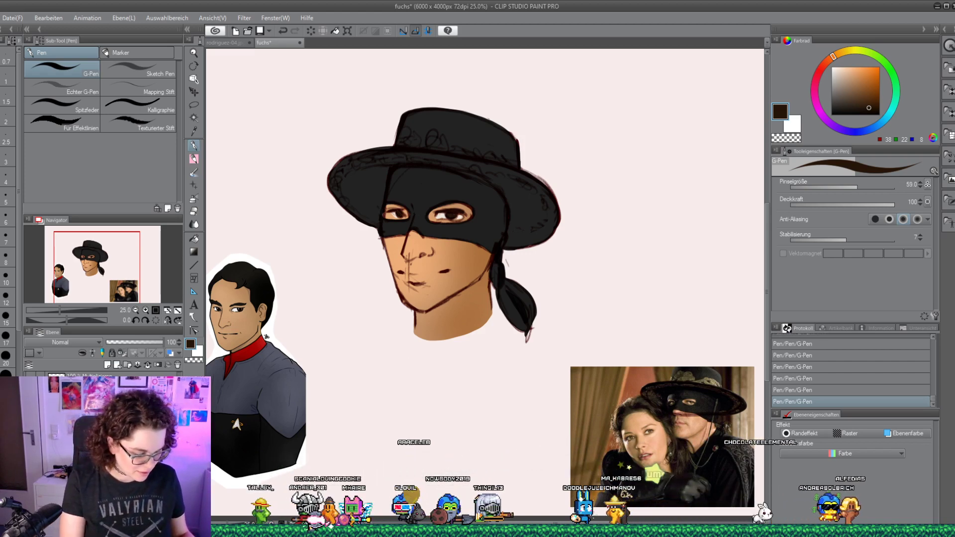
left_click(194, 211)
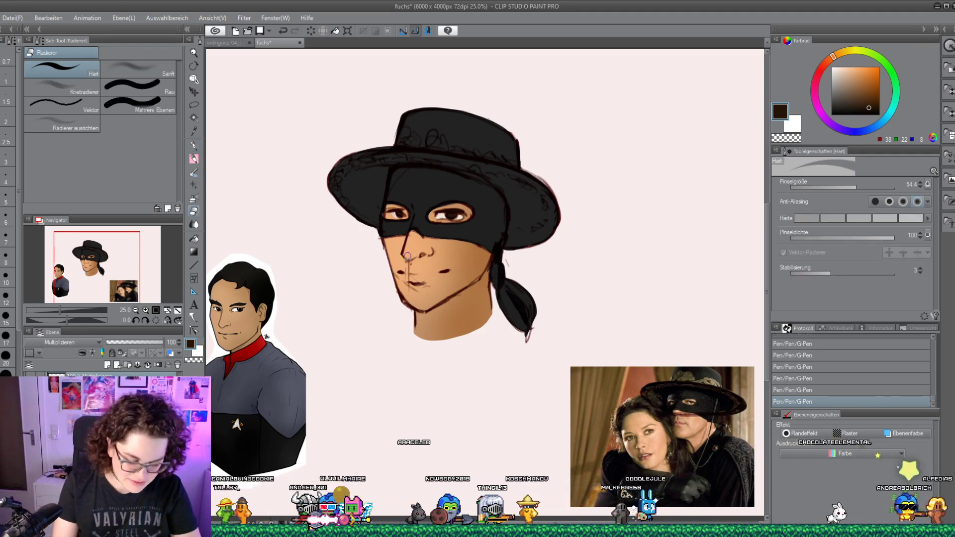
mouse_move(408, 256)
left_mouse_down()
mouse_move(397, 277)
mouse_move(423, 284)
left_mouse_up()
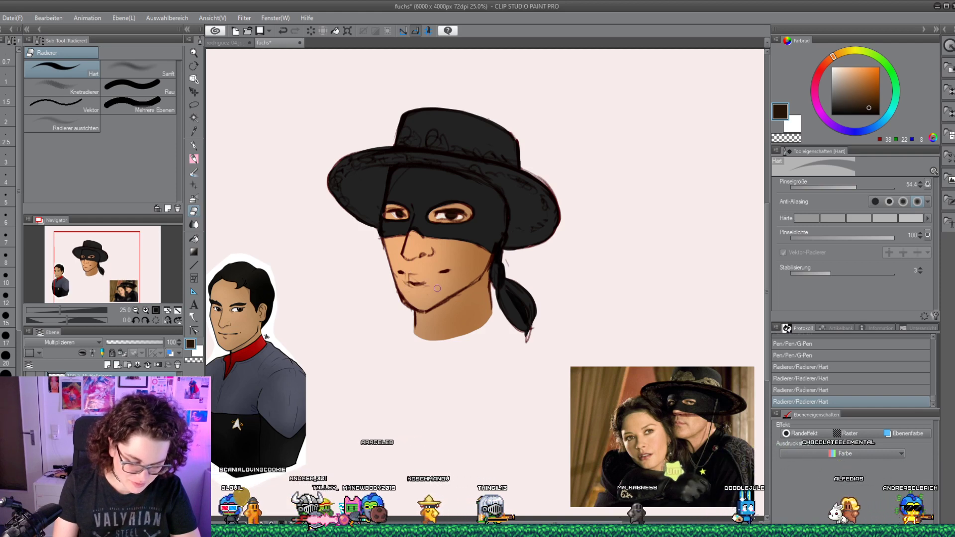
Shade the face, neck and hat with the SU-Cream Pencil at size 46.1 on a new Multiply raster layer at 60% opacity
key("p")
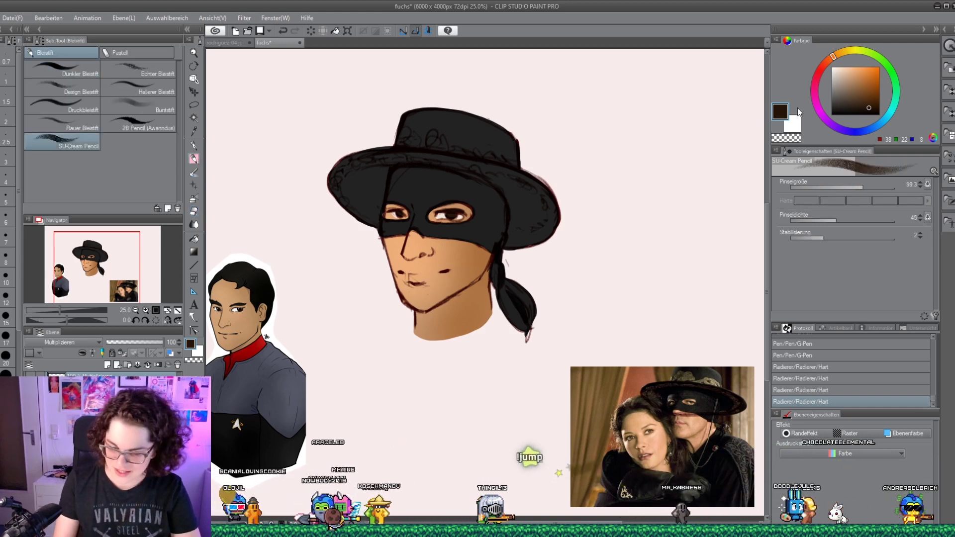
left_click_drag(528, 226, 506, 260)
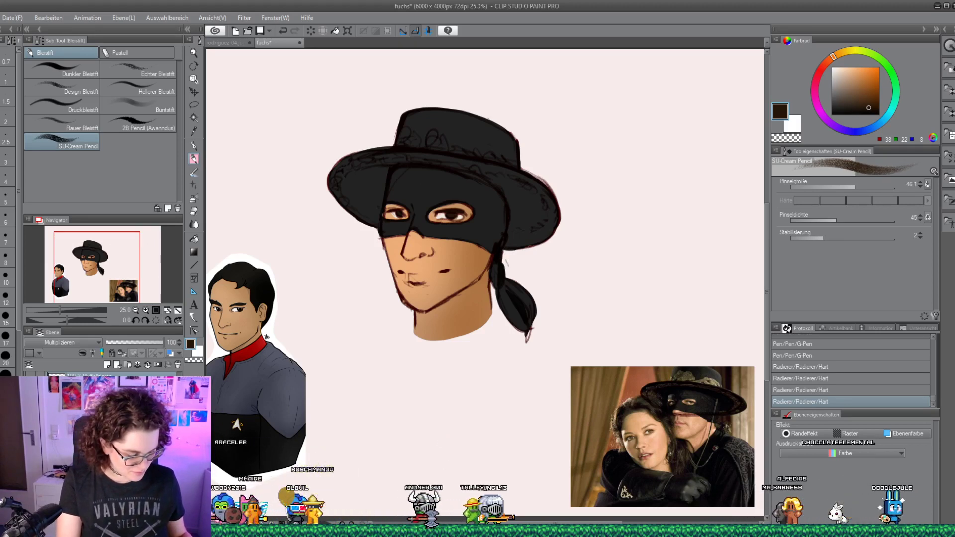
left_click(106, 365)
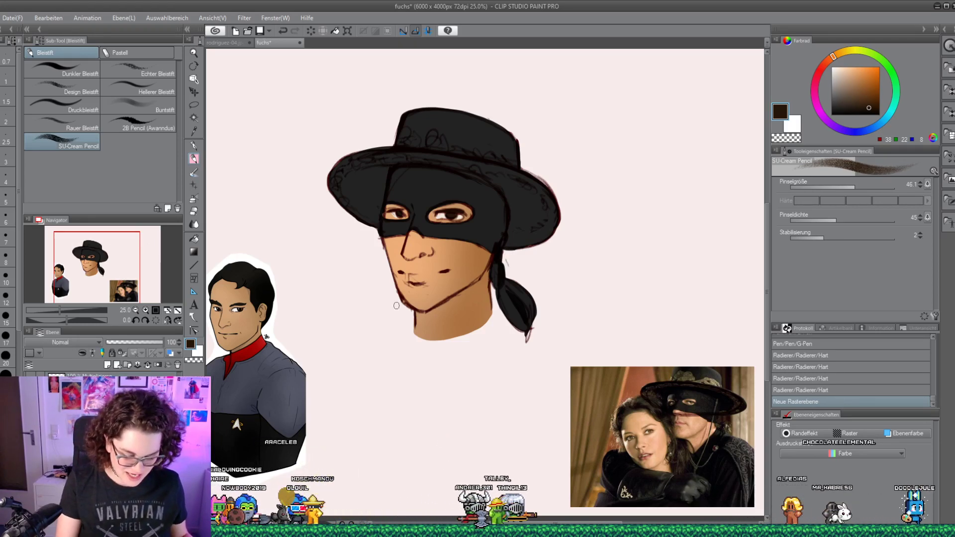
left_click(85, 344)
left_click(60, 372)
left_click(141, 342)
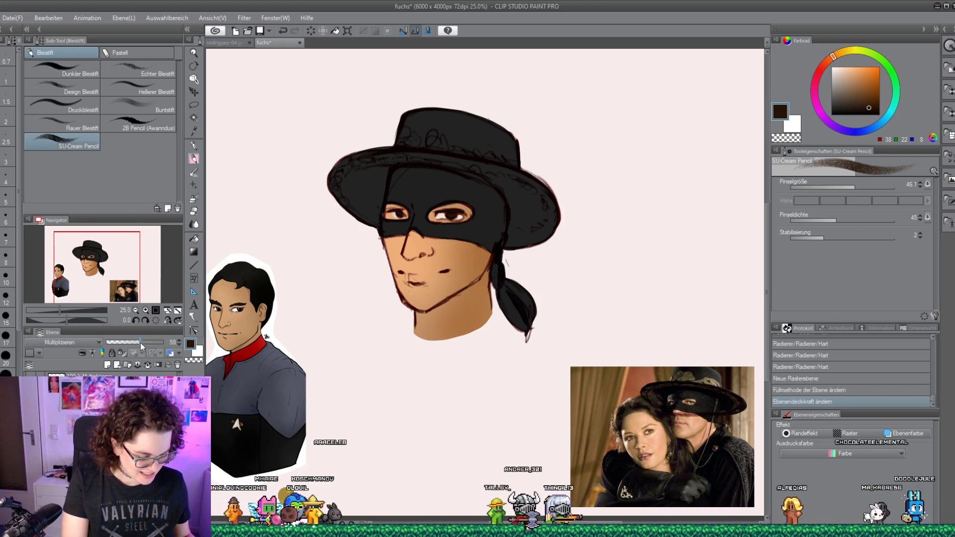
mouse_move(426, 308)
left_mouse_down()
mouse_move(435, 321)
mouse_move(417, 311)
mouse_move(435, 313)
left_mouse_up()
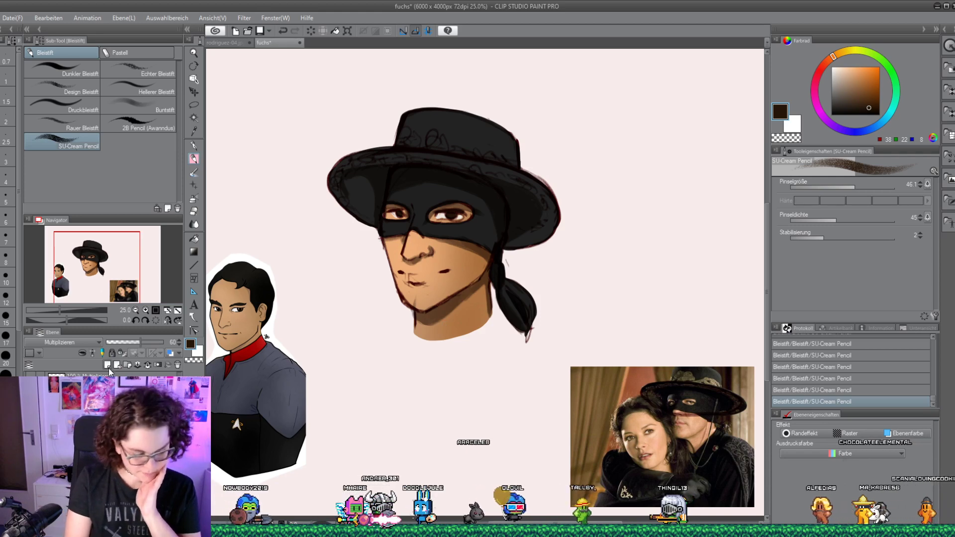
Paint pale yellow (252, 238, 168) highlights on the nose, the lit face edge and the brim on a new raster layer
left_click(847, 67)
left_click(846, 49)
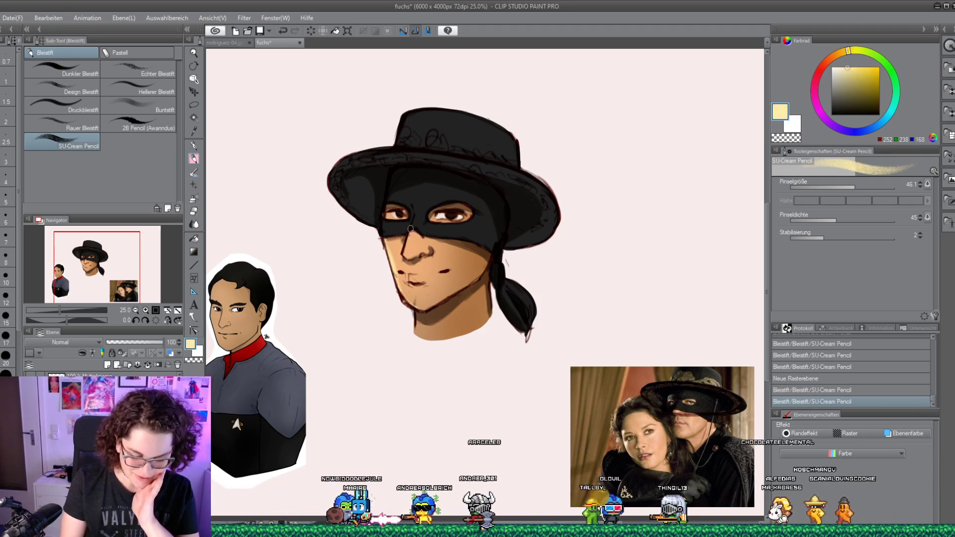
left_click_drag(410, 229, 382, 220)
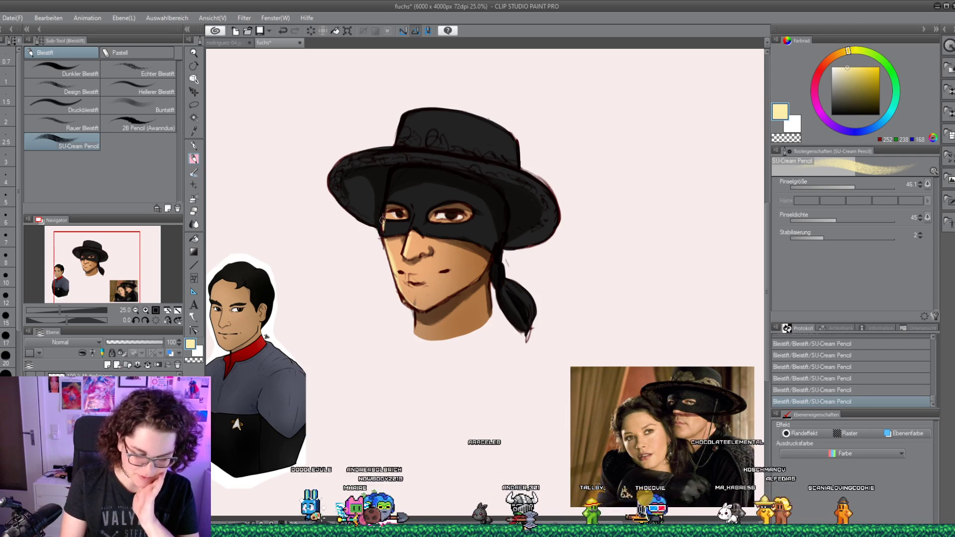
key("ctrl+z")
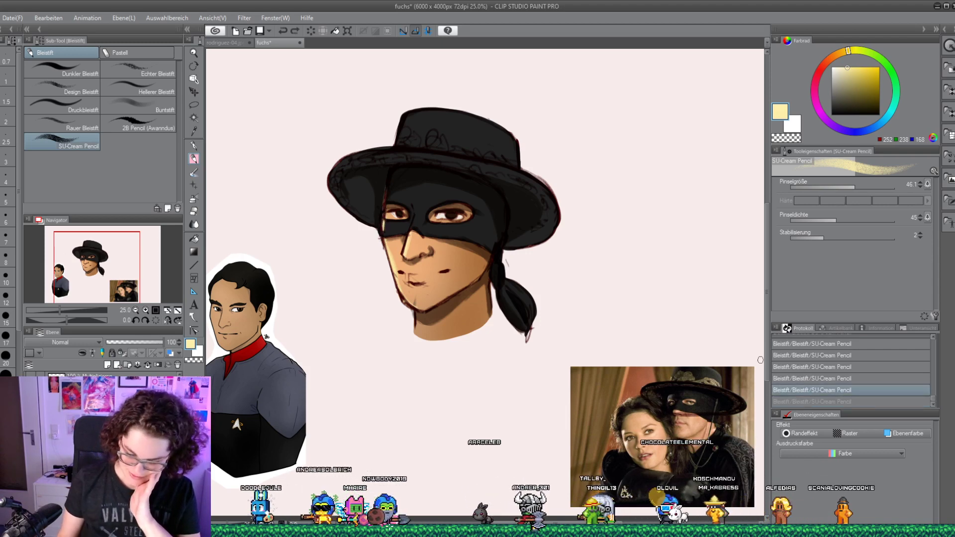
key("ctrl+y")
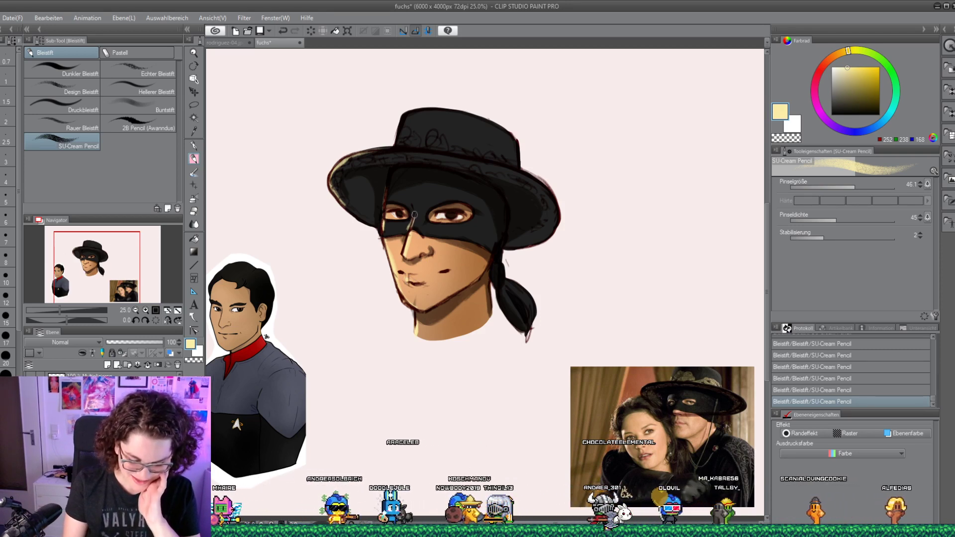
Undo the last highlight strokes around the mask's nose bridge and restore them to compare both versions
left_click(824, 390)
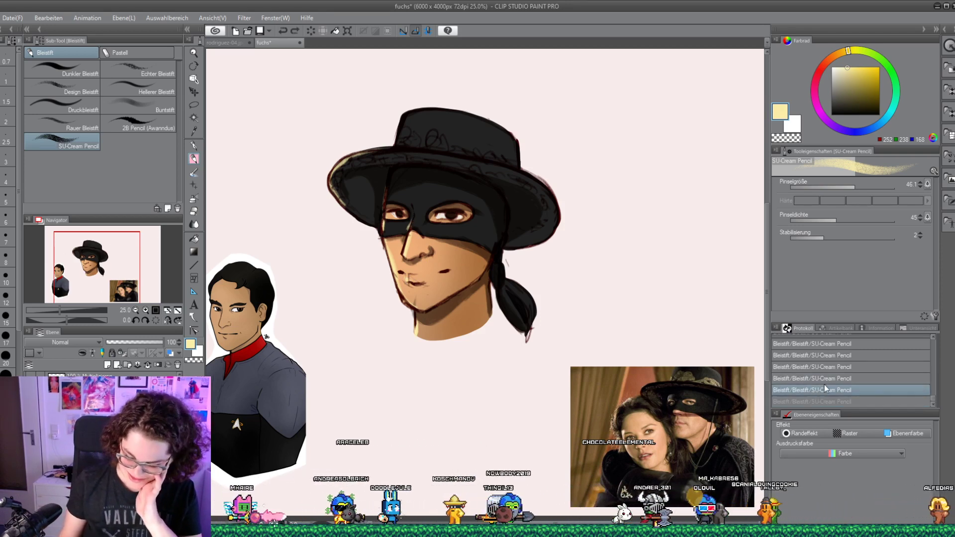
key("ctrl+z")
key("ctrl+z")
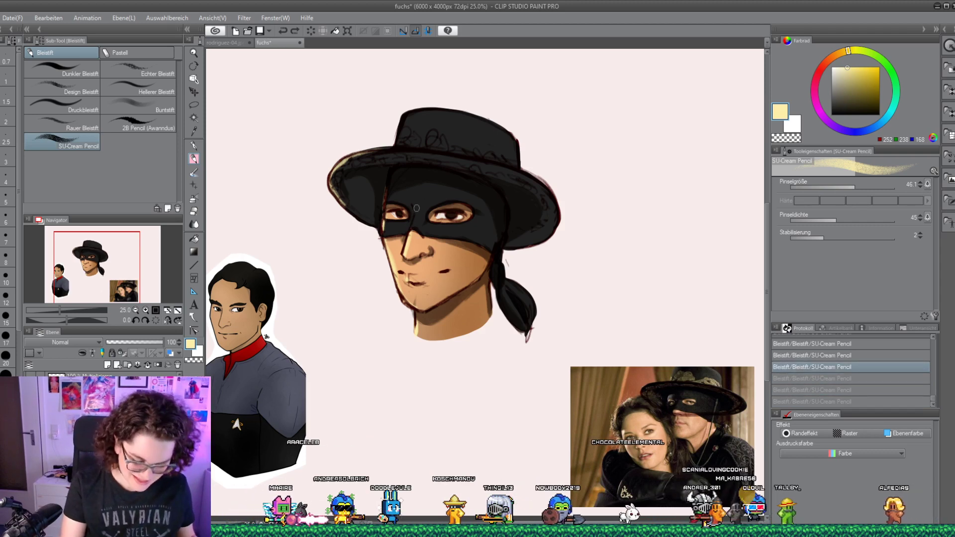
key("ctrl+y")
key("ctrl+y")
key("ctrl+y")
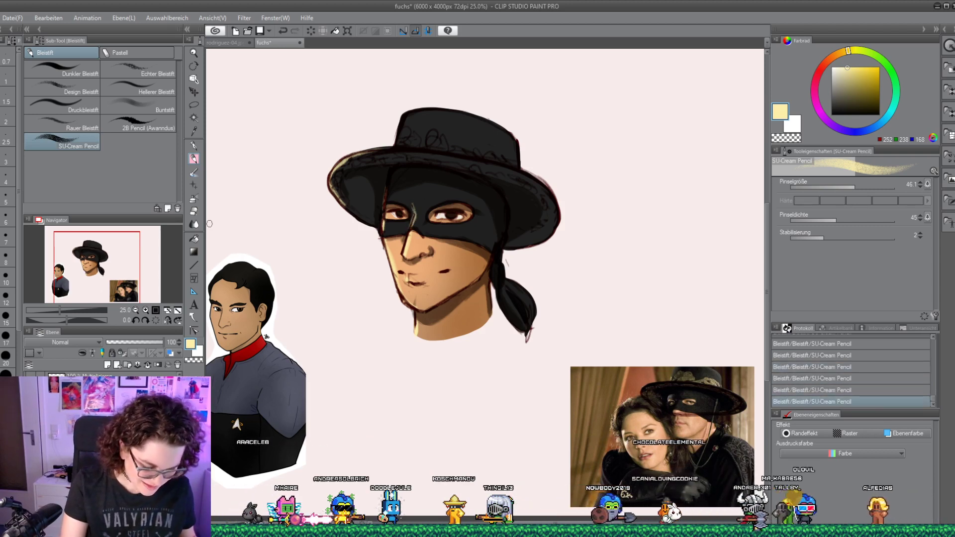
Erase the highlight on the mask's nose bridge with the hard eraser and set the highlight layer to Negativ multiplizieren at 62% opacity
key("e")
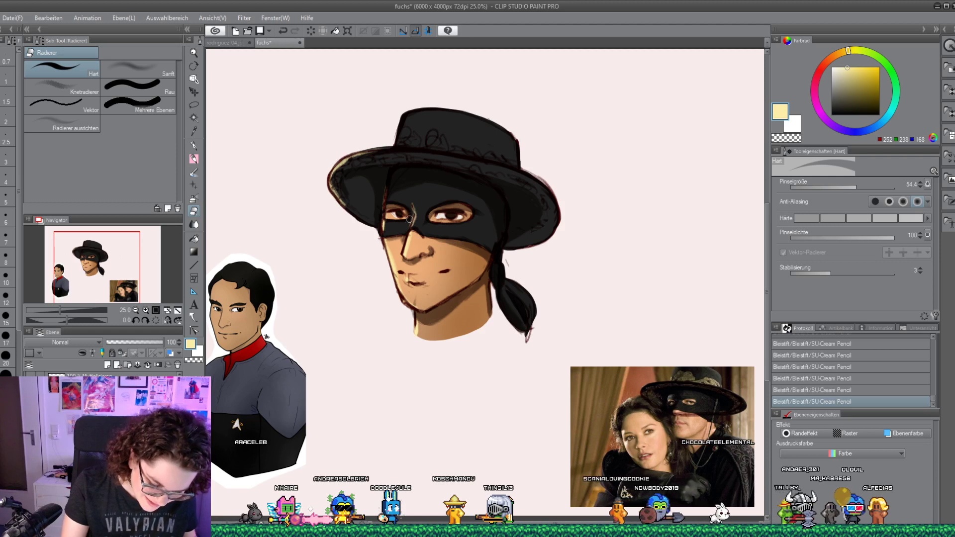
left_click_drag(409, 218, 411, 211)
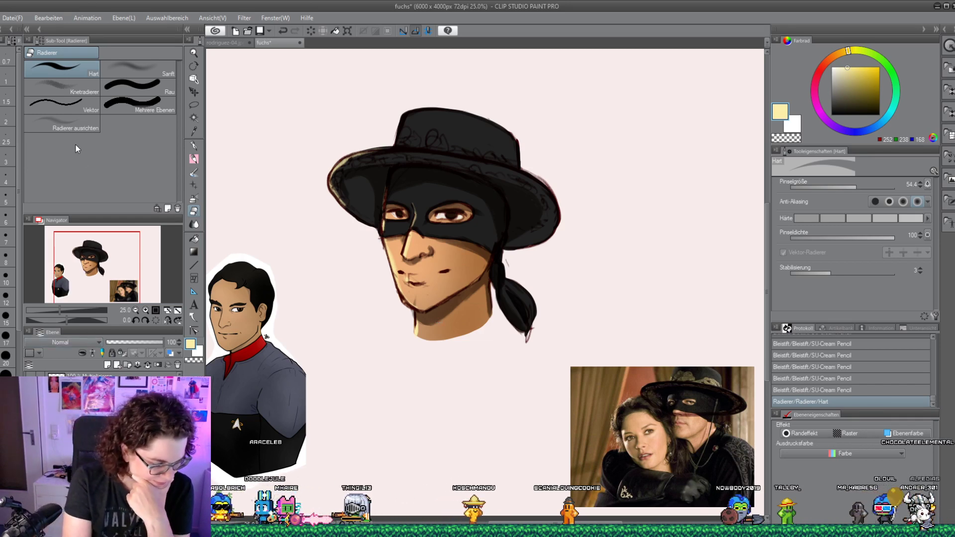
left_click(139, 342)
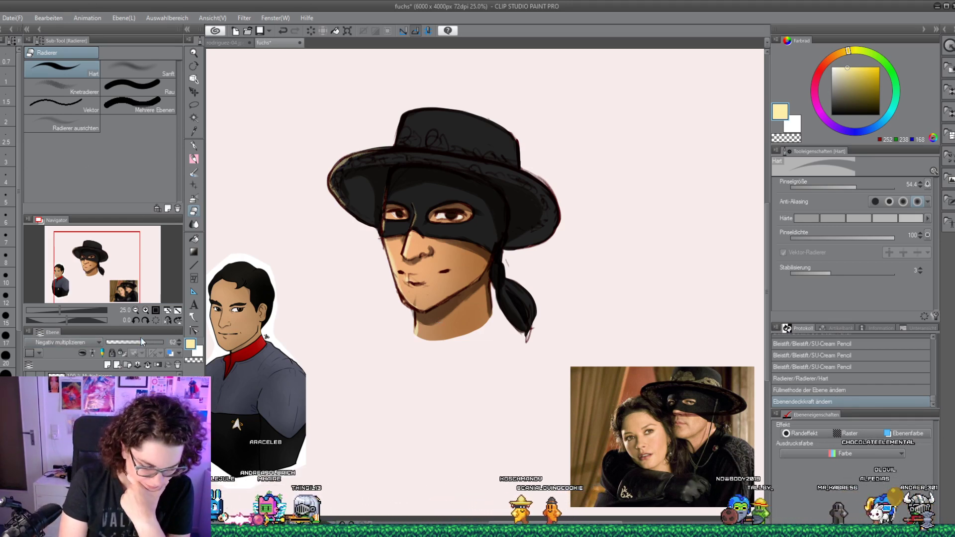
Paint gold-brown (140, 114, 64) ornaments along the hat's brim and crown band with the SU-Cream Pencil on a new raster layer
left_click(197, 91)
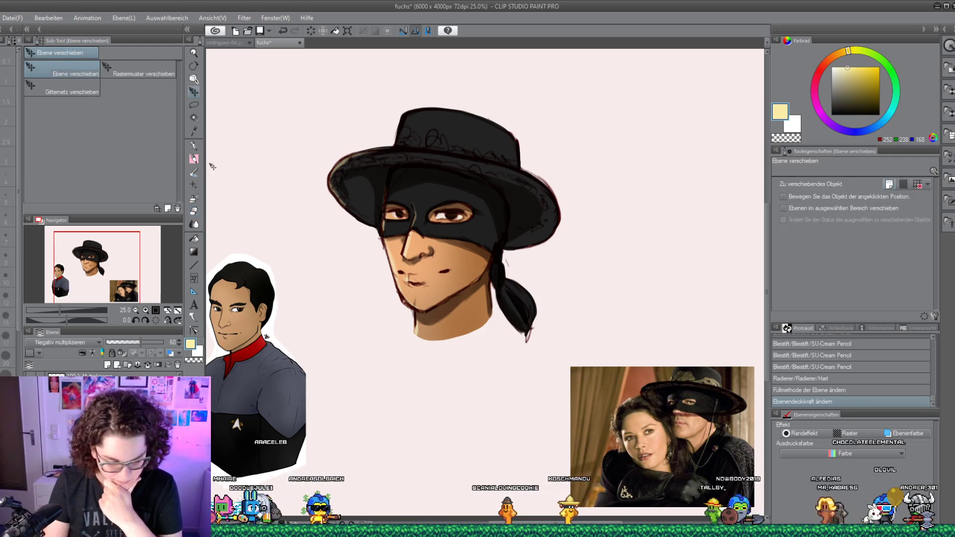
key("p")
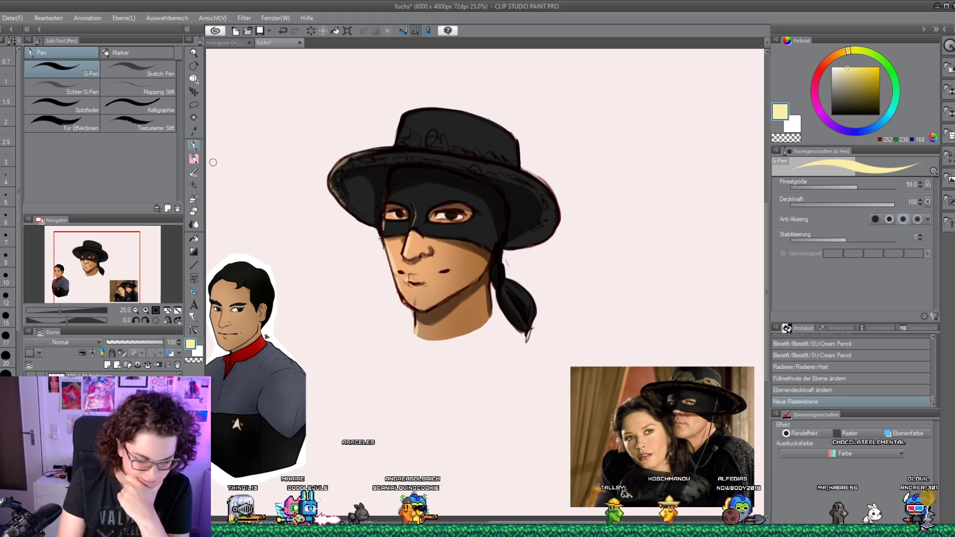
left_click(194, 158)
key("ctrl+shift+n")
left_click(521, 214, "alt")
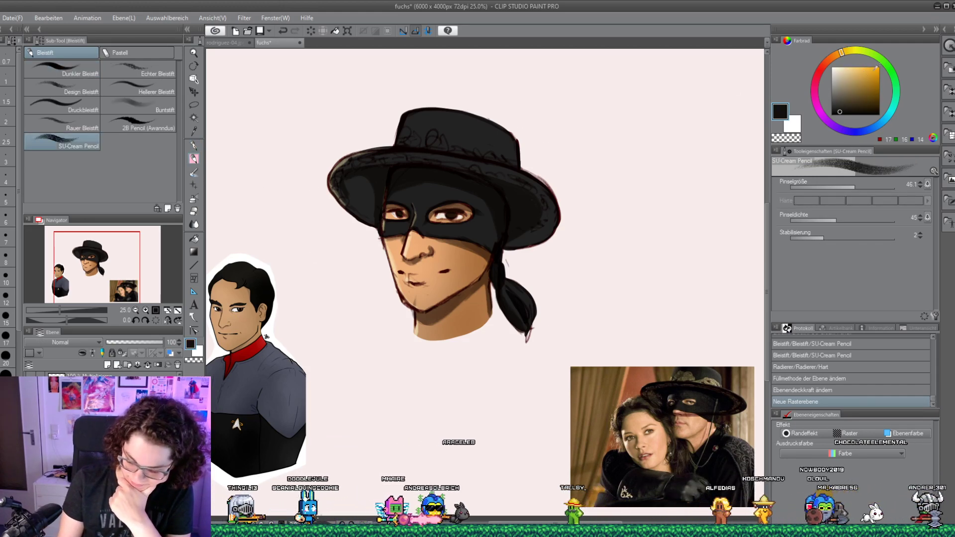
left_click(857, 88)
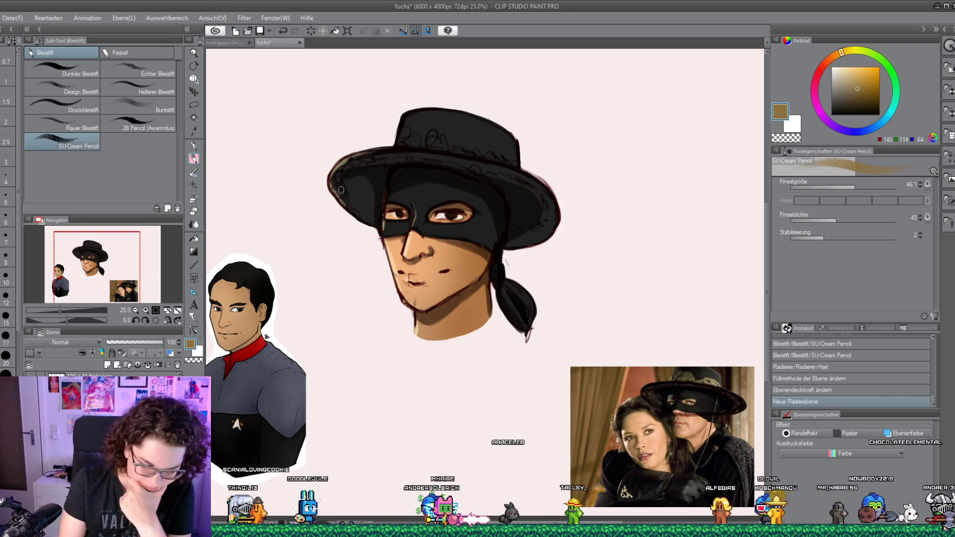
left_click_drag(342, 195, 334, 181)
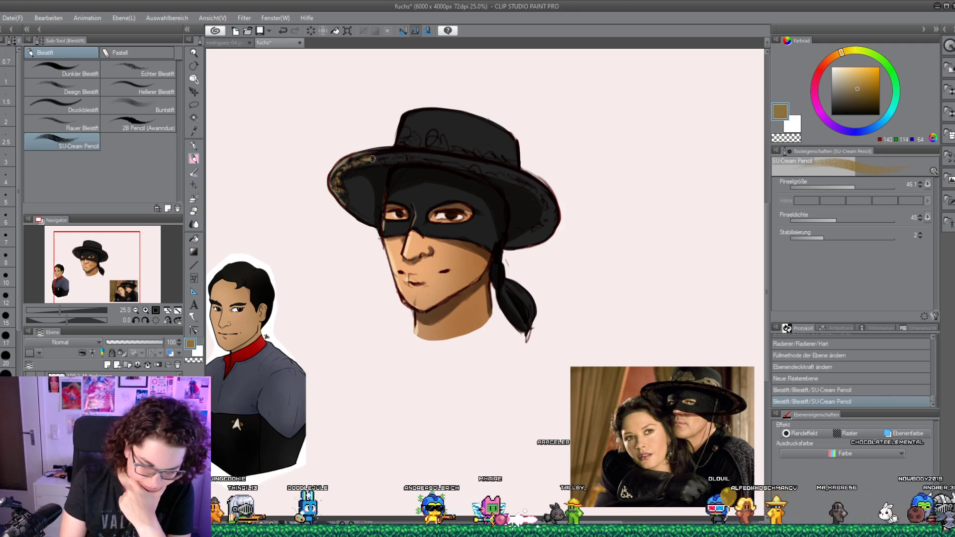
left_click_drag(419, 157, 473, 166)
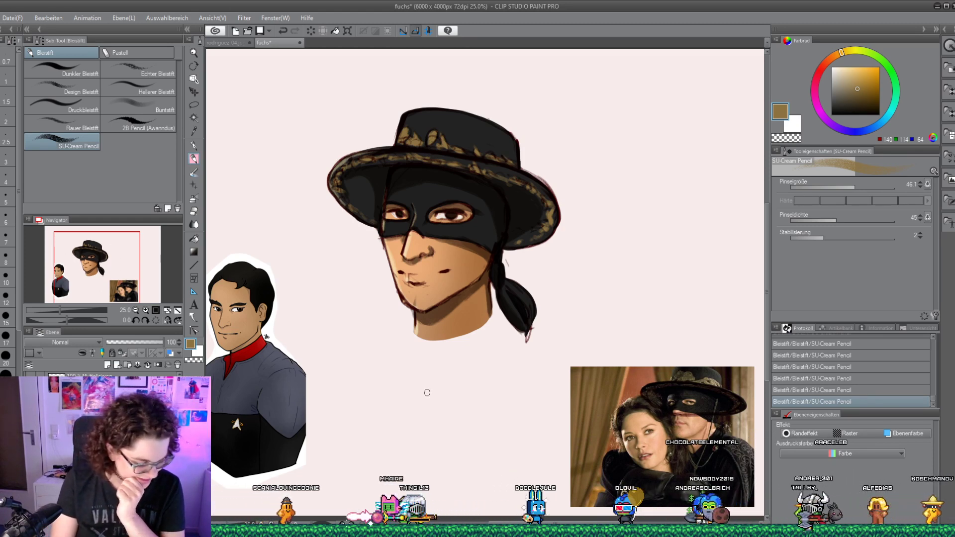
Paint dark (30, 27, 27) pointed ears on both sides of the hat's crown on a new raster layer
left_click(522, 148, "alt")
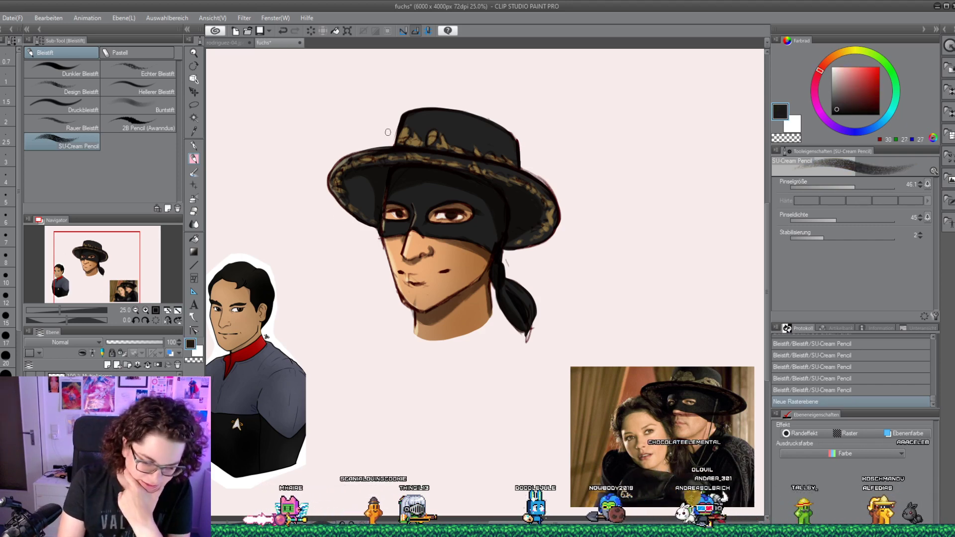
mouse_move(395, 141)
left_mouse_down()
mouse_move(379, 139)
mouse_move(377, 117)
mouse_move(390, 142)
left_mouse_up()
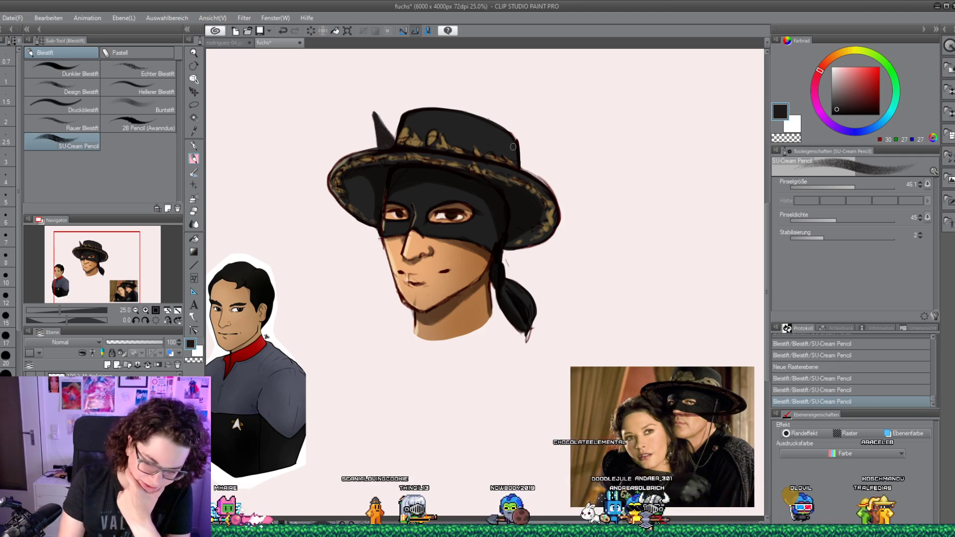
mouse_move(512, 164)
left_mouse_down()
mouse_move(545, 148)
mouse_move(530, 169)
mouse_move(521, 163)
mouse_move(529, 169)
mouse_move(538, 152)
mouse_move(524, 168)
left_mouse_up()
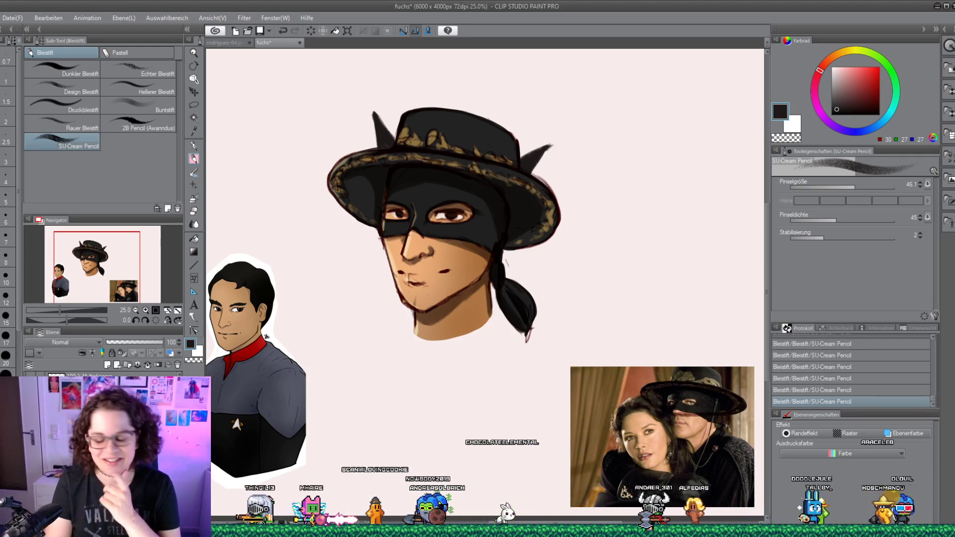
Erase both pointed ears beside the hat's crown with the hard eraser at size 173.6
left_click(194, 211)
mouse_move(374, 115)
left_mouse_down()
mouse_move(370, 129)
mouse_move(389, 142)
left_mouse_up()
left_click_drag(556, 145, 529, 166)
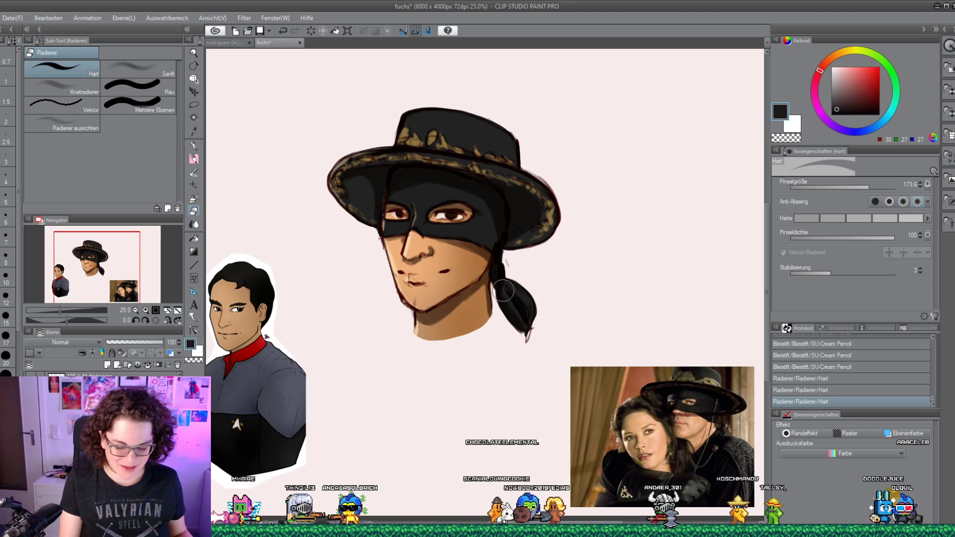
Paint a dark (30, 27, 27) collar, pointed neckline and both shoulders below the neck with the SU-Cream Pencil at size 46.1
left_click(193, 146)
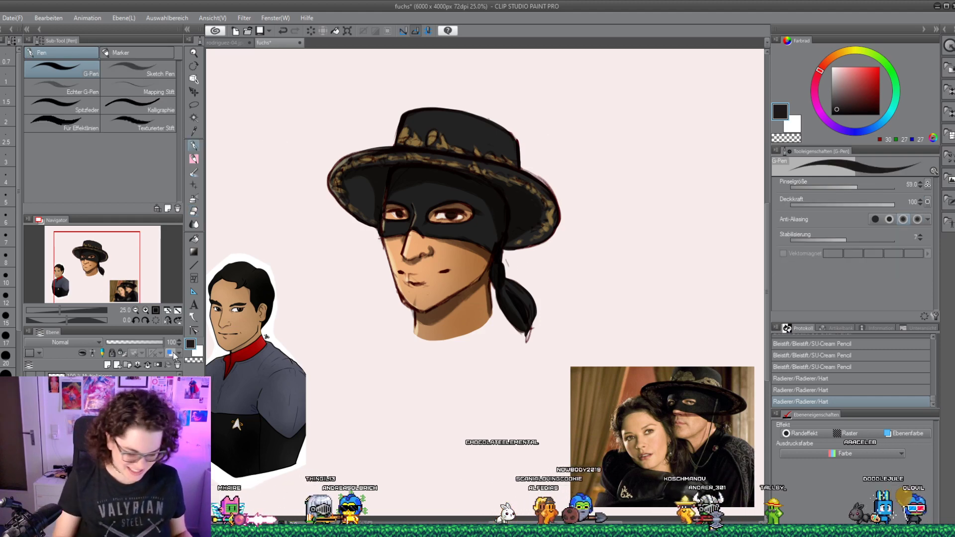
left_click(194, 158)
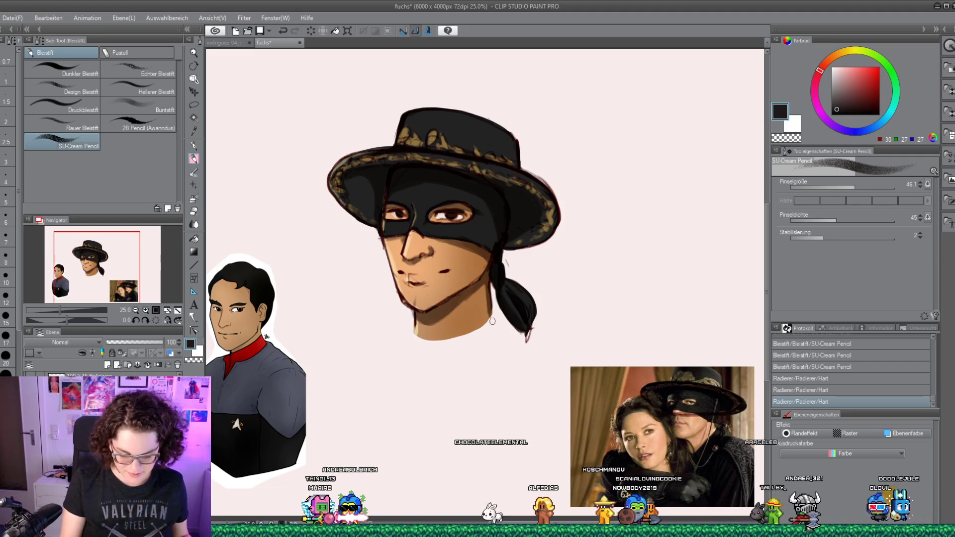
left_click_drag(491, 321, 487, 335)
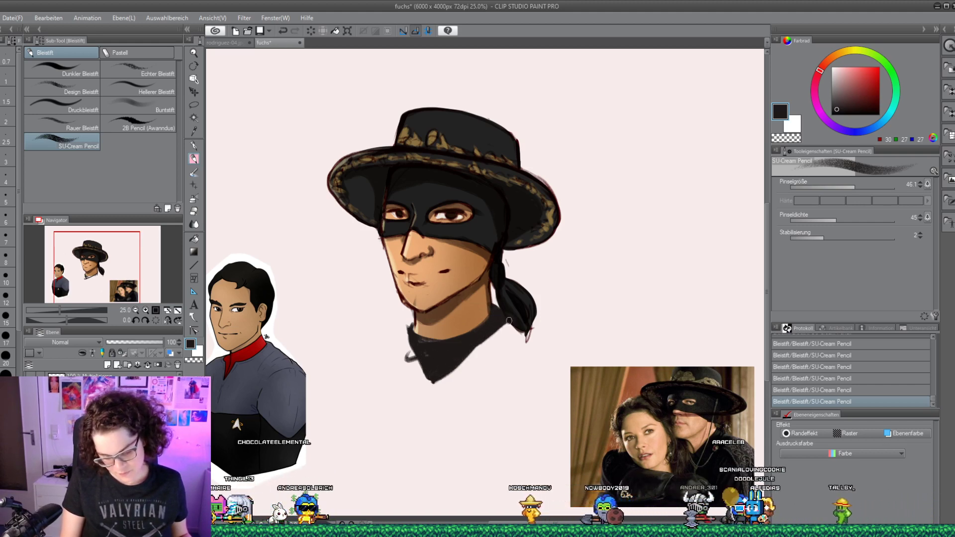
left_click_drag(385, 342, 406, 332)
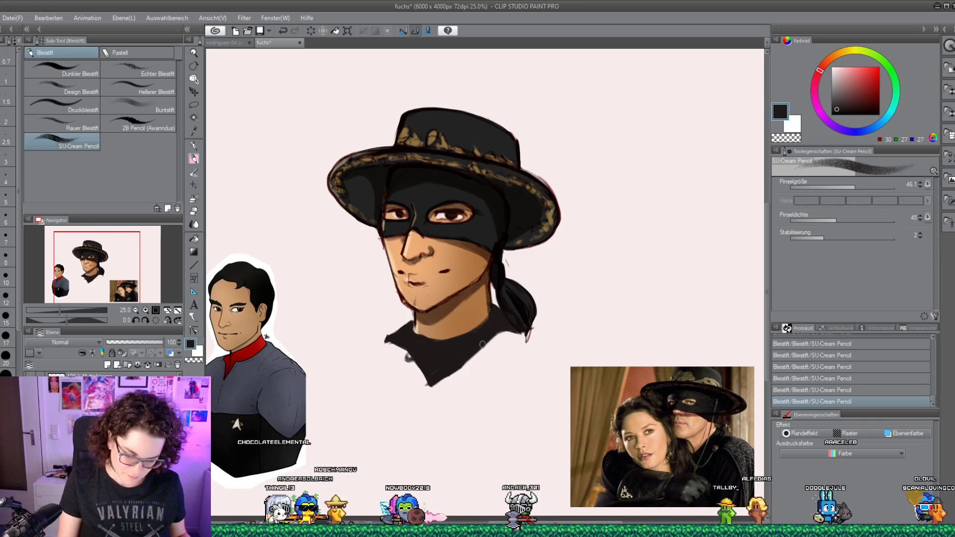
left_click_drag(502, 325, 539, 344)
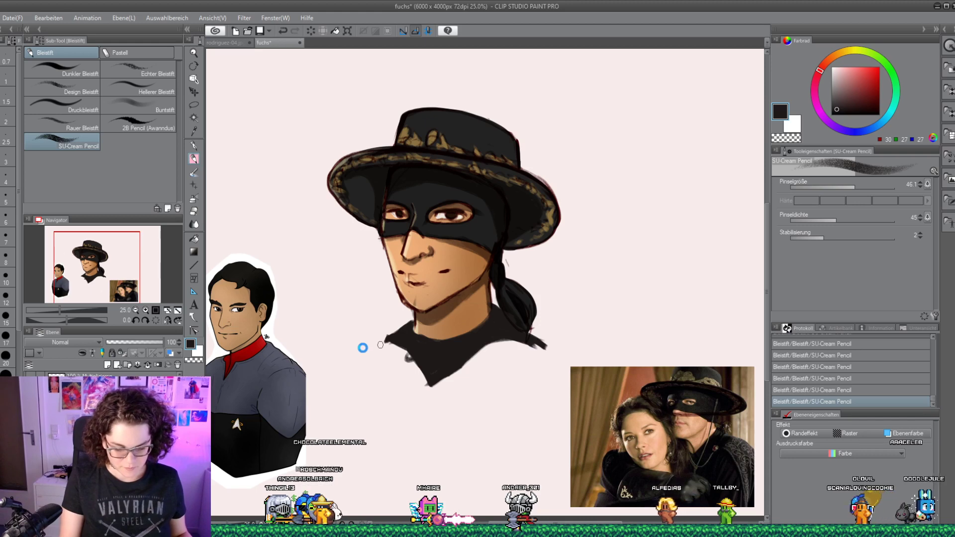
left_click_drag(393, 343, 339, 362)
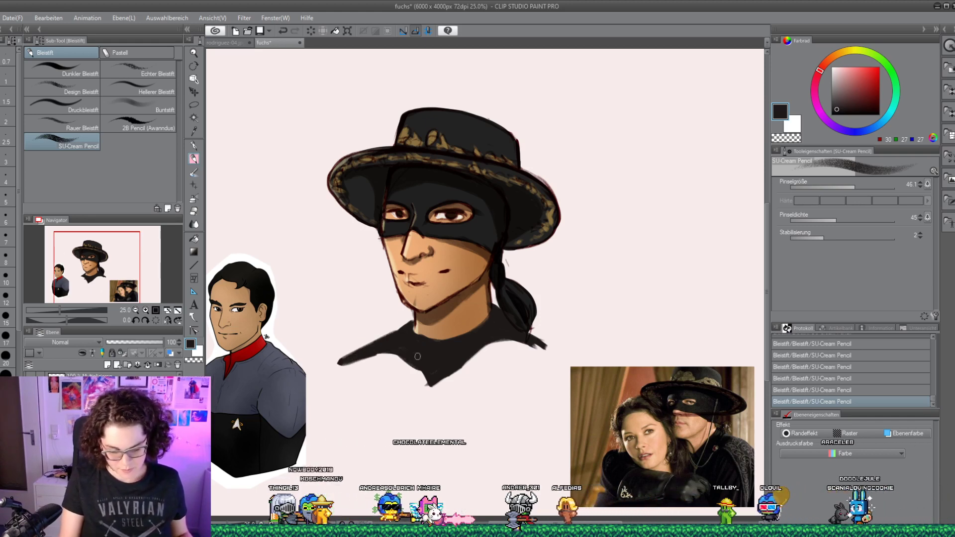
mouse_move(465, 363)
left_mouse_down()
mouse_move(516, 352)
mouse_move(507, 354)
mouse_move(535, 339)
mouse_move(549, 349)
mouse_move(514, 350)
left_mouse_up()
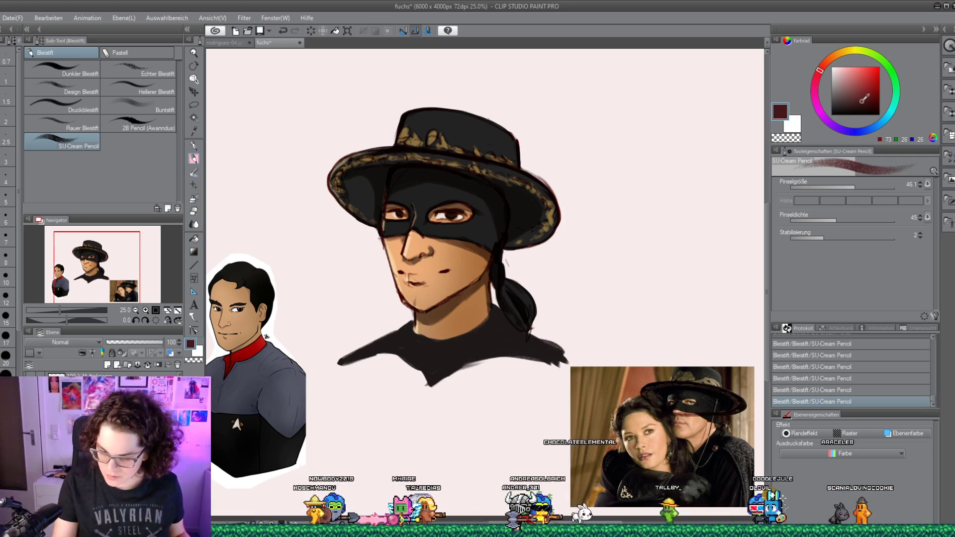
Paint dark red (67, 12, 12) patches on both shoulders and erase the stray line beside the ponytail
left_click(870, 102)
left_click_drag(383, 349, 370, 354)
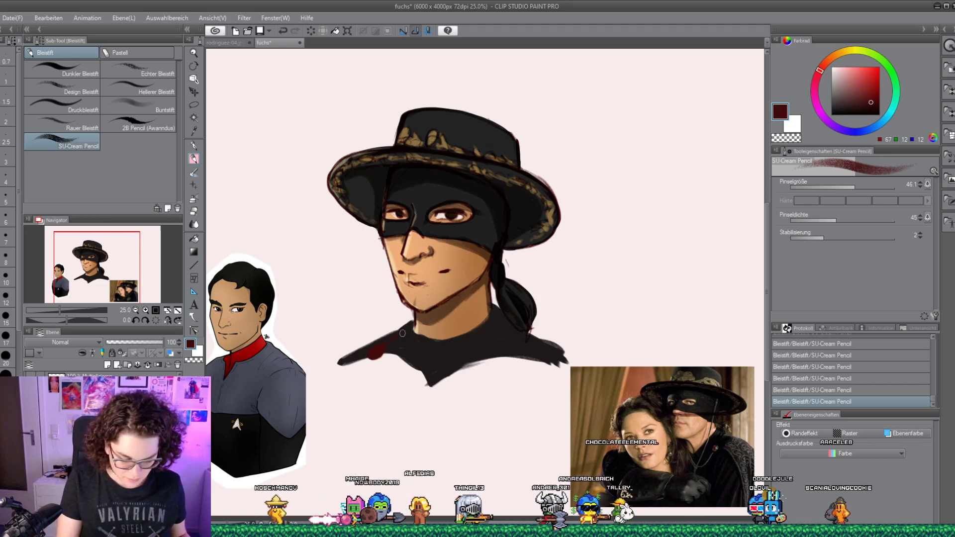
left_click_drag(519, 354, 587, 301)
left_click(710, 207, "alt")
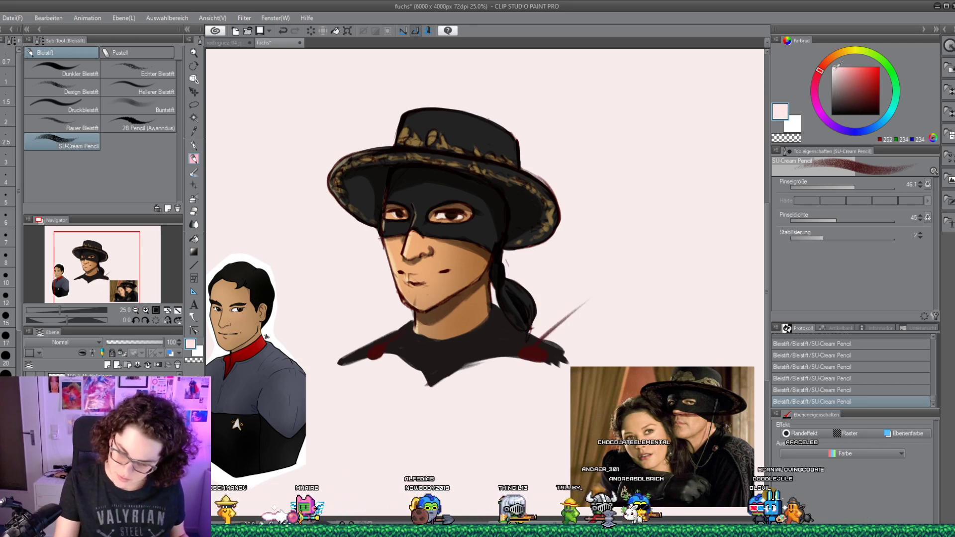
left_click(571, 294, "alt")
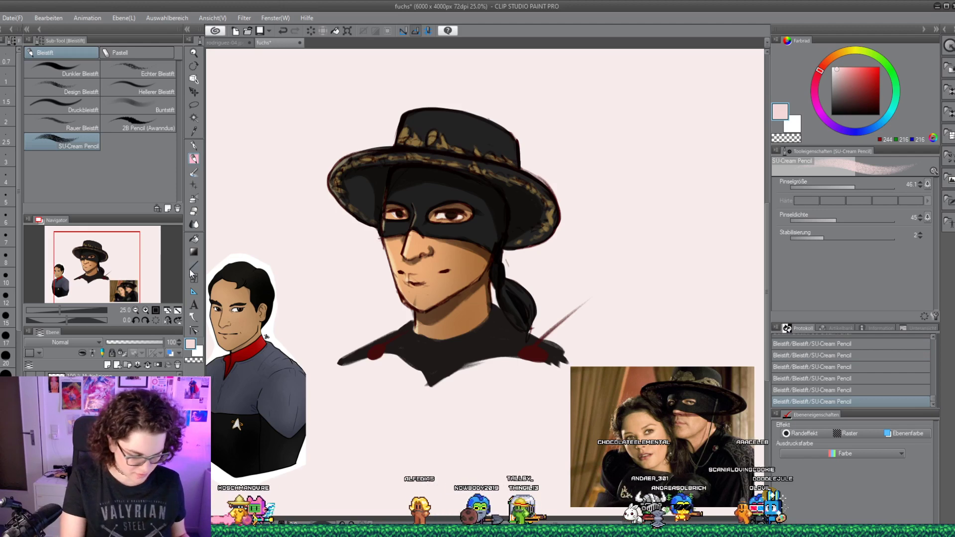
key("e")
left_click_drag(535, 332, 600, 288)
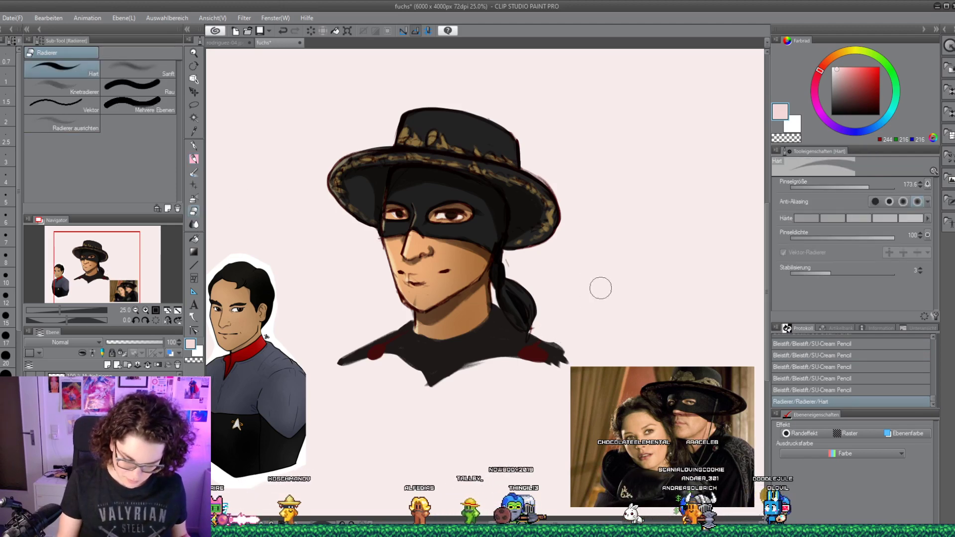
Paint pale pink (244, 216, 216) edges around the red shoulder patches and black (0, 0, 0) contours along the shoulders
key("p")
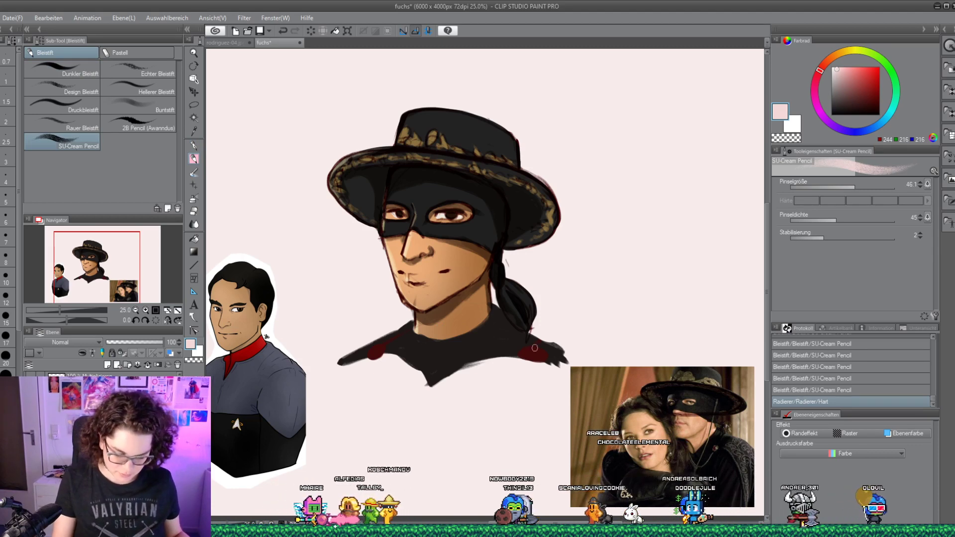
left_click_drag(535, 348, 523, 354)
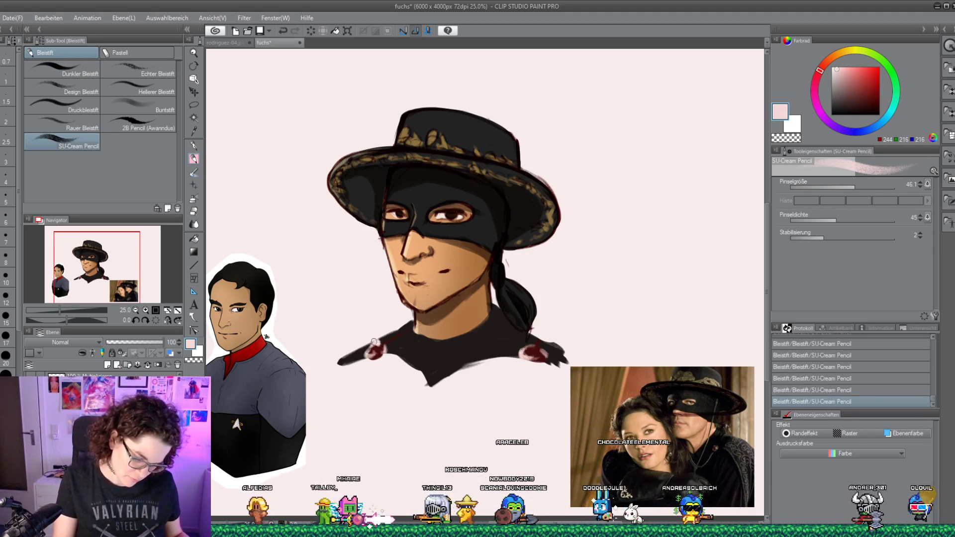
left_click(521, 327, "alt")
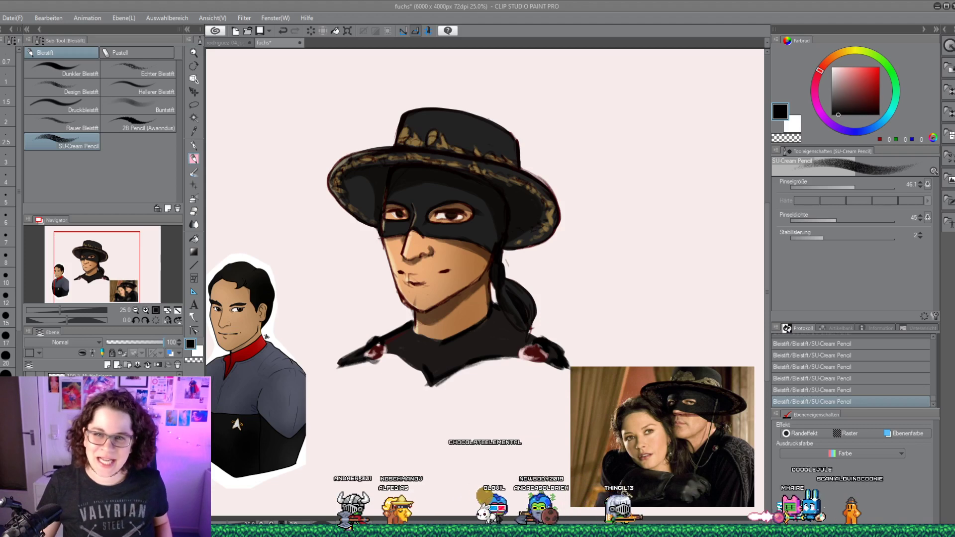
Merge the selected layers of the masked figure and move the merged figure up and left on the canvas
left_click(99, 427)
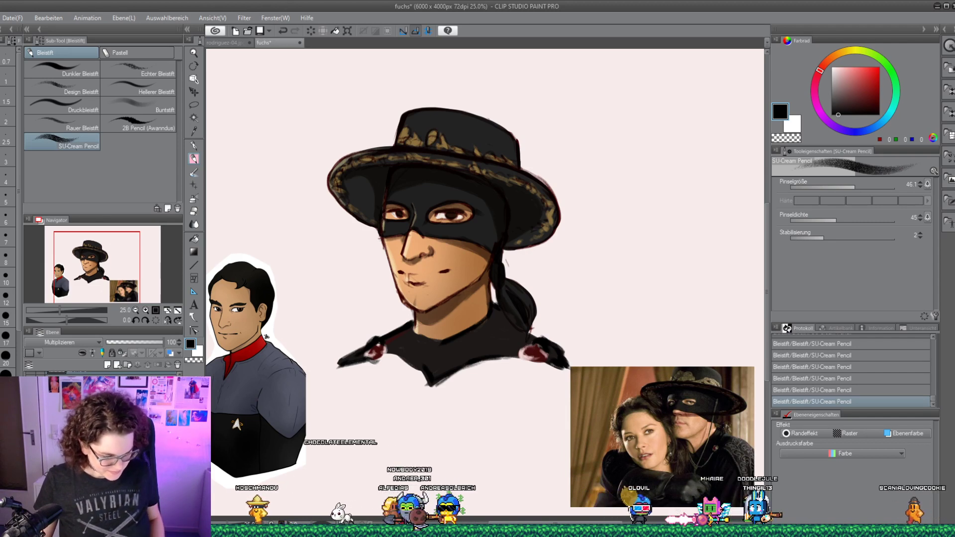
key("shift+alt+e")
left_click(194, 92)
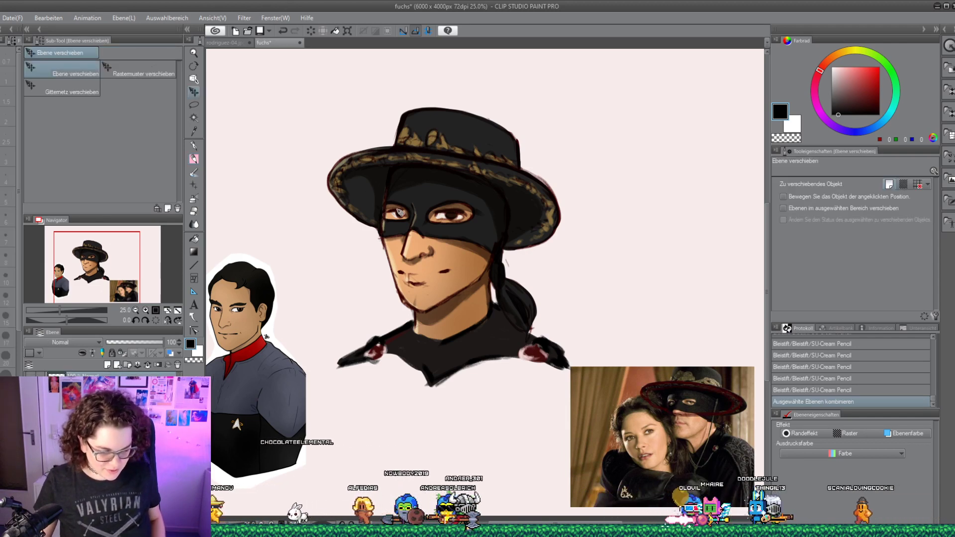
mouse_move(401, 216)
left_mouse_down()
mouse_move(299, 148)
mouse_move(312, 160)
left_mouse_up()
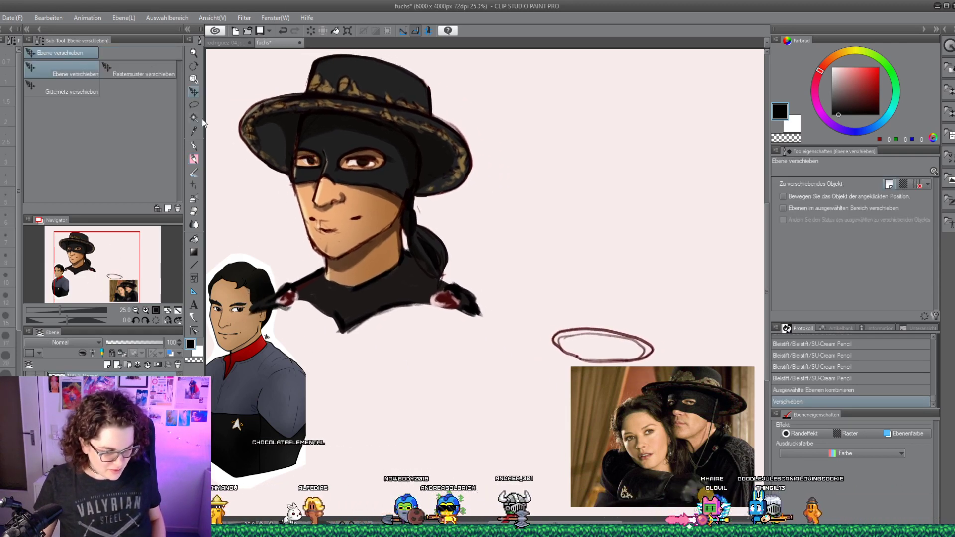
Lasso the leftover sketched ellipse above the film still, delete it and clear the selection
key("l")
left_click_drag(653, 284, 639, 280)
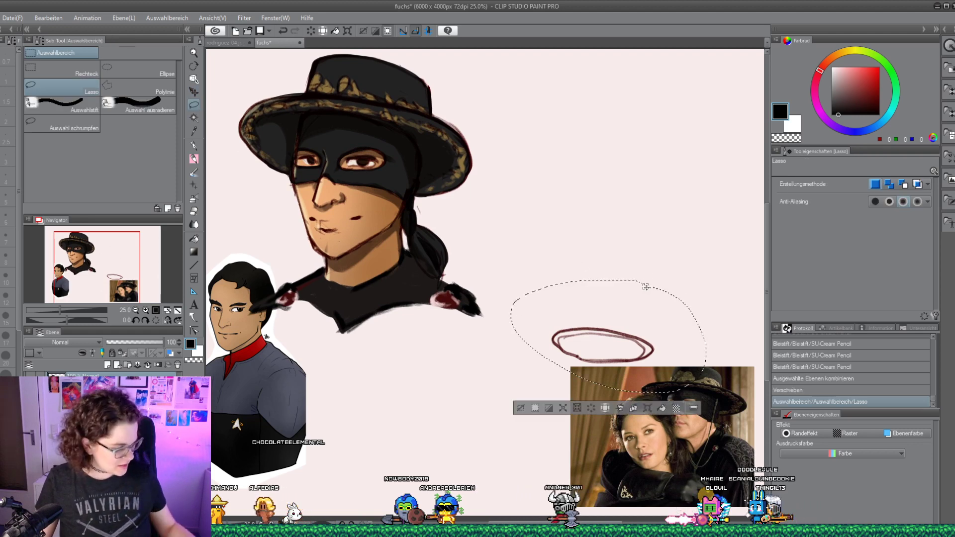
key("Delete")
key("ctrl+d")
Delete the uniformed officer portrait from the canvas and move the masked figure slightly further left
left_click(194, 92)
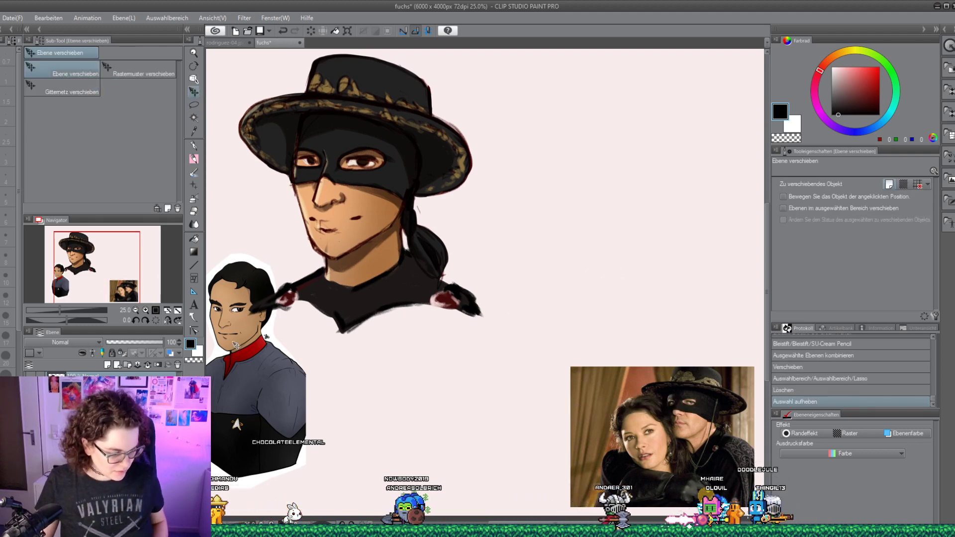
left_click_drag(207, 351, 218, 379)
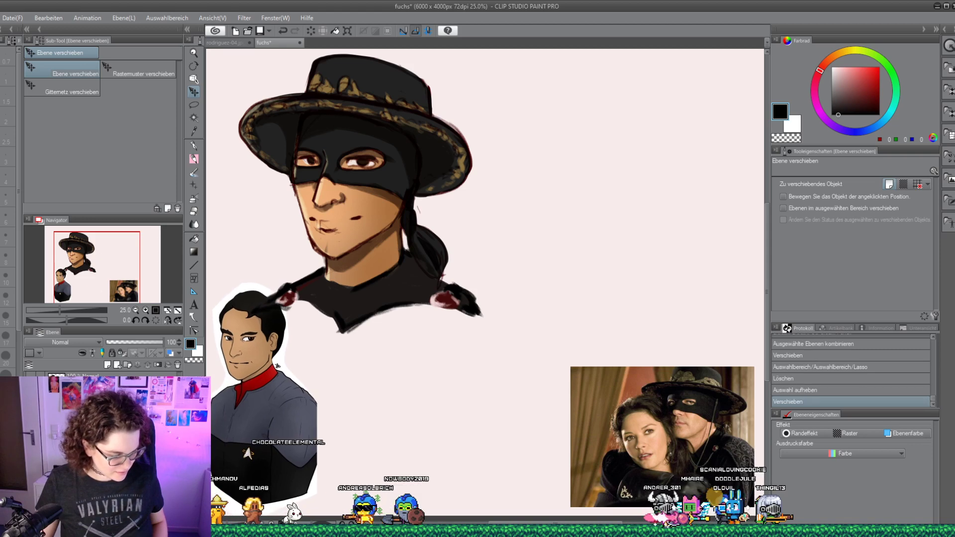
key("Delete")
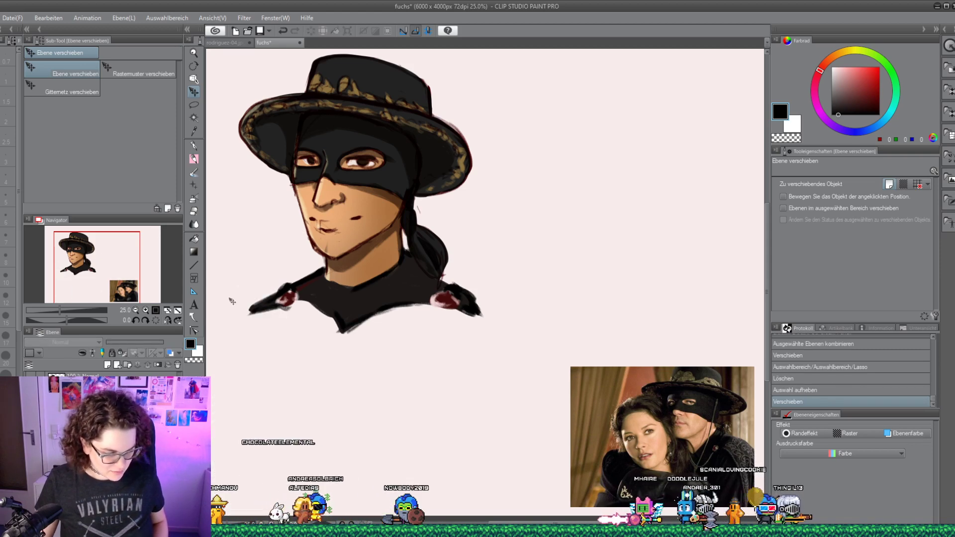
left_click_drag(348, 199, 332, 197)
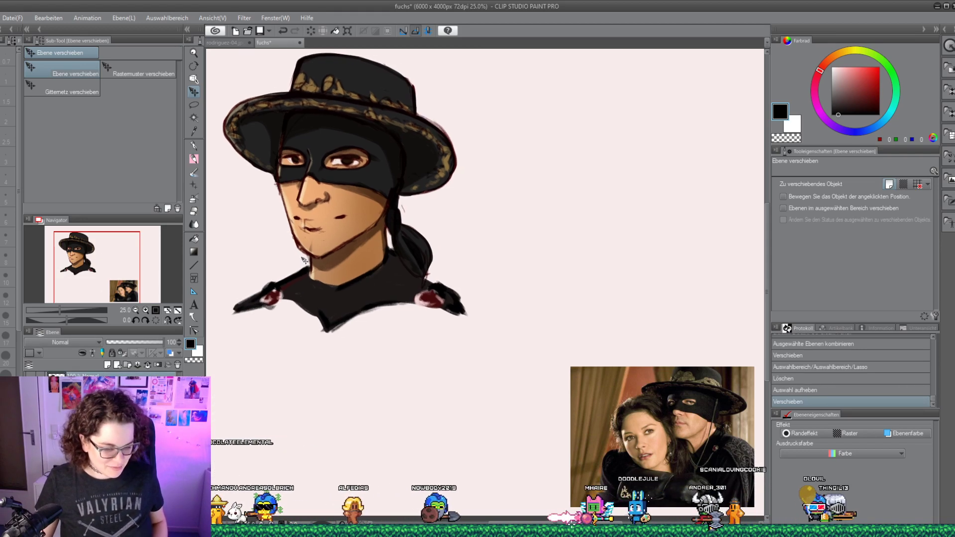
left_click(146, 310)
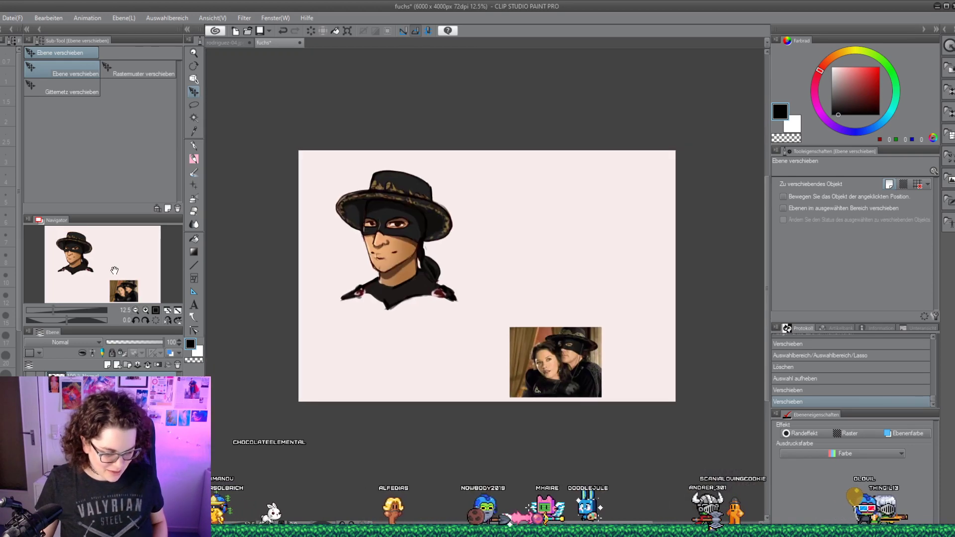
left_click(145, 310)
left_click(167, 310)
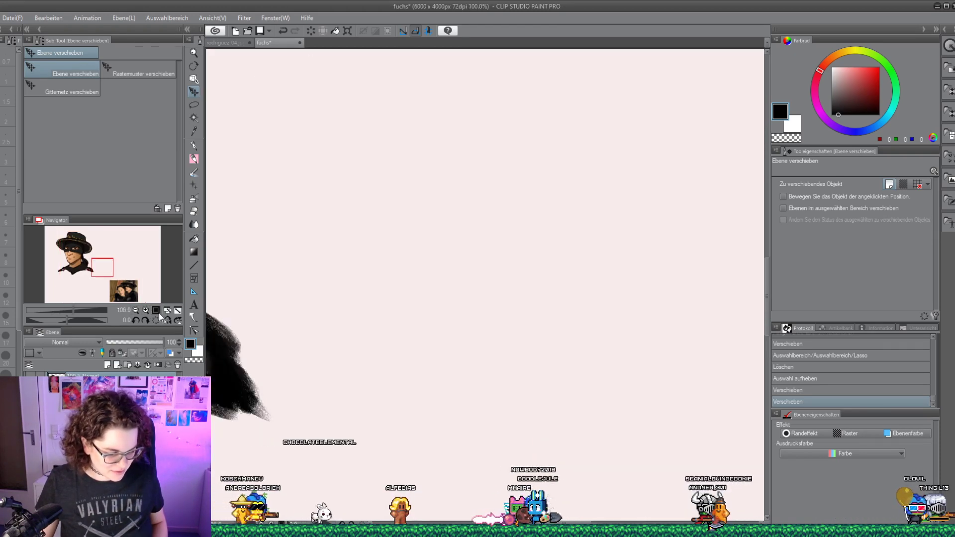
left_click(167, 311)
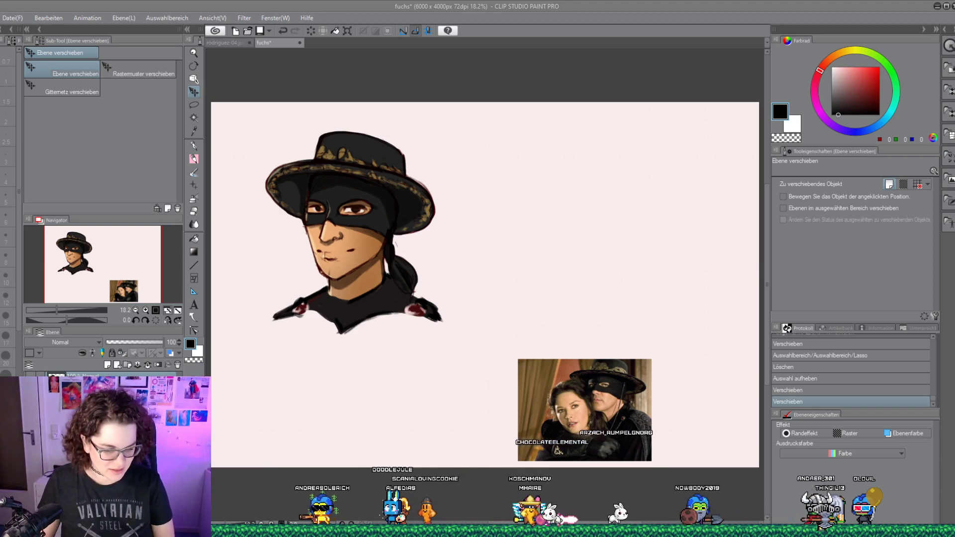
Lasso the cat officer's head in amathi-05.jpg and paste it into the fuchs canvas beside the masked figure
key("m")
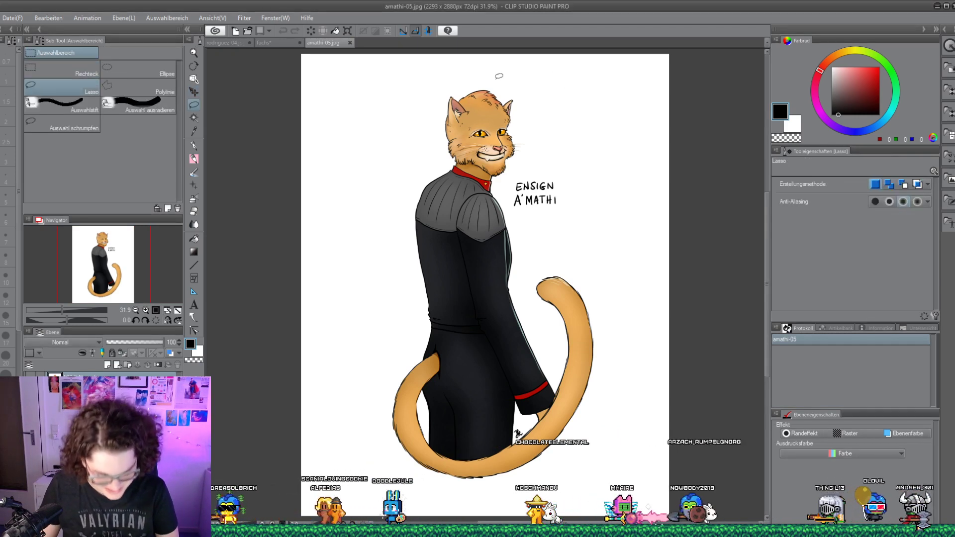
mouse_move(498, 76)
left_mouse_down()
mouse_move(445, 95)
mouse_move(432, 128)
mouse_move(436, 165)
mouse_move(460, 190)
mouse_move(493, 193)
mouse_move(531, 146)
mouse_move(523, 98)
mouse_move(491, 83)
left_mouse_up()
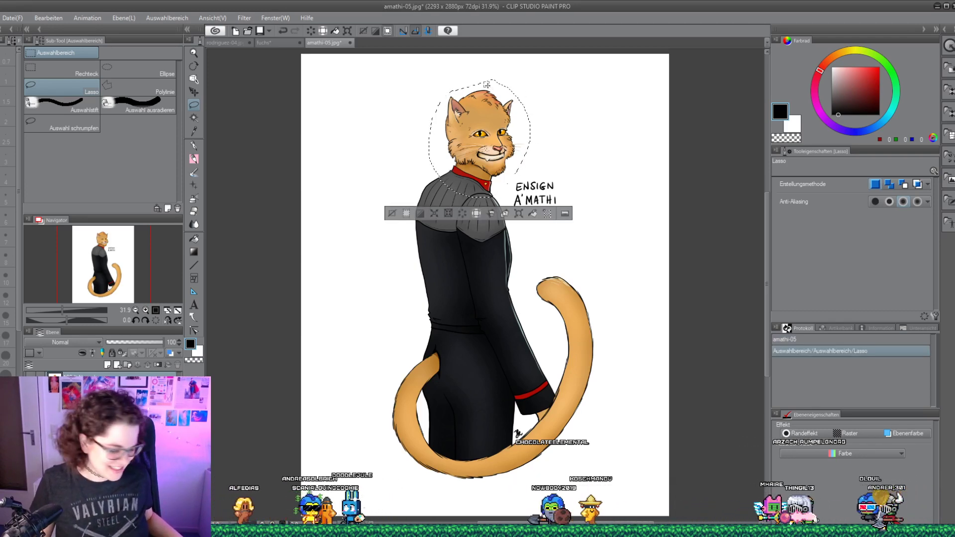
left_click(224, 42)
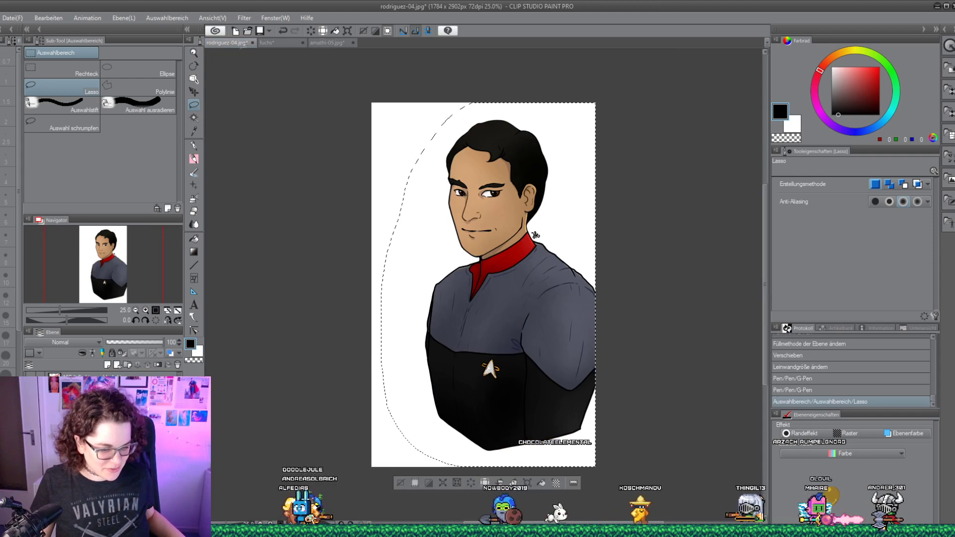
left_click(268, 42)
left_click(194, 92)
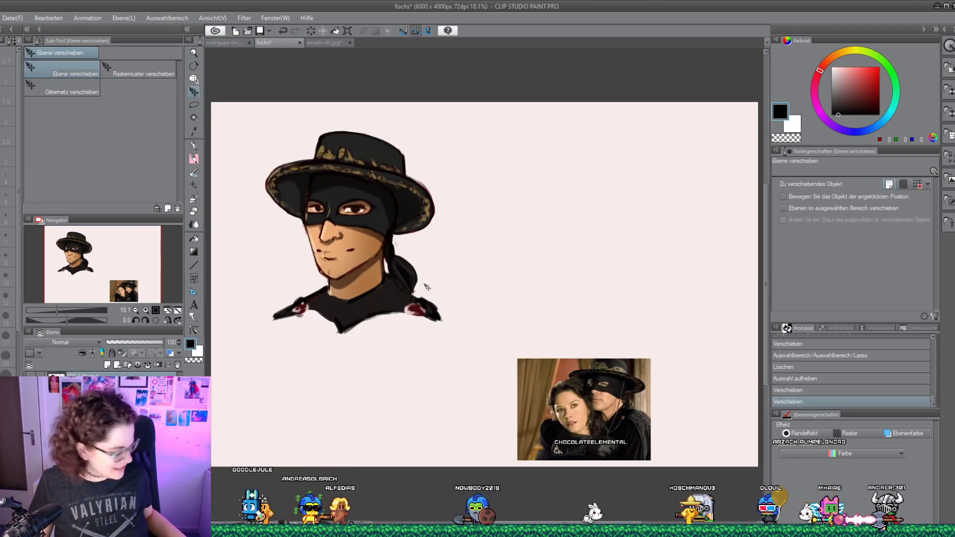
key("ctrl+v")
left_click_drag(421, 185, 607, 202)
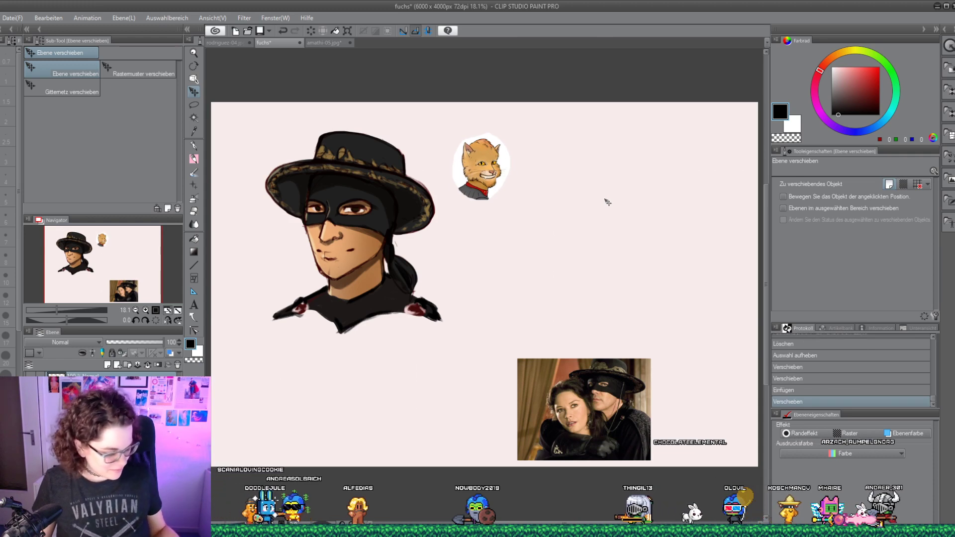
Enlarge the pasted cat head to 234 % and shift it together with the masked figure toward the canvas's left edge
key("ctrl+t")
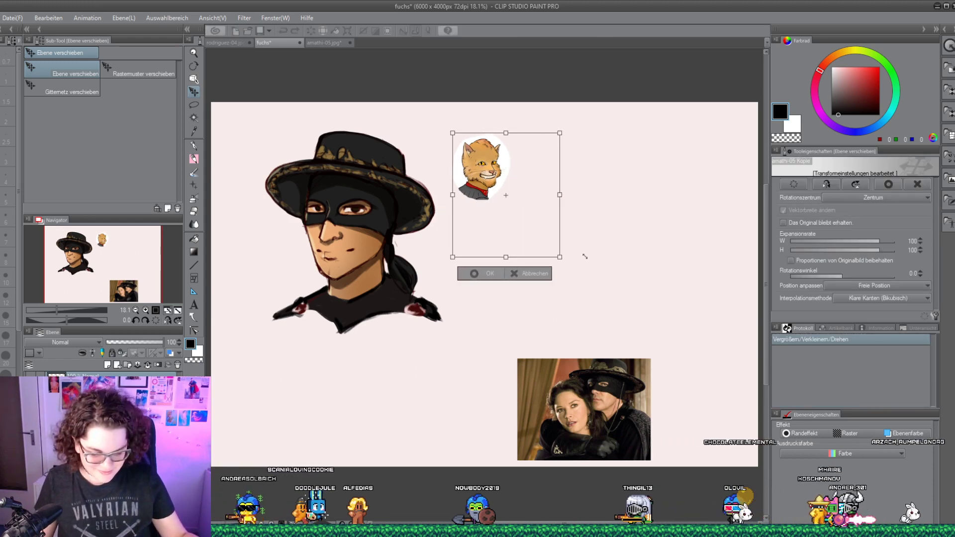
left_click_drag(585, 256, 611, 288)
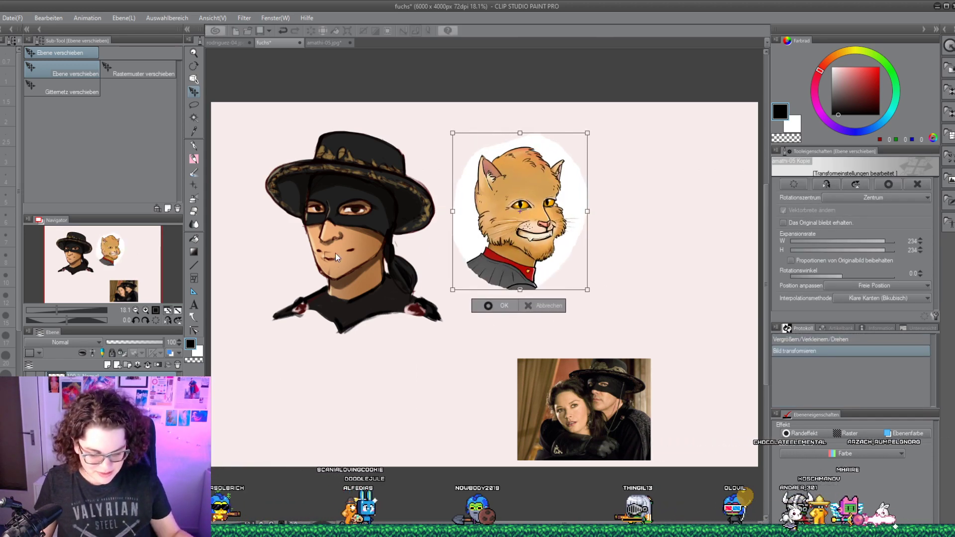
key("Return")
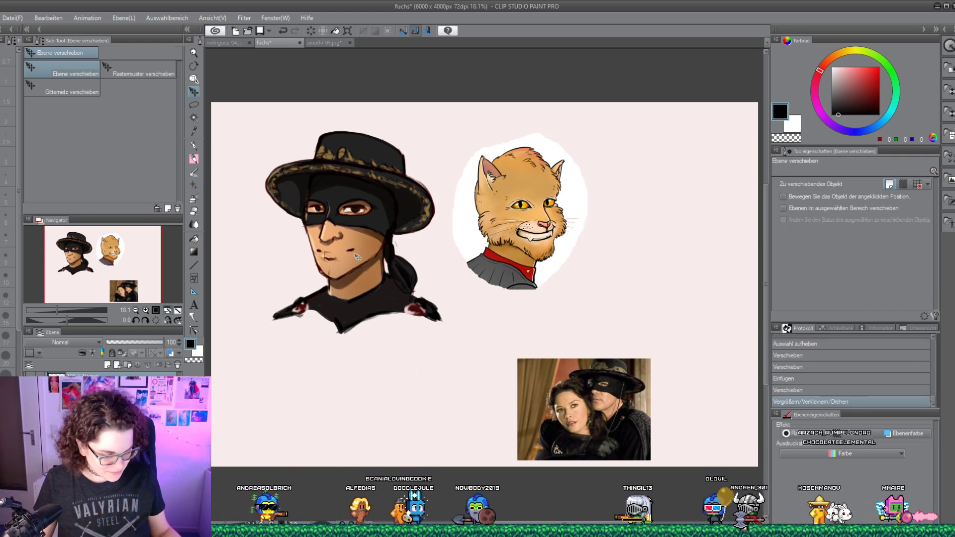
left_click_drag(296, 284, 260, 284)
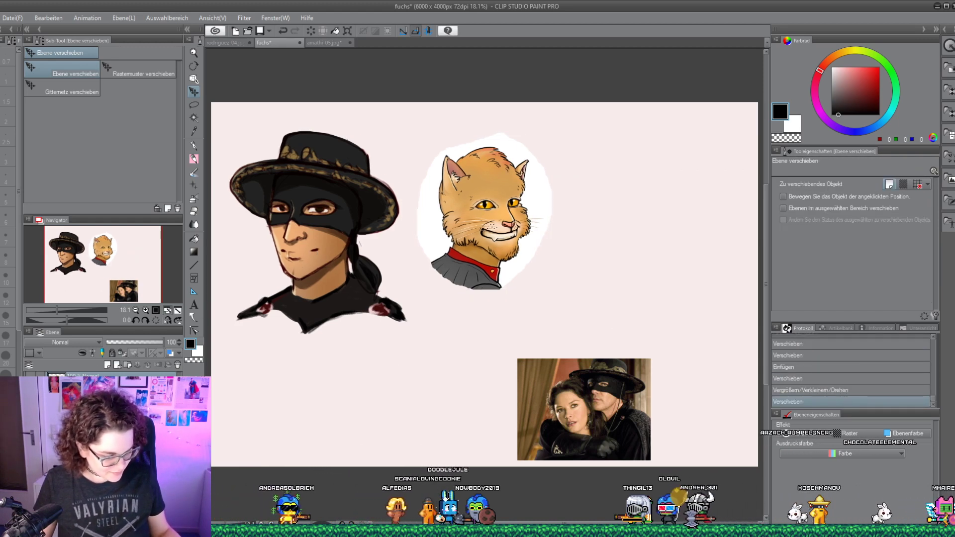
Draw three connected straight black lines across and beside the cat head on a new raster layer with the SU-Cream Pencil
left_click(194, 158)
scroll(124, 266, "up", 2)
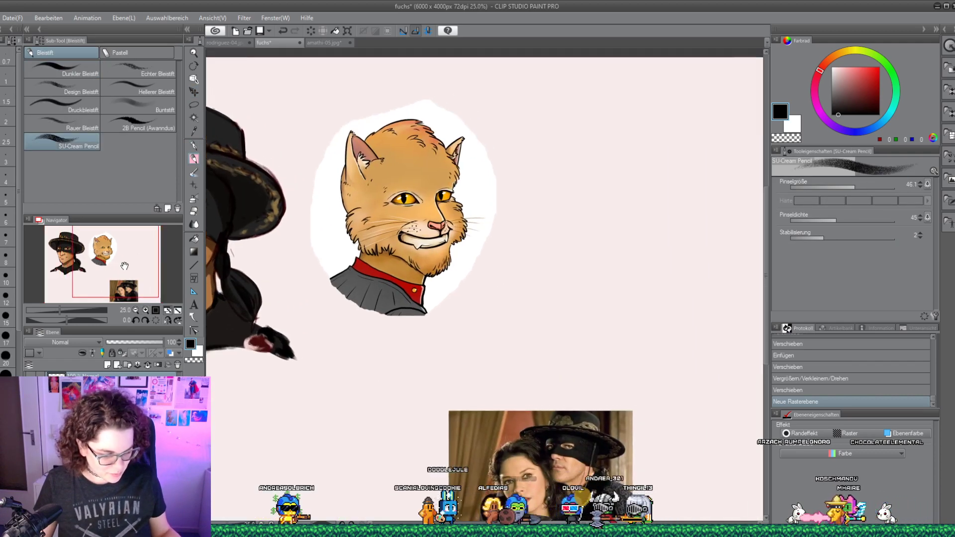
left_click_drag(124, 266, 134, 263)
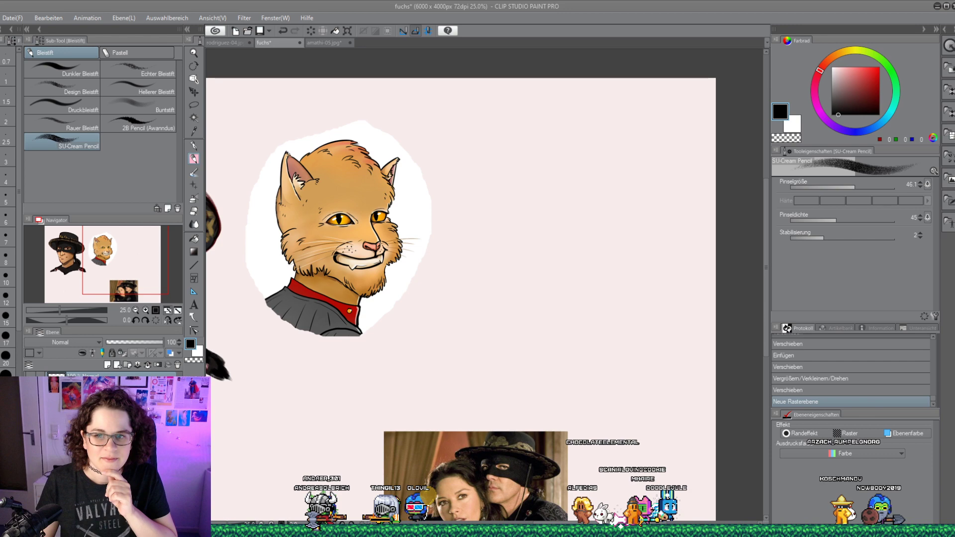
left_click_drag(348, 289, 500, 158)
left_click(500, 158, "shift")
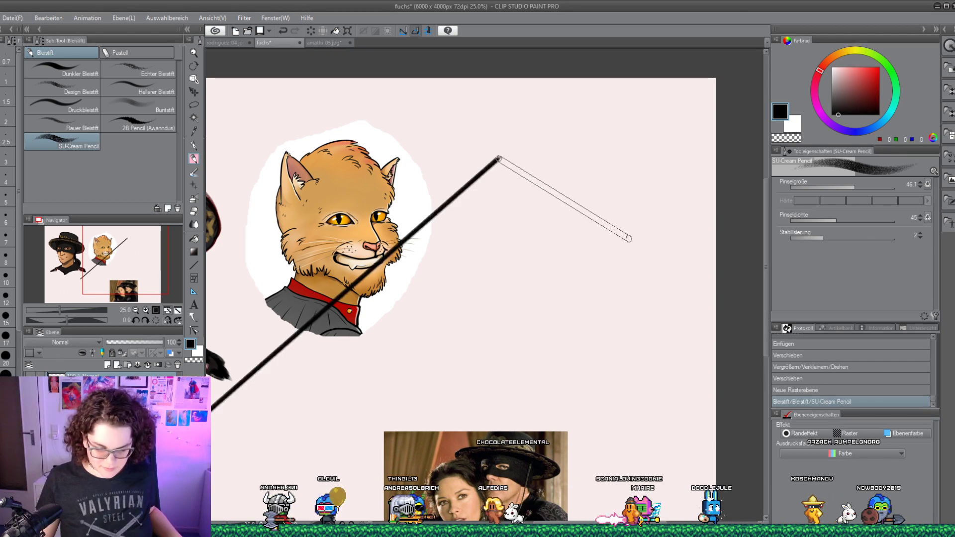
left_click(624, 238, "shift")
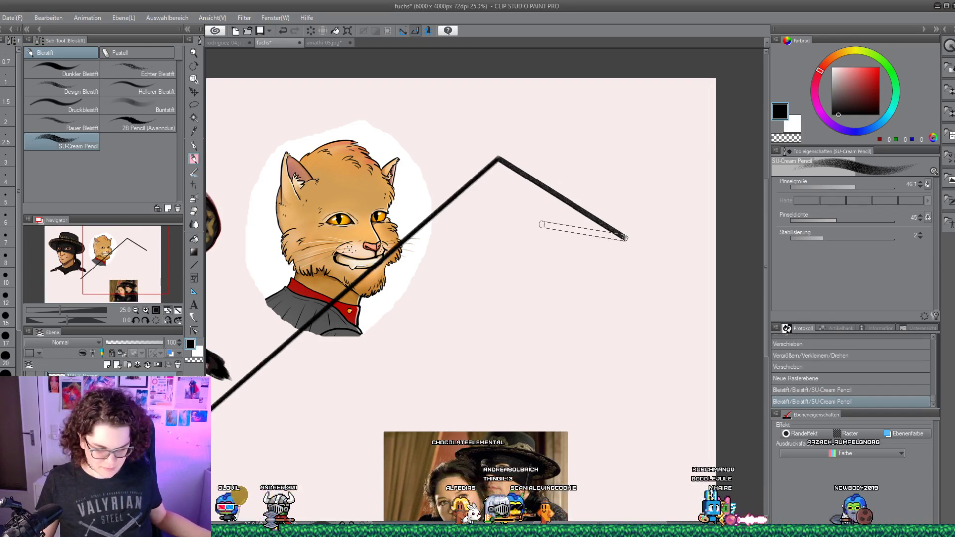
left_click(542, 222, "shift")
left_click(572, 211, "alt")
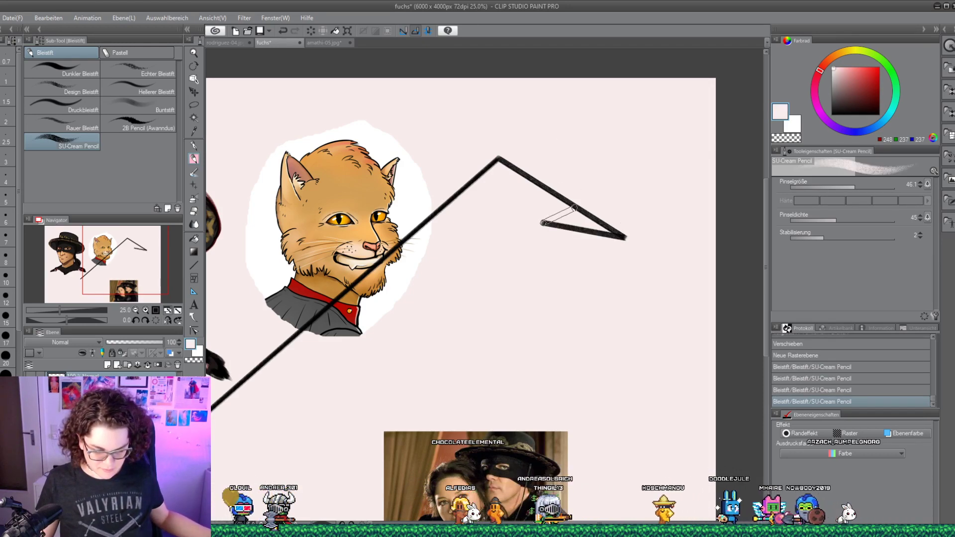
Delete the layer holding the straight black lines
key("ctrl+shift+t")
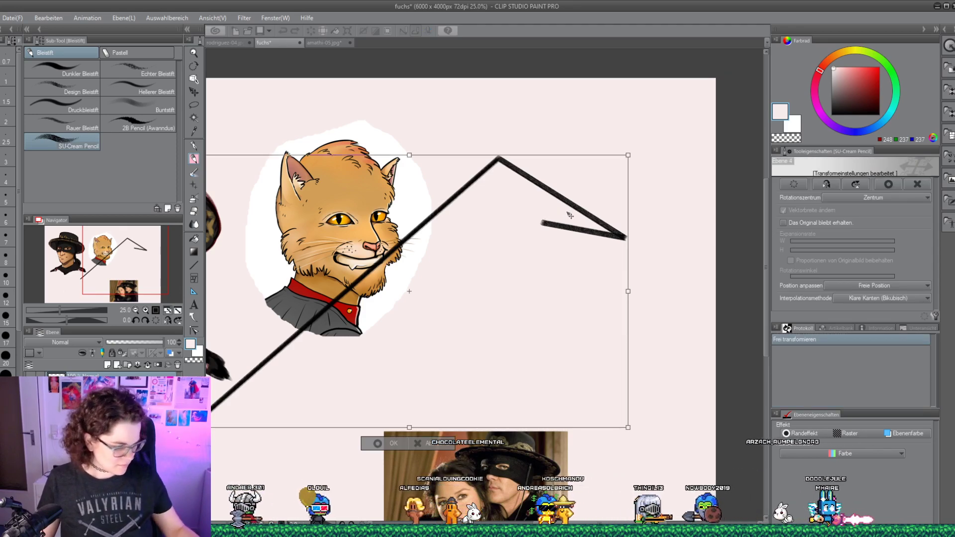
key("Return")
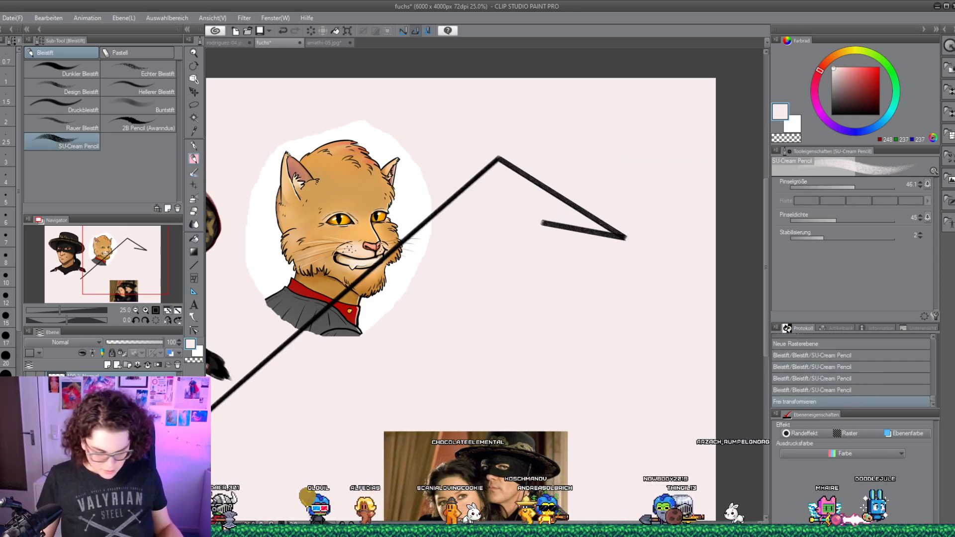
key("Delete")
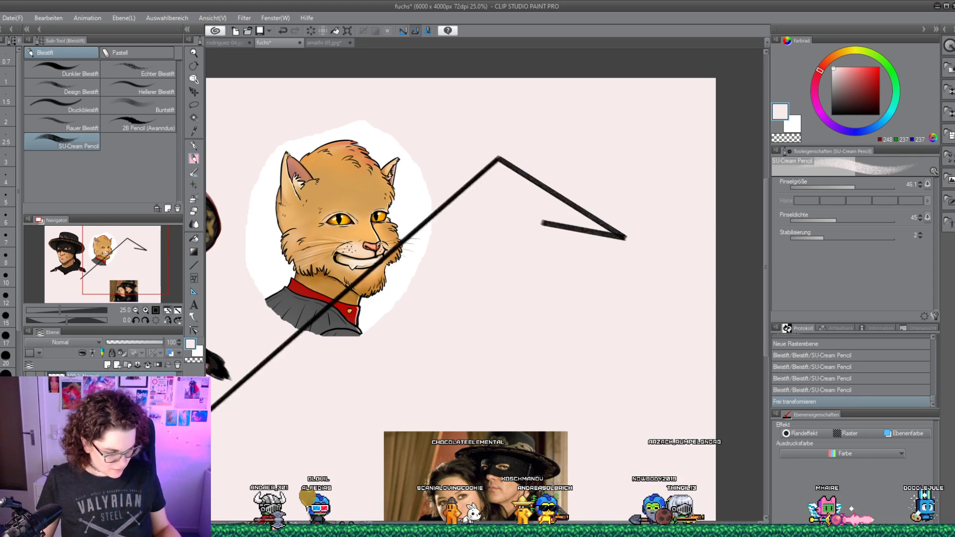
Add a new raster layer for the cat character
left_click(108, 364)
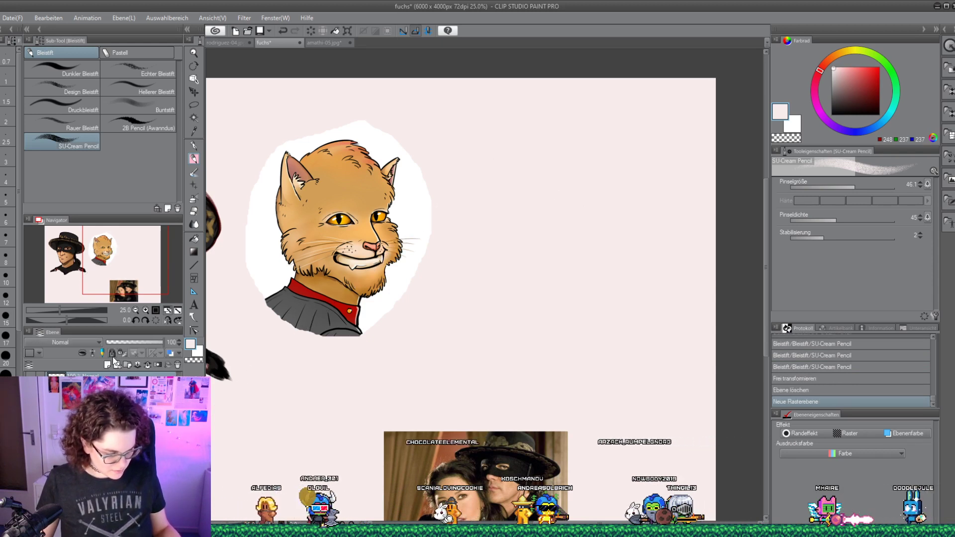
left_click(193, 92)
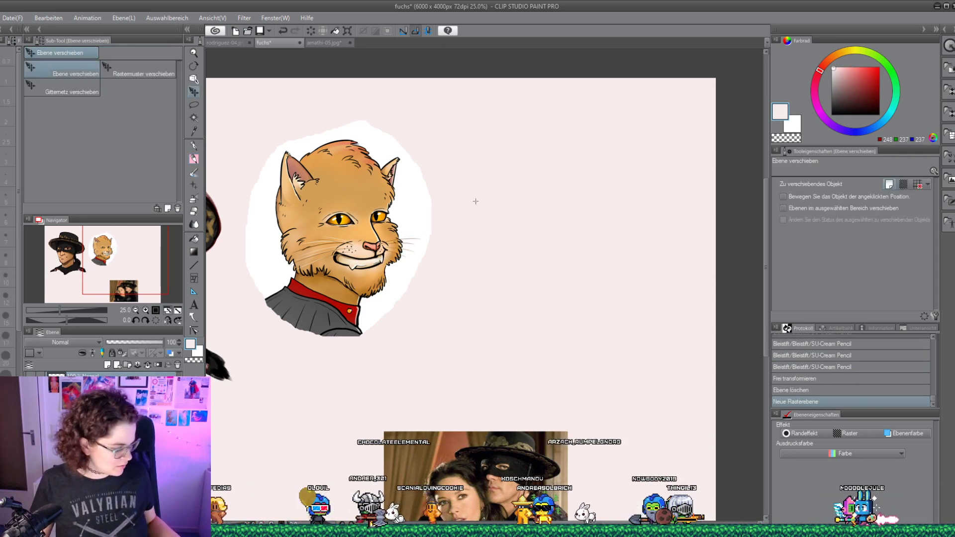
left_click_drag(475, 200, 448, 219)
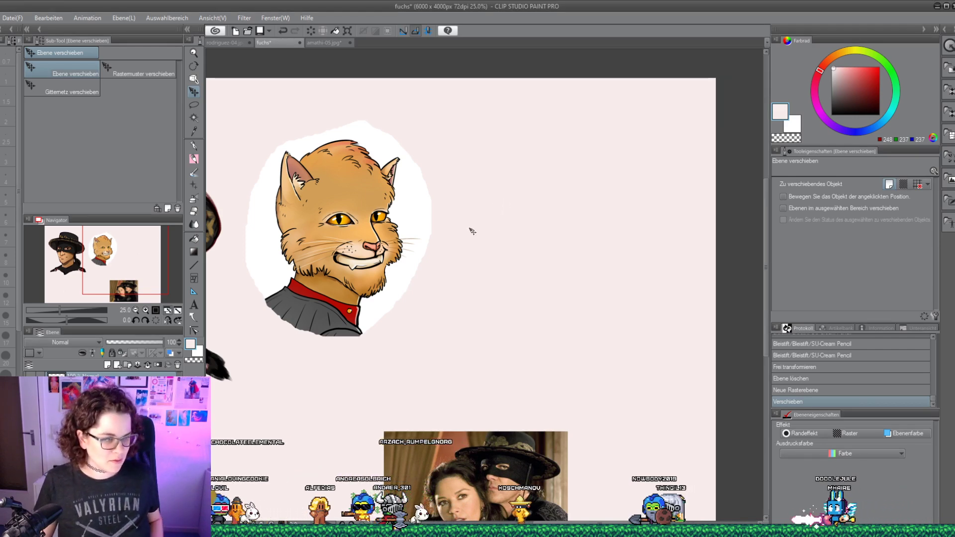
left_click(431, 236)
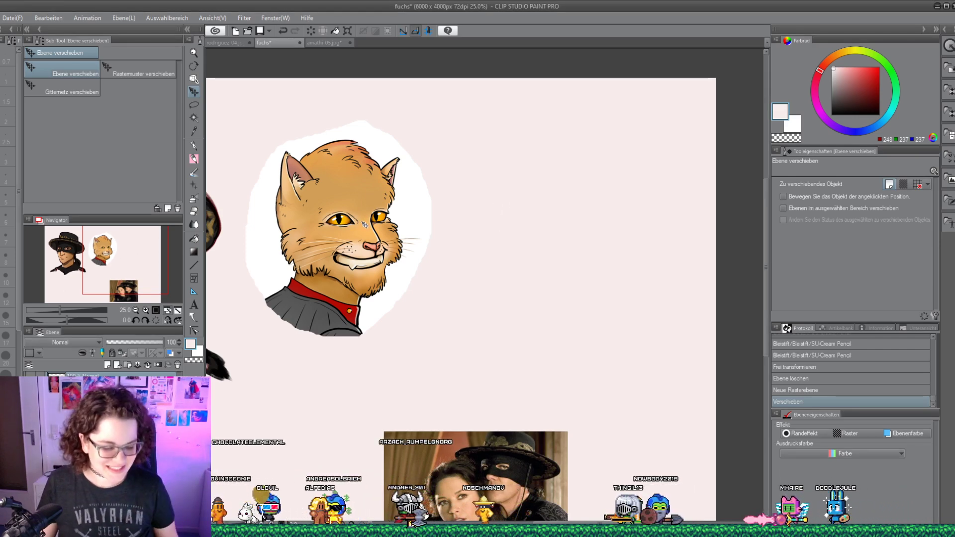
Try out the pasted black-background cat swordsman picture near the canvas's upper right, then delete its layer
left_click(135, 310)
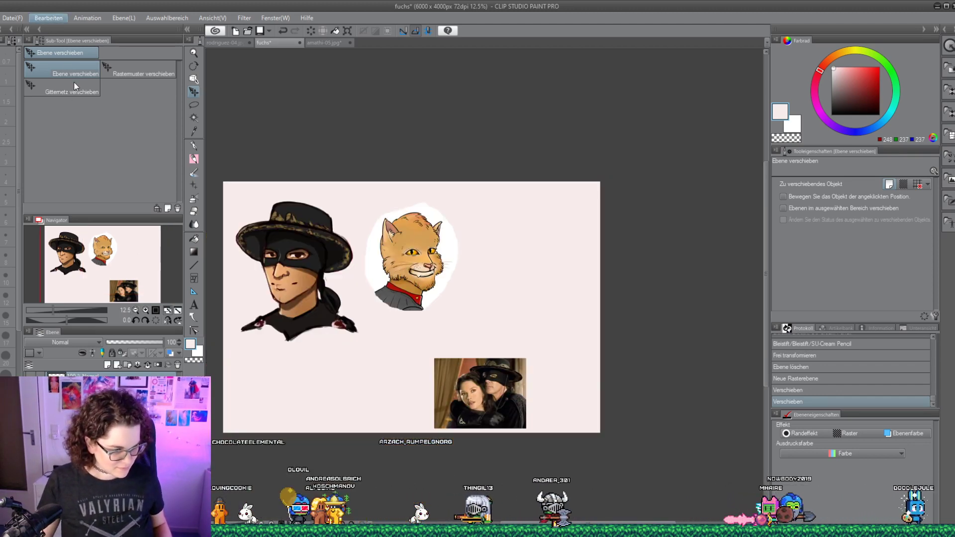
key("ctrl+v")
left_click_drag(322, 297, 584, 334)
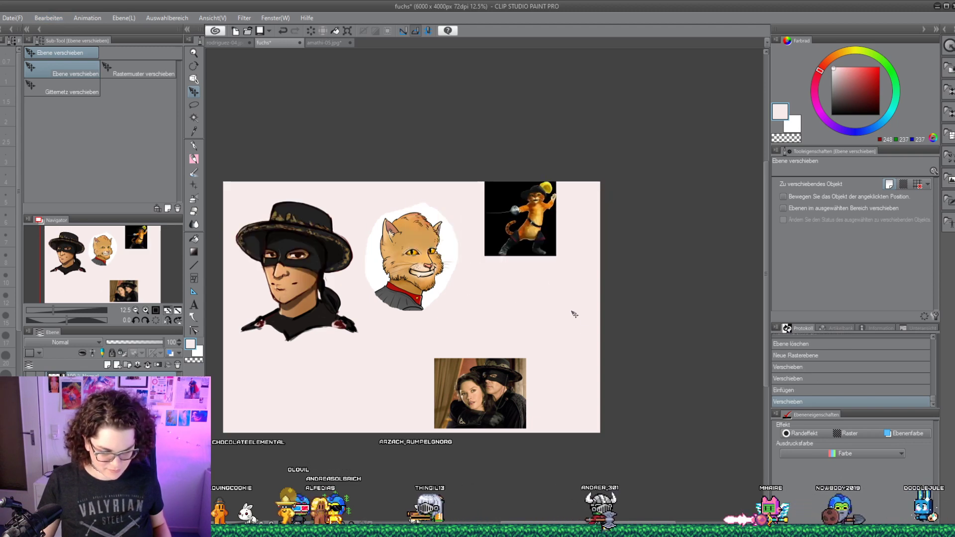
left_click(178, 364)
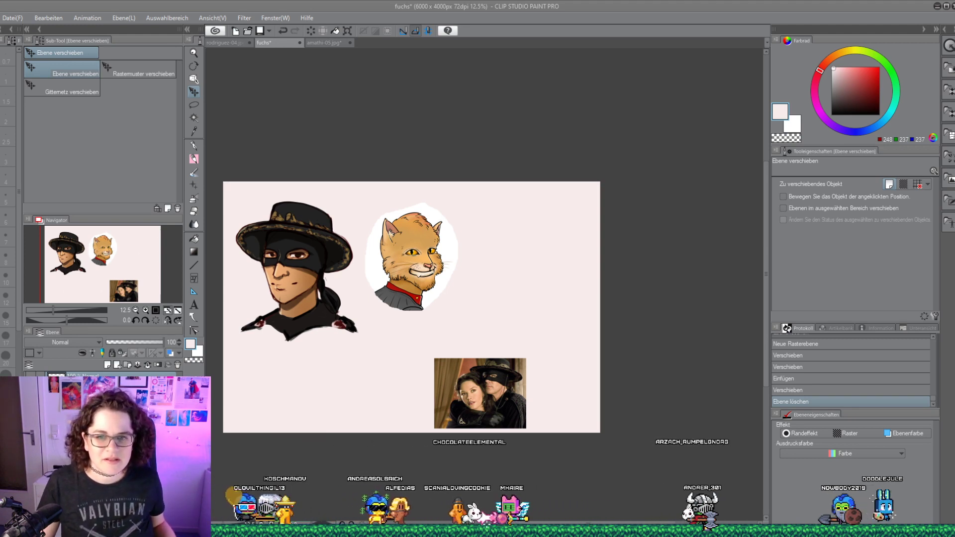
Paste the small white-background picture of the booted cat and place it right of the cat head
left_click(456, 143)
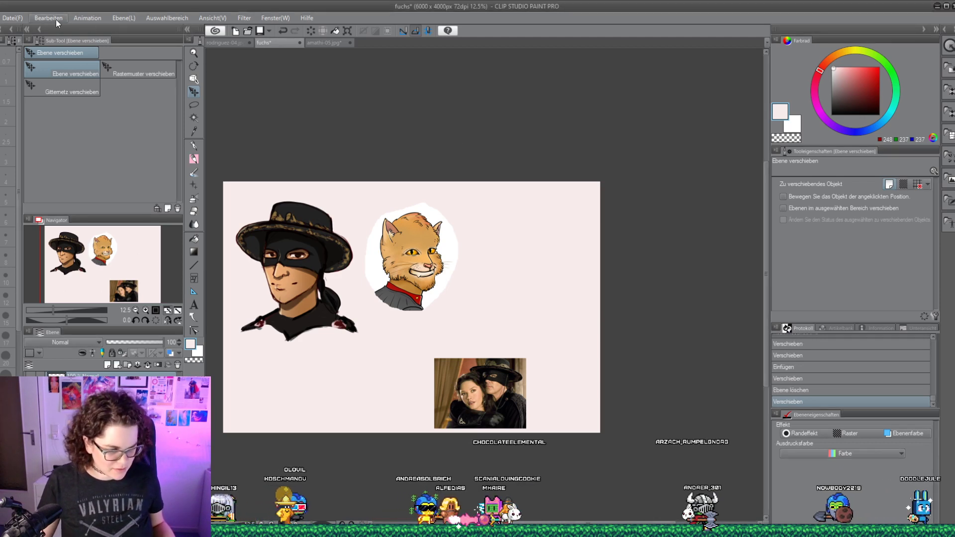
key("ctrl+v")
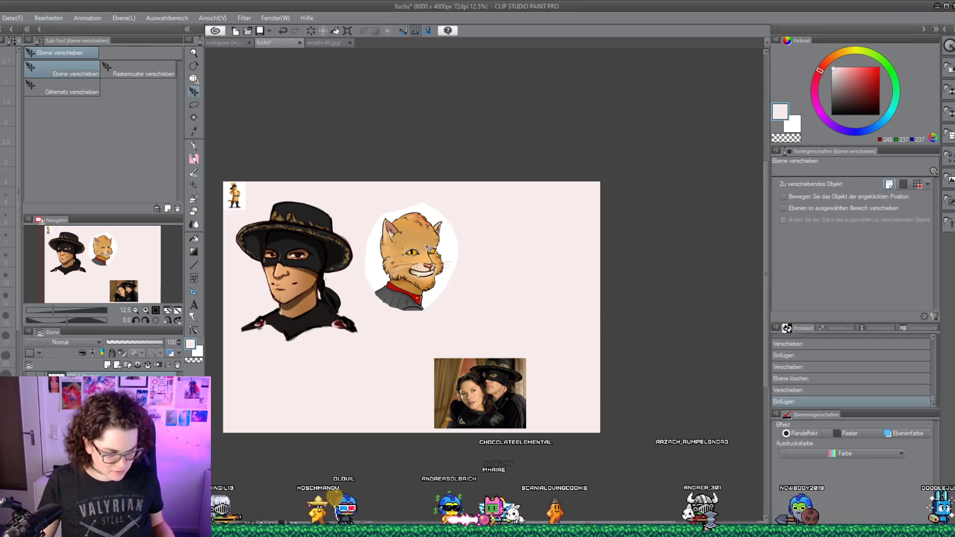
left_click_drag(566, 297, 586, 269)
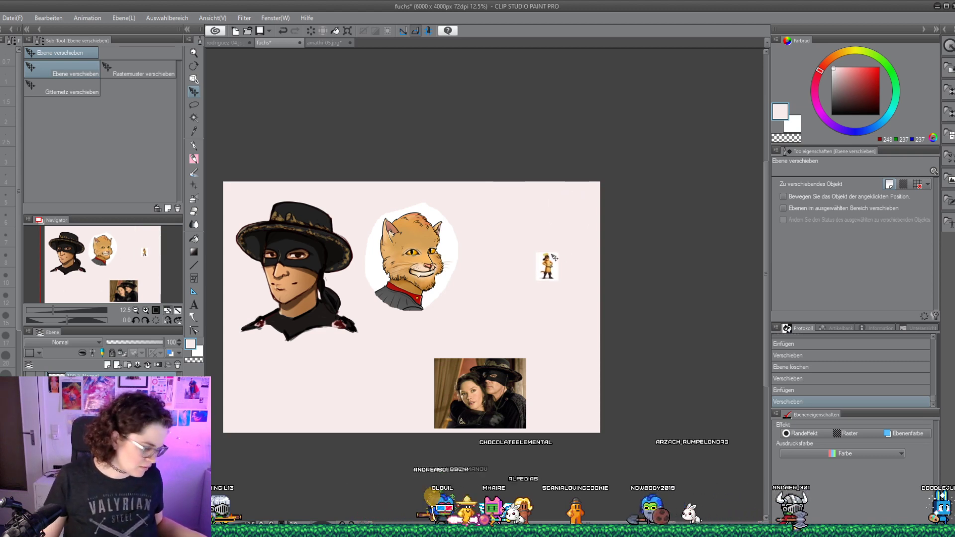
left_click_drag(553, 257, 523, 267)
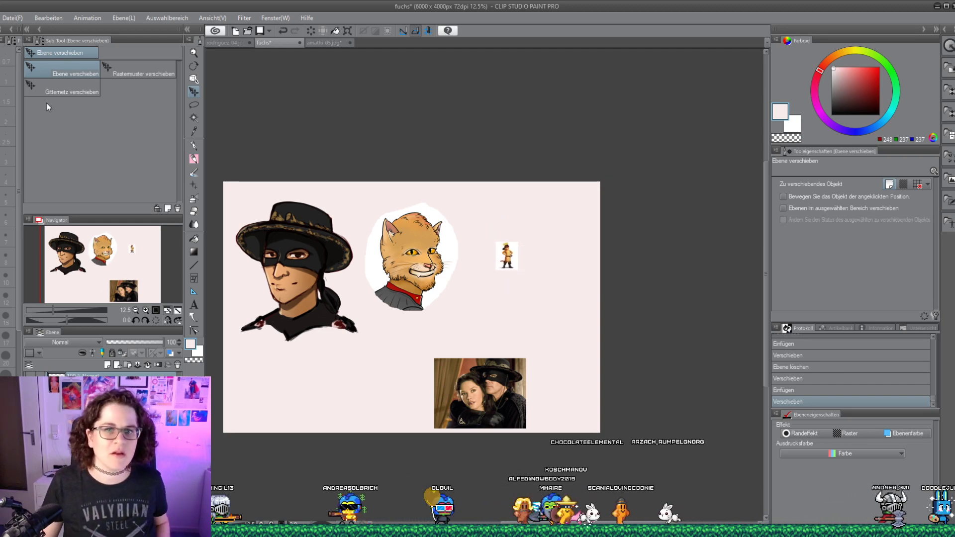
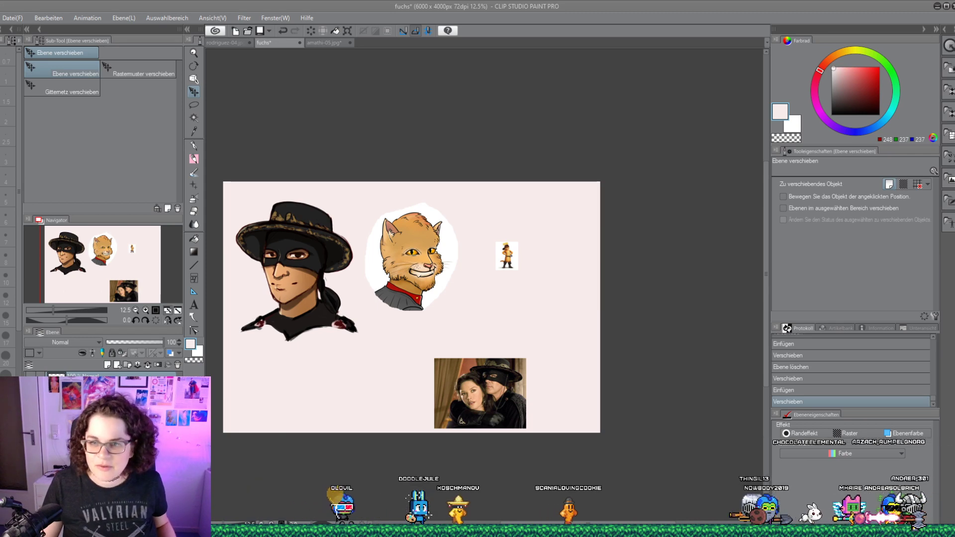
Paste the portrait photo of the long-haired man and place it right of the small booted cat picture
key("ctrl+v")
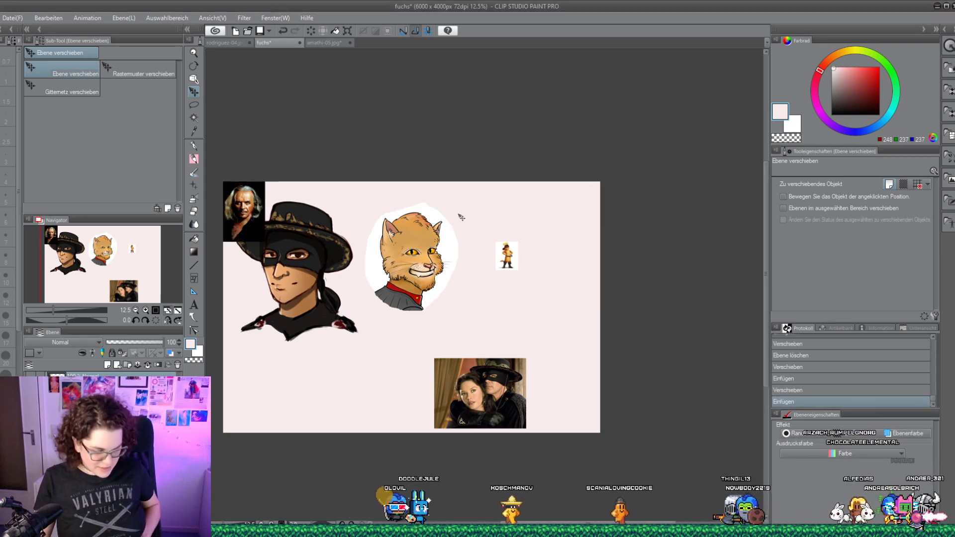
left_click_drag(317, 208, 626, 252)
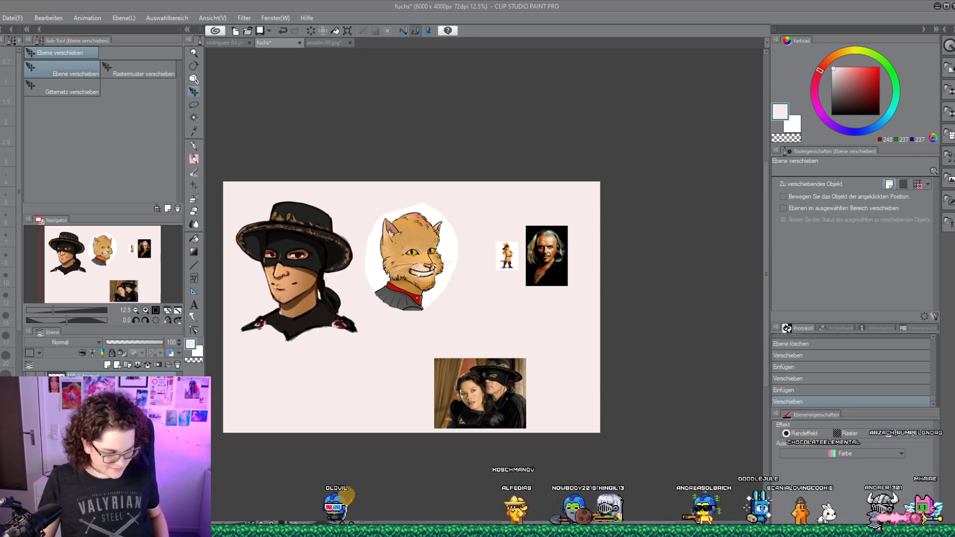
scroll(148, 311, "up", 4)
left_click_drag(111, 271, 127, 260)
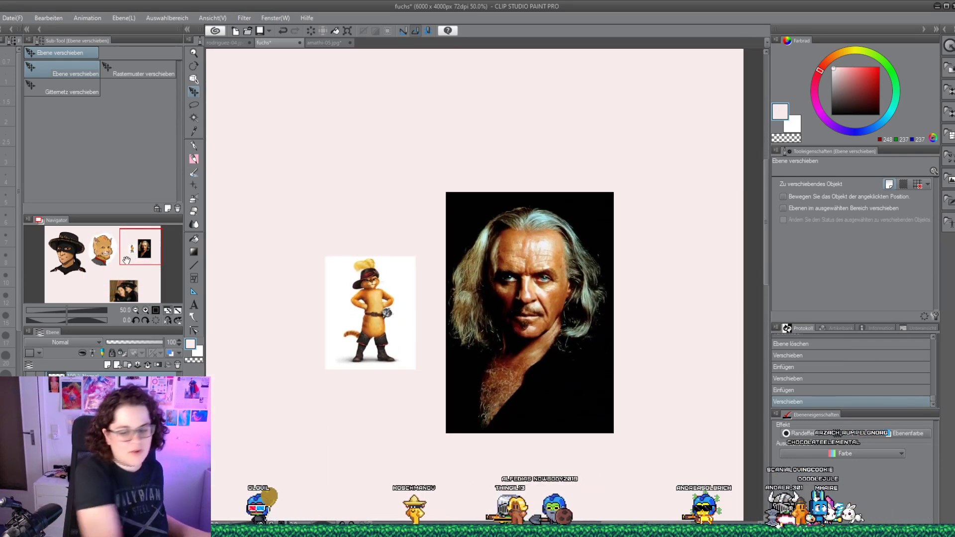
Shift the man's portrait farther up and right, overlap its edge with the booted cat picture, and mark a red plus between them
left_click_drag(328, 205, 393, 145)
left_click_drag(338, 348, 465, 357)
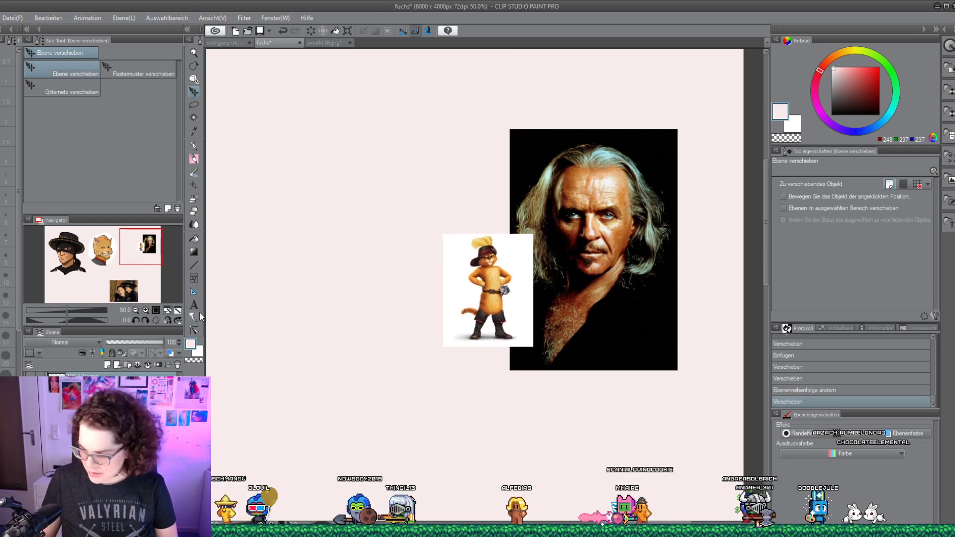
key("p")
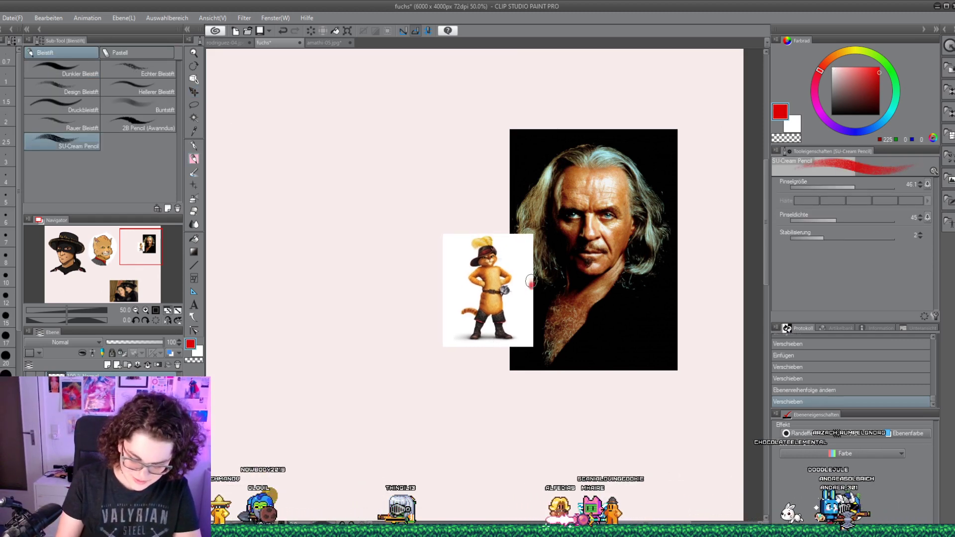
left_click(193, 93)
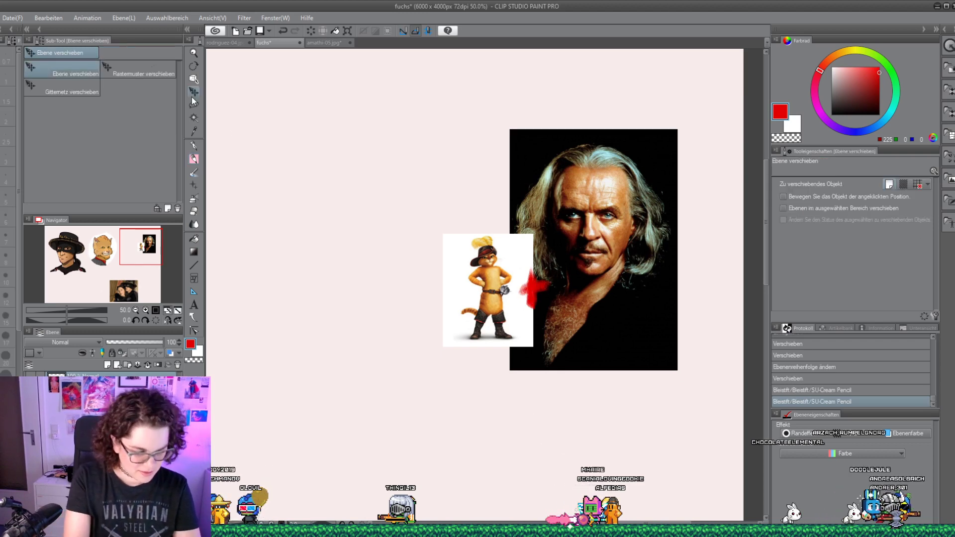
Try a pencil sketch of a round head with centre line and nose beside the reference pictures, then erase it
mouse_move(144, 253)
left_mouse_down()
mouse_move(121, 262)
mouse_move(142, 256)
mouse_move(136, 249)
left_mouse_up()
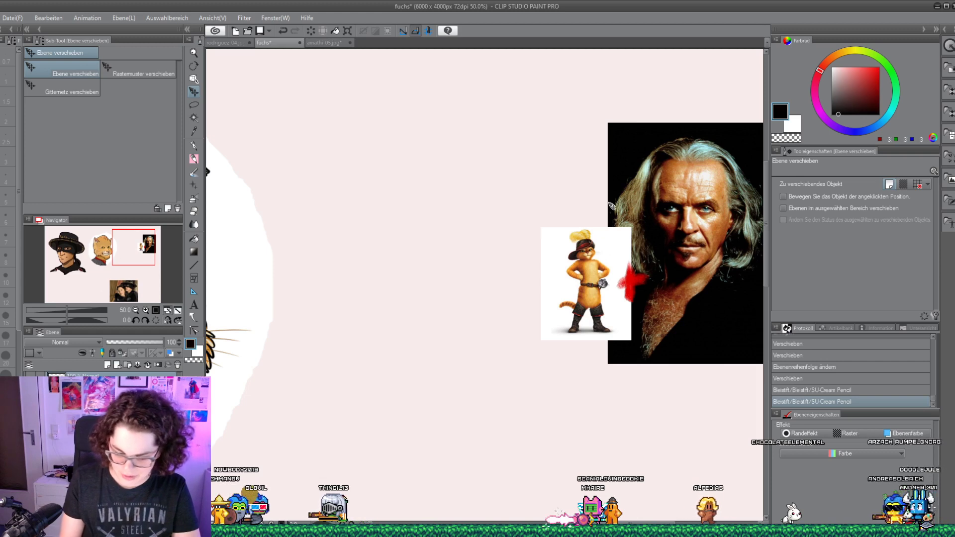
left_click(194, 158)
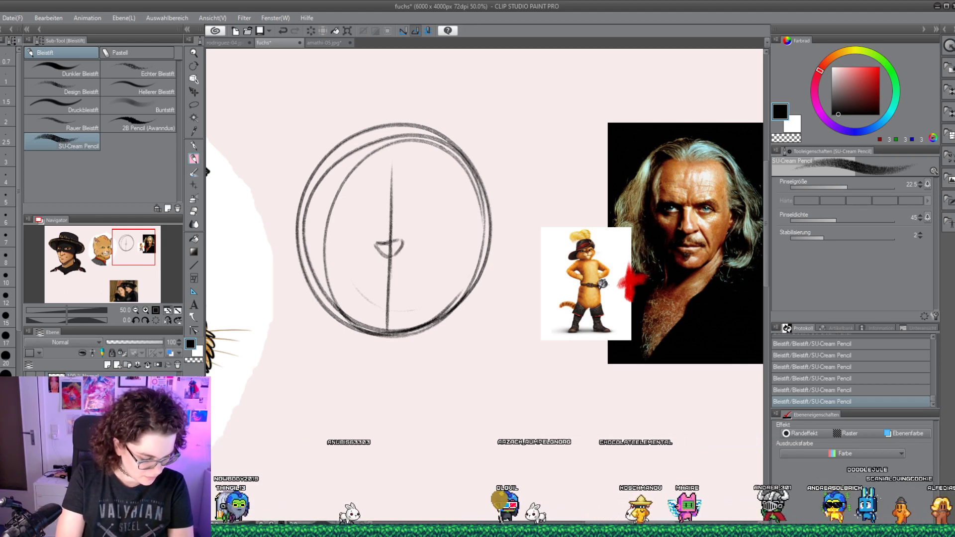
key("Delete")
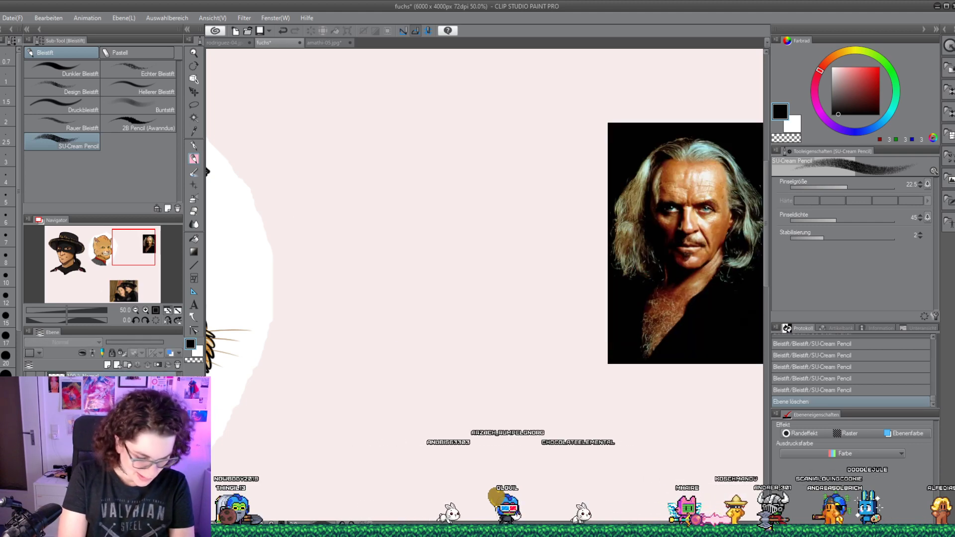
key("m")
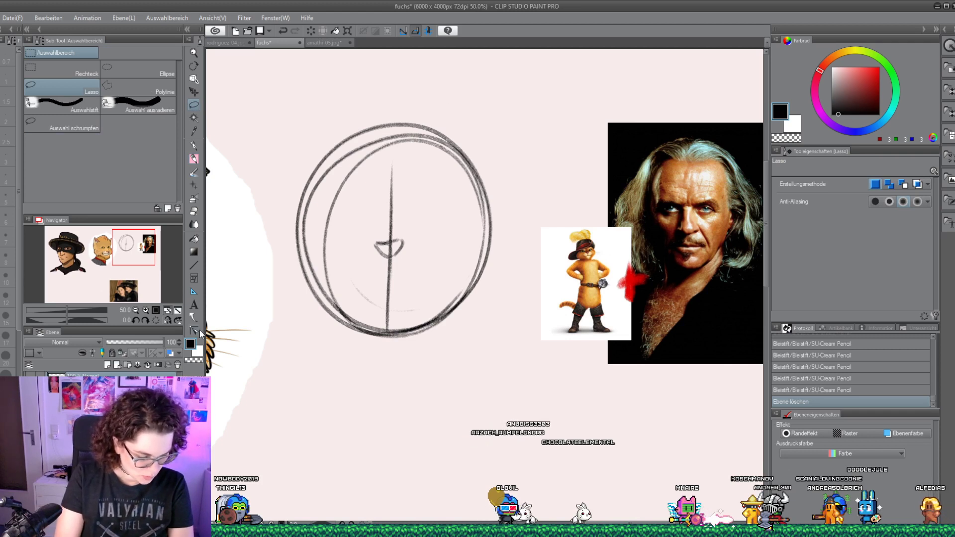
mouse_move(332, 110)
left_mouse_down()
mouse_move(347, 337)
mouse_move(524, 226)
mouse_move(442, 114)
left_mouse_up()
key("Delete")
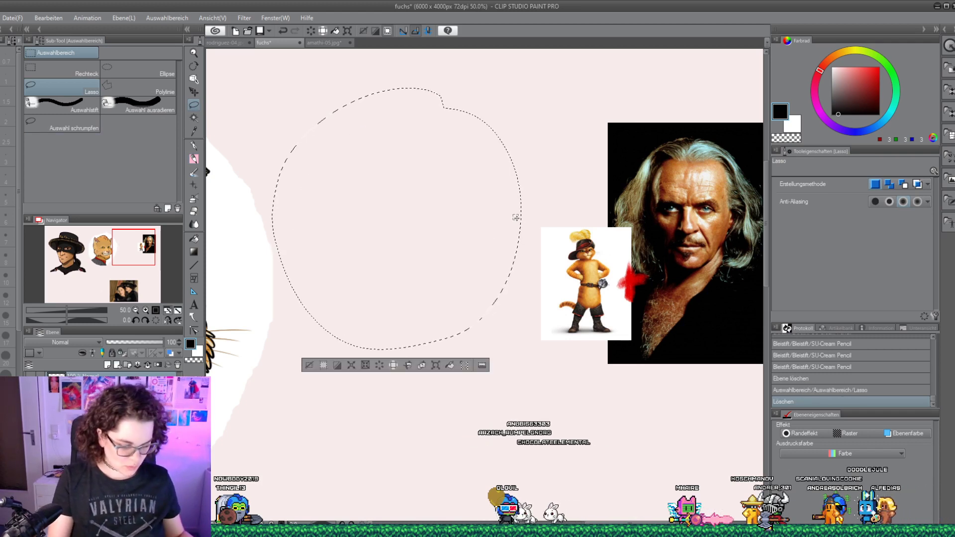
key("ctrl+d")
Enlarge the booted cat picture with its red plus to 232 %, overlap it with the portrait, and add a new raster layer
left_click(194, 92)
key("ctrl+t")
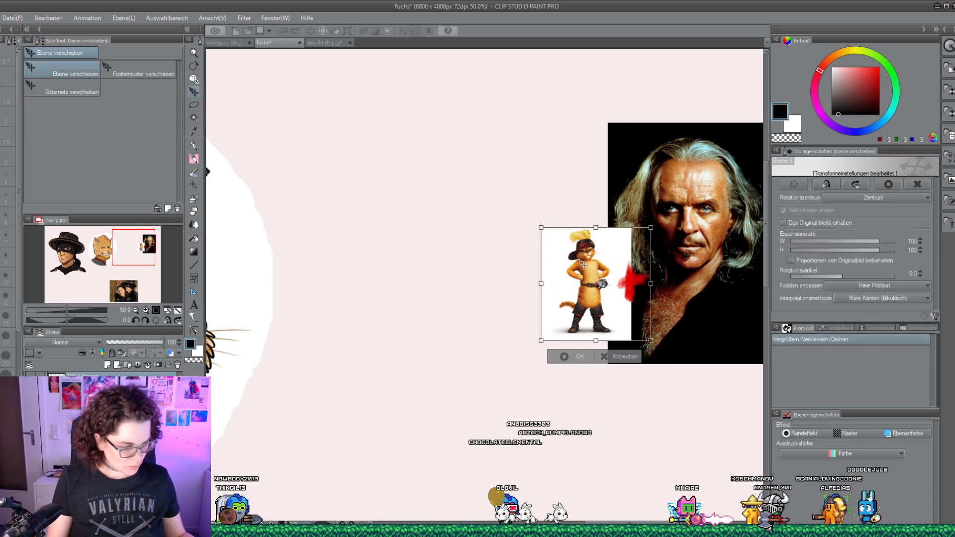
left_click_drag(542, 342, 398, 486)
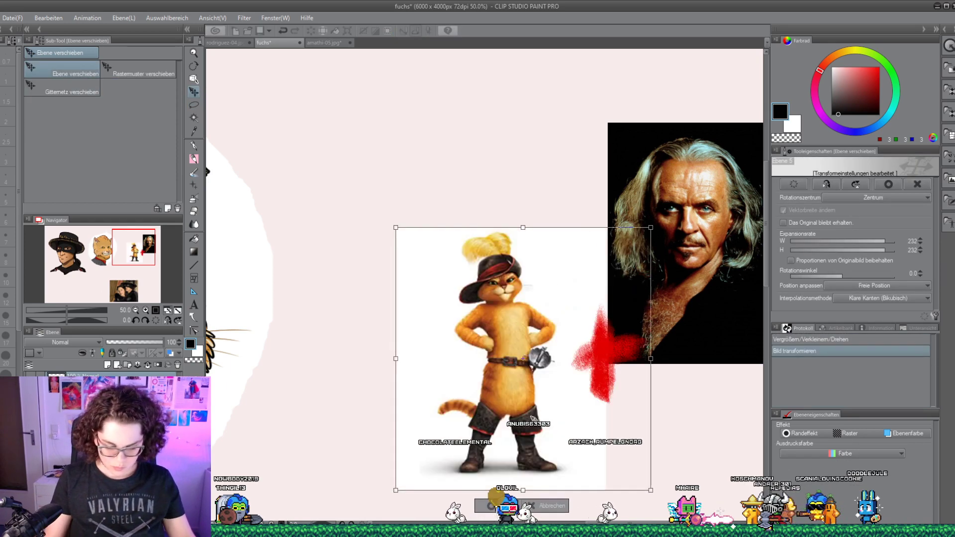
left_click_drag(578, 410, 643, 410)
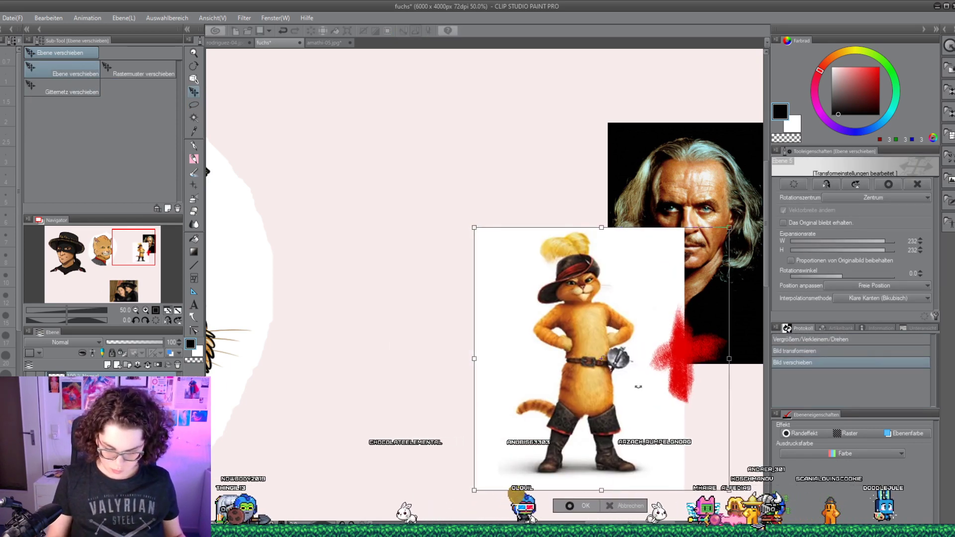
key("Return")
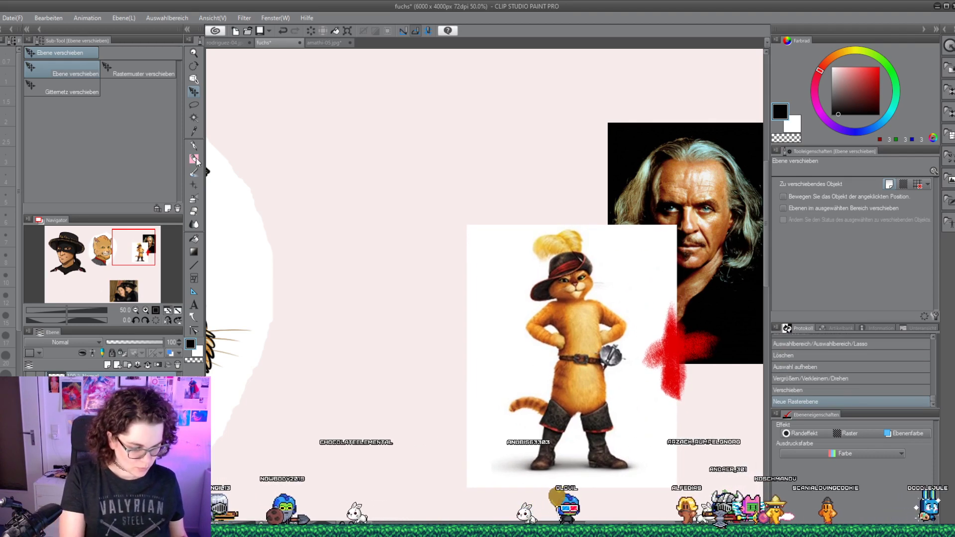
key("p")
key("ctrl+shift+n")
Scale the cat officer's head down to 60 % and move it below the empty drawing area as a reference
left_click_drag(144, 247, 136, 251)
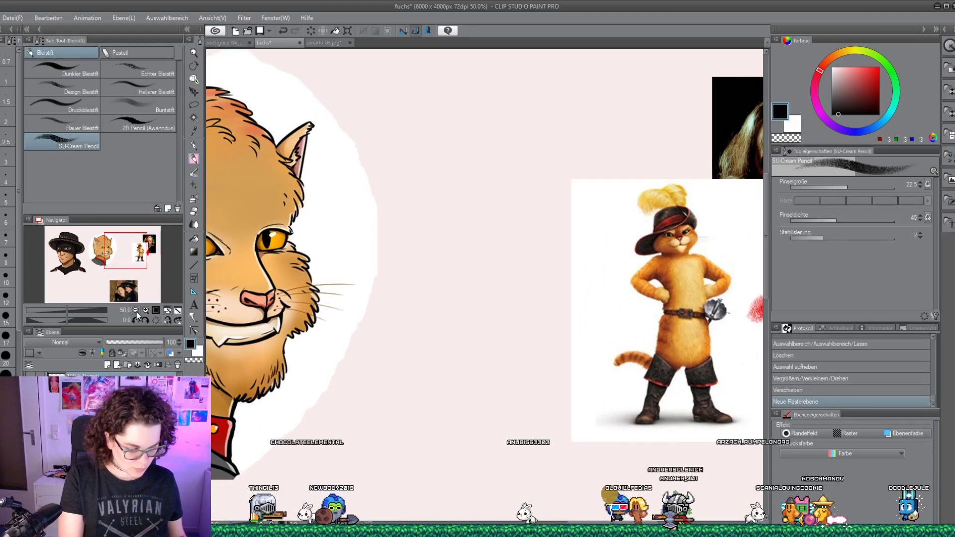
left_click(135, 310)
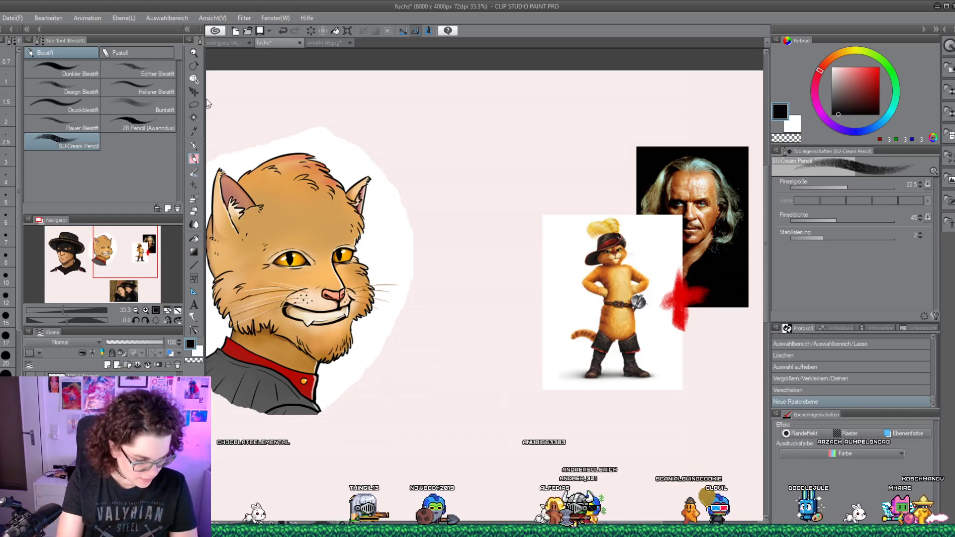
key("k")
left_click_drag(308, 155, 307, 214)
key("ctrl+t")
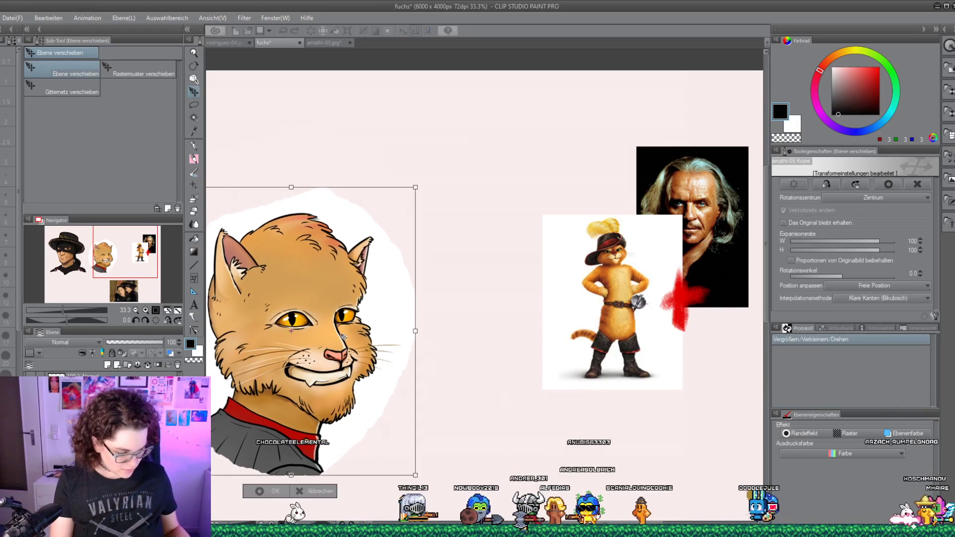
left_click_drag(415, 188, 364, 245)
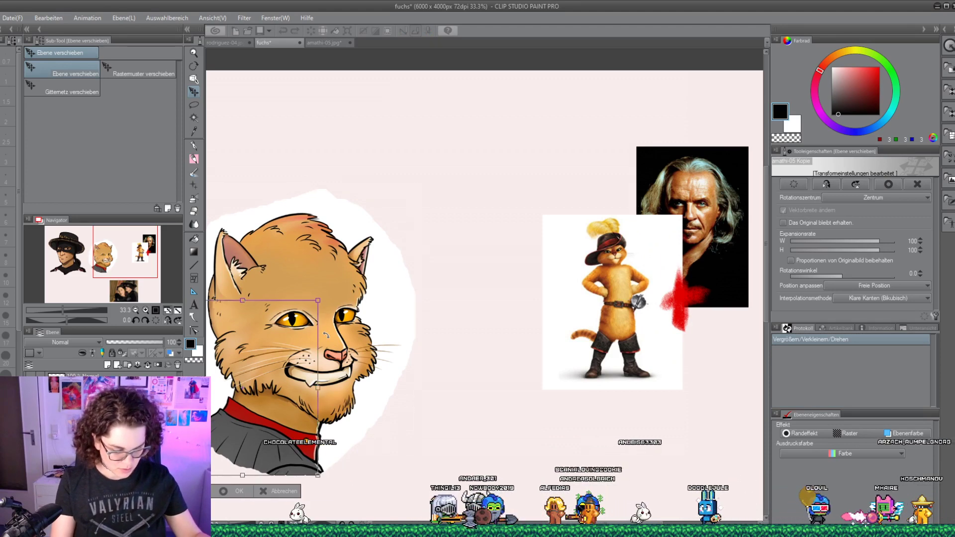
left_click_drag(332, 312, 333, 398)
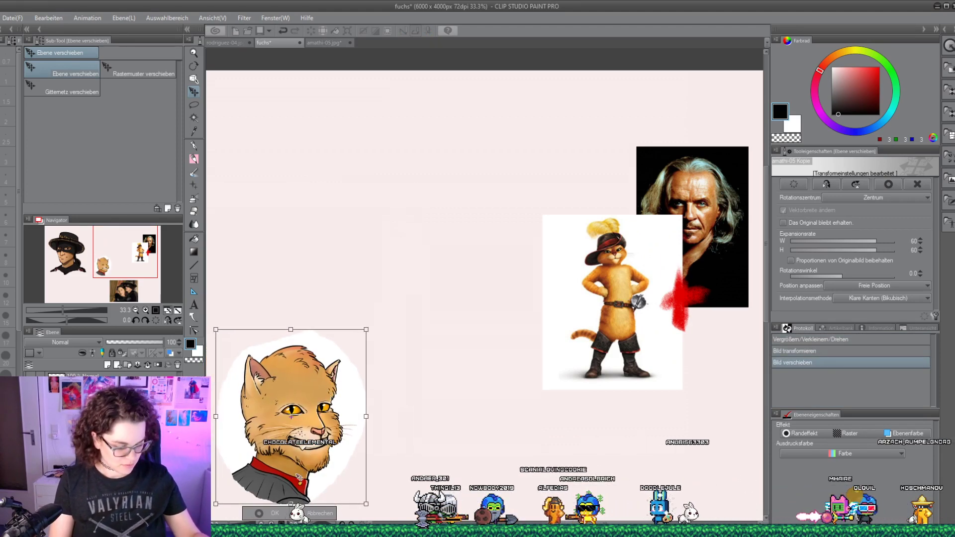
left_click(273, 514)
left_click_drag(276, 507, 264, 530)
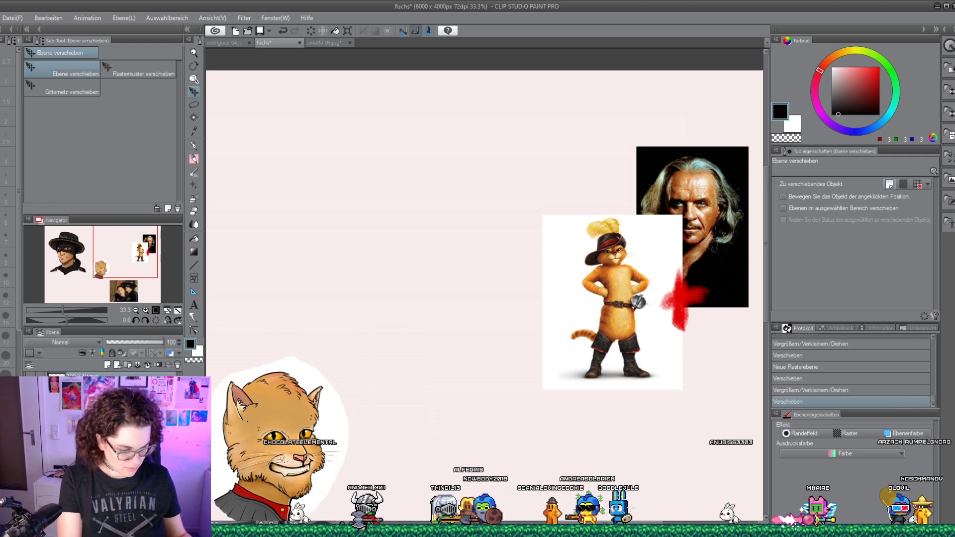
Sketch a round head with the SU-Cream Pencil in dark brown, adding a muzzle outline, vertical centre line and nose
key("p")
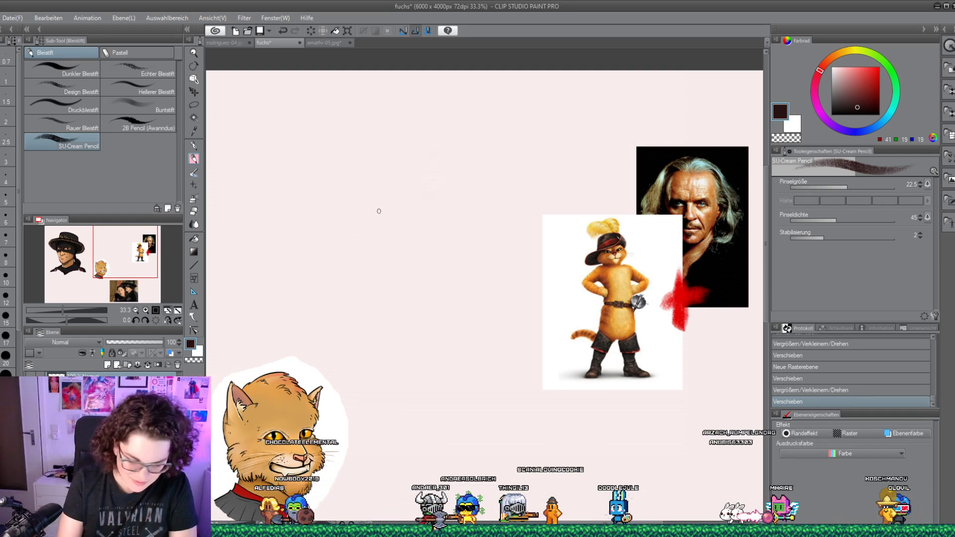
mouse_move(386, 134)
left_mouse_down()
mouse_move(456, 193)
mouse_move(490, 207)
mouse_move(343, 154)
mouse_move(406, 114)
mouse_move(324, 184)
left_mouse_up()
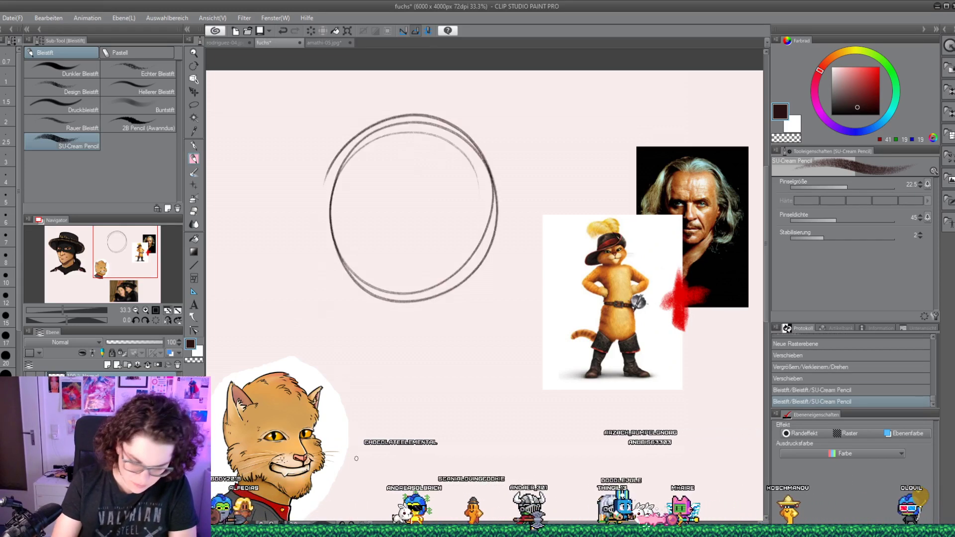
mouse_move(375, 235)
left_mouse_down()
mouse_move(426, 227)
mouse_move(450, 246)
left_mouse_up()
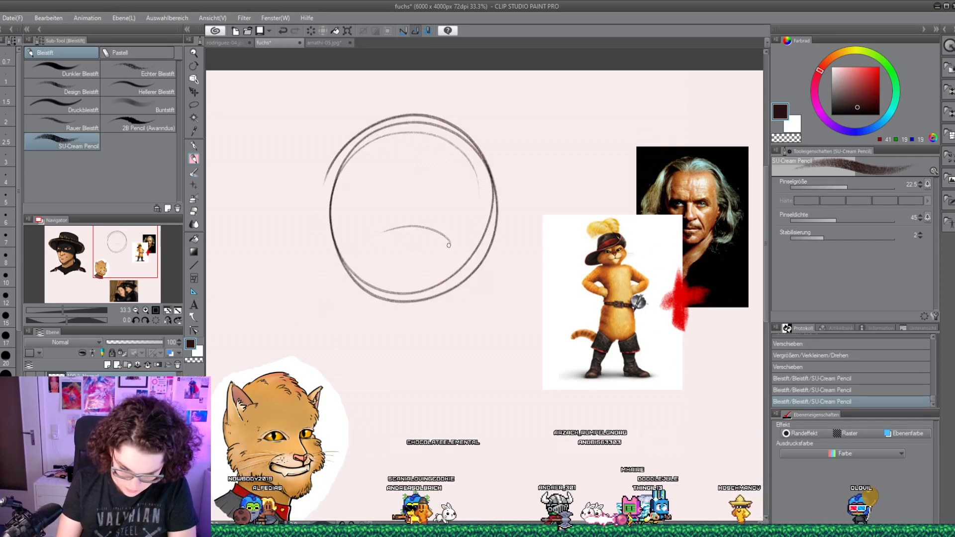
left_click_drag(365, 251, 385, 291)
left_click_drag(388, 214, 377, 294)
left_click_drag(447, 248, 433, 291)
mouse_move(356, 228)
left_mouse_down()
mouse_move(456, 230)
mouse_move(358, 257)
mouse_move(388, 286)
left_mouse_up()
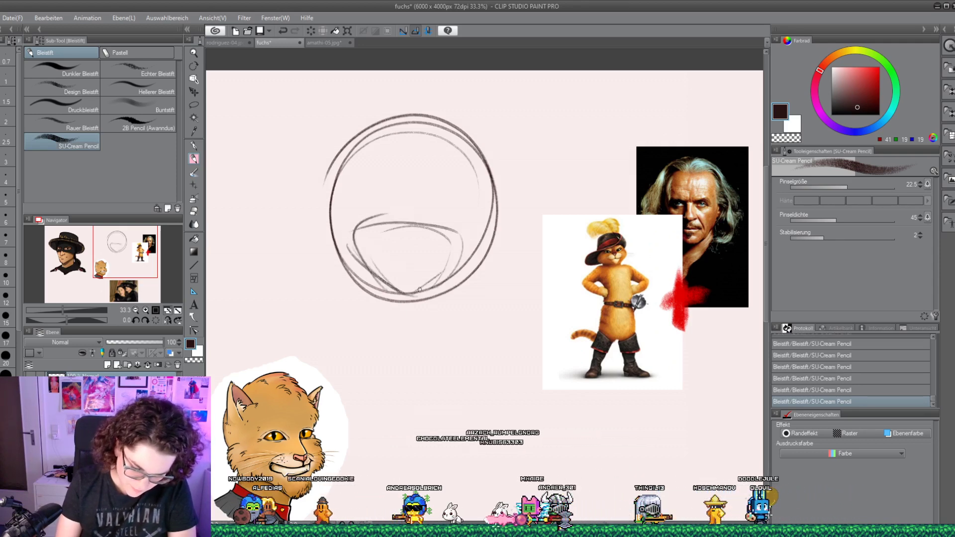
left_click_drag(432, 225, 356, 235)
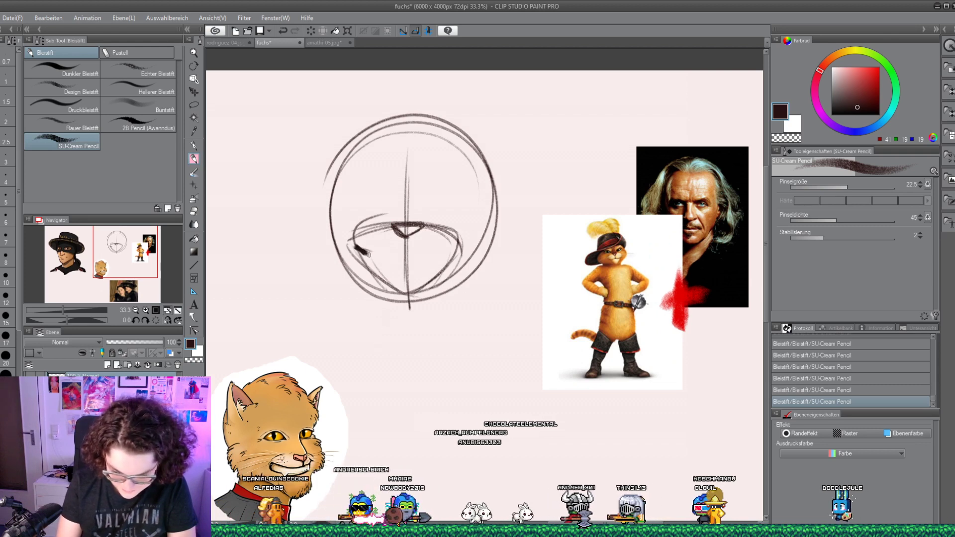
Sketch the cat's mouth with fangs under the nose, and add whisker dots and long whiskers on both sides of the muzzle
left_click_drag(355, 247, 409, 245)
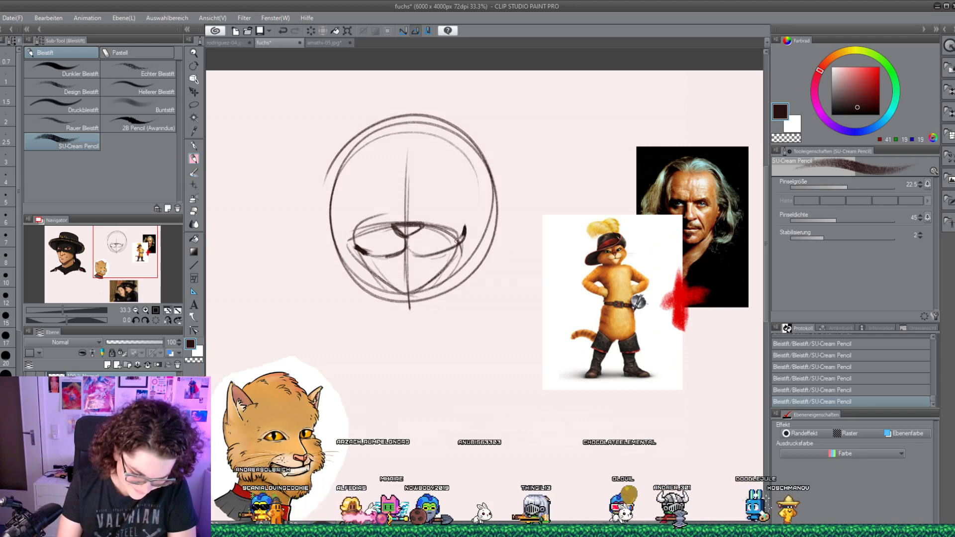
mouse_move(412, 252)
left_mouse_down()
mouse_move(459, 229)
mouse_move(400, 254)
left_mouse_up()
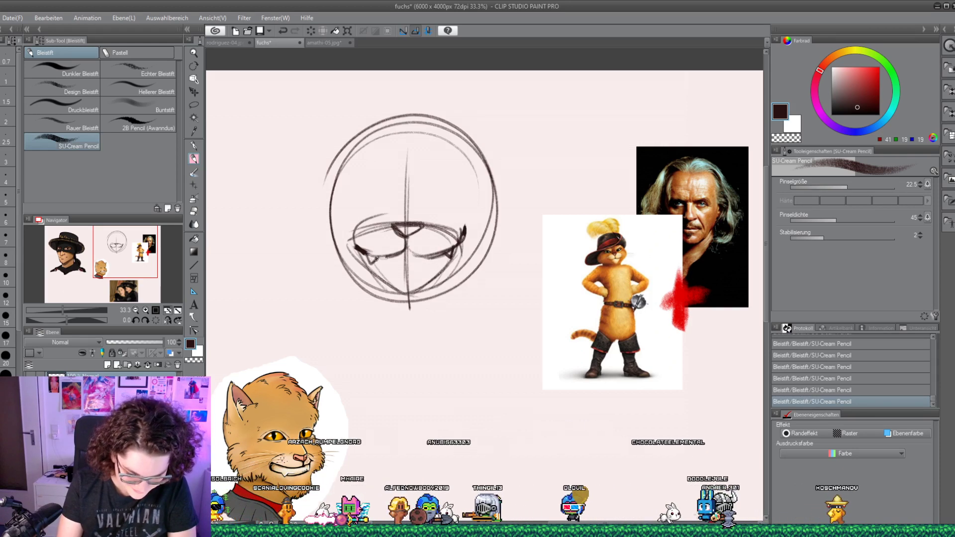
left_click(382, 244)
left_click(384, 238)
left_click(391, 240)
left_click(421, 230)
left_click(423, 244)
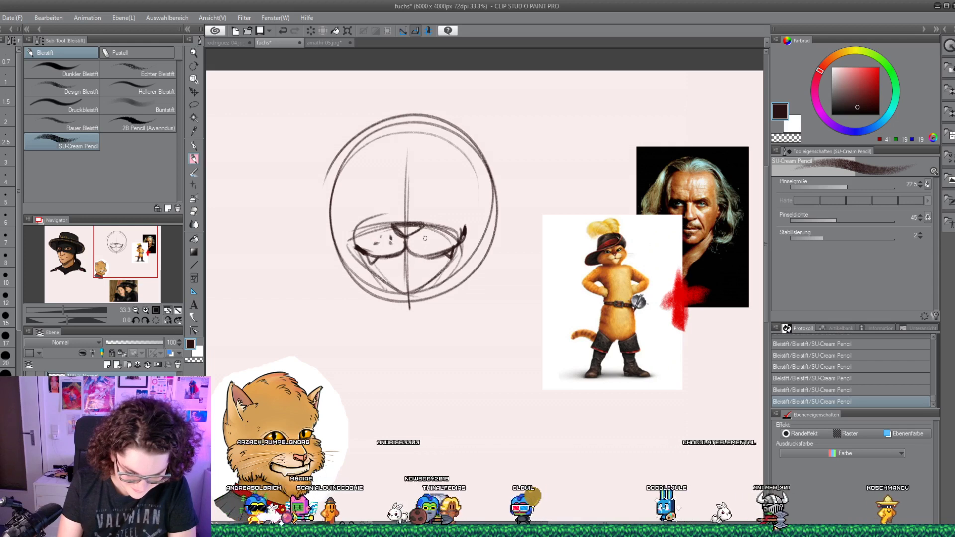
left_click(427, 246)
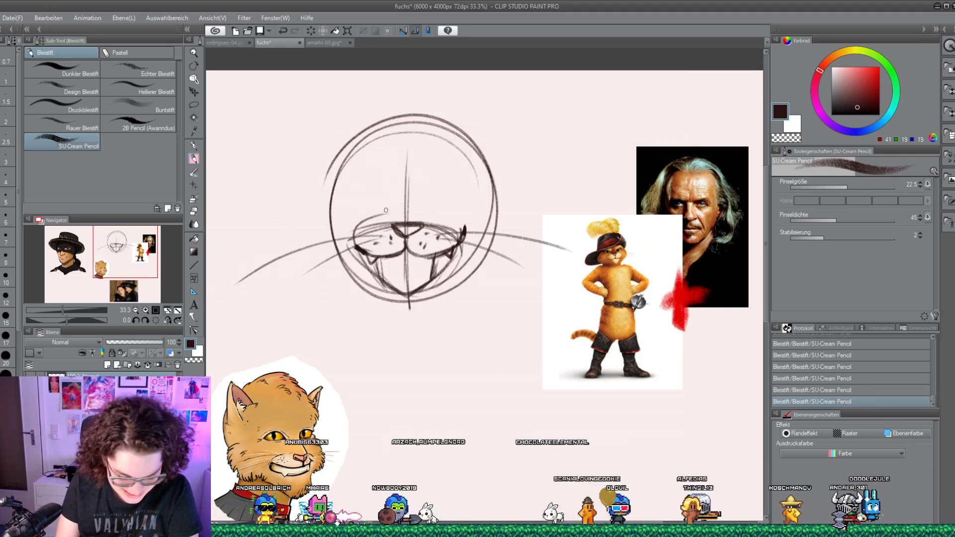
Sketch both almond-shaped cat eyes with upright oval pupils above the muzzle, and strengthen the open grin
mouse_move(340, 218)
left_mouse_down()
mouse_move(373, 199)
mouse_move(354, 198)
left_mouse_up()
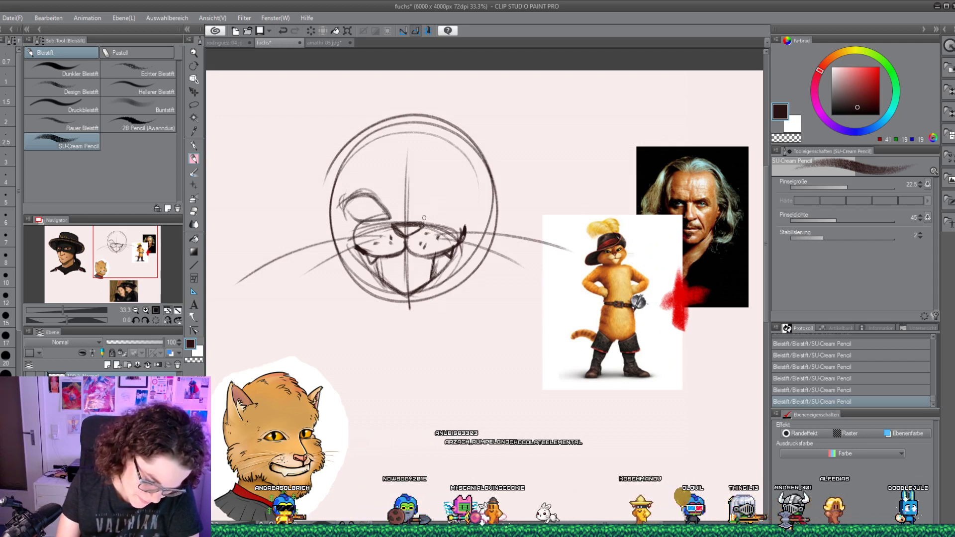
left_click_drag(419, 215, 462, 204)
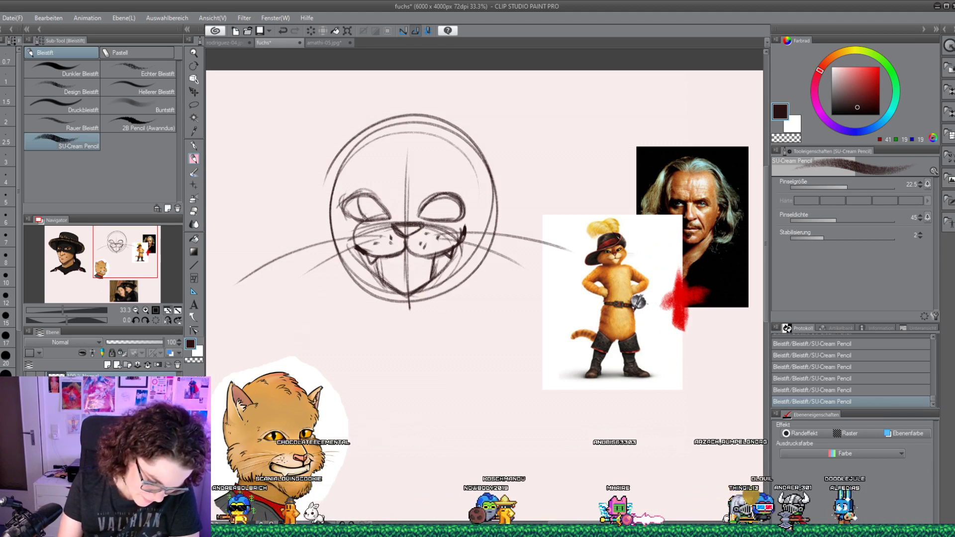
left_click_drag(440, 201, 437, 213)
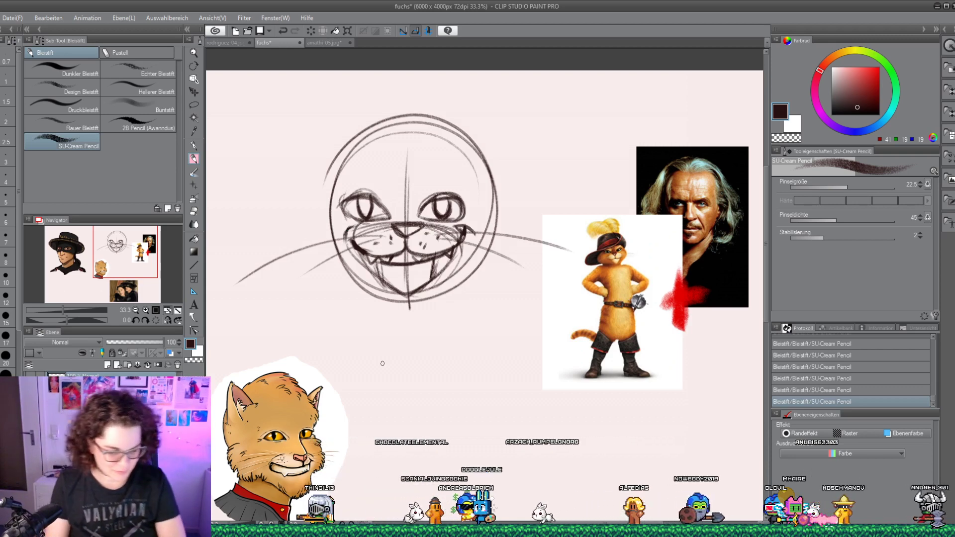
Lasso both sketched eyes, scale them to 90 %, and reposition them centred above the muzzle
key("m")
key("m")
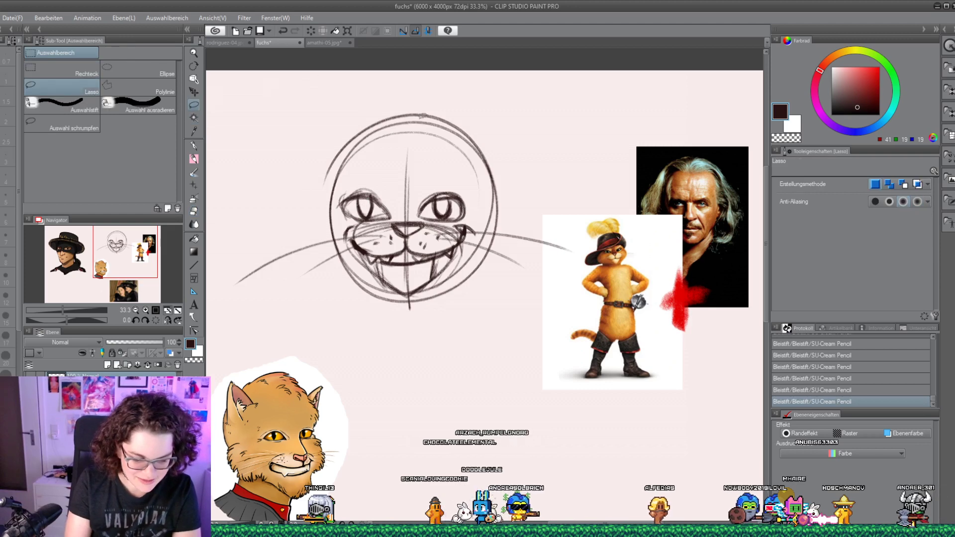
left_click_drag(393, 193, 343, 213)
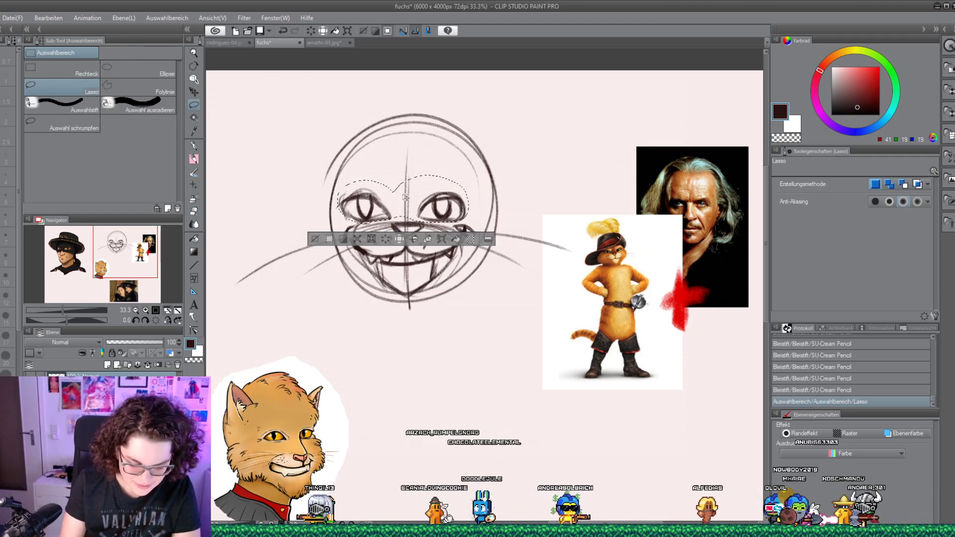
left_click(428, 240)
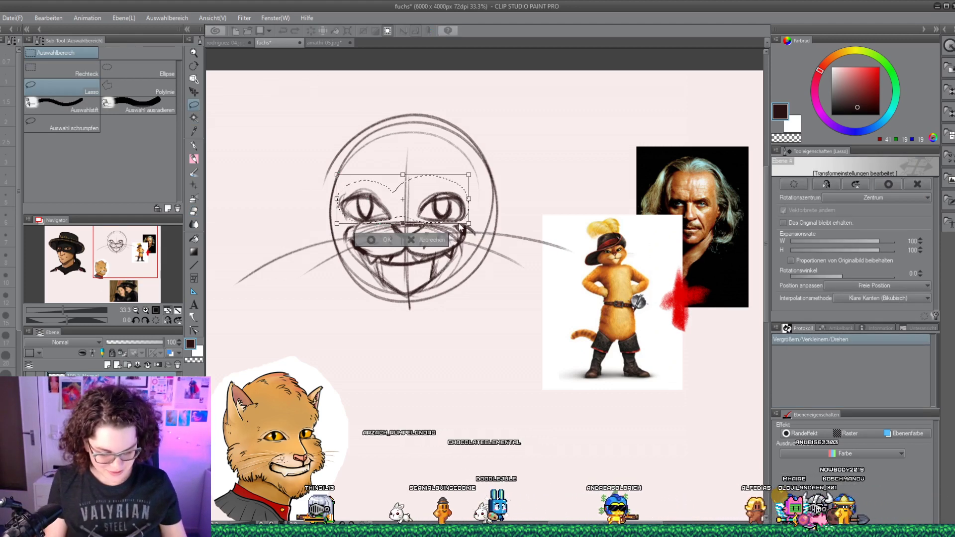
left_click_drag(460, 228, 440, 208)
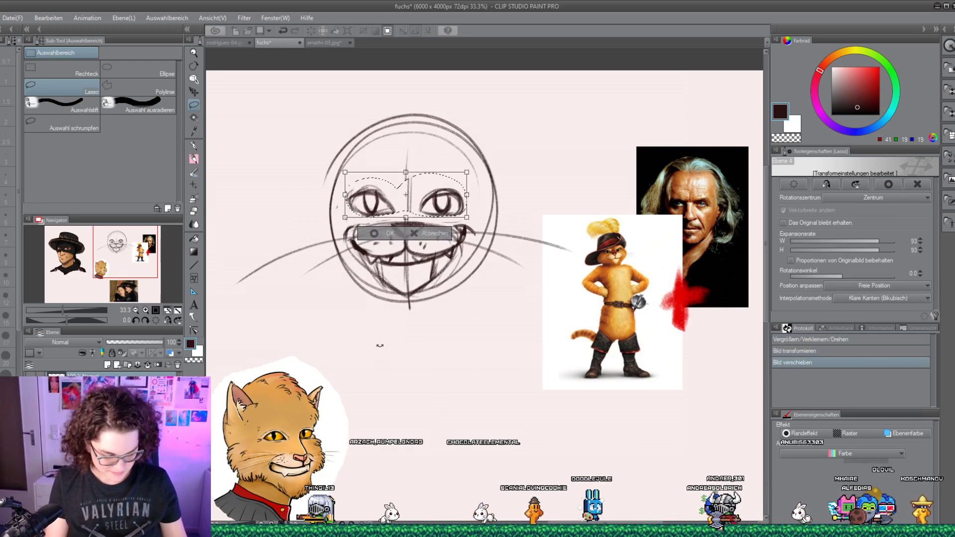
left_click_drag(466, 218, 464, 216)
key("Return")
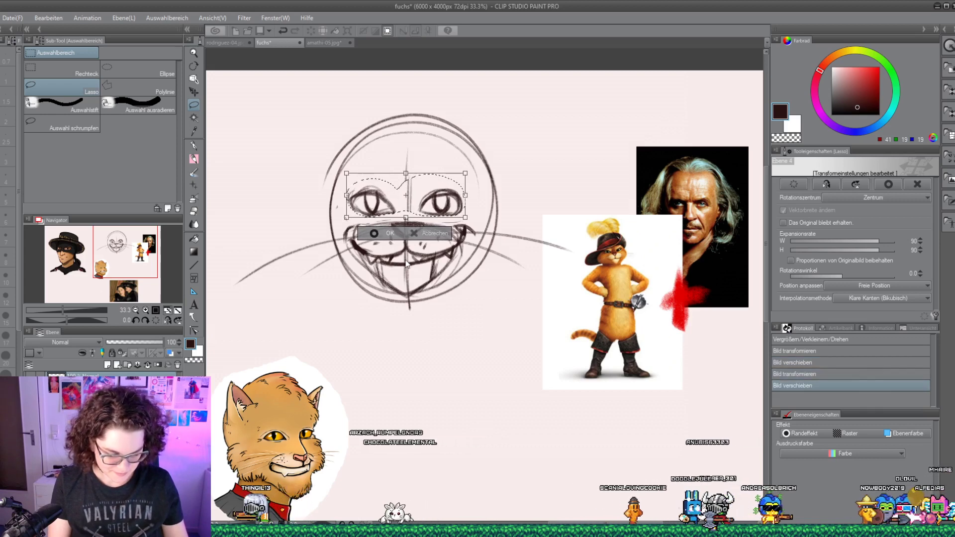
Clear the selection and add small dots and short pencil strokes on the muzzle and around the cheeks
key("ctrl+d")
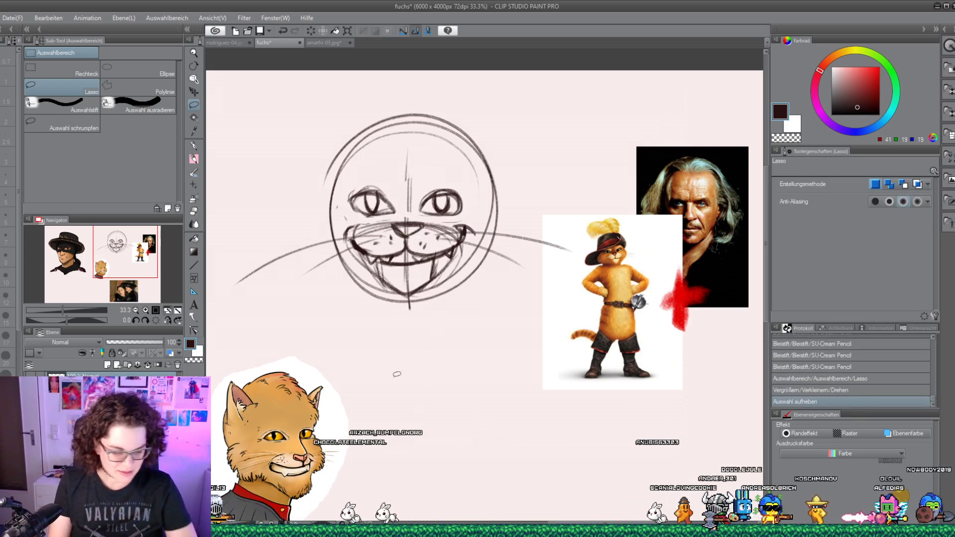
left_click(193, 158)
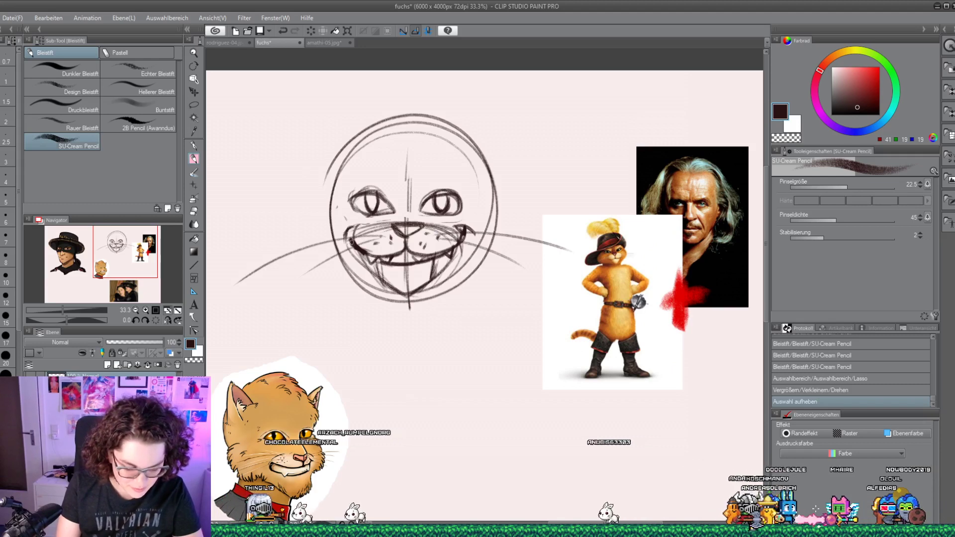
left_click(431, 243)
left_click(433, 241)
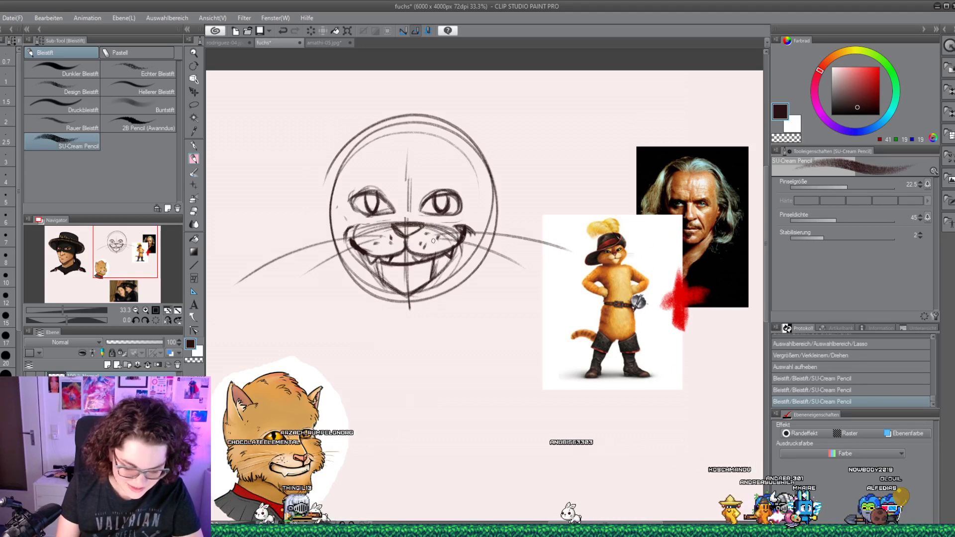
left_click(345, 231)
left_click(438, 233)
left_click(449, 212)
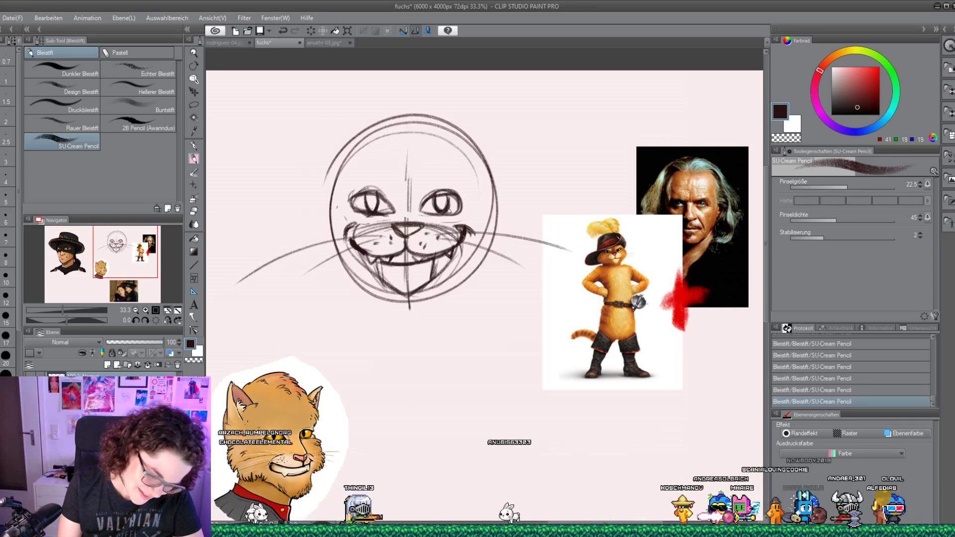
Thicken the cat's nose into a bold outline and erase the sketch lines inside and around it
key("e")
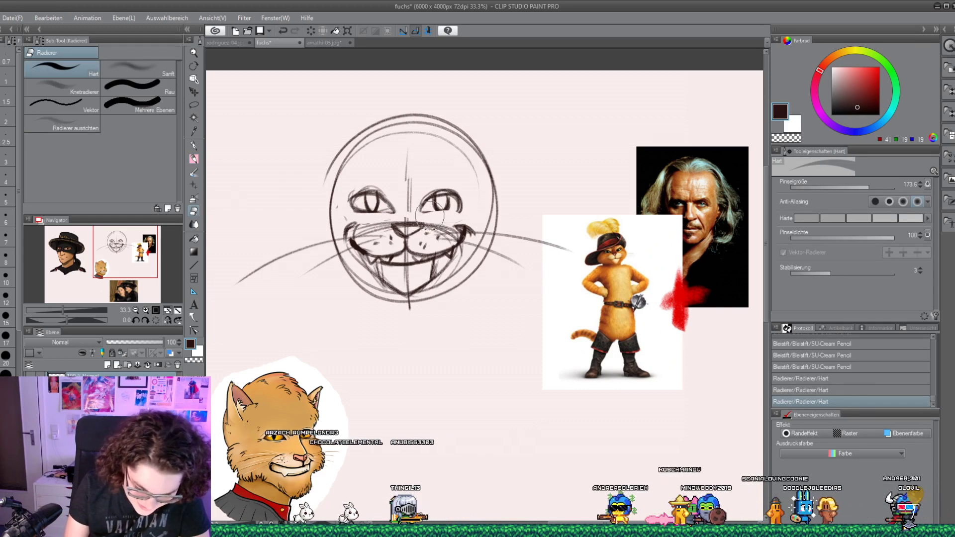
left_click(194, 159)
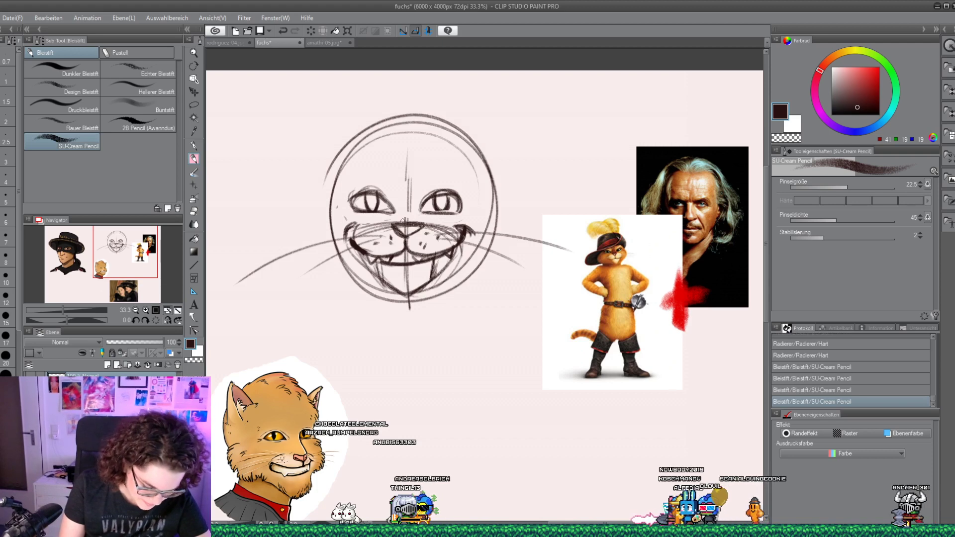
mouse_move(391, 232)
left_mouse_down()
mouse_move(423, 229)
mouse_move(415, 221)
mouse_move(392, 224)
left_mouse_up()
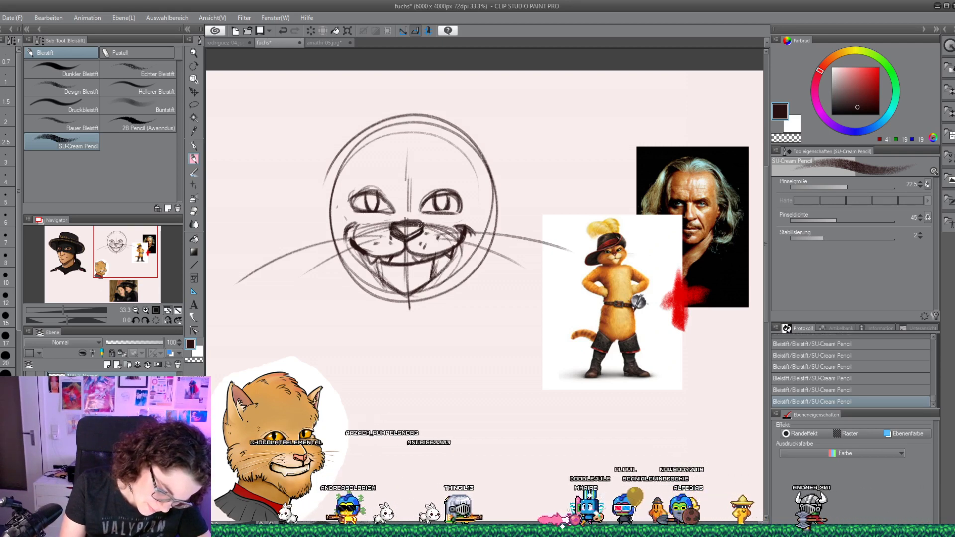
key("e")
left_click_drag(471, 224, 460, 311)
mouse_move(400, 231)
left_mouse_down()
mouse_move(359, 228)
mouse_move(443, 227)
mouse_move(429, 230)
mouse_move(441, 230)
mouse_move(410, 207)
left_mouse_up()
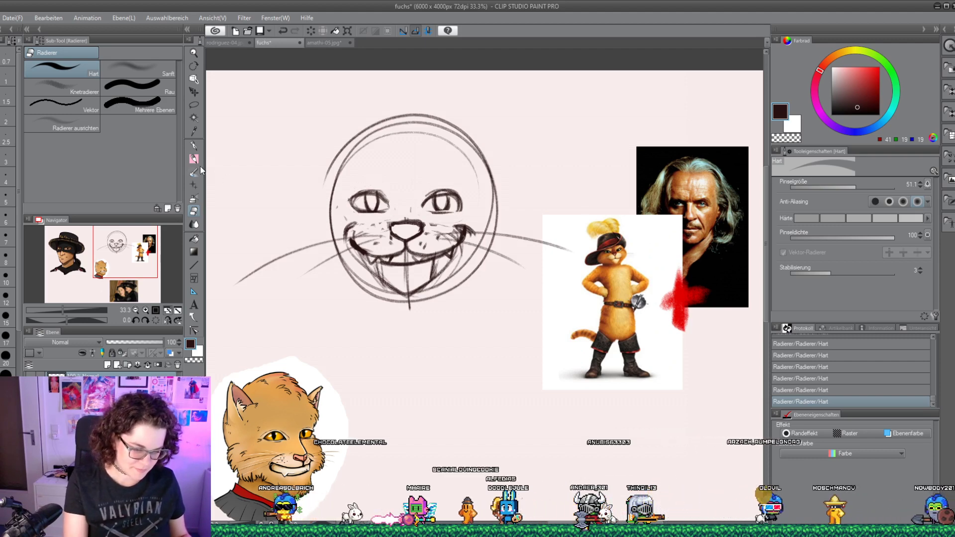
Extend the inner corners of both eyes toward the nose with the SU-Cream Pencil
key("p")
left_click_drag(382, 195, 394, 208)
left_click_drag(382, 211, 394, 208)
left_click_drag(389, 204, 434, 212)
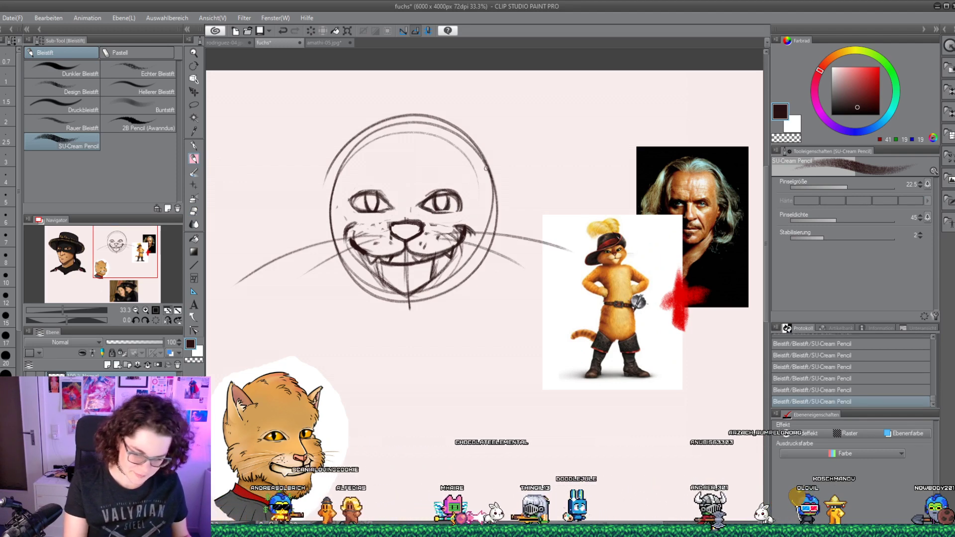
Erase both eyes and draw a vertical centre line and a horizontal eye guideline across the head
left_click(193, 211)
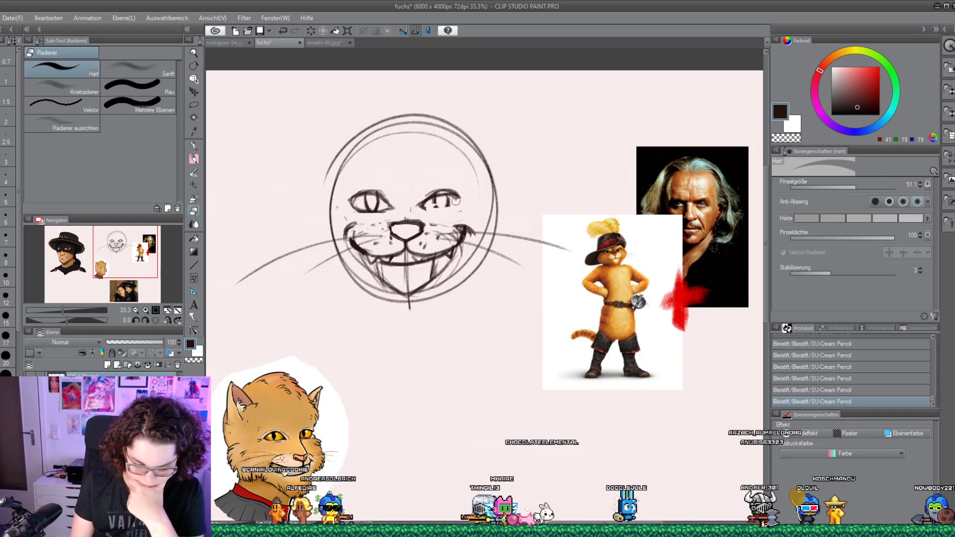
mouse_move(420, 204)
left_mouse_down()
mouse_move(459, 194)
mouse_move(371, 201)
left_mouse_up()
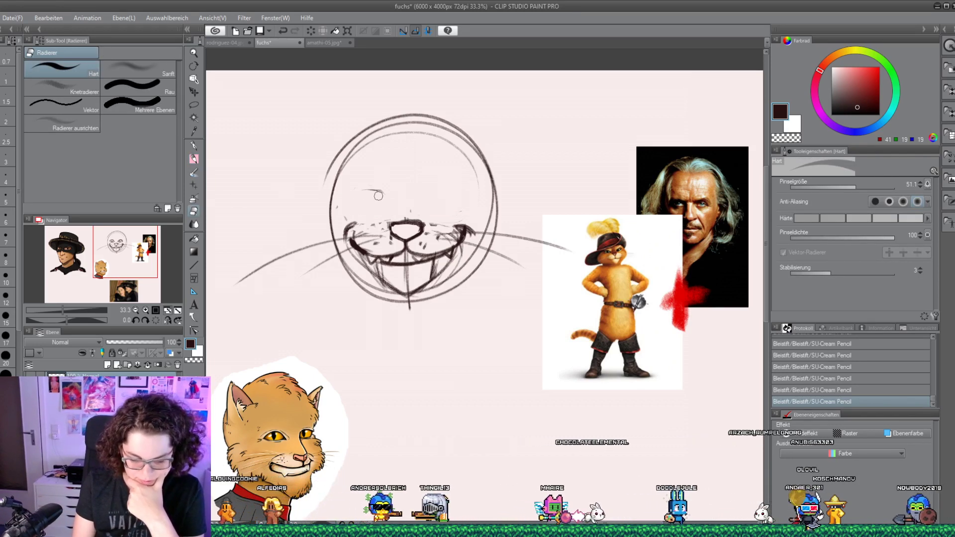
left_click(194, 158)
left_click_drag(403, 135, 402, 209)
left_click_drag(348, 199, 492, 194)
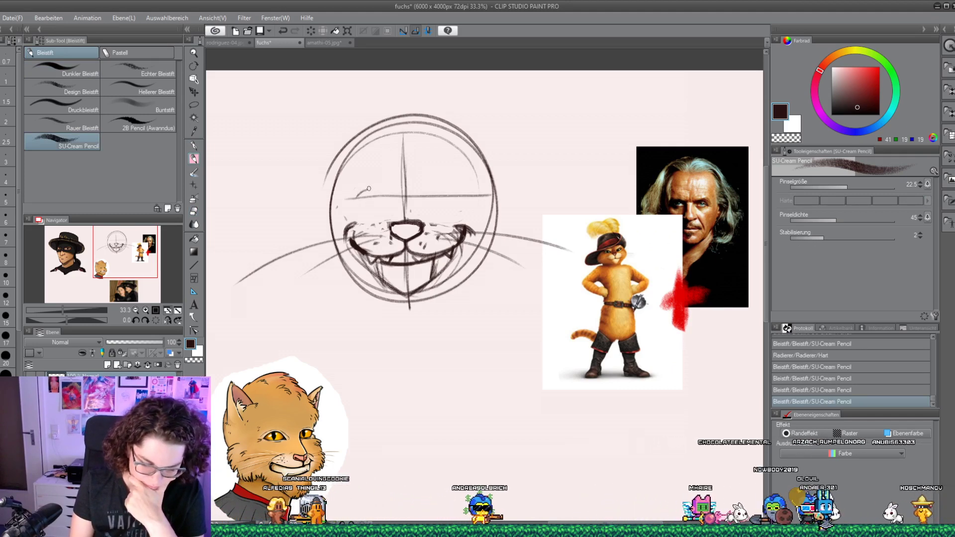
Try an almond-shaped outline for the left eye on the guideline, and undo its strokes
left_click_drag(356, 194, 382, 194)
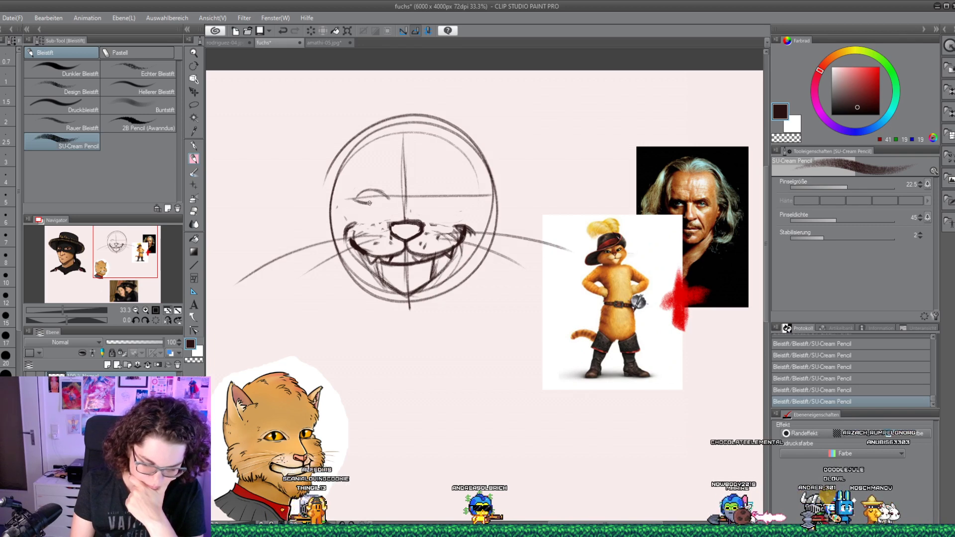
left_click(194, 239)
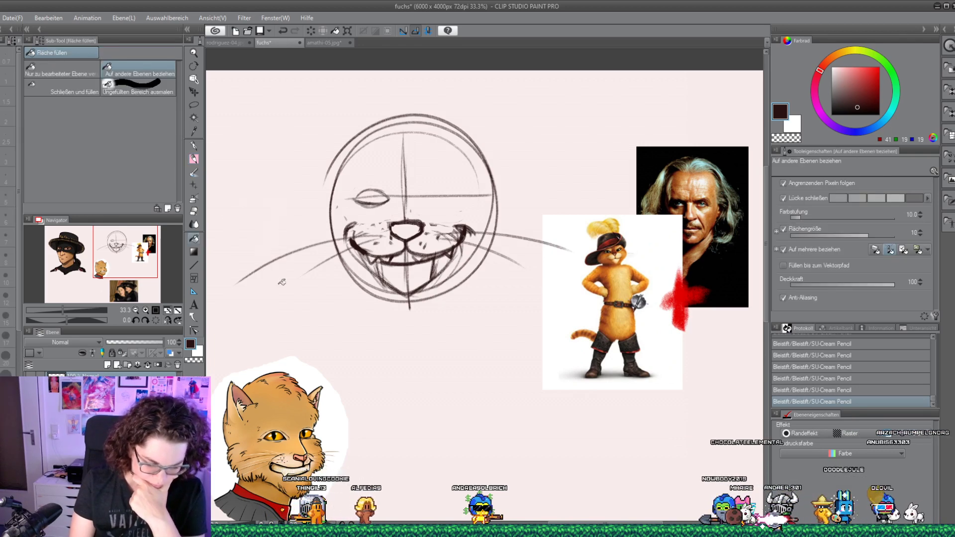
key("ctrl+z")
key("ctrl+z")
key("ctrl+z")
key("ctrl+z")
key("ctrl+z")
key("ctrl+z")
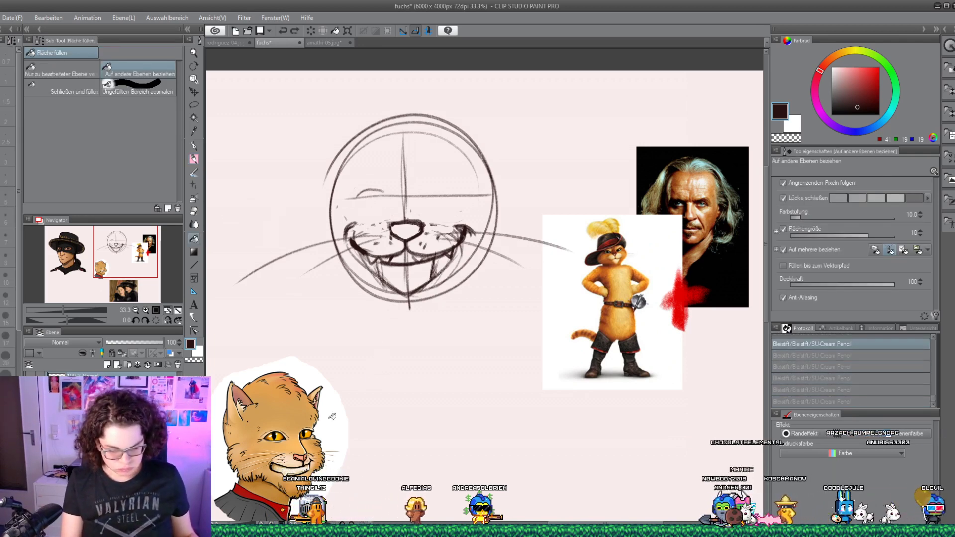
Sketch two slanted almond-shaped eye outlines along the horizontal guideline, one on each side of the centre line
left_click(195, 160)
mouse_move(371, 196)
left_mouse_down()
mouse_move(361, 199)
mouse_move(384, 209)
left_mouse_up()
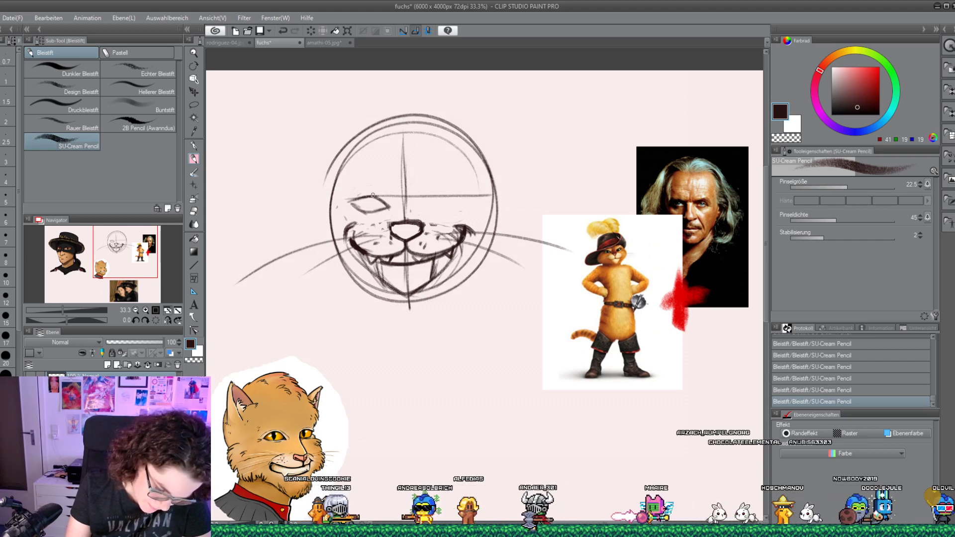
left_click_drag(431, 198, 458, 199)
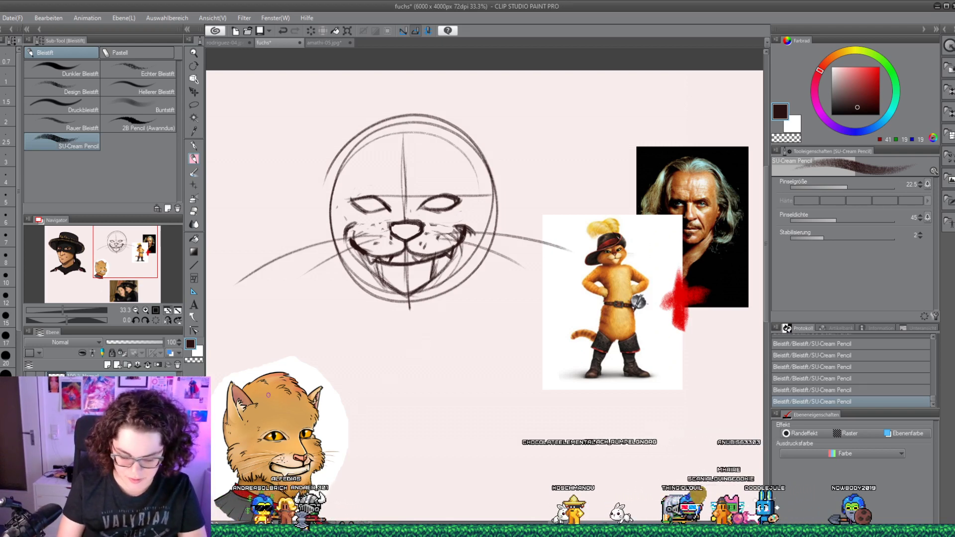
Erase the large fangs and sketch small pointed teeth along the mouth line with the SU-Cream Pencil
left_click(193, 211)
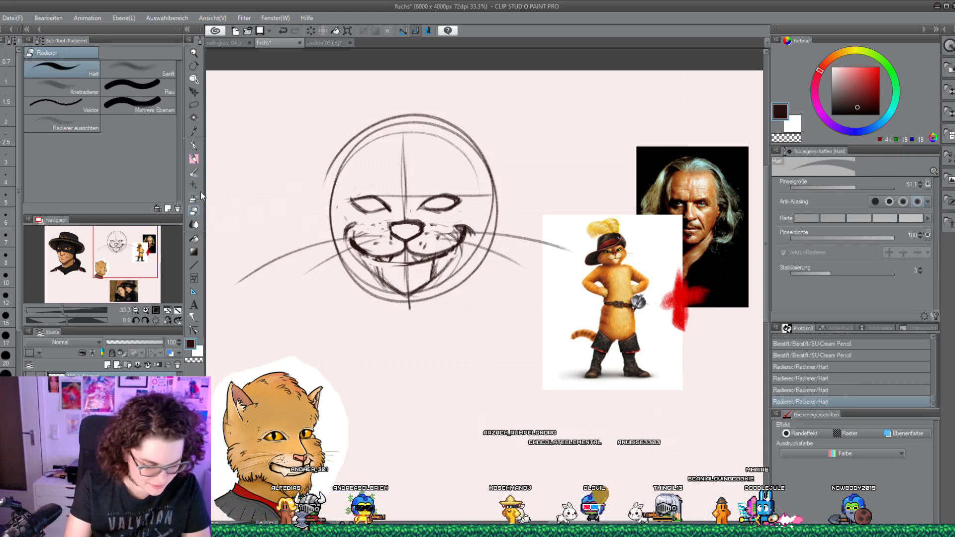
key("p")
left_click(378, 258)
mouse_move(383, 259)
left_mouse_down()
mouse_move(422, 258)
mouse_move(408, 269)
mouse_move(388, 261)
left_mouse_up()
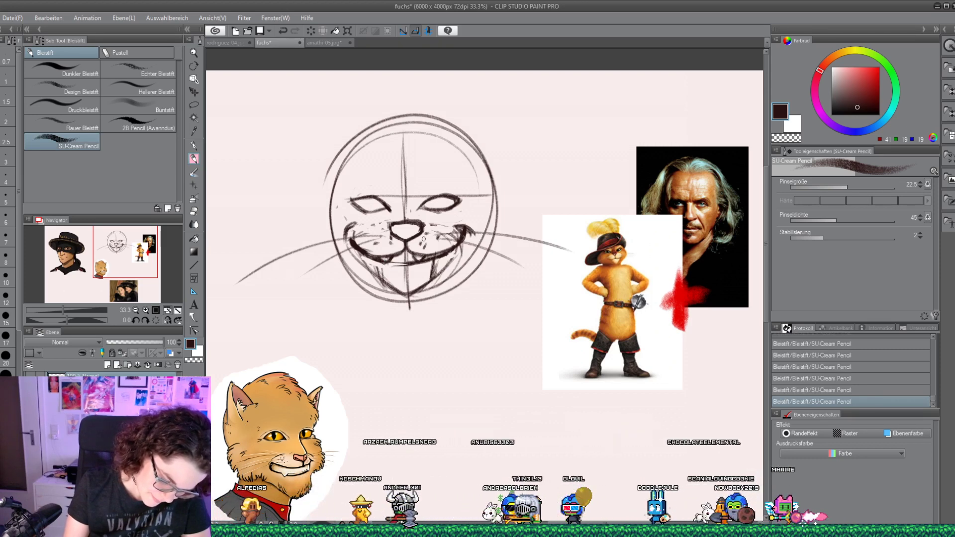
left_click_drag(370, 259, 396, 255)
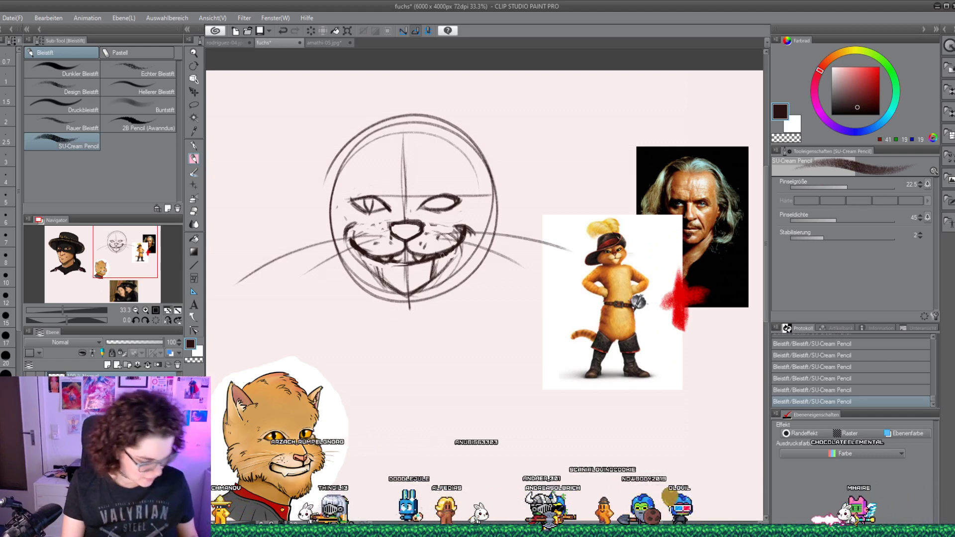
Undo the slit pupil in the left eye and draw round irises in both eyes
key("ctrl+z")
key("ctrl+z")
key("ctrl+z")
key("ctrl+z")
left_click_drag(366, 206, 369, 209)
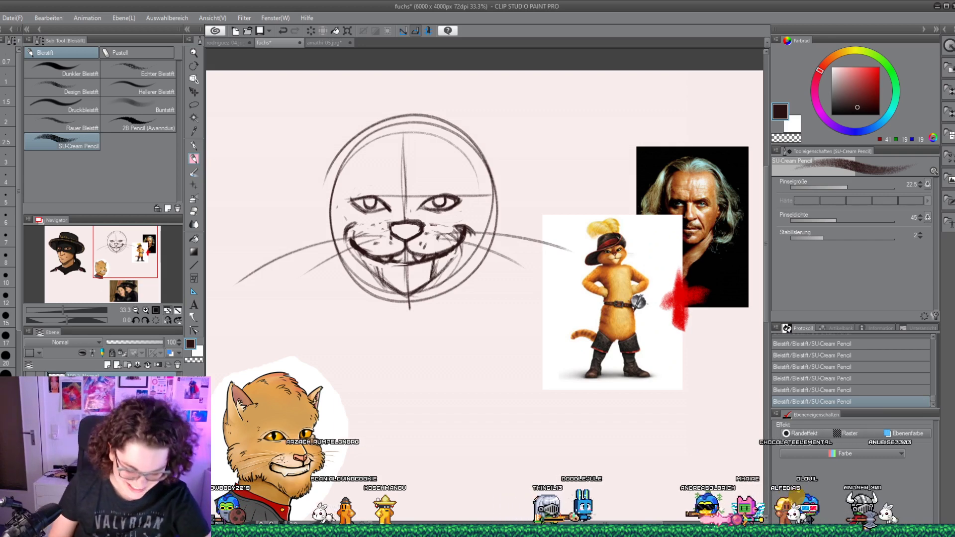
Clean up stray marks around the right corner of the mouth and darken the irises of both eyes
key("e")
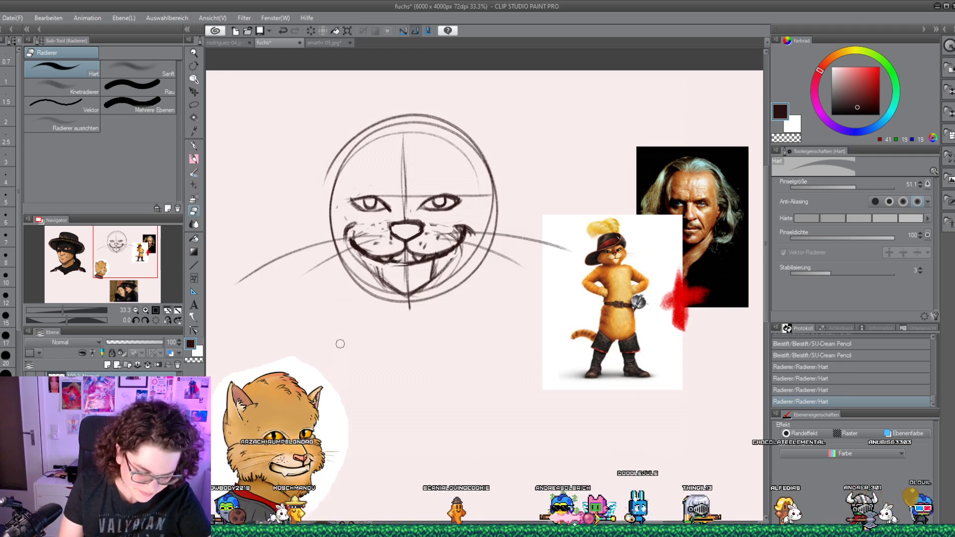
mouse_move(462, 231)
left_mouse_down()
mouse_move(468, 237)
mouse_move(452, 241)
left_mouse_up()
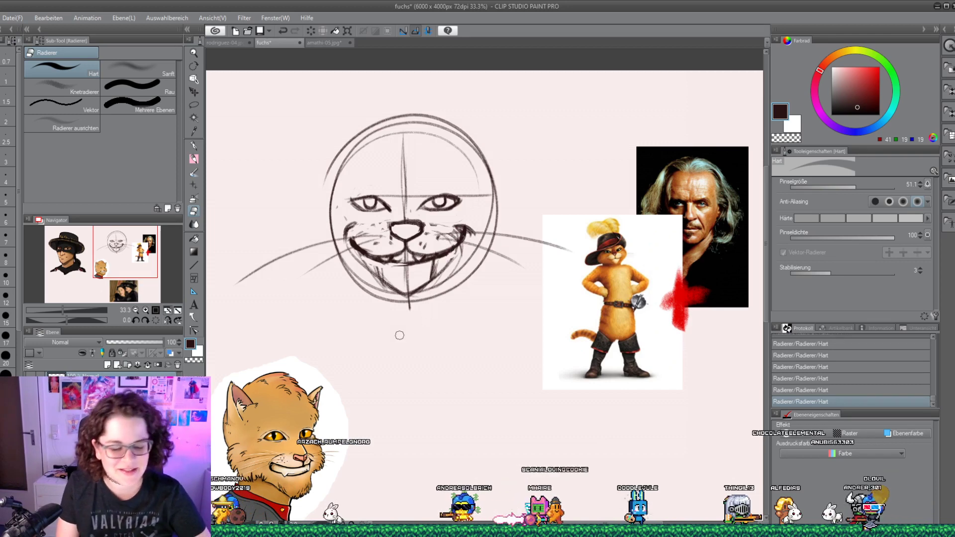
left_click(194, 159)
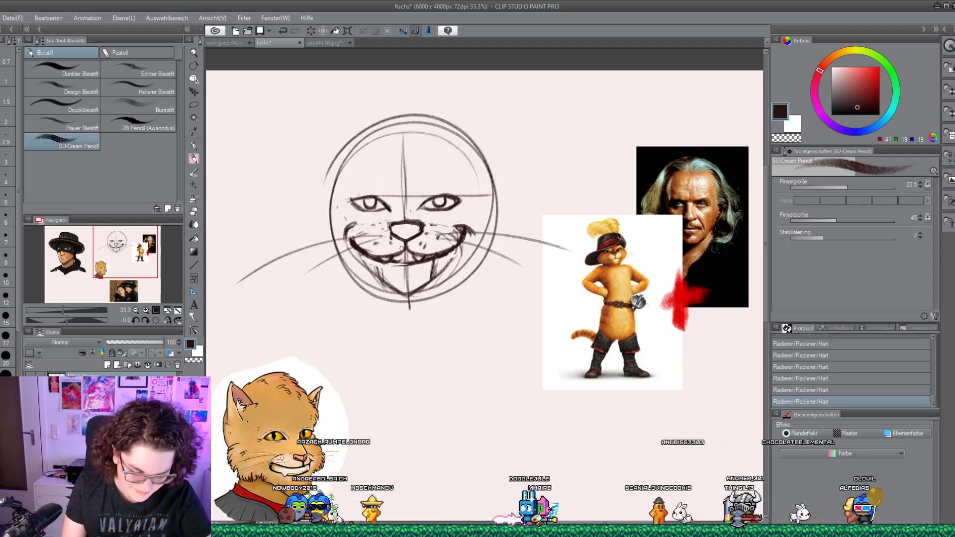
left_click_drag(365, 199, 374, 205)
mouse_move(435, 201)
left_mouse_down()
mouse_move(440, 208)
mouse_move(447, 197)
left_mouse_up()
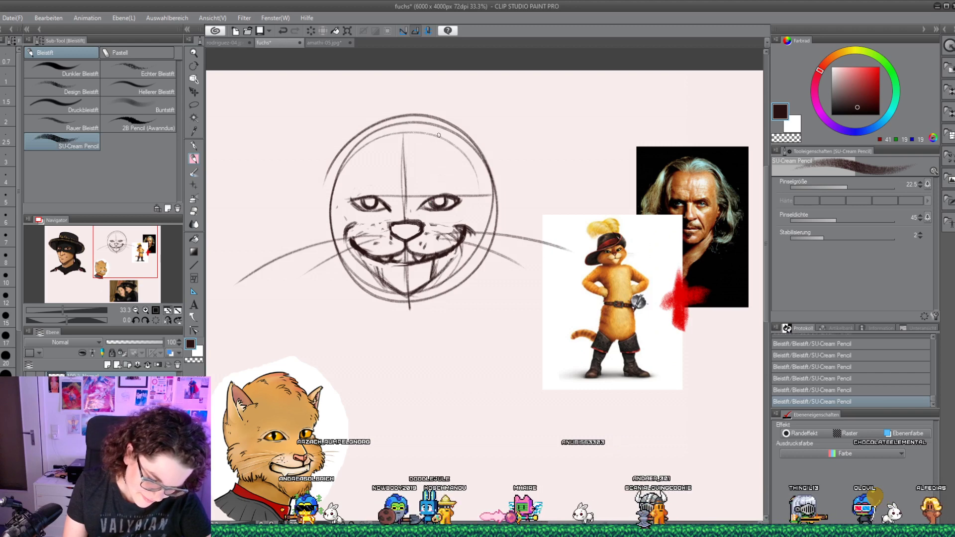
Erase the teeth and inner eyes, and redraw rounder eyes with oval pupils and a bold closed smile
left_click(195, 224)
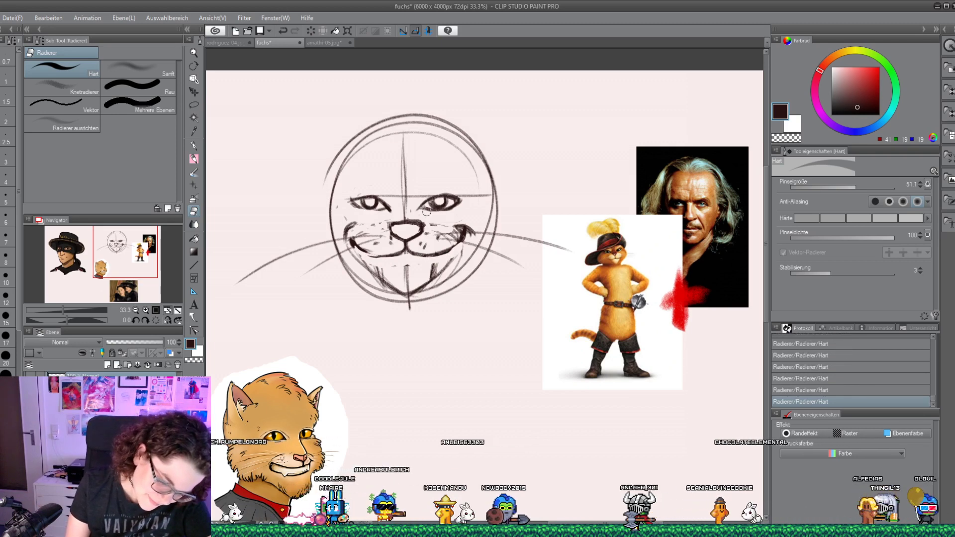
left_click(194, 159)
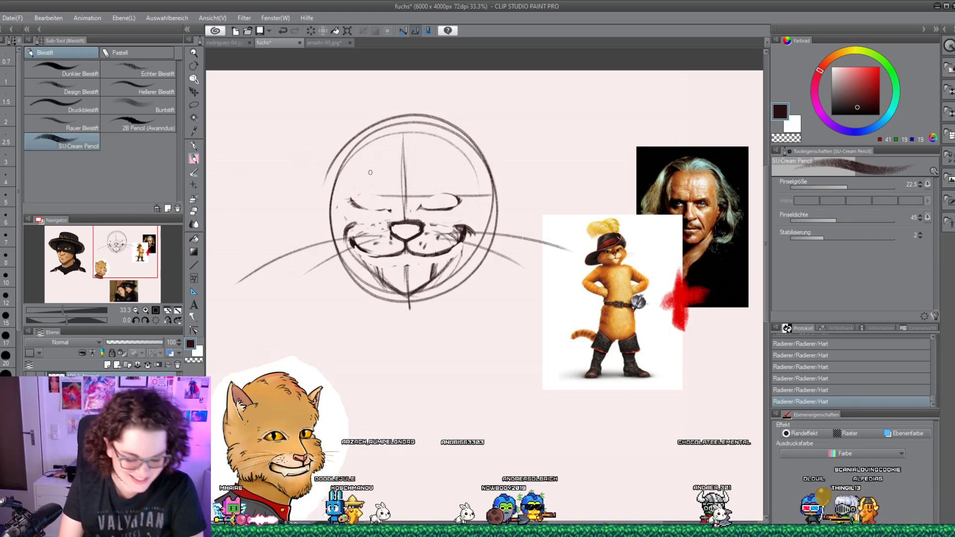
mouse_move(352, 198)
left_mouse_down()
mouse_move(383, 194)
mouse_move(371, 189)
mouse_move(383, 205)
mouse_move(354, 195)
mouse_move(382, 208)
left_mouse_up()
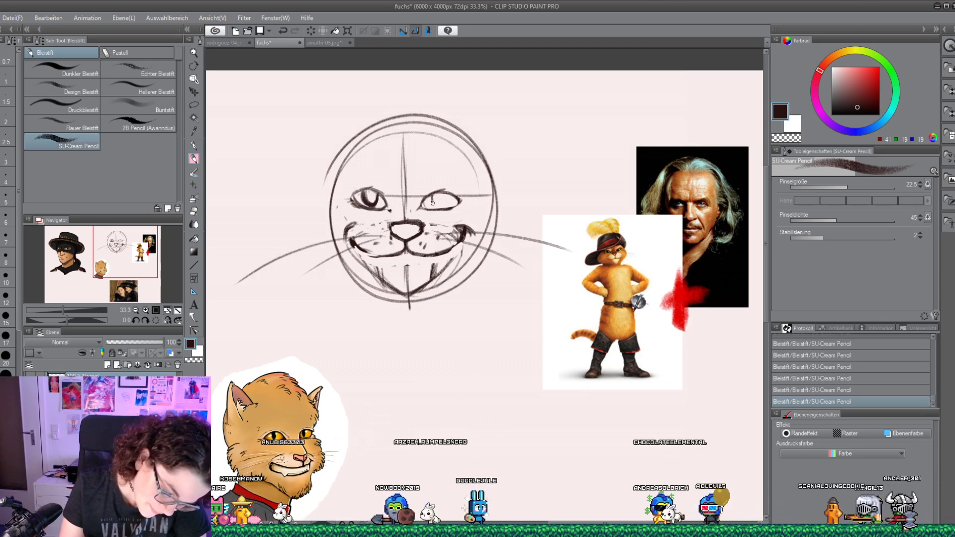
left_click_drag(433, 201, 437, 203)
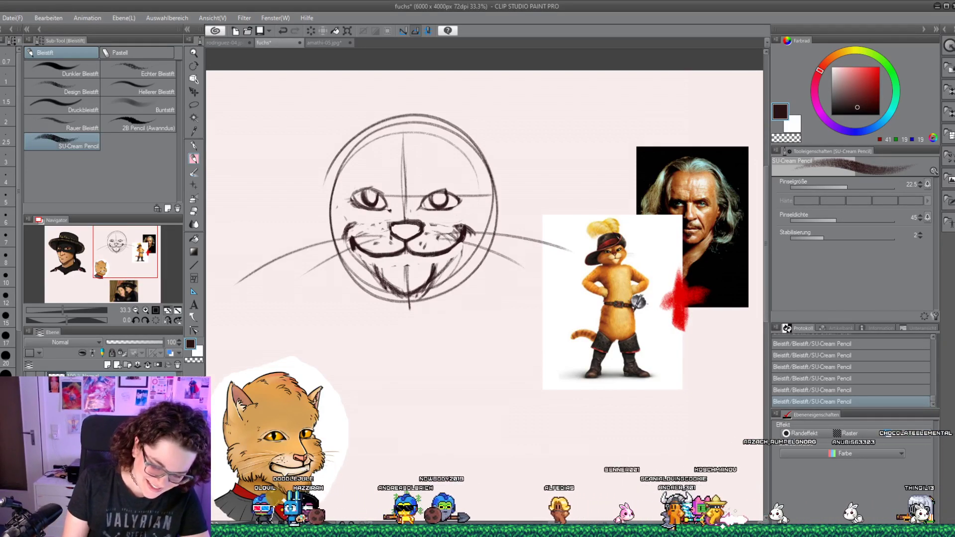
Touch up the face with the hard eraser and sketch shaggy fur tufts along both cheeks
left_click(194, 211)
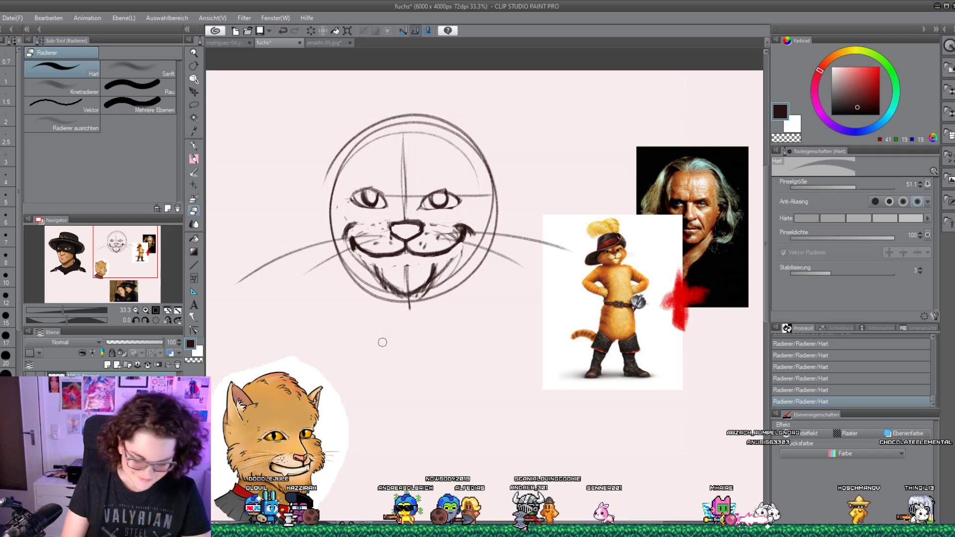
left_click(193, 160)
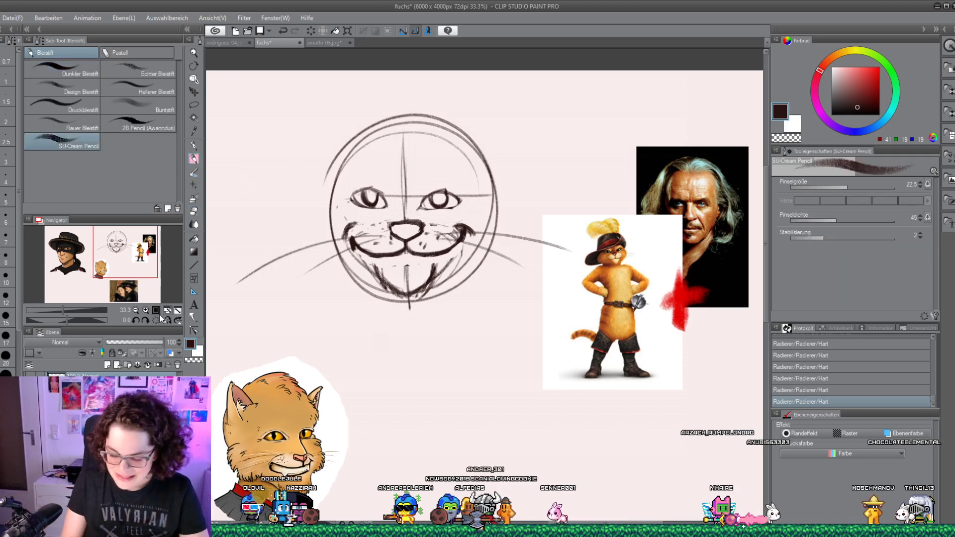
left_click_drag(332, 214, 323, 258)
mouse_move(335, 249)
left_mouse_down()
mouse_move(331, 269)
mouse_move(346, 279)
left_mouse_up()
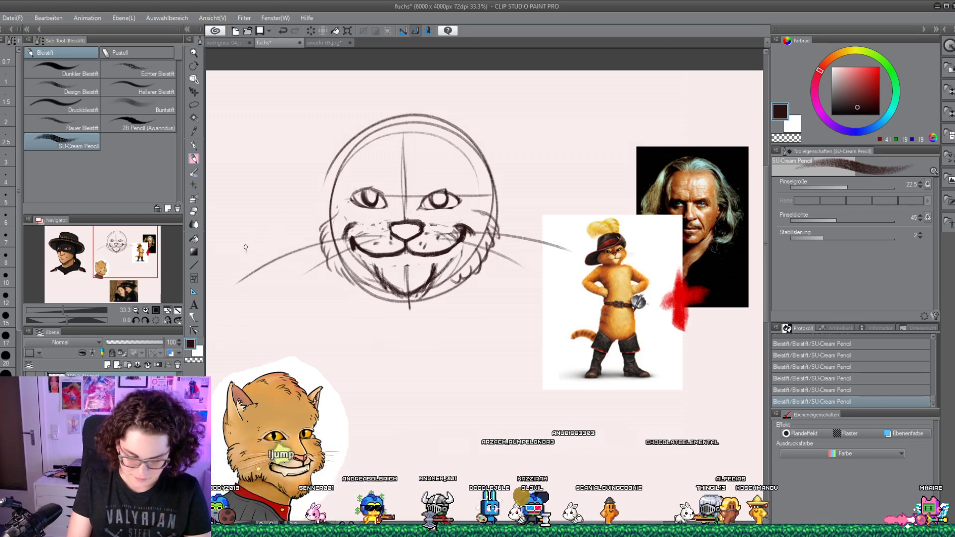
Sketch a wide, sweeping hat brim across the cat's forehead, drooping past the left cheek and curling up on the right
mouse_move(246, 251)
left_mouse_down()
mouse_move(426, 174)
mouse_move(526, 93)
left_mouse_up()
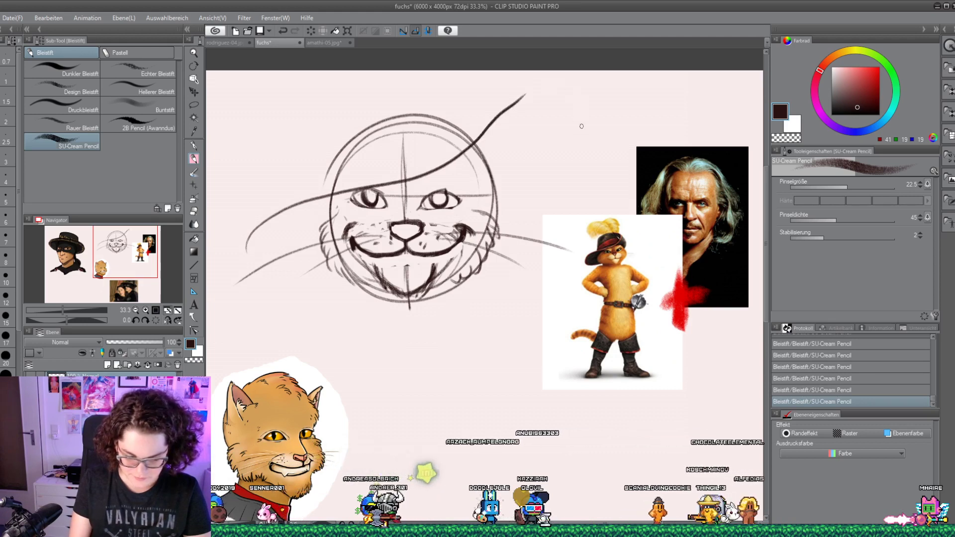
left_click(804, 388)
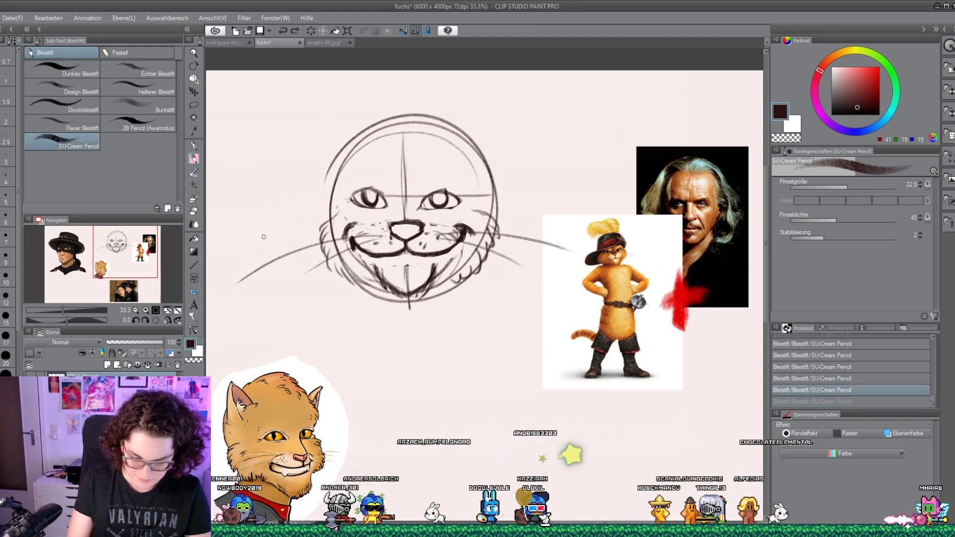
left_click_drag(416, 163, 488, 105)
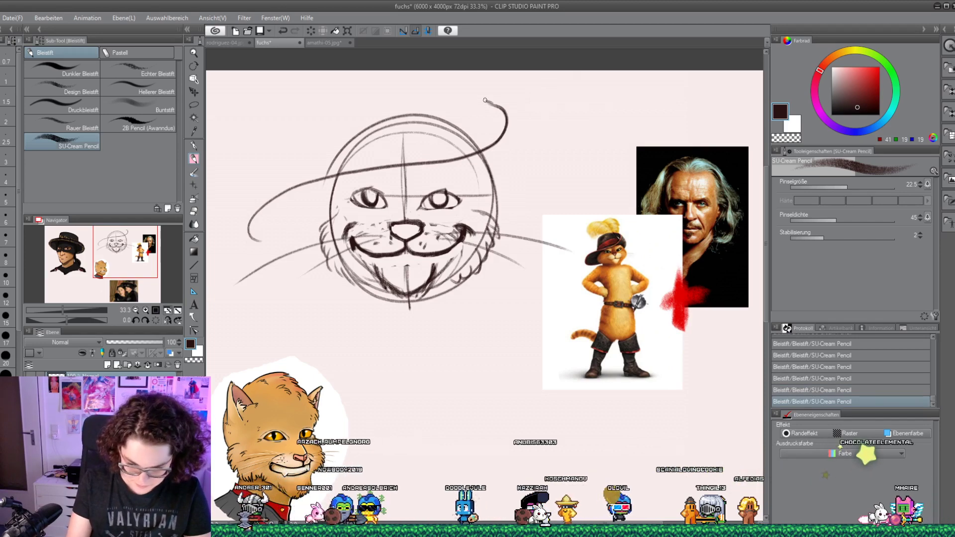
left_click_drag(510, 118, 530, 153)
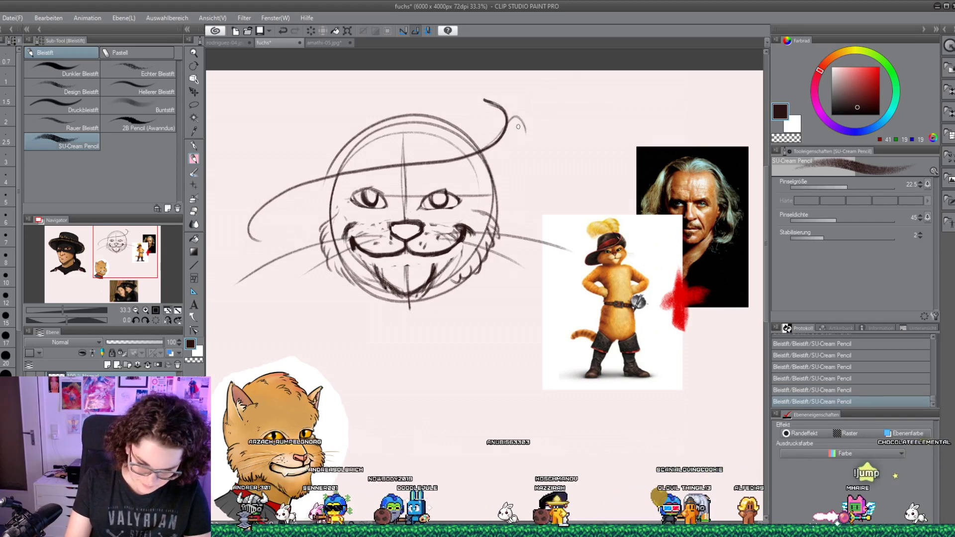
left_click_drag(517, 115, 520, 212)
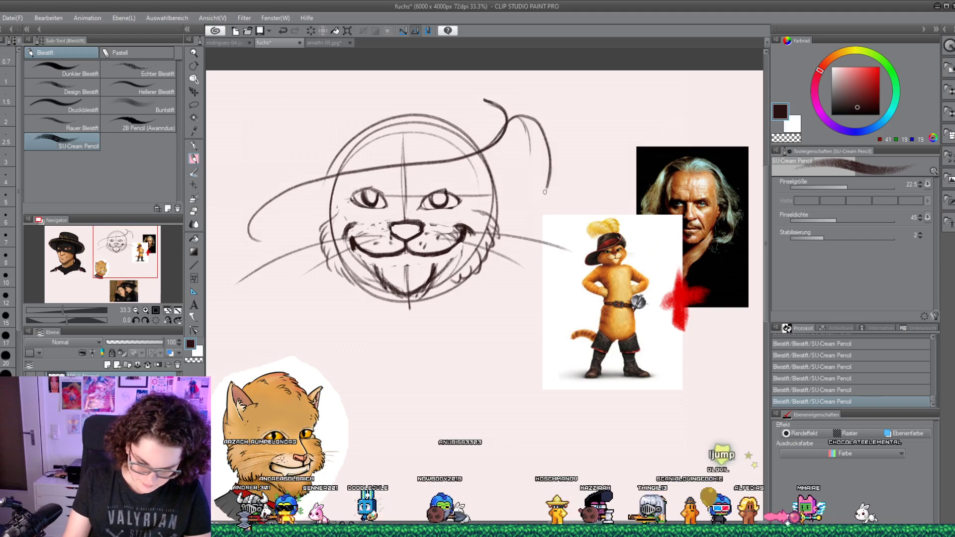
left_click_drag(247, 231, 338, 264)
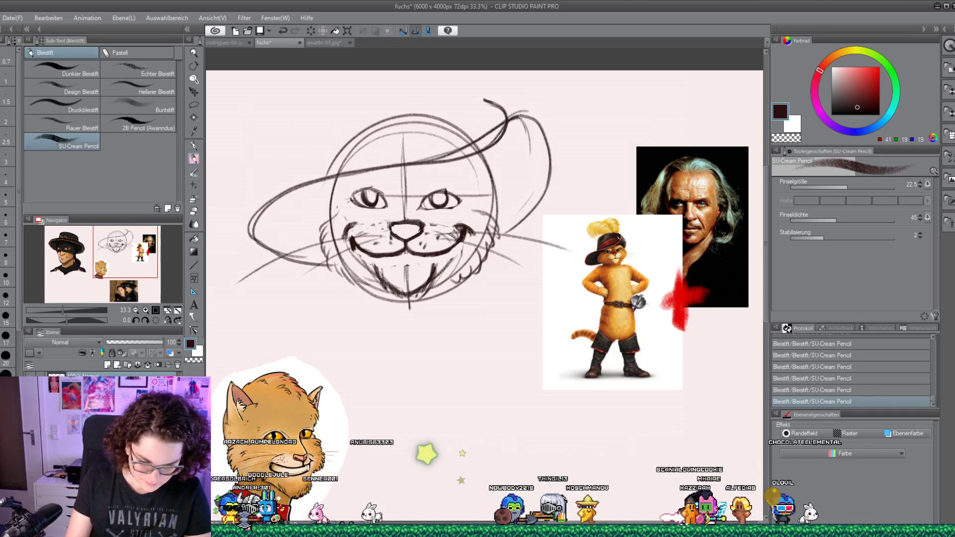
left_click_drag(521, 116, 553, 184)
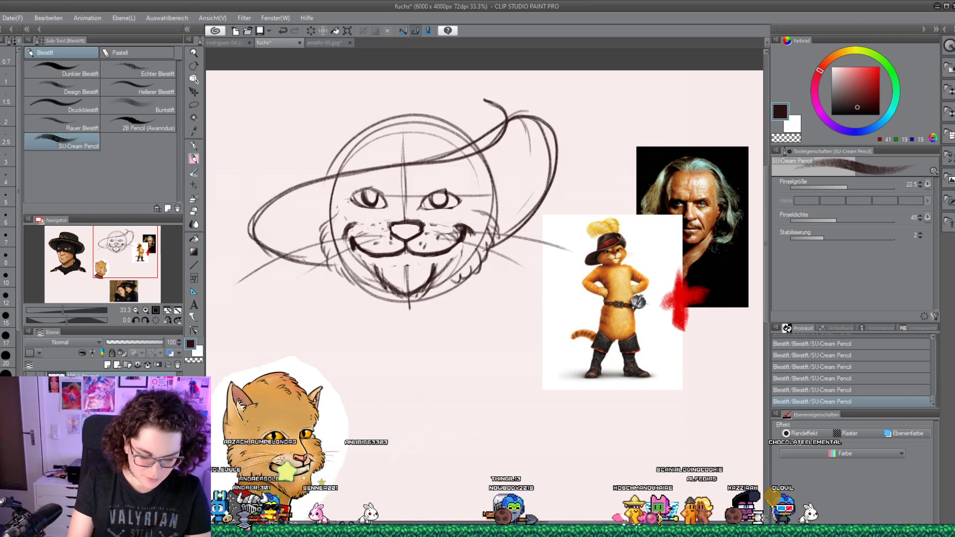
Erase the overlapping brim lines with the hard eraser and pencil in the head's sides and the upper muzzle line
left_click(194, 212)
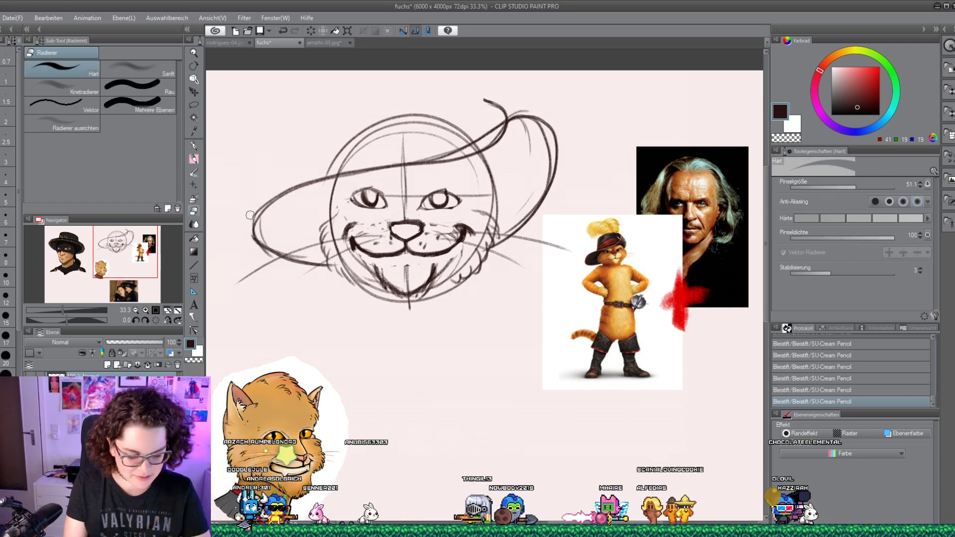
left_click_drag(485, 100, 504, 111)
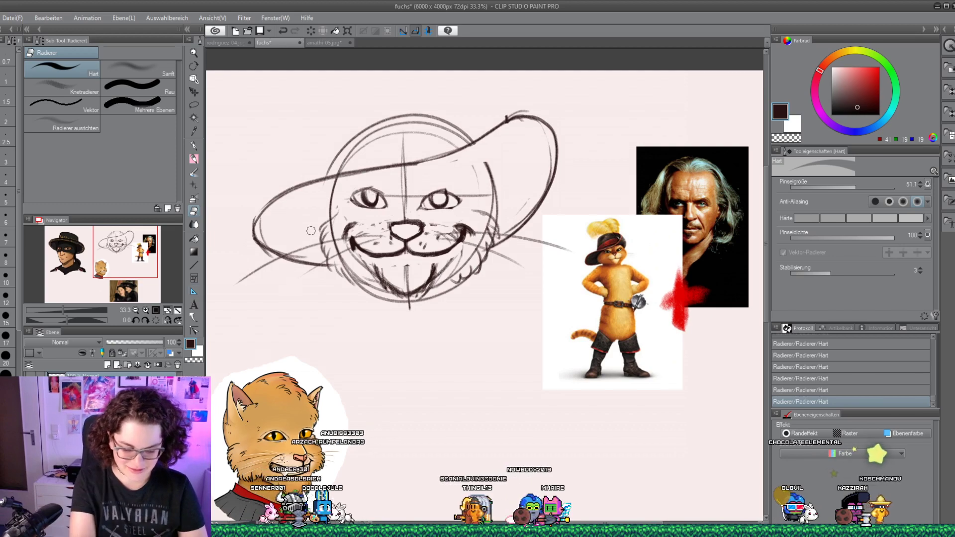
left_click(194, 241)
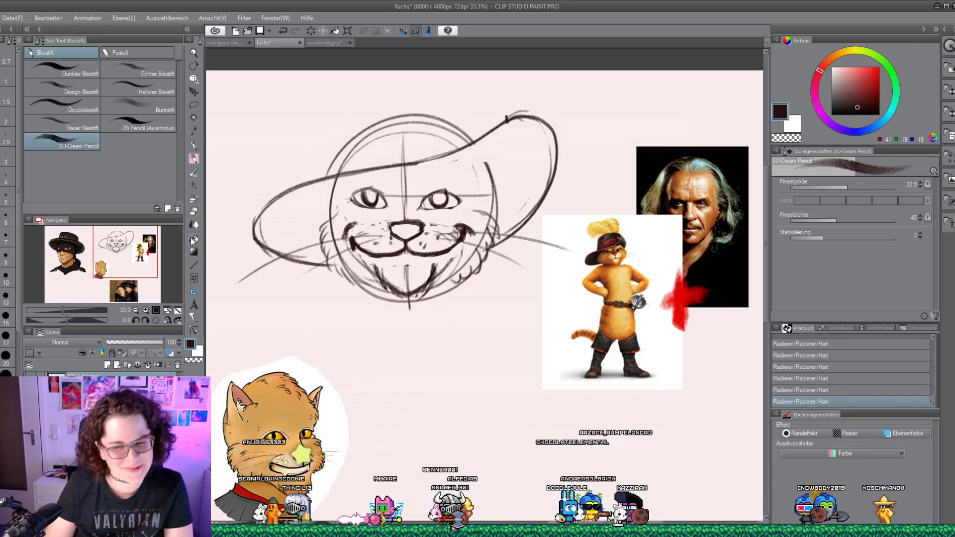
left_click_drag(422, 244, 431, 251)
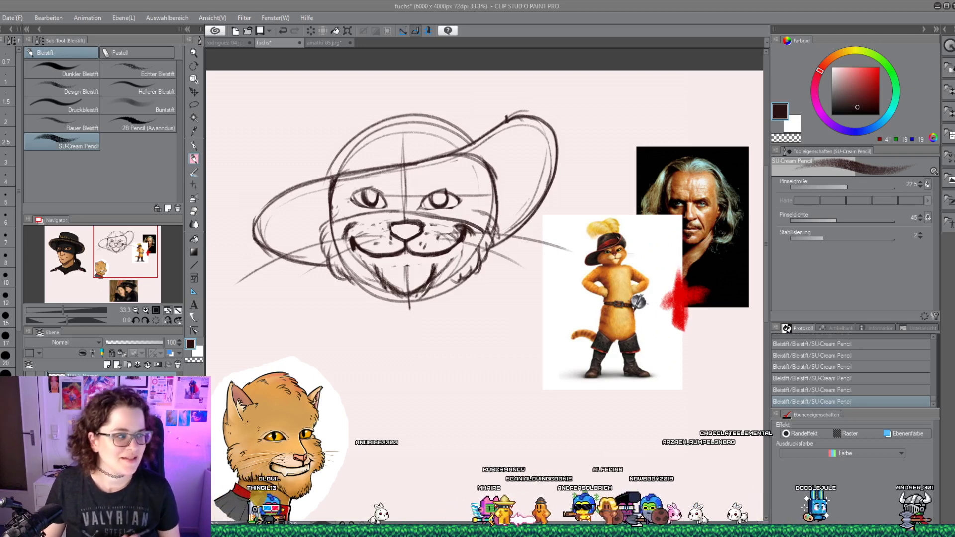
left_click(469, 4)
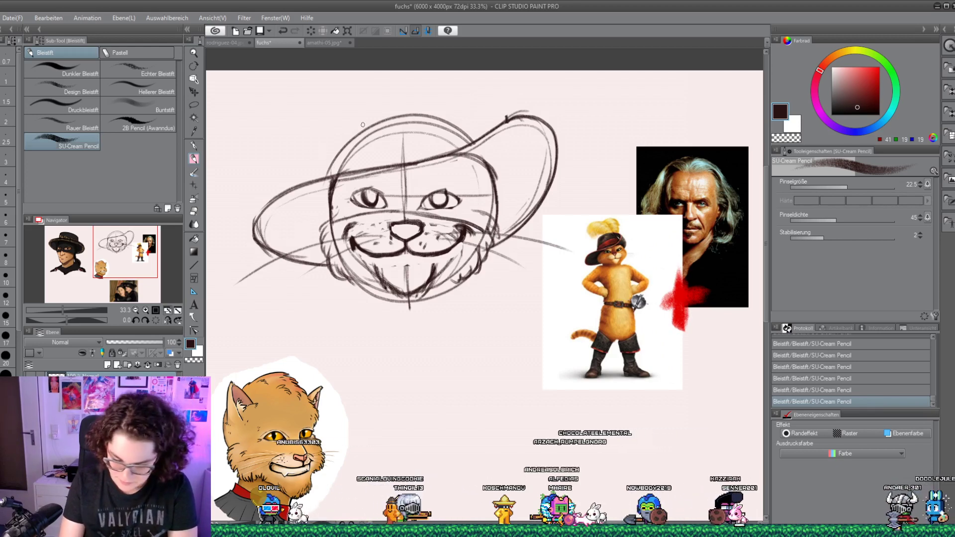
Sketch a tall hat crown with a band above the brim, and redraw its top edge with rounded corners
mouse_move(332, 128)
left_mouse_down()
mouse_move(329, 163)
mouse_move(328, 113)
left_mouse_up()
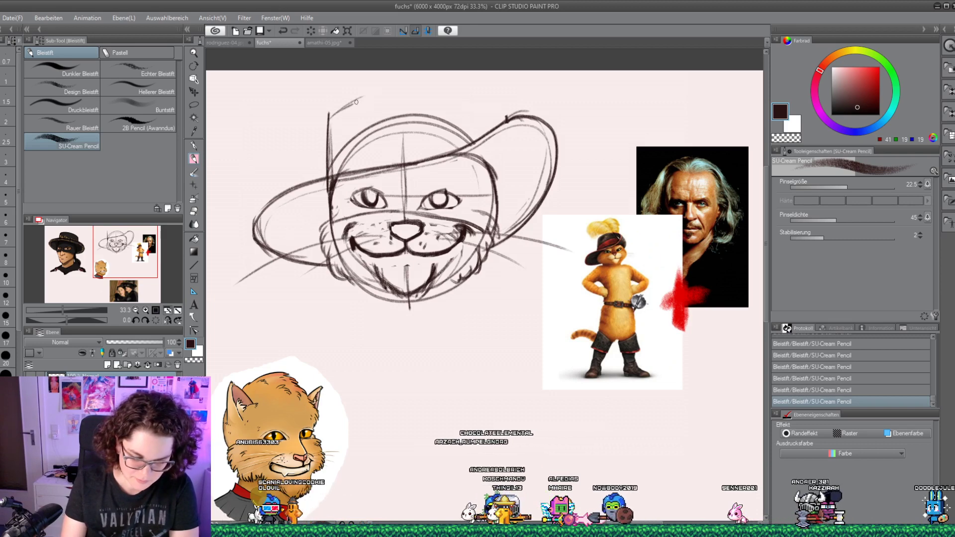
mouse_move(329, 110)
left_mouse_down()
mouse_move(433, 89)
mouse_move(471, 95)
mouse_move(460, 113)
mouse_move(475, 141)
left_mouse_up()
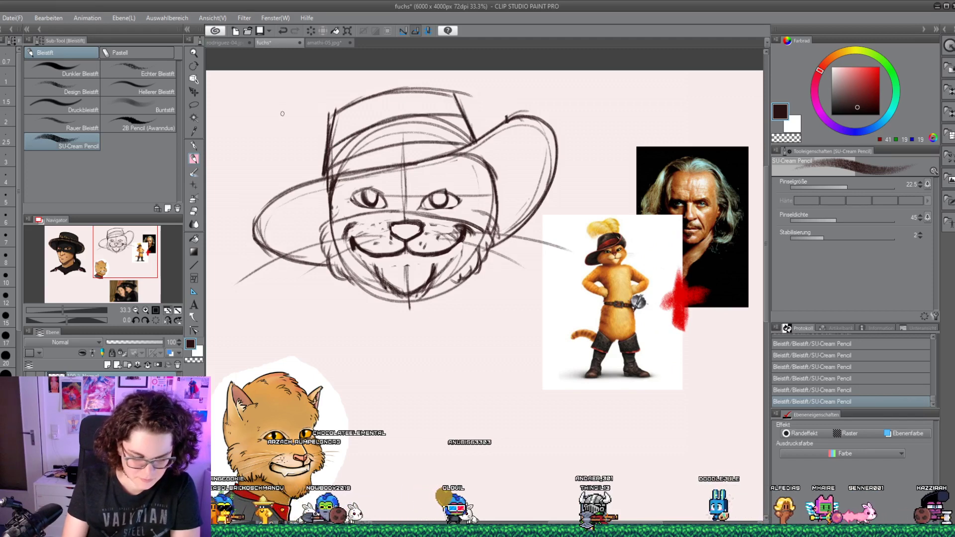
key("e")
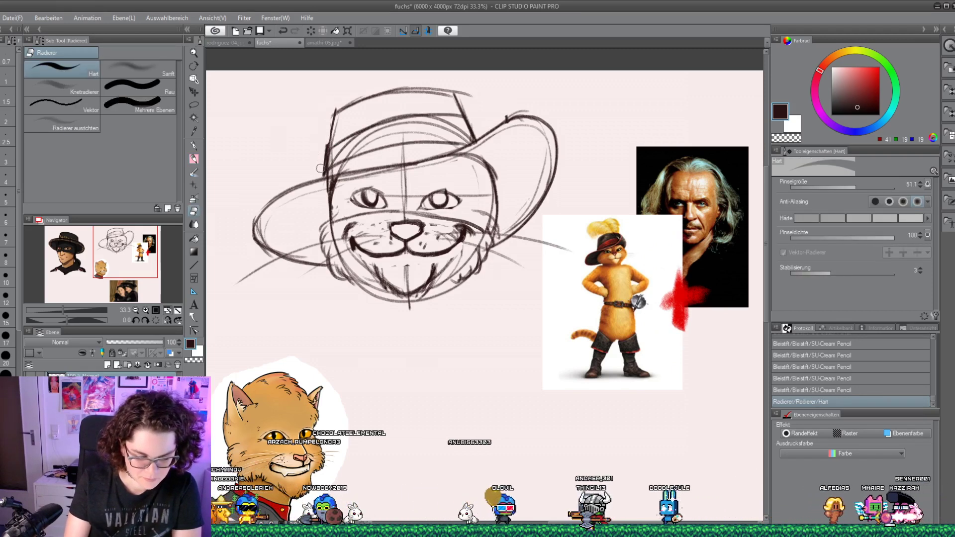
mouse_move(329, 124)
left_mouse_down()
mouse_move(415, 90)
mouse_move(448, 89)
mouse_move(335, 113)
mouse_move(465, 95)
mouse_move(288, 92)
left_mouse_up()
key("p")
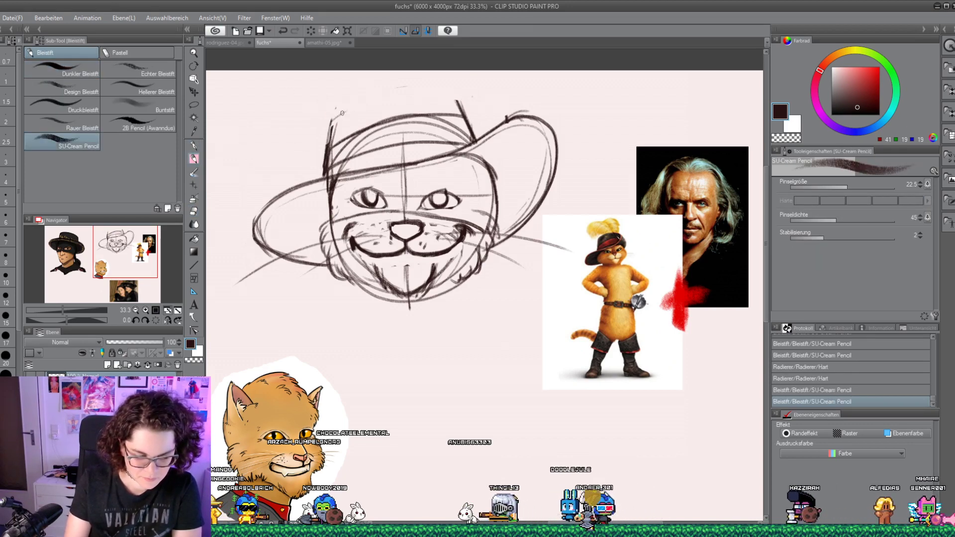
mouse_move(332, 127)
left_mouse_down()
mouse_move(371, 96)
mouse_move(417, 90)
mouse_move(458, 100)
left_mouse_up()
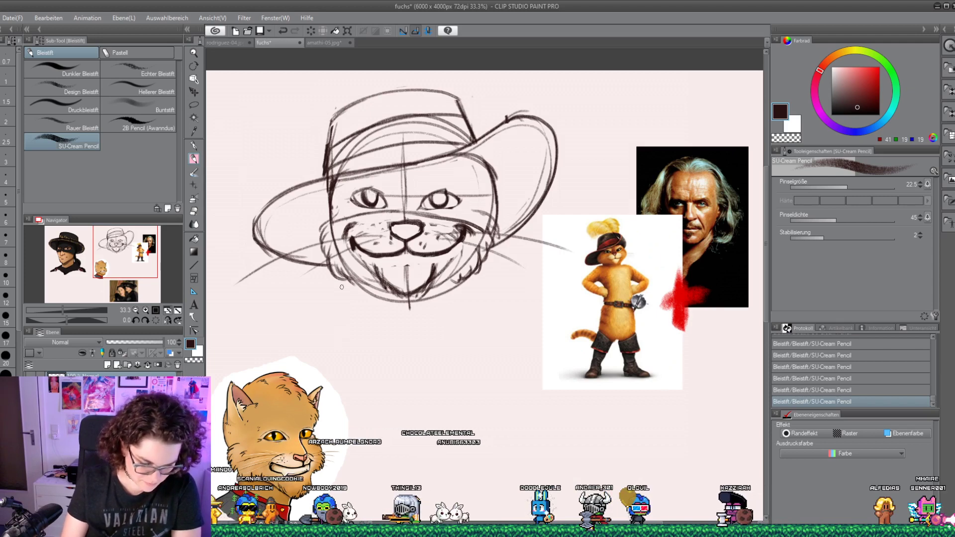
Sketch short neck lines below the cheeks and erase part of the left whiskers and the construction lines over the face
left_click_drag(350, 286, 324, 300)
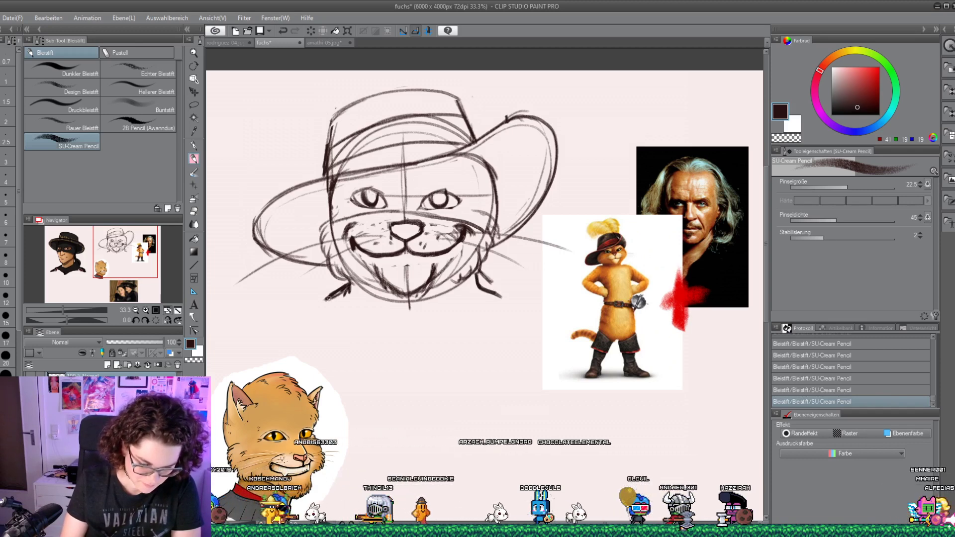
key("e")
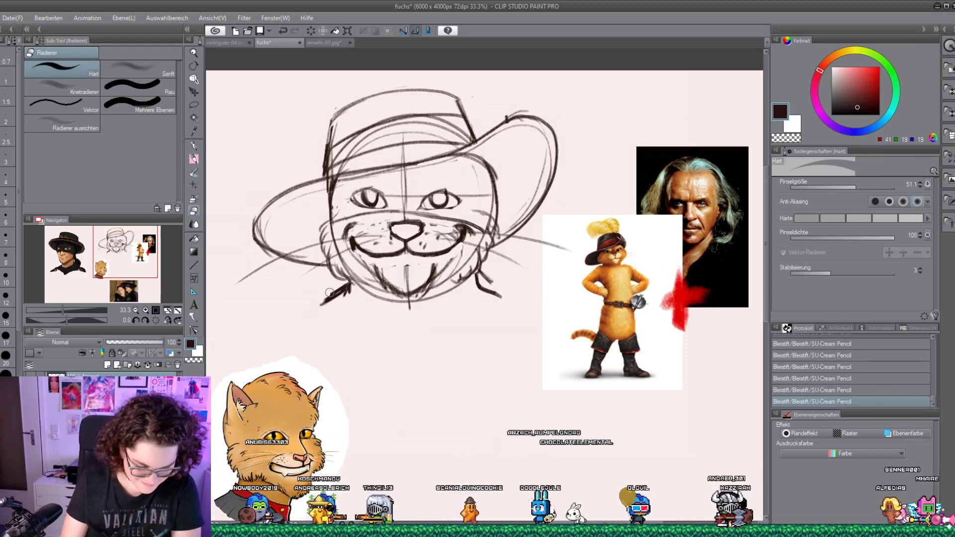
left_click_drag(299, 278, 236, 277)
mouse_move(259, 233)
left_mouse_down()
mouse_move(313, 193)
mouse_move(337, 194)
mouse_move(341, 220)
left_mouse_up()
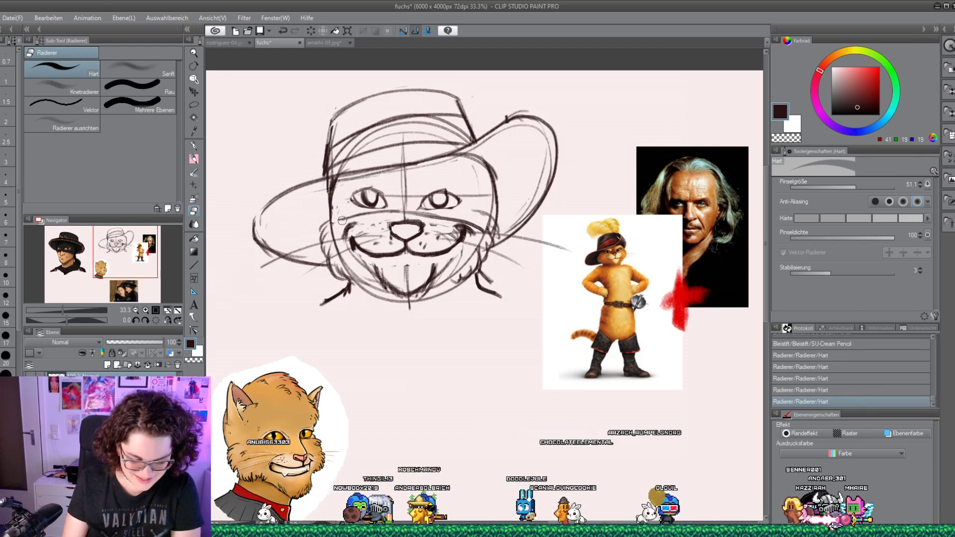
left_click_drag(470, 164, 462, 194)
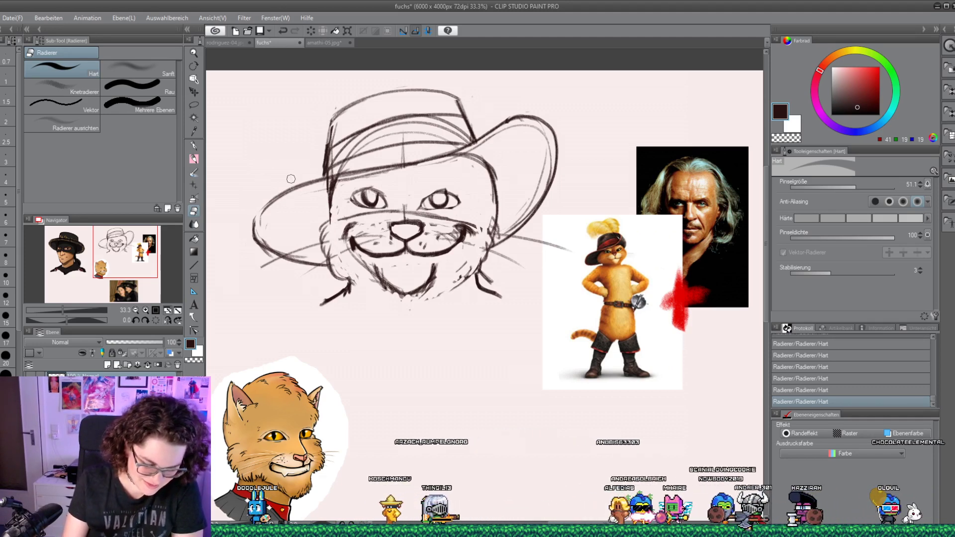
Draw shaggy fur strokes along both cheeks and the sides of the face with the SU-Cream Pencil
key("p")
left_click_drag(318, 219, 328, 234)
mouse_move(323, 229)
left_mouse_down()
mouse_move(332, 244)
mouse_move(337, 229)
left_mouse_up()
left_click_drag(316, 224, 326, 241)
left_click_drag(332, 209, 338, 213)
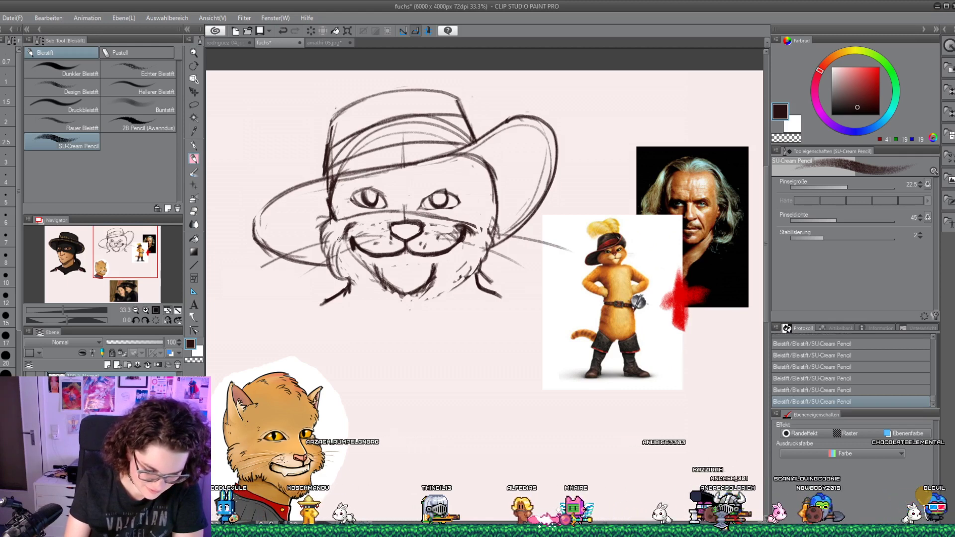
left_click_drag(490, 214, 483, 241)
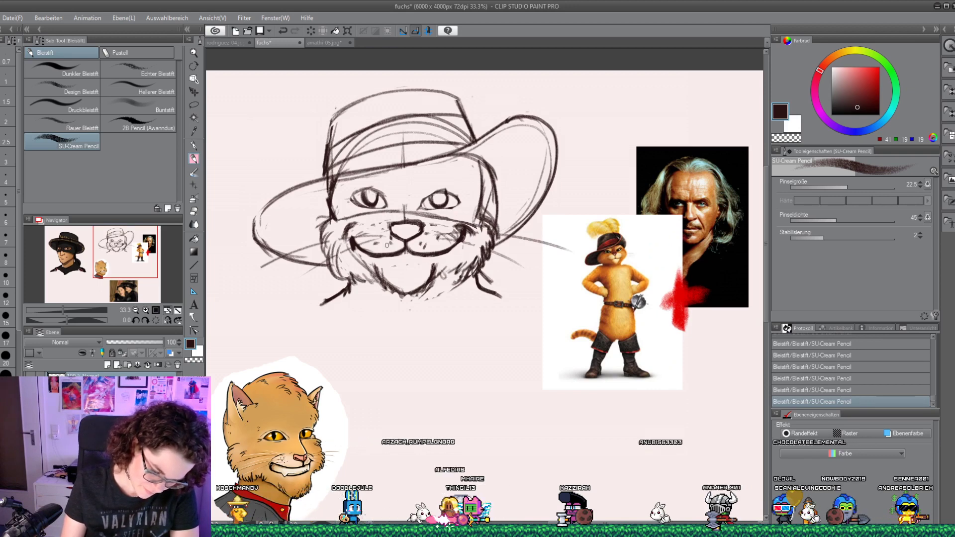
Erase the guide lines inside the hat and the right neck line, and rework the right side of the head outline
key("e")
mouse_move(459, 286)
left_mouse_down()
mouse_move(403, 311)
mouse_move(386, 274)
mouse_move(412, 284)
left_mouse_up()
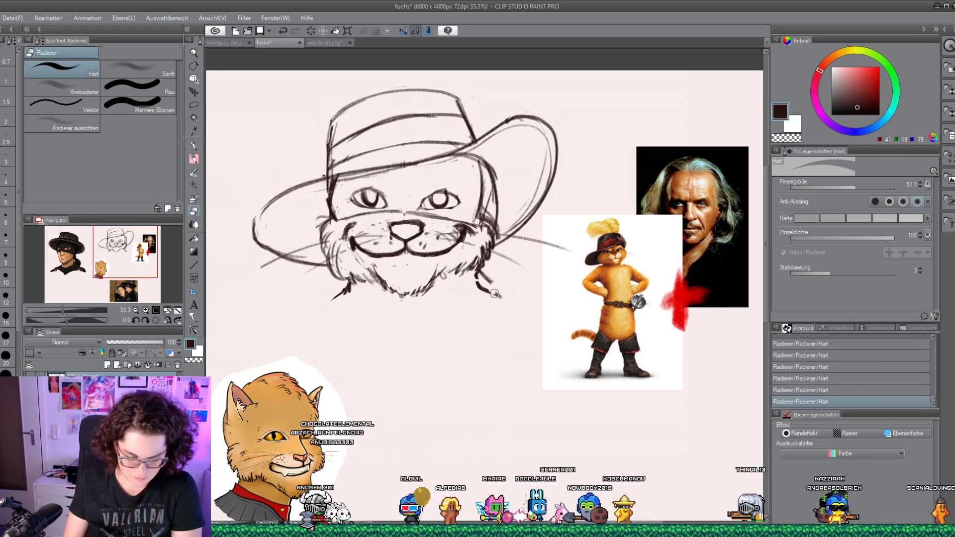
left_click_drag(478, 284, 499, 297)
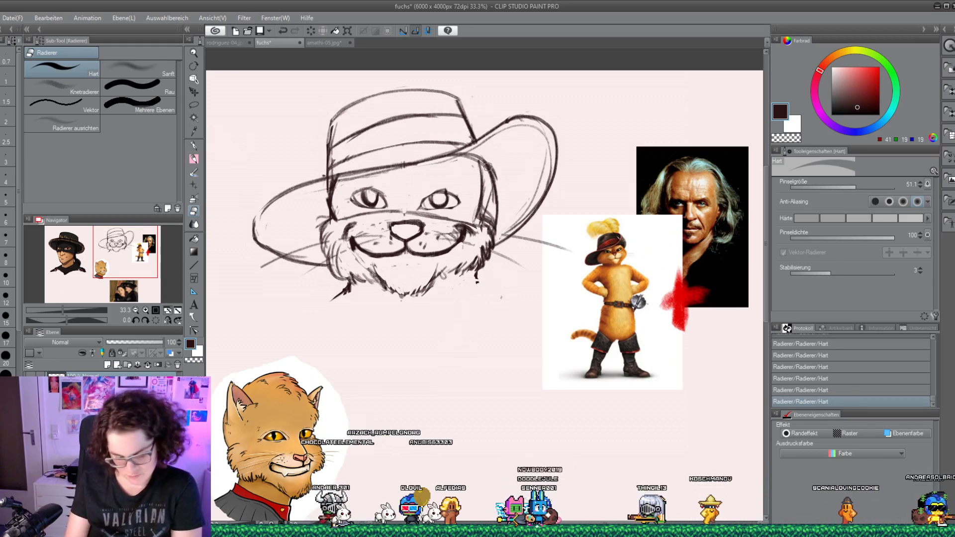
left_click_drag(484, 215, 493, 172)
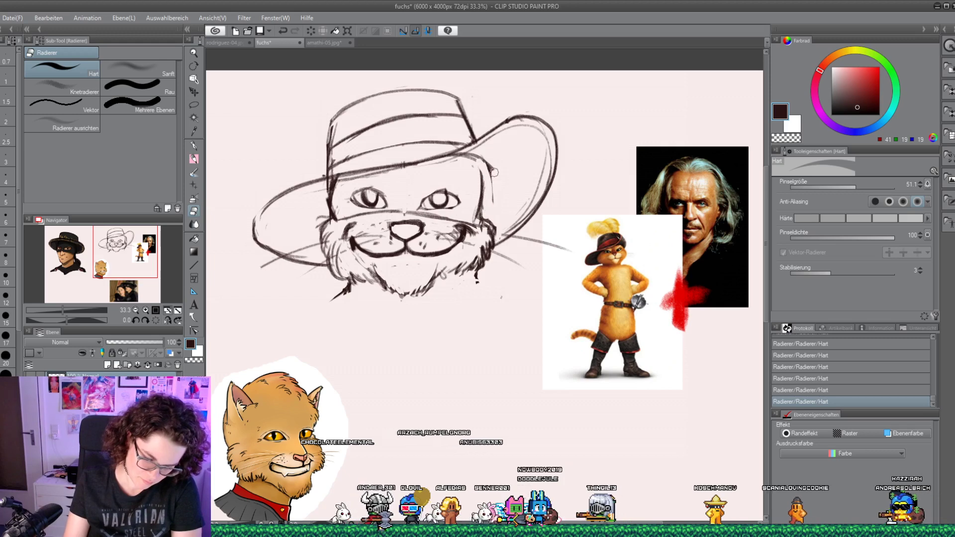
key("p")
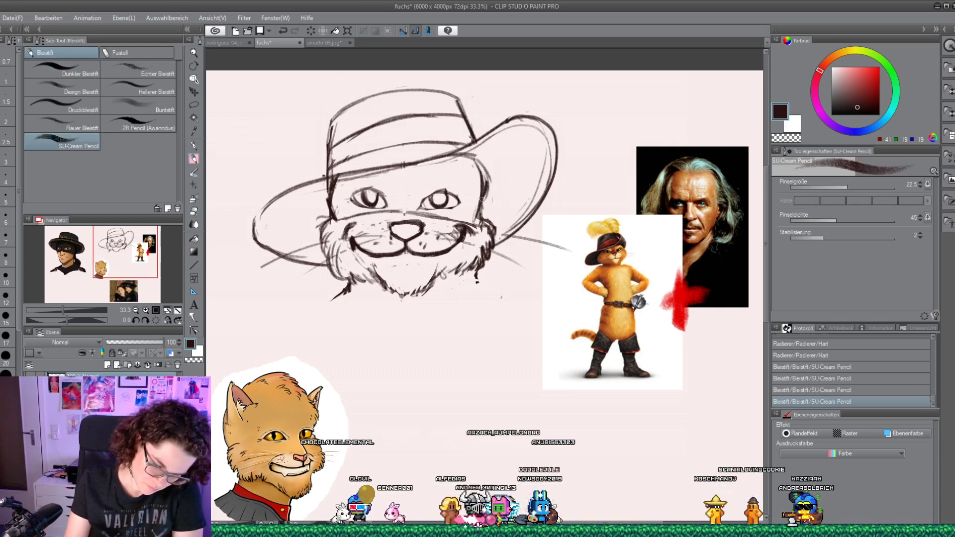
Add a new raster layer and pick the dark grey 32, 32, 32 from the masked figure for the cat's hat
left_click(108, 364)
left_click(70, 249)
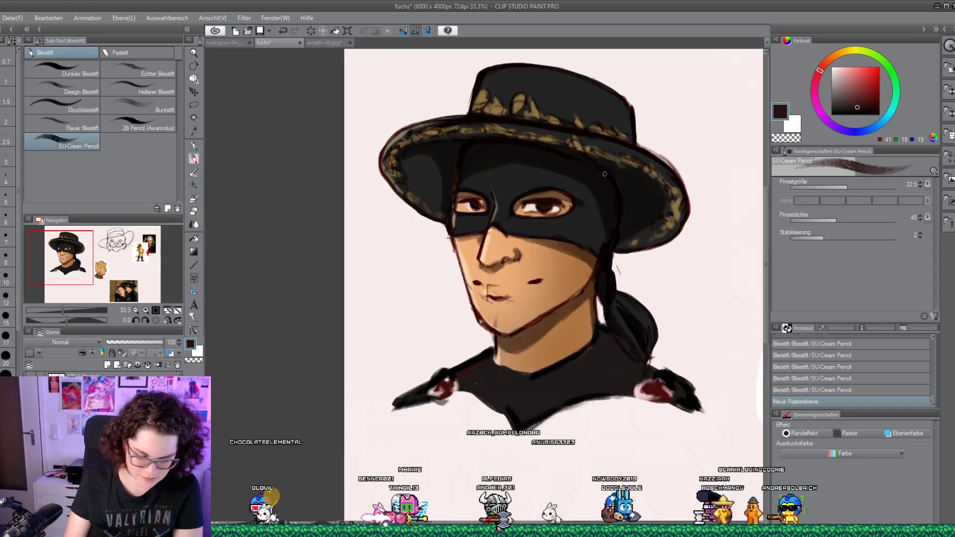
left_click_drag(69, 249, 92, 259)
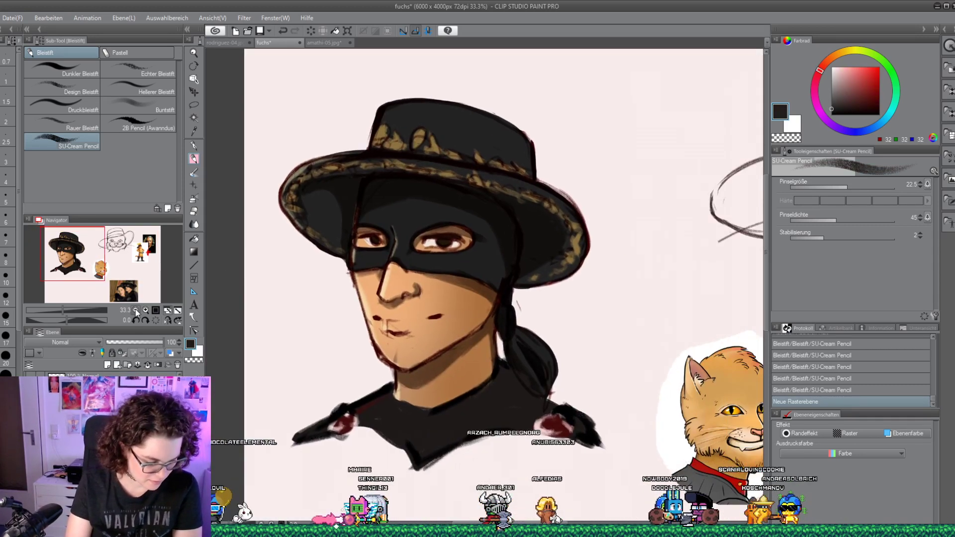
scroll(92, 259, "down", 1)
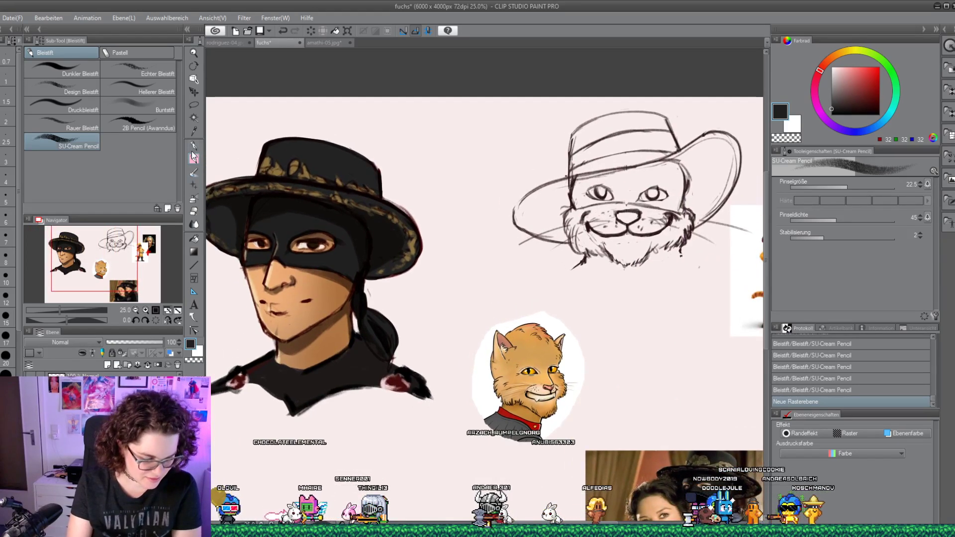
left_click_drag(135, 257, 140, 260)
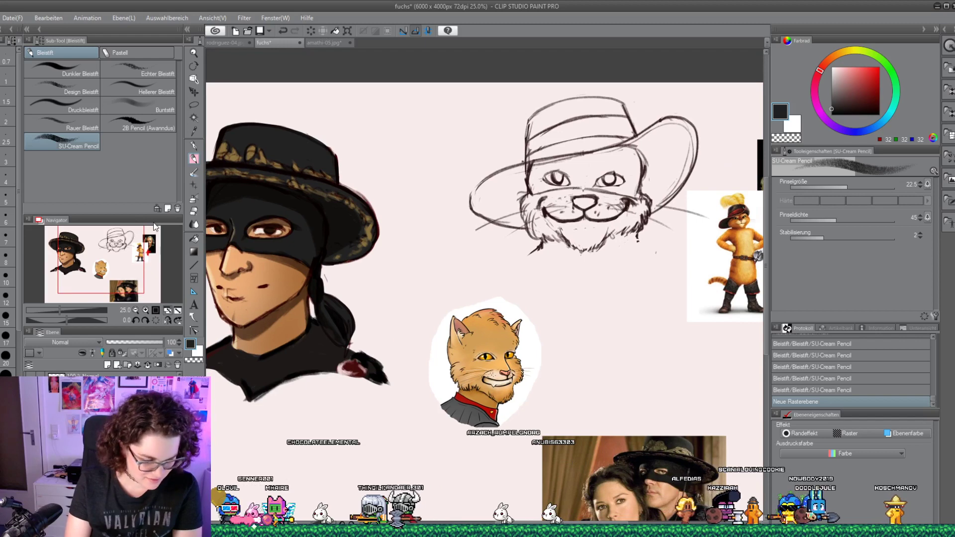
Fill the brim and crown of the cat's hat with the dark grey using the G-Pen, and paint its band dark red
left_click(194, 144)
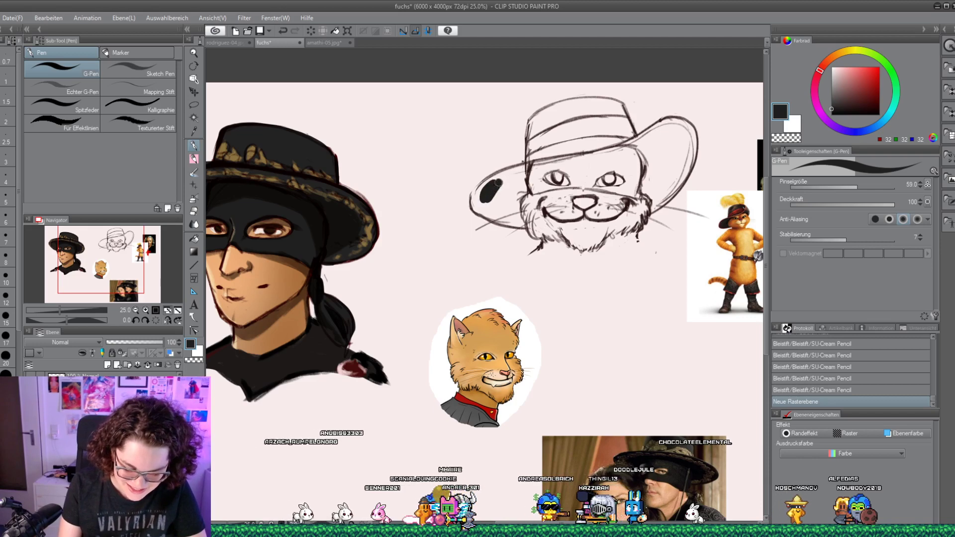
mouse_move(487, 192)
left_mouse_down()
mouse_move(504, 204)
mouse_move(519, 195)
mouse_move(524, 169)
mouse_move(480, 208)
mouse_move(483, 186)
mouse_move(474, 200)
mouse_move(498, 176)
mouse_move(556, 159)
left_mouse_up()
left_click_drag(636, 145, 679, 166)
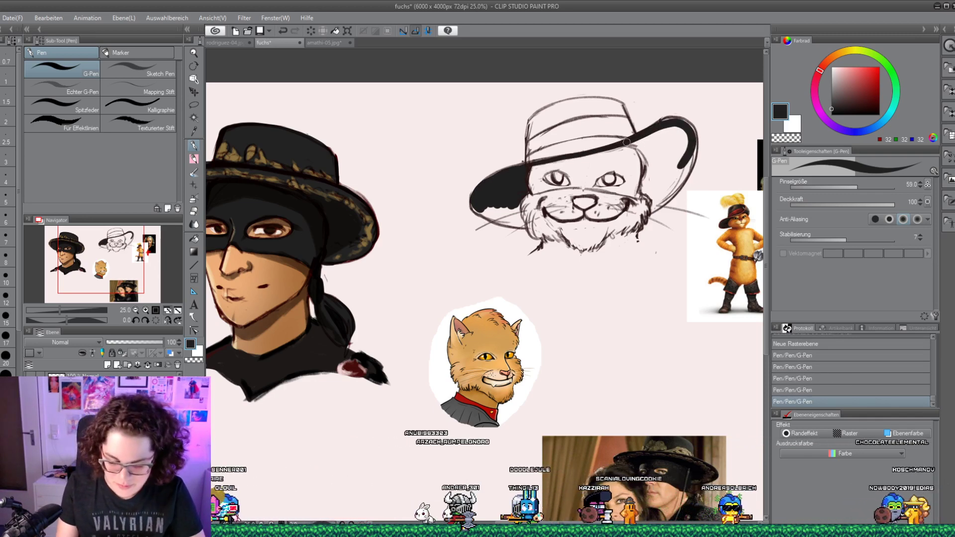
left_click_drag(631, 152, 640, 149)
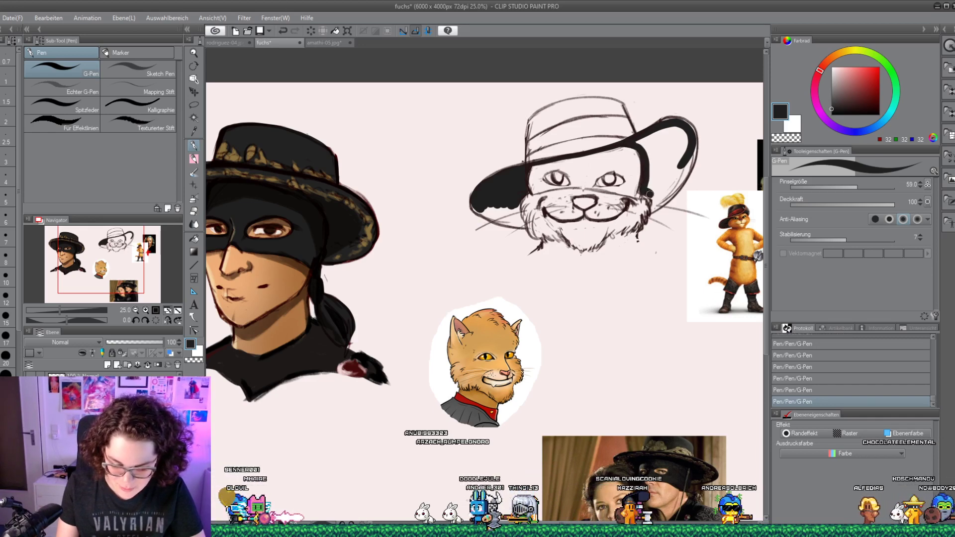
mouse_move(645, 190)
left_mouse_down()
mouse_move(658, 204)
mouse_move(693, 142)
mouse_move(679, 121)
mouse_move(651, 133)
left_mouse_up()
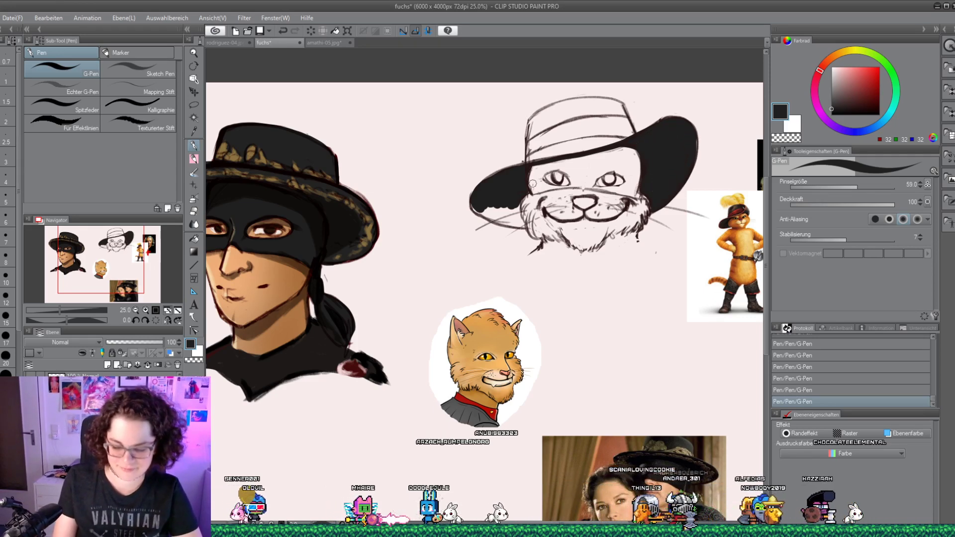
mouse_move(475, 181)
left_mouse_down()
mouse_move(489, 214)
mouse_move(474, 209)
mouse_move(508, 220)
left_mouse_up()
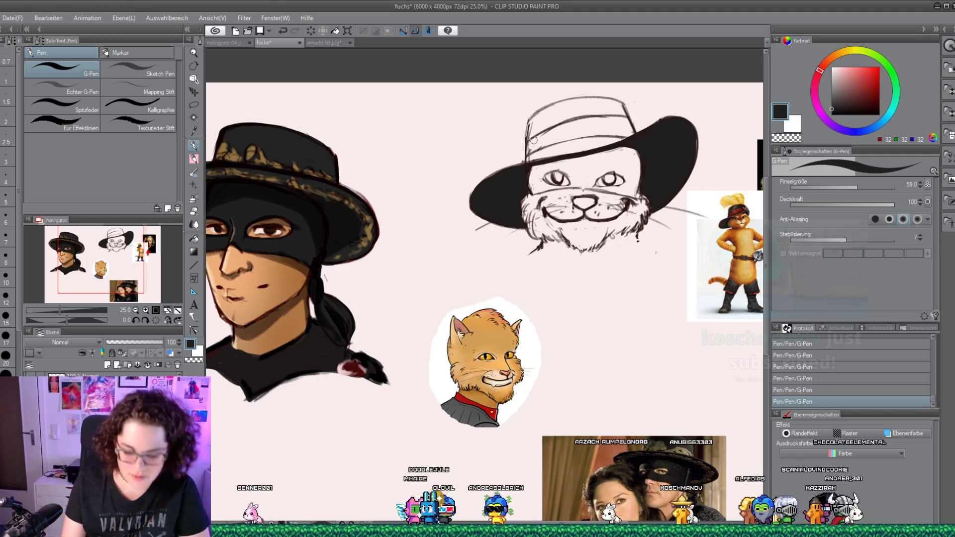
mouse_move(529, 140)
left_mouse_down()
mouse_move(579, 144)
mouse_move(538, 151)
mouse_move(538, 117)
mouse_move(530, 142)
mouse_move(528, 130)
mouse_move(544, 110)
mouse_move(573, 101)
mouse_move(619, 105)
mouse_move(555, 113)
mouse_move(597, 124)
mouse_move(620, 111)
mouse_move(612, 133)
left_mouse_up()
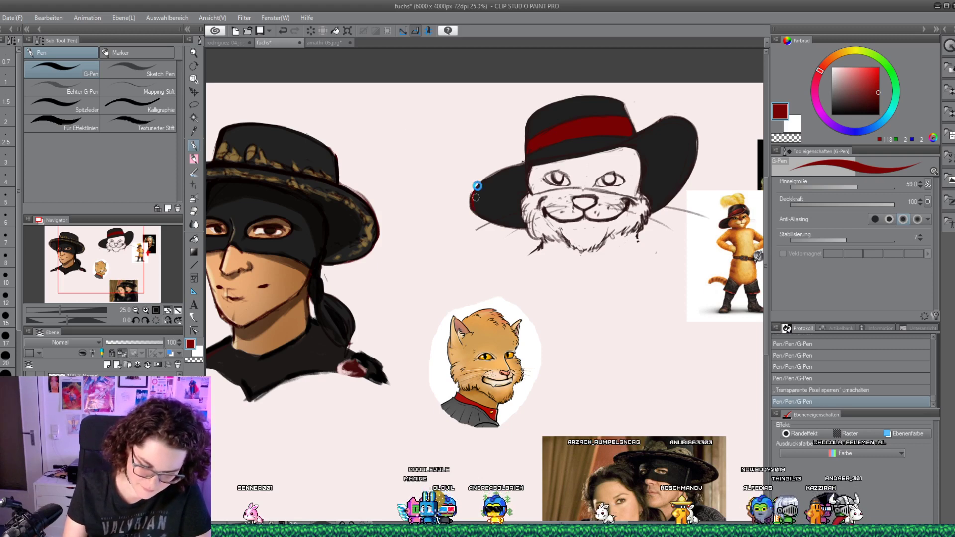
Edge both sides of the hat's brim with dark red (118, 2, 2) lines
left_click_drag(476, 189, 524, 163)
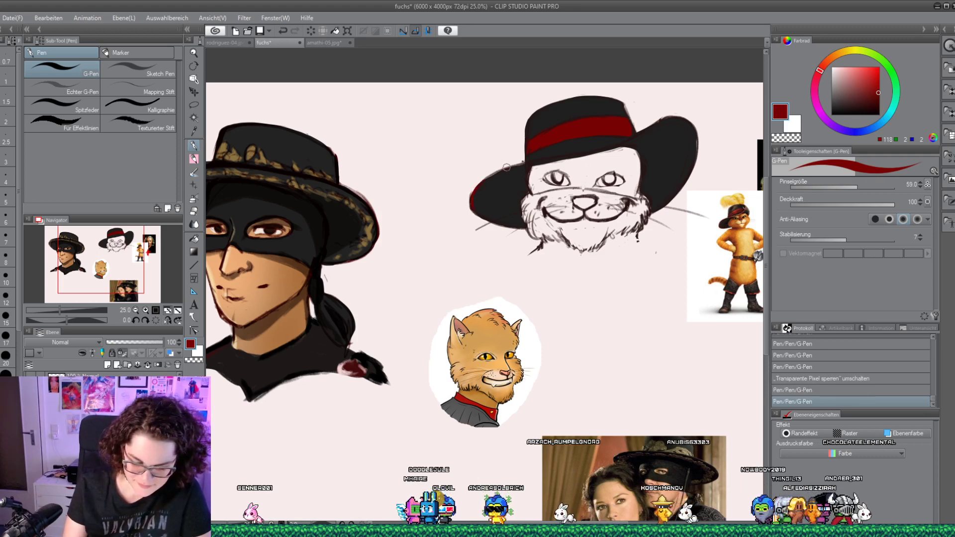
mouse_move(659, 118)
left_mouse_down()
mouse_move(691, 127)
mouse_move(690, 161)
mouse_move(661, 203)
left_mouse_up()
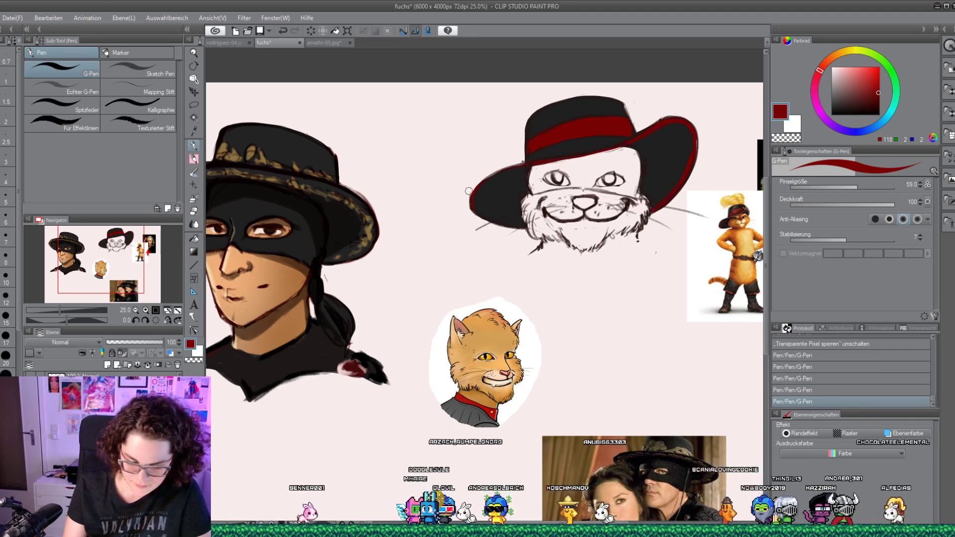
left_click_drag(520, 164, 488, 176)
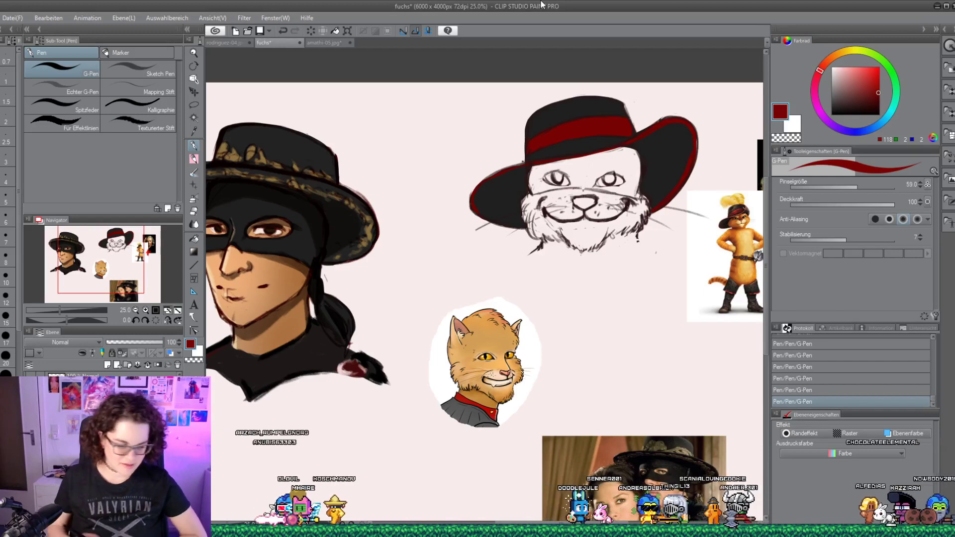
Pick the fur orange 211, 159, 85 from the small cat reference and fill the hatted cat's face and neck on a new raster layer
left_click_drag(134, 277, 145, 280)
left_click(393, 318, "alt")
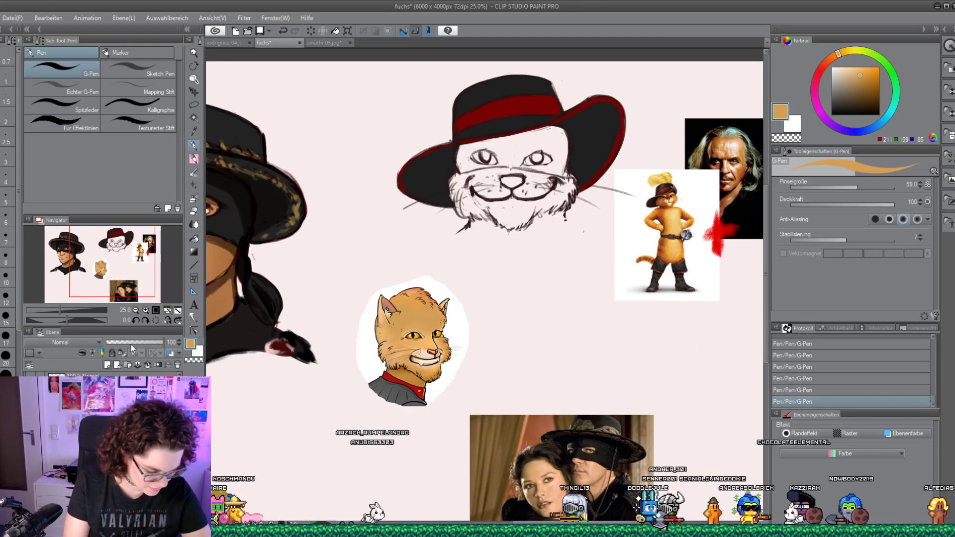
left_click(108, 365)
mouse_move(475, 145)
left_mouse_down()
mouse_move(466, 180)
mouse_move(497, 184)
mouse_move(512, 139)
left_mouse_up()
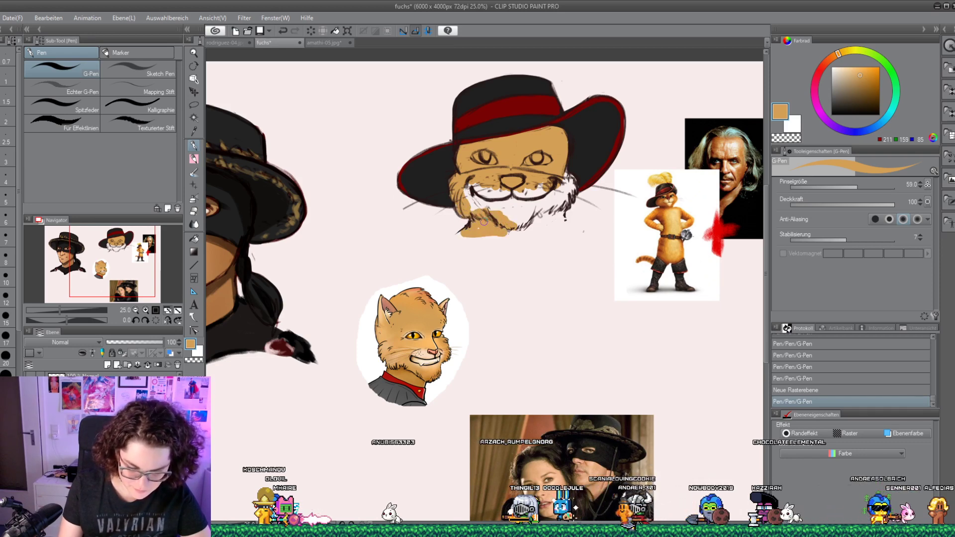
mouse_move(536, 233)
left_mouse_down()
mouse_move(567, 199)
mouse_move(562, 214)
mouse_move(570, 187)
mouse_move(547, 209)
mouse_move(485, 214)
mouse_move(470, 191)
left_mouse_up()
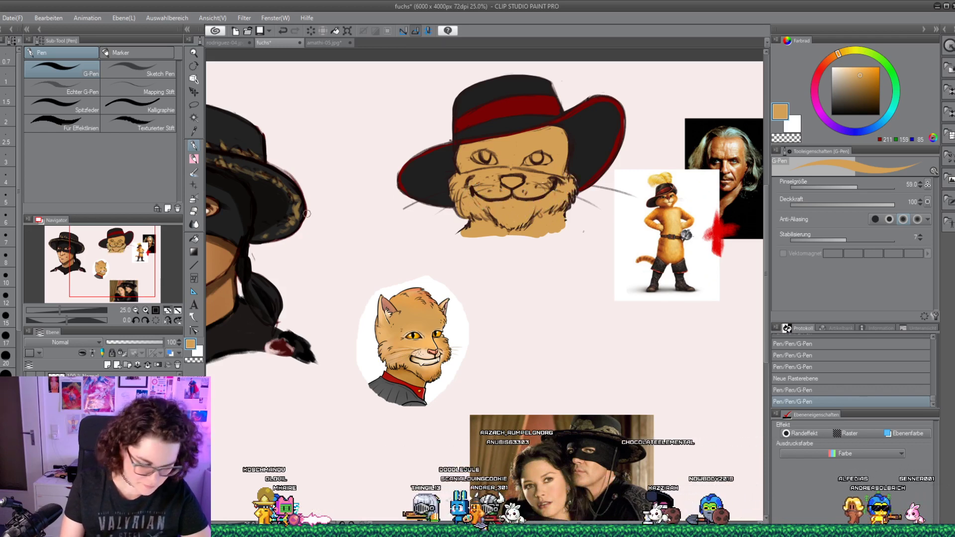
Paint a dark grey (32, 32, 32) mask across the cat's forehead and eyes on a new raster layer
left_click(108, 365)
left_click(461, 149, "alt")
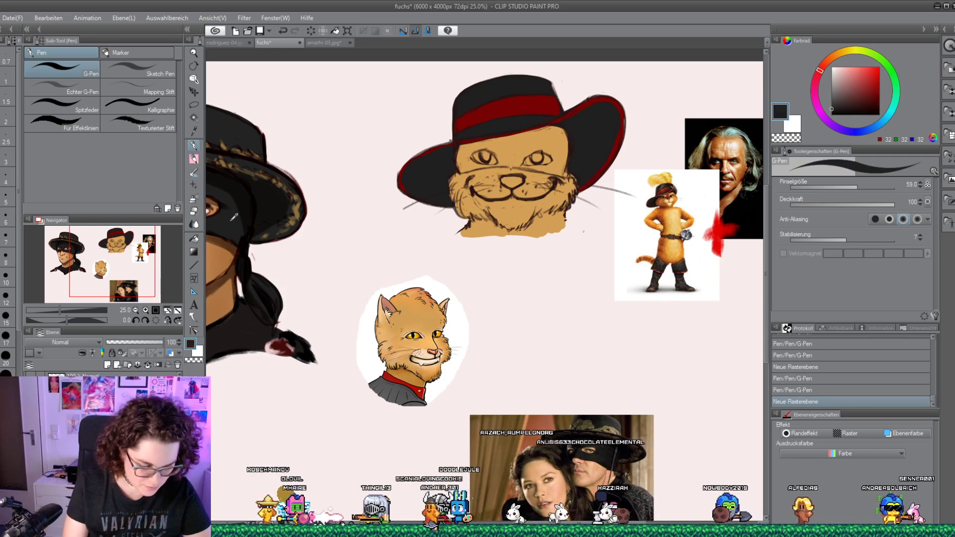
mouse_move(462, 150)
left_mouse_down()
mouse_move(485, 143)
mouse_move(466, 169)
mouse_move(517, 147)
left_mouse_up()
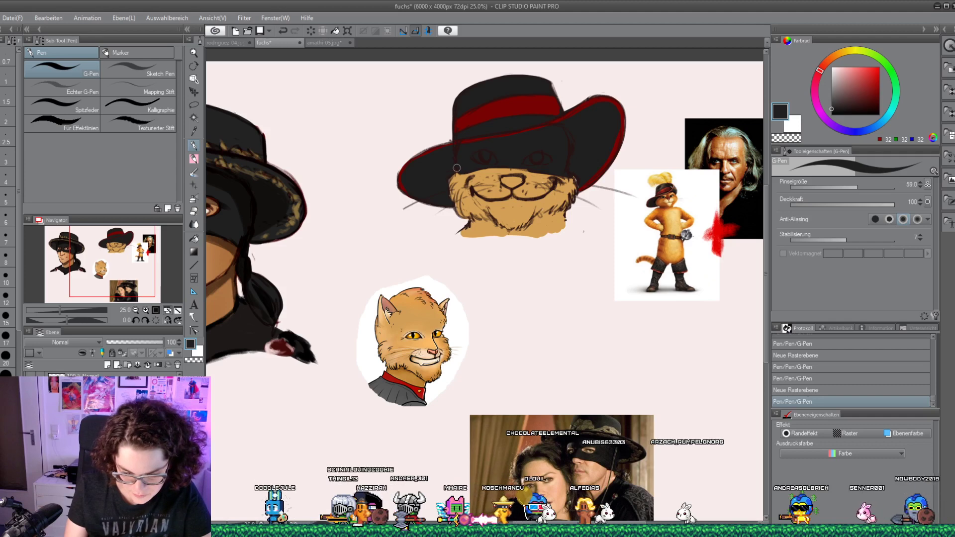
left_click_drag(556, 171, 575, 172)
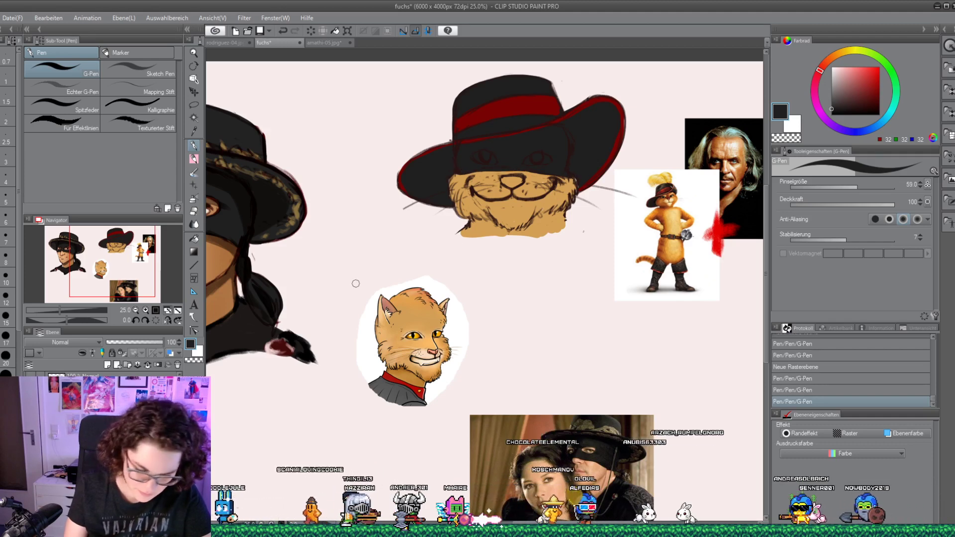
Outline the mask's two eye openings with the SU-Cream Pencil in near-black and erase the mask inside them with the hard eraser
left_click(194, 158)
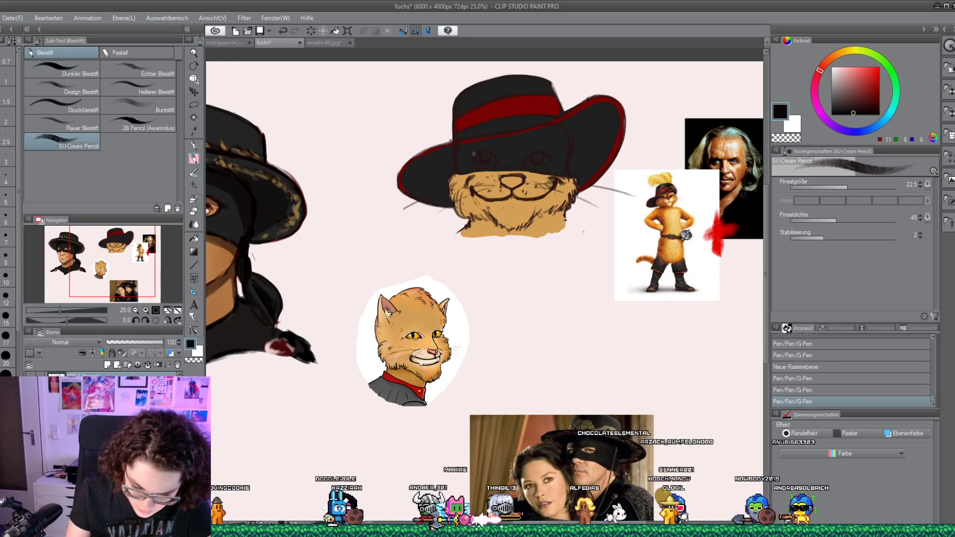
left_click_drag(494, 149, 477, 157)
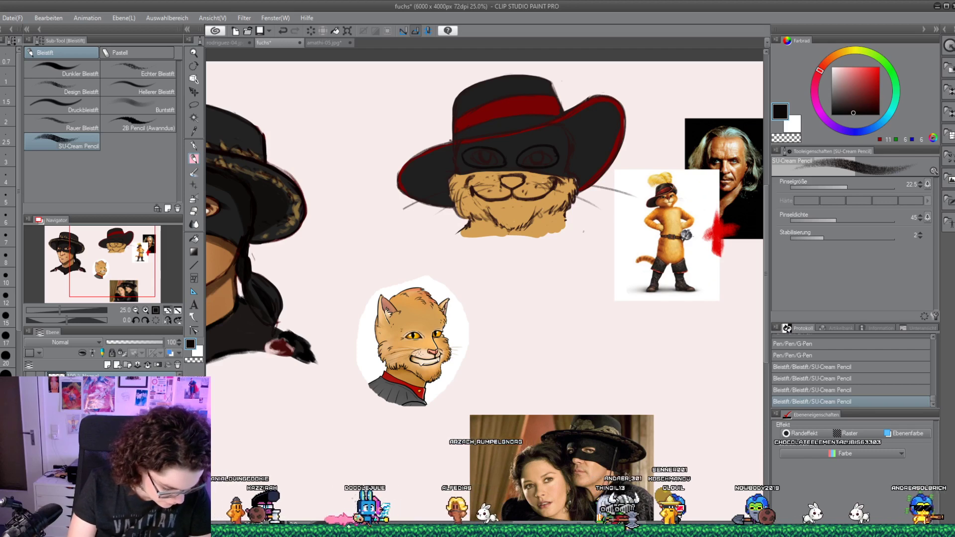
key("e")
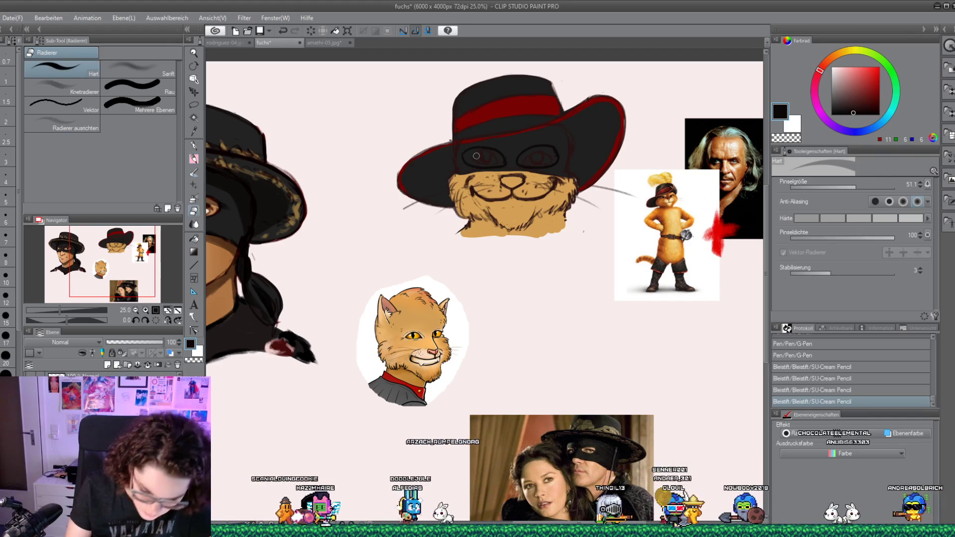
mouse_move(472, 157)
left_mouse_down()
mouse_move(551, 158)
mouse_move(542, 157)
left_mouse_up()
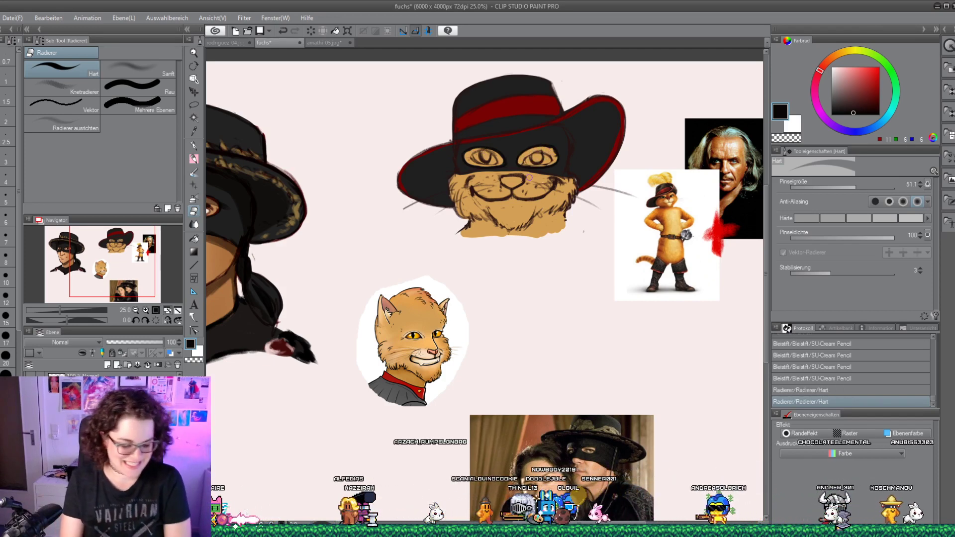
left_click(194, 145)
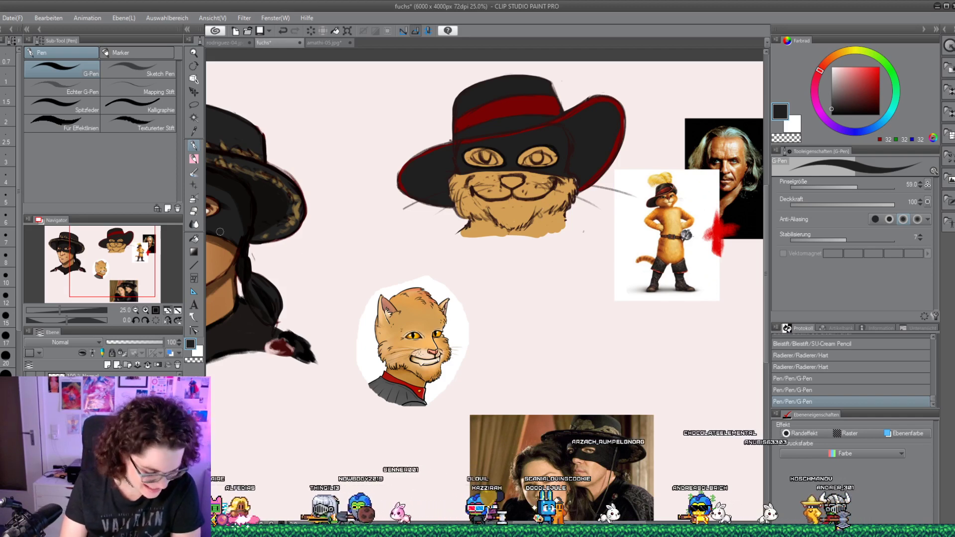
left_click(419, 334, "alt")
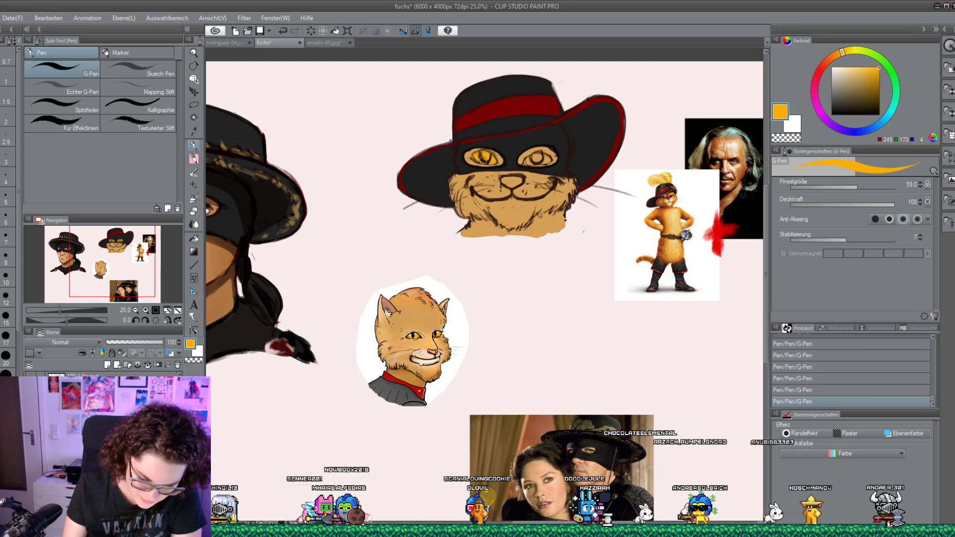
left_click(808, 378)
Lock the transparent pixels of the fur layer and brush a lighter orange (236, 177, 105) over the face and neck with the soft Airbrush
left_click(490, 185, "alt")
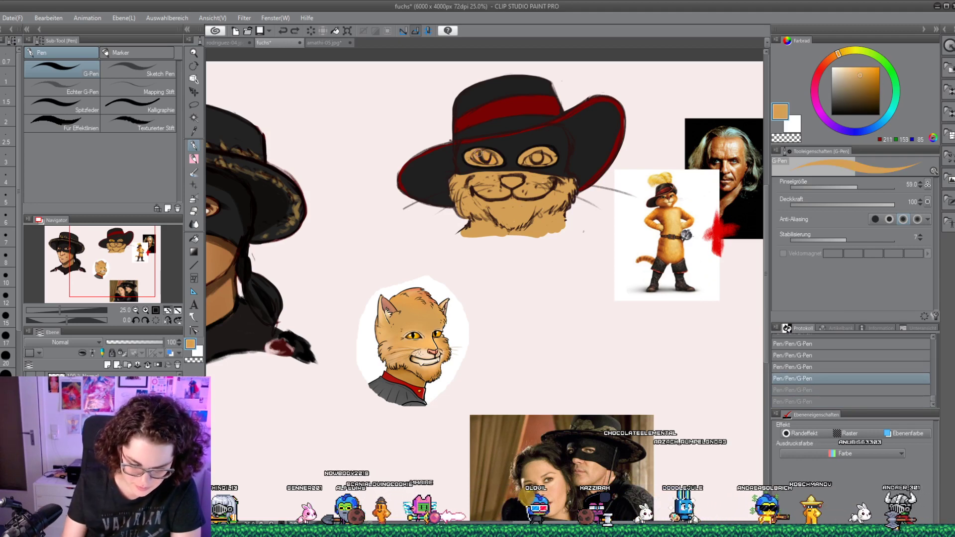
left_click_drag(475, 153, 494, 158)
left_click(122, 353)
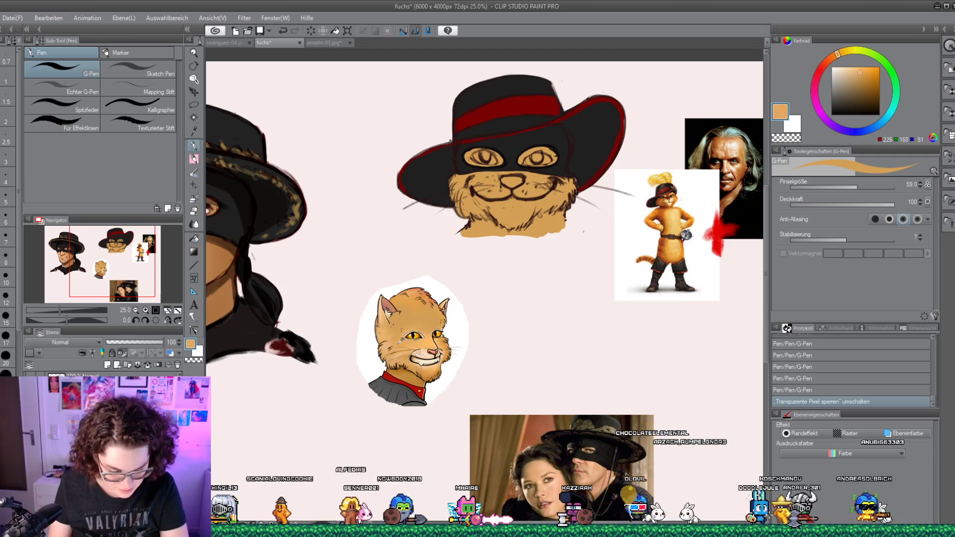
left_click(854, 72)
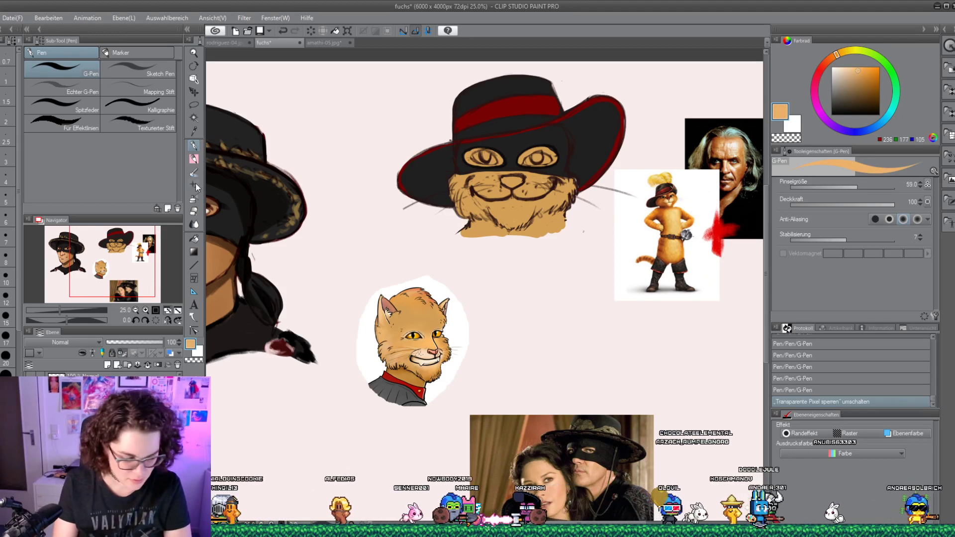
left_click(194, 197)
left_click_drag(557, 204, 575, 194)
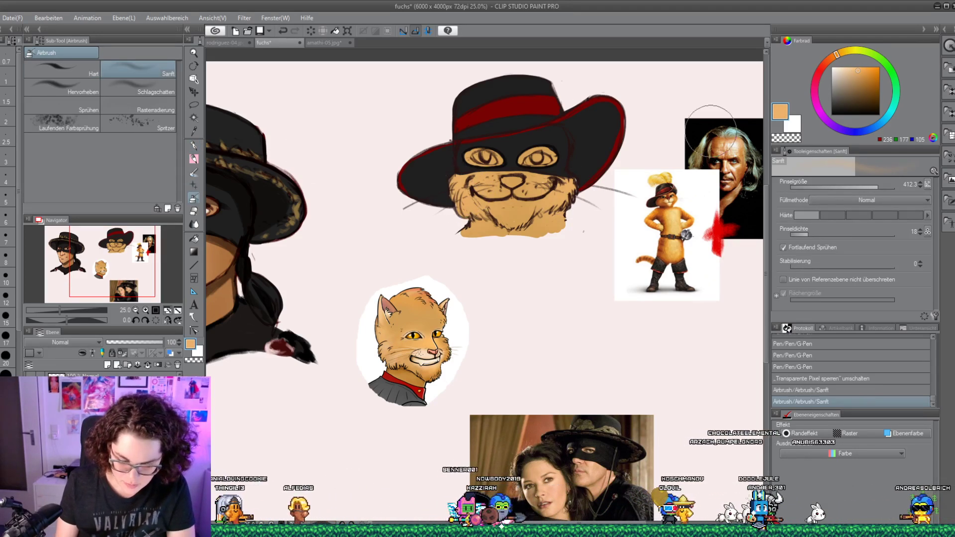
mouse_move(528, 159)
left_mouse_down()
mouse_move(506, 163)
mouse_move(528, 233)
mouse_move(479, 228)
mouse_move(512, 244)
left_mouse_up()
Airbrush pale peach highlights (255, 209, 154) on the muzzle and cheeks, and shade the neck and face edge with brown
left_click(849, 67)
left_click_drag(472, 167, 493, 196)
left_click_drag(542, 164, 587, 194)
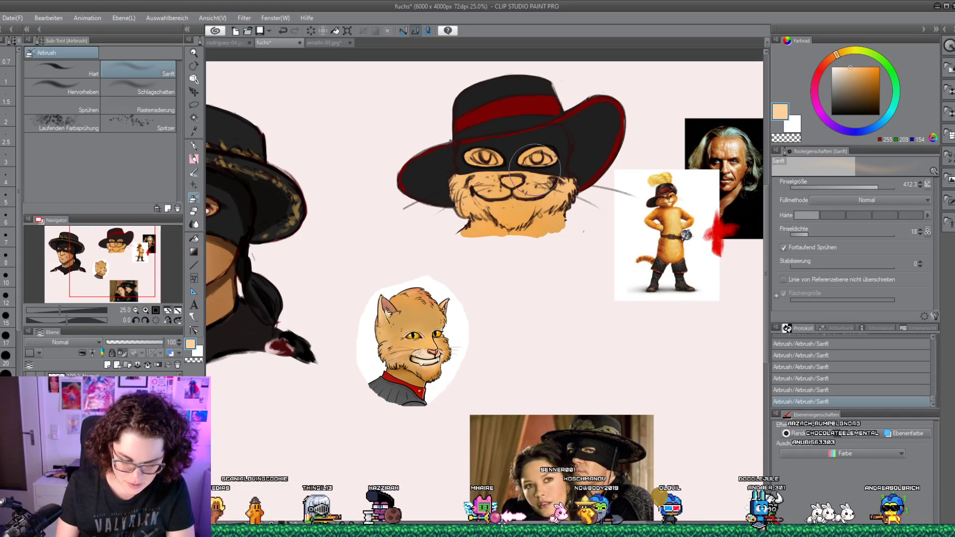
left_click(868, 87)
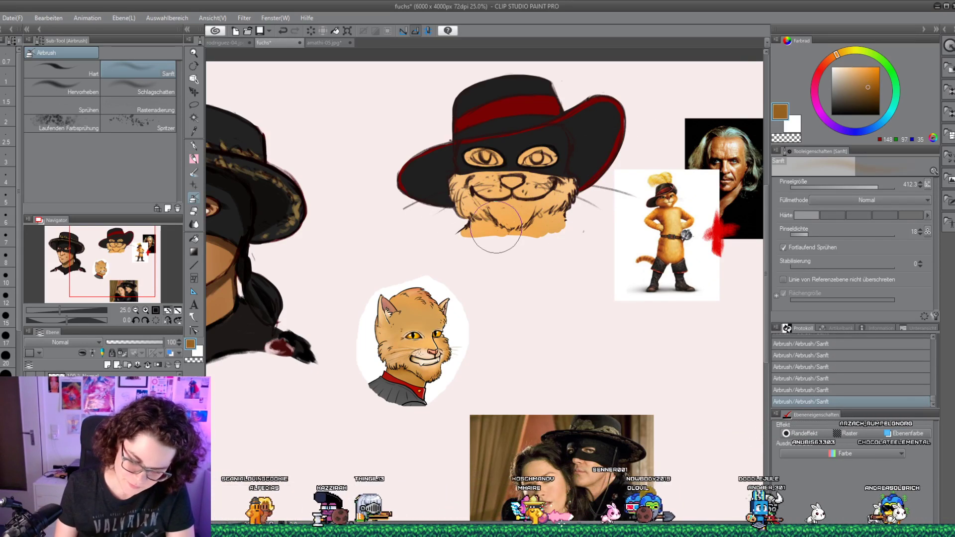
mouse_move(512, 224)
left_mouse_down()
mouse_move(544, 229)
mouse_move(485, 141)
mouse_move(559, 151)
left_mouse_up()
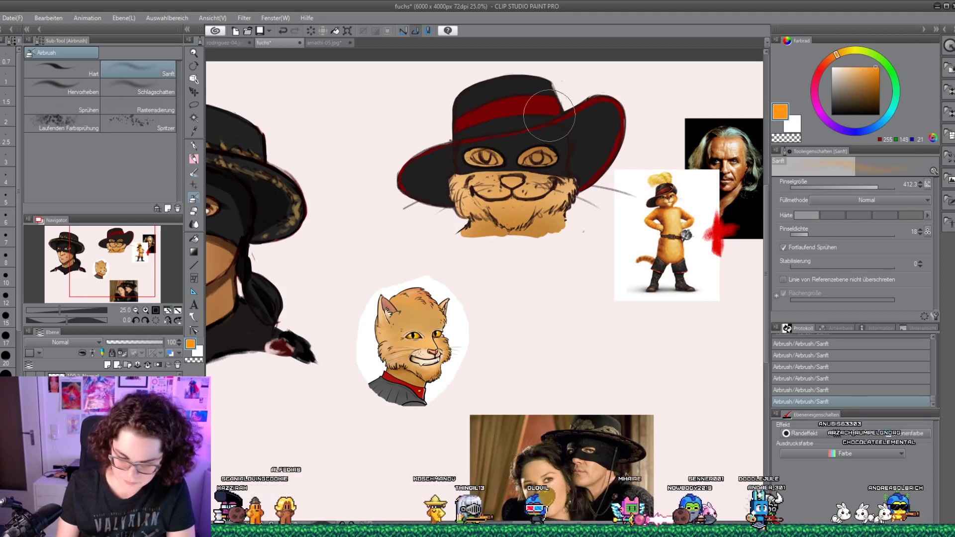
Colour the cat's irises orange and paint dark brown (33, 20, 5) pupils with the G-Pen at size 41.2
left_click(194, 145)
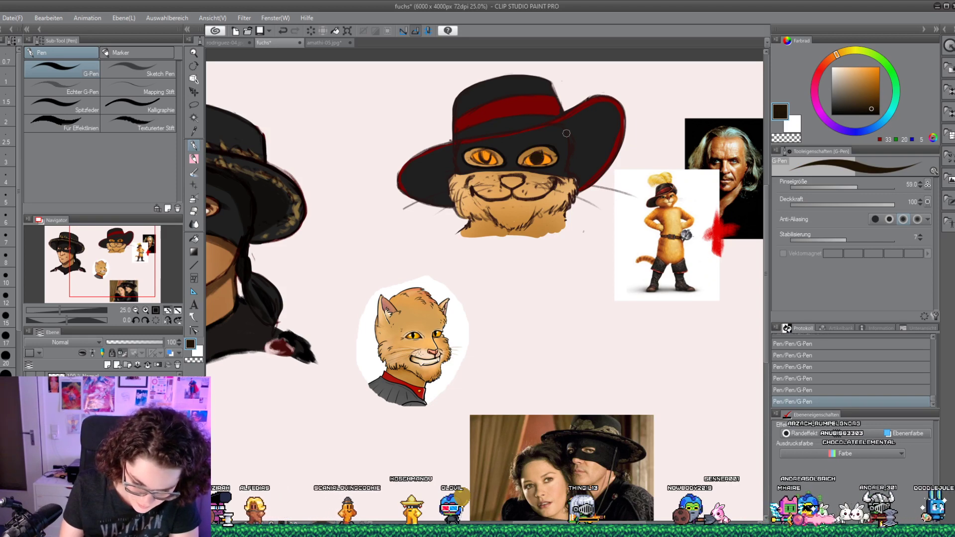
left_click(809, 392)
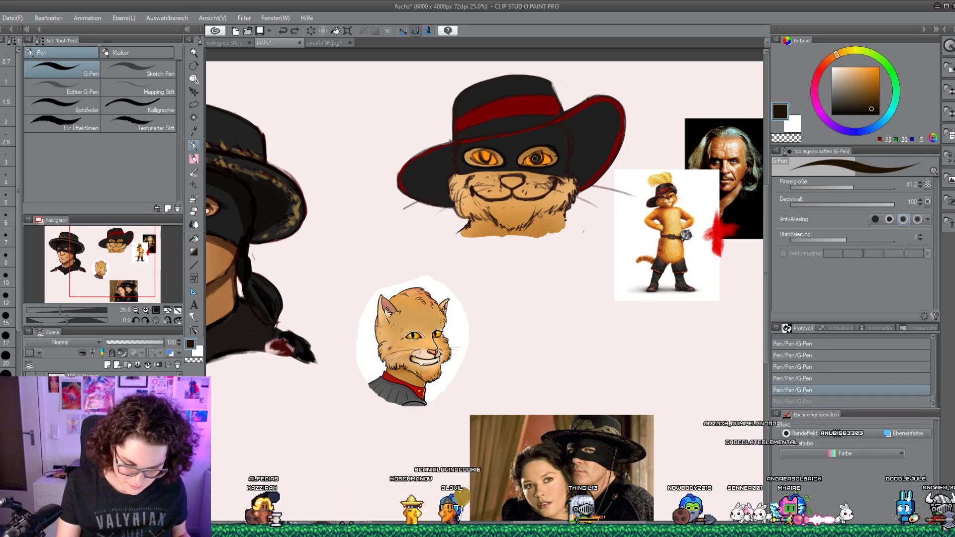
key("ctrl+y")
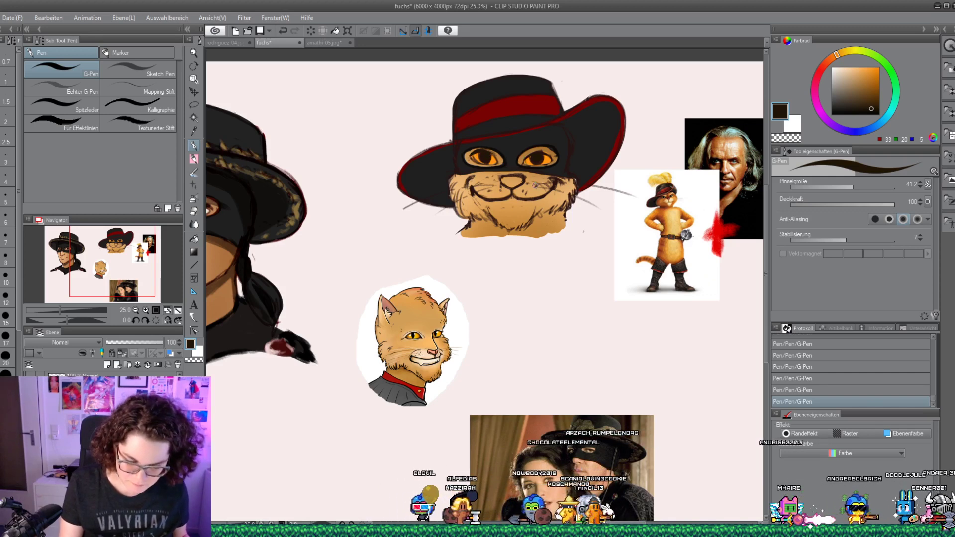
Paint the cat's nose with the pink 255, 162, 130 from the reference, and add light grey fur strokes along the cheeks and chin
left_click(431, 351, "alt")
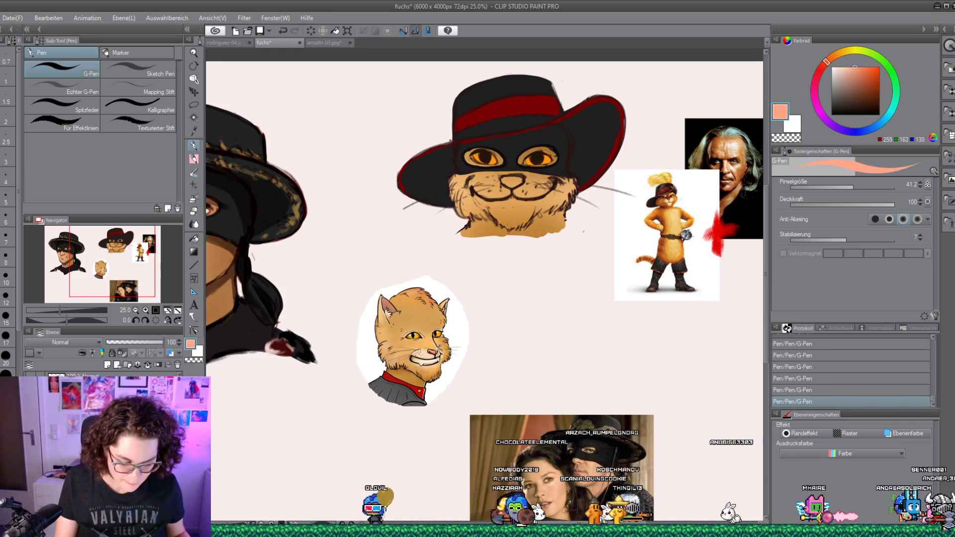
left_click_drag(506, 180, 517, 182)
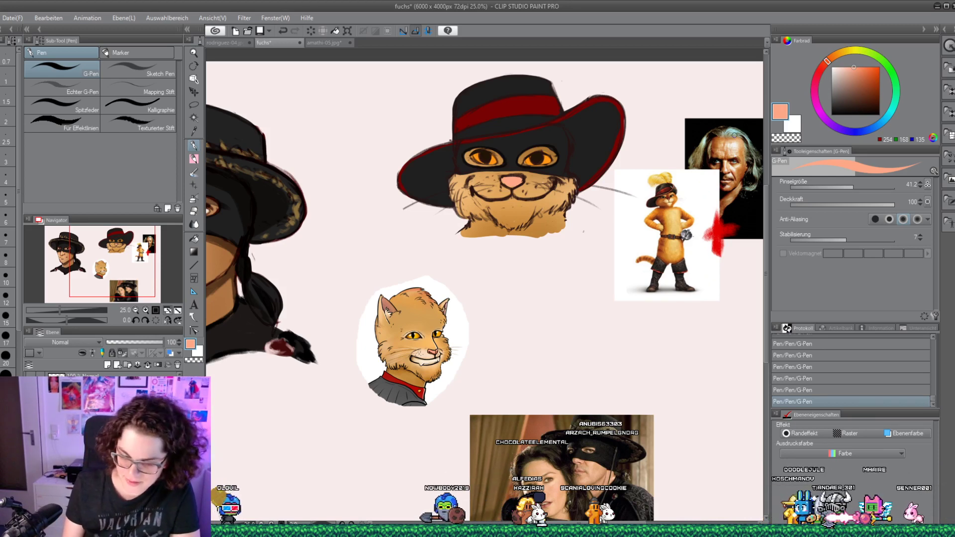
left_click(831, 79)
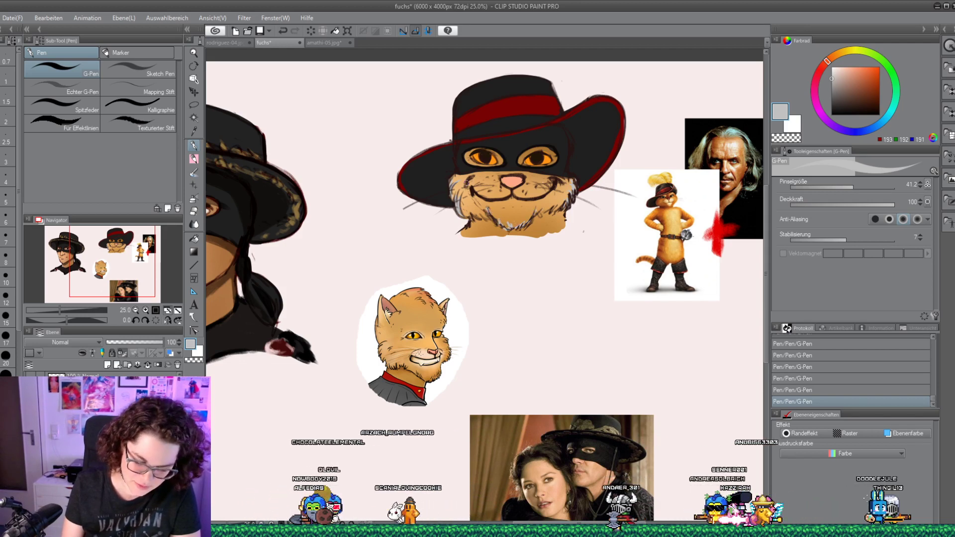
Draw long near-black (9, 5, 3) whiskers on both sides of the cat's muzzle on a new raster layer, redoing the first strokes thinner
left_click(482, 185, "alt")
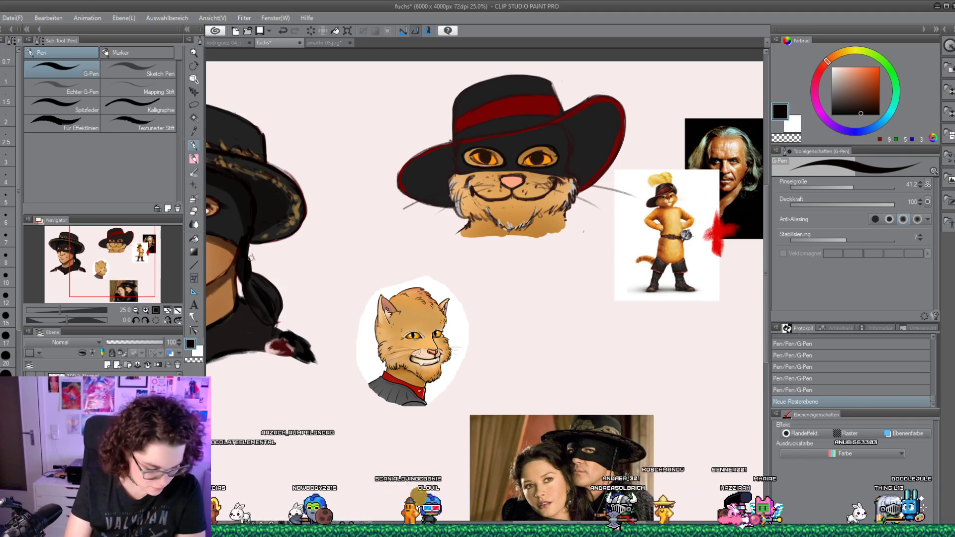
mouse_move(489, 185)
left_mouse_down()
mouse_move(376, 223)
mouse_move(450, 195)
left_mouse_up()
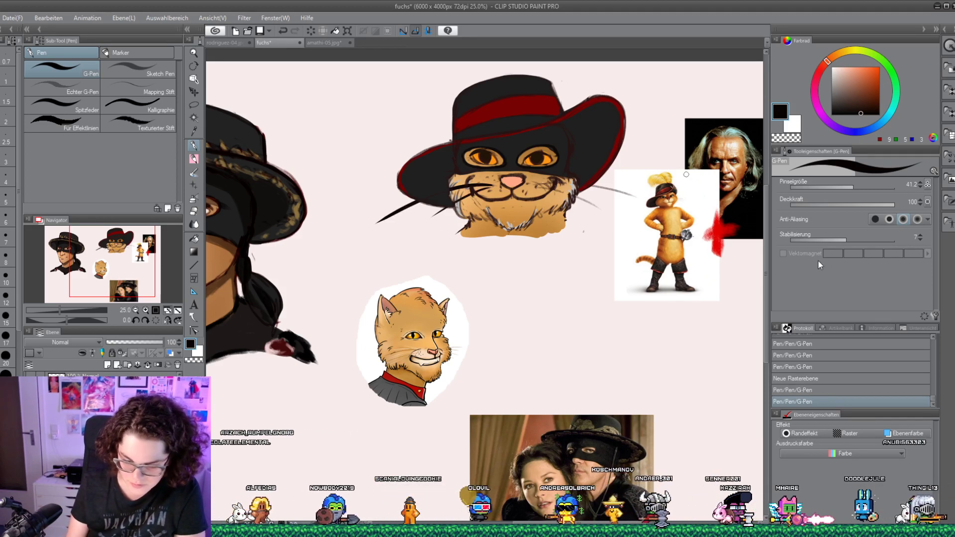
left_click(806, 390)
left_click(795, 378)
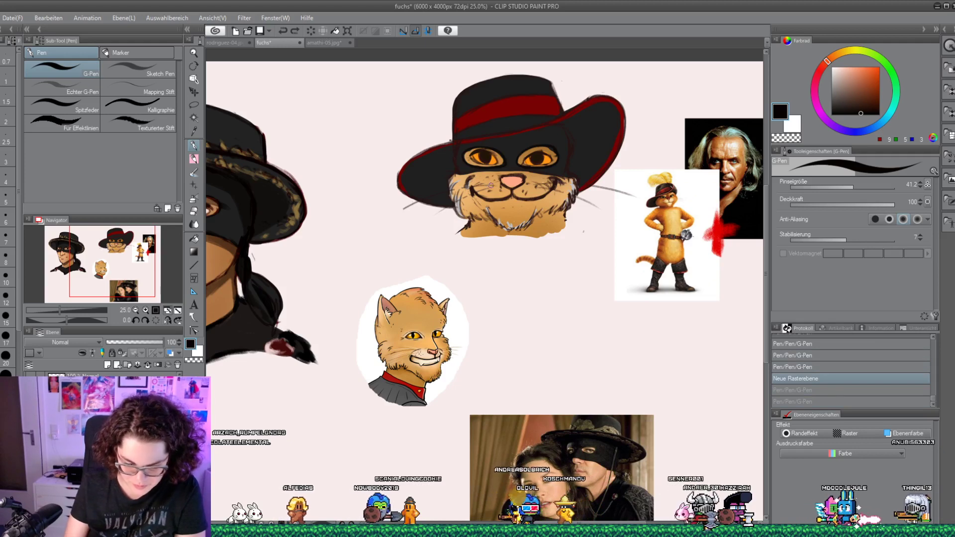
left_click_drag(439, 195, 492, 191)
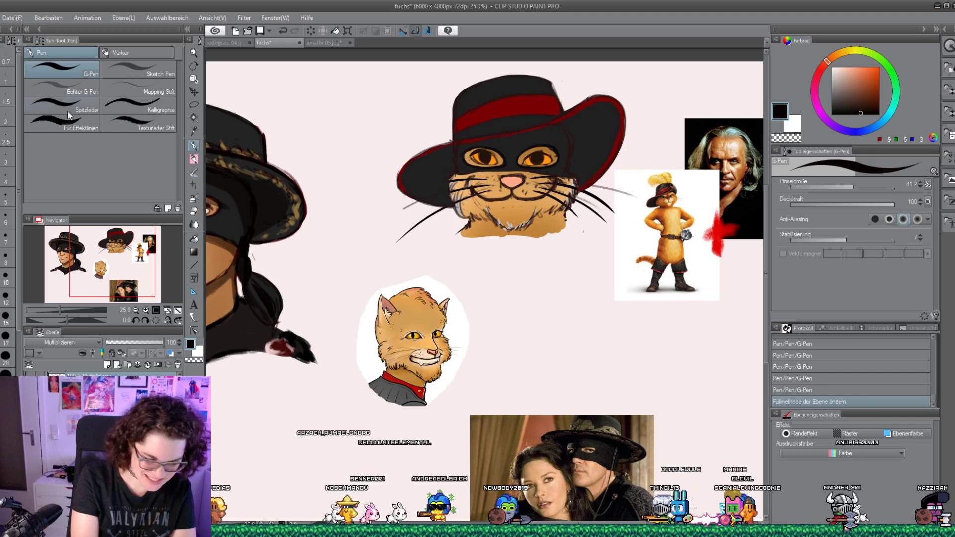
Add a new raster layer for the cat's shading, set to Multiply at roughly half opacity, with a dark brown colour
left_click(95, 342)
left_click(94, 363)
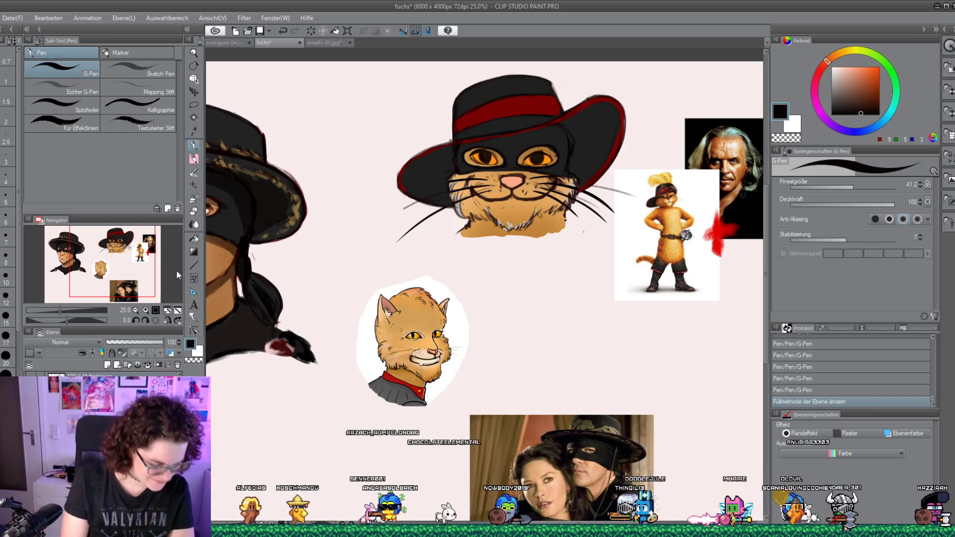
left_click(107, 364)
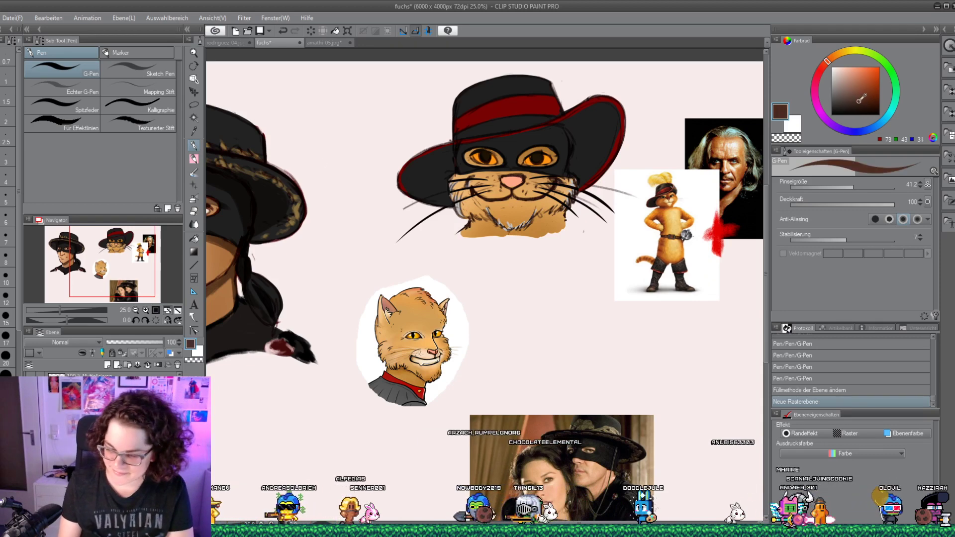
left_click(60, 342)
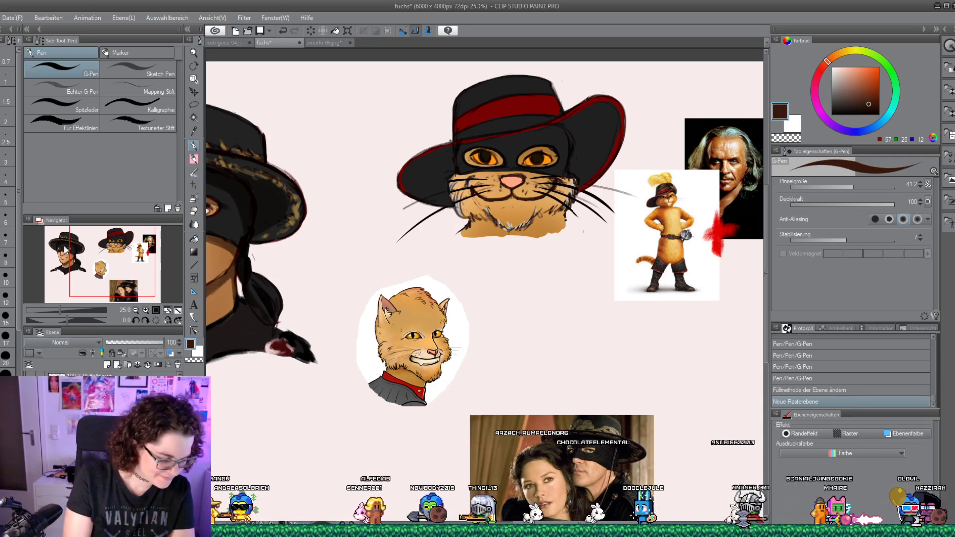
left_click(68, 90)
left_click(142, 343)
left_click_drag(142, 343, 138, 343)
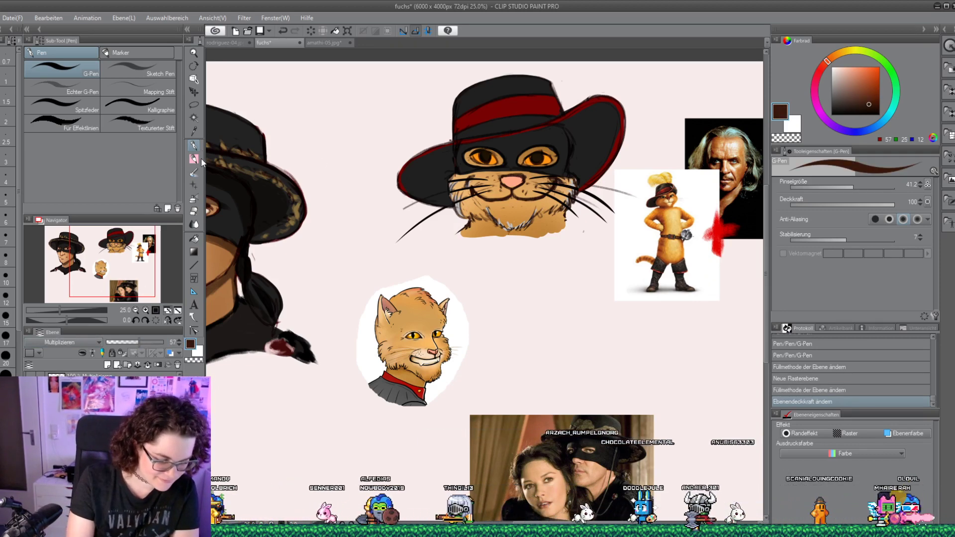
Shade the cat's hat, mask and fur in dark brown with the SU-Cream Pencil at brush size 52.4
left_click(194, 158)
left_click(455, 161)
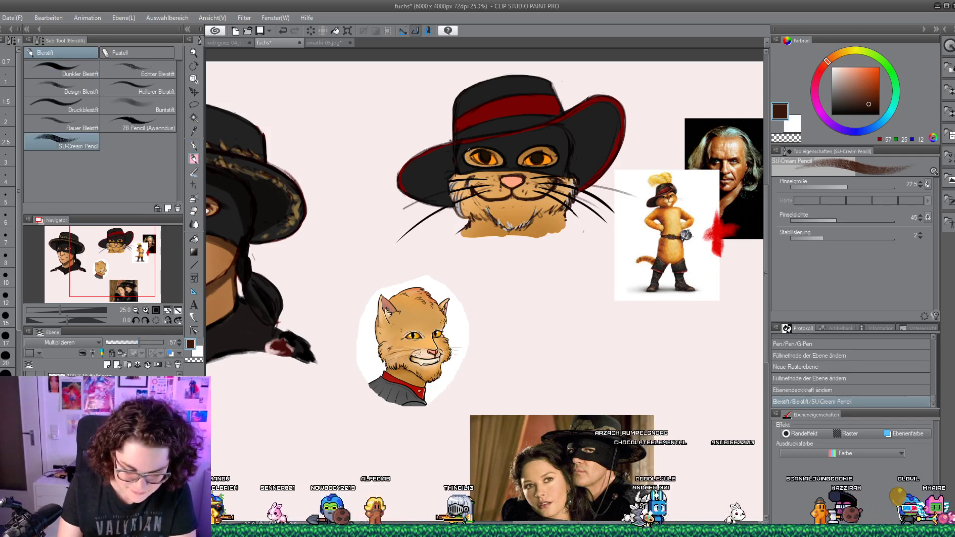
left_click(456, 162)
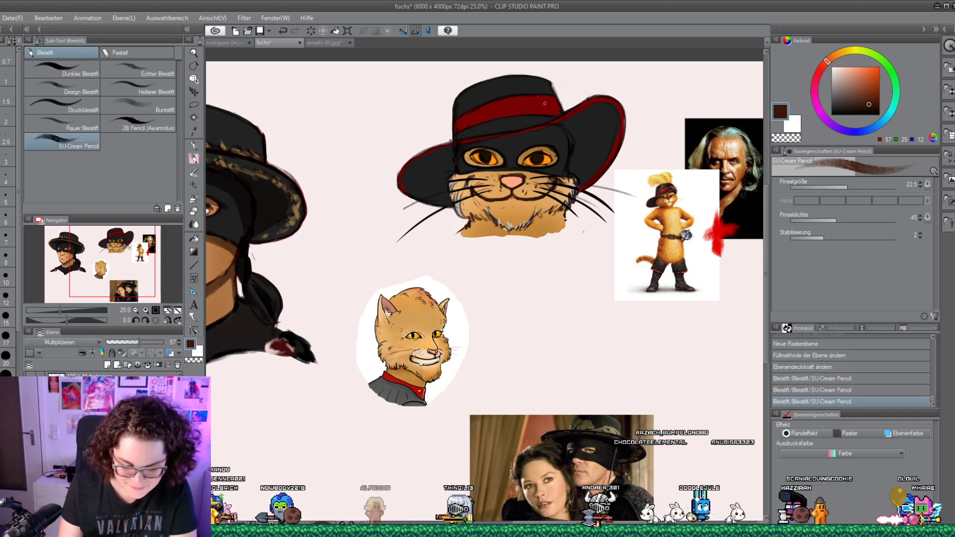
left_click(514, 199)
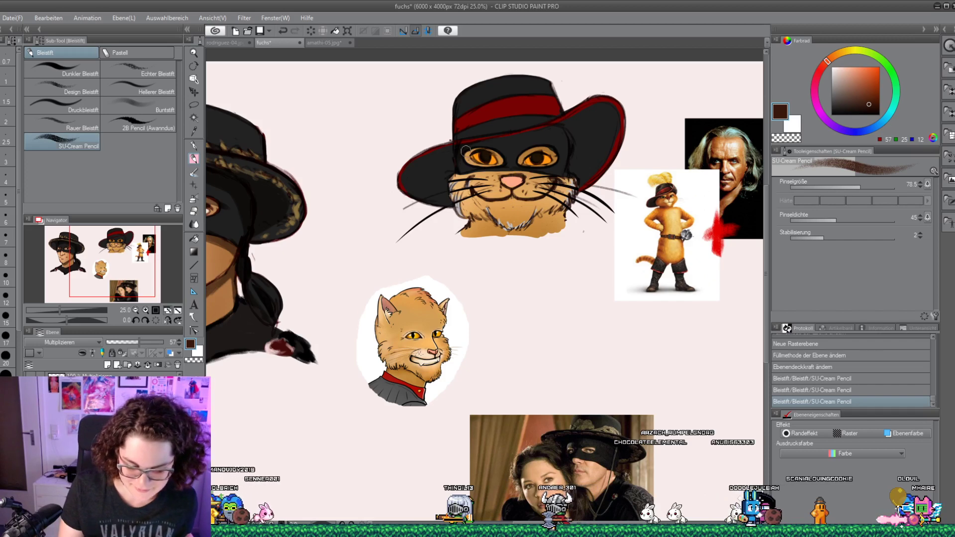
left_click(478, 142)
key("bracketleft")
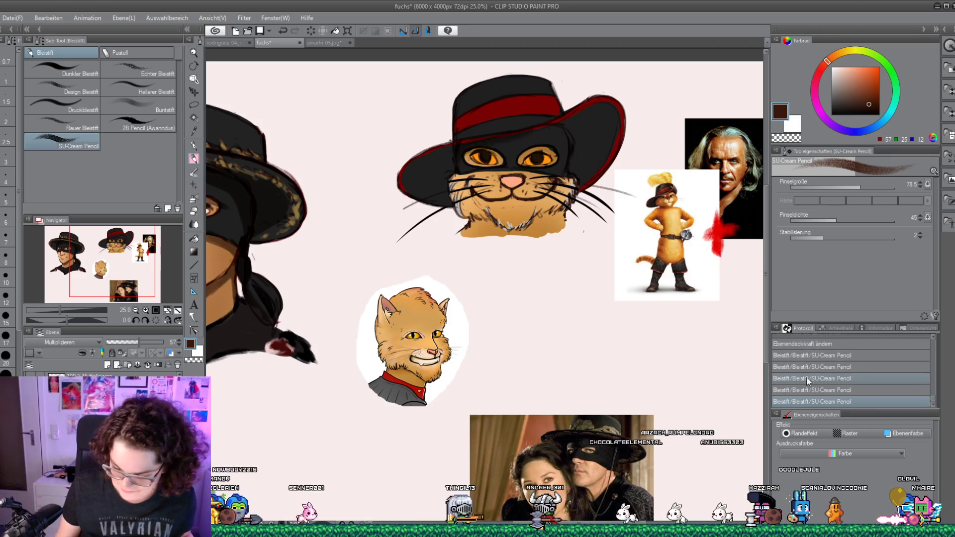
key("ctrl+z")
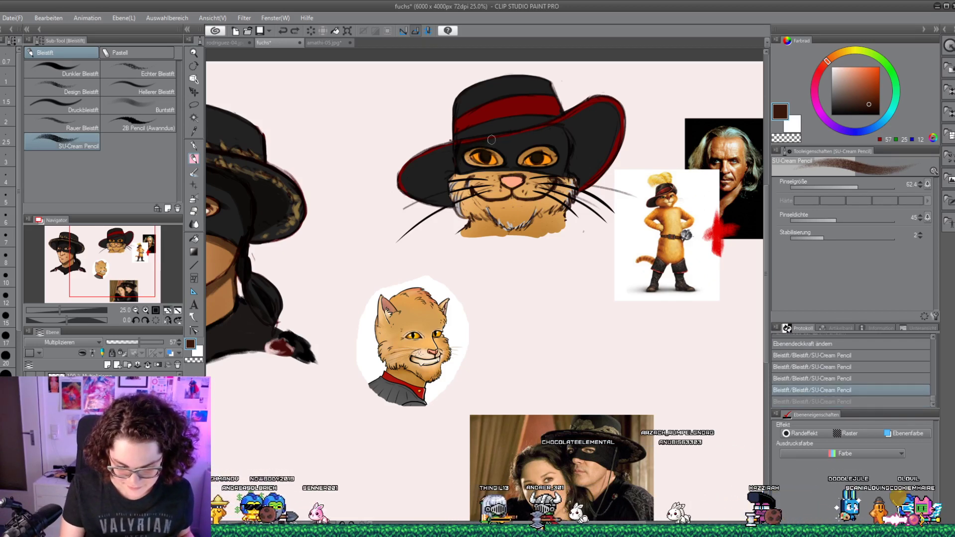
left_click_drag(492, 140, 526, 134)
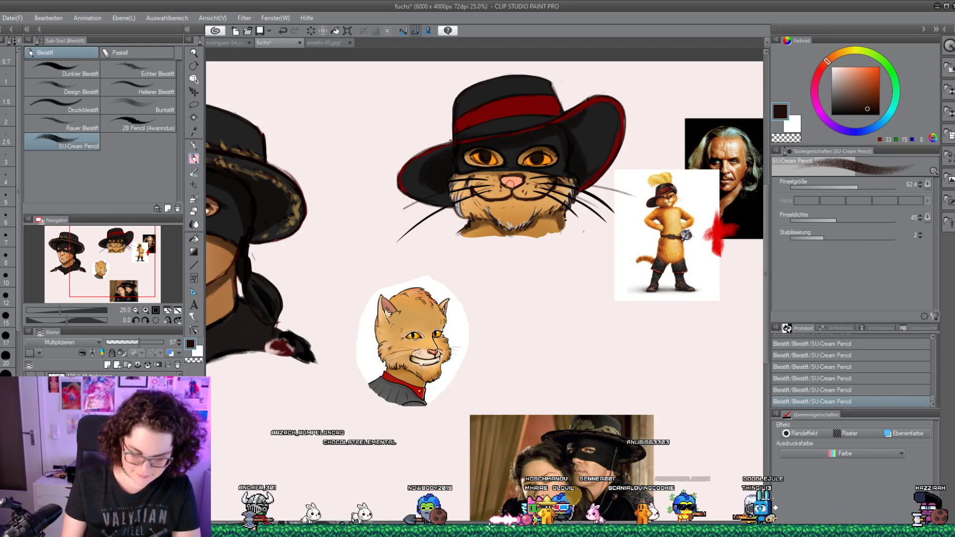
On a new raster layer, paint warm yellow-orange light along one side of the cat's hat crown, brim and mask
left_click(109, 369)
left_click(839, 52)
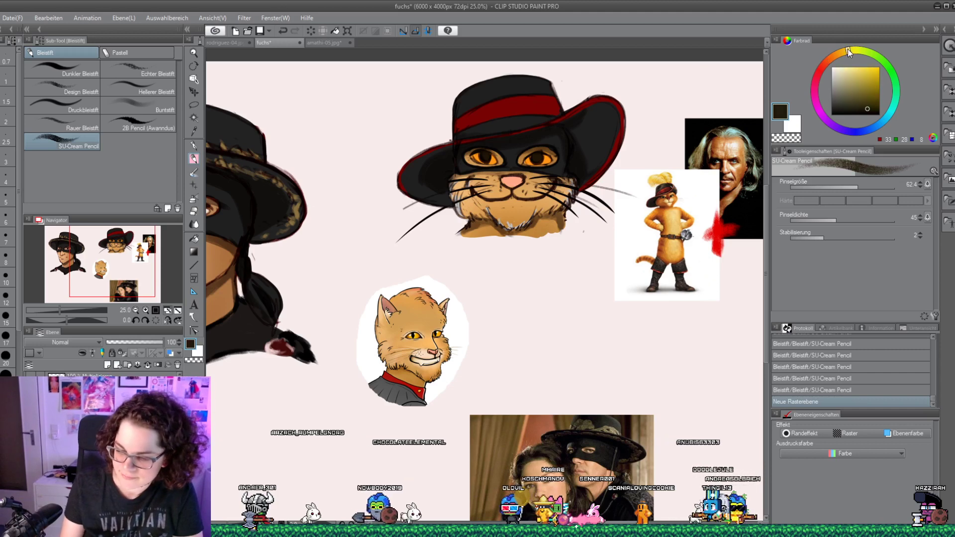
left_click(868, 66)
mouse_move(461, 88)
left_mouse_down()
mouse_move(455, 127)
mouse_move(458, 112)
left_mouse_up()
left_click_drag(401, 171, 408, 192)
left_click_drag(457, 142, 460, 172)
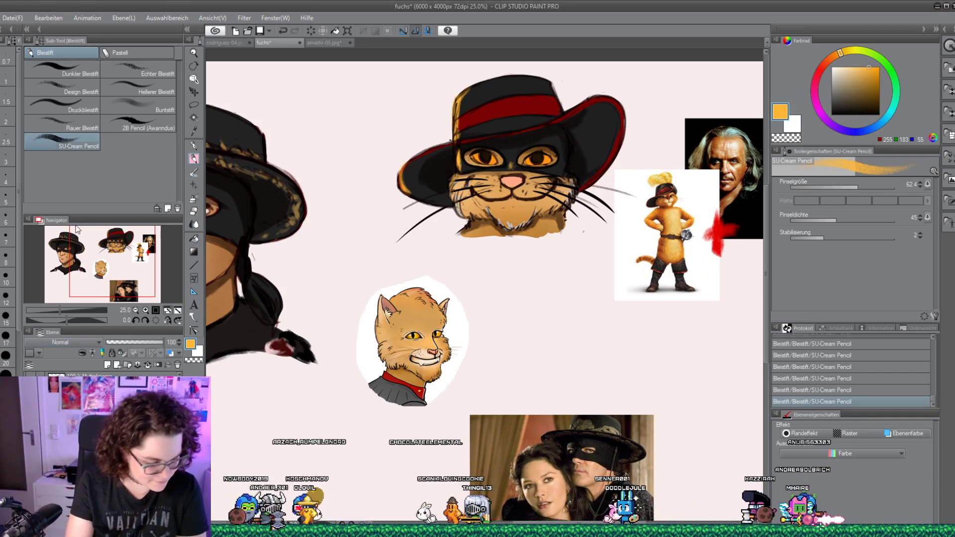
Blend the light layer with Negativ multiplizieren at reduced opacity and add light strokes to the cat's chin fur
left_click(73, 143)
left_click_drag(141, 341, 133, 342)
left_click_drag(512, 208, 502, 218)
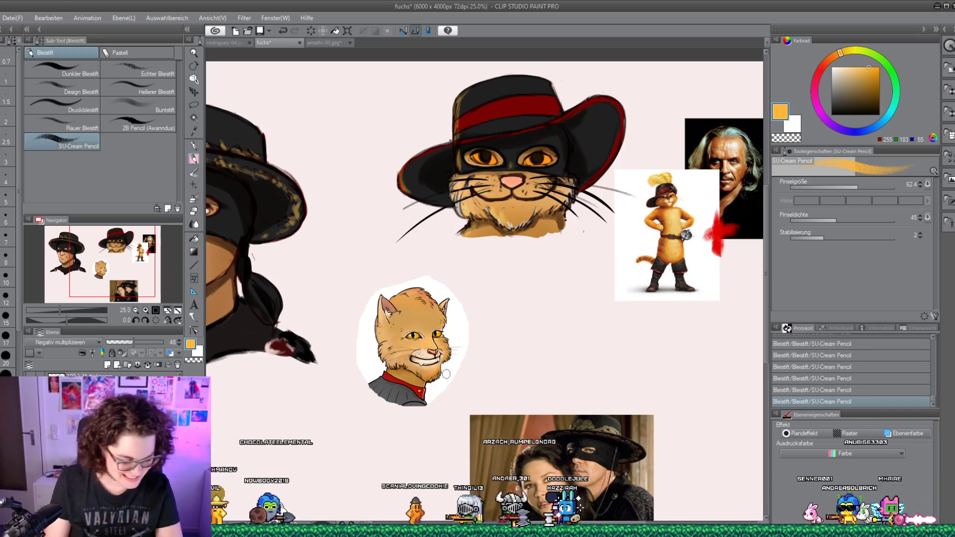
Add small near-white G-Pen highlights to the cat's face on a new raster layer
left_click(833, 67)
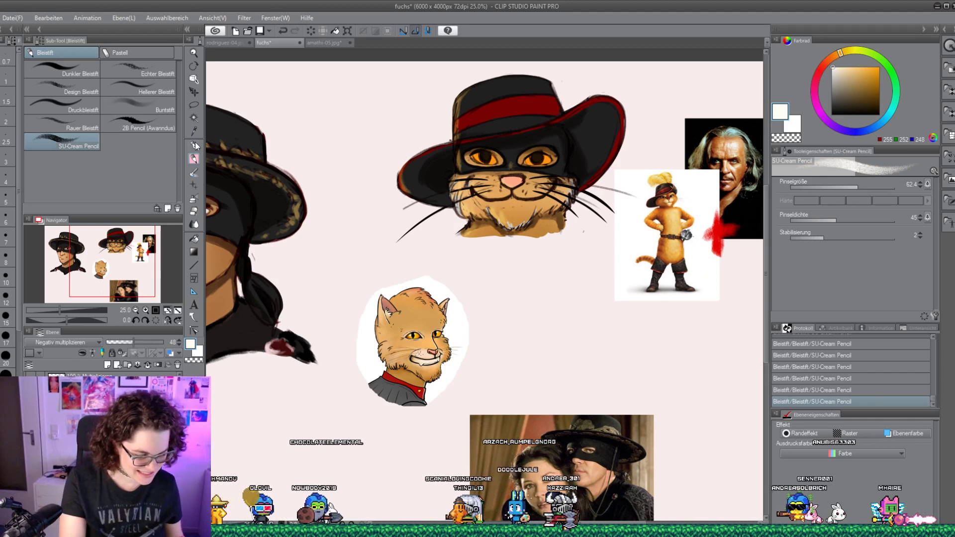
key("p")
left_click(114, 374)
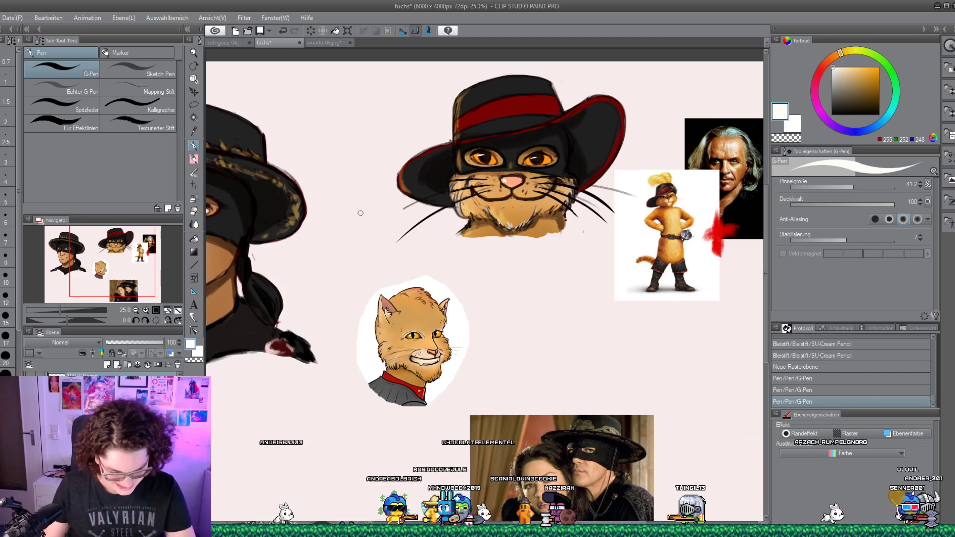
Draw golden-brown ornament on the hat's red band and brim with the G-Pen at brush size 30.1
left_click(72, 398, "shift")
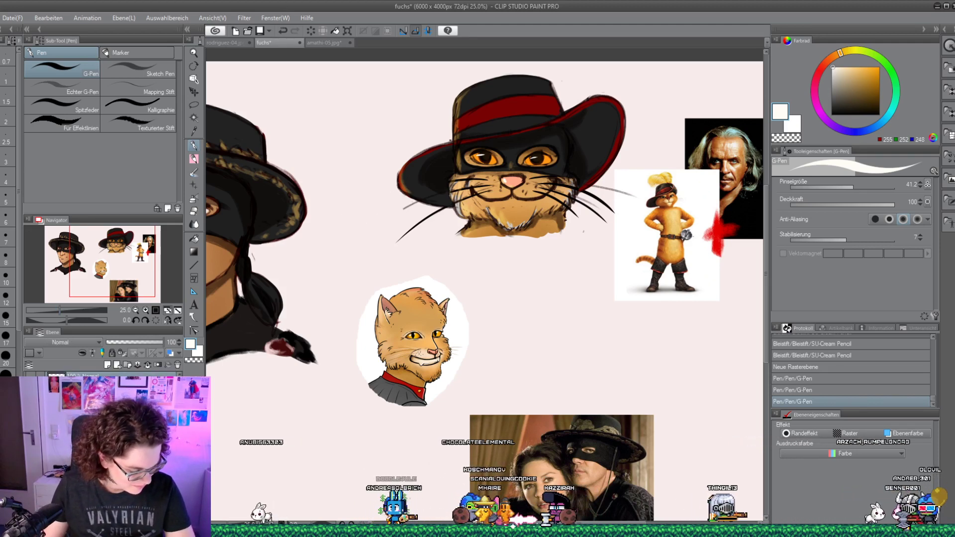
left_click(100, 422)
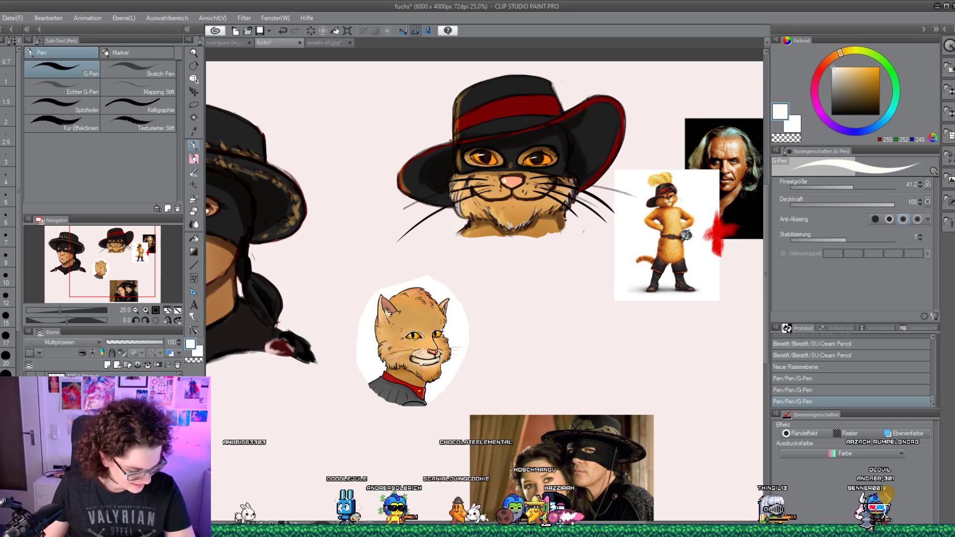
left_click(99, 437)
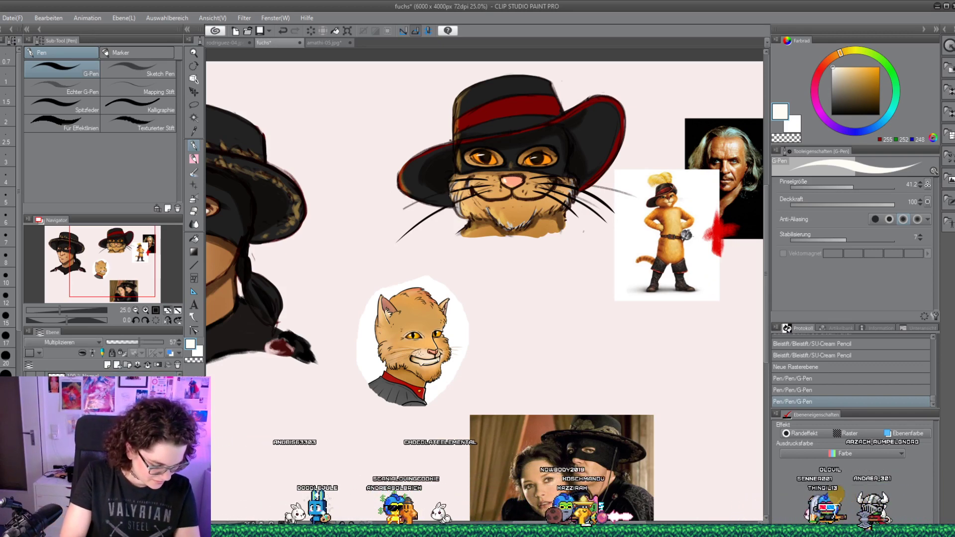
left_click_drag(847, 96, 847, 115)
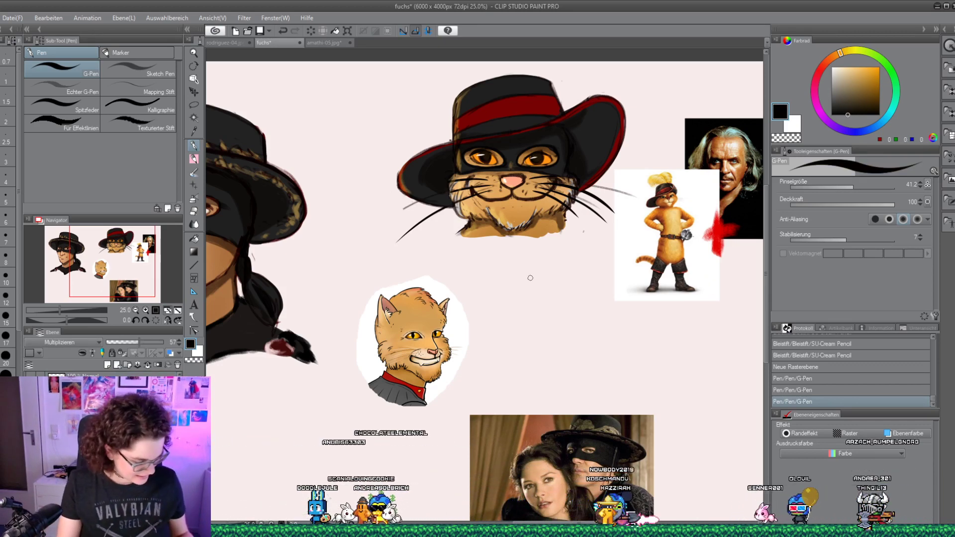
left_click_drag(532, 279, 532, 280)
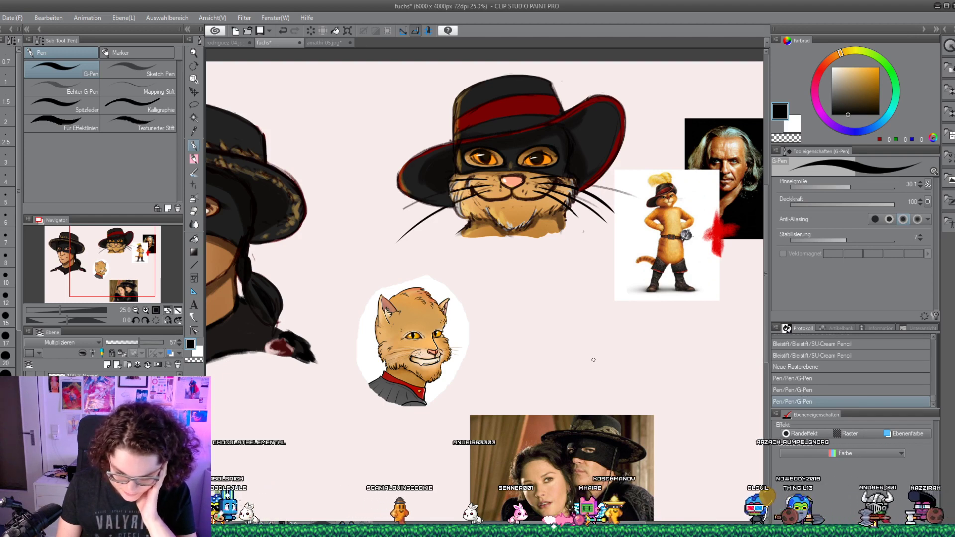
left_click(872, 86)
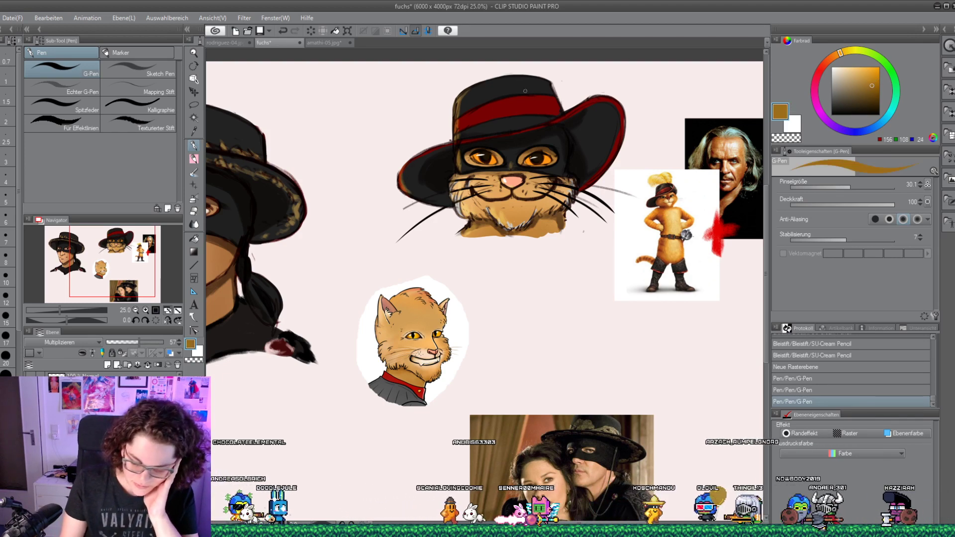
left_click(100, 413)
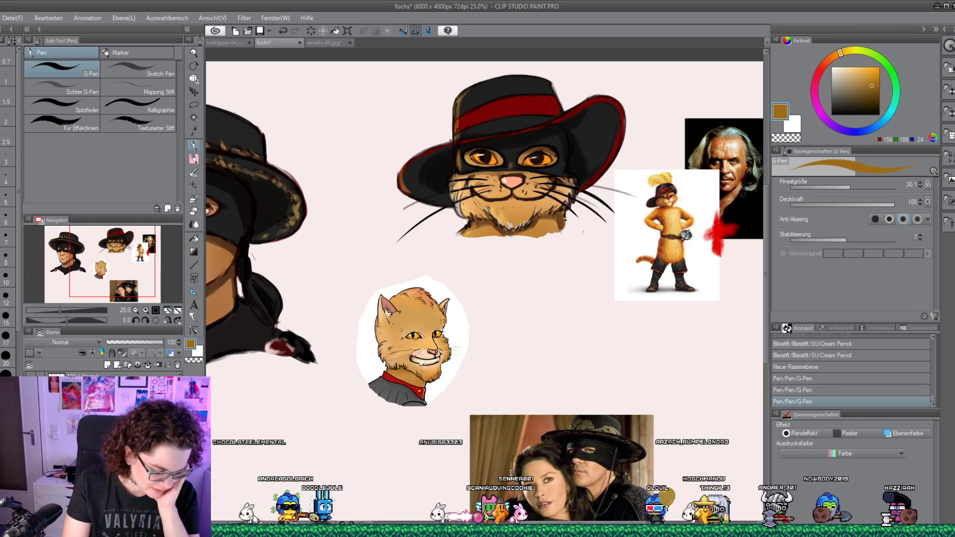
left_click_drag(456, 125, 519, 99)
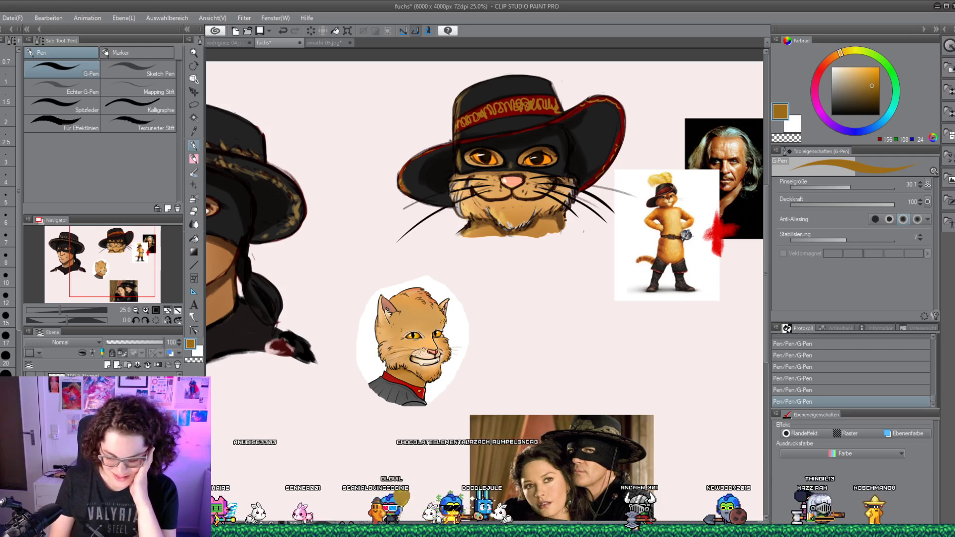
Outline a V-shaped shirt neckline below the cat's head in near-black with the G-Pen
left_click(456, 236, "alt")
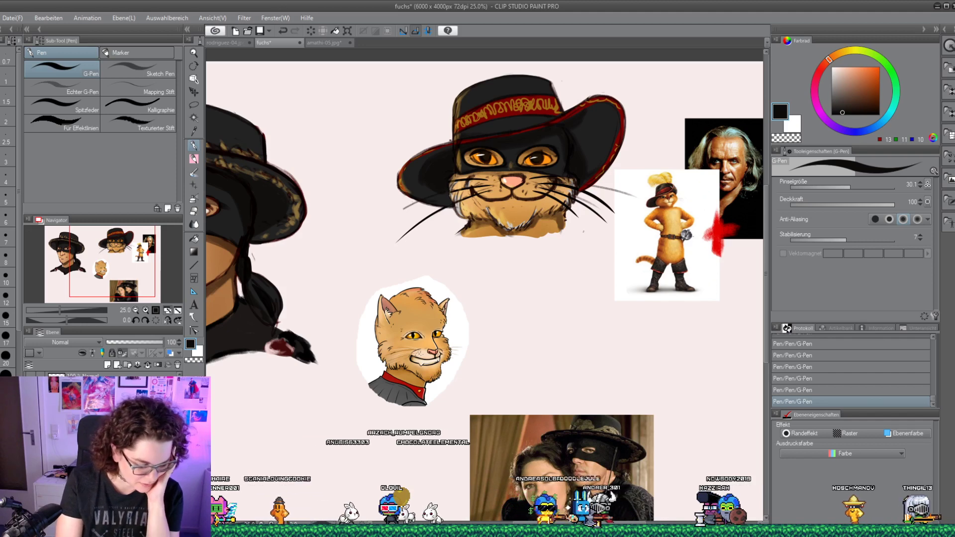
left_click(109, 422)
left_click(110, 382)
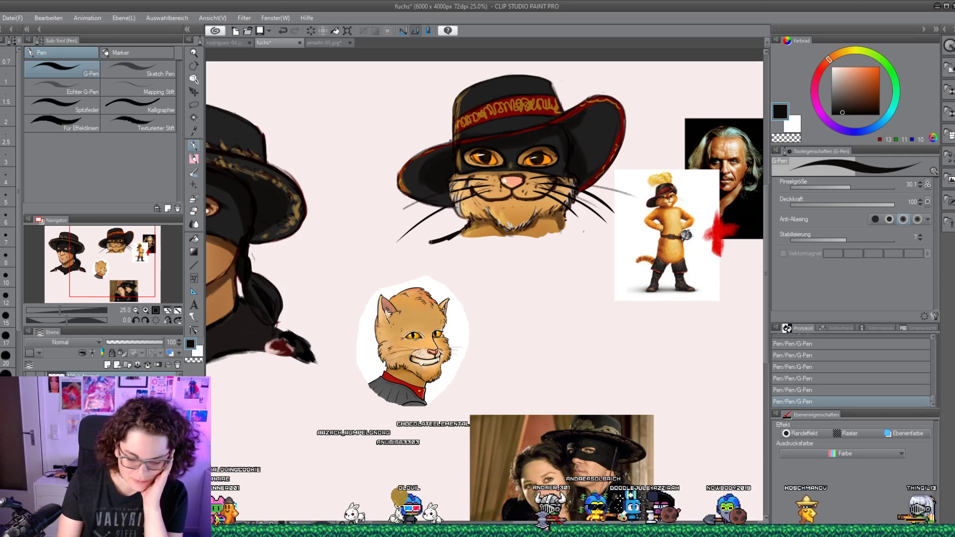
left_click_drag(427, 243, 458, 232)
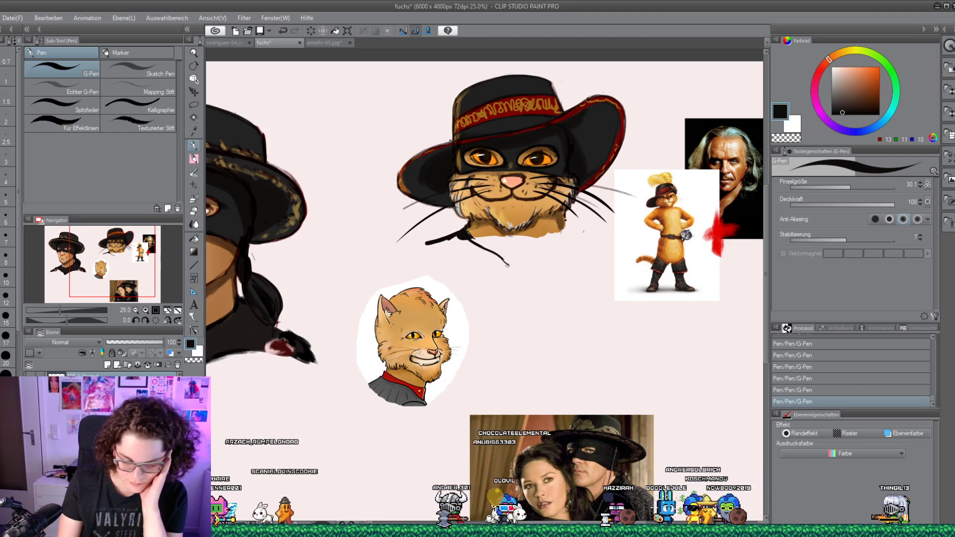
left_click_drag(507, 265, 514, 269)
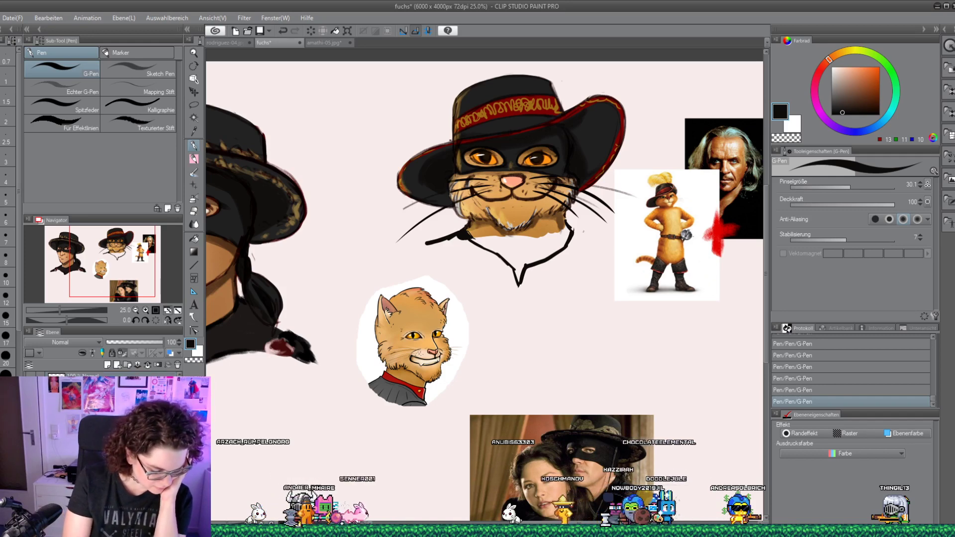
key("ctrl+z")
key("ctrl+y")
Toggle the transparent pixel lock and fill the cat's neck and chest with sampled fur orange at brush size 108.8
left_click(537, 198, "alt")
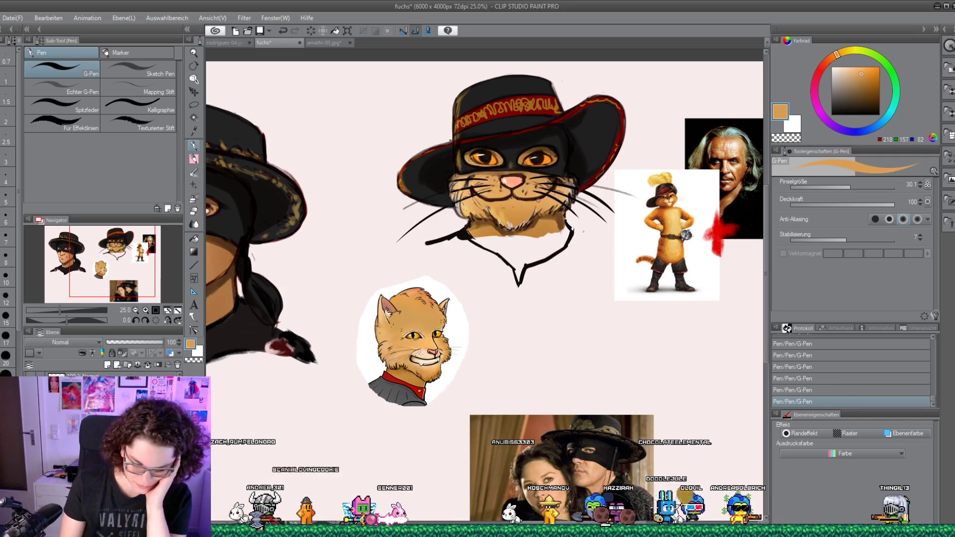
left_click(483, 242, "alt")
left_click(481, 231, "alt")
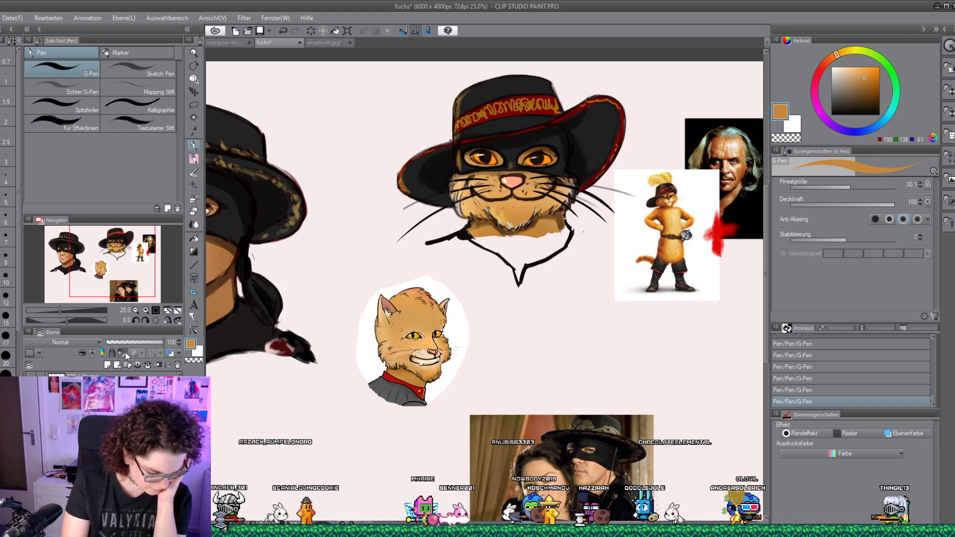
left_click(126, 353)
key("bracketright")
key("bracketright")
key("bracketright")
key("bracketright")
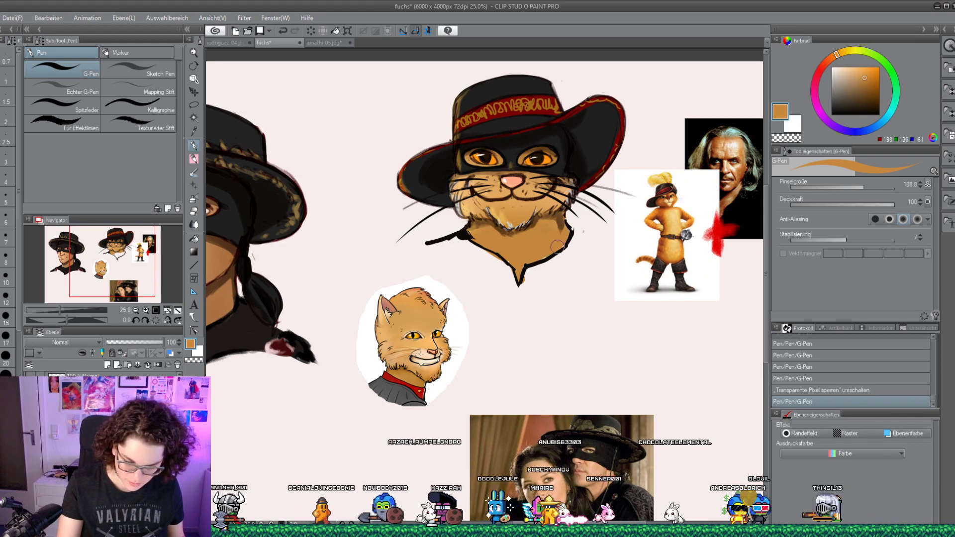
left_click_drag(557, 246, 547, 231)
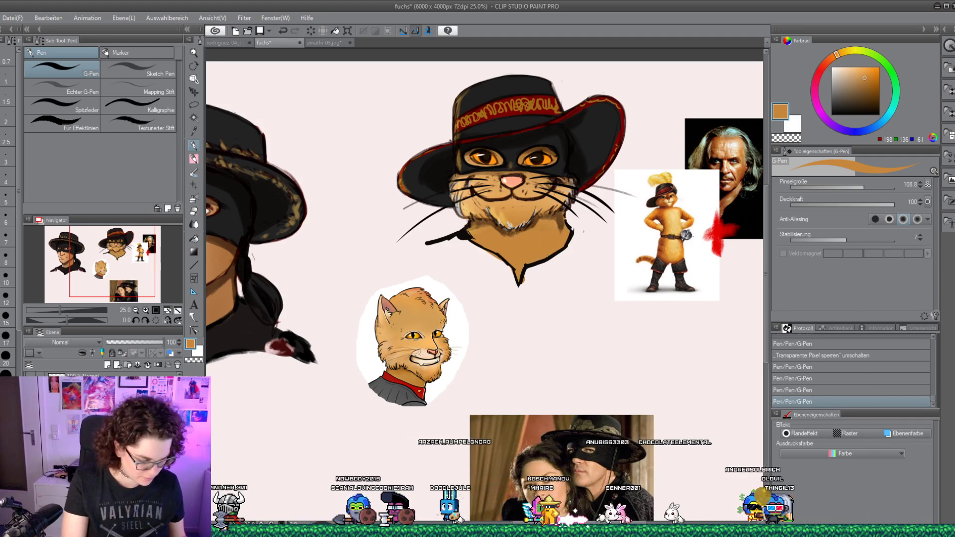
Paint the shirt collar around the V neckline in the sampled near-black
left_click(443, 247, "alt")
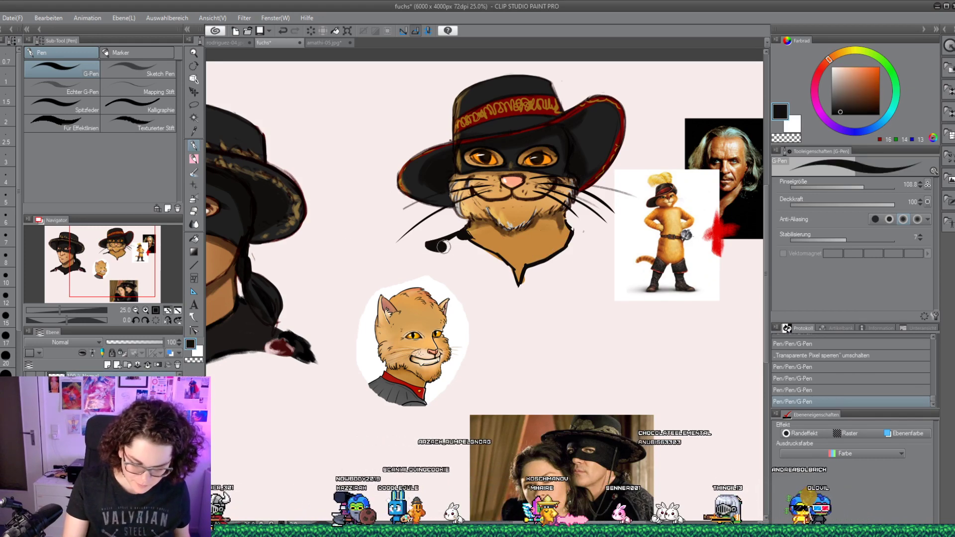
mouse_move(443, 246)
left_mouse_down()
mouse_move(487, 266)
mouse_move(440, 243)
mouse_move(456, 240)
mouse_move(523, 281)
mouse_move(570, 251)
mouse_move(575, 237)
mouse_move(594, 245)
left_mouse_up()
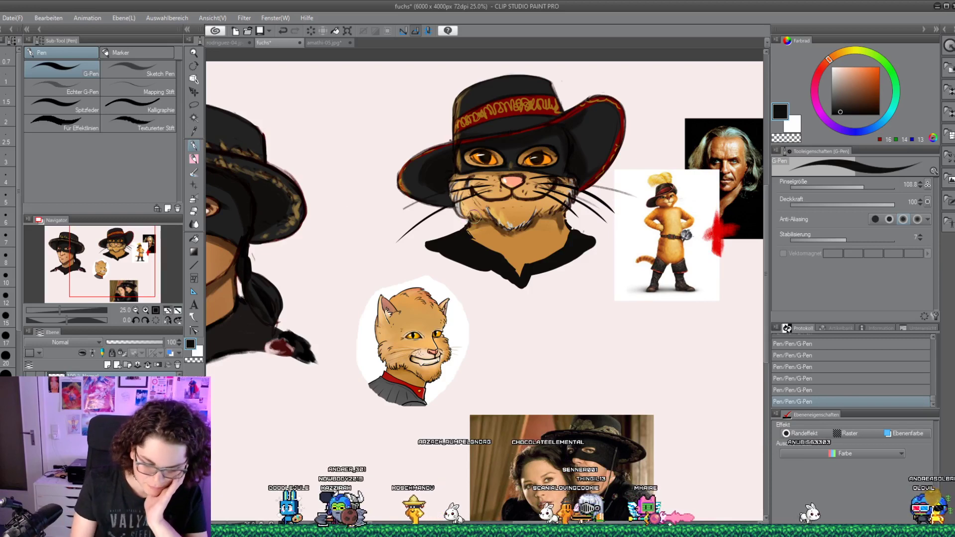
Add lighter orange fur strokes to the cat's chest above the V neckline with the SU-Cream Pencil, using sampled fur colours
left_click(194, 158)
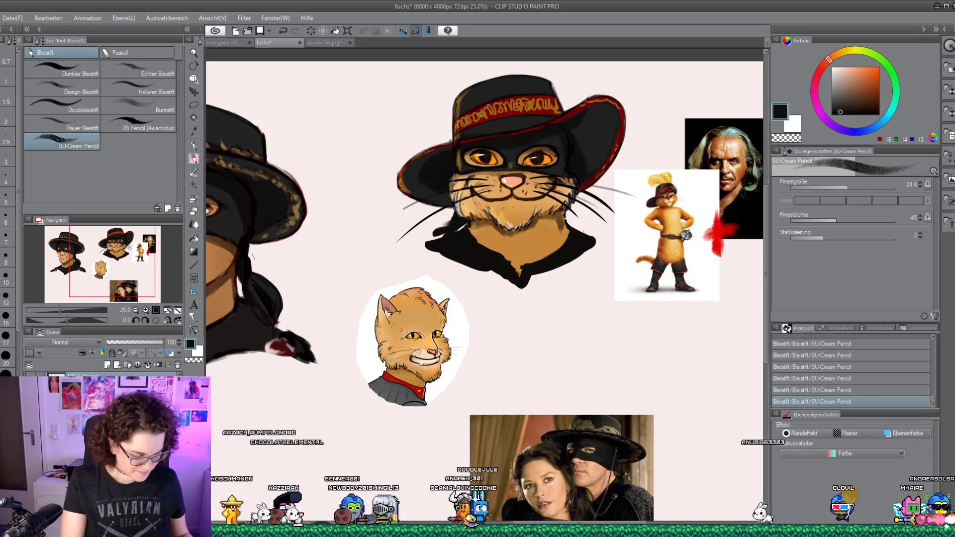
left_click(509, 252, "alt")
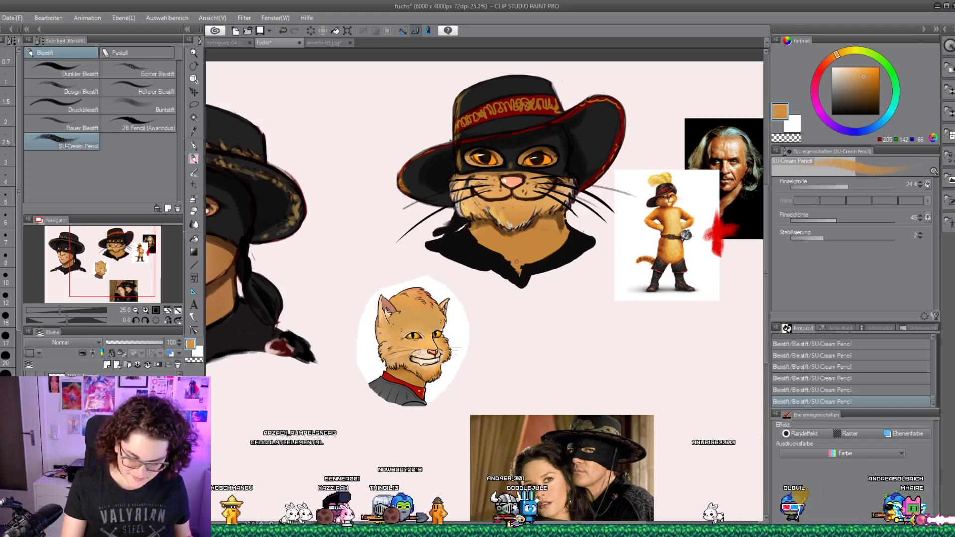
left_click(535, 225, "alt")
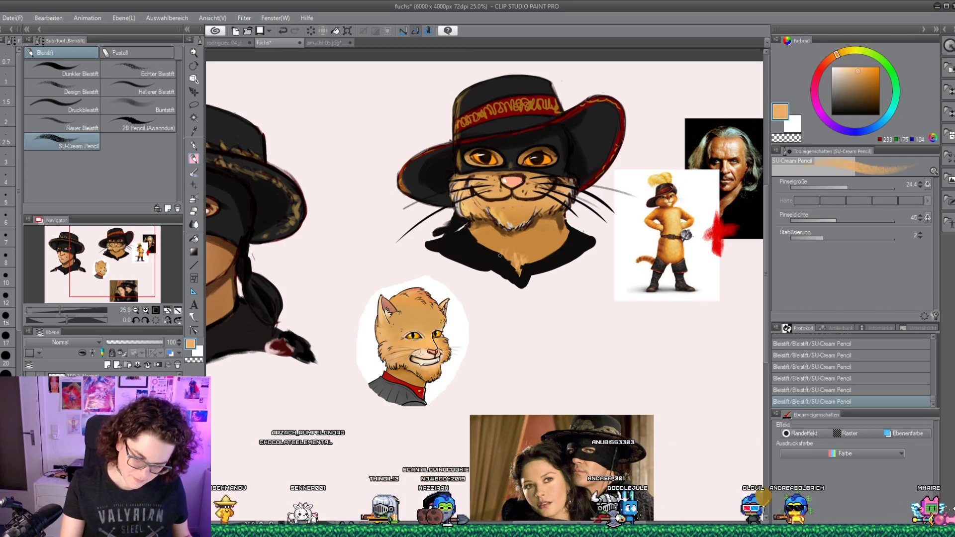
mouse_move(515, 259)
left_mouse_down()
mouse_move(491, 247)
mouse_move(520, 259)
mouse_move(541, 255)
mouse_move(524, 262)
left_mouse_up()
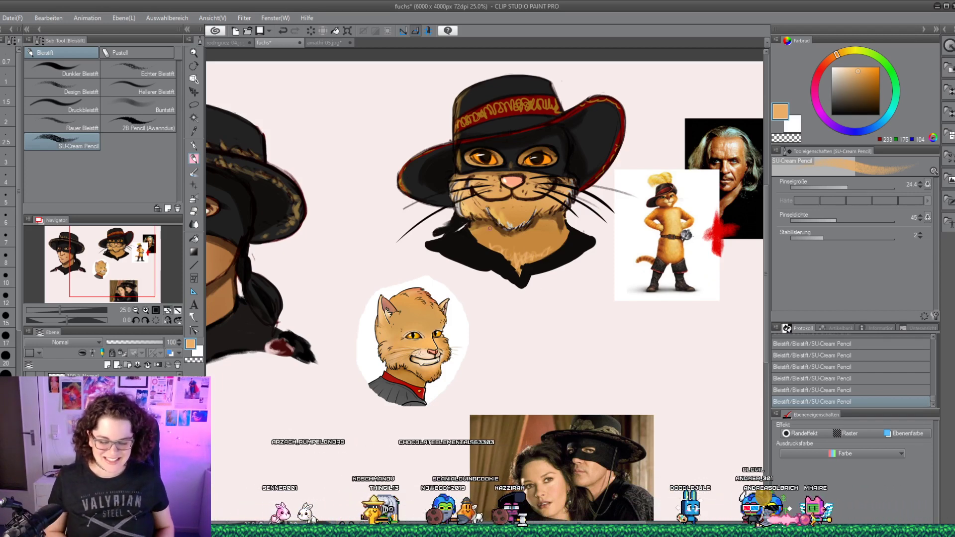
Merge the cat's selected layers into one layer
left_click(194, 92)
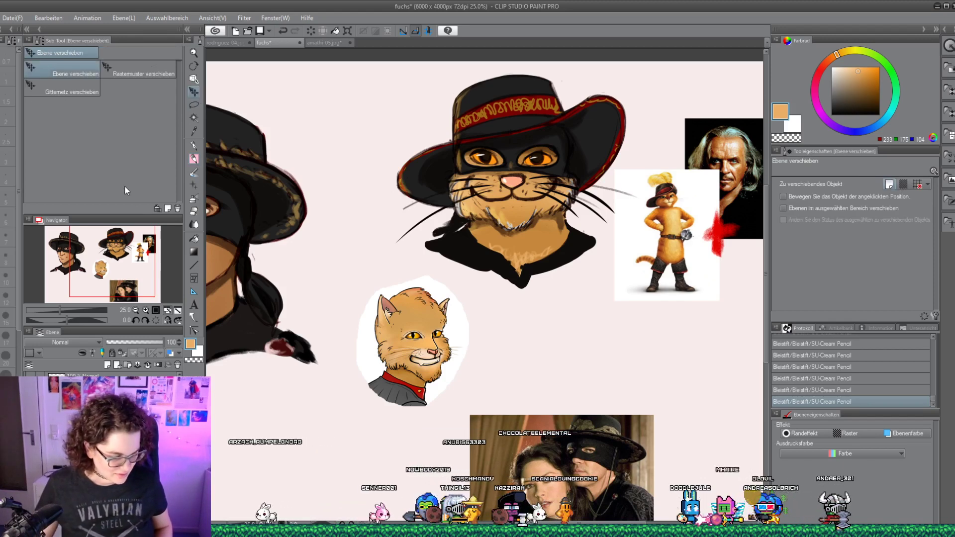
scroll(129, 275, "down", 2)
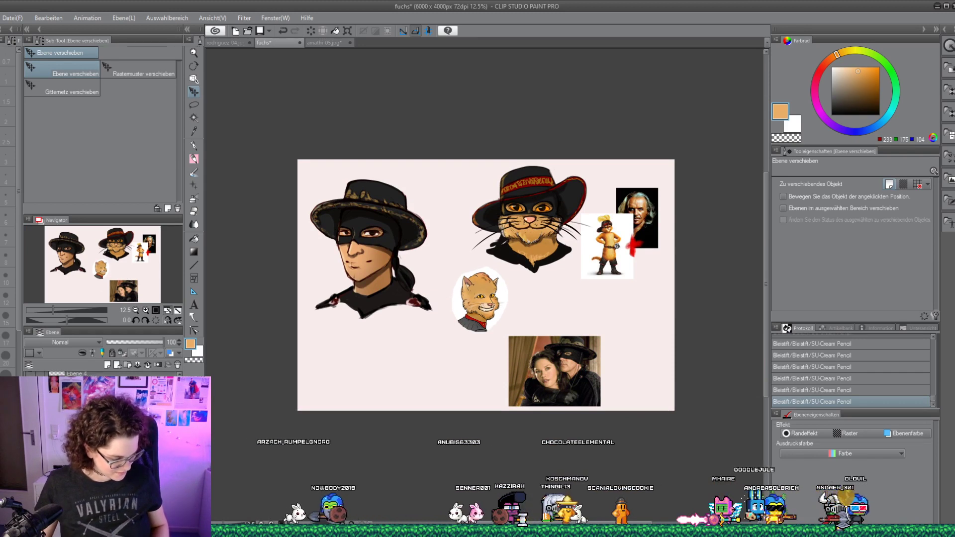
key("Delete")
key("ctrl+z")
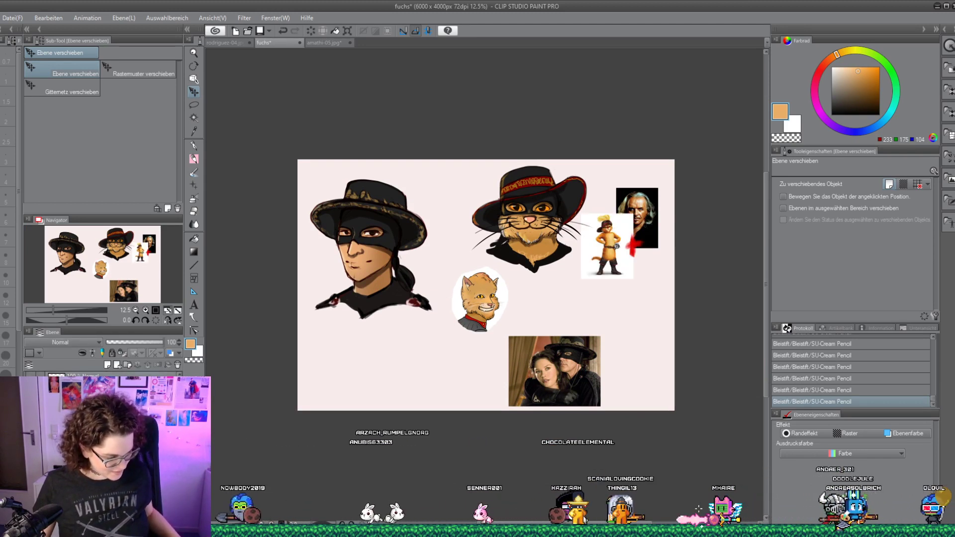
key("shift+alt+e")
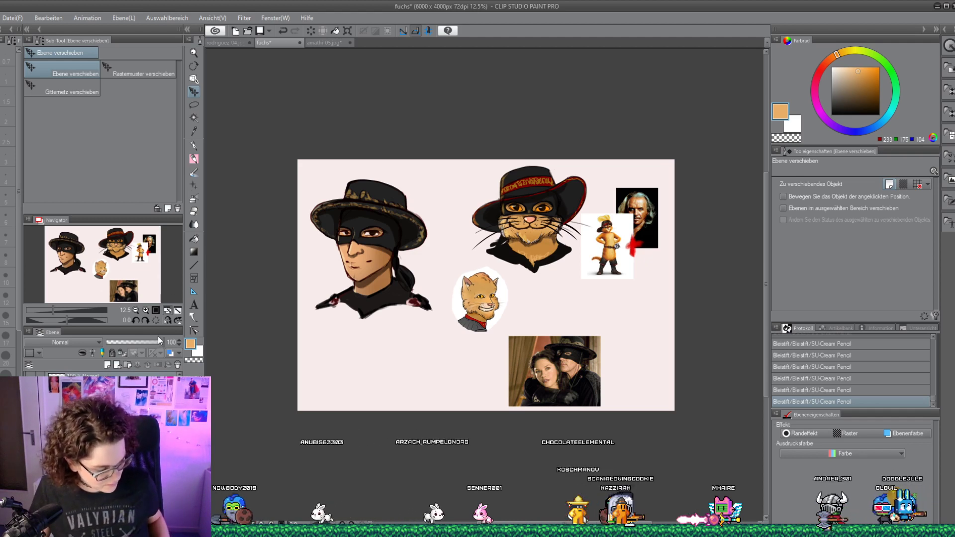
Enlarge the merged cat to 109% and place it below the masked man, overlapping his shoulder
mouse_move(526, 234)
left_mouse_down()
mouse_move(476, 238)
mouse_move(482, 250)
left_mouse_up()
key("ctrl+t")
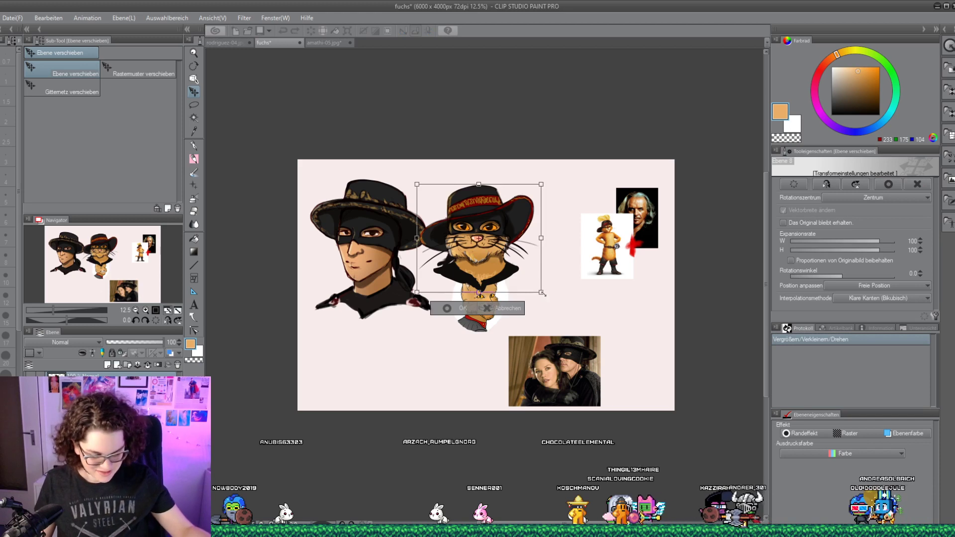
left_click_drag(542, 294, 552, 305)
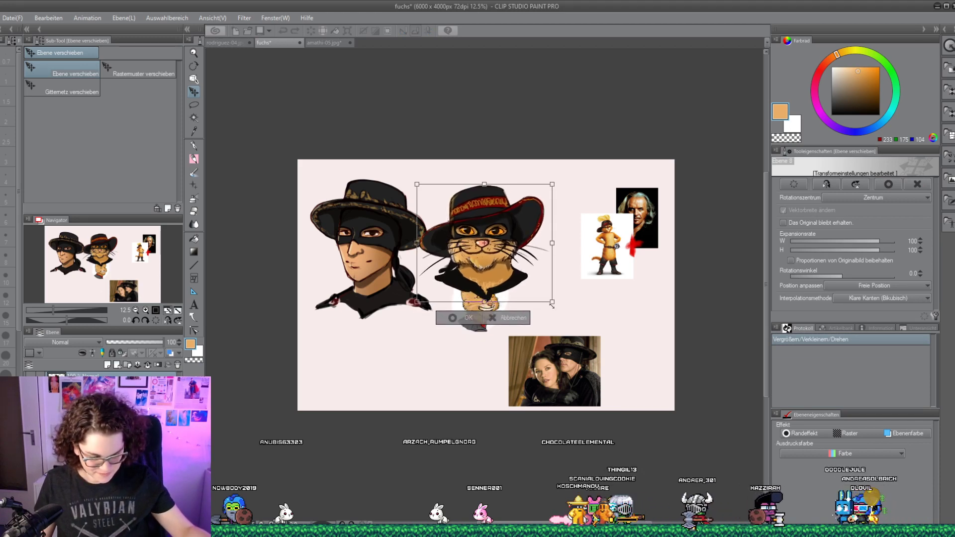
left_click_drag(482, 300, 477, 291)
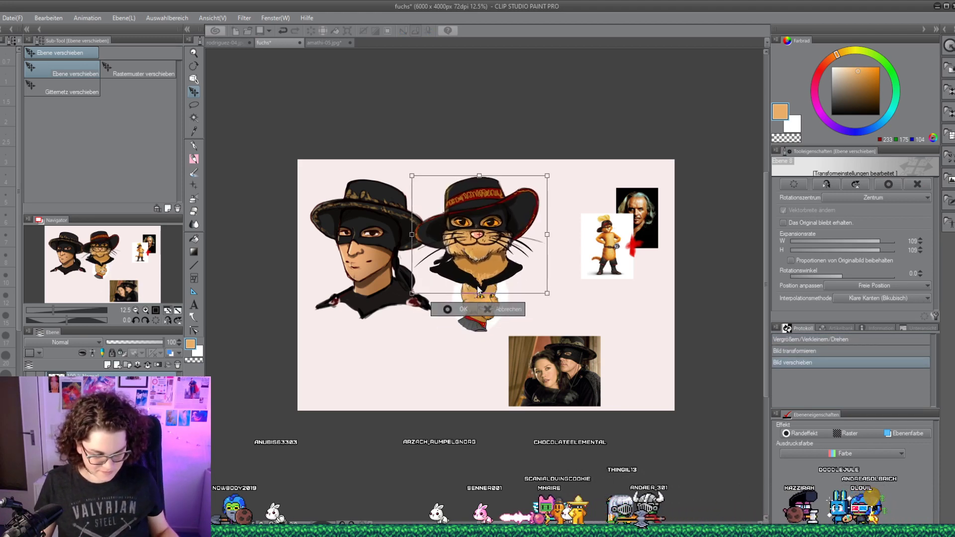
key("Return")
left_click_drag(492, 237, 445, 328)
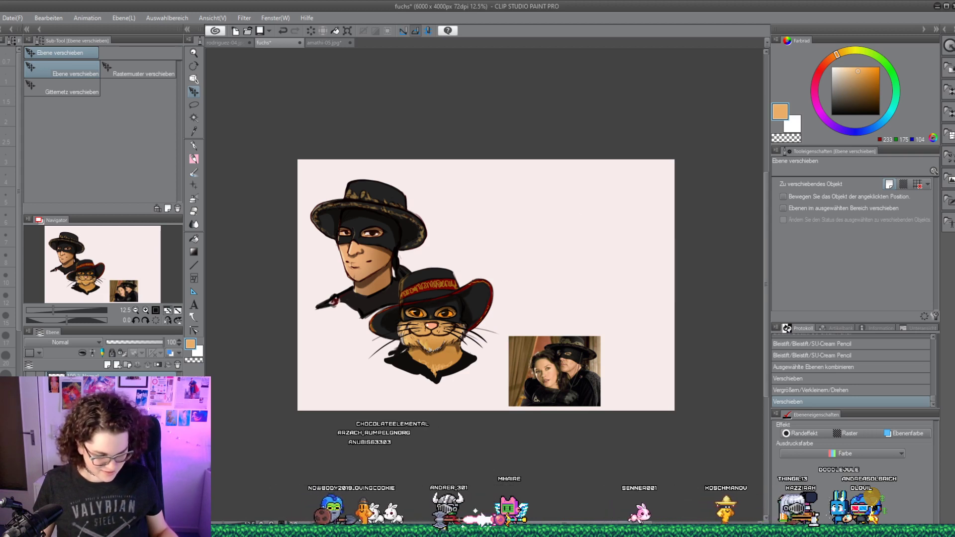
mouse_move(446, 352)
left_mouse_down()
mouse_move(476, 347)
mouse_move(441, 376)
mouse_move(399, 386)
mouse_move(446, 367)
mouse_move(438, 366)
left_mouse_up()
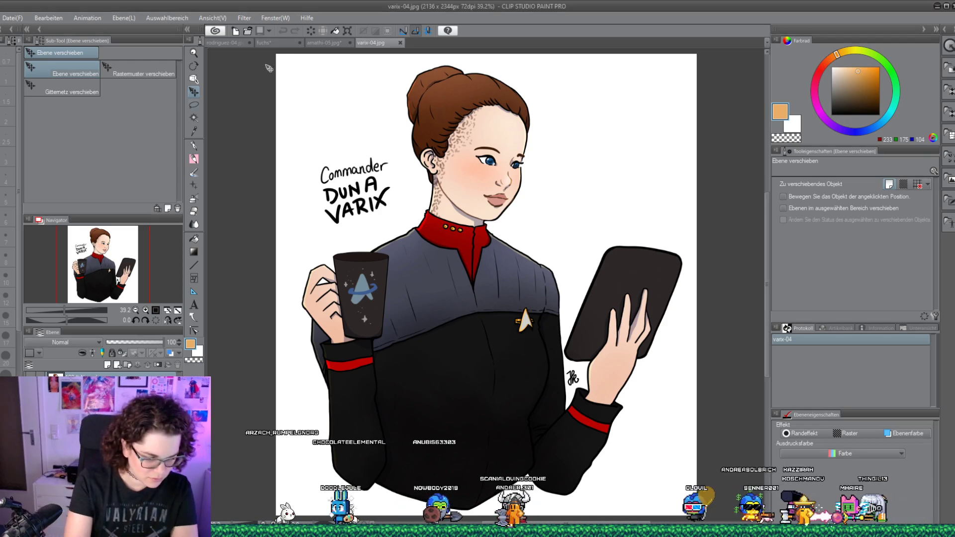
Lasso the woman's head and shoulders in varix-04.jpg and paste them into the fuchs canvas beside the masked man's hat
key("m")
mouse_move(498, 54)
left_mouse_down()
mouse_move(397, 160)
mouse_move(413, 268)
mouse_move(500, 296)
mouse_move(562, 199)
mouse_move(534, 79)
mouse_move(497, 53)
left_mouse_up()
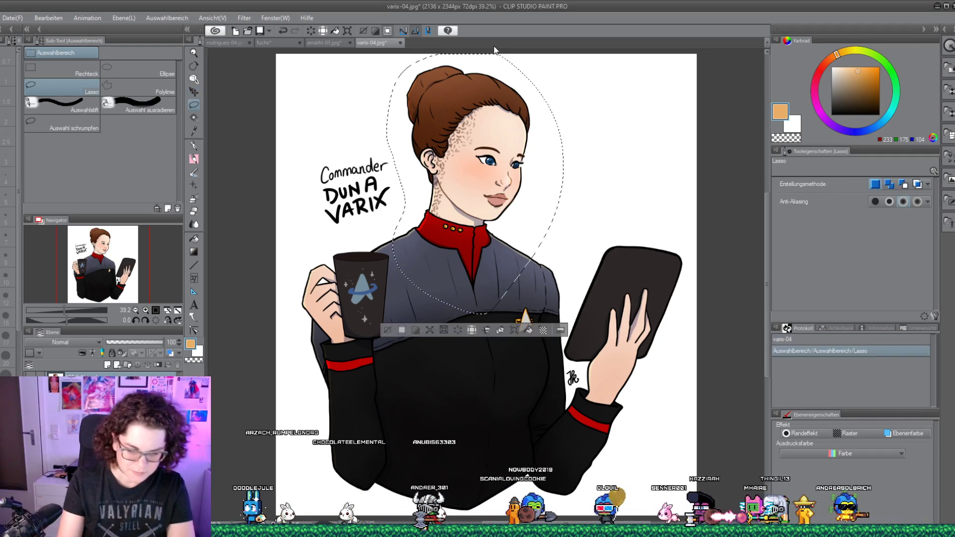
left_click(263, 43)
left_click(194, 92)
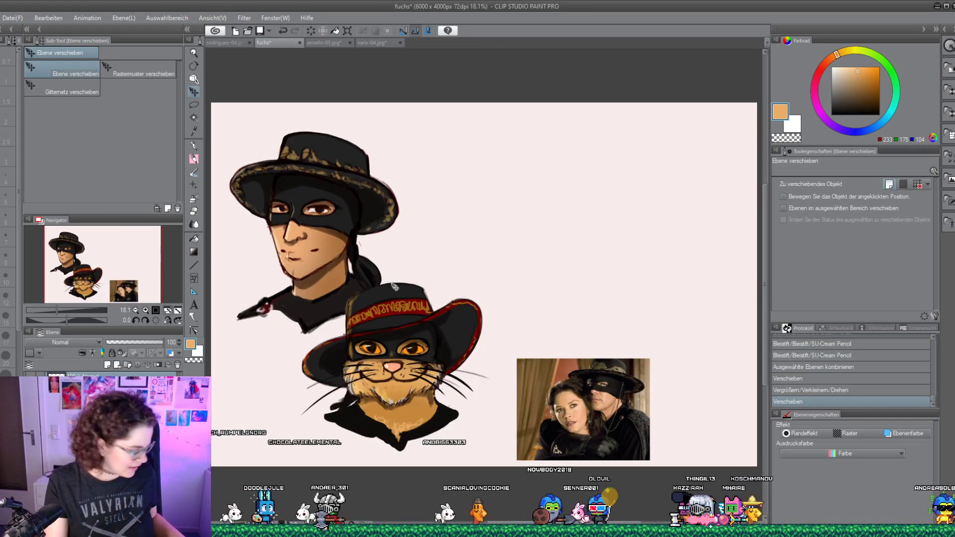
key("ctrl+v")
mouse_move(512, 284)
left_mouse_down()
mouse_move(651, 287)
mouse_move(589, 298)
left_mouse_up()
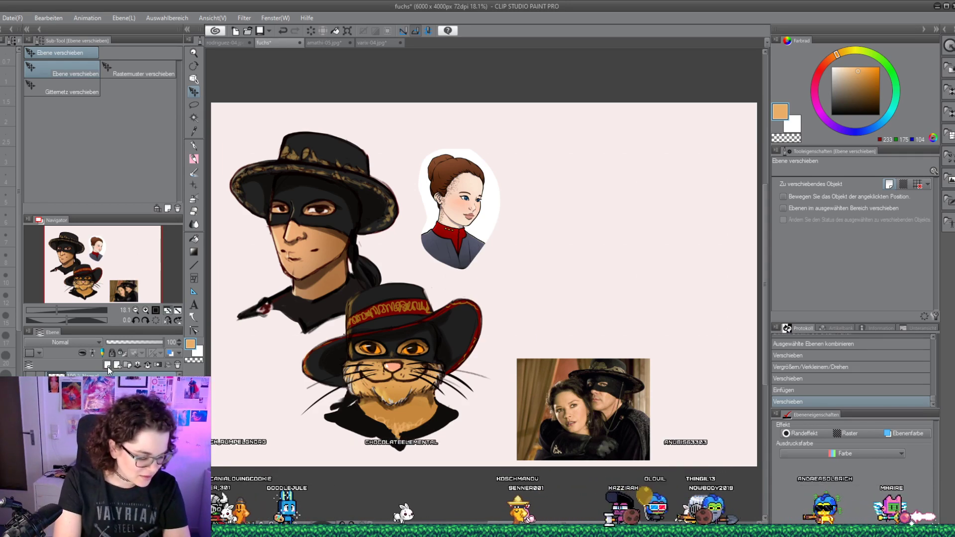
Add a new raster layer and sketch an oval head with a curved centre line and nose in near-black using the SU-Cream Pencil
key("ctrl+shift+n")
key("p")
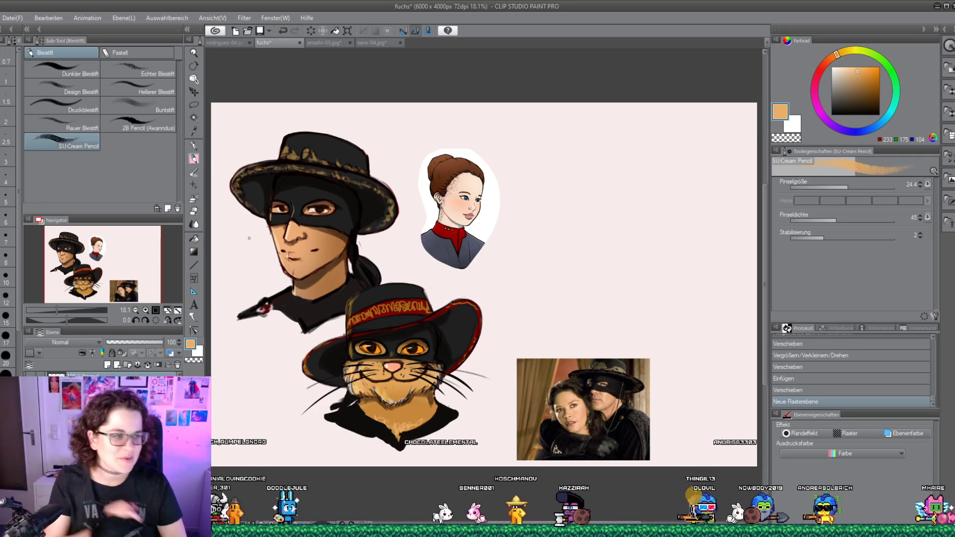
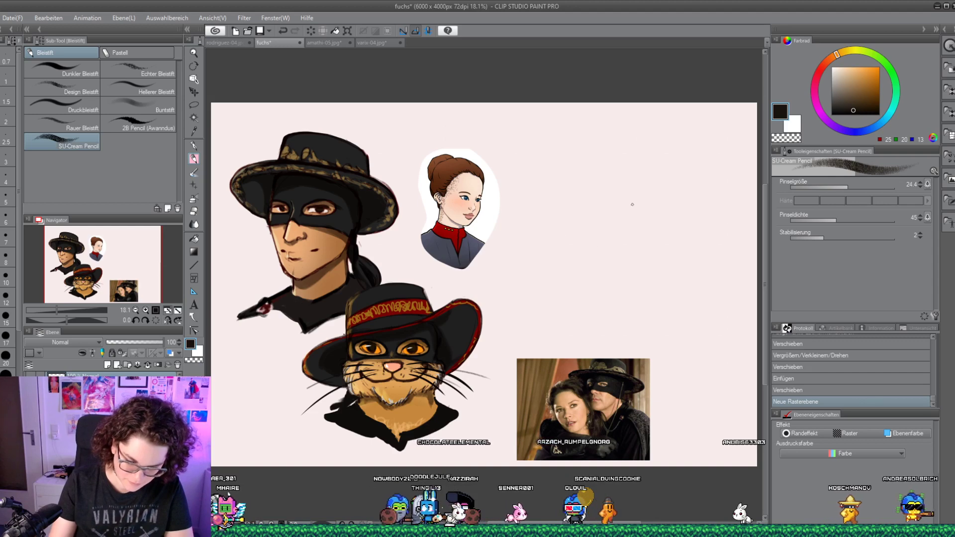
mouse_move(605, 149)
left_mouse_down()
mouse_move(559, 253)
mouse_move(607, 149)
mouse_move(646, 214)
left_mouse_up()
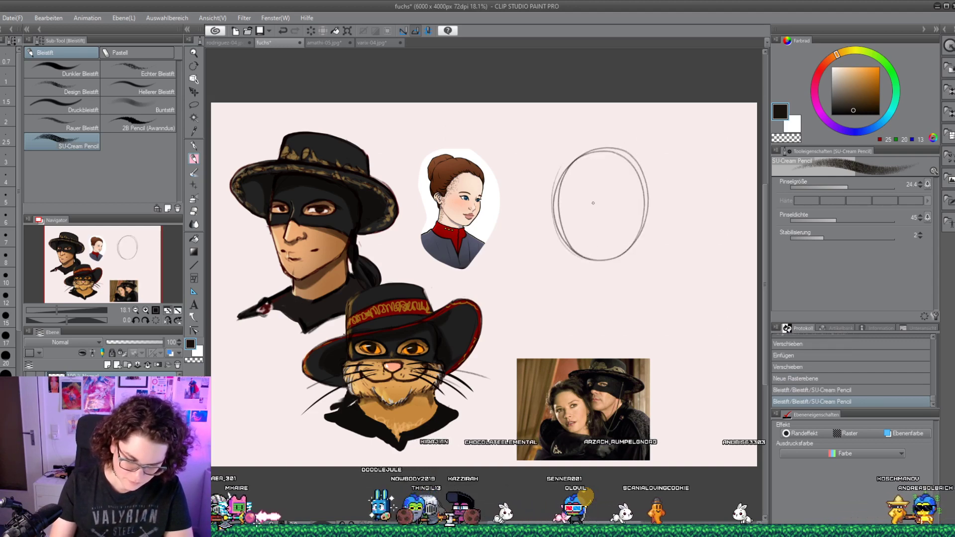
mouse_move(597, 169)
left_mouse_down()
mouse_move(580, 251)
mouse_move(589, 208)
left_mouse_up()
left_click_drag(610, 153, 579, 239)
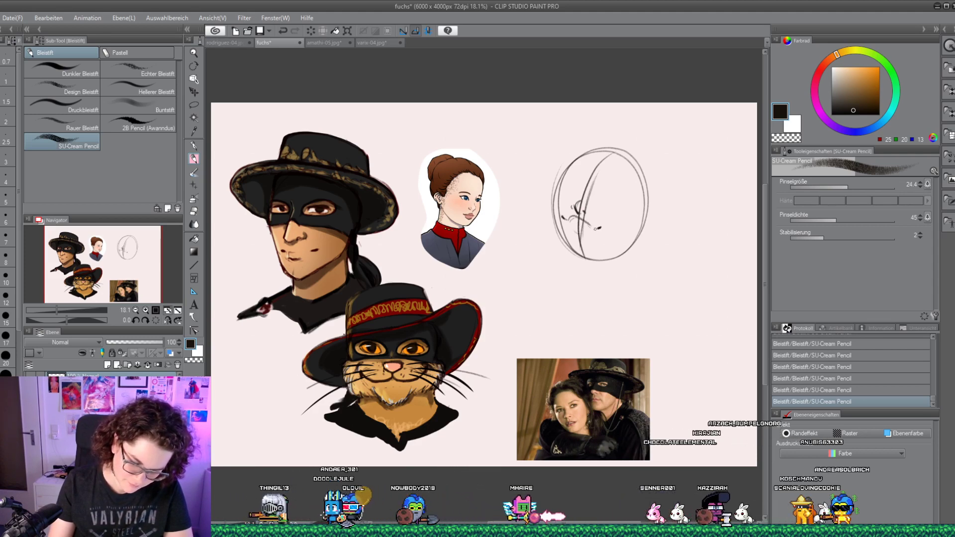
Strengthen the sketched head's cheek and jaw contour and add an ear and an outer skull line
left_click_drag(555, 201, 566, 246)
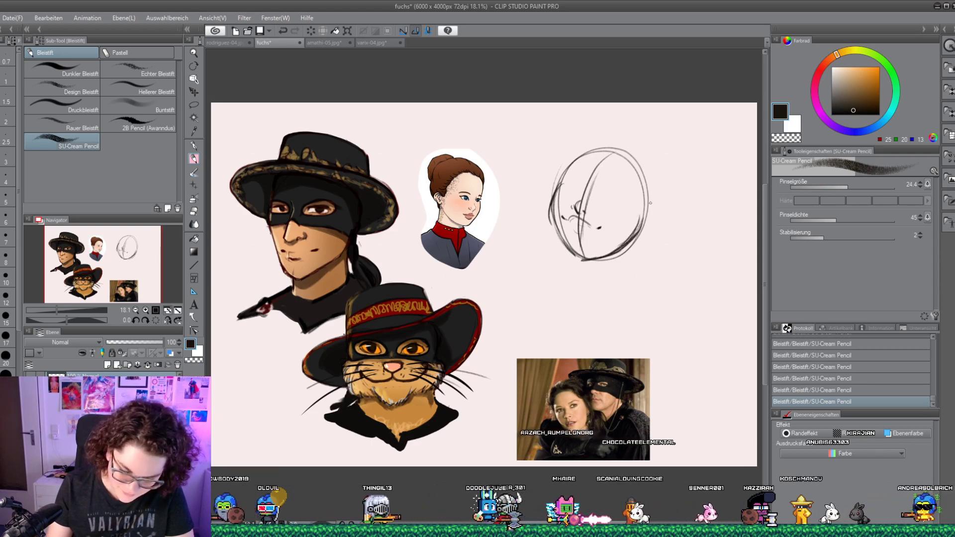
left_click_drag(643, 204, 642, 222)
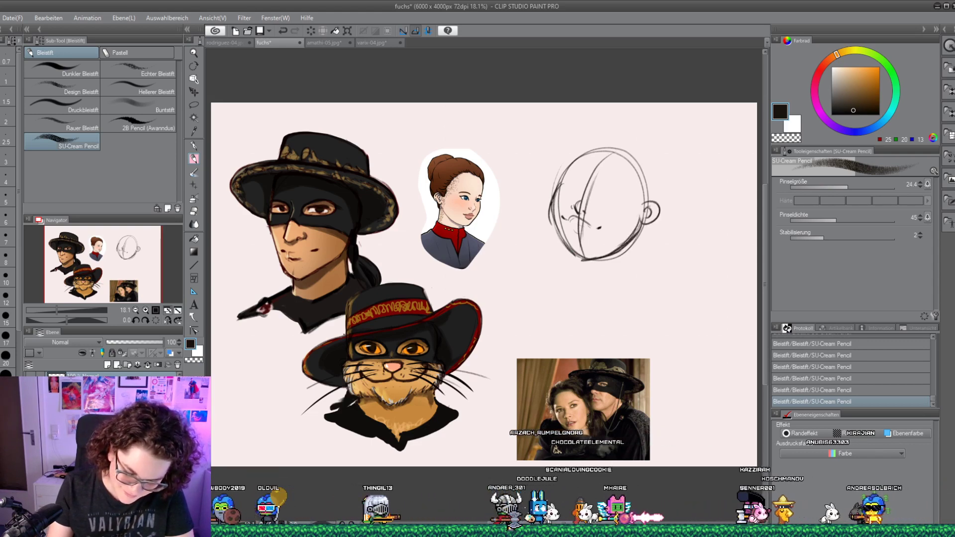
mouse_move(579, 146)
left_mouse_down()
mouse_move(563, 168)
mouse_move(644, 144)
mouse_move(659, 198)
left_mouse_up()
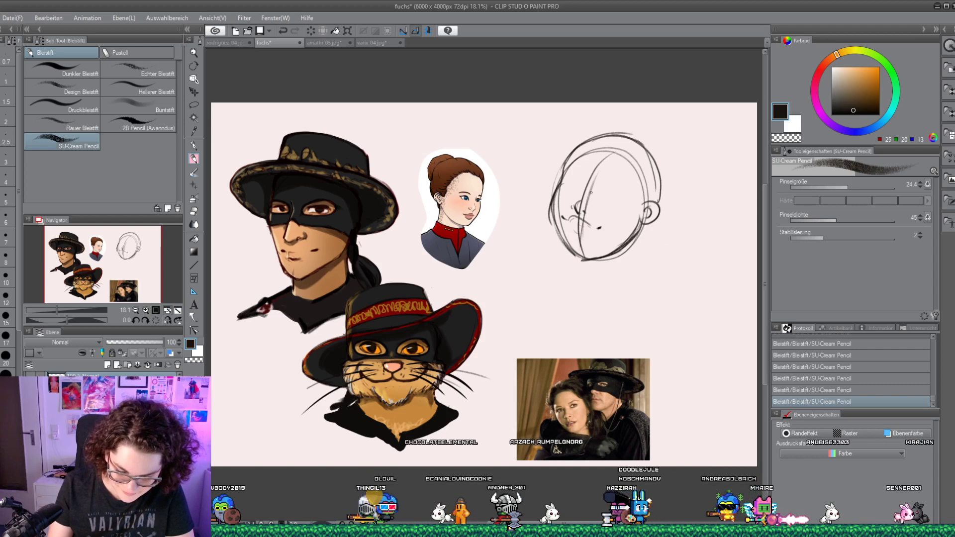
Sketch a slanted eye line, both eyes and the lips on the new face
left_click_drag(624, 208, 564, 180)
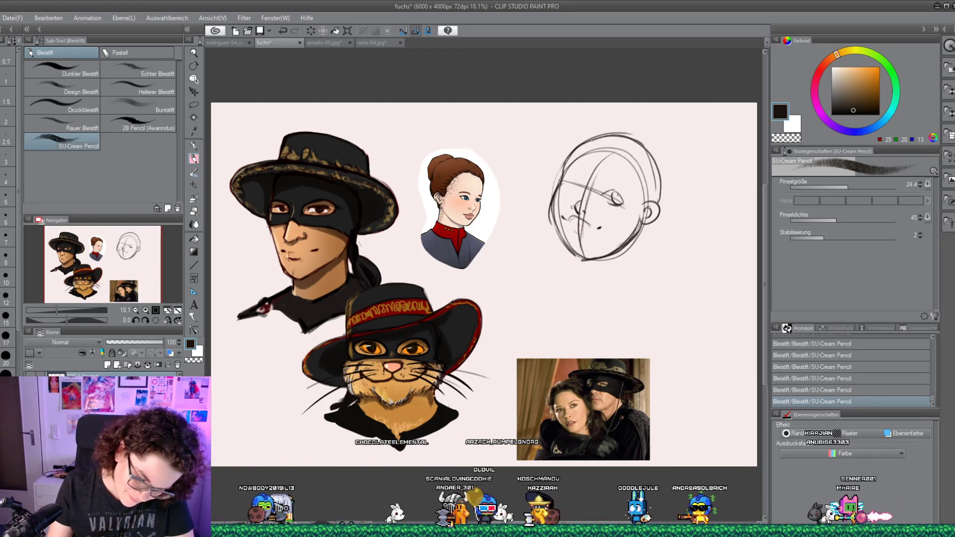
left_click_drag(618, 195, 622, 203)
left_click_drag(563, 185, 572, 191)
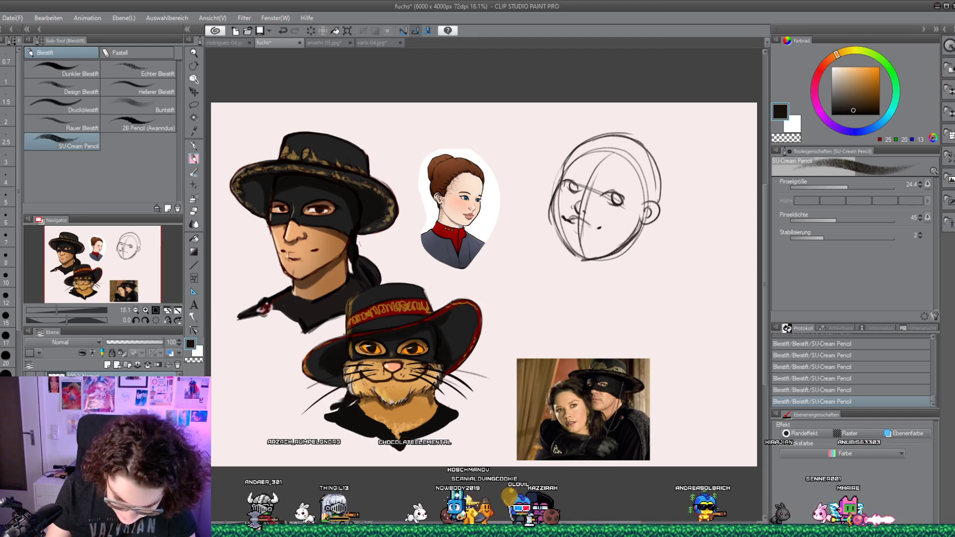
mouse_move(573, 219)
left_mouse_down()
mouse_move(599, 227)
mouse_move(590, 231)
left_mouse_up()
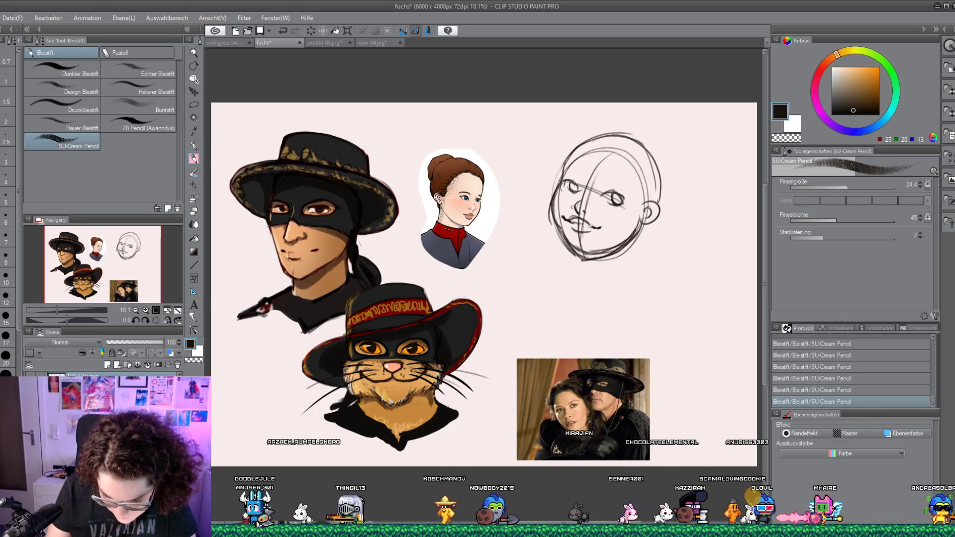
Erase the face's cheek and chin contour with the hard eraser at size 51.1 and redraw a cleaner jawline in pencil
left_click(194, 212)
left_click(145, 310)
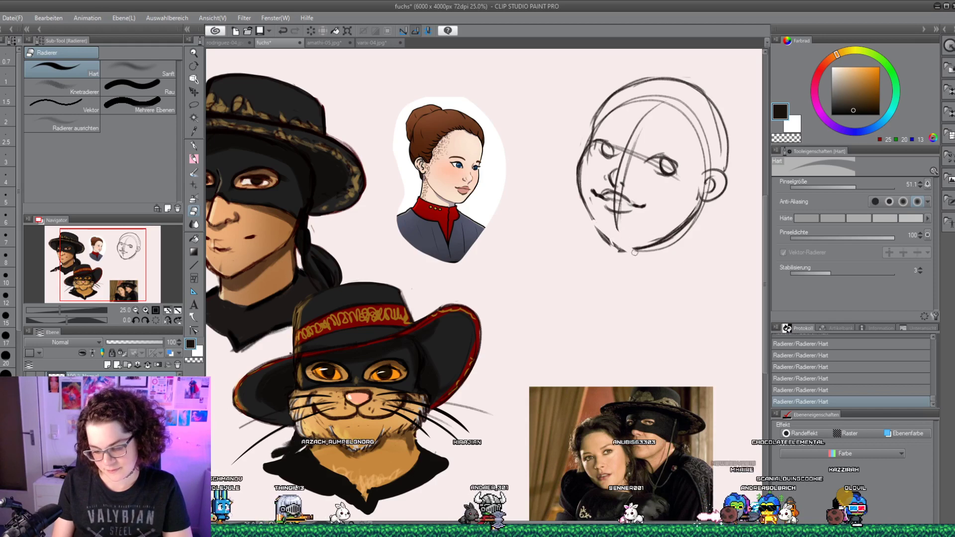
left_click_drag(642, 249, 603, 243)
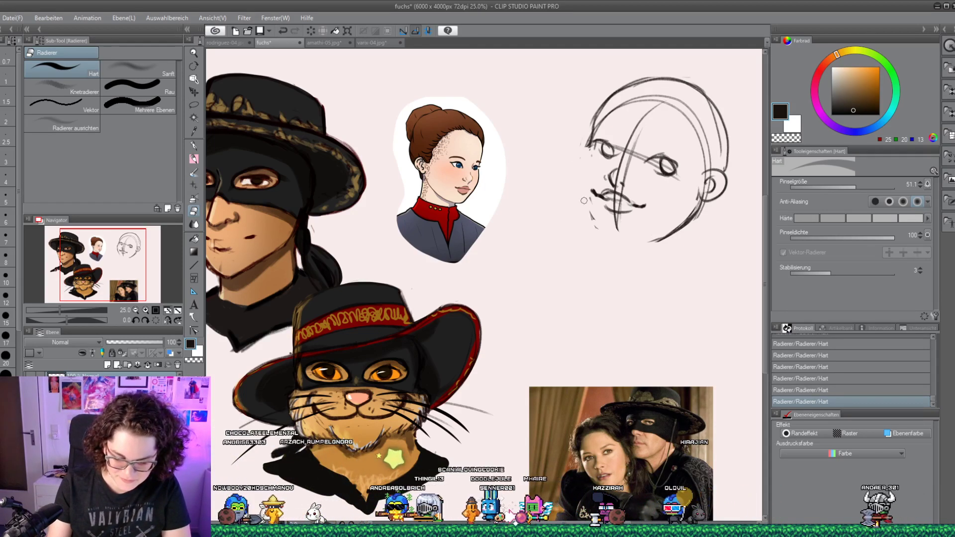
left_click(194, 158)
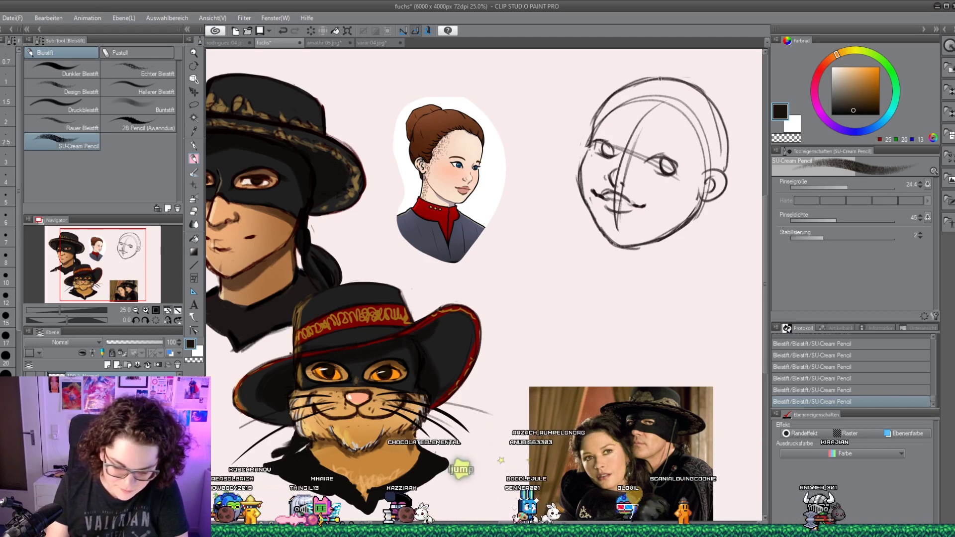
Erase parts of the sketched eyes and mouth corner, and redraw the eyes with defined upper lids and lashes
key("e")
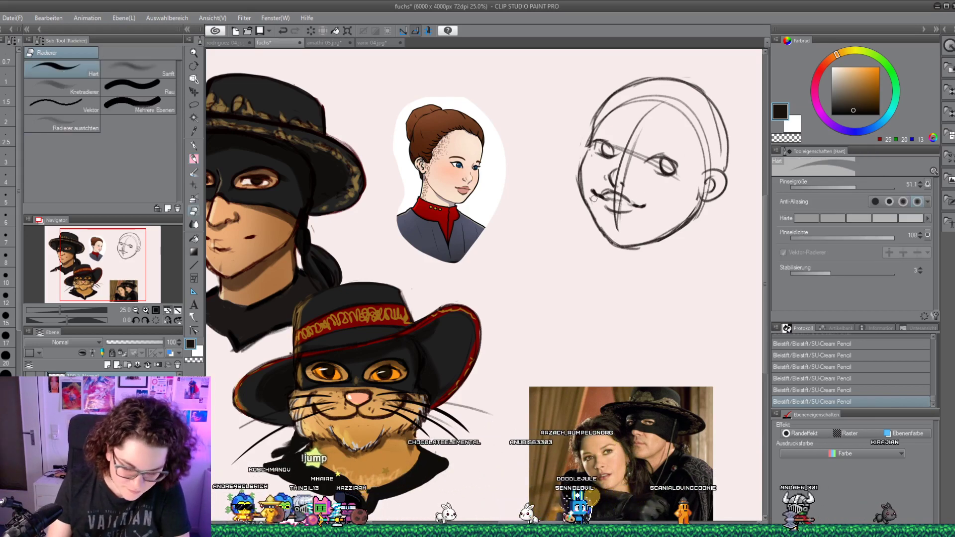
mouse_move(591, 195)
left_mouse_down()
mouse_move(640, 143)
mouse_move(652, 171)
left_mouse_up()
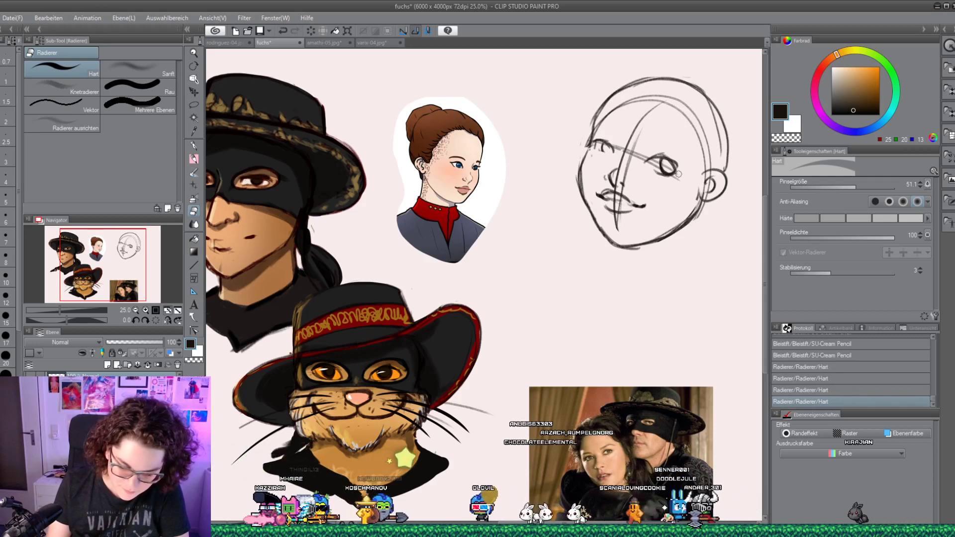
key("p")
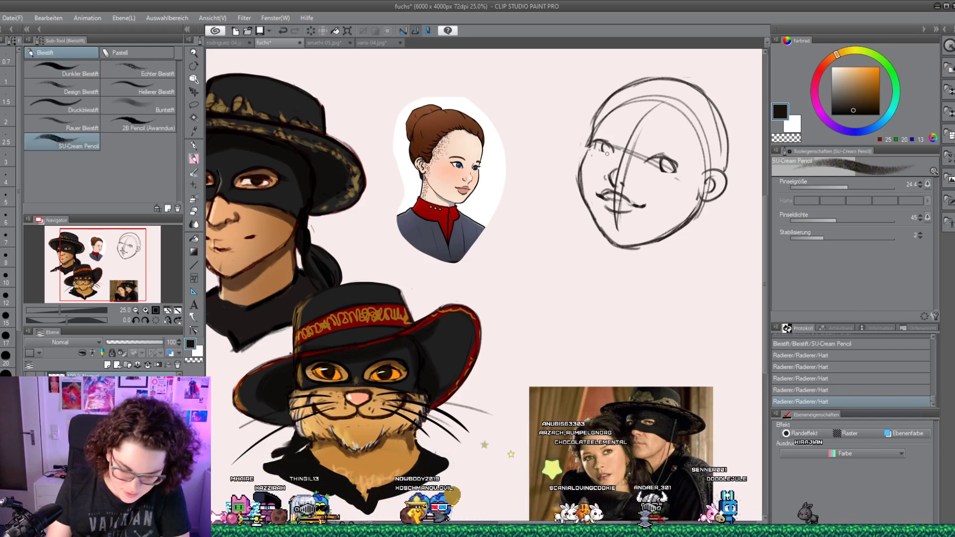
left_click_drag(660, 168, 676, 165)
left_click_drag(589, 146, 609, 149)
left_click_drag(597, 143, 611, 151)
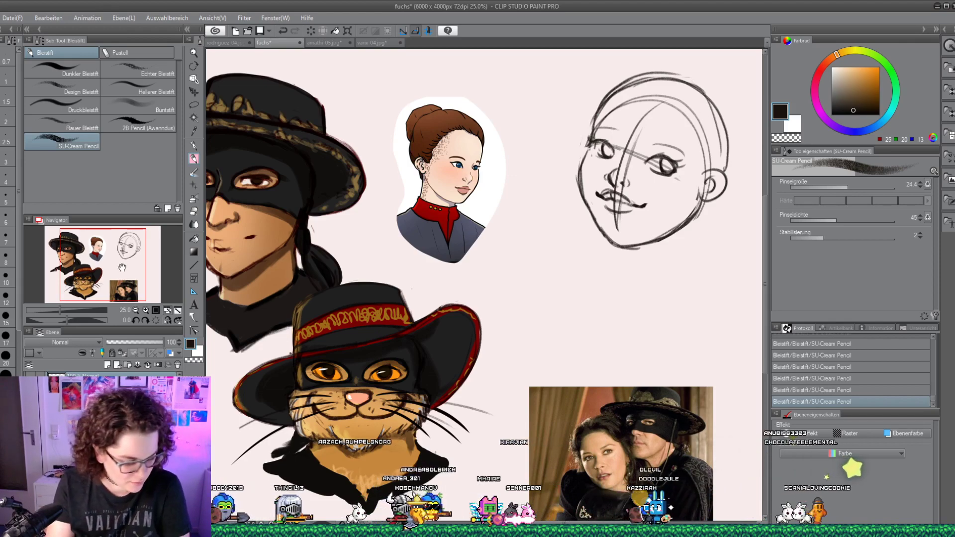
left_click_drag(138, 267, 146, 264)
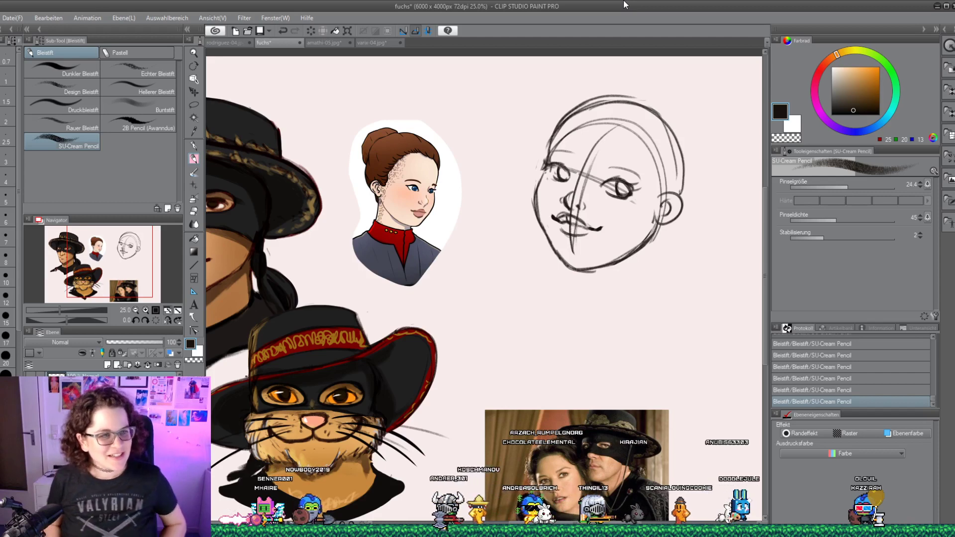
left_click_drag(497, 299, 614, 266)
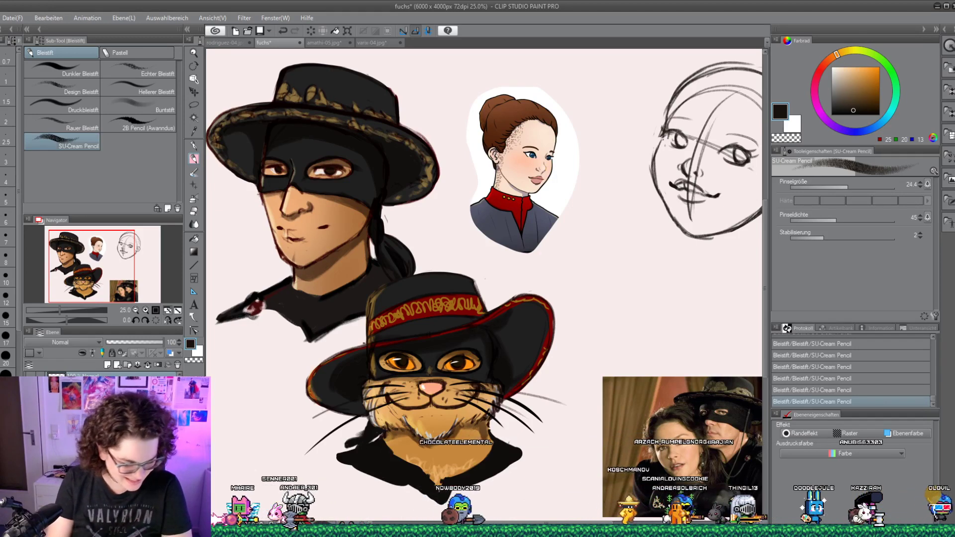
Sketch swept-back hair strands over the woman's skull and a long wavy ponytail falling behind the ear
left_click_drag(257, 303, 178, 303)
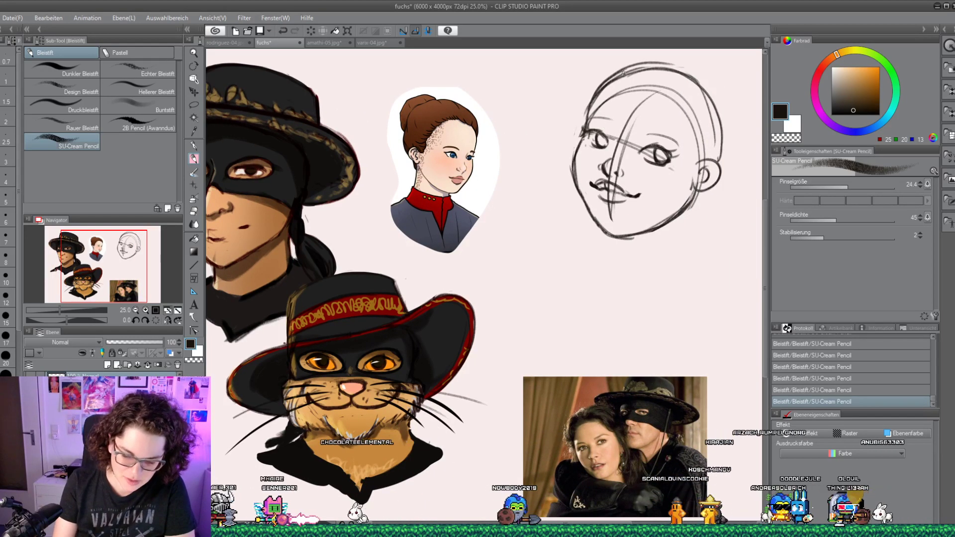
left_click_drag(623, 73, 596, 104)
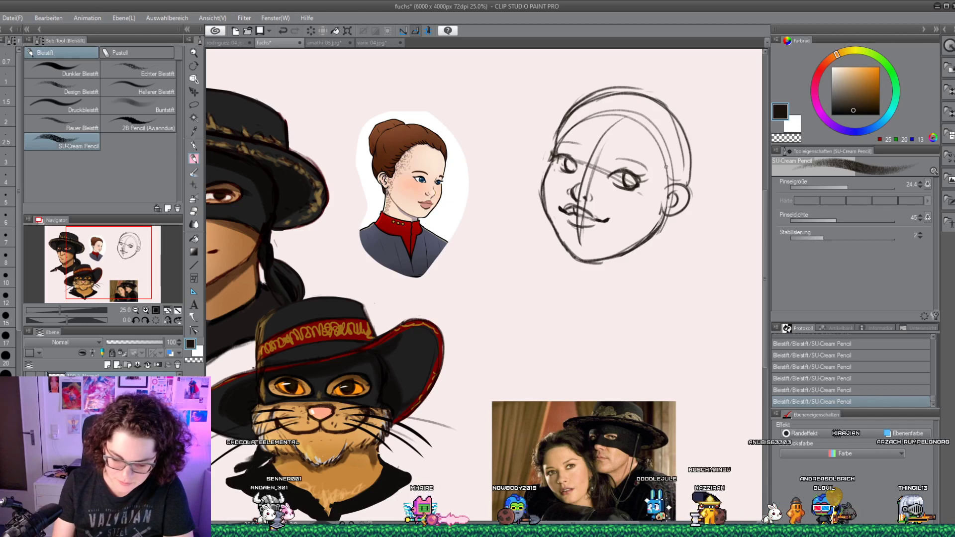
left_click_drag(666, 167, 681, 186)
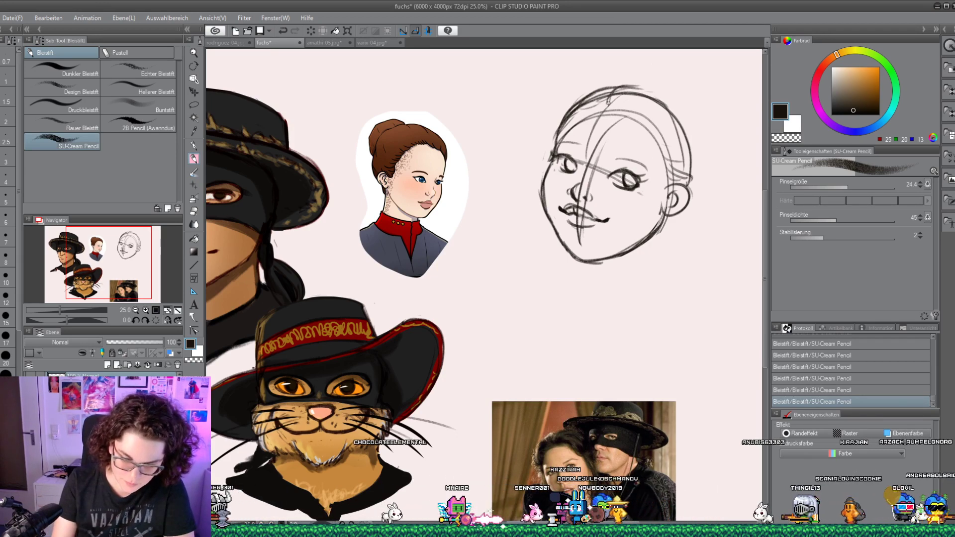
mouse_move(621, 86)
left_mouse_down()
mouse_move(591, 106)
mouse_move(627, 83)
left_mouse_up()
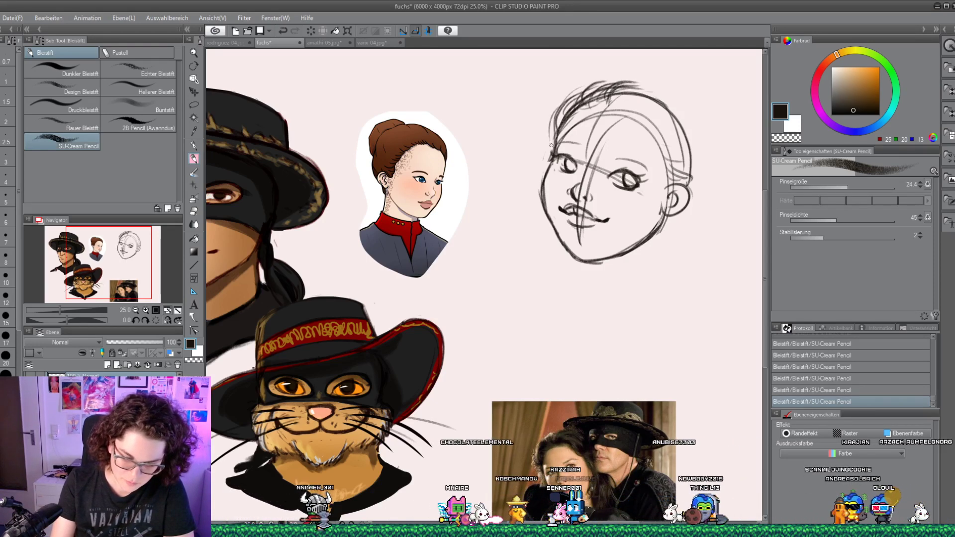
left_click_drag(616, 80, 625, 101)
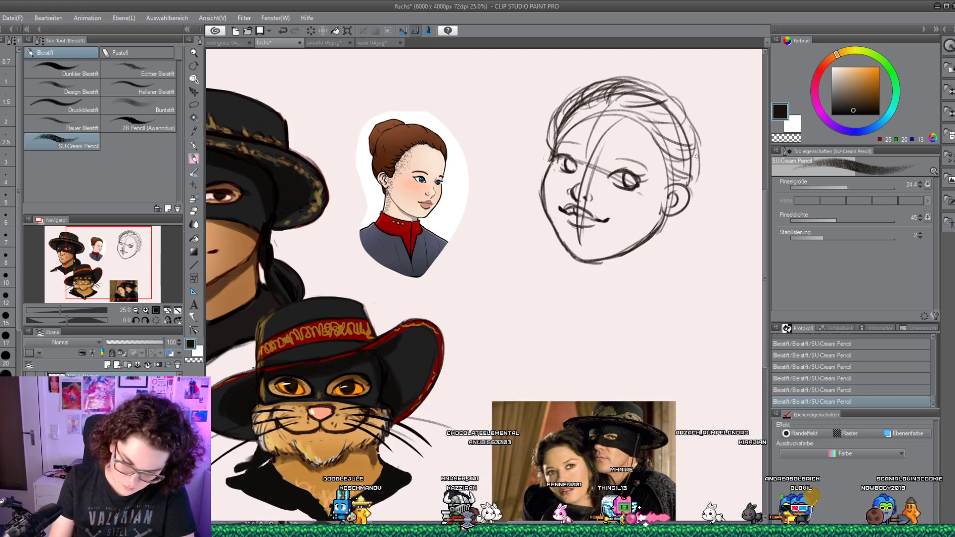
mouse_move(669, 226)
left_mouse_down()
mouse_move(721, 269)
mouse_move(727, 291)
mouse_move(696, 318)
mouse_move(665, 302)
mouse_move(657, 333)
mouse_move(677, 354)
mouse_move(664, 324)
mouse_move(684, 355)
left_mouse_up()
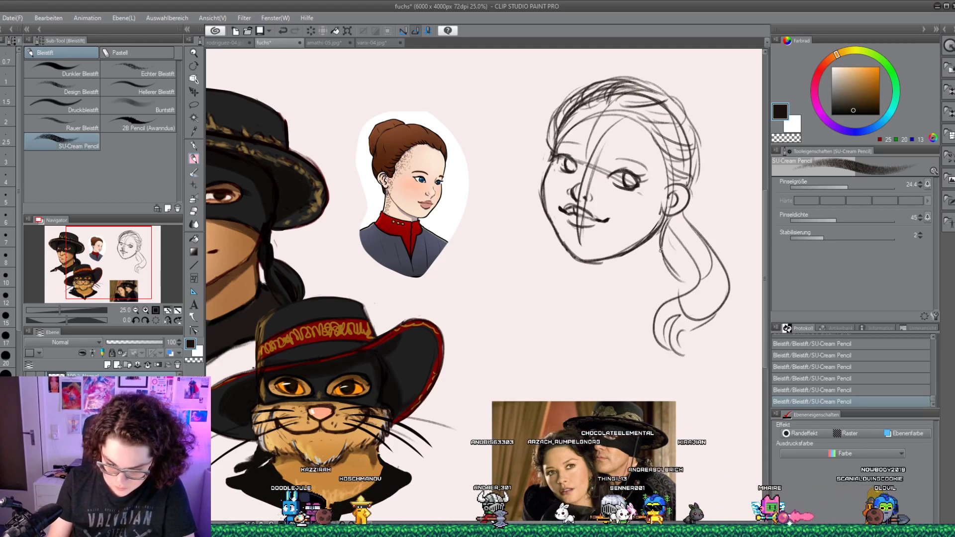
left_click_drag(682, 230, 669, 329)
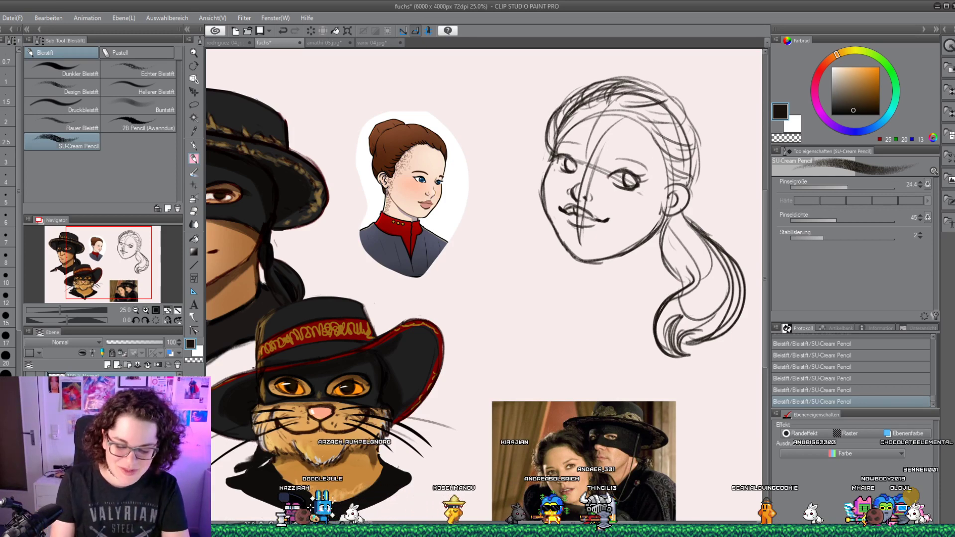
Erase the construction lines across the forehead with the hard eraser at size 51.1 and pencil small hair strands at the temple
left_click(194, 210)
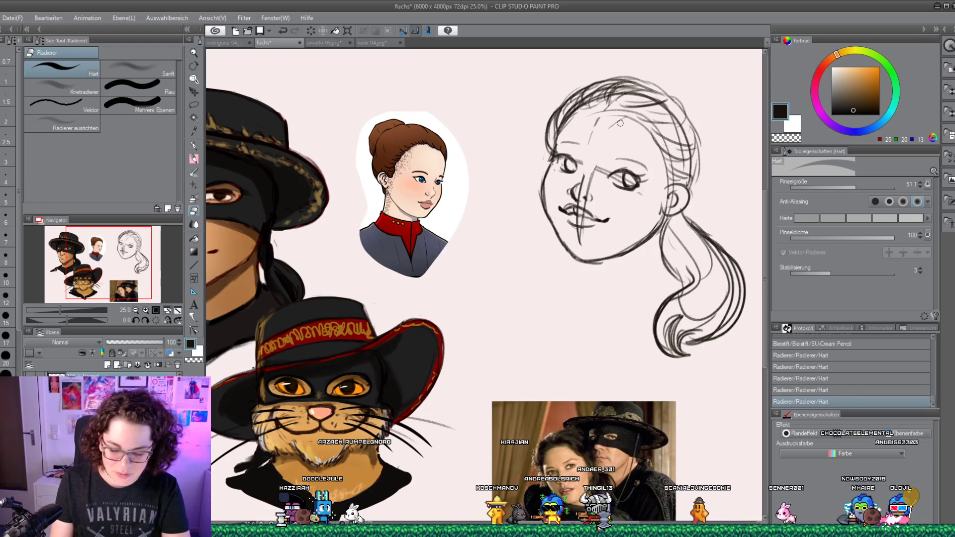
left_click_drag(587, 125, 597, 125)
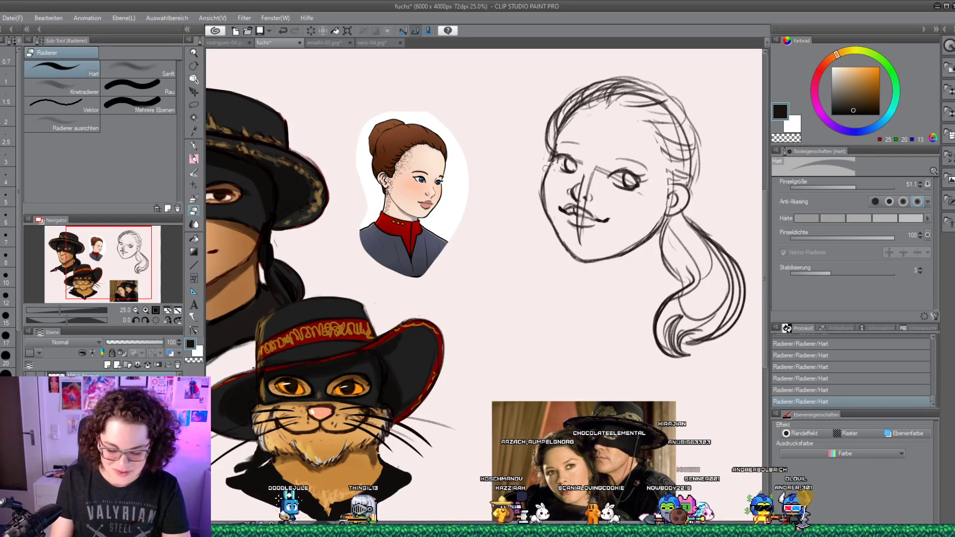
key("p")
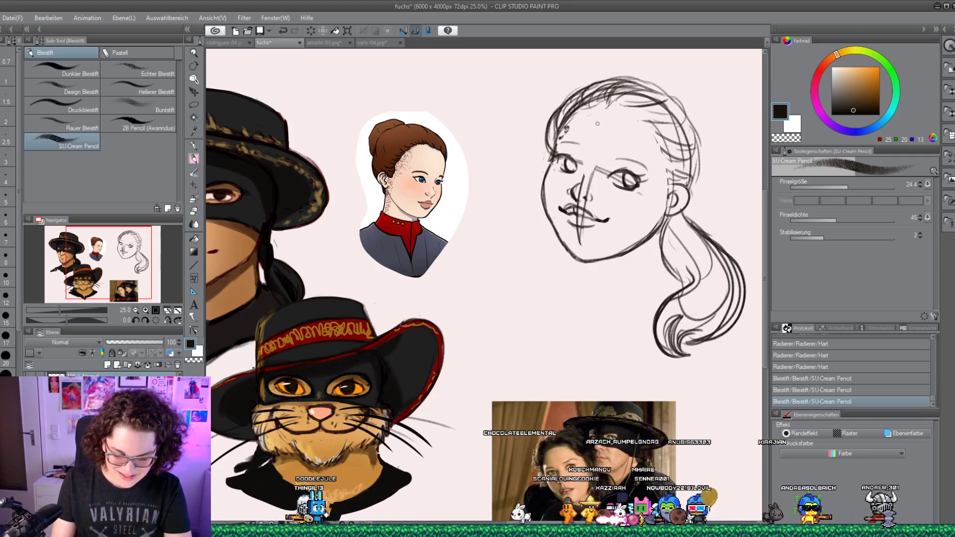
left_click_drag(597, 124, 623, 79)
Lighten the sketched hairline and face lines with the soft eraser at size 479.7
left_click(194, 211)
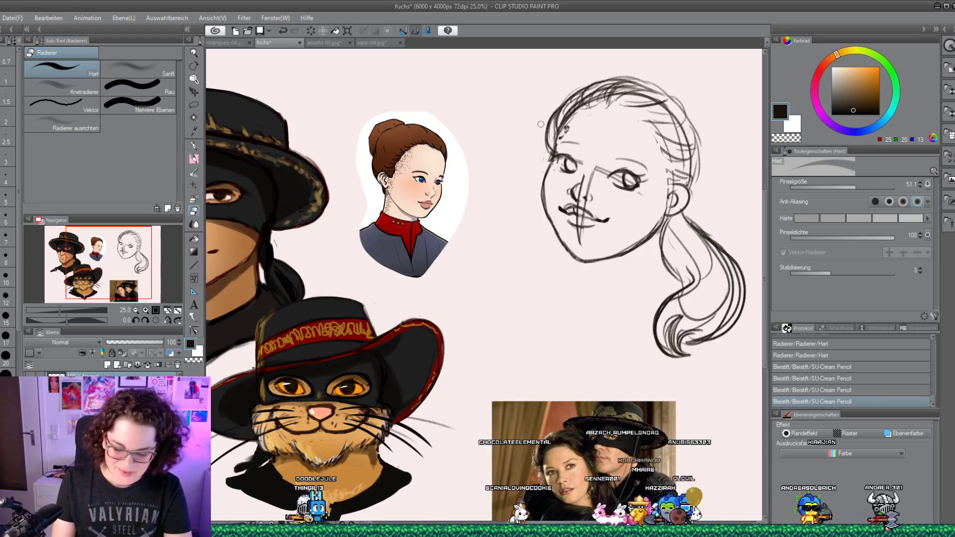
key(".")
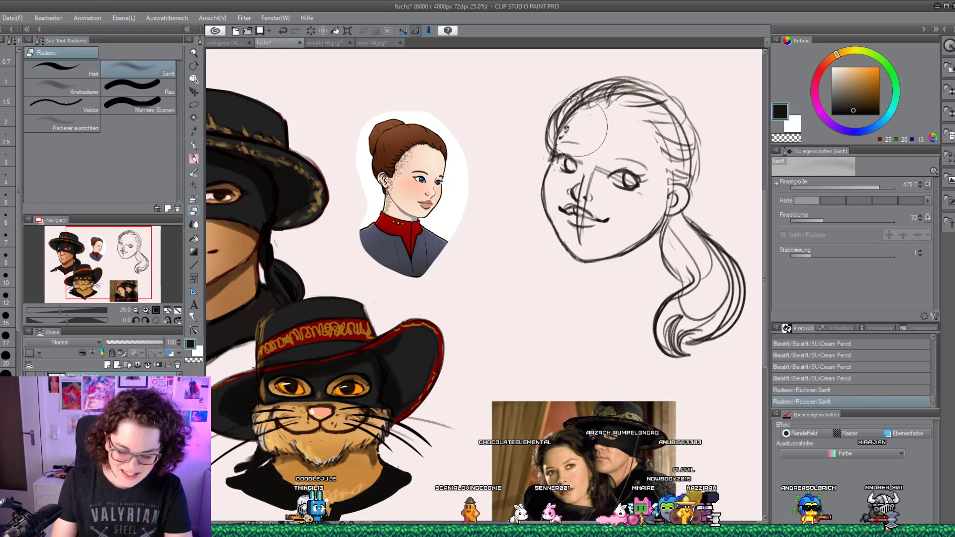
mouse_move(656, 154)
left_mouse_down()
mouse_move(662, 185)
mouse_move(577, 249)
left_mouse_up()
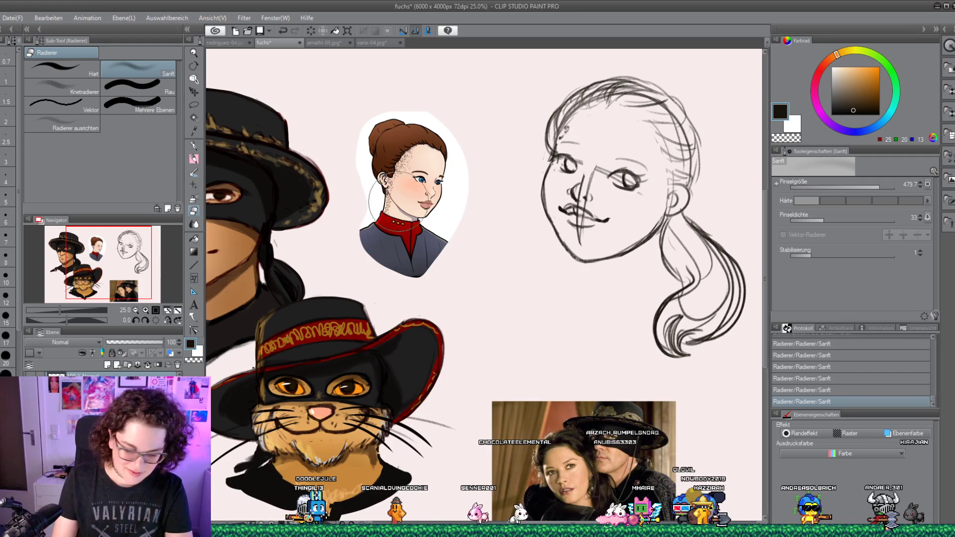
Erase the centre guideline through the nose and lips with the hard eraser, and pencil in darker eyebrows
left_click(82, 62)
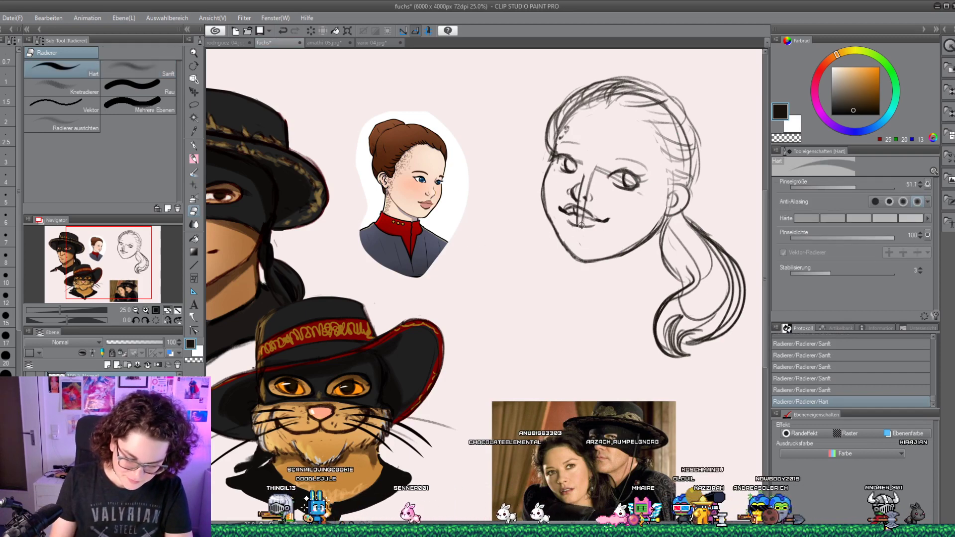
mouse_move(581, 225)
left_mouse_down()
mouse_move(567, 209)
mouse_move(584, 211)
mouse_move(577, 216)
mouse_move(577, 194)
left_mouse_up()
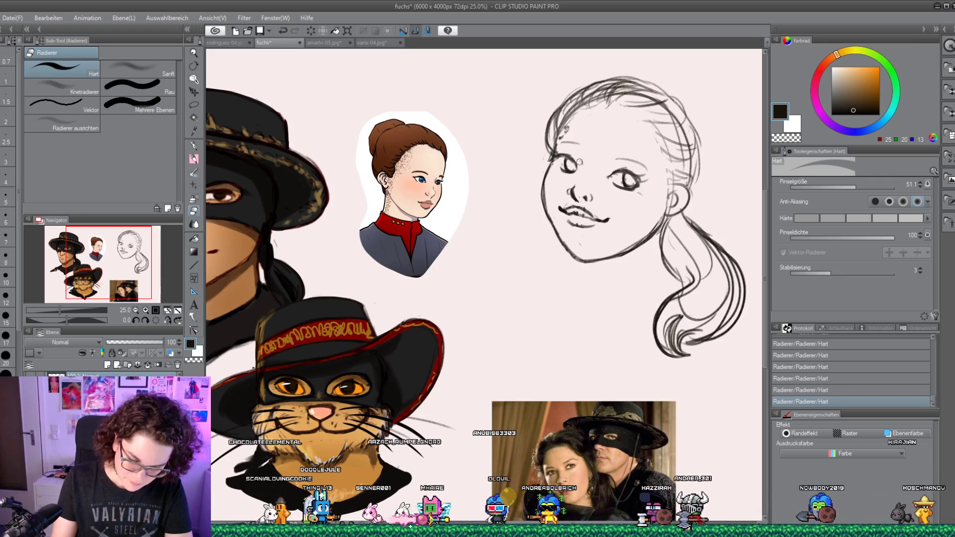
key("p")
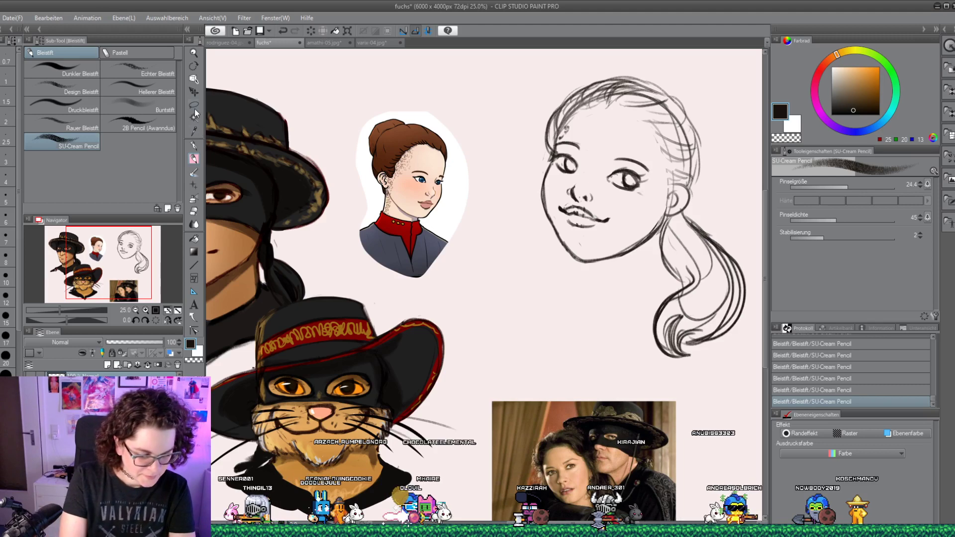
Lasso the woman's nose and mouth and move them slightly down on the face
key("m")
mouse_move(595, 178)
left_mouse_down()
mouse_move(565, 184)
mouse_move(611, 238)
mouse_move(592, 177)
left_mouse_up()
key("ctrl+t")
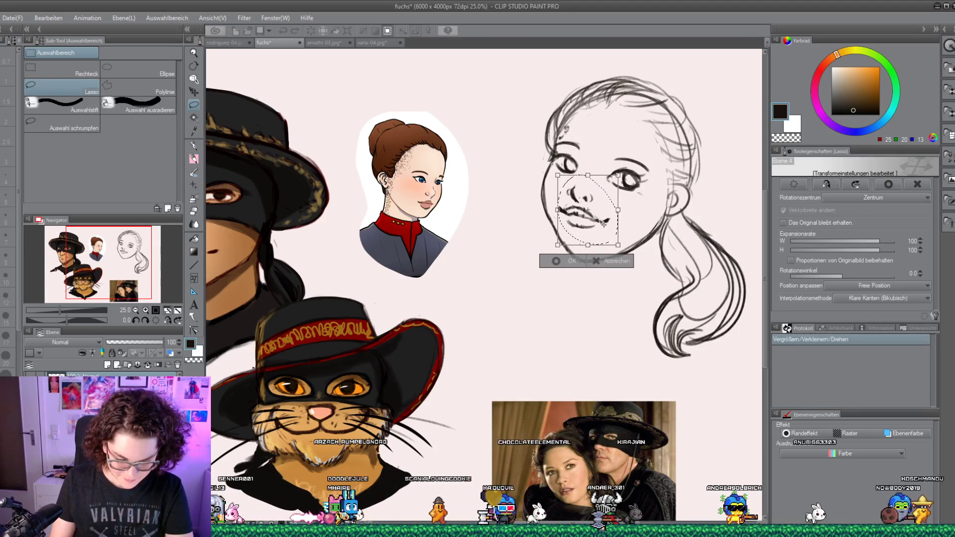
left_click_drag(603, 222, 604, 227)
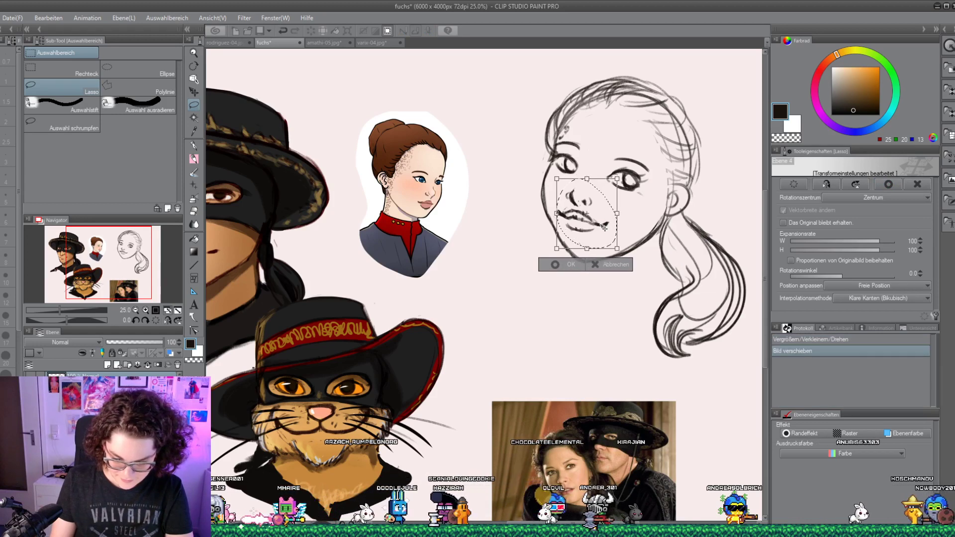
key("Return")
key("ctrl+d")
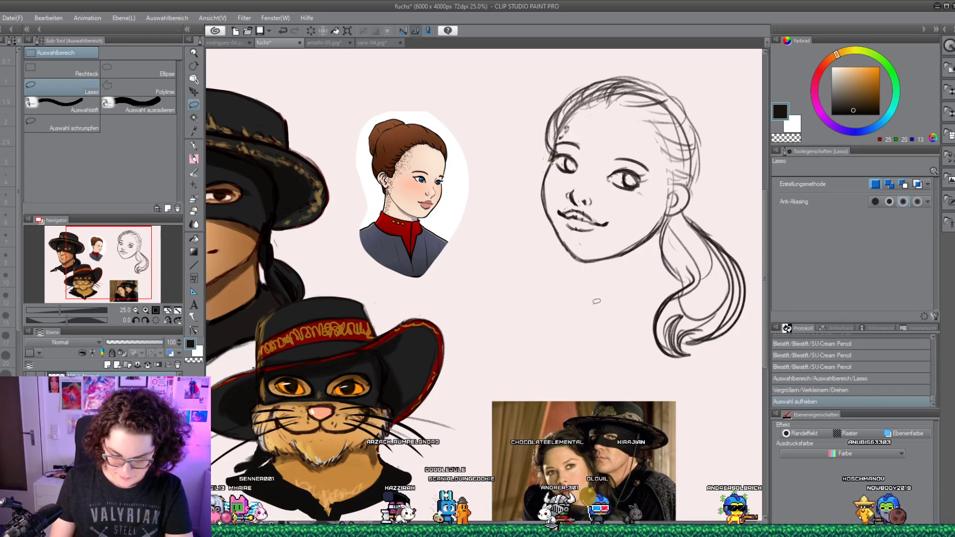
Touch up the eye and ear lines in pencil and sketch the neck, an open collar and a knotted neckerchief
left_click(194, 158)
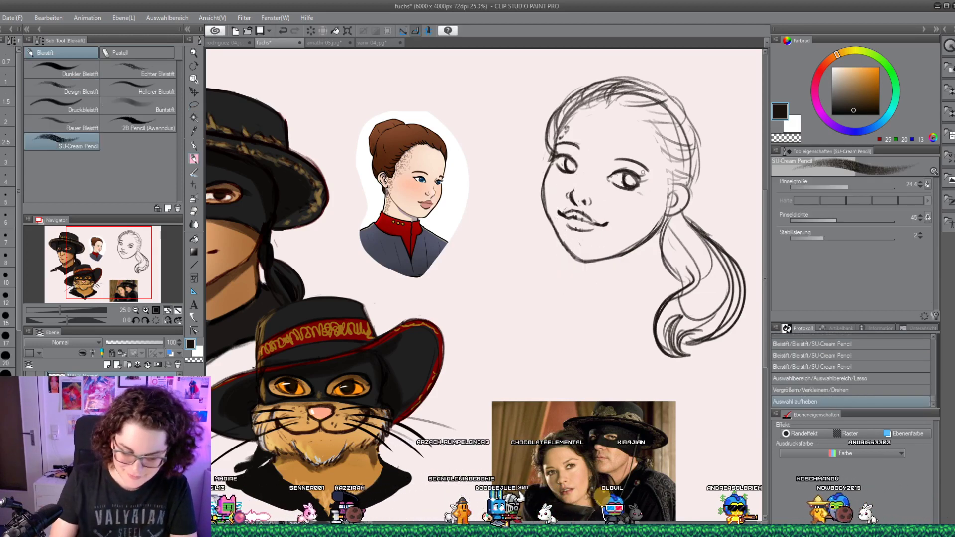
left_click_drag(668, 199, 671, 213)
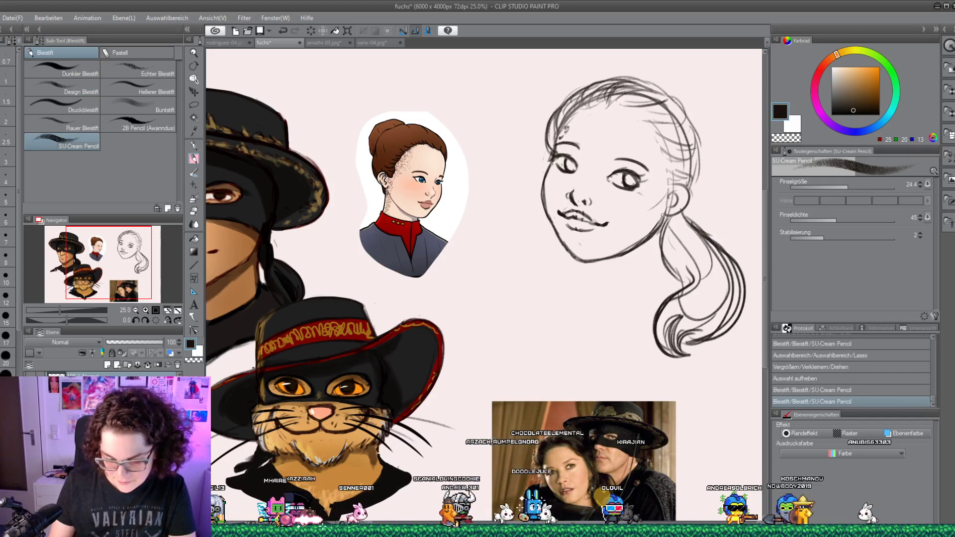
left_click_drag(626, 176, 630, 179)
left_click_drag(627, 175, 632, 178)
left_click_drag(659, 246, 653, 263)
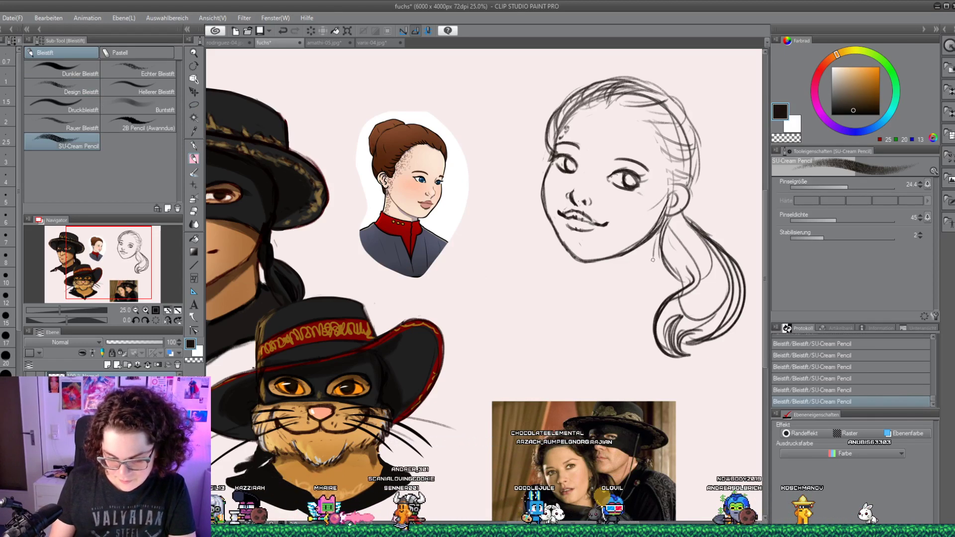
left_click_drag(584, 265, 581, 282)
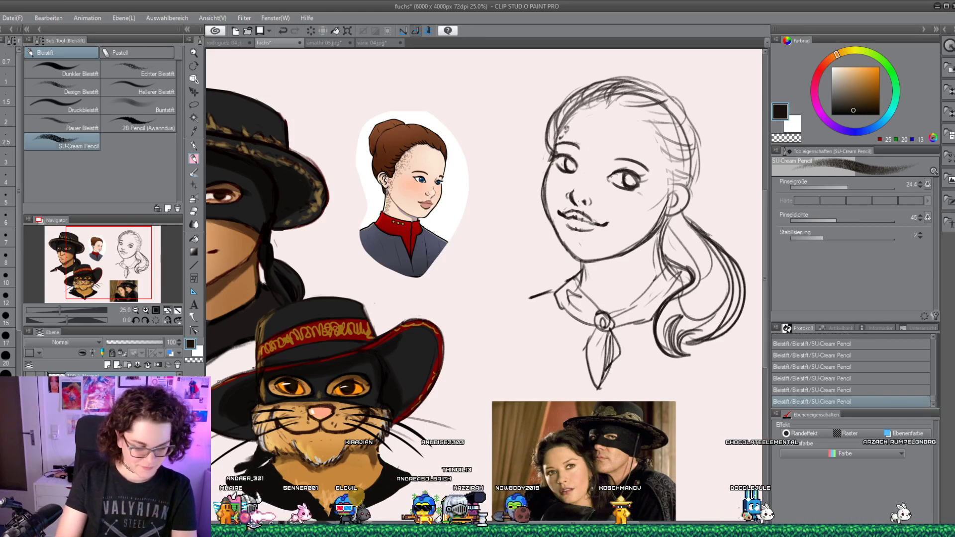
Lasso the mouth, scale it to 95% width and 98% height, and shift it slightly down
key("m")
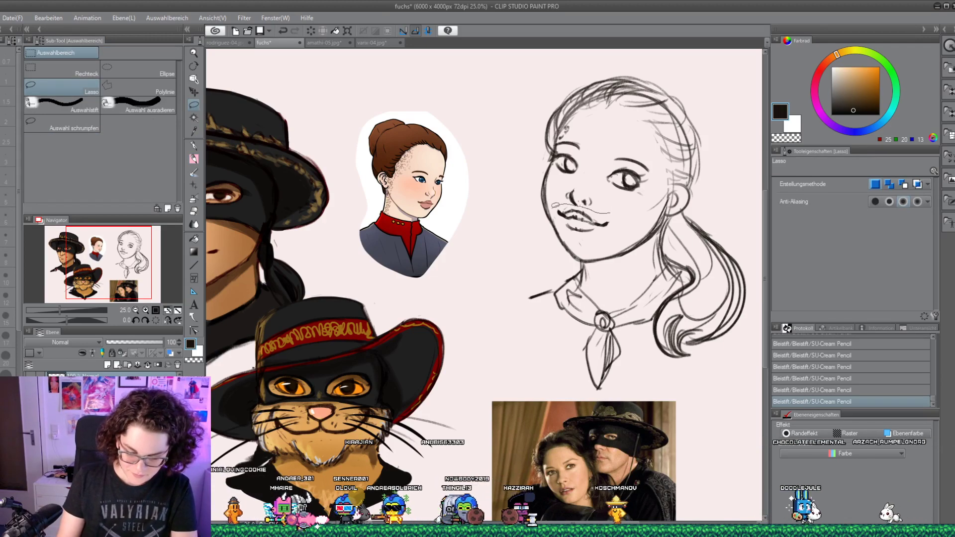
left_click_drag(609, 214, 554, 208)
key("ctrl+t")
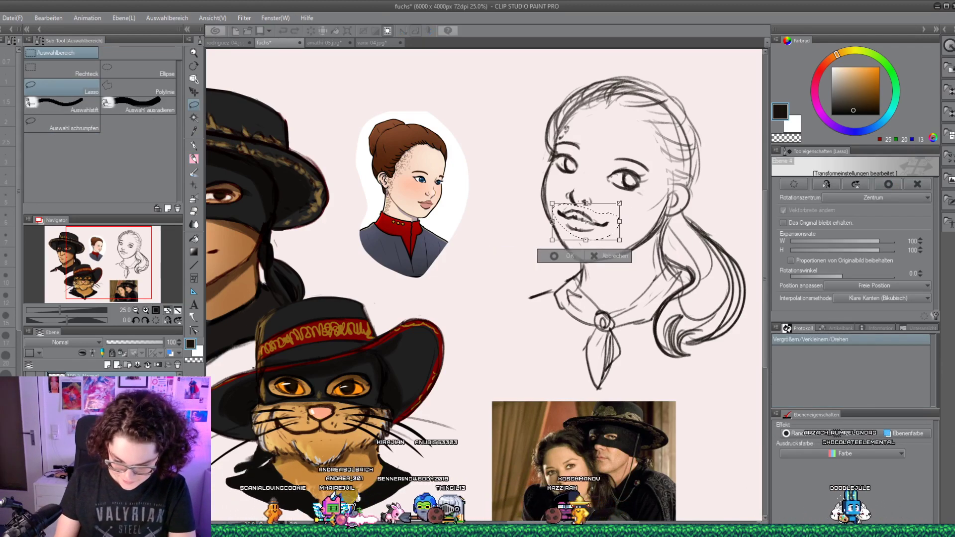
left_click_drag(619, 203, 604, 225)
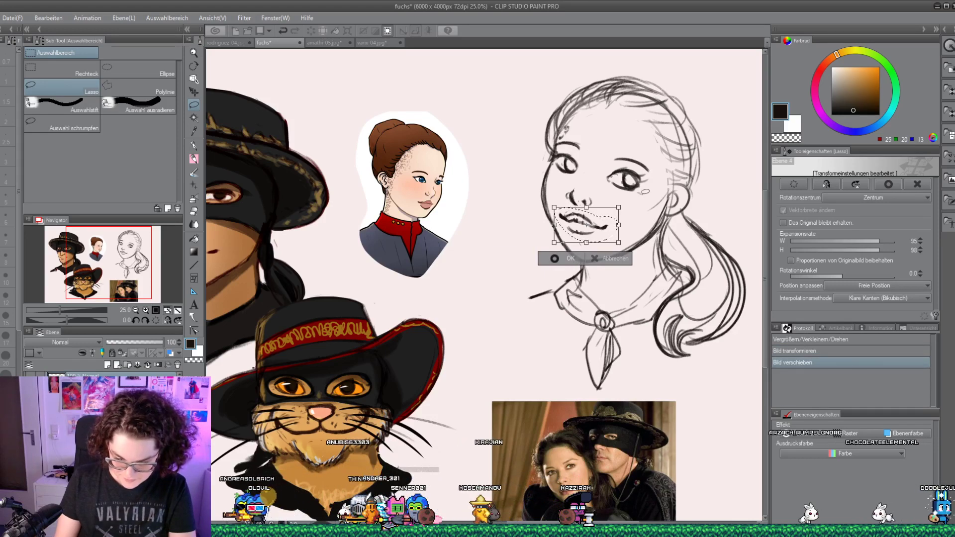
key("Return")
key("ctrl+d")
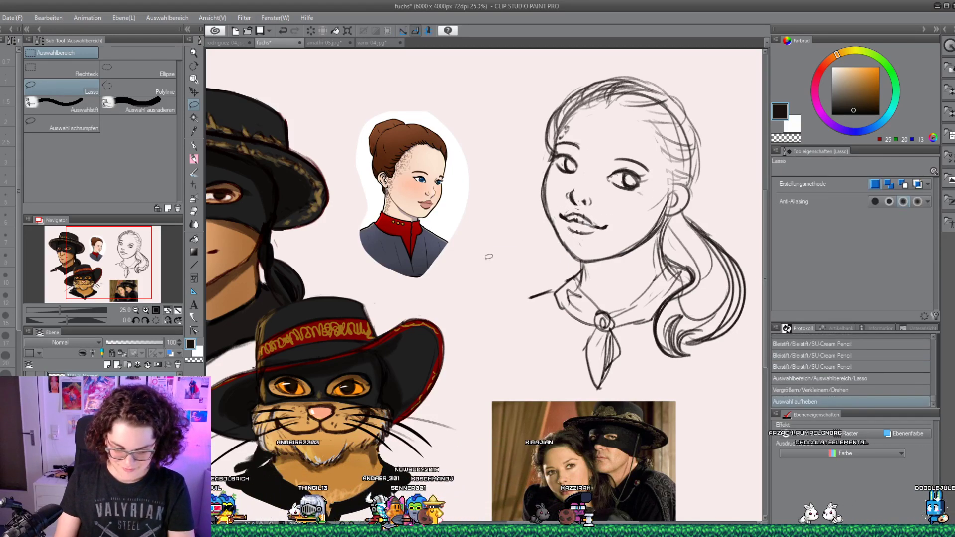
Touch up the sketch in pencil and trim the outer edge of the far cheek contour with the hard eraser
left_click(194, 159)
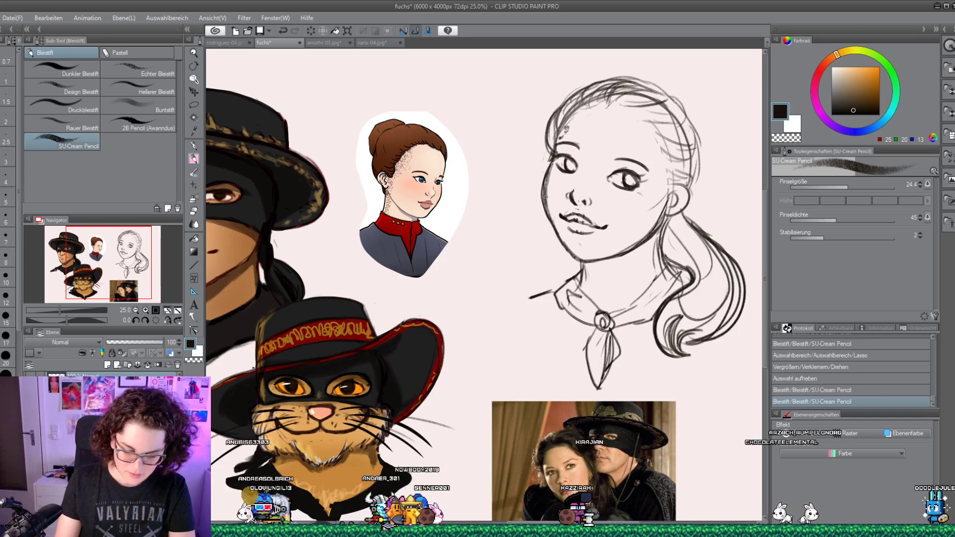
left_click(195, 210)
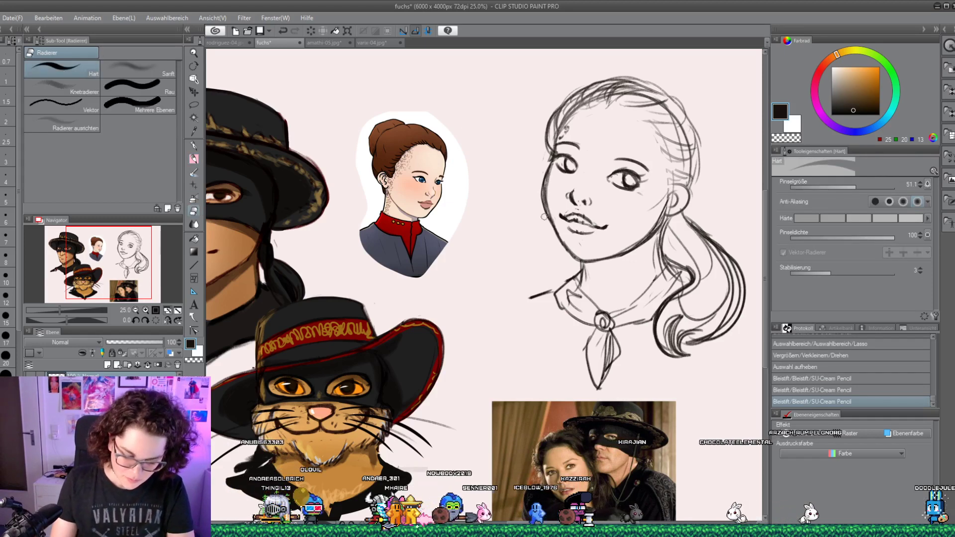
left_click_drag(543, 182, 546, 190)
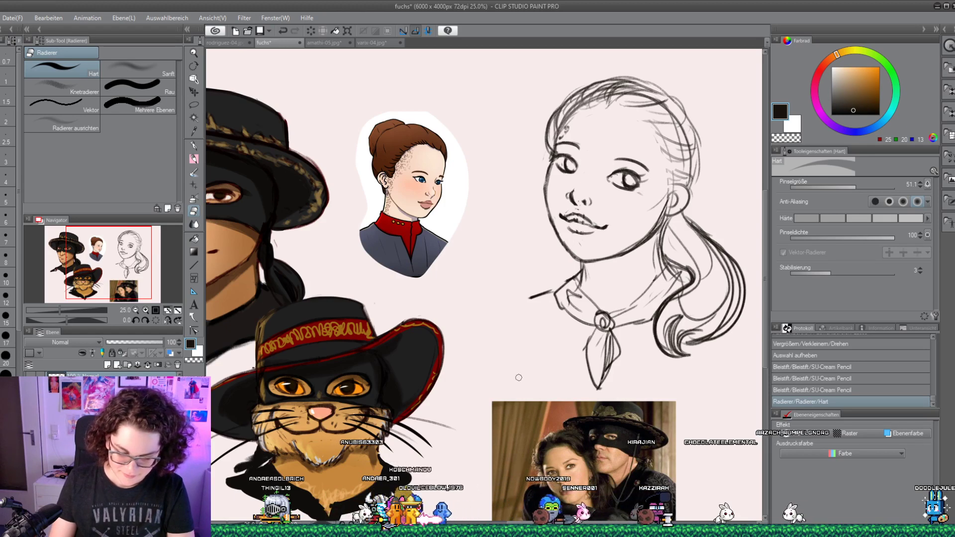
Lasso the eye nearer the ear and nudge it slightly toward the nose
left_click(194, 105)
mouse_move(647, 153)
left_mouse_down()
mouse_move(605, 174)
mouse_move(657, 195)
mouse_move(641, 181)
left_mouse_up()
left_click(657, 216)
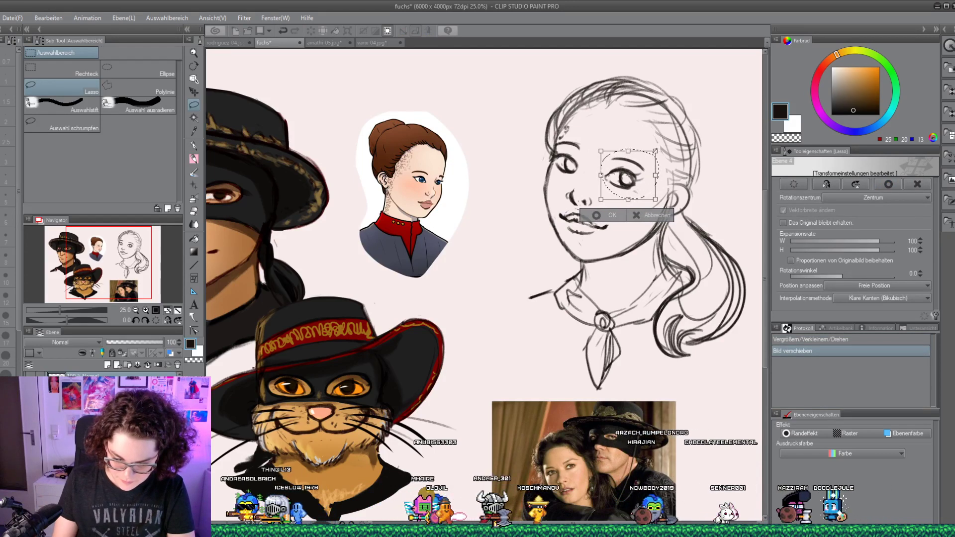
left_click_drag(659, 149, 656, 150)
key("Return")
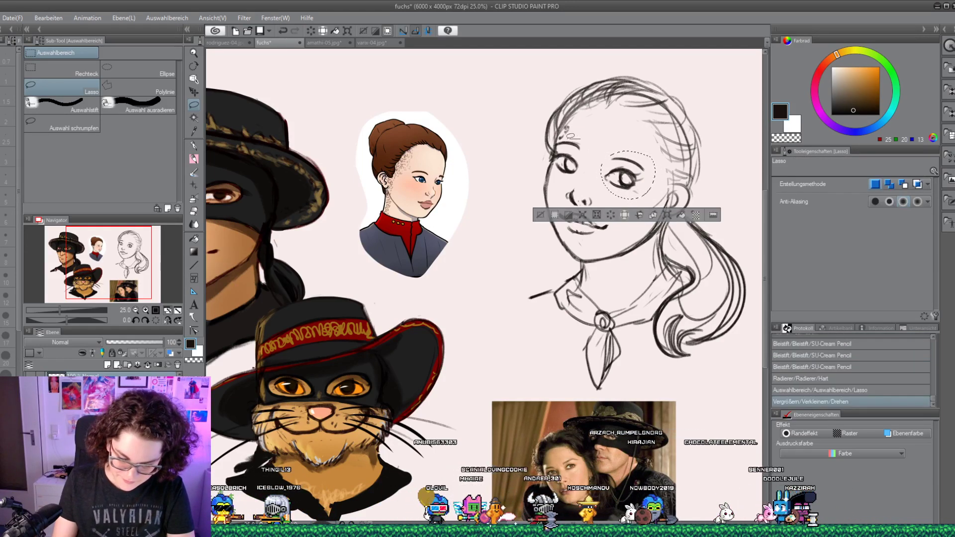
Lasso the far eye with its eyebrow, move it slightly down, and clear the selection
left_click_drag(567, 139, 559, 144)
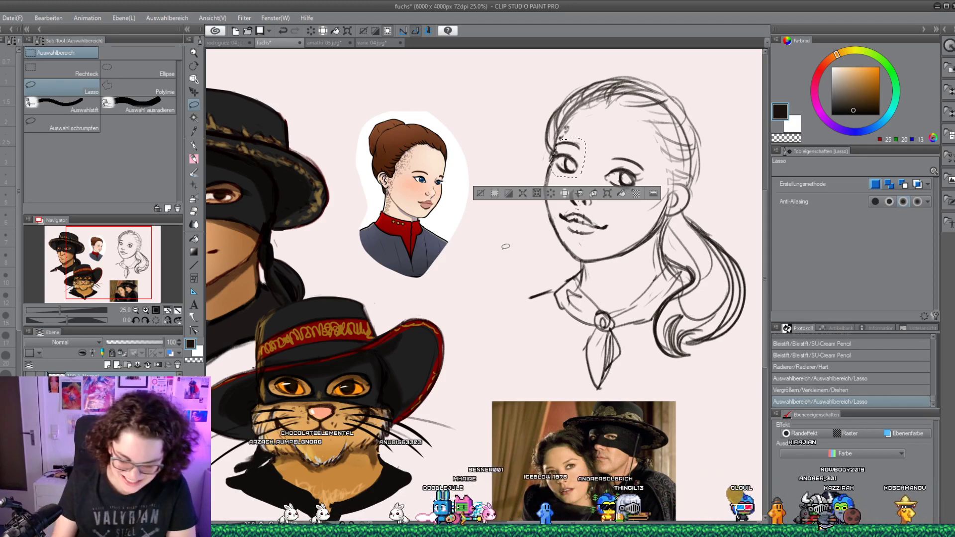
key("ctrl+t")
mouse_move(580, 169)
left_mouse_down()
mouse_move(594, 166)
mouse_move(580, 173)
mouse_move(585, 181)
mouse_move(581, 172)
left_mouse_up()
key("Return")
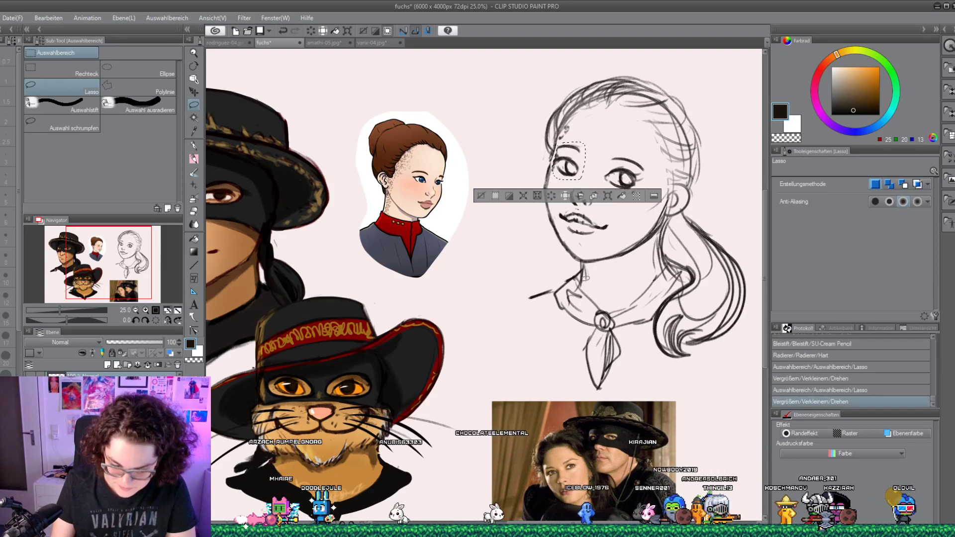
key("ctrl+d")
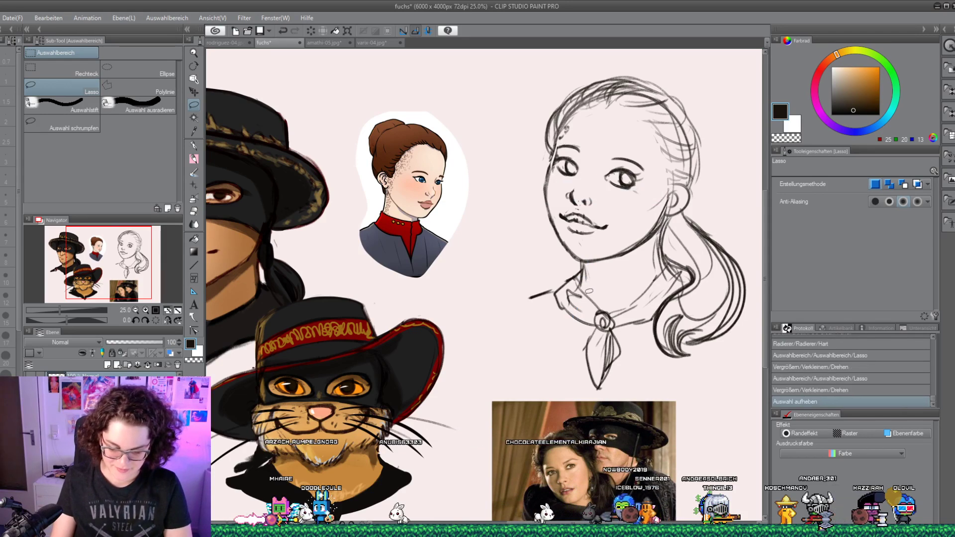
Erase the rough construction lines in the hair above the forehead and inside the upper ponytail with the hard eraser
left_click(193, 160)
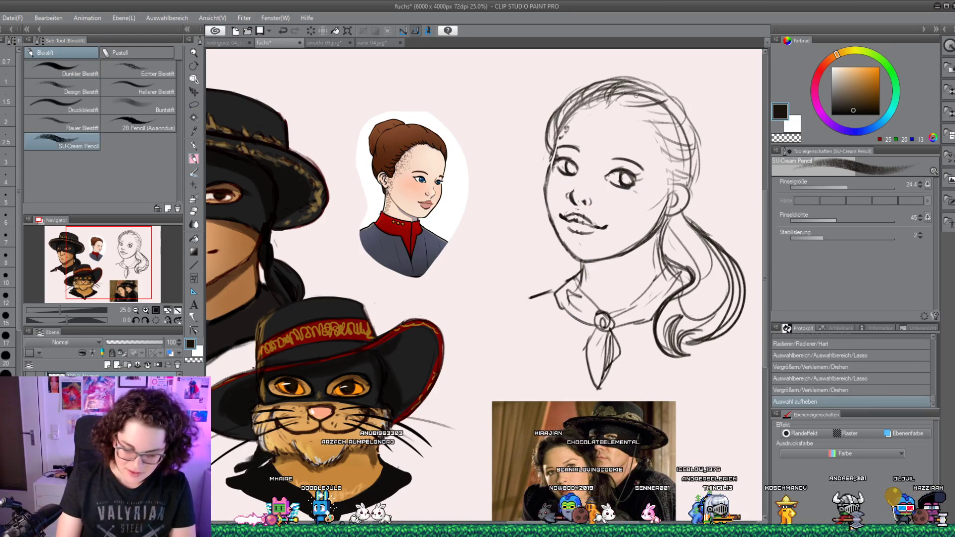
left_click(194, 213)
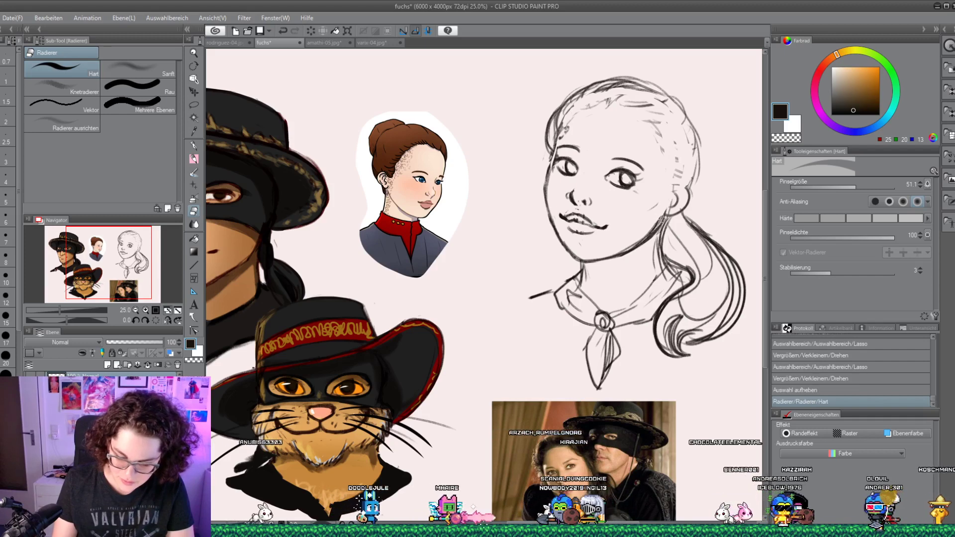
left_click_drag(655, 225, 685, 273)
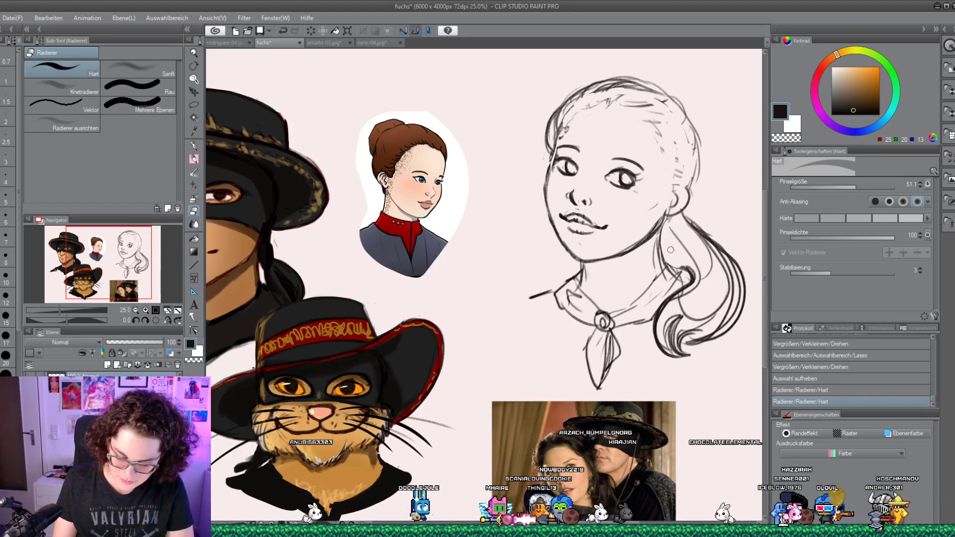
Pencil flowing strands into the ponytail and the combed-back hair down to the ear with the SU-Cream Pencil
key("p")
left_click_drag(682, 224, 725, 278)
left_click_drag(696, 248, 731, 298)
mouse_move(677, 298)
left_mouse_down()
mouse_move(706, 338)
mouse_move(686, 354)
left_mouse_up()
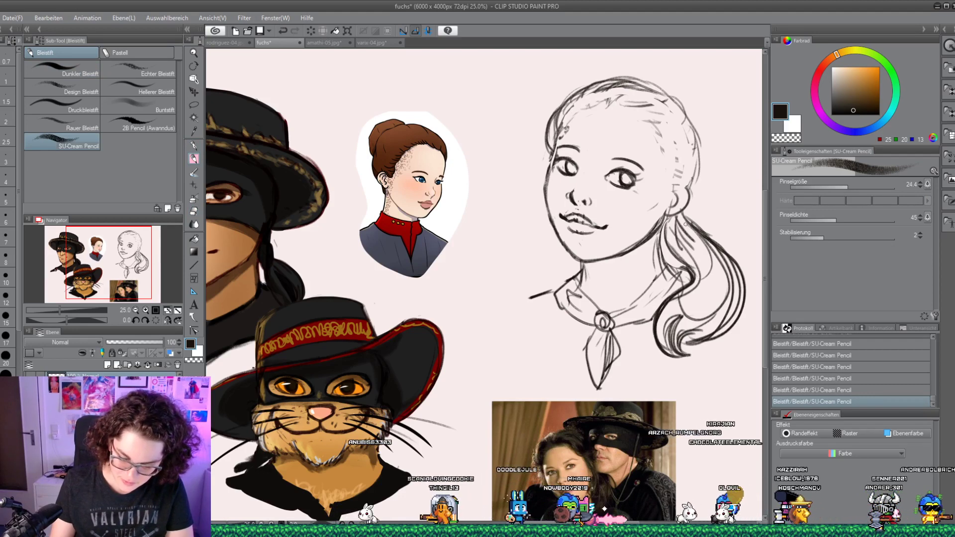
left_click_drag(672, 173, 679, 178)
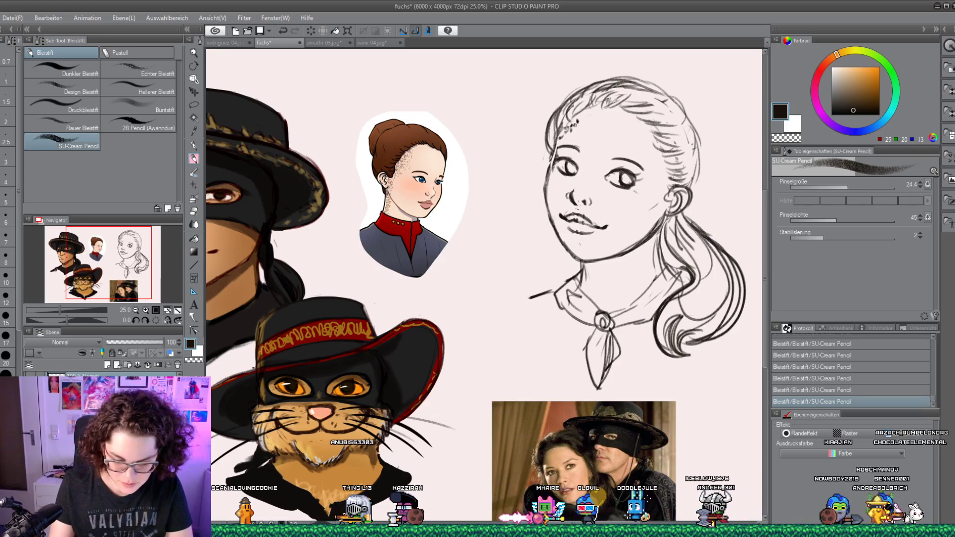
Dot small pencil spots along the hairline at the far temple, above the far eyebrow
left_click(580, 116)
left_click(567, 130)
left_click(564, 137)
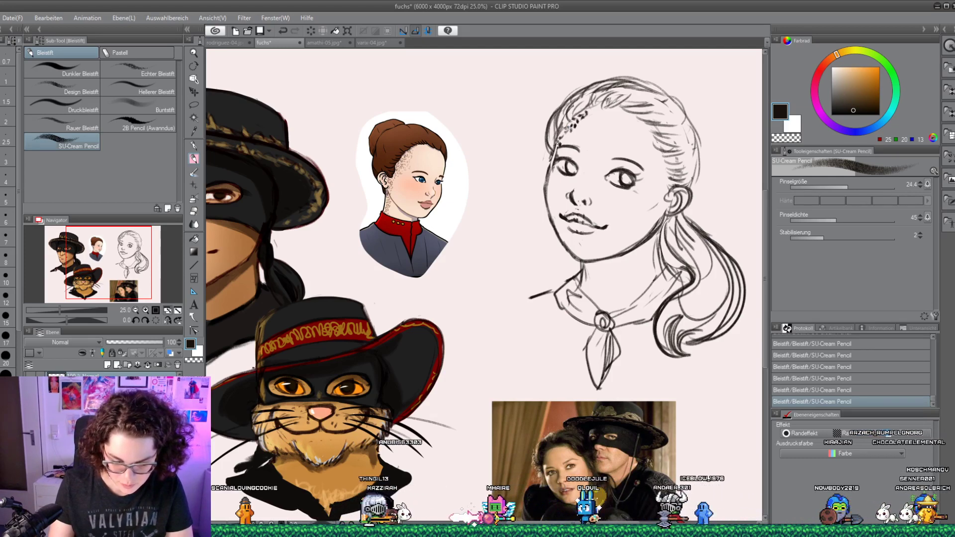
left_click(560, 143)
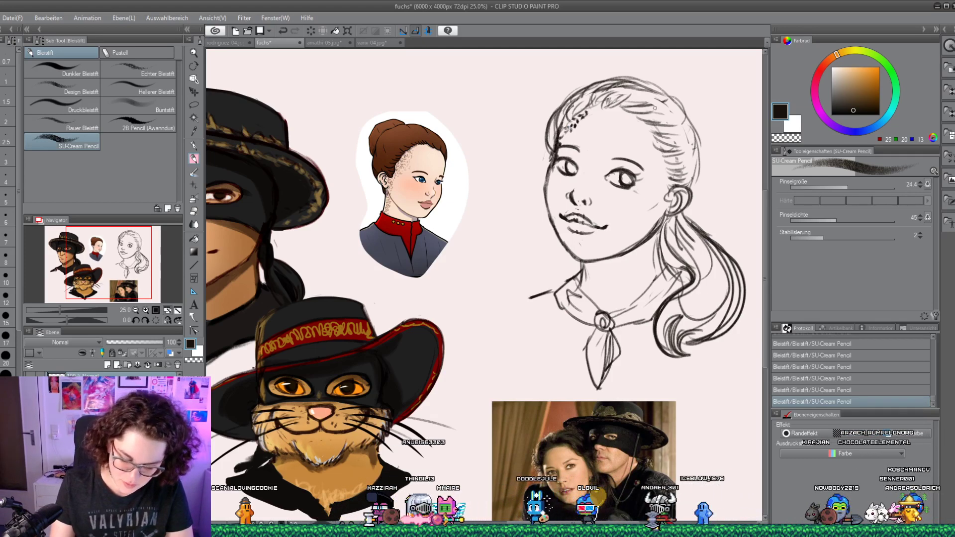
Dot a band of pencil spots along the near hairline from the forehead down to the temple
left_click(645, 128)
left_click(647, 132)
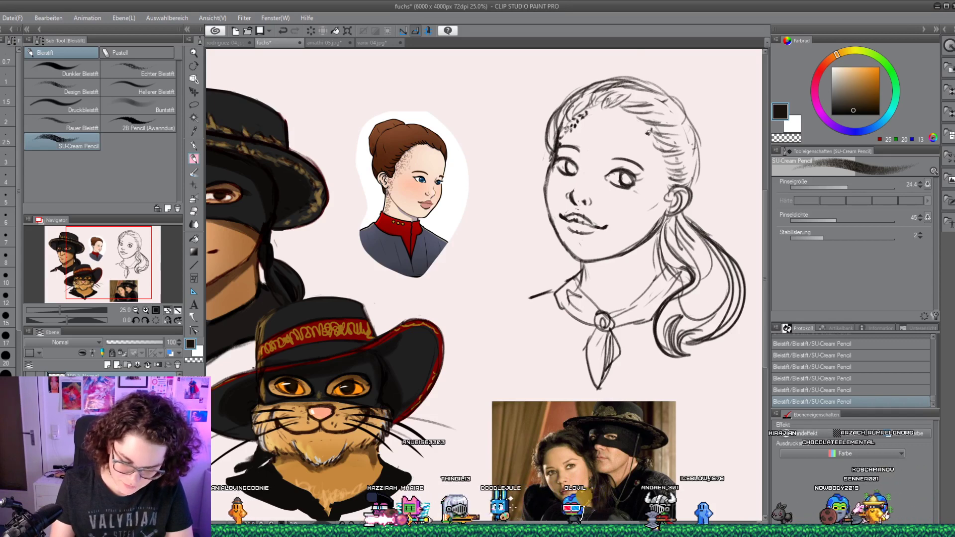
left_click(642, 124)
left_click(650, 136)
left_click(651, 142)
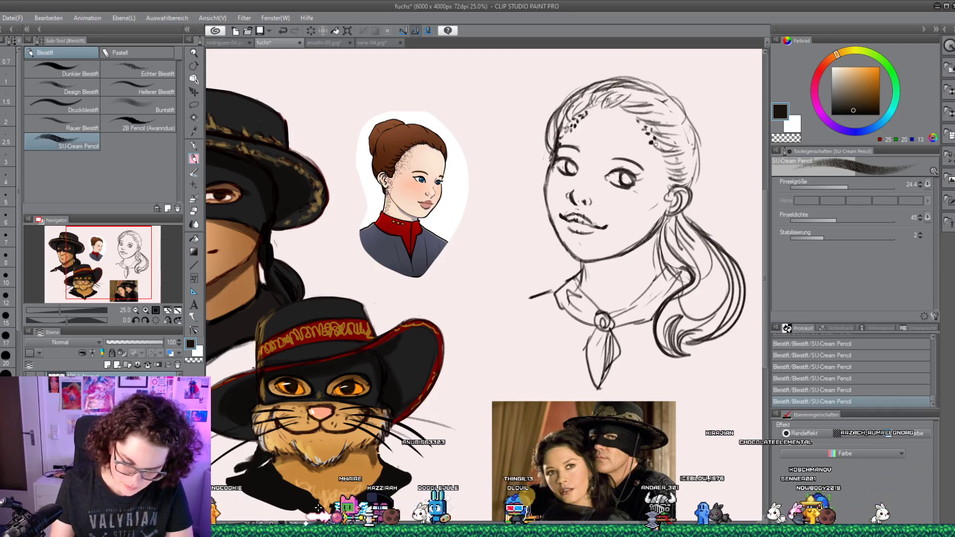
left_click(655, 147)
left_click(656, 155)
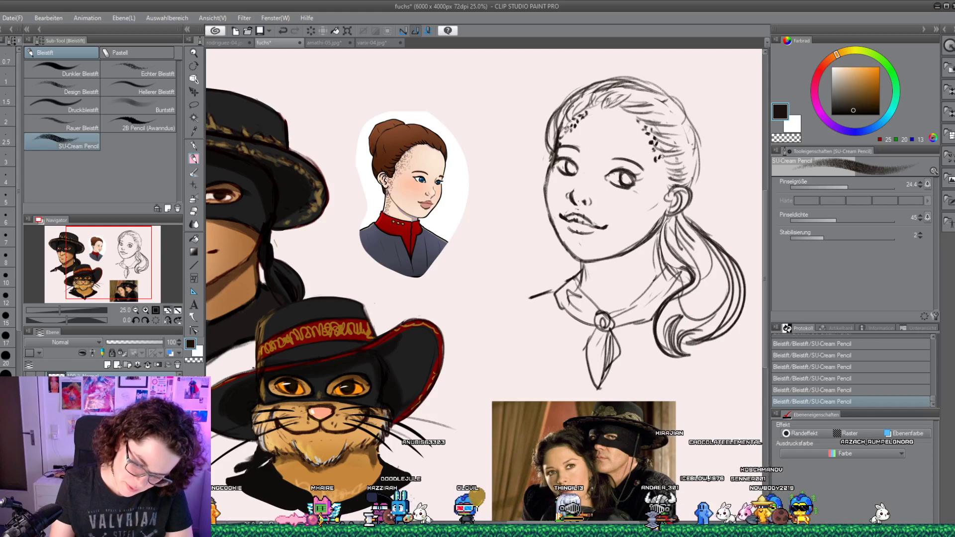
left_click(659, 166)
left_click(654, 158)
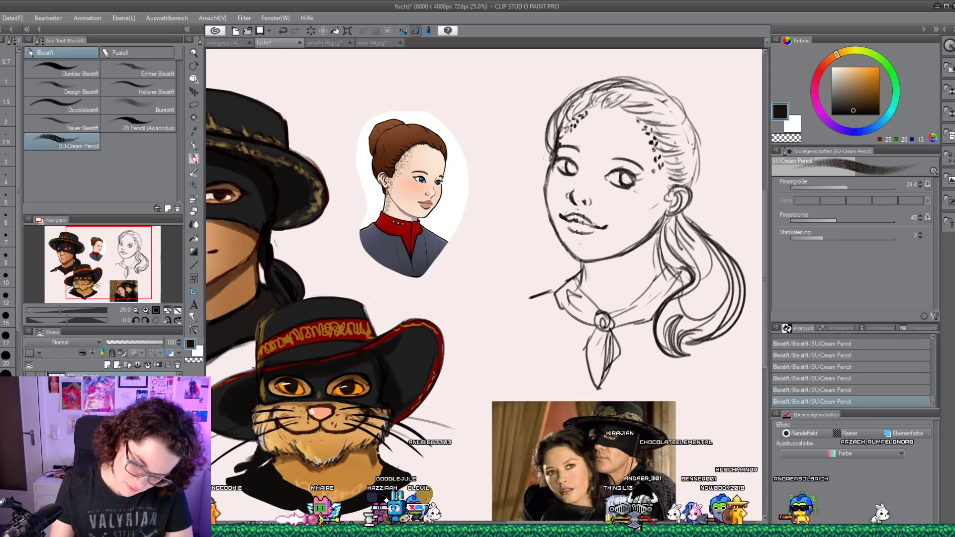
Continue the spots in front of the ear and down the side of the neck, and sketch the shoulder outline
left_click(658, 170)
left_click(661, 177)
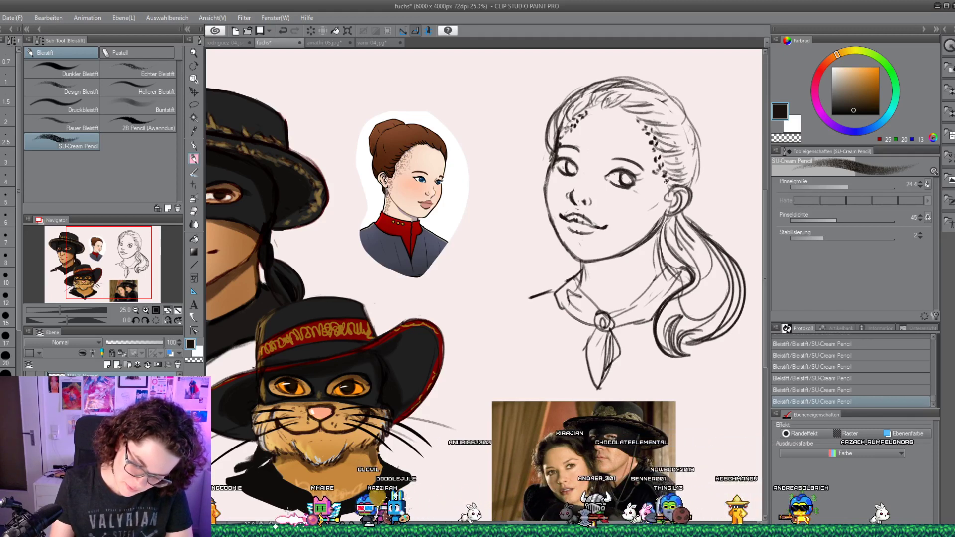
left_click(661, 188)
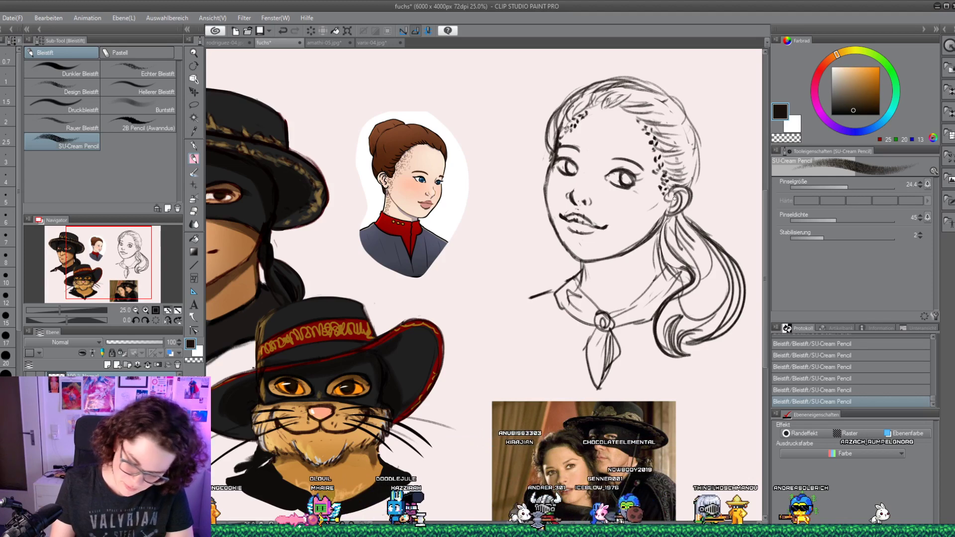
left_click(664, 196)
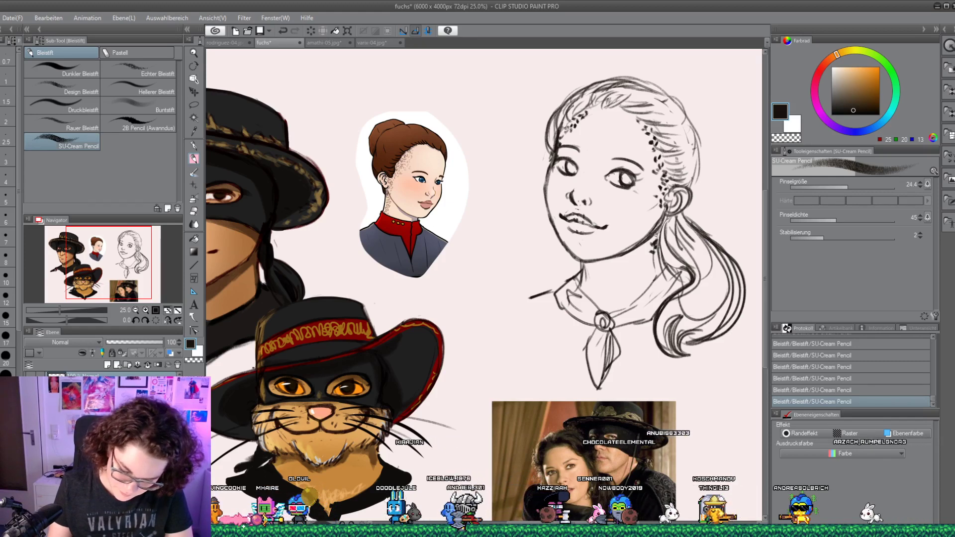
left_click_drag(654, 236, 658, 261)
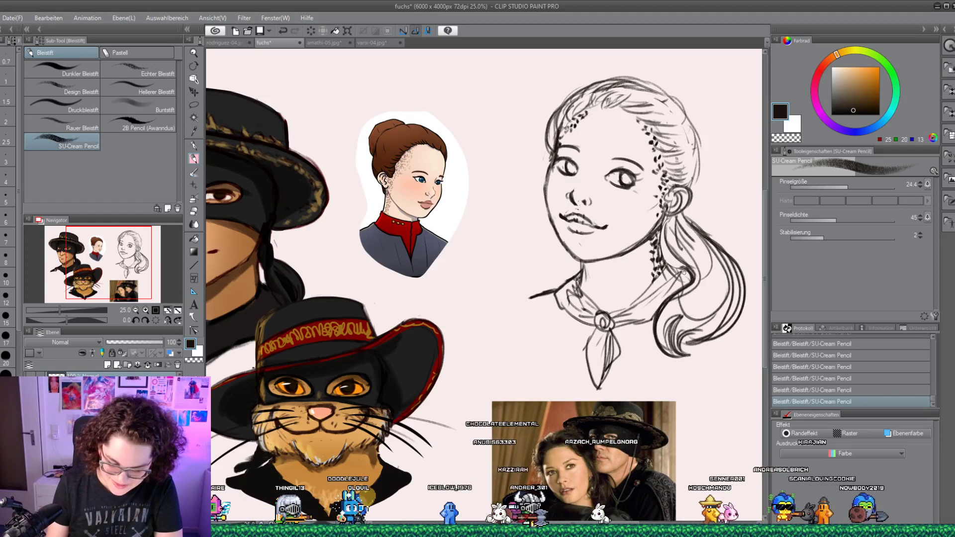
left_click_drag(514, 299, 520, 337)
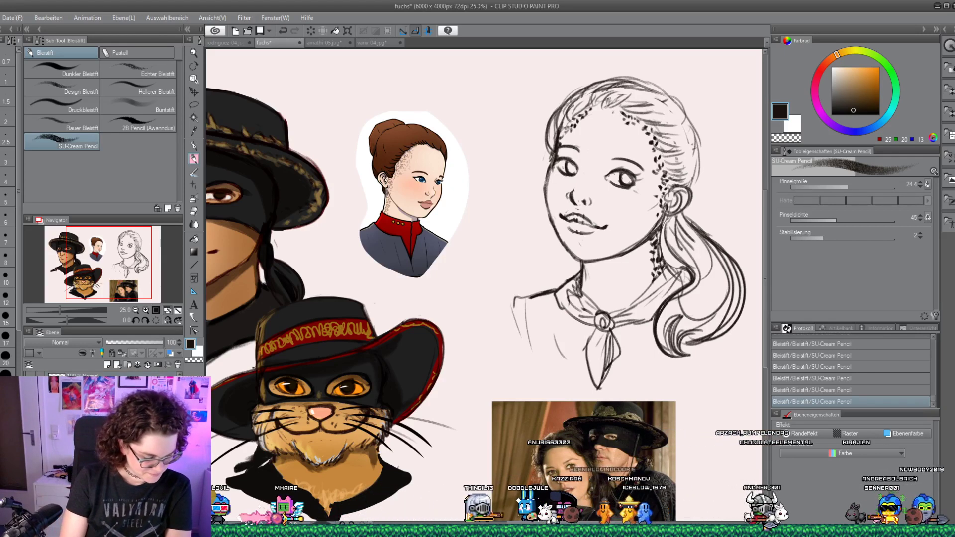
Add a new raster layer and fill the face and neck with the reference portrait's skin tone using the G-Pen
key("ctrl+shift+n")
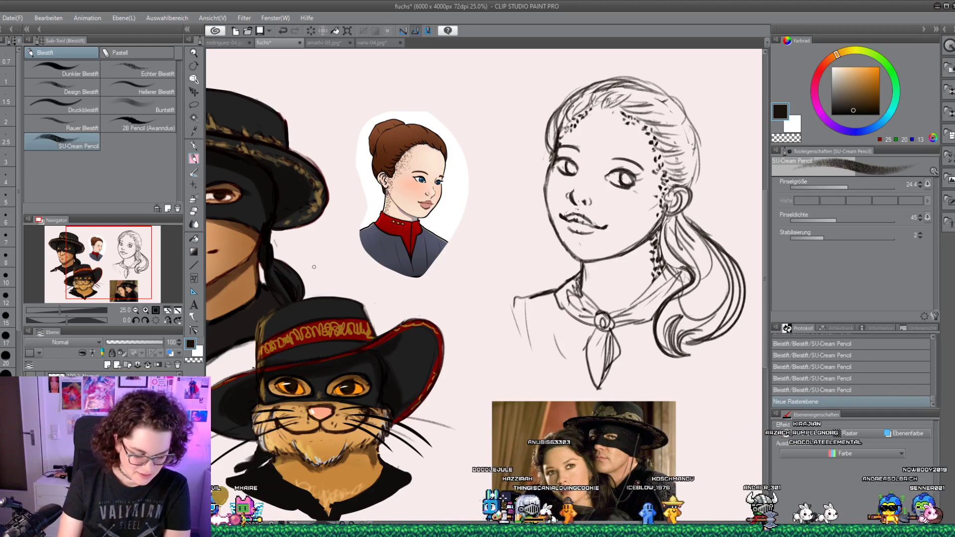
left_click(418, 199, "alt")
key("p")
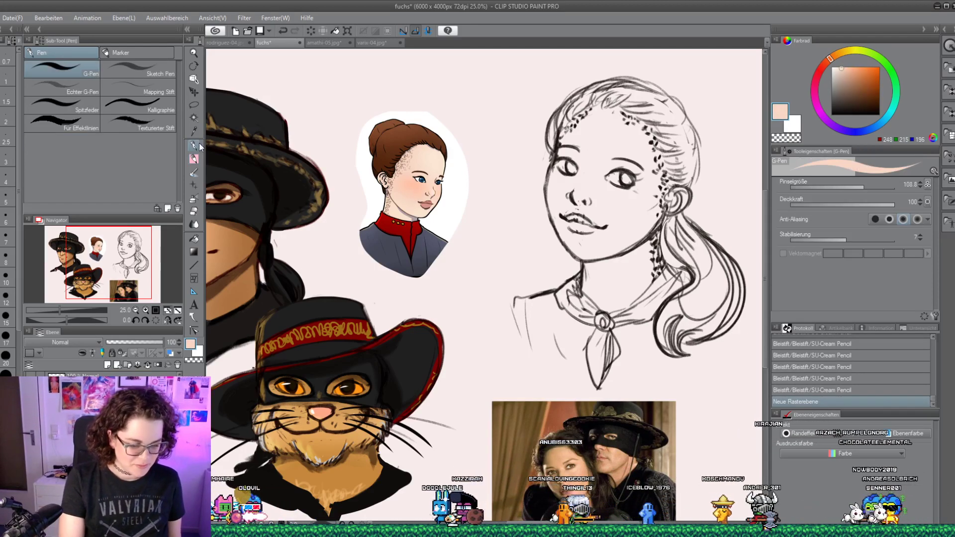
mouse_move(595, 149)
left_mouse_down()
mouse_move(576, 195)
mouse_move(554, 149)
mouse_move(552, 209)
mouse_move(572, 225)
left_mouse_up()
left_click_drag(579, 166, 643, 224)
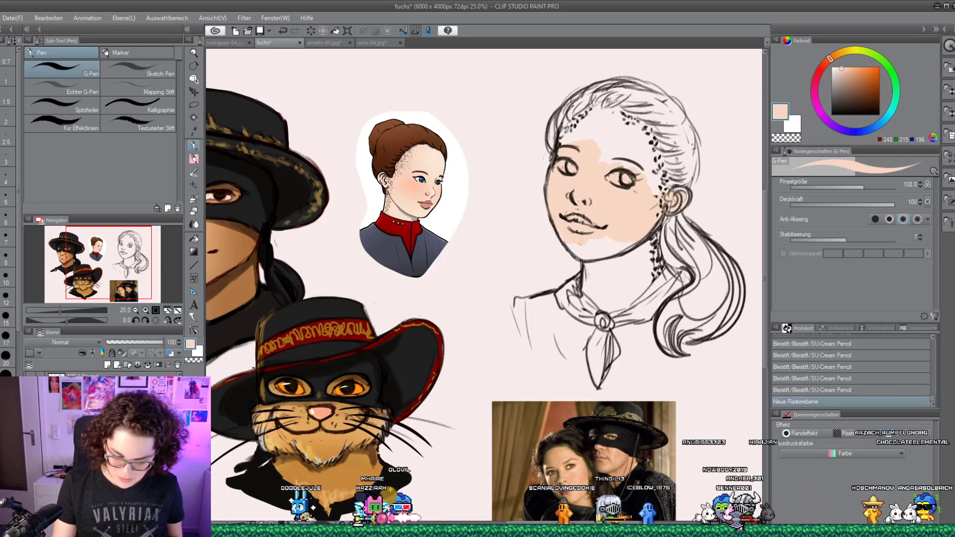
mouse_move(644, 126)
left_mouse_down()
mouse_move(580, 139)
mouse_move(580, 117)
left_mouse_up()
mouse_move(591, 214)
left_mouse_down()
mouse_move(562, 230)
mouse_move(592, 263)
mouse_move(587, 288)
mouse_move(604, 303)
mouse_move(625, 303)
mouse_move(647, 274)
left_mouse_up()
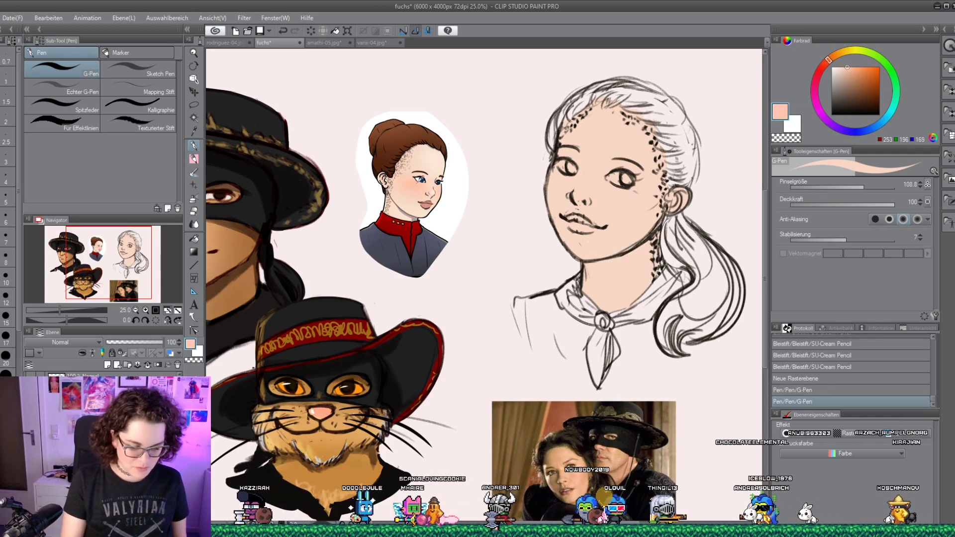
Lock the skin layer's transparent pixels and airbrush both cheeks softly with the reference portrait's blush colour
left_click(411, 188, "alt")
left_click(122, 353)
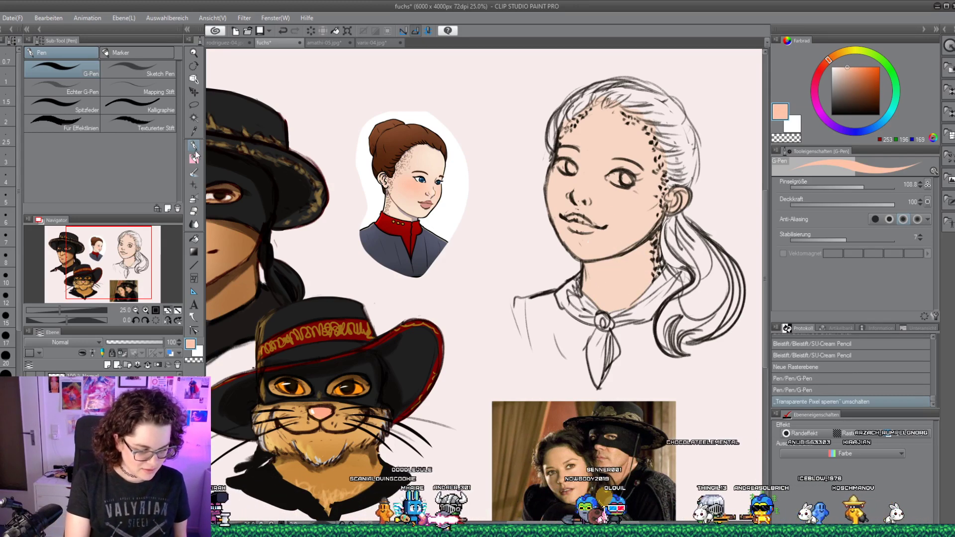
left_click(194, 198)
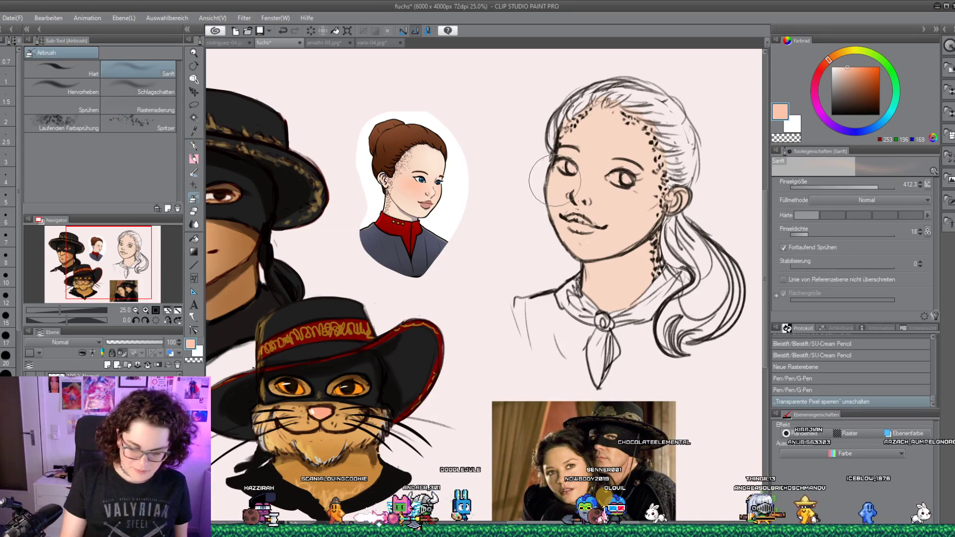
left_click_drag(550, 154, 555, 199)
left_click_drag(646, 194, 631, 206)
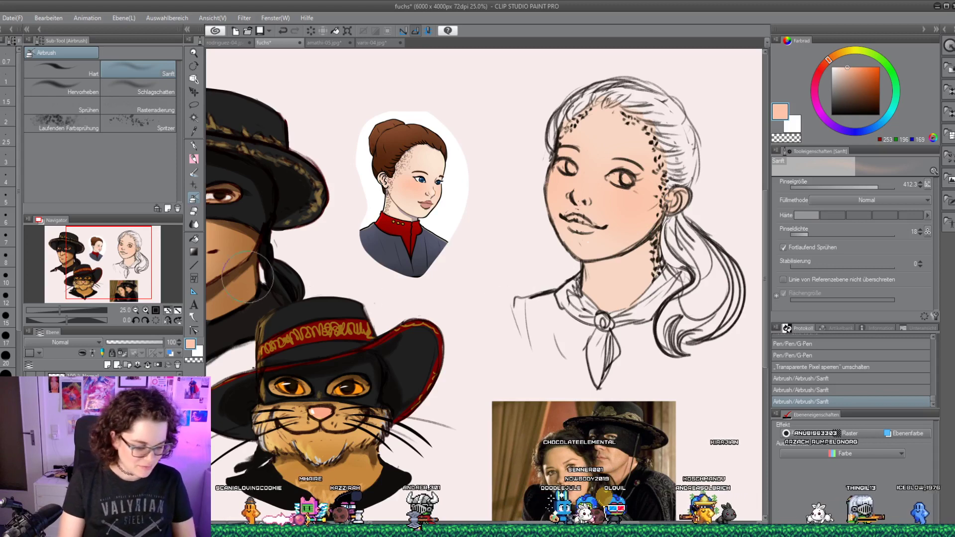
Paint the lips with a smaller G-Pen, using the reference portrait's lip pink and a darker reddish brown
key("p")
left_click(422, 205, "alt")
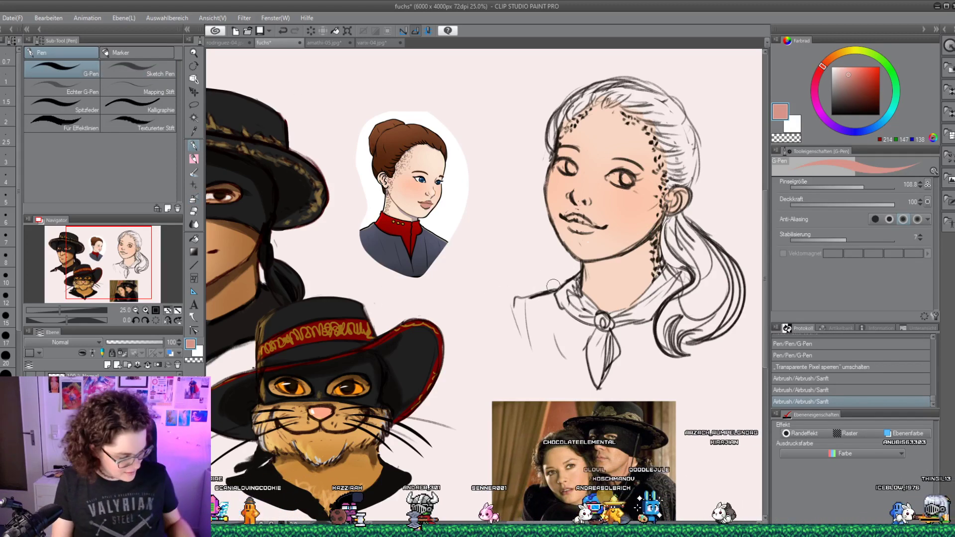
key("bracketleft")
key("bracketleft")
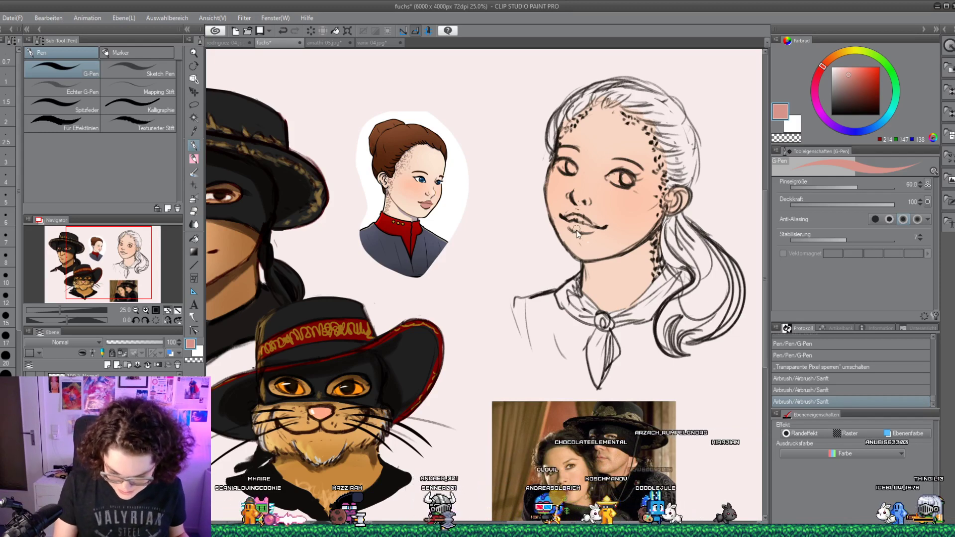
mouse_move(561, 215)
left_mouse_down()
mouse_move(605, 227)
mouse_move(592, 207)
left_mouse_up()
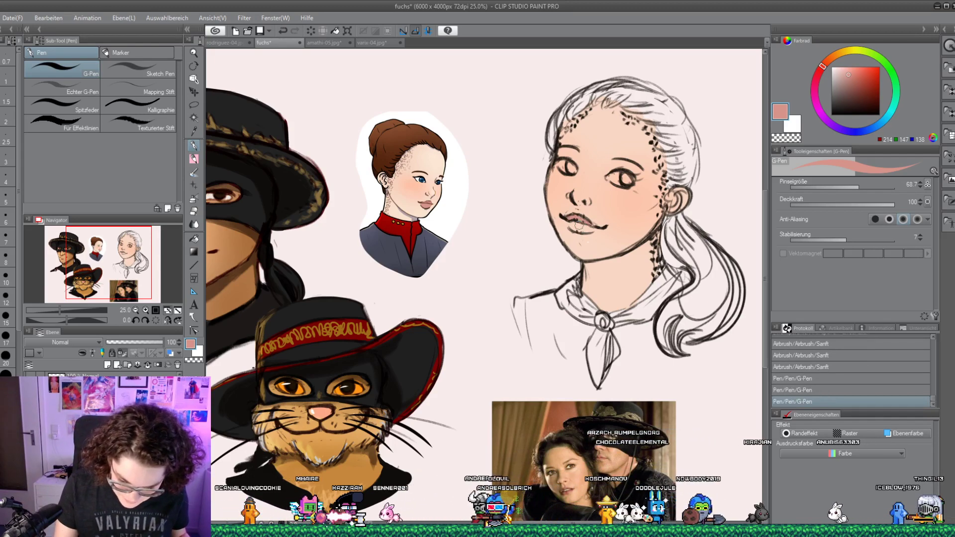
left_click(582, 230, "alt")
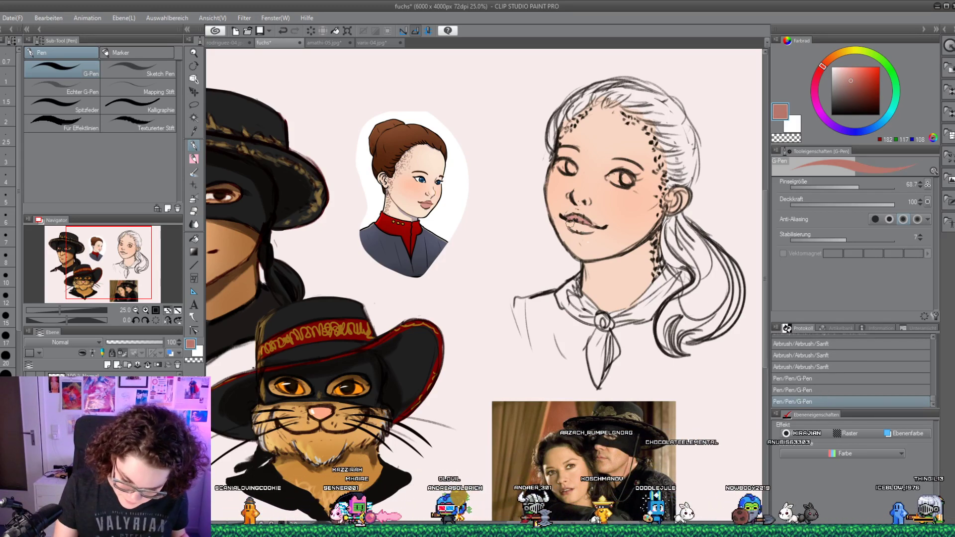
left_click_drag(569, 226, 600, 228)
left_click_drag(572, 230, 594, 227)
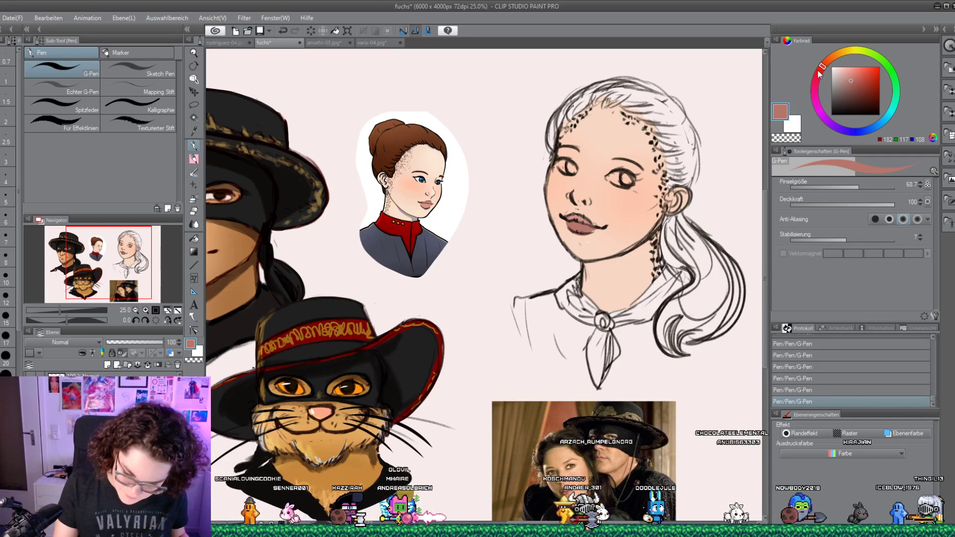
Paint the whites of both eyes in a near-white tone with the G-Pen
left_click(841, 67)
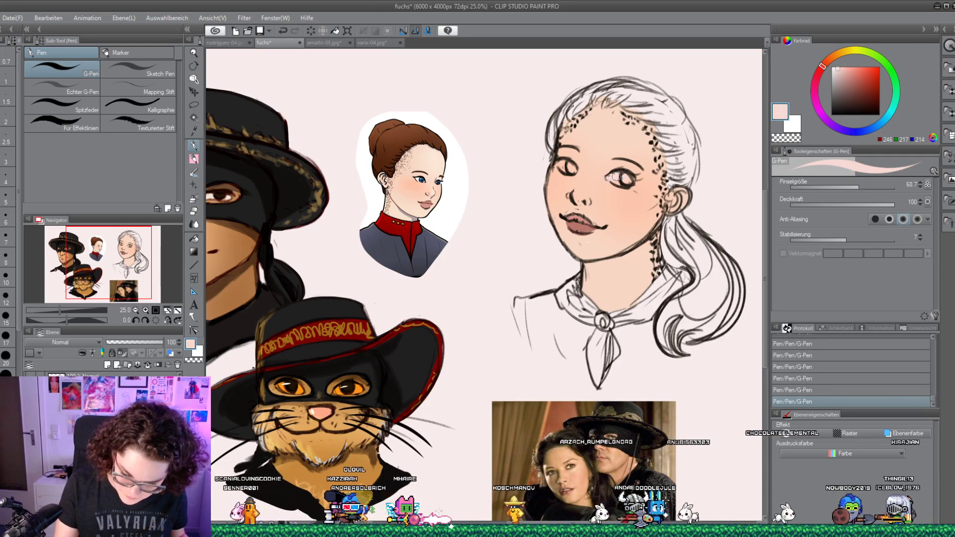
left_click(834, 67)
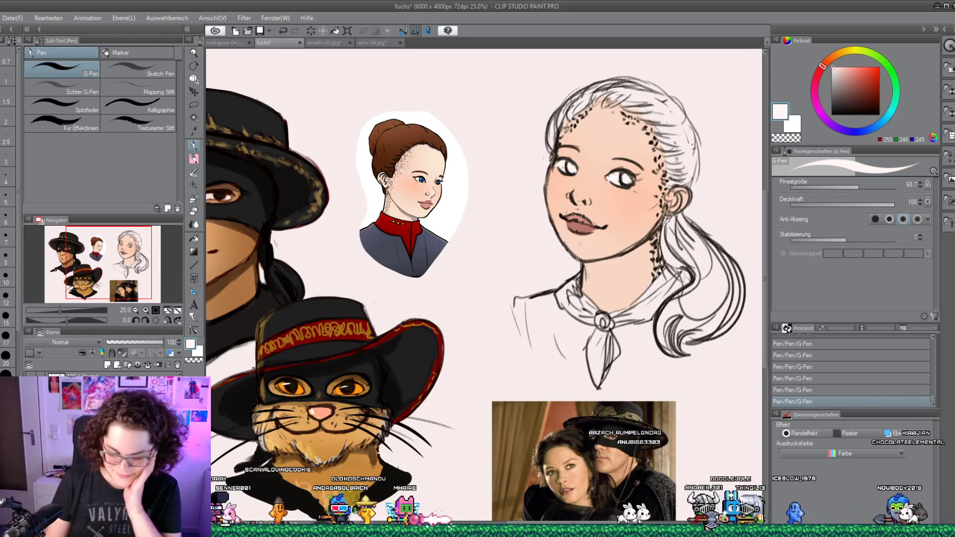
Paint both irises medium blue and add dark navy detail in their centres with the G-Pen
left_click(868, 131)
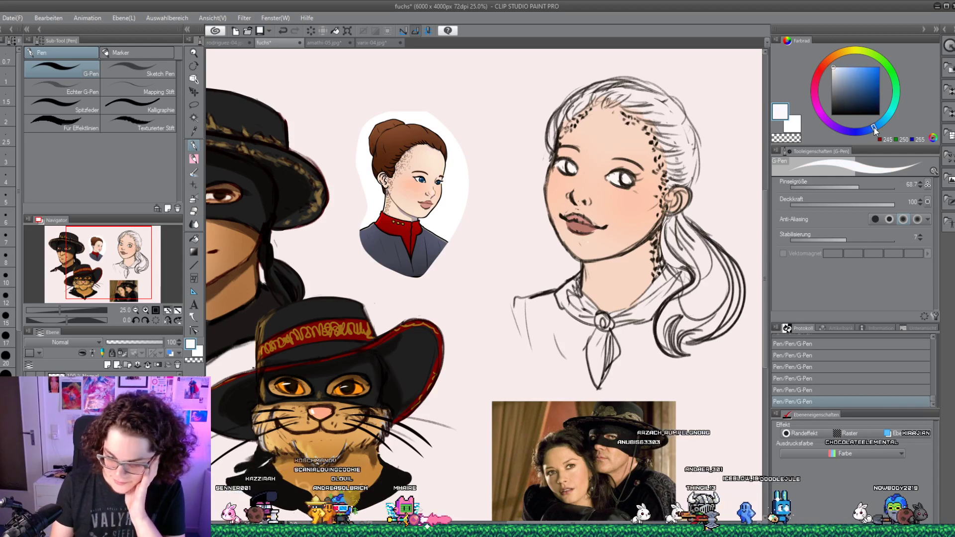
left_click(877, 87)
left_click_drag(873, 84, 867, 84)
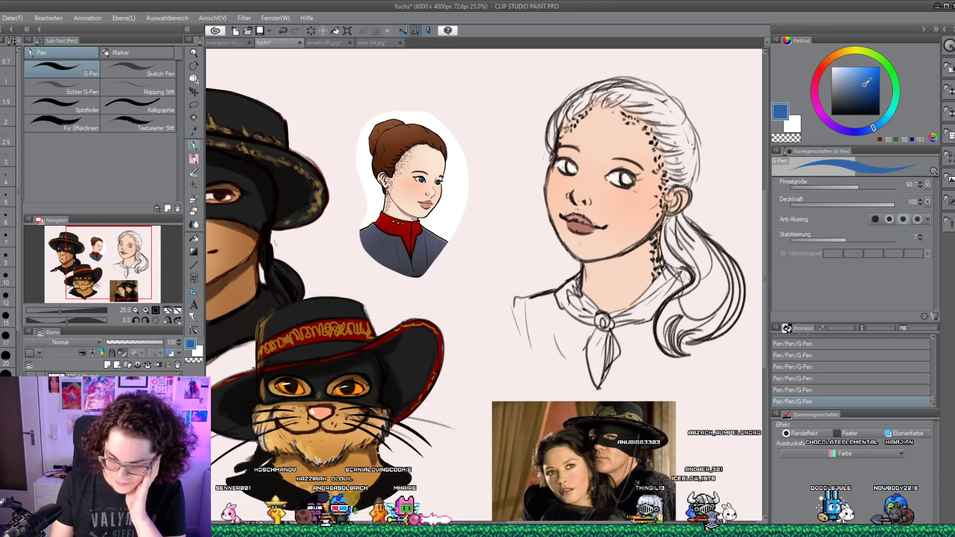
left_click_drag(567, 164, 629, 179)
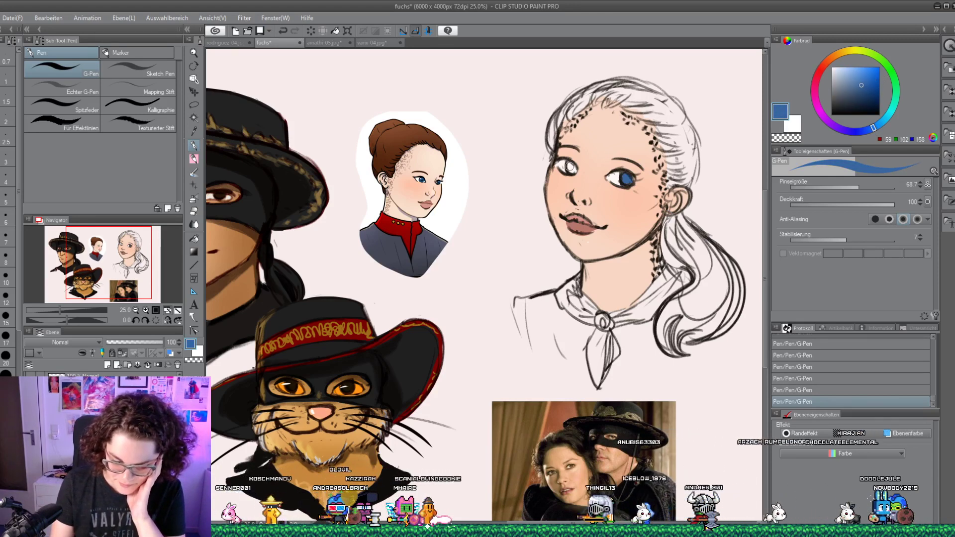
left_click(860, 102)
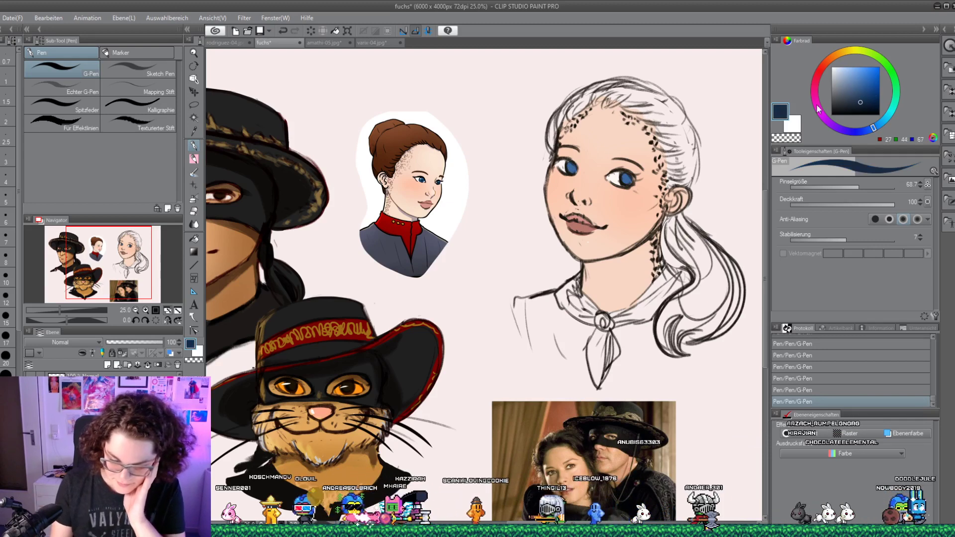
left_click_drag(567, 165, 628, 180)
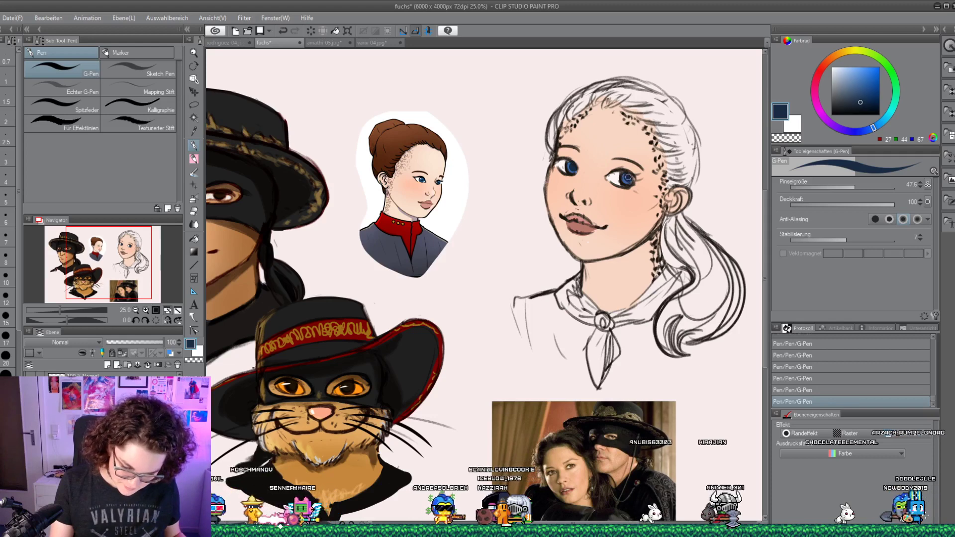
Add a new raster layer and dot near-white highlights into both eyes with a slightly smaller G-Pen
left_click(831, 67)
left_click(107, 365)
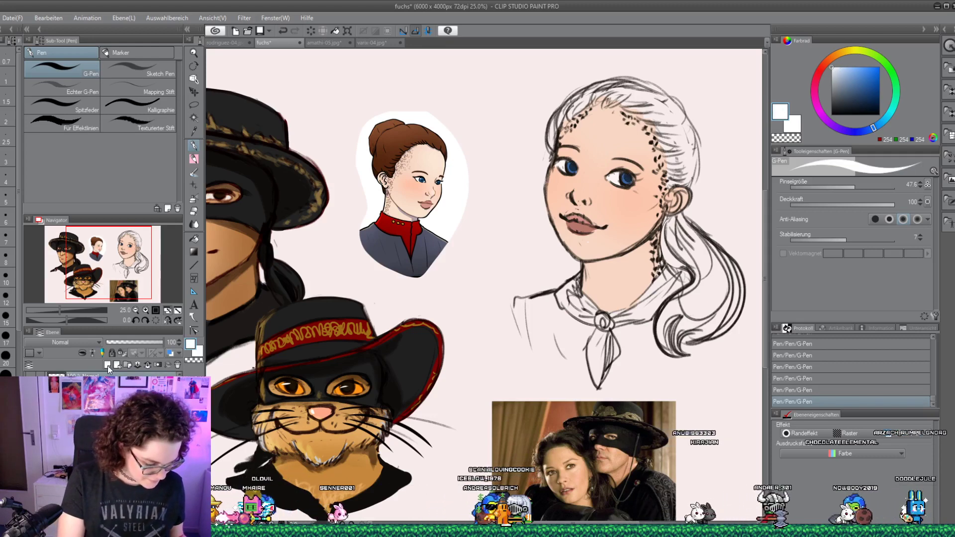
key("bracketleft")
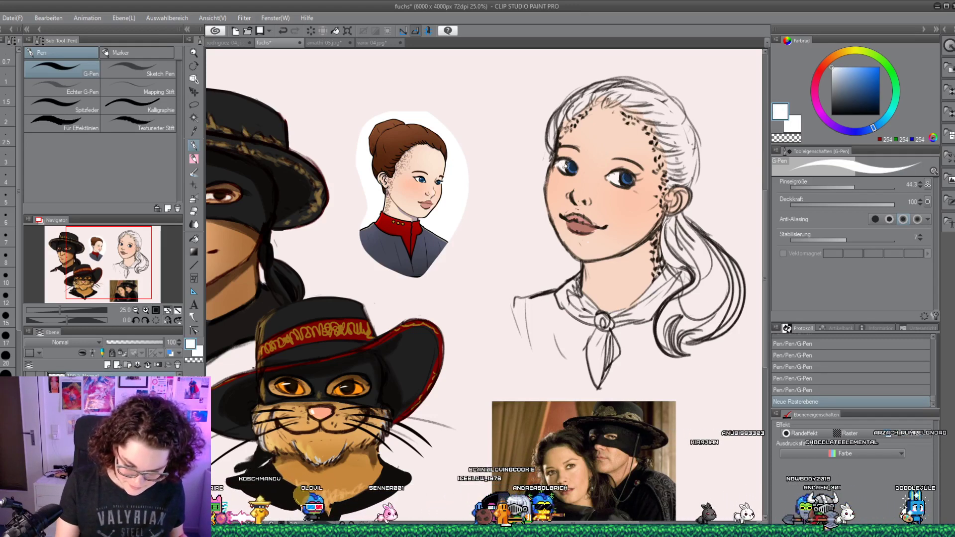
left_click_drag(669, 155, 676, 168)
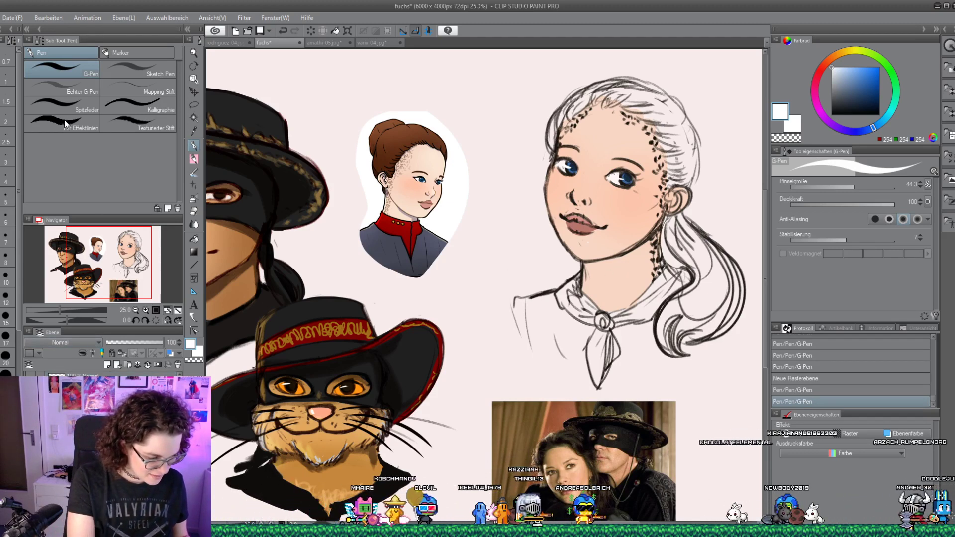
Set the selected layer's blending mode to Multiply and add a new raster layer for the clothing colours
left_click(67, 94)
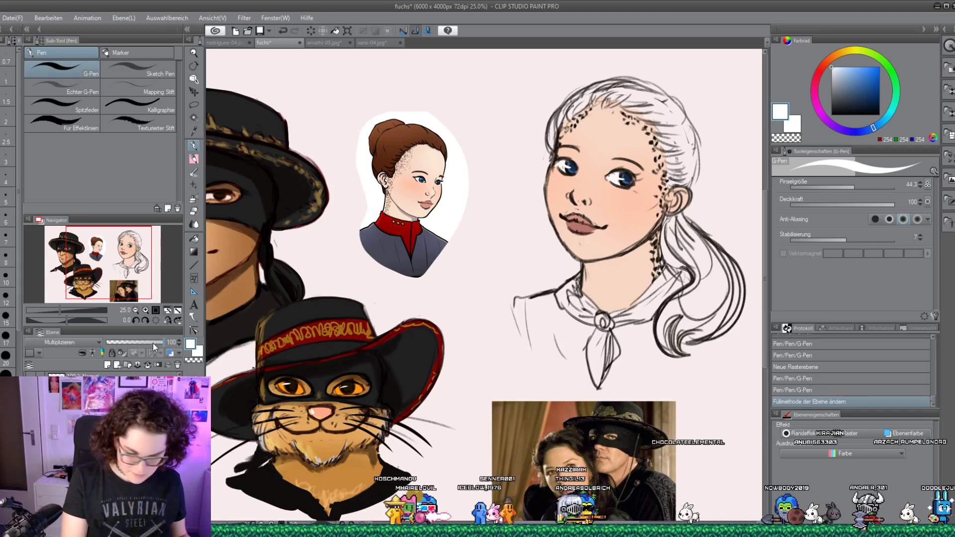
left_click(105, 412)
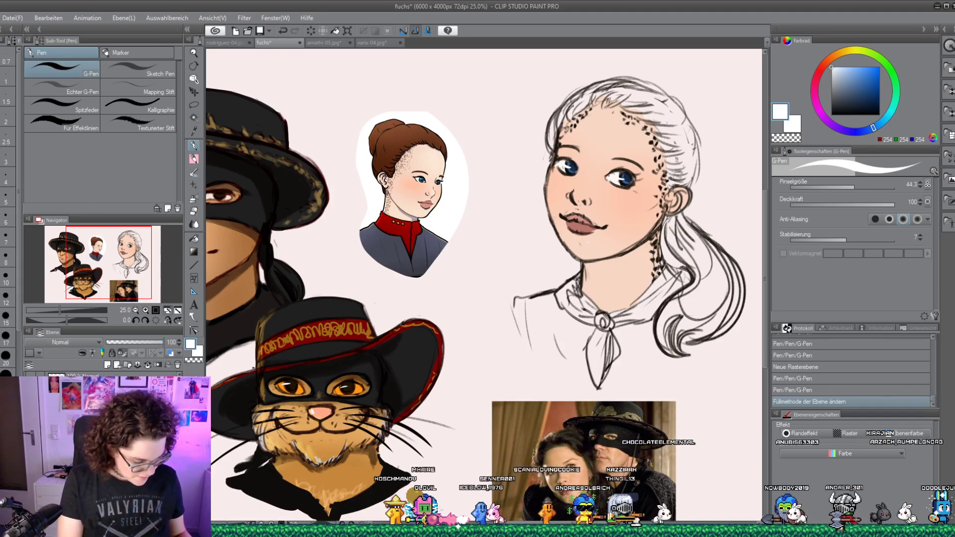
left_click(107, 365)
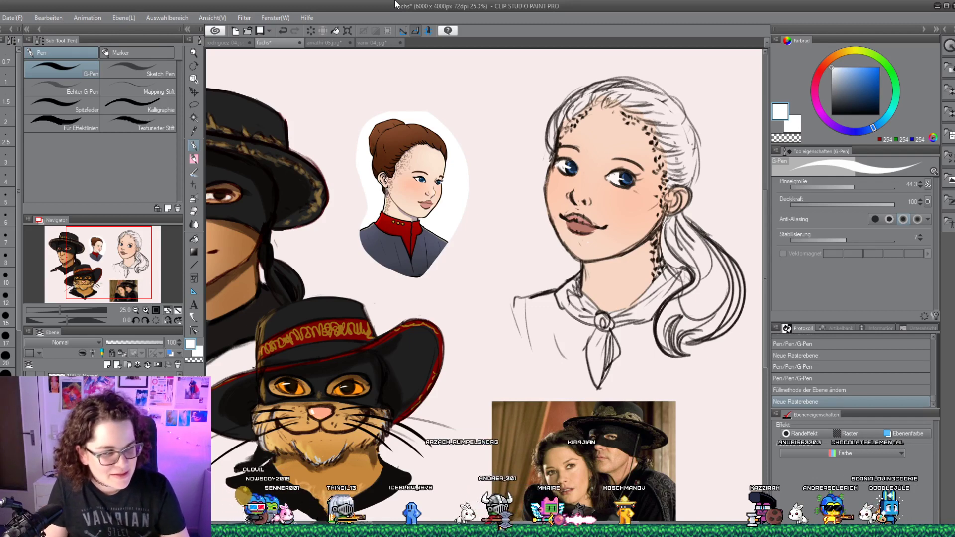
left_click(104, 422, "shift")
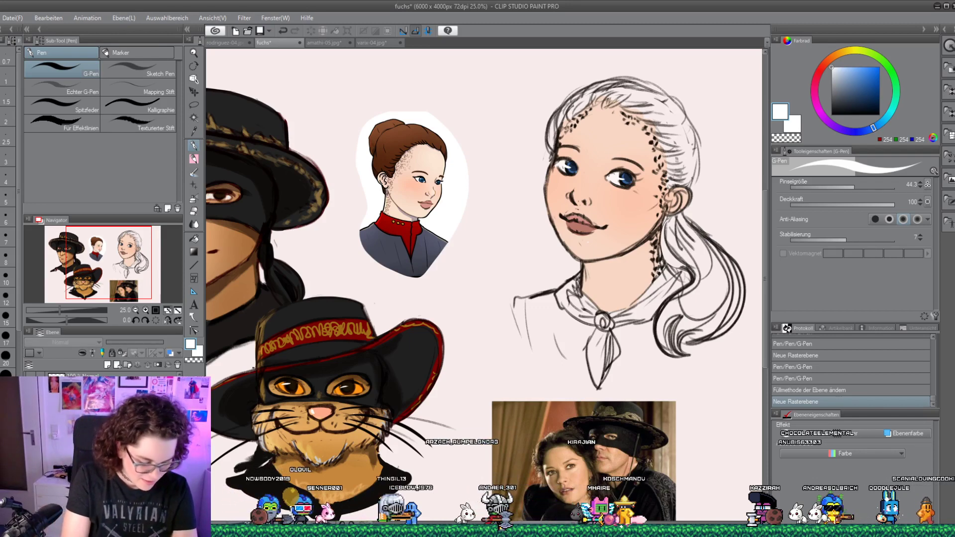
left_click(105, 423)
Paint the whole neckerchief, including its knot and hanging tip, dark red with the G-Pen
left_click(820, 74)
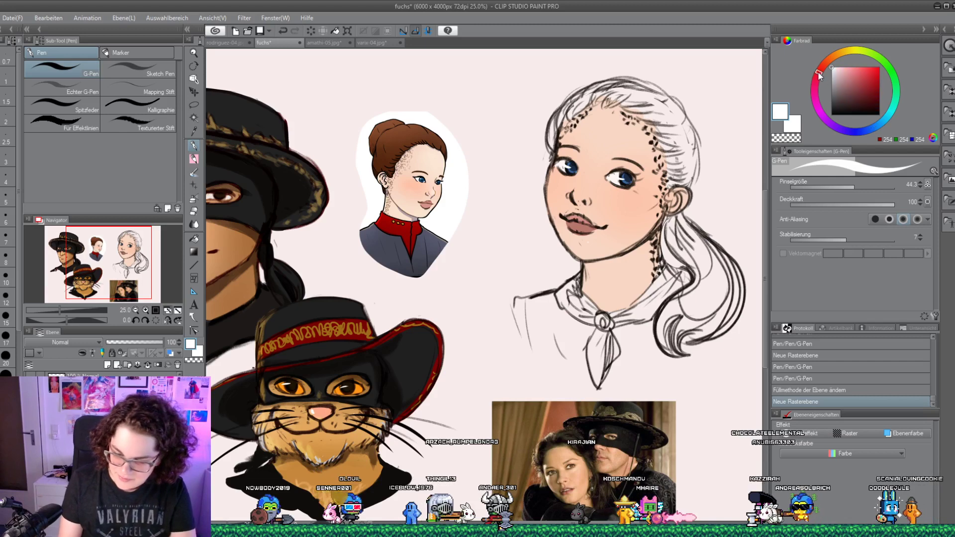
left_click(876, 97)
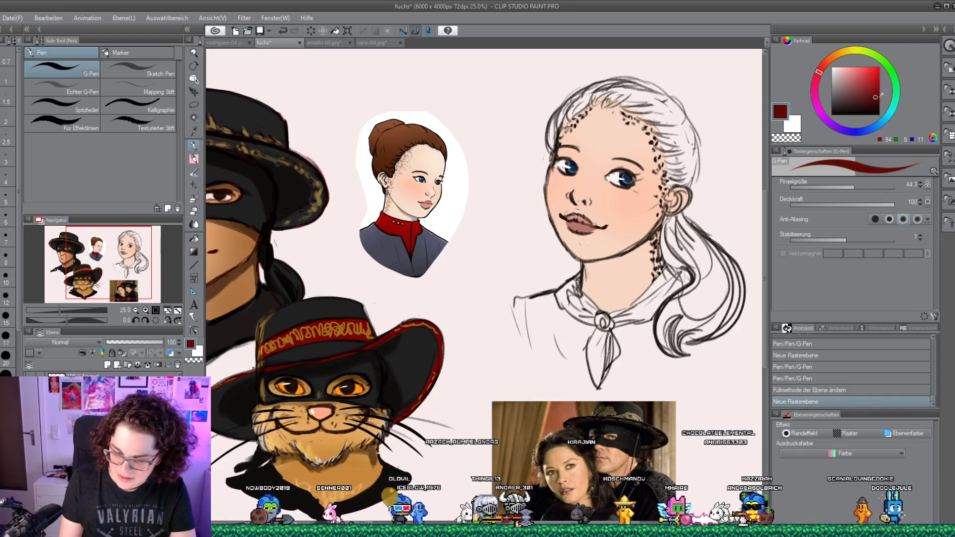
left_click(868, 94)
mouse_move(557, 291)
left_mouse_down()
mouse_move(563, 301)
mouse_move(578, 277)
left_mouse_up()
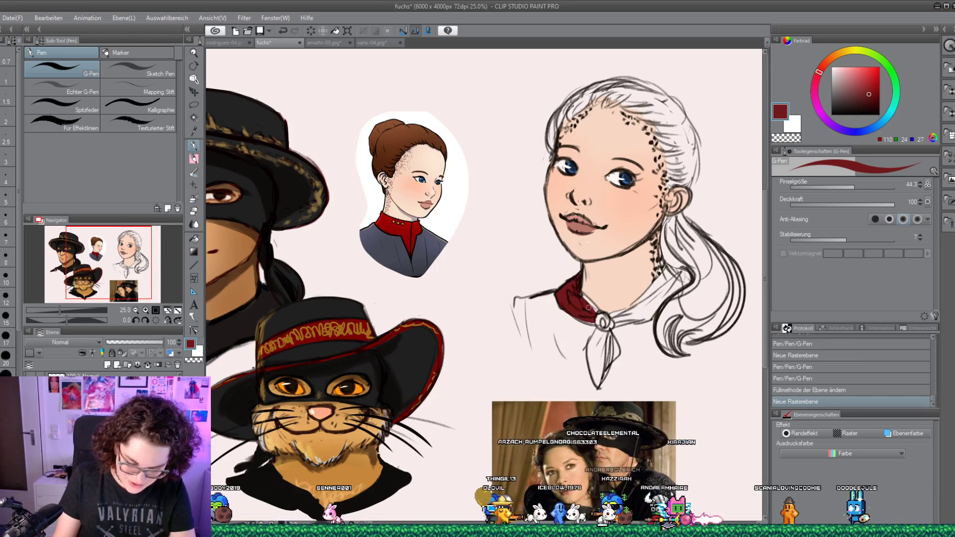
mouse_move(589, 303)
left_mouse_down()
mouse_move(608, 326)
mouse_move(589, 346)
mouse_move(598, 385)
mouse_move(613, 350)
mouse_move(606, 355)
mouse_move(603, 336)
mouse_move(615, 352)
mouse_move(619, 311)
mouse_move(629, 312)
mouse_move(614, 324)
mouse_move(652, 316)
mouse_move(660, 281)
mouse_move(640, 298)
mouse_move(666, 267)
mouse_move(675, 288)
mouse_move(666, 263)
mouse_move(679, 278)
left_mouse_up()
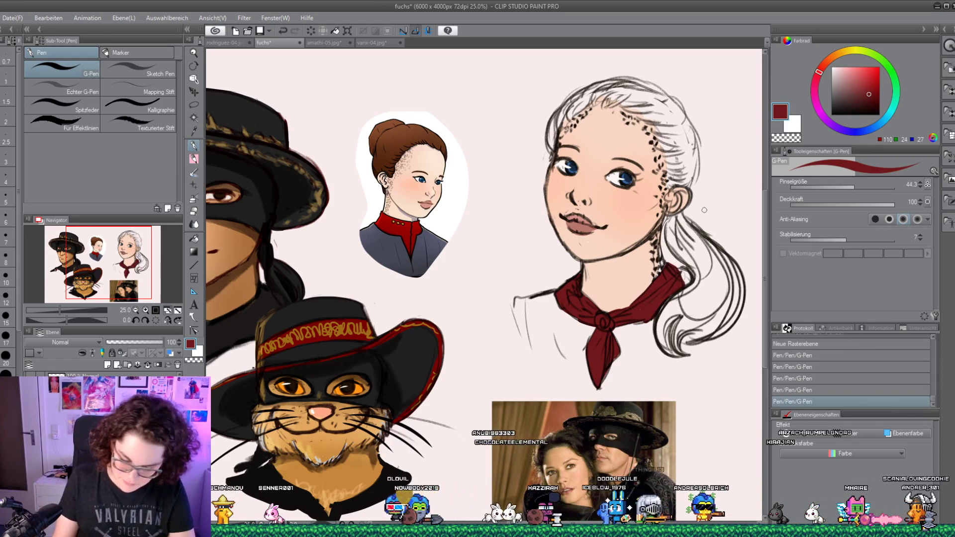
Outline and fill the woman's top in dark brown on both sides of the neckerchief, rounding off its lower edge
left_click(863, 98)
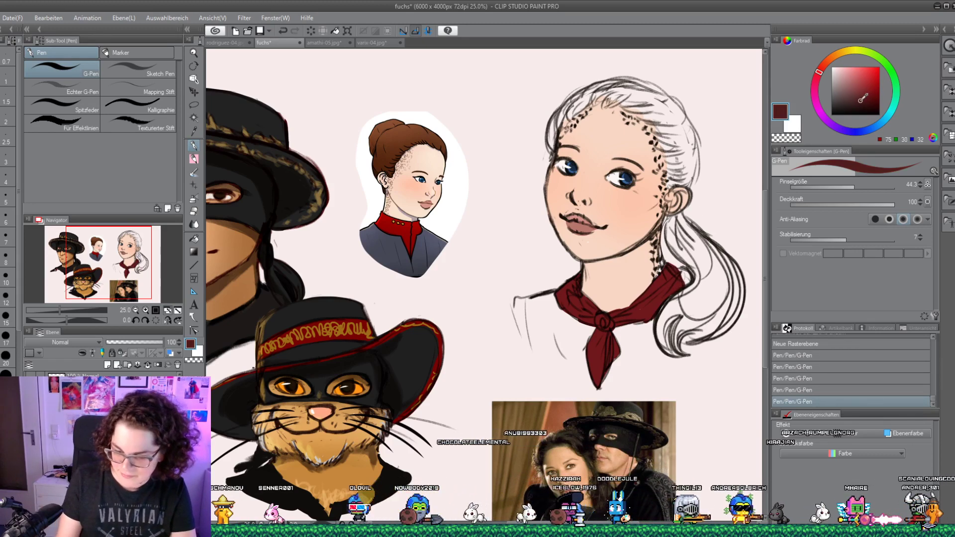
left_click(831, 58)
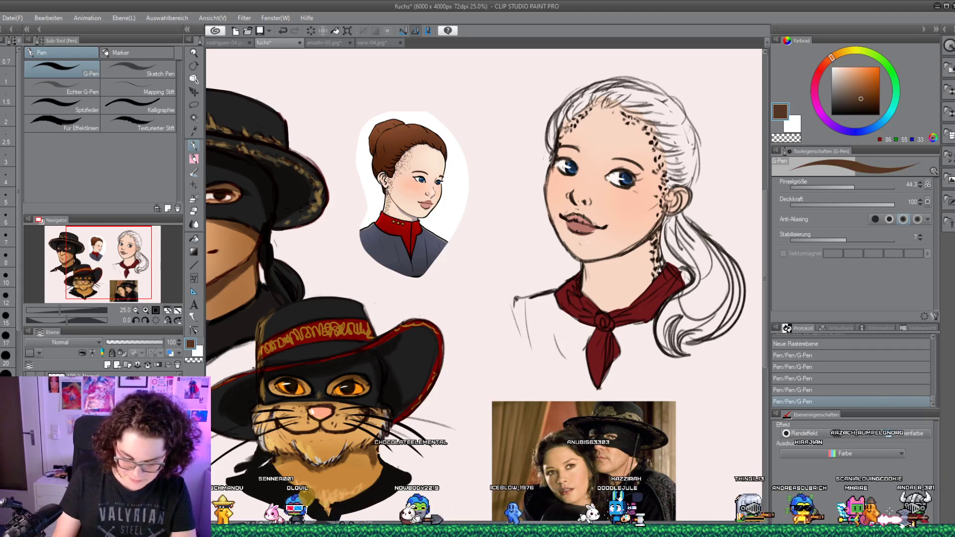
left_click_drag(557, 292, 522, 332)
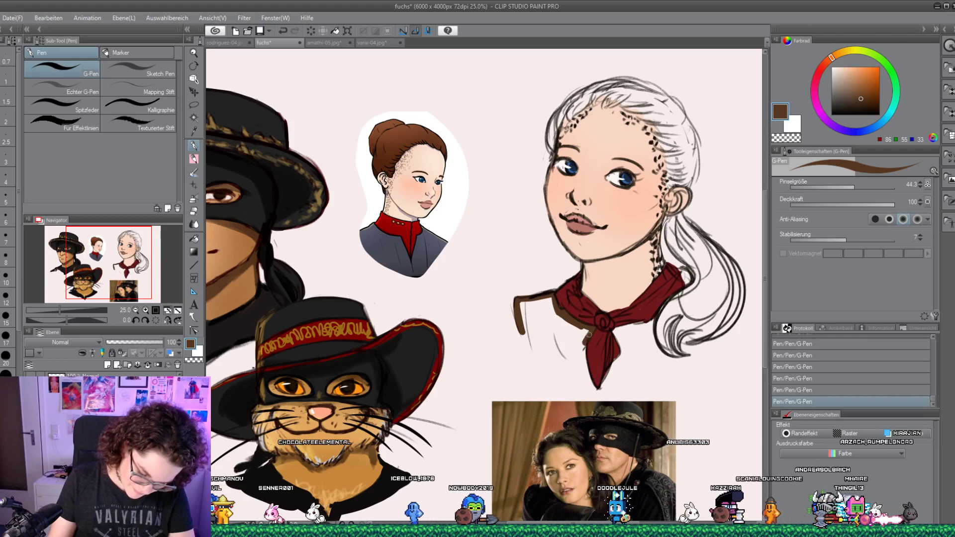
left_click_drag(522, 338, 584, 365)
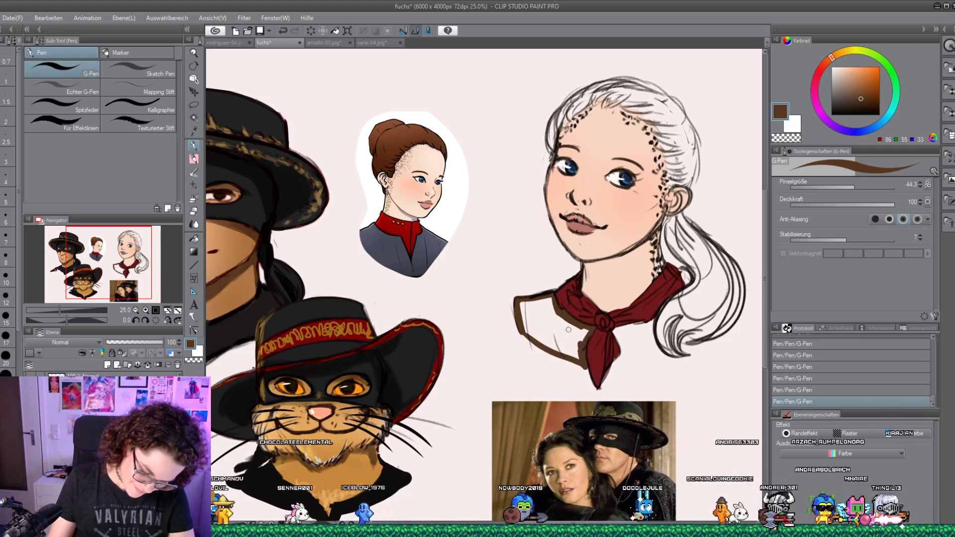
mouse_move(520, 304)
left_mouse_down()
mouse_move(552, 345)
mouse_move(576, 337)
mouse_move(537, 306)
left_mouse_up()
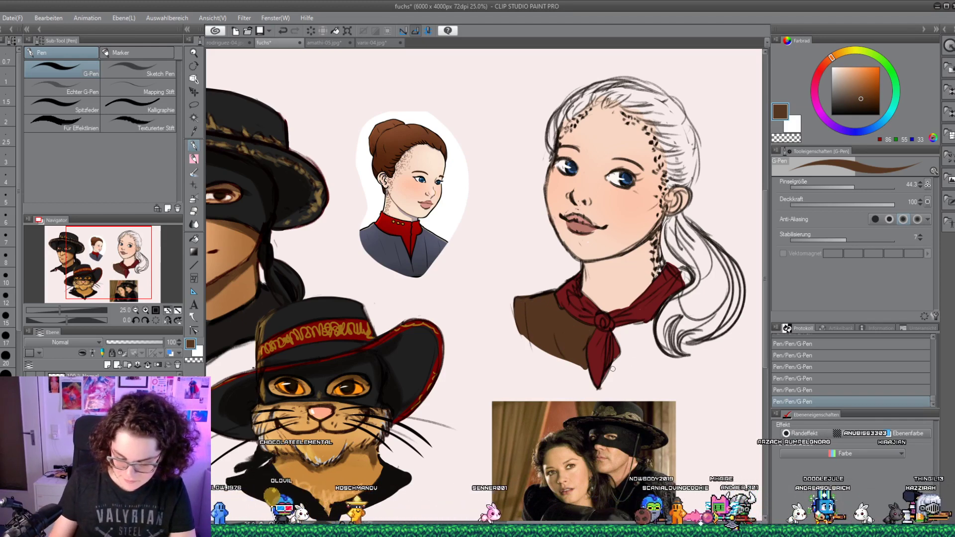
mouse_move(612, 367)
left_mouse_down()
mouse_move(614, 331)
mouse_move(651, 320)
mouse_move(649, 348)
left_mouse_up()
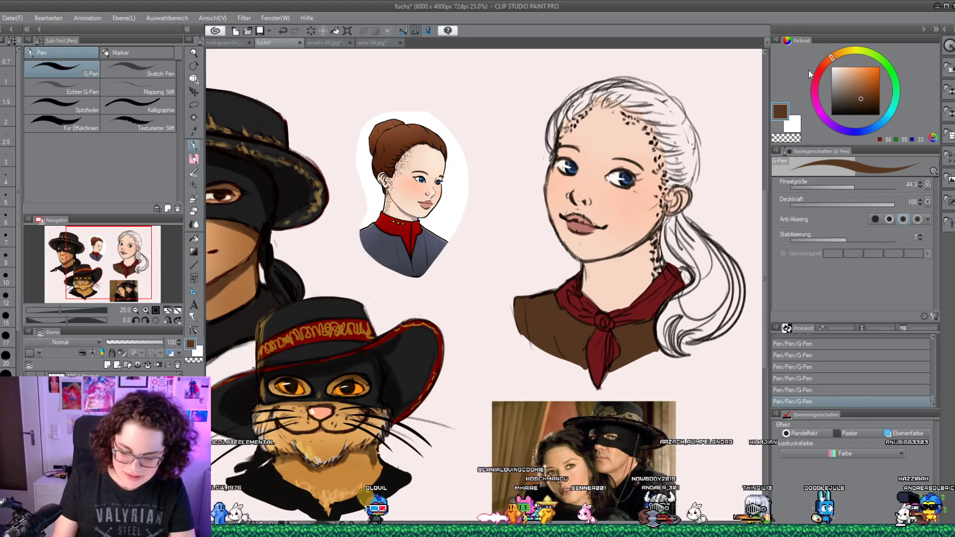
Paint the ponytail and the hair on the head dark reddish brown on a new raster layer with the G-Pen
left_click(860, 102)
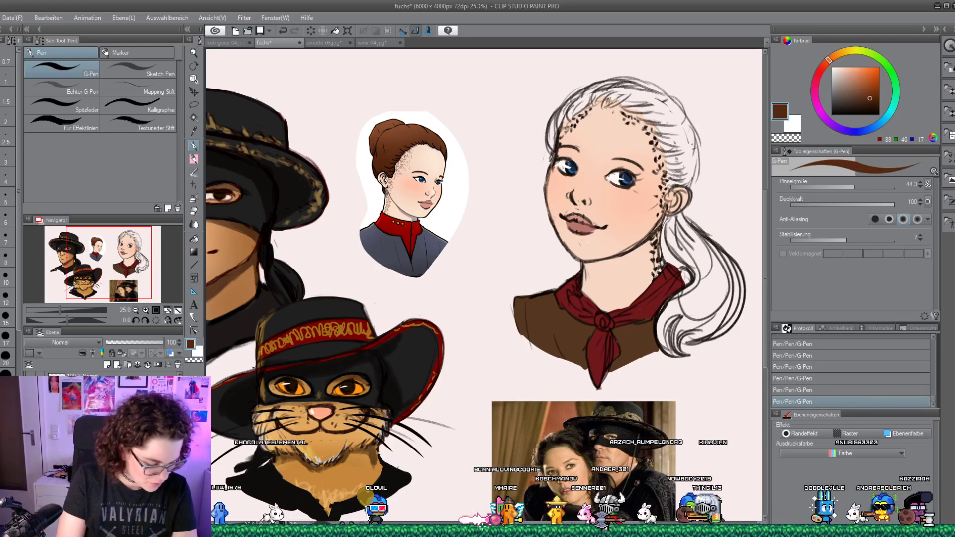
left_click_drag(666, 219, 669, 243)
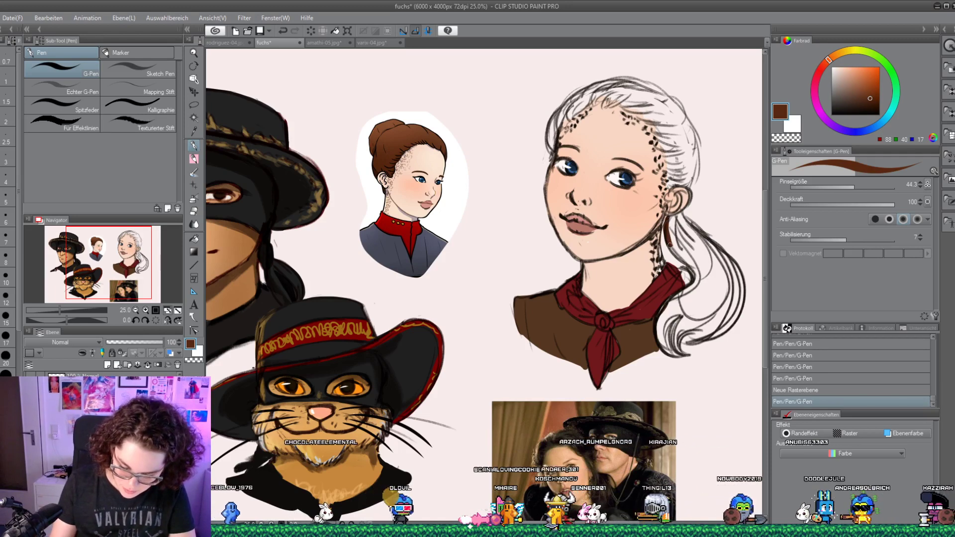
left_click_drag(661, 338, 665, 342)
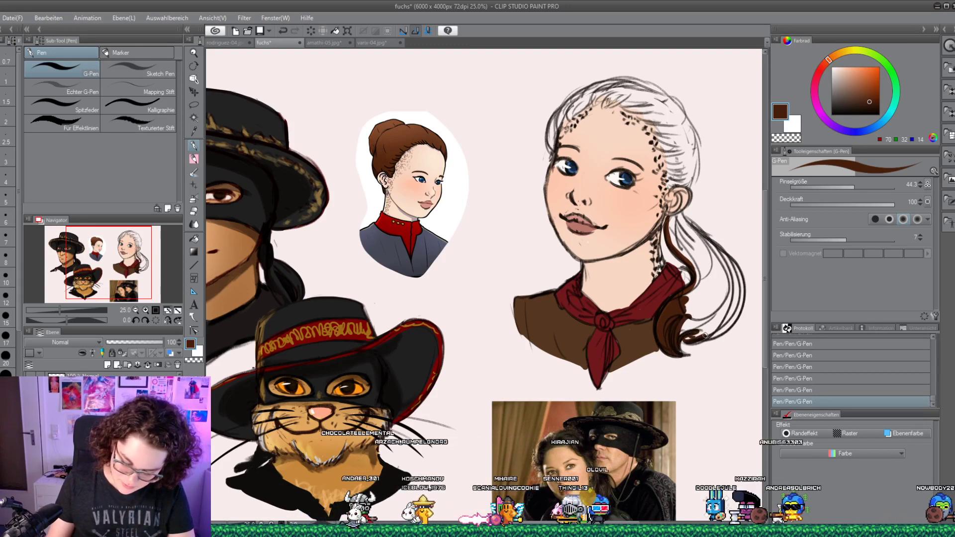
left_click_drag(738, 268, 736, 299)
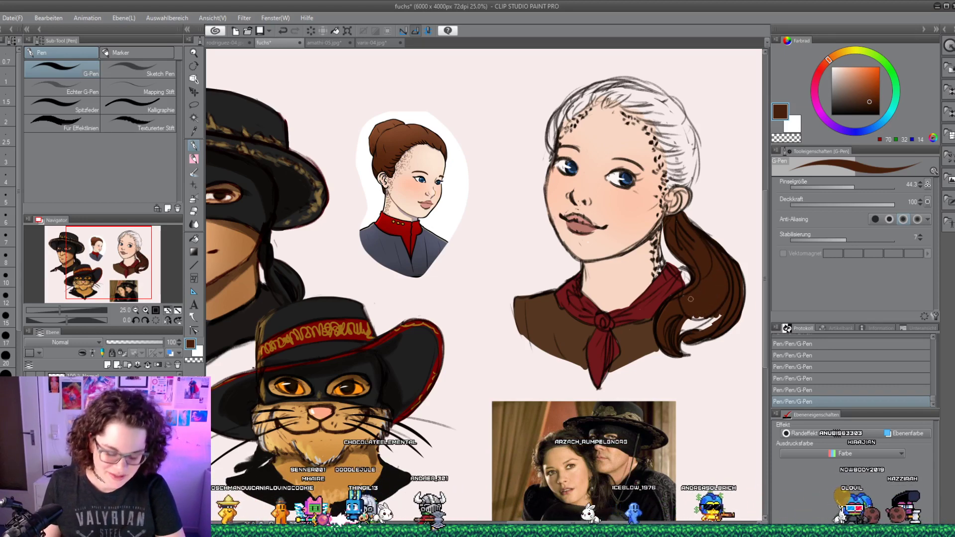
left_click_drag(699, 303, 712, 314)
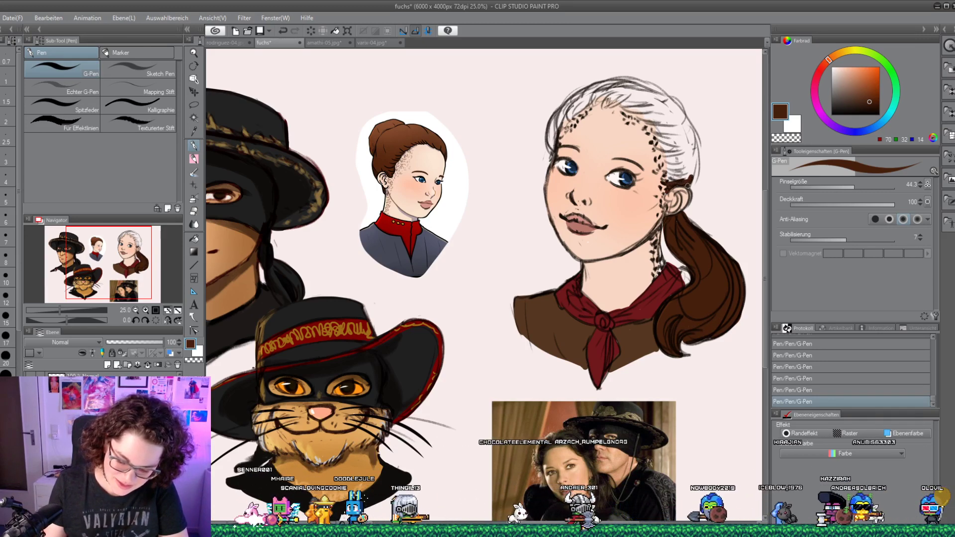
left_click_drag(645, 90, 698, 164)
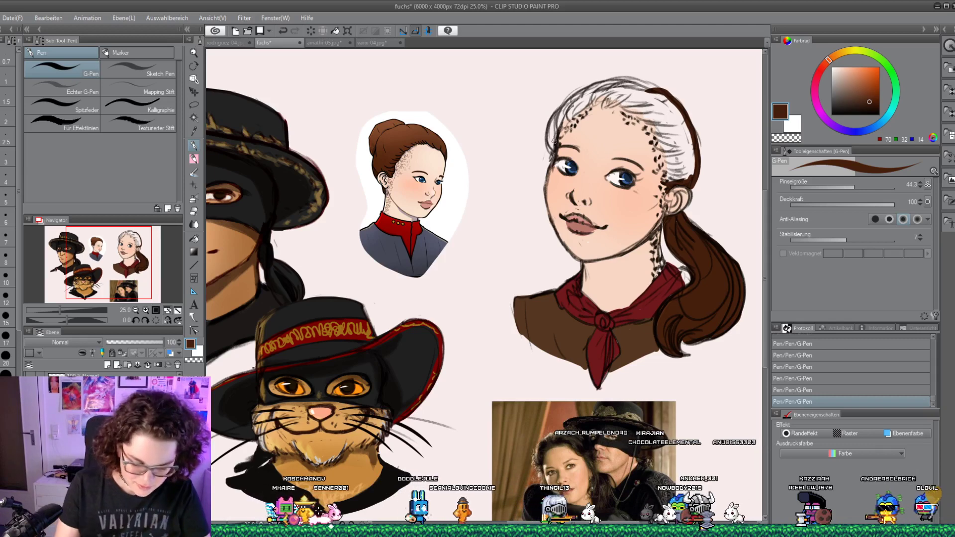
mouse_move(567, 108)
left_mouse_down()
mouse_move(549, 130)
mouse_move(552, 150)
left_mouse_up()
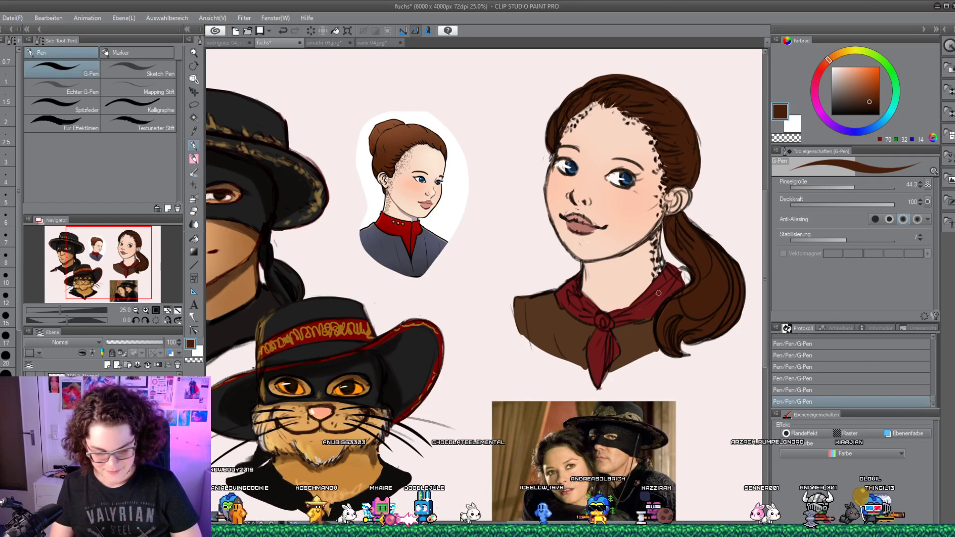
Add a new raster layer in Multiply mode with reduced opacity and pick a dark red shading colour
left_click(625, 146, "alt")
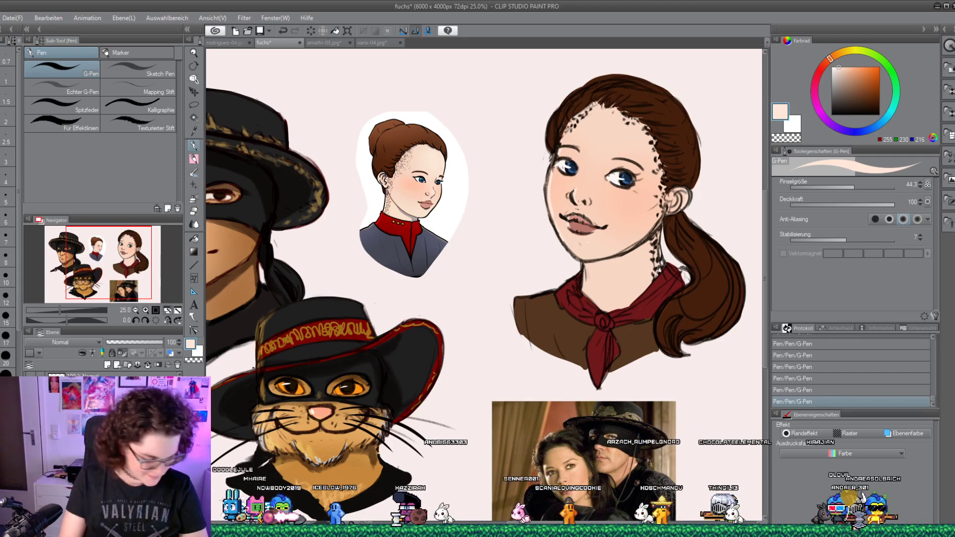
left_click(114, 364)
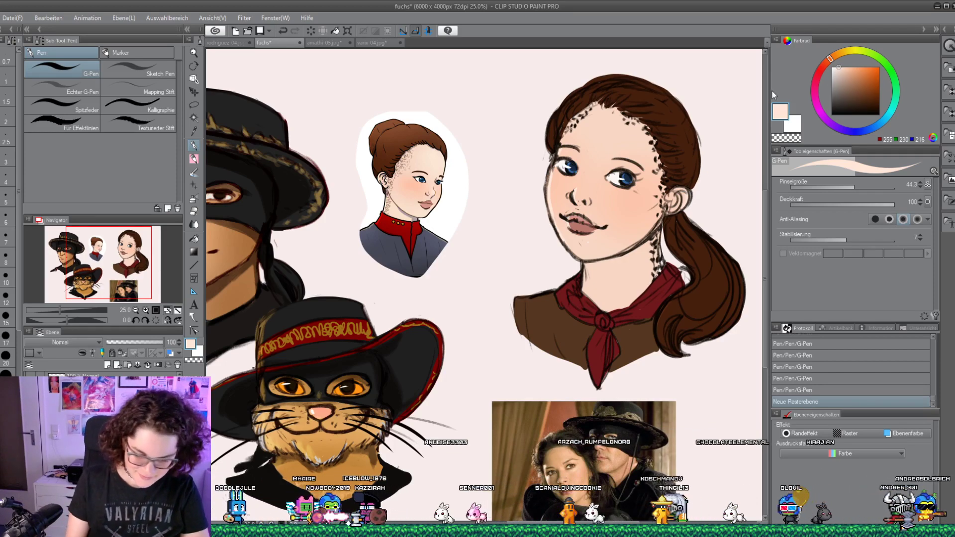
left_click(864, 94, "alt")
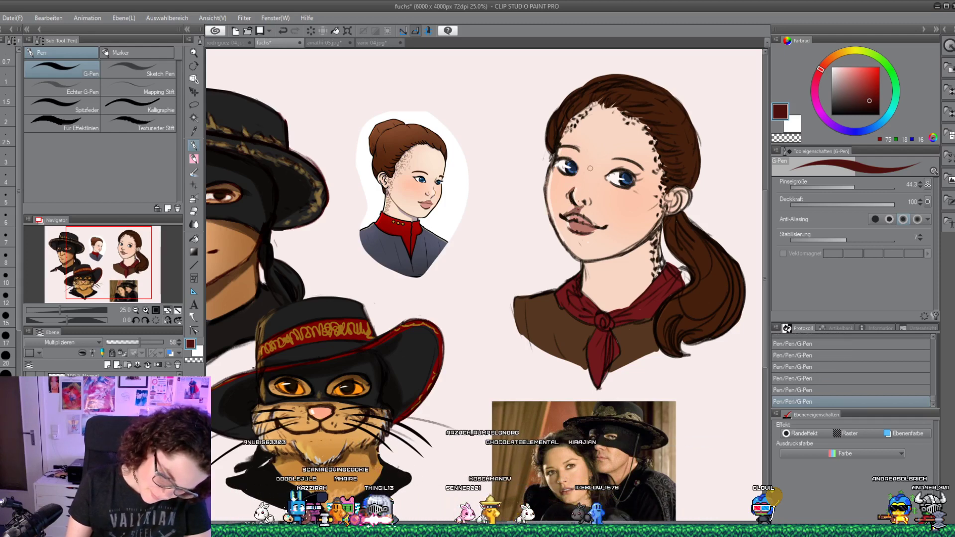
Shade around the nose and beneath the eye with the SU-Cream Pencil, and erase the excess with the Hard eraser
key("e")
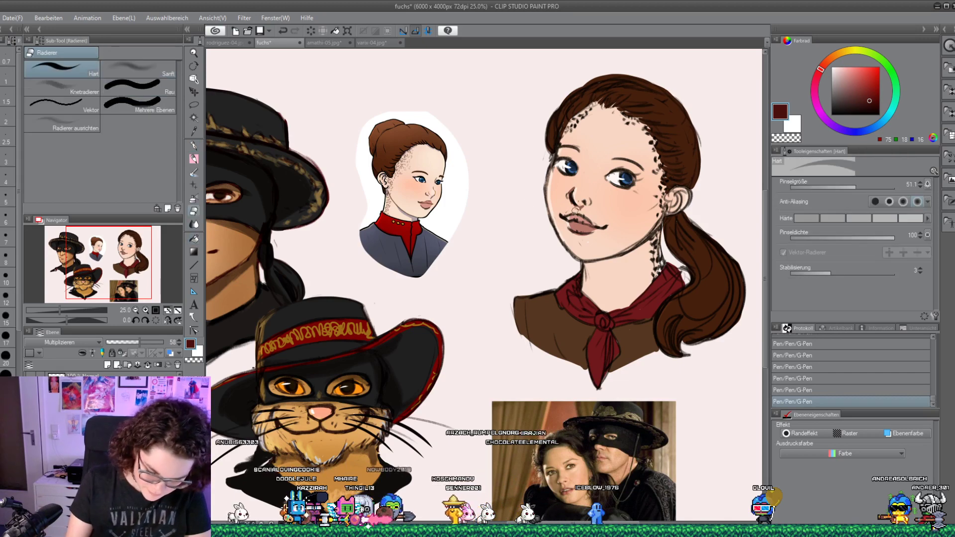
key("p")
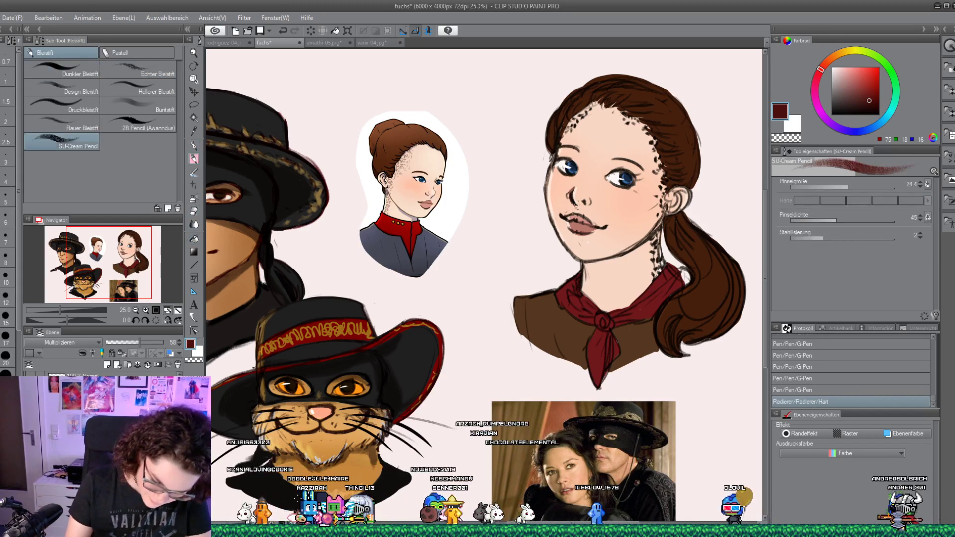
left_click_drag(576, 204, 586, 202)
mouse_move(571, 197)
left_mouse_down()
mouse_move(584, 204)
mouse_move(613, 182)
mouse_move(629, 188)
left_mouse_up()
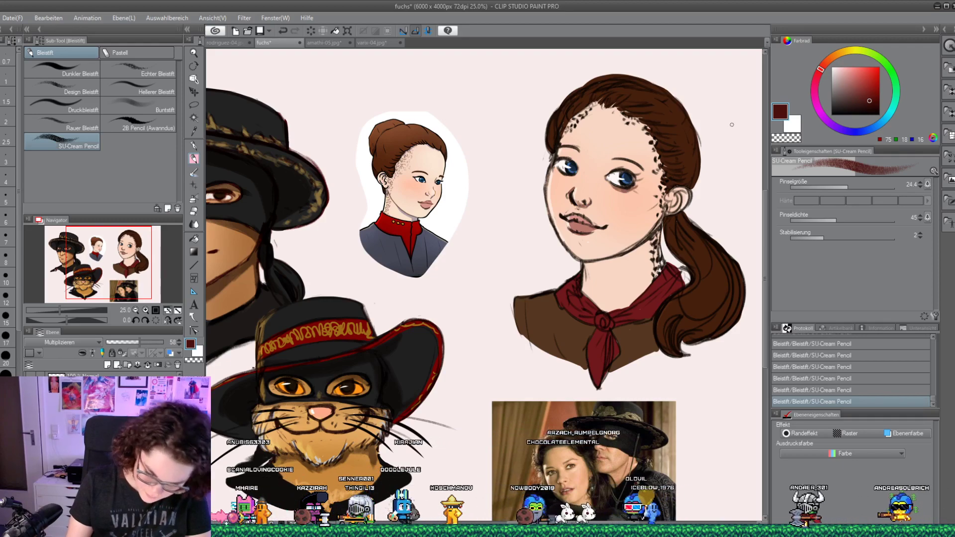
key("e")
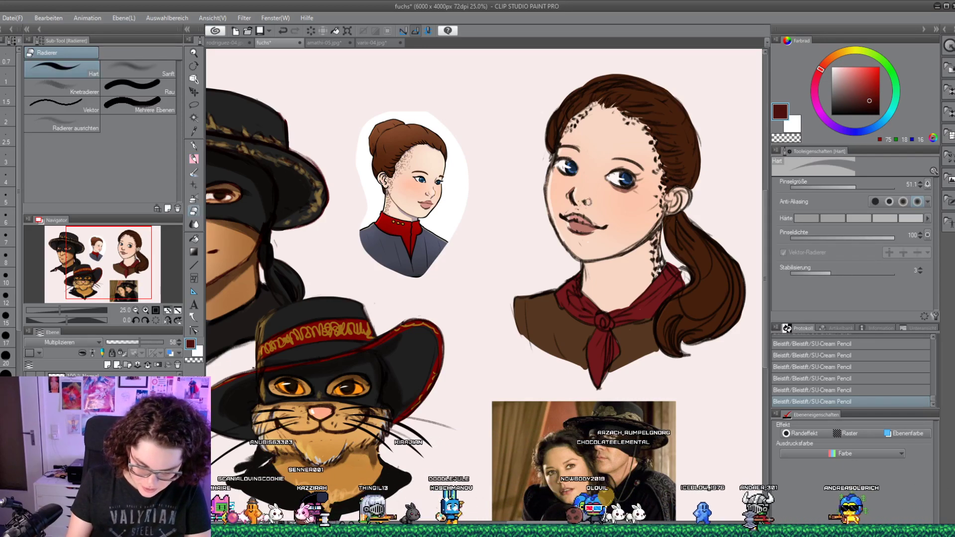
left_click_drag(616, 186, 629, 189)
Shade around both eyes and the nose bridge with the SU-Cream Pencil, trim the excess with the Hard eraser and soften it with the Blend tool
key("p")
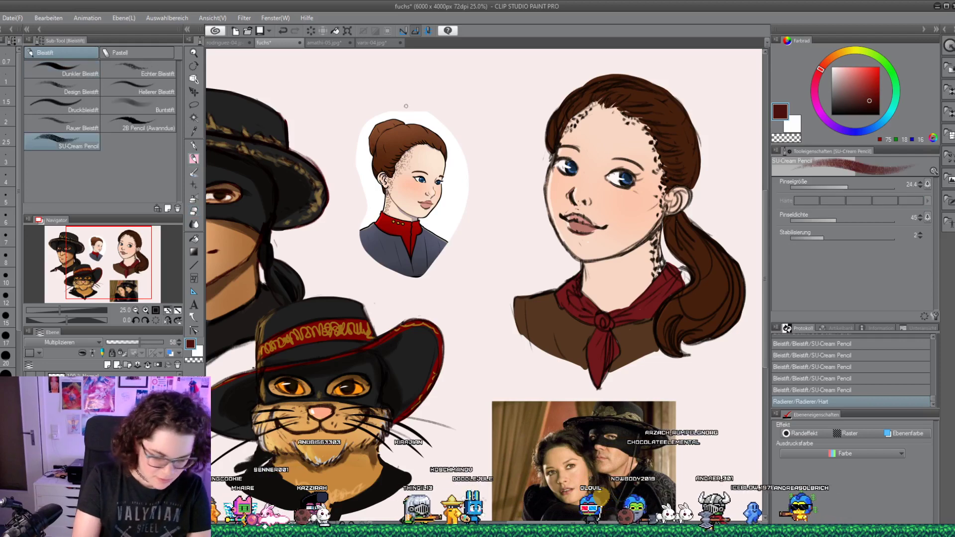
mouse_move(573, 166)
left_mouse_down()
mouse_move(564, 148)
mouse_move(608, 158)
left_mouse_up()
left_click_drag(575, 186, 576, 176)
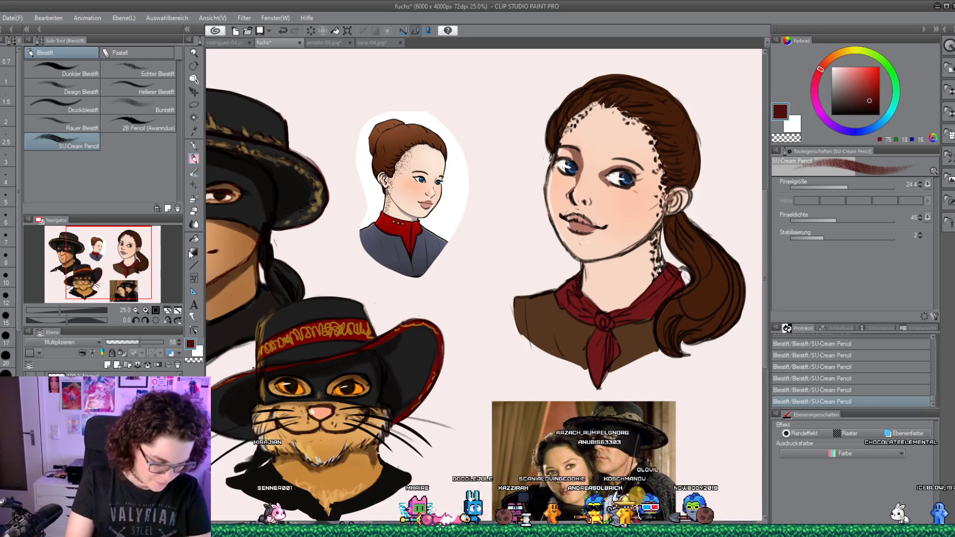
key("e")
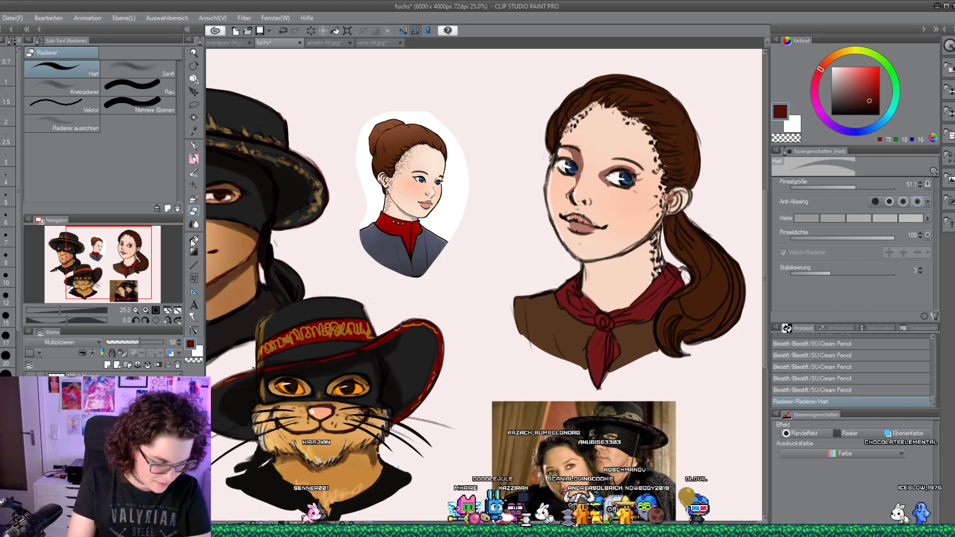
left_click(194, 224)
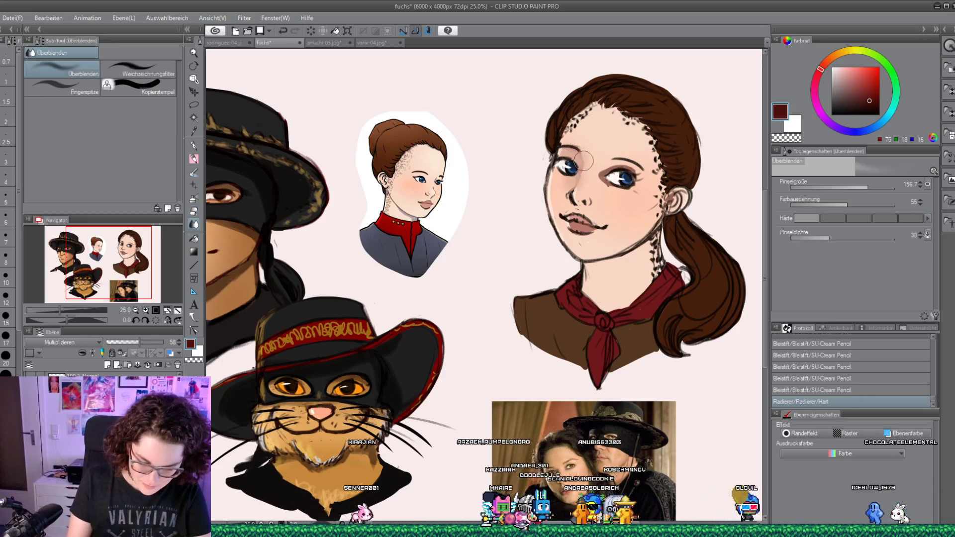
left_click_drag(641, 187, 639, 190)
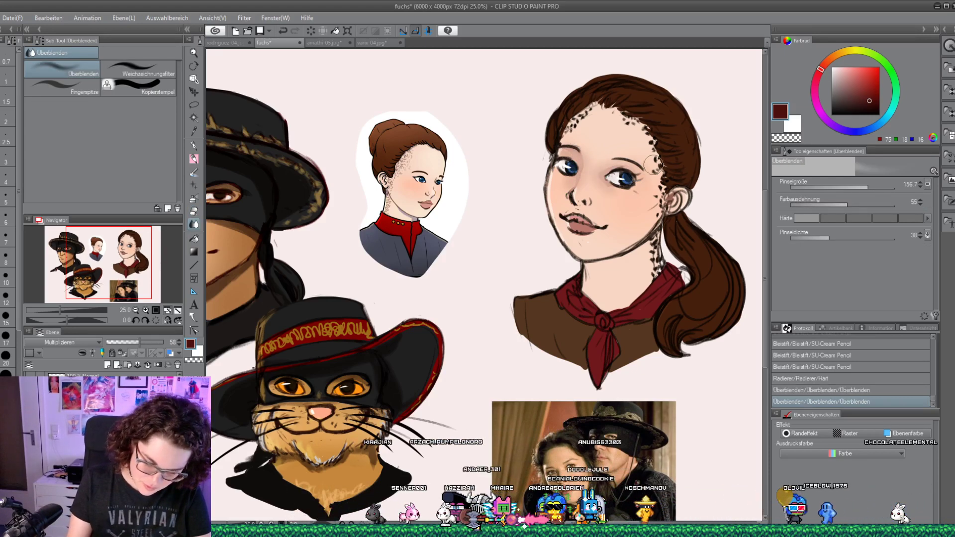
Shade the side of the face, ear, neck, top, neckerchief and hair with the SU-Cream Pencil, enlarging the brush to 31.5
key("p")
left_click(657, 146)
left_click(658, 149)
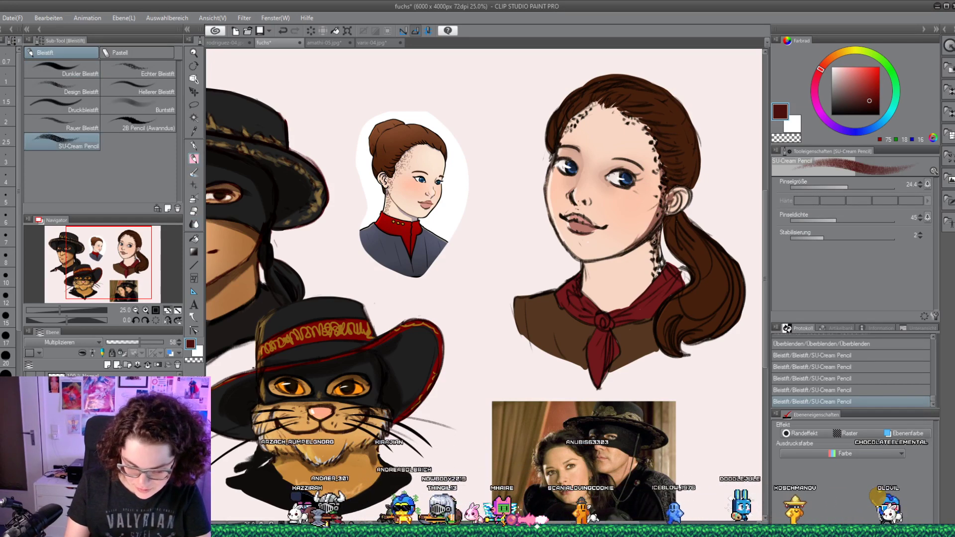
left_click(659, 256)
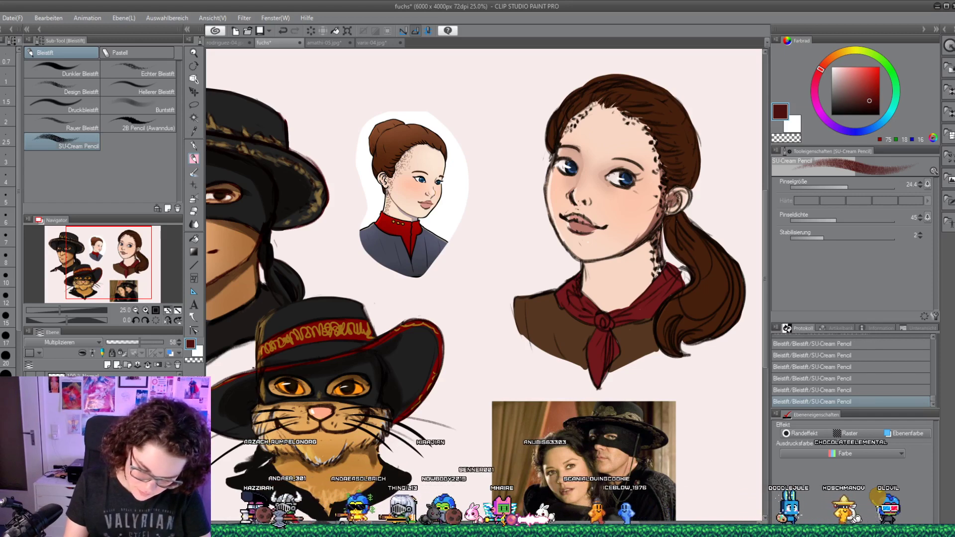
left_click(672, 160)
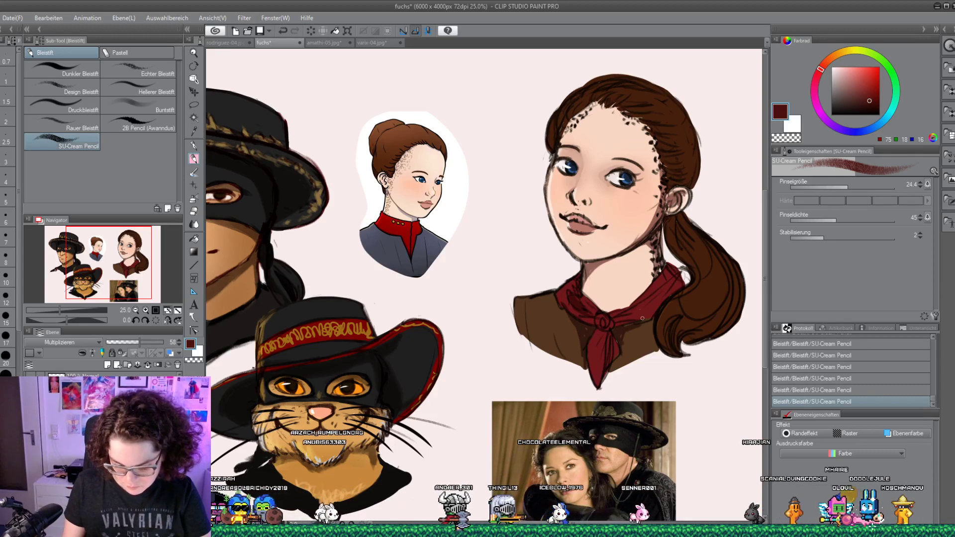
key("]")
key("]")
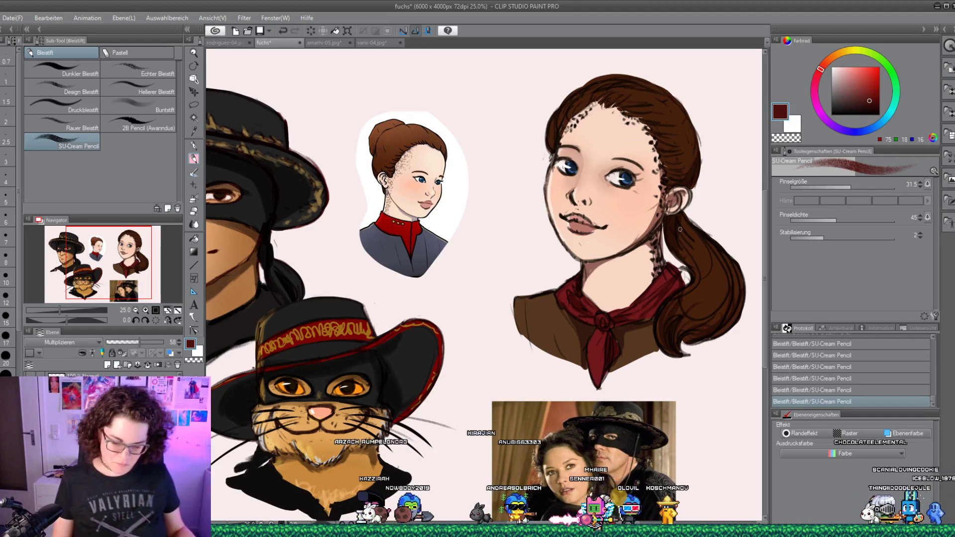
Lower the opacity of the woman's Multiply shading layer
left_click(126, 342)
left_click_drag(126, 343, 127, 347)
left_click(194, 91)
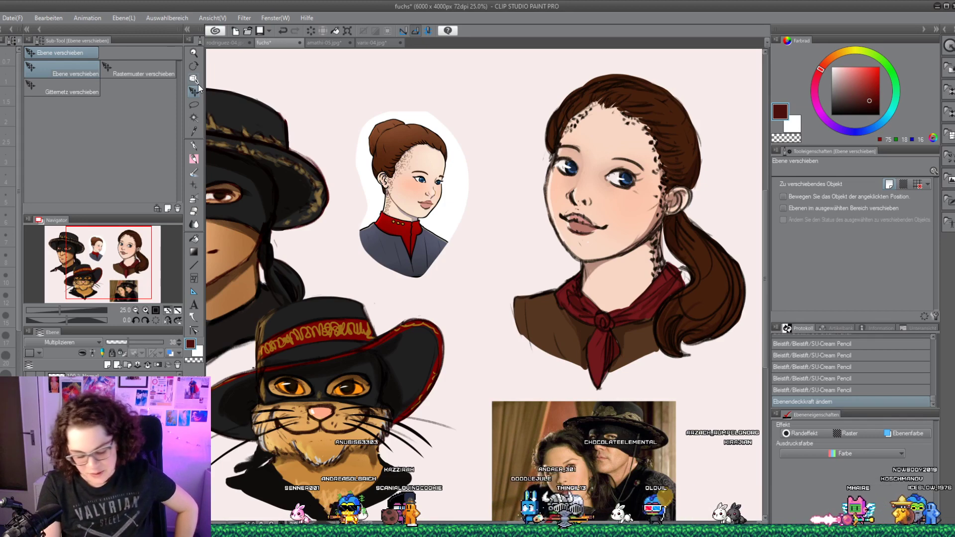
Erase the stray lines and excess colour around the woman's ponytail, neckerchief and top with the Hard eraser
left_click(195, 210)
key("alt+bracketright")
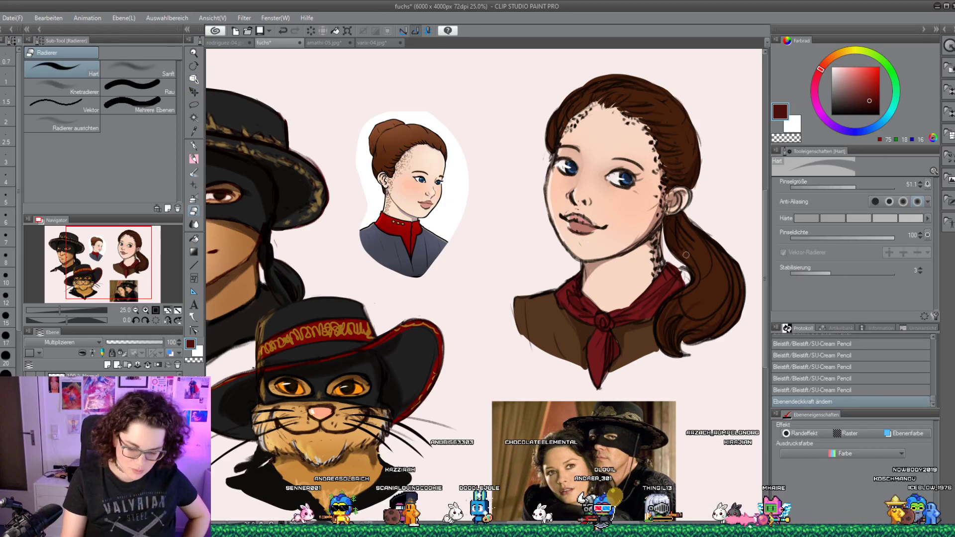
left_click_drag(686, 254, 684, 264)
left_click_drag(684, 265, 686, 298)
left_click_drag(686, 301, 687, 320)
left_click_drag(687, 323, 688, 347)
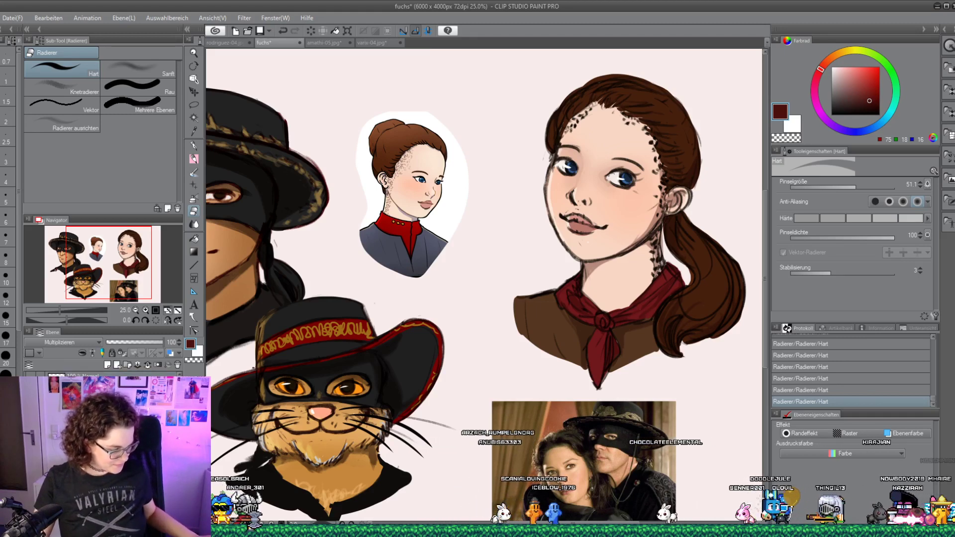
Select the layers that make up the woman and merge them into one
left_click(110, 422)
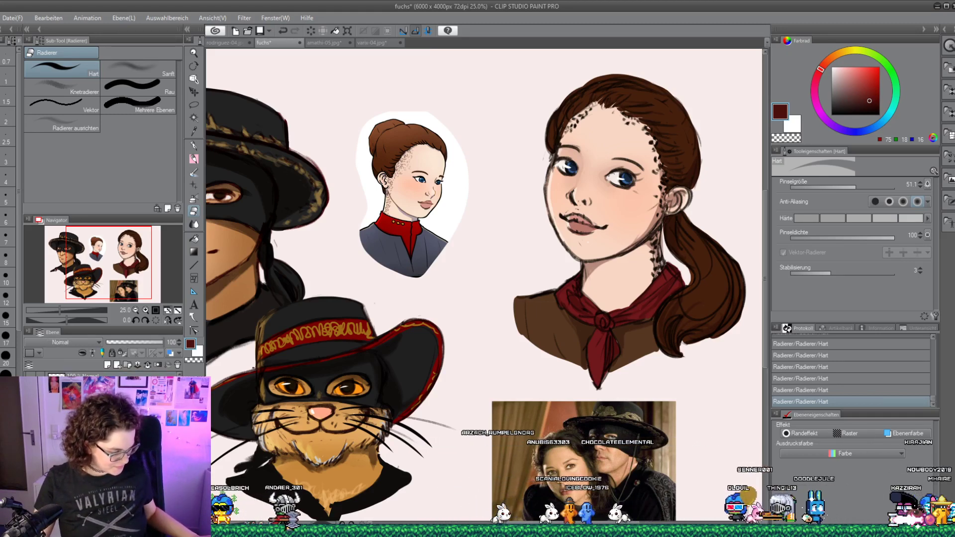
left_click(116, 376)
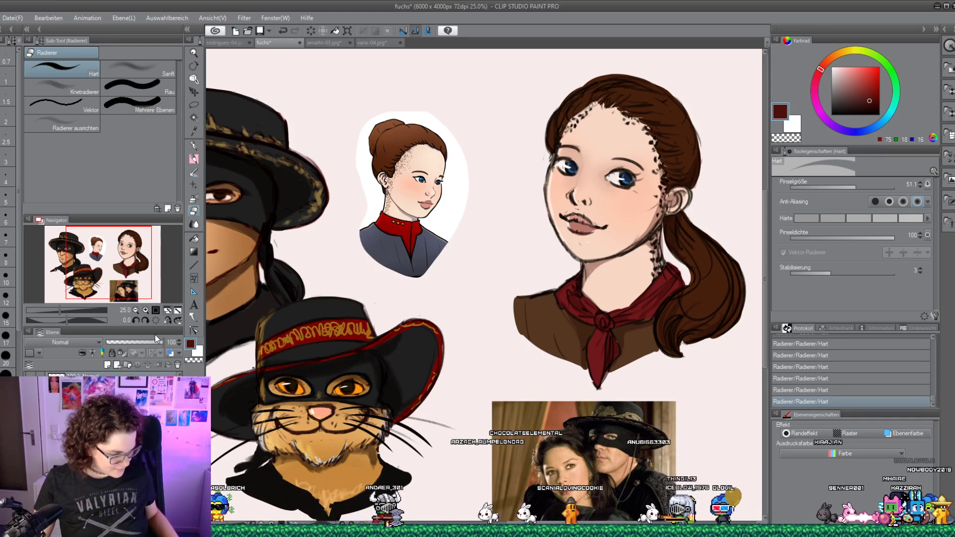
key("shift+alt+e")
Move the woman into the lower right corner of the canvas and clear the reference portrait and photo from view
left_click(193, 92)
left_click_drag(572, 256, 599, 276)
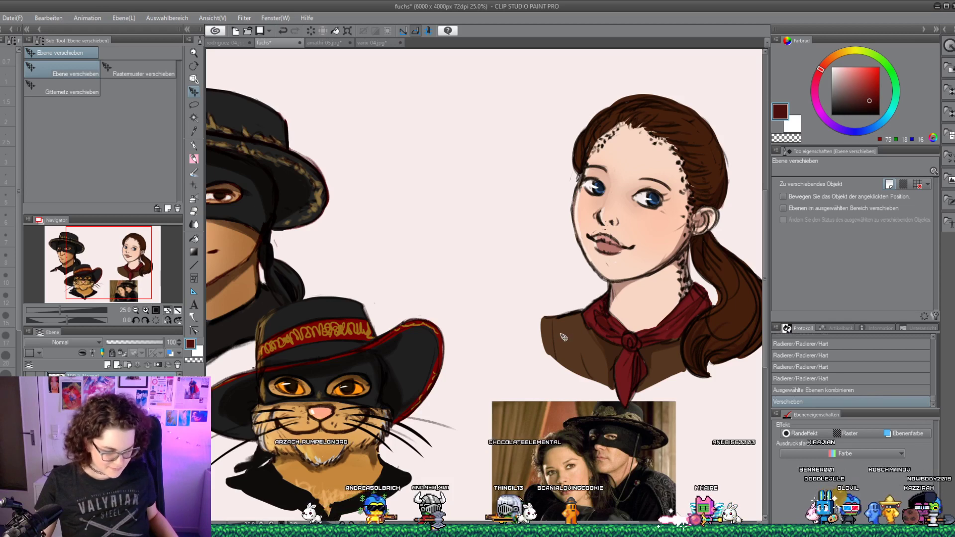
key("ctrl+minus")
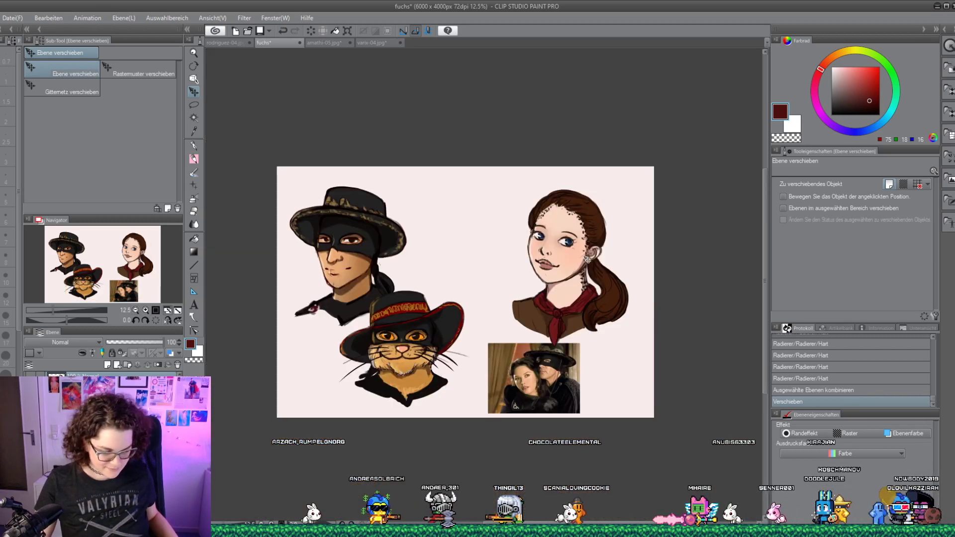
left_click_drag(545, 291, 569, 283)
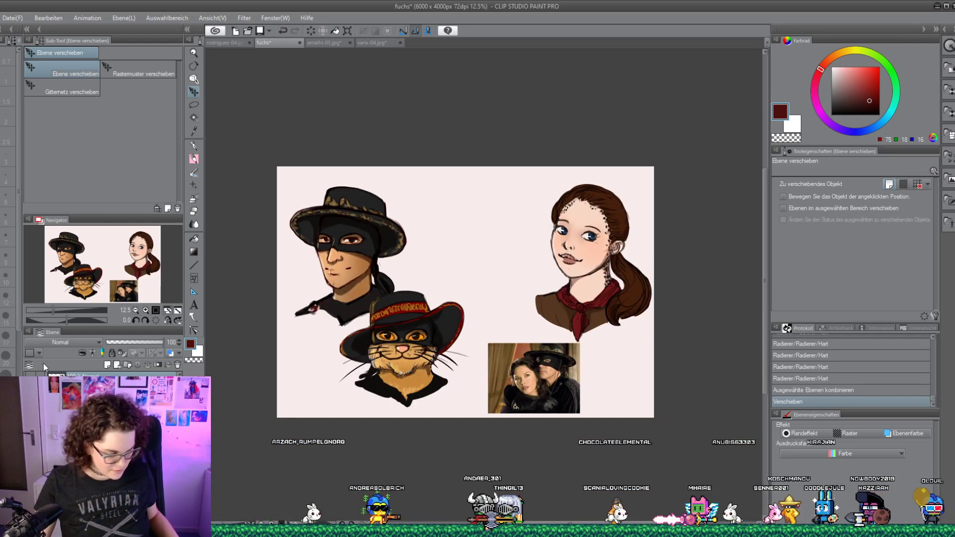
left_click_drag(538, 427, 603, 426)
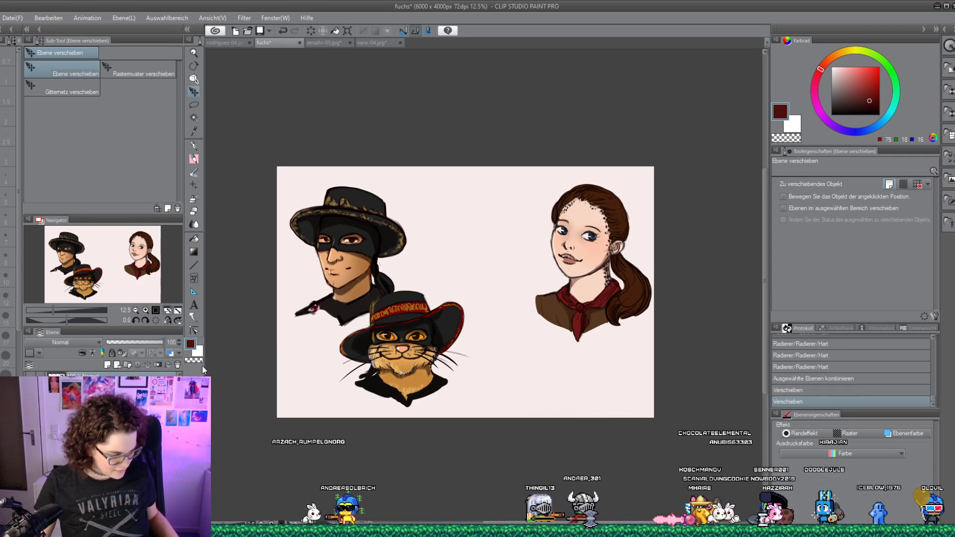
left_click_drag(520, 322, 520, 400)
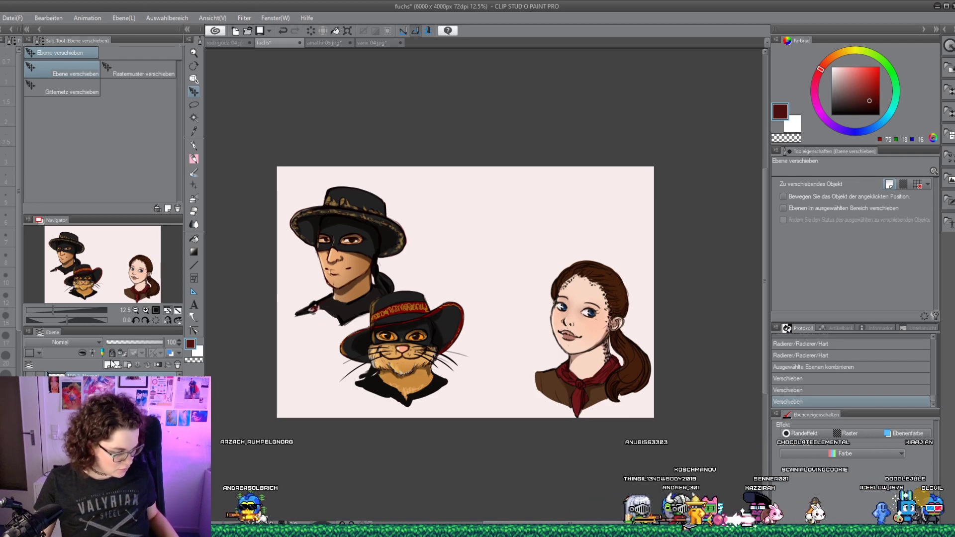
Add a new raster layer and choose the SU-Cream Pencil
left_click(115, 363)
left_click(194, 160)
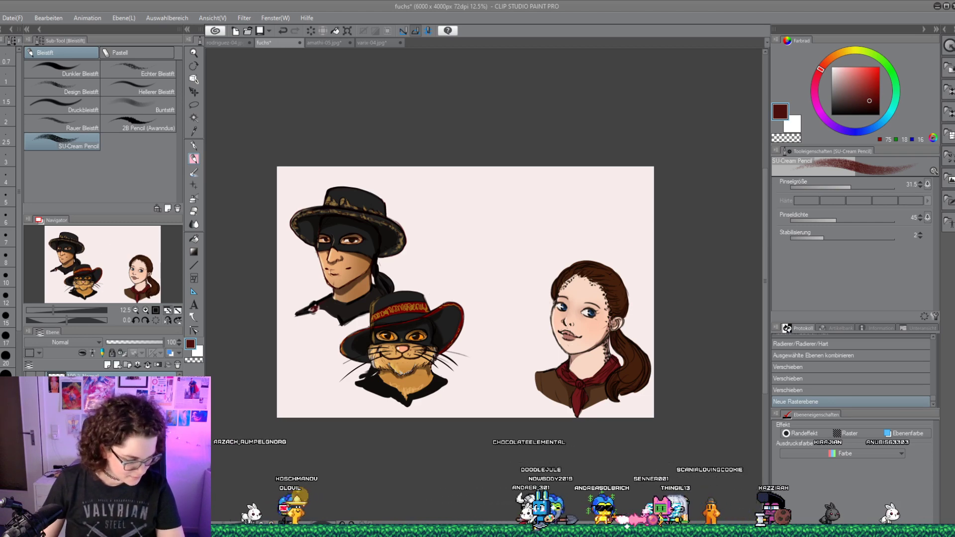
scroll(423, 309, "up", 2)
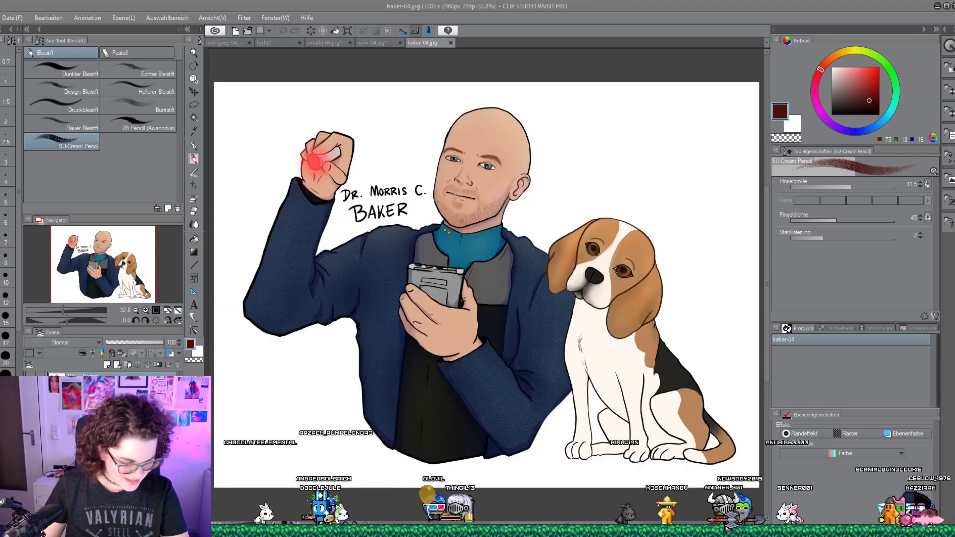
Lasso the bald man's head and shoulders in baker-04.jpg and copy the selection
left_click(194, 106)
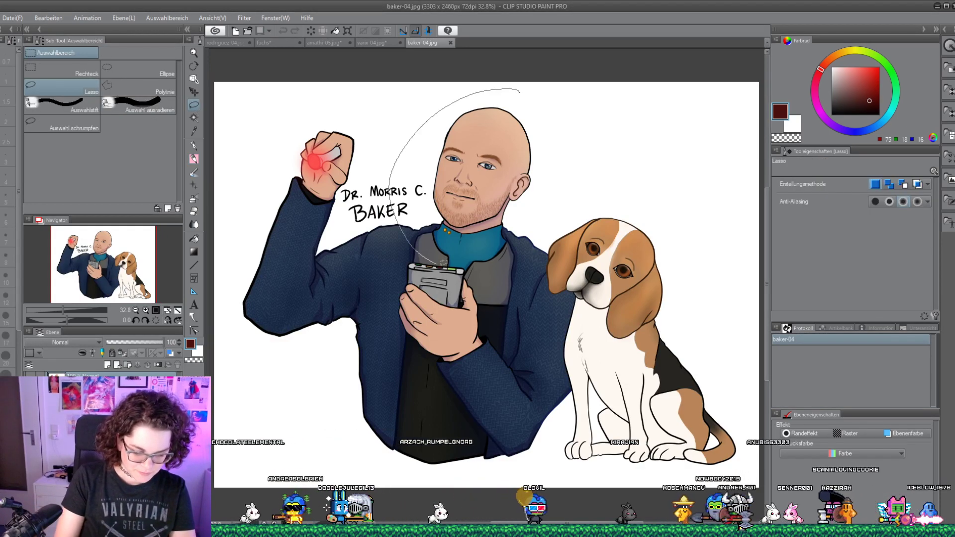
mouse_move(508, 272)
left_mouse_down()
mouse_move(559, 199)
mouse_move(551, 102)
left_mouse_up()
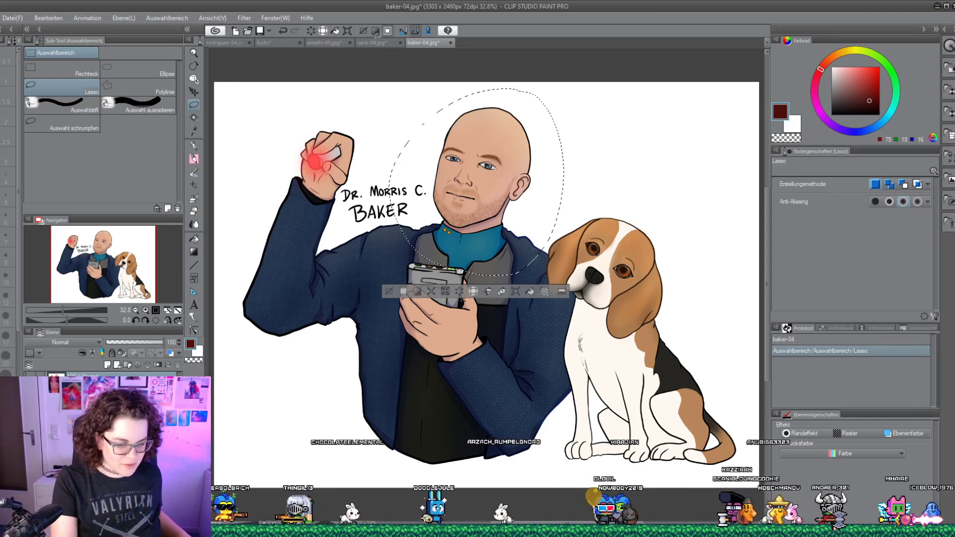
left_click(370, 43)
left_click(328, 42)
left_click(279, 43)
left_click(194, 92)
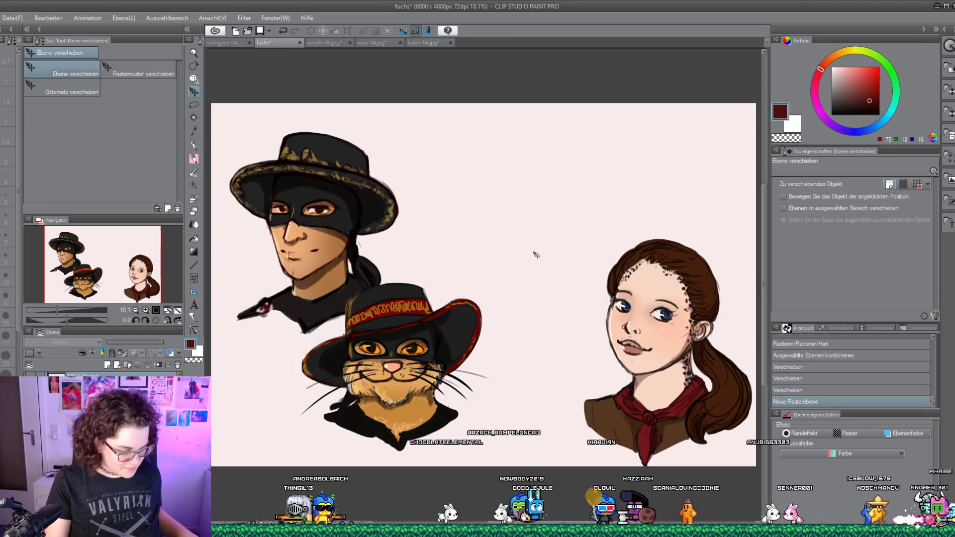
left_click(422, 43)
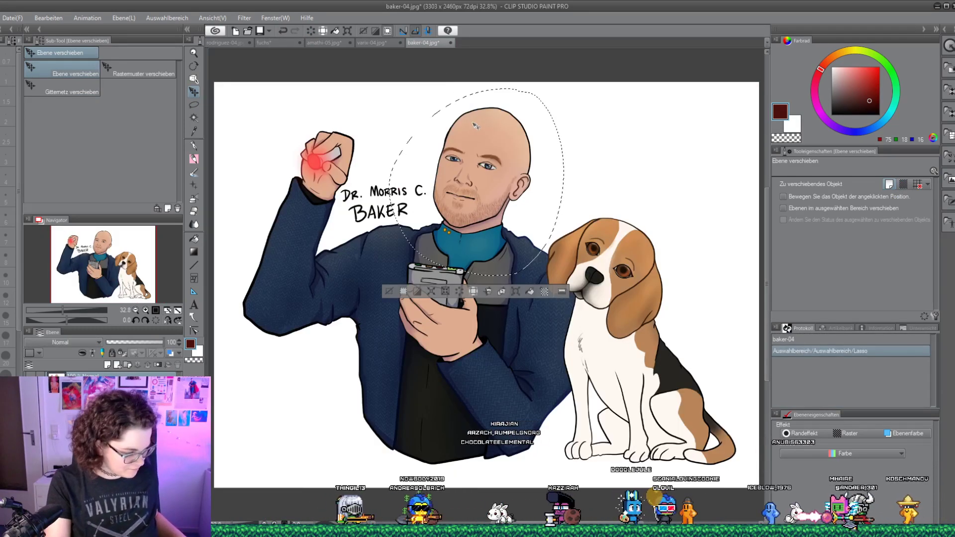
Paste the bald man's head into the fuchs drawing and place it above the woman
left_click(278, 45)
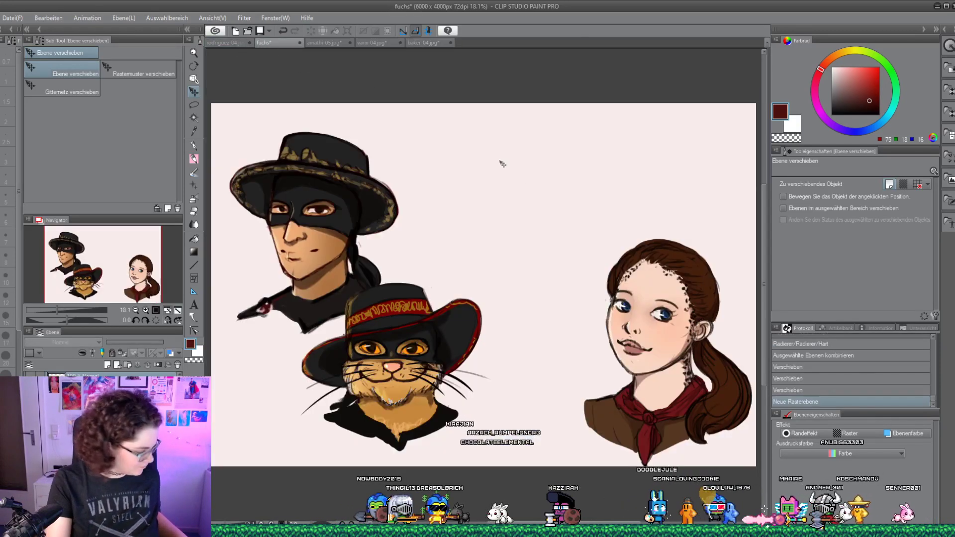
key("ctrl+v")
left_click_drag(462, 202, 665, 212)
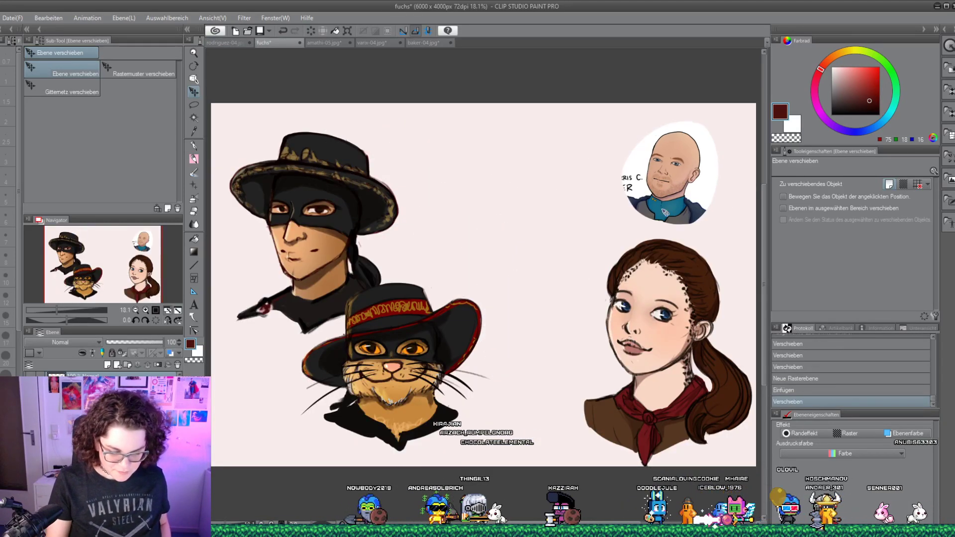
Paste the Frontier Doctor comic cover into the drawing and place it in the empty space between the characters
left_click(146, 310)
left_click_drag(141, 277, 147, 273)
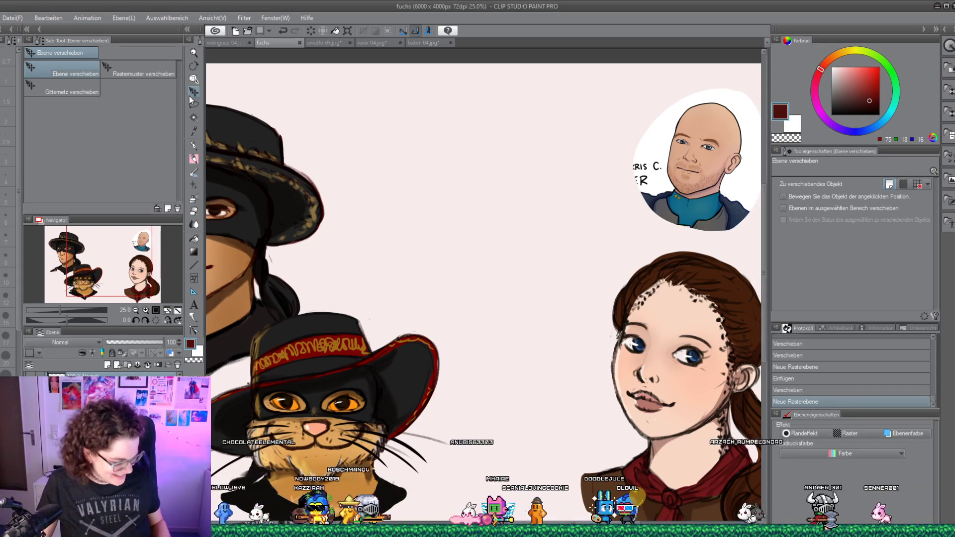
key("ctrl+v")
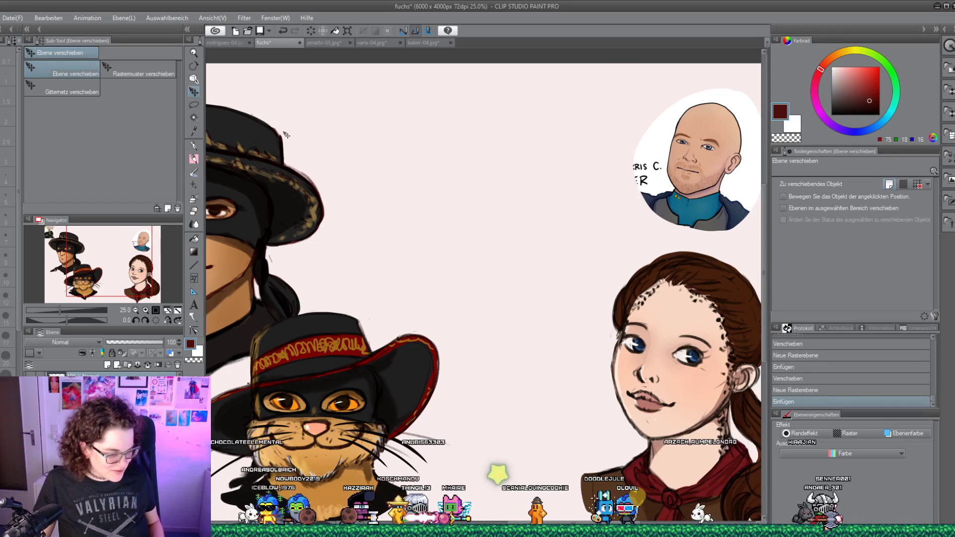
left_click_drag(286, 134, 487, 184)
left_click(145, 310)
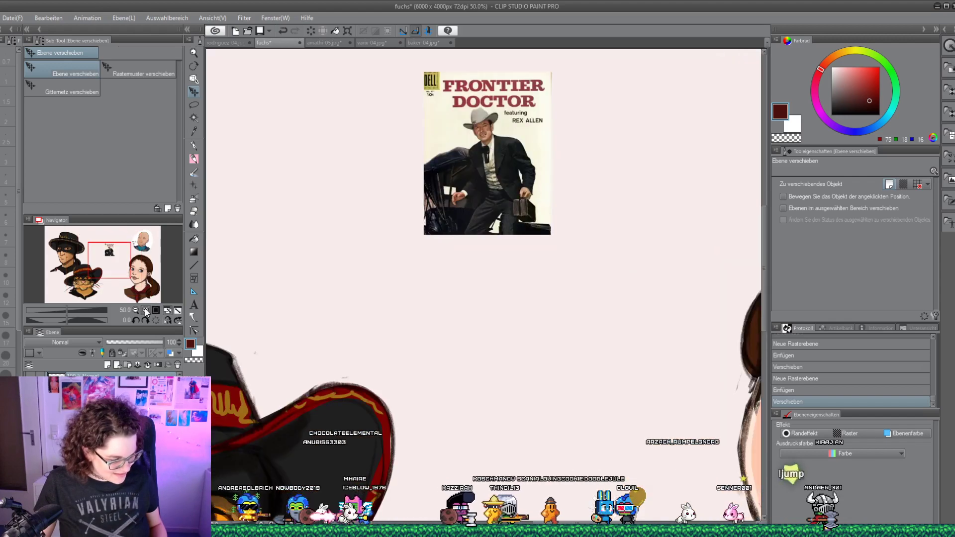
left_click(146, 310)
left_click_drag(111, 258, 125, 285)
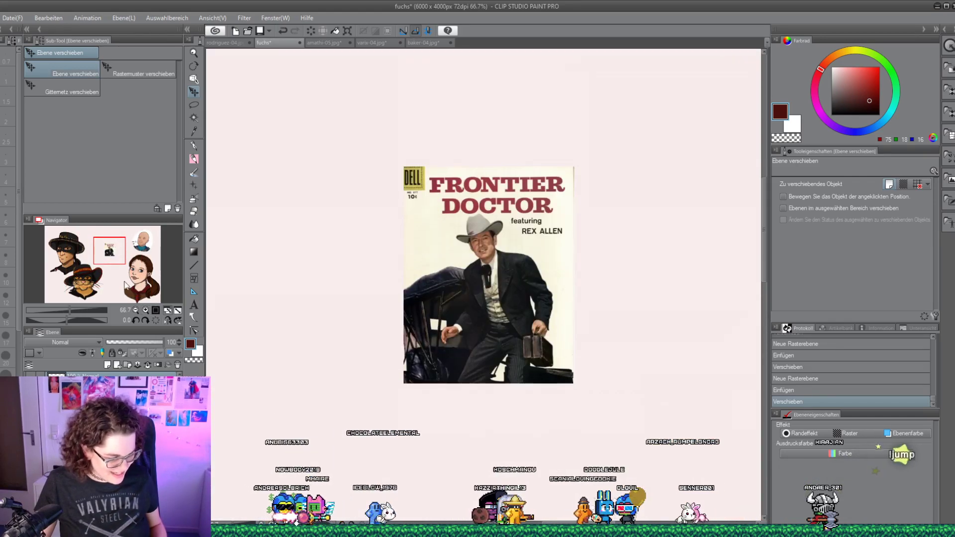
left_click(145, 309)
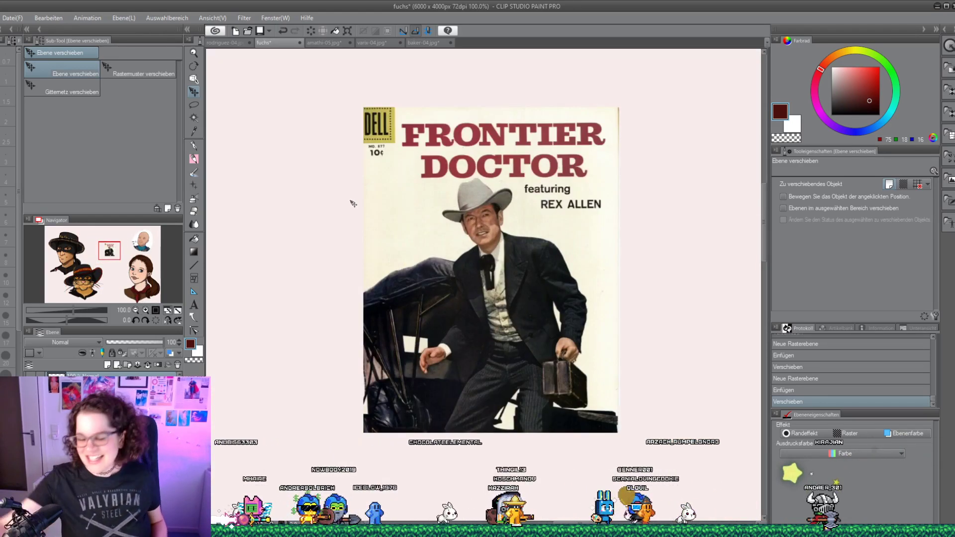
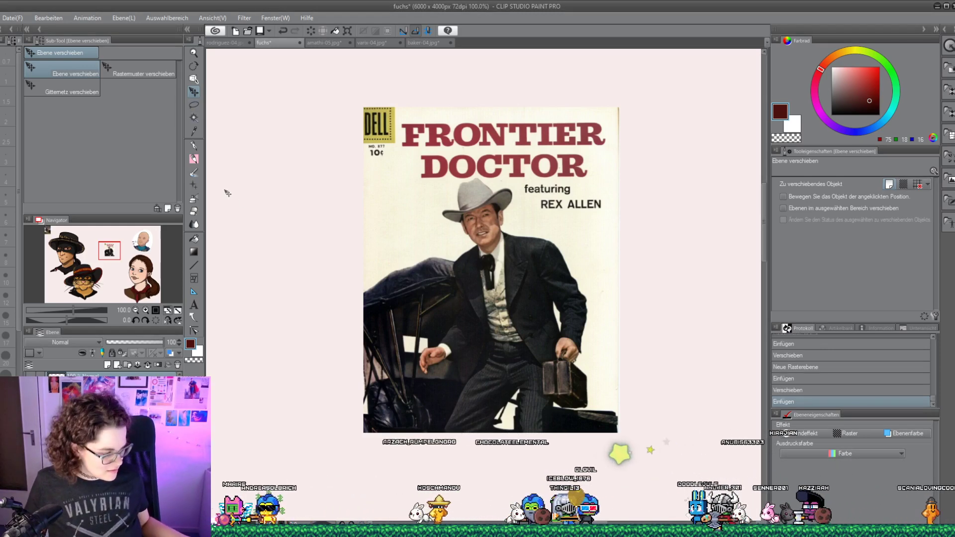
Paste the second Frontier Doctor cover, with the horse, and place it overlapping the left edge of the comic cover
left_click(437, 275)
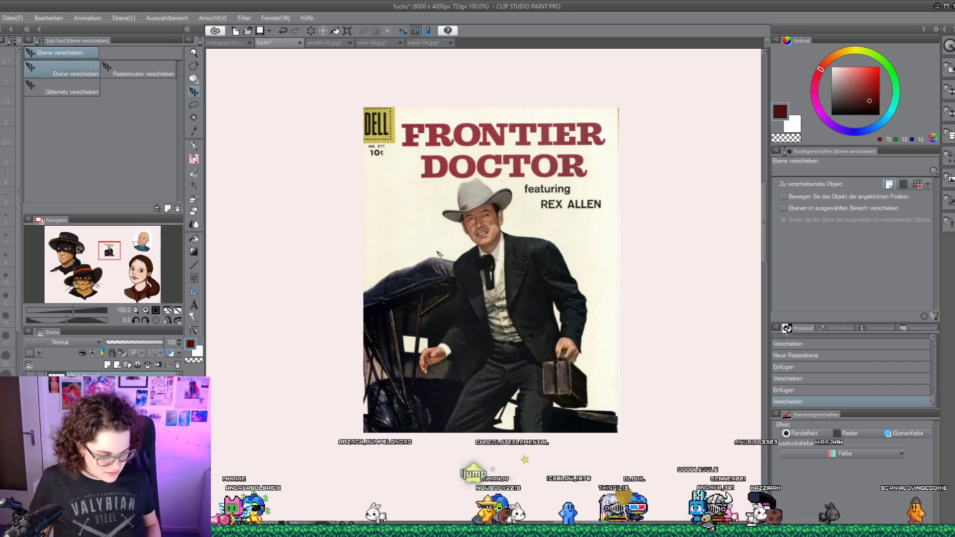
left_click_drag(426, 250, 501, 195)
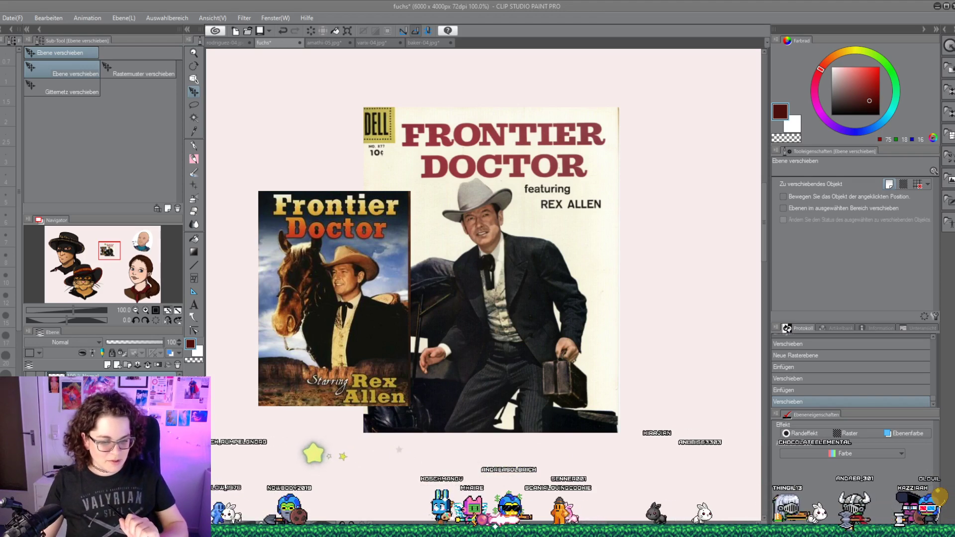
Enlarge both Frontier Doctor covers together to 211 percent, and separate them with the comic cover above the hats and the horse cover beside the woman
key("ctrl+minus")
left_click_drag(120, 247, 128, 253)
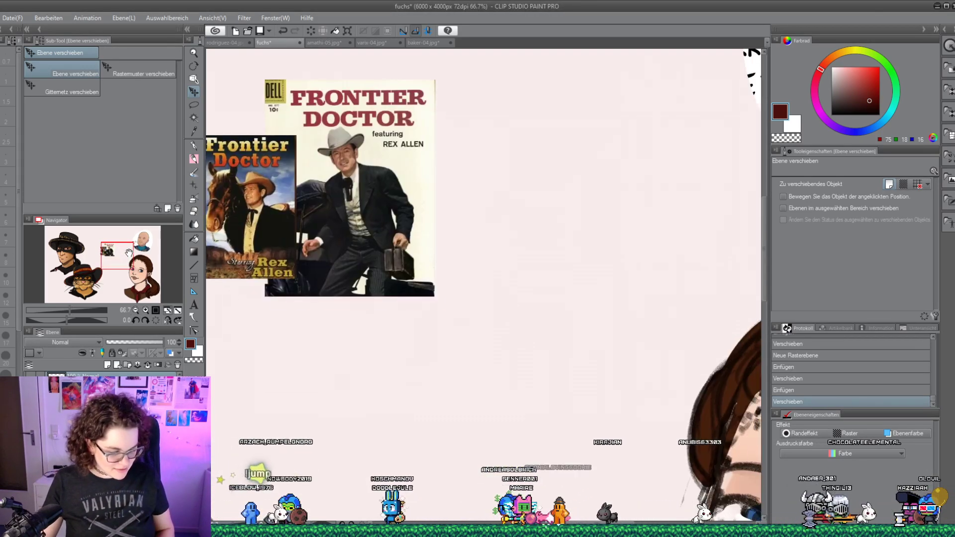
key("ctrl+minus")
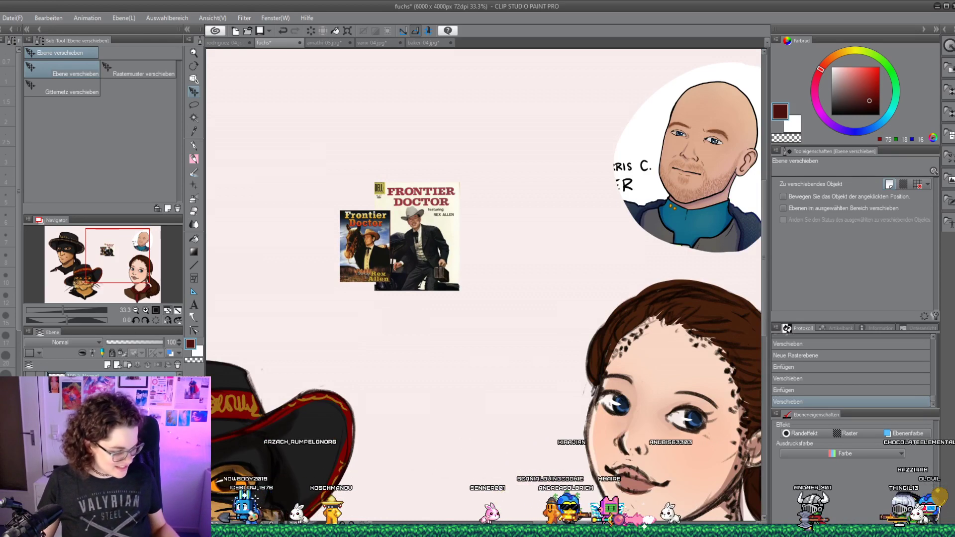
key("ctrl+t")
left_click_drag(460, 290, 593, 411)
left_click_drag(557, 371, 423, 396)
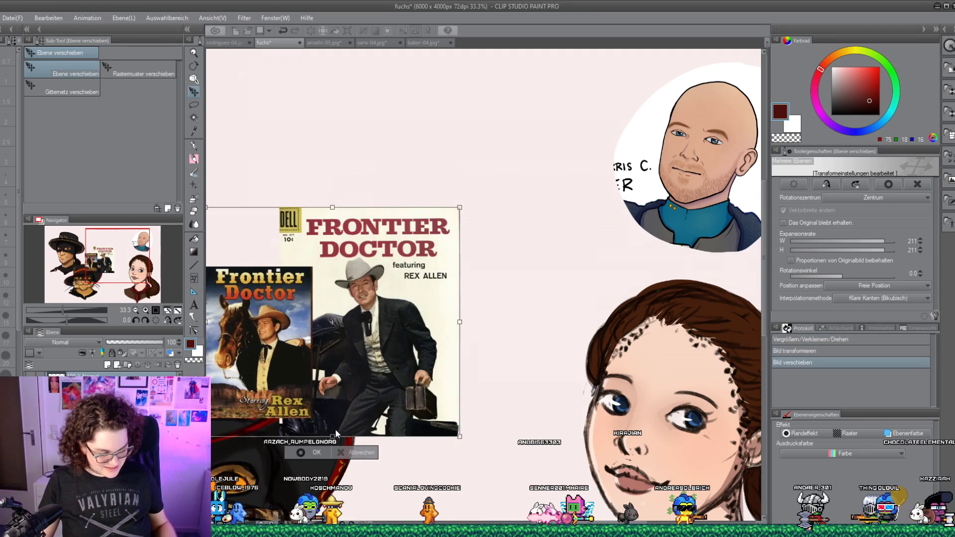
key("Return")
left_click_drag(387, 336, 535, 398)
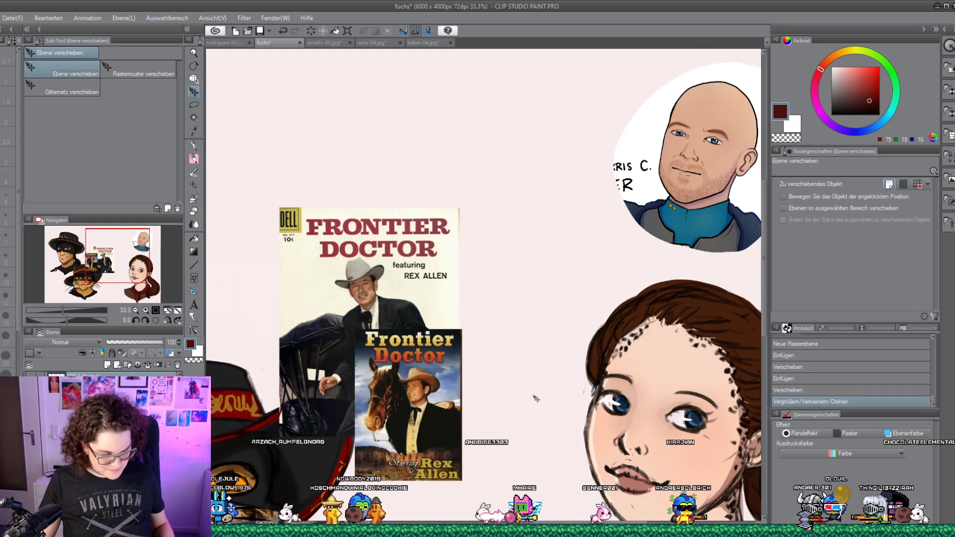
left_click_drag(375, 313, 286, 274)
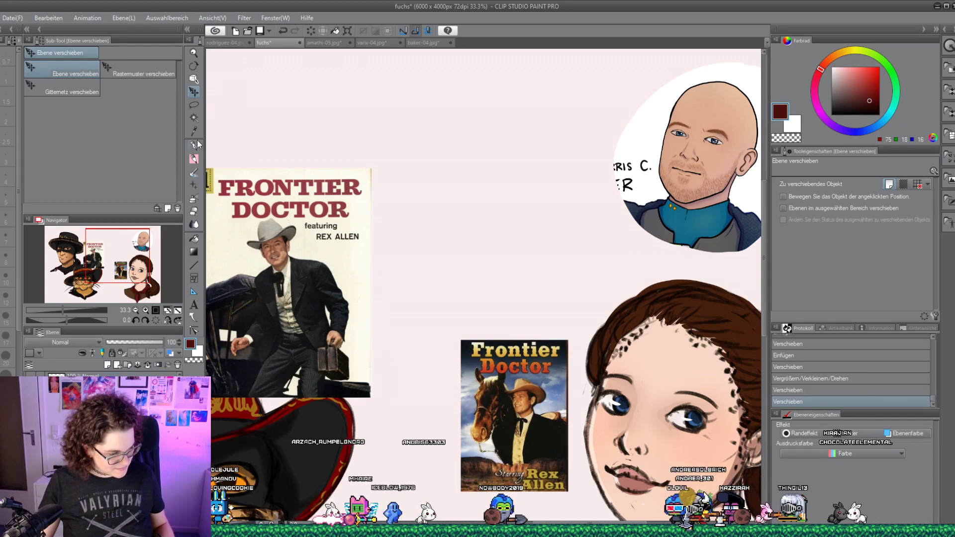
Sketch an oval head with cross guidelines, eyes, brows, nostrils and mouth beside the bald man, using the SU-Cream Pencil at size 16.1
left_click(194, 159)
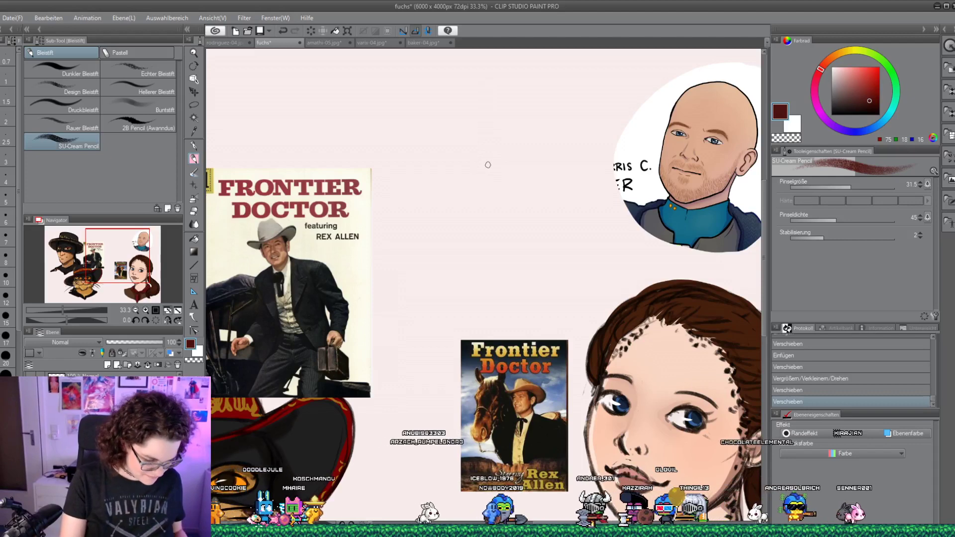
key("bracketleft")
key("bracketleft")
key("bracketleft")
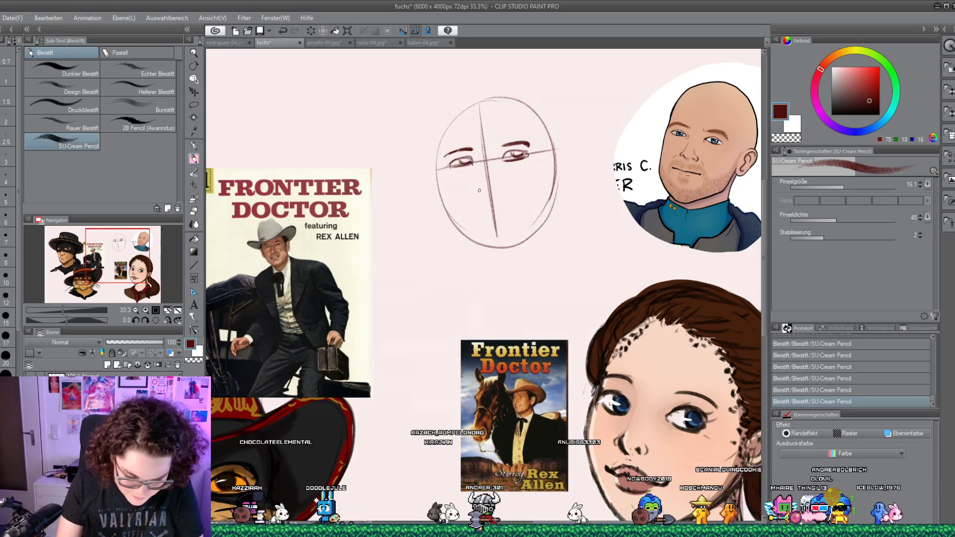
left_click_drag(479, 193, 505, 190)
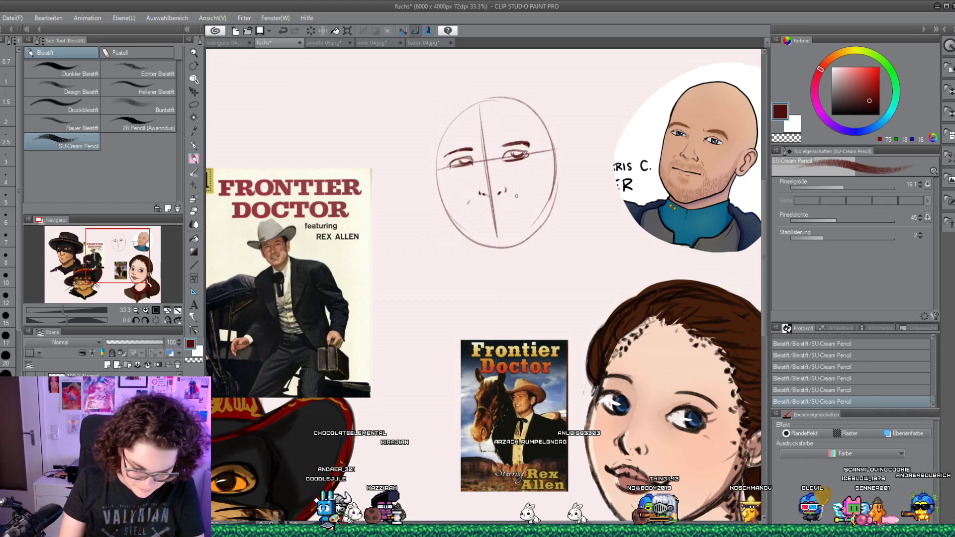
left_click_drag(473, 201, 516, 198)
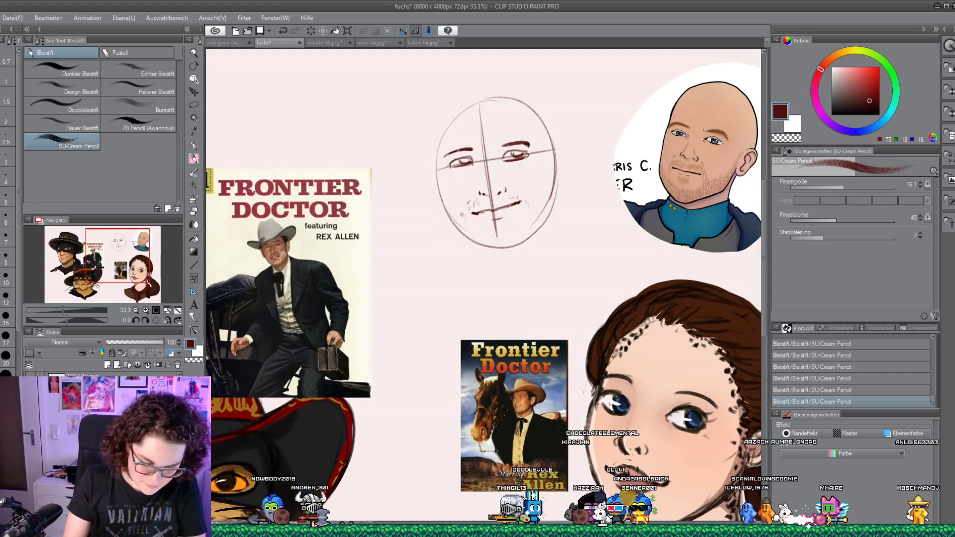
Try hatching beard stubble along the sketched jaw and softening it with the blend tool, and undo those strokes
mouse_move(469, 208)
left_mouse_down()
mouse_move(463, 230)
mouse_move(474, 241)
left_mouse_up()
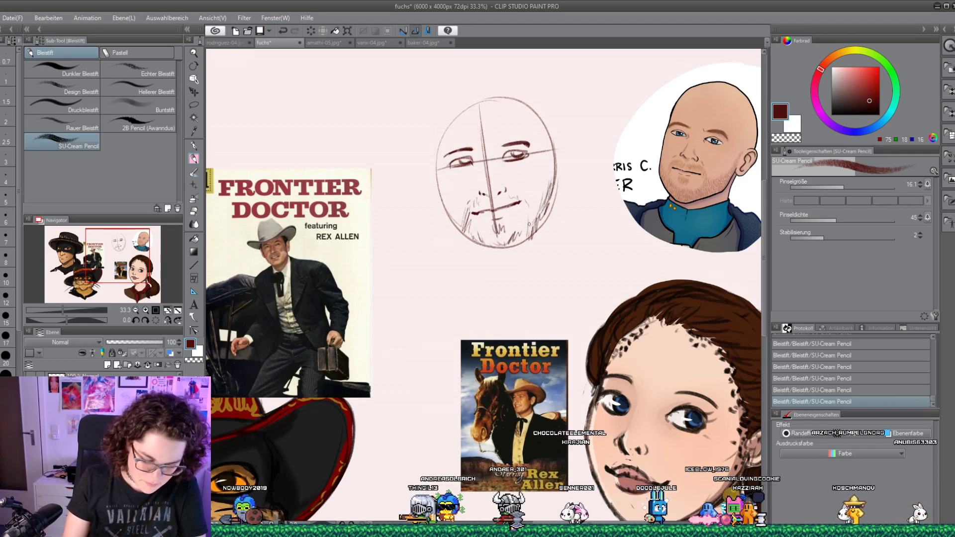
left_click(193, 224)
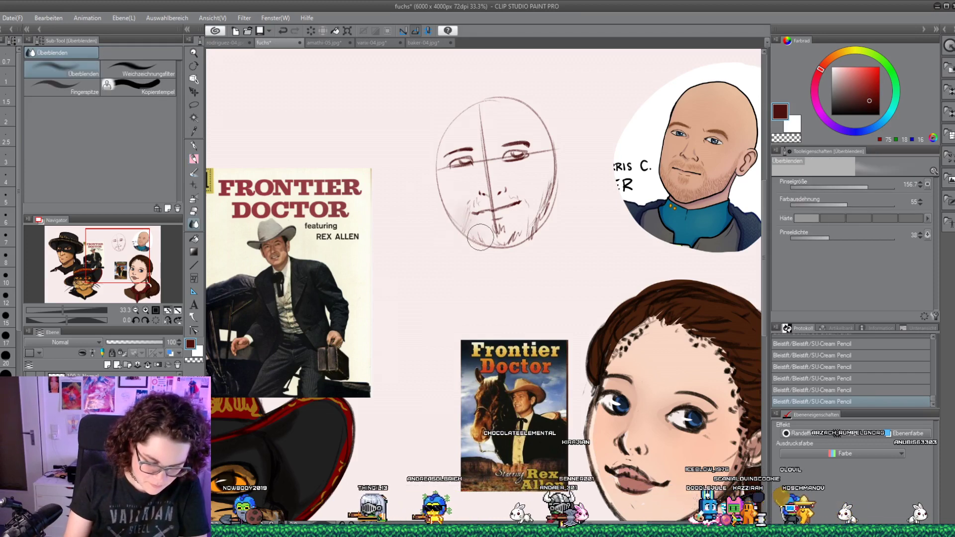
mouse_move(516, 193)
left_mouse_down()
mouse_move(496, 231)
mouse_move(534, 226)
left_mouse_up()
left_click_drag(537, 204, 526, 218)
key("ctrl+z")
key("ctrl+z")
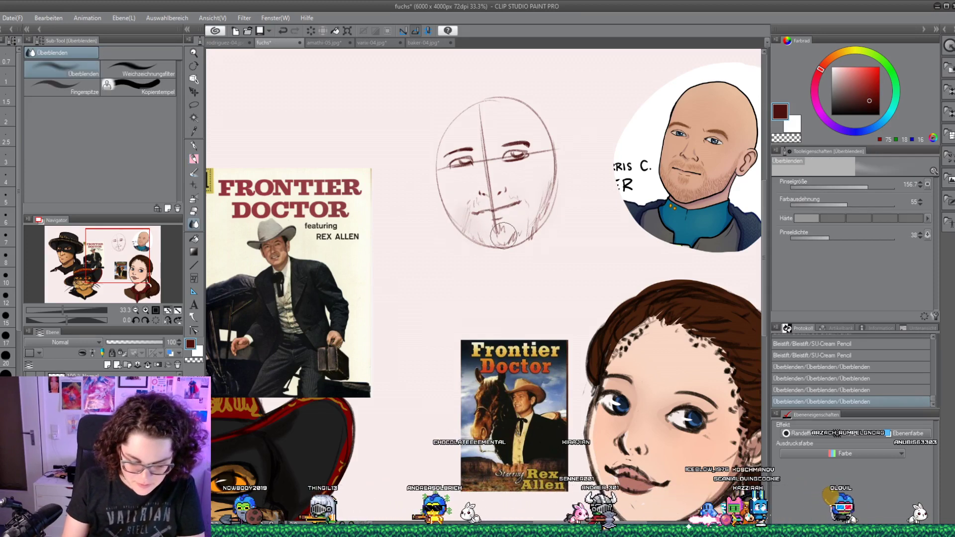
key("ctrl+z")
key("ctrl+z")
key("ctrl+z")
key("ctrl+z")
key("ctrl+z")
key("ctrl+z")
key("ctrl+z")
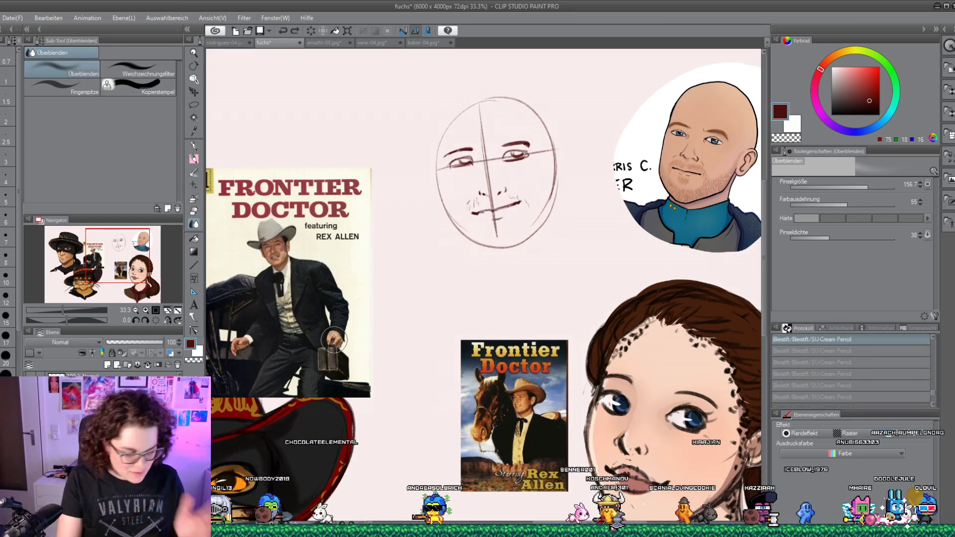
Erase the leftover stubble and crease marks on both sides of the sketched mouth with the hard eraser
left_click(197, 212)
left_click_drag(467, 200, 480, 209)
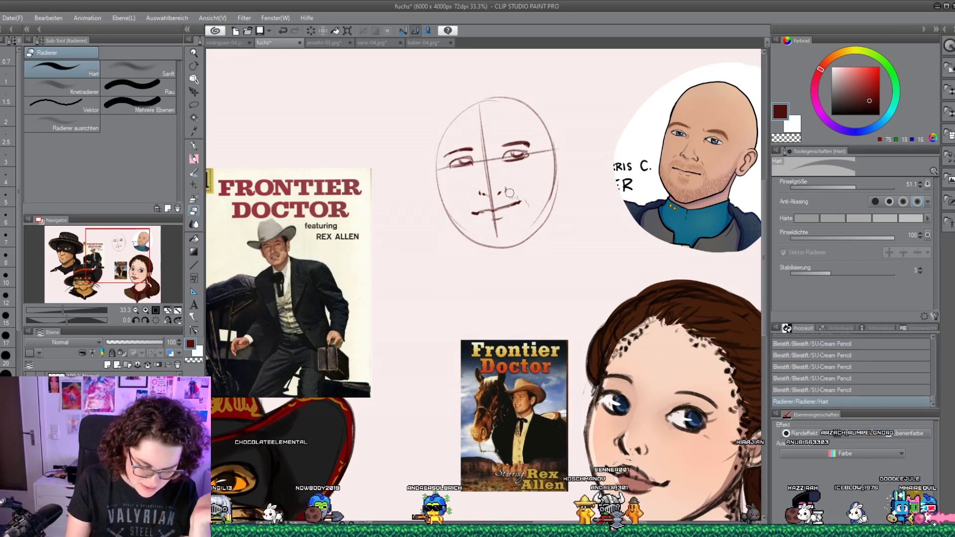
left_click(528, 212)
Refine the mouth and eye with the SU-Cream Pencil and draw a heavier, more angular jawline down both sides to the chin
key("p")
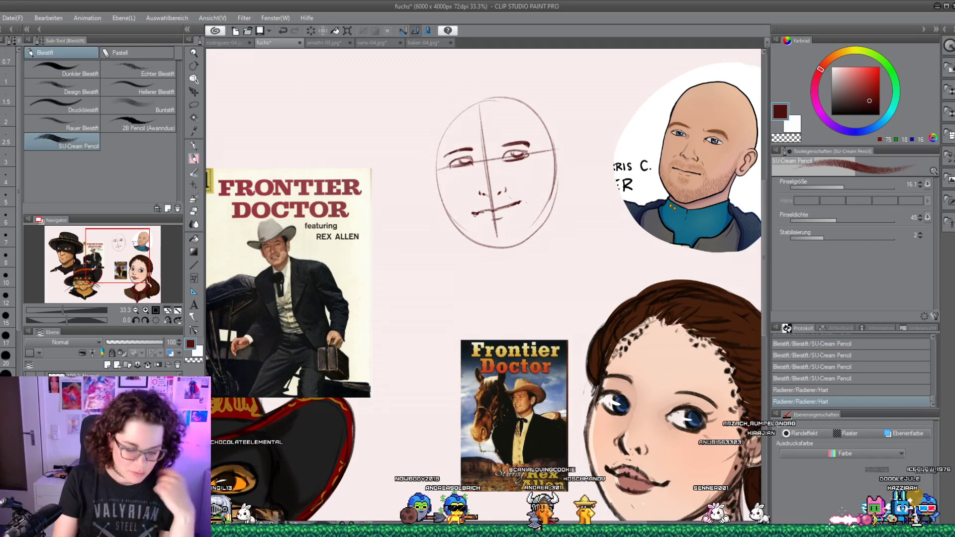
left_click_drag(474, 213, 497, 210)
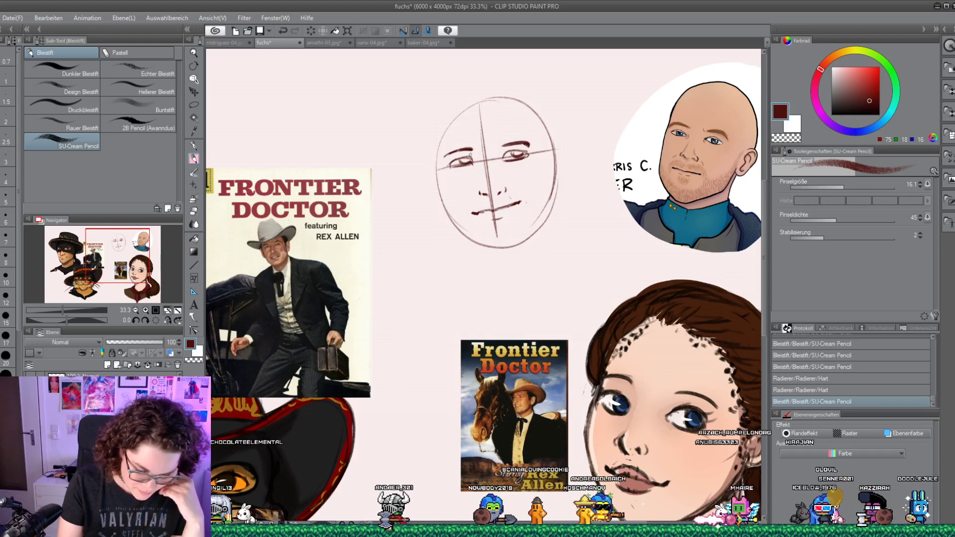
left_click_drag(478, 160, 450, 149)
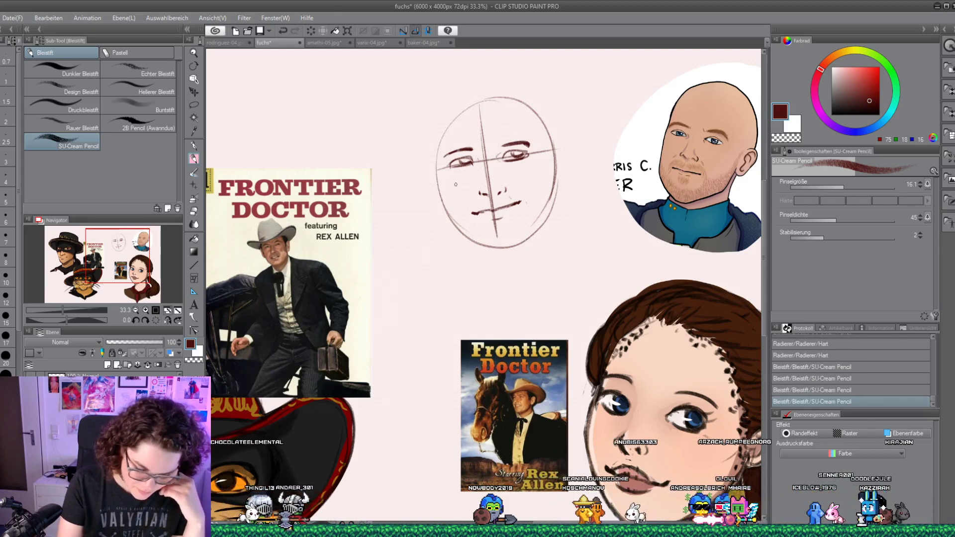
left_click_drag(436, 168, 461, 229)
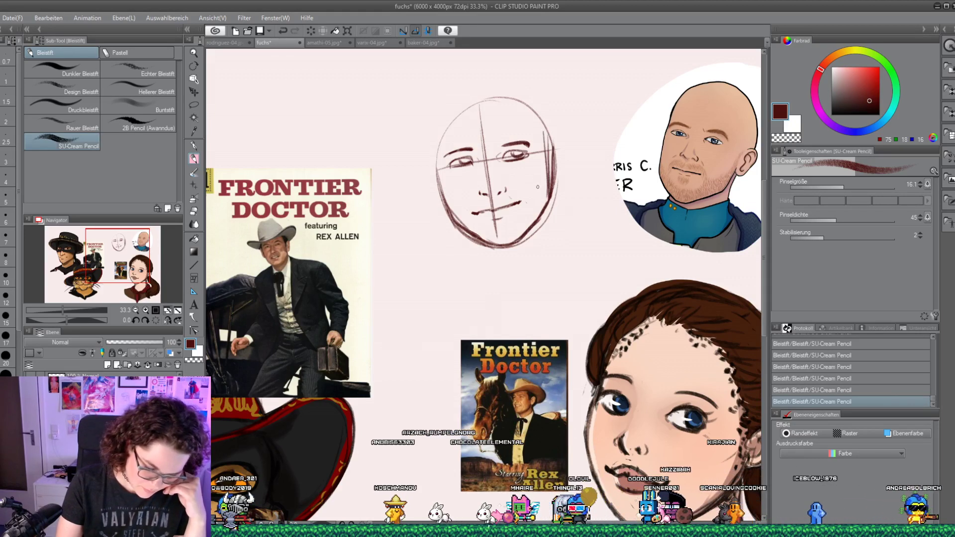
Erase the outer edges of the jawline on both sides of the face to narrow and clean the contour
left_click(194, 213)
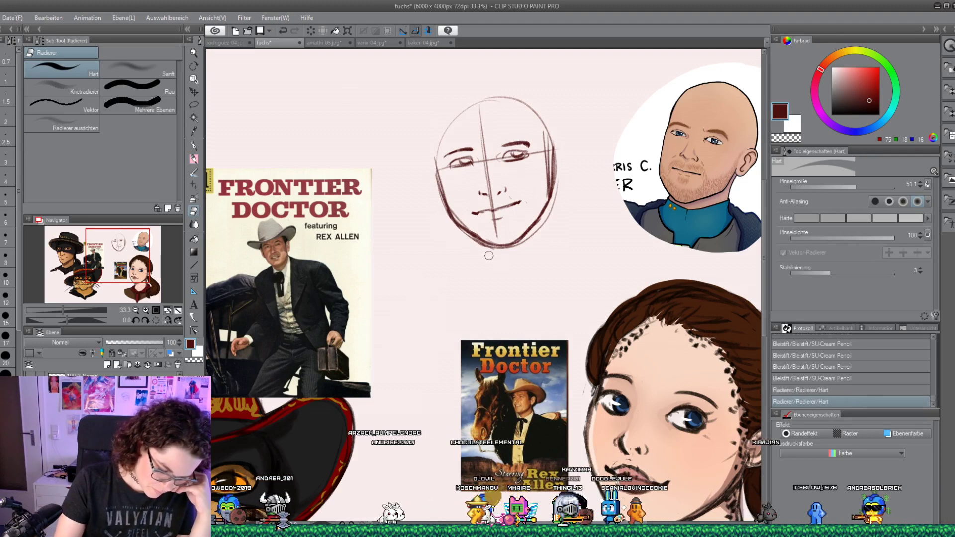
left_click_drag(453, 224, 465, 234)
left_click_drag(550, 144, 549, 211)
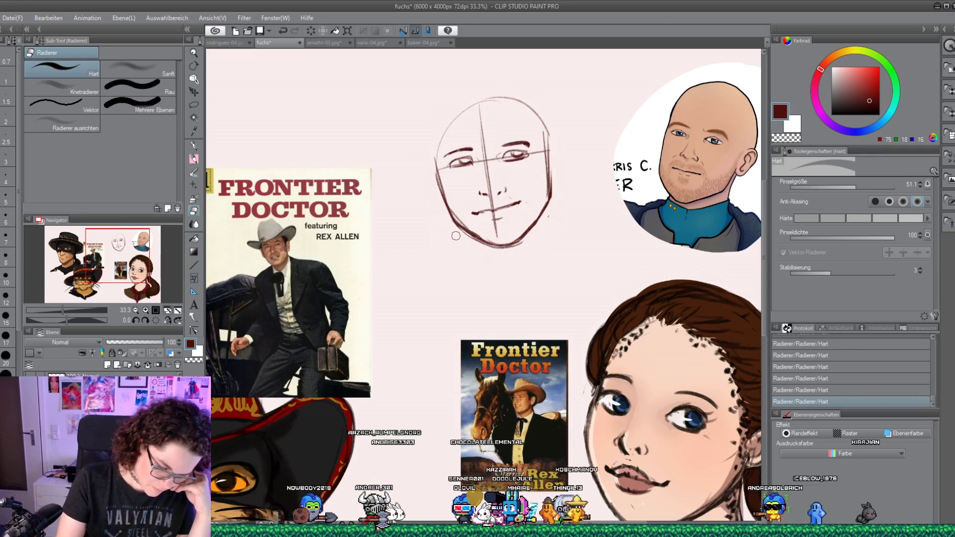
Draw short pencil strokes of beard stubble over the upper lip, around the mouth and along the chin and jaw
left_click(194, 158)
left_click(474, 205)
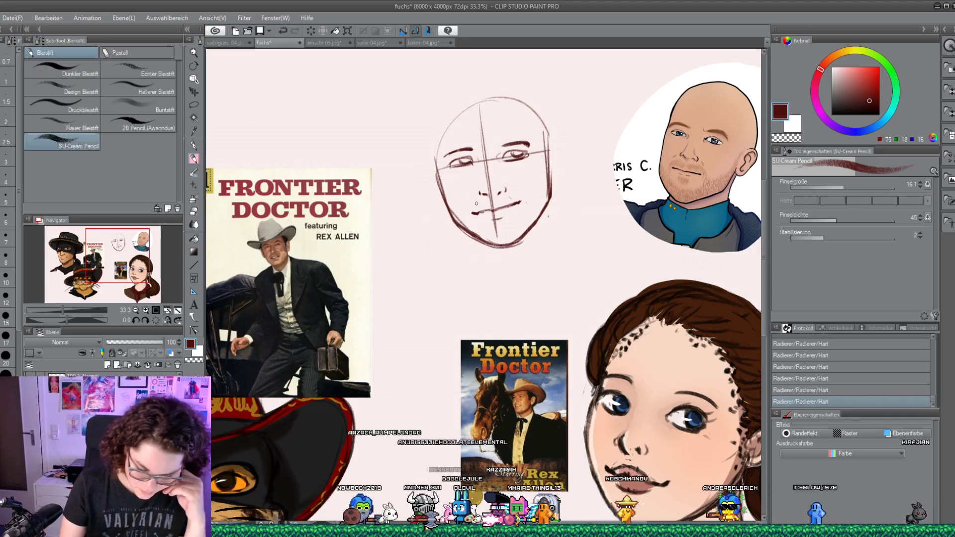
left_click(473, 206)
left_click(476, 205)
left_click(479, 204)
left_click(482, 202)
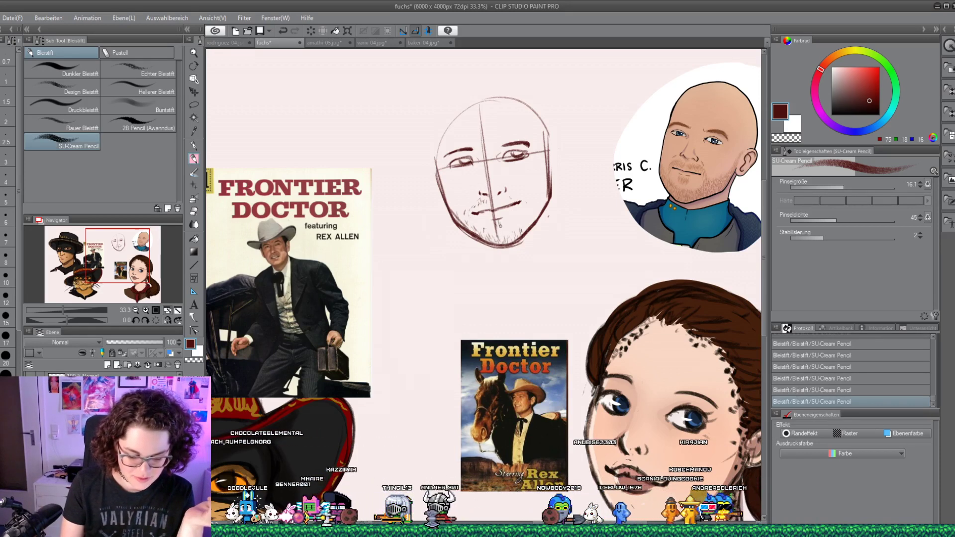
left_click_drag(502, 199, 519, 200)
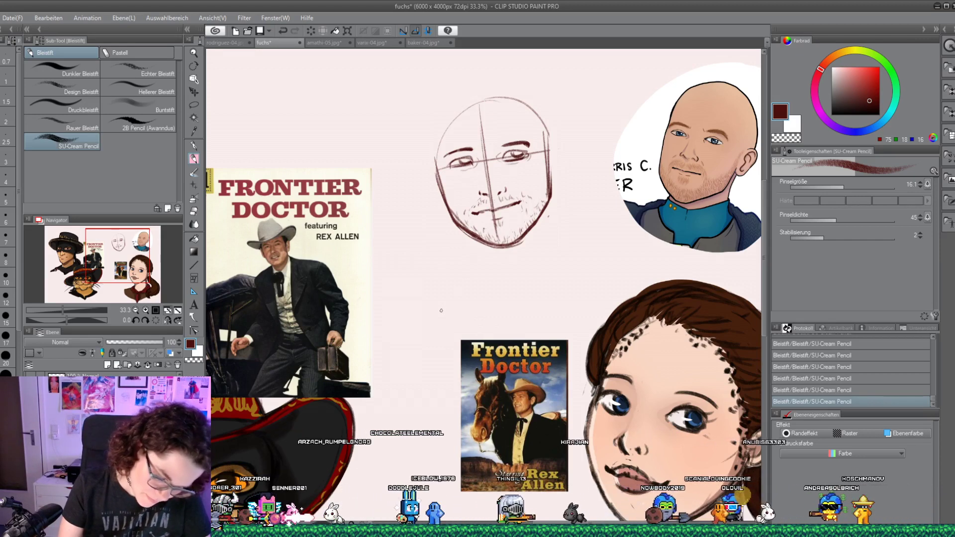
Sketch ears on both sides of the face and a taller bald skull outline above the original oval
left_click_drag(433, 169, 437, 194)
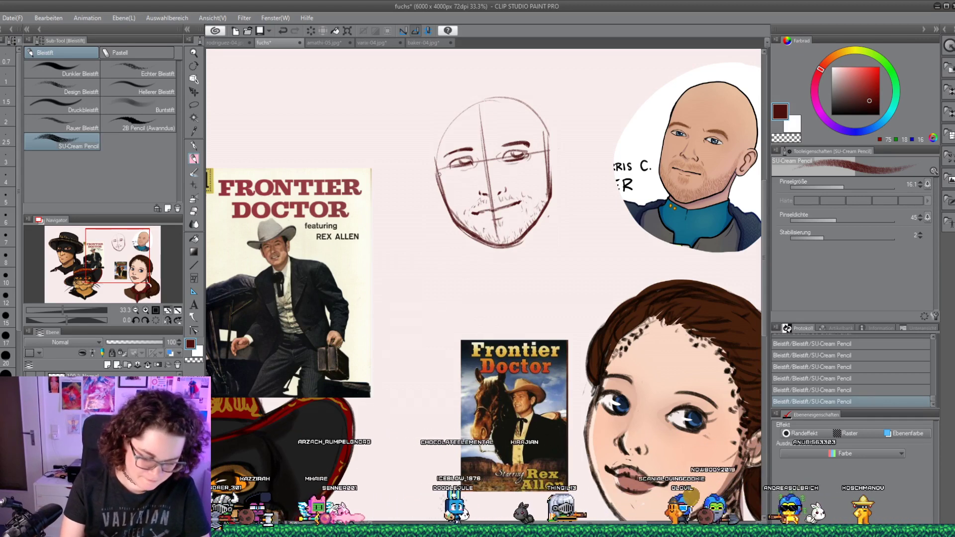
left_click_drag(556, 144, 554, 173)
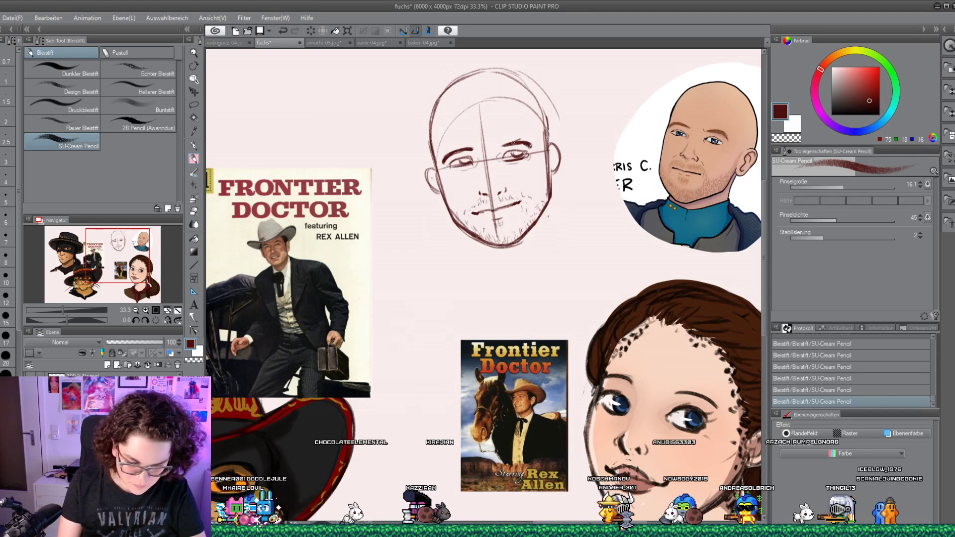
Erase parts of the brow and eye lines, and redraw the eyebrows and facial lines with the pencil
key("e")
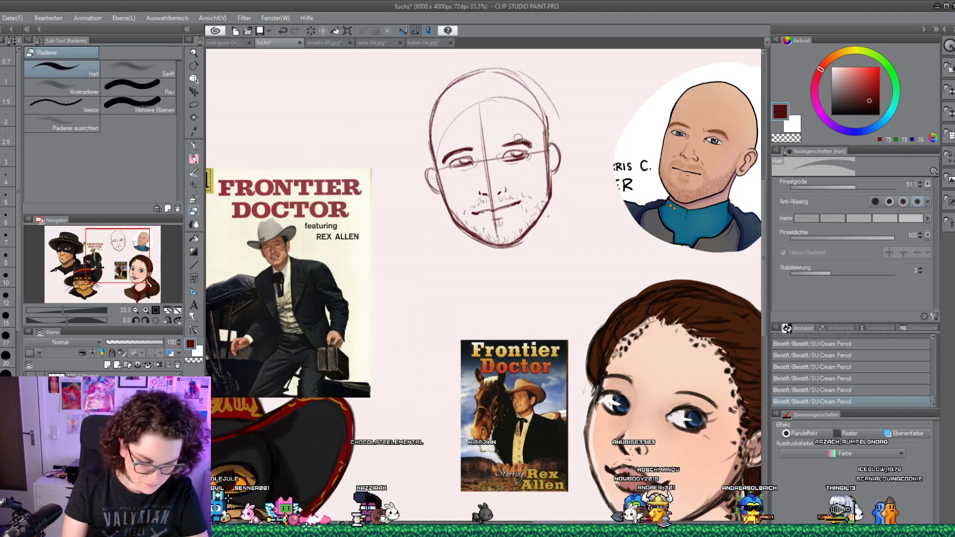
left_click_drag(455, 155, 462, 155)
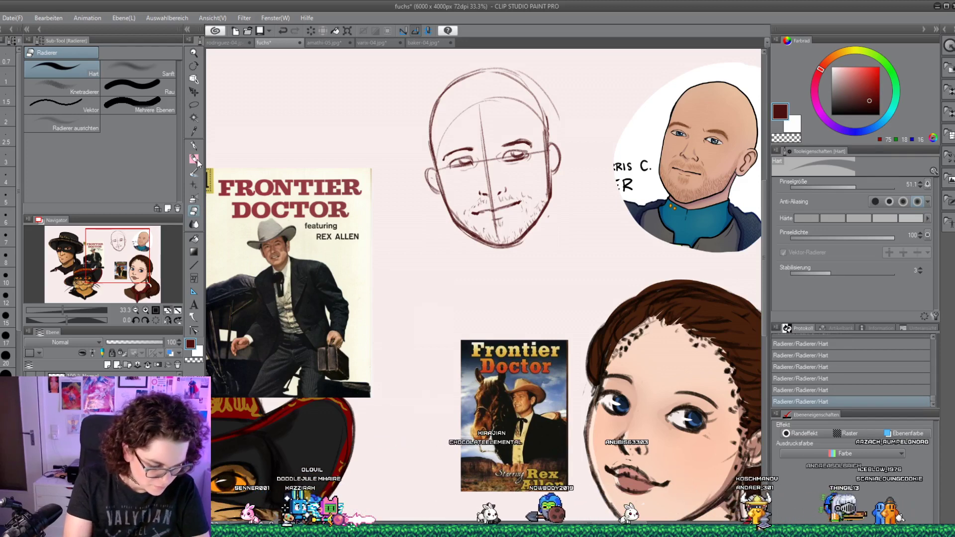
key("p")
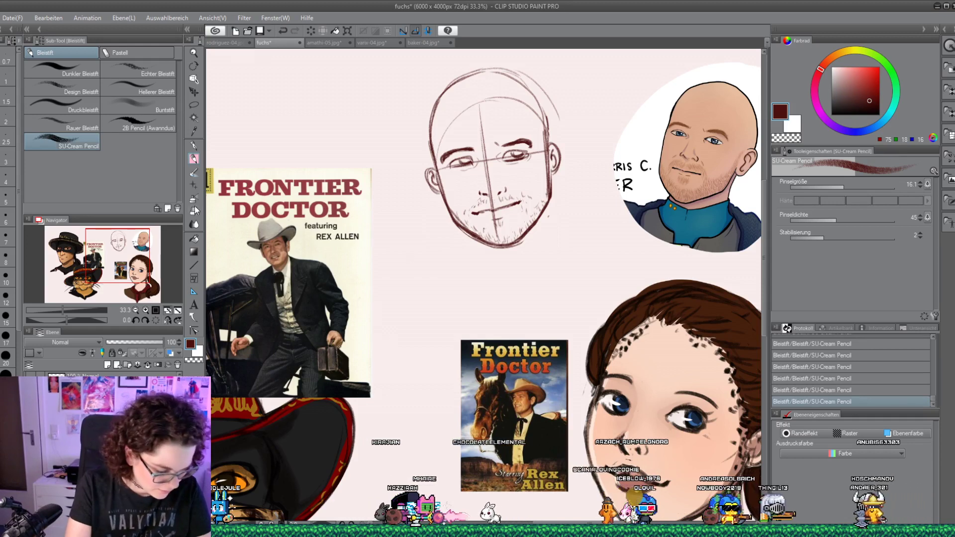
Erase the vertical and horizontal face guidelines, the old forehead arc and the stray lines beside the skull
key("e")
left_click_drag(491, 195, 497, 243)
left_click_drag(490, 149, 494, 164)
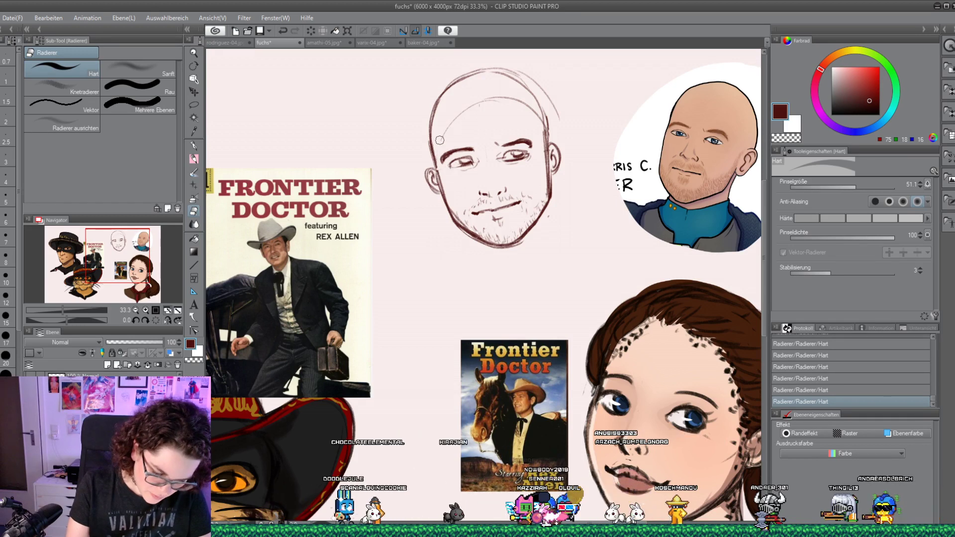
mouse_move(440, 140)
left_mouse_down()
mouse_move(529, 110)
mouse_move(538, 135)
left_mouse_up()
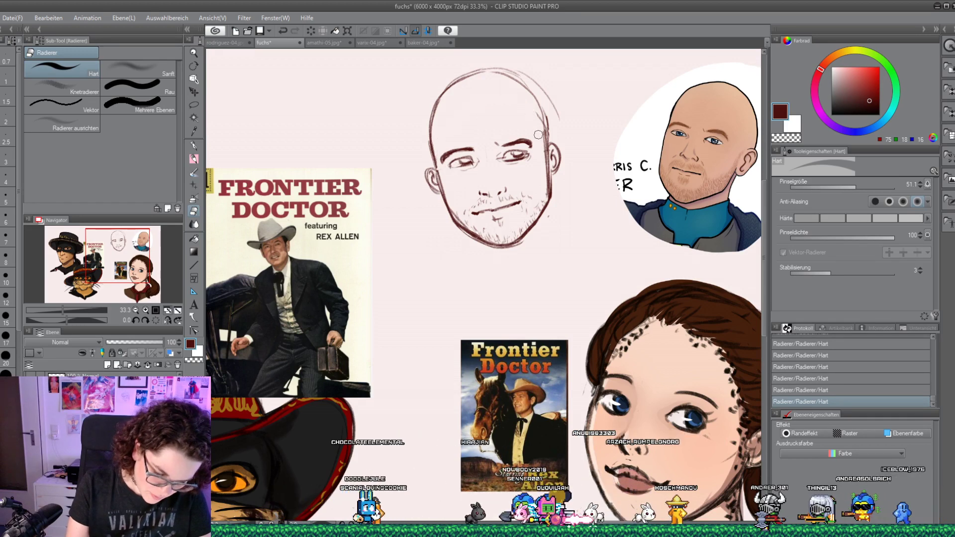
Sketch the neck lines below both sides of the jaw and trim the flared end under the ear with the eraser
key("p")
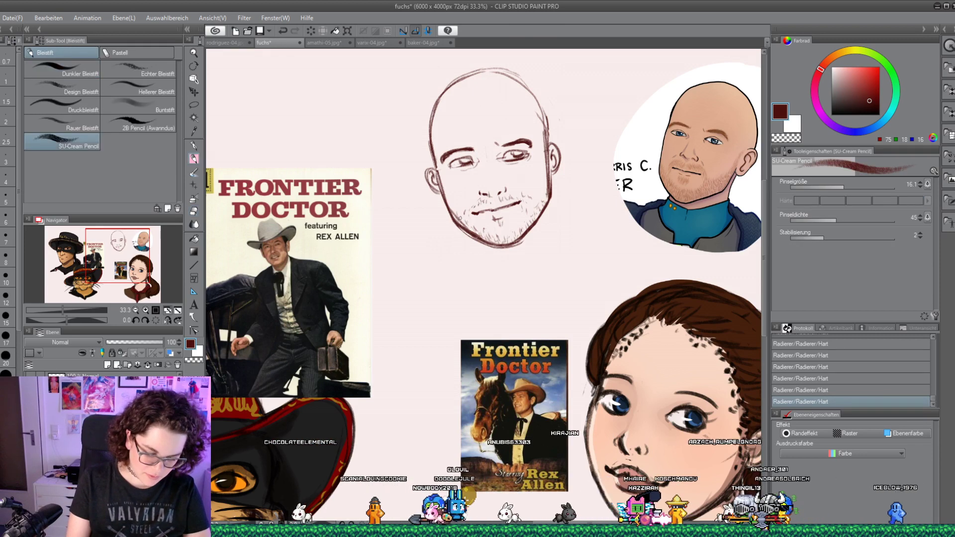
left_click_drag(429, 185, 461, 259)
left_click_drag(545, 207, 567, 247)
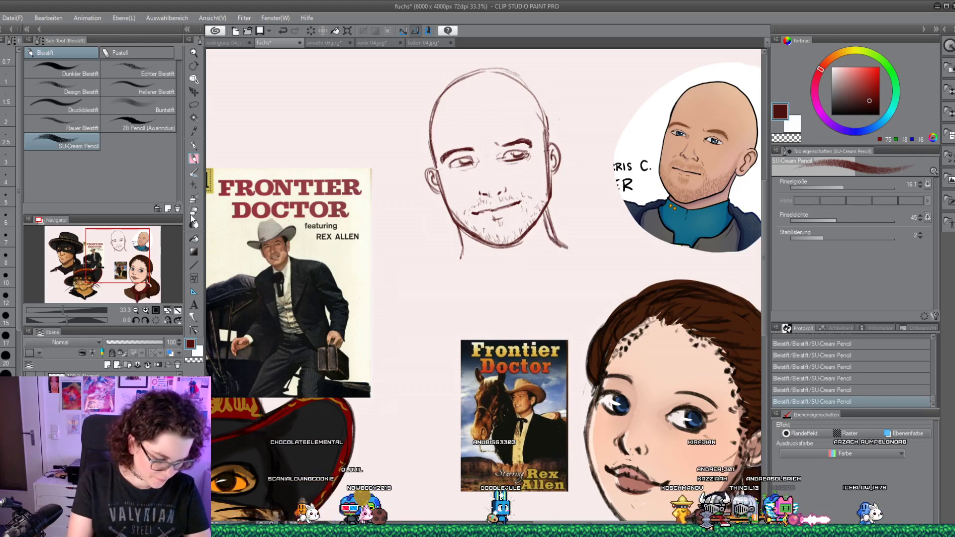
key("e")
left_click_drag(567, 247, 561, 244)
left_click_drag(566, 247, 557, 241)
key("p")
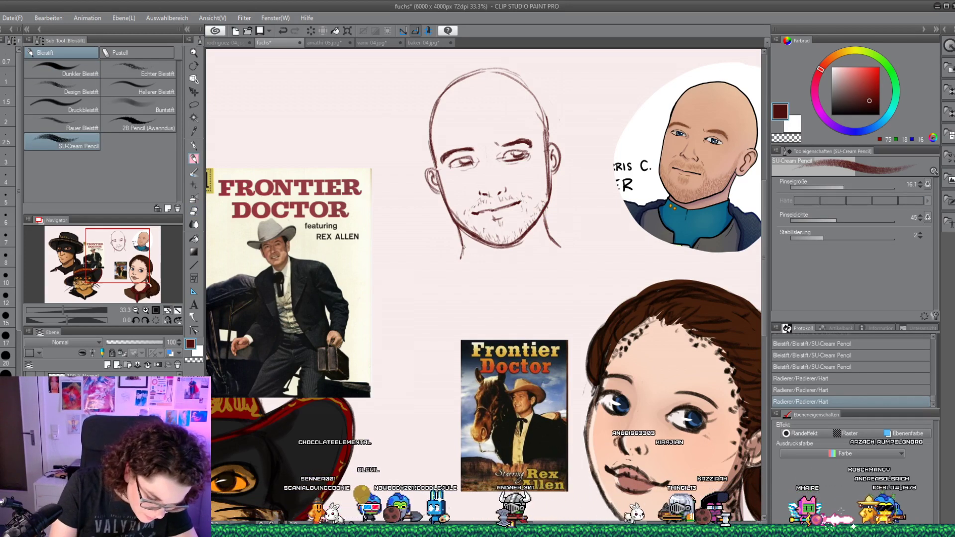
Sketch the shirt collar around the neck and a ribbon bow tie with long hanging ends below the chin
mouse_move(461, 255)
left_mouse_down()
mouse_move(500, 262)
mouse_move(486, 283)
mouse_move(493, 304)
mouse_move(505, 268)
mouse_move(495, 270)
mouse_move(493, 298)
left_mouse_up()
mouse_move(505, 261)
left_mouse_down()
mouse_move(526, 266)
mouse_move(507, 265)
mouse_move(497, 317)
left_mouse_up()
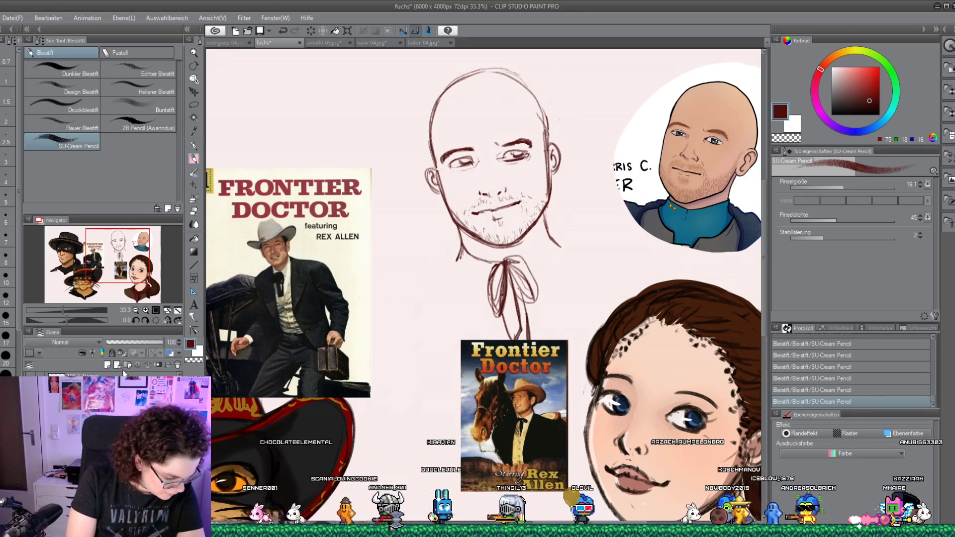
Move the horse cover away from the tie sketch to beside the comic cover, and shift the bald man's reference slightly closer to the sketch
left_click(193, 92)
left_click_drag(539, 424, 469, 437)
left_click_drag(396, 461, 344, 466)
left_click(194, 159)
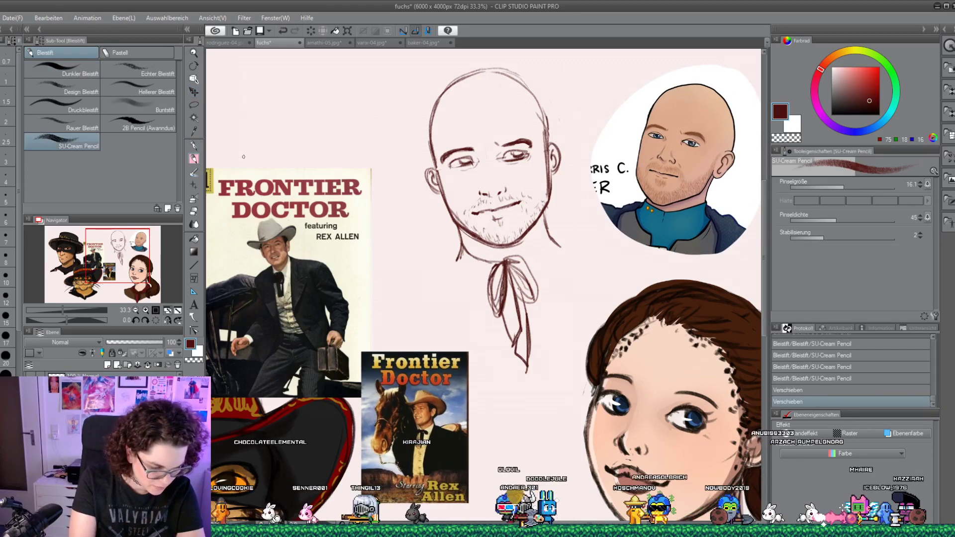
Sketch the pointed shirt collar beside the bow tie and the open jacket with shoulder lines and notched lapels
mouse_move(512, 259)
left_mouse_down()
mouse_move(522, 263)
mouse_move(543, 234)
mouse_move(523, 285)
left_mouse_up()
left_click_drag(504, 260, 501, 259)
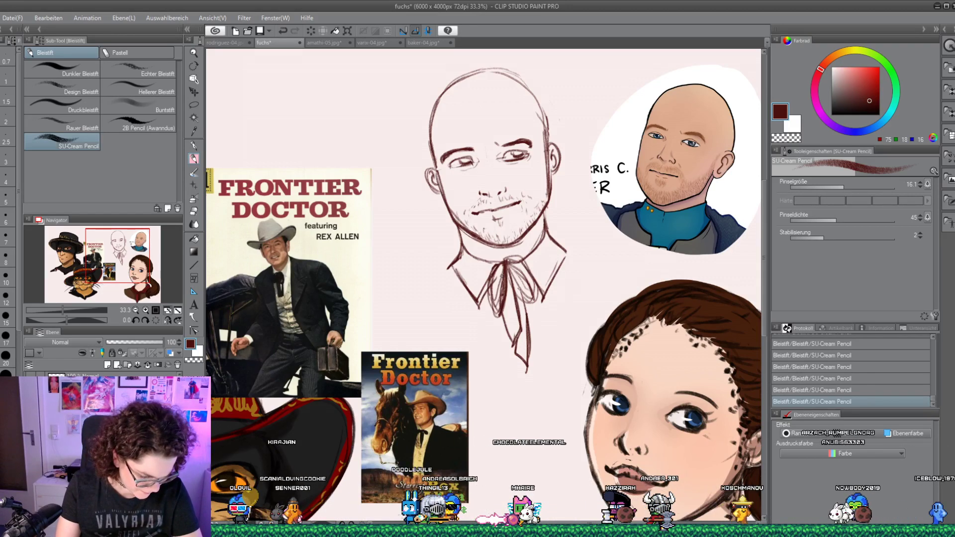
left_click_drag(450, 269, 408, 286)
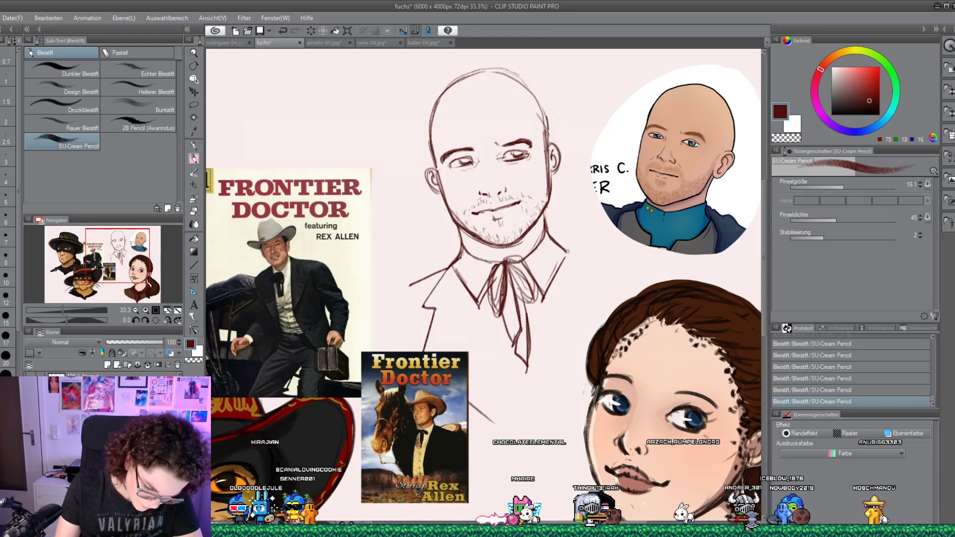
left_click_drag(602, 269, 582, 298)
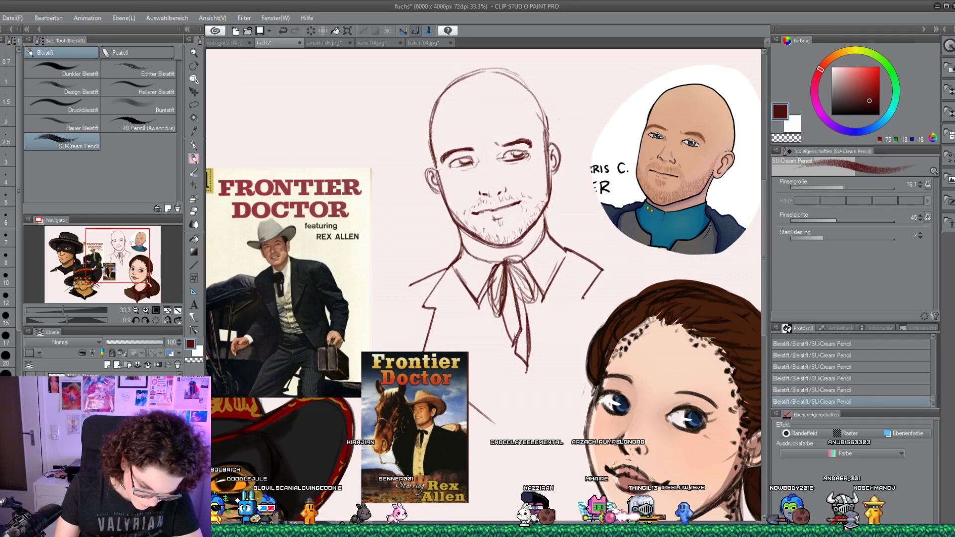
left_click(821, 390)
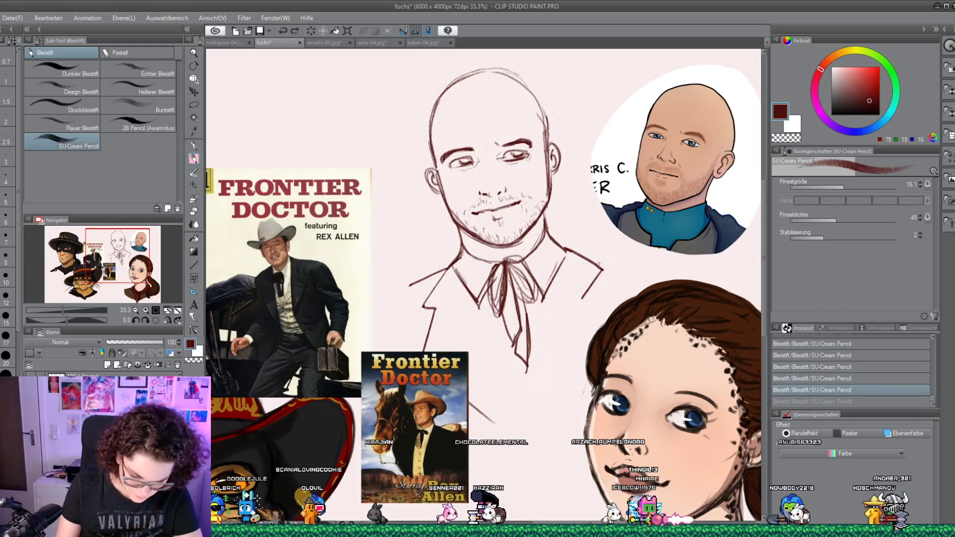
left_click(832, 378)
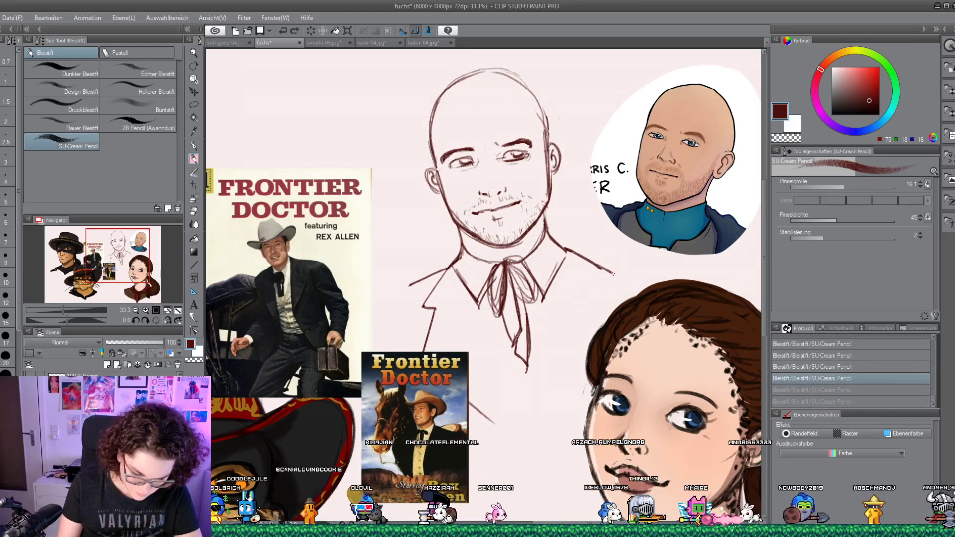
left_click_drag(602, 269, 625, 282)
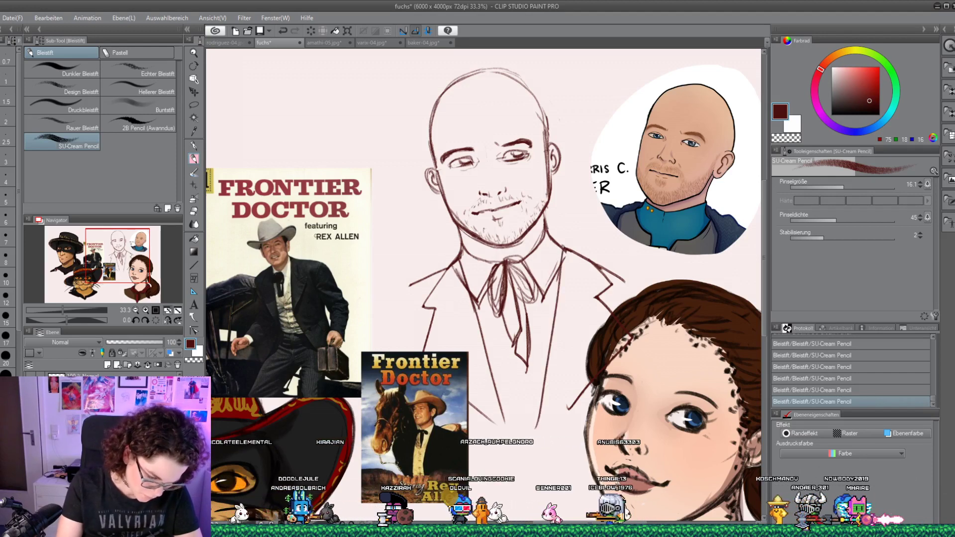
Clean up the overlapping lines in the bow tie and collar, then redraw the bow with darker strokes and lengthen both shoulder lines
left_click(195, 211)
left_click_drag(451, 271, 461, 277)
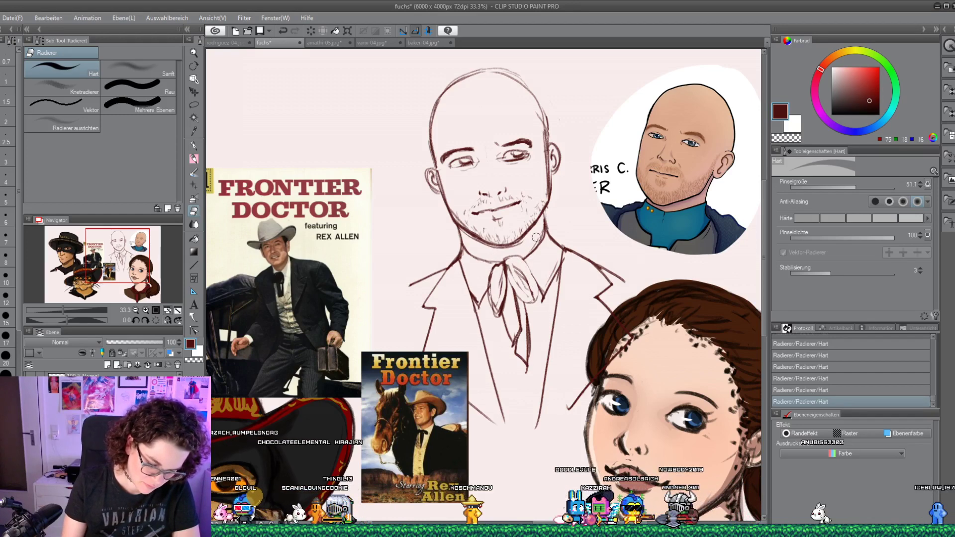
left_click(194, 157)
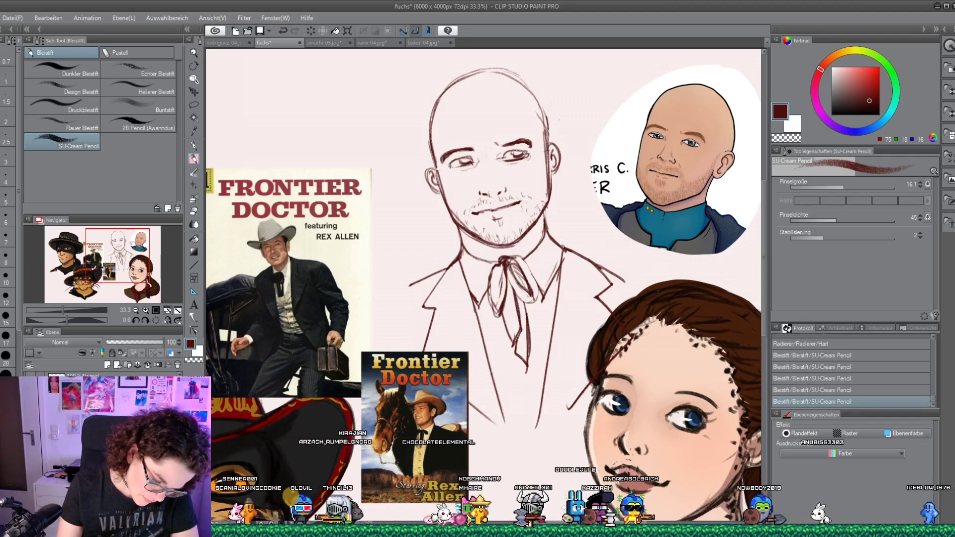
left_click_drag(500, 257, 512, 262)
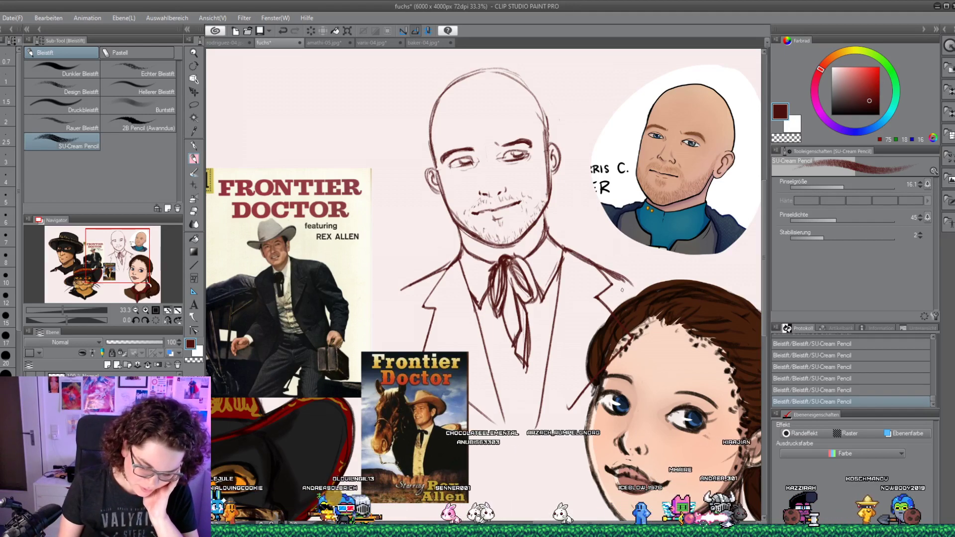
left_click(194, 211)
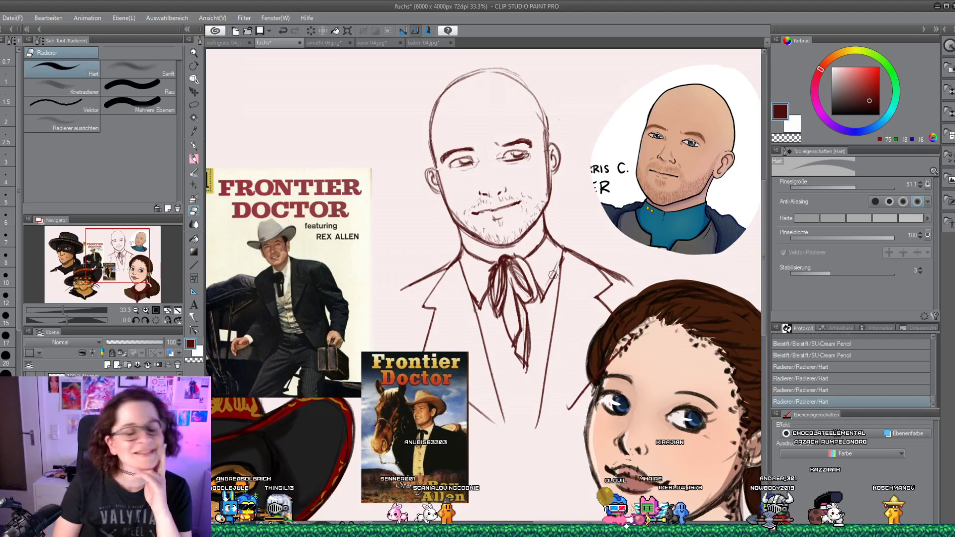
left_click(194, 158)
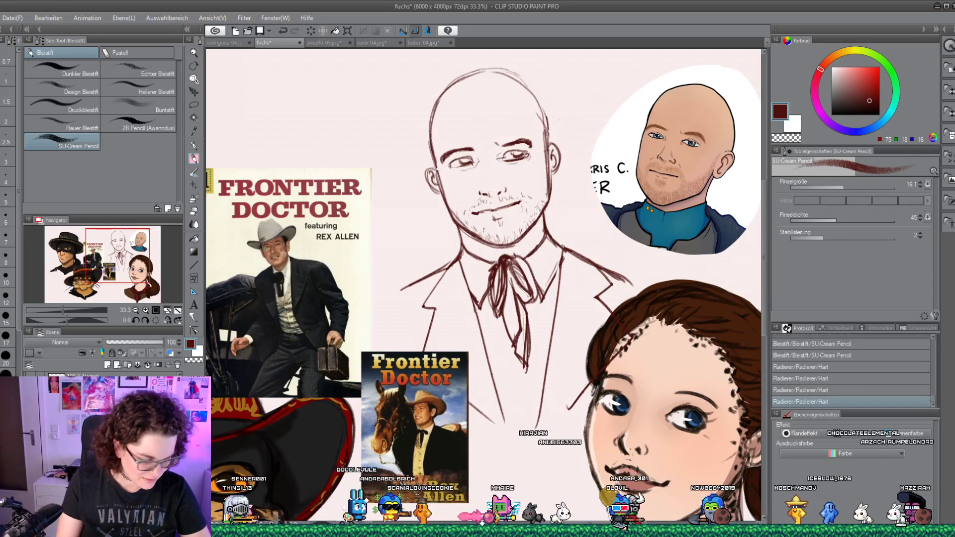
Move the bald man's sketch down and slightly toward the horse cover to make room for a hat
mouse_move(118, 248)
left_mouse_down()
mouse_move(149, 259)
mouse_move(115, 250)
left_mouse_up()
key("k")
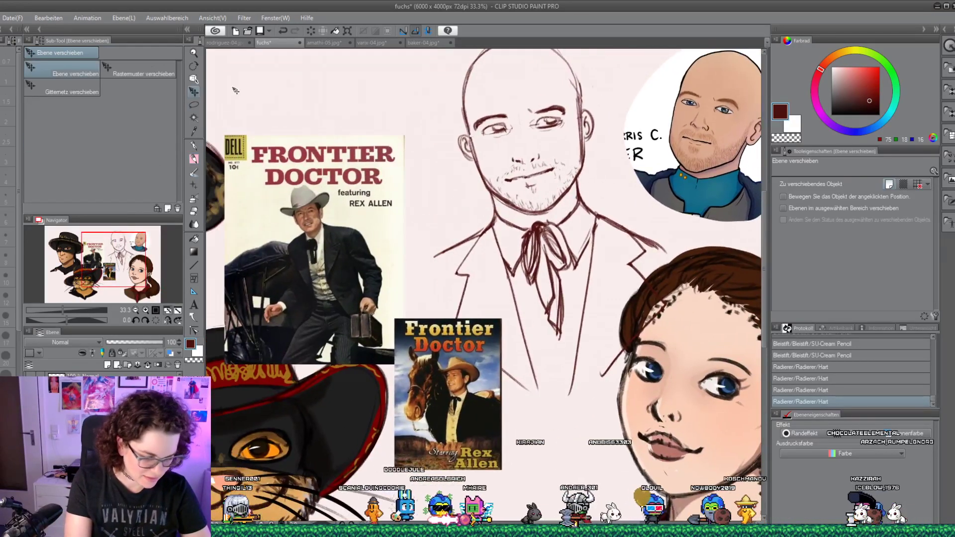
left_click_drag(552, 256, 533, 318)
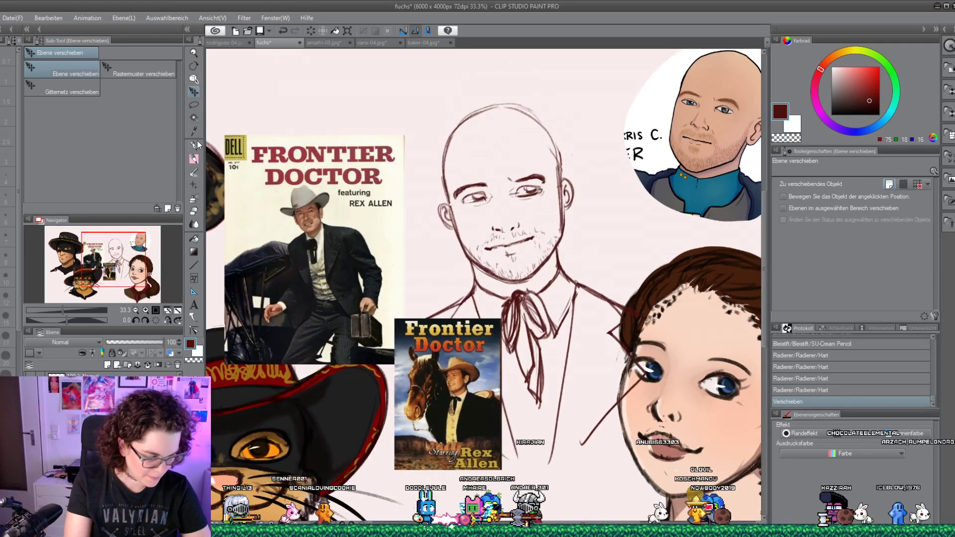
left_click(193, 158)
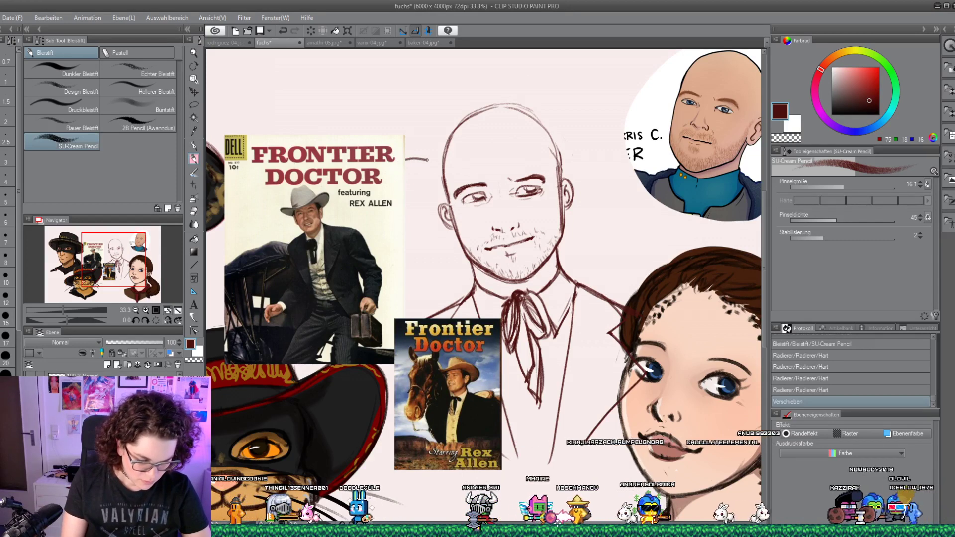
mouse_move(442, 166)
left_mouse_down()
mouse_move(583, 125)
mouse_move(569, 171)
left_mouse_up()
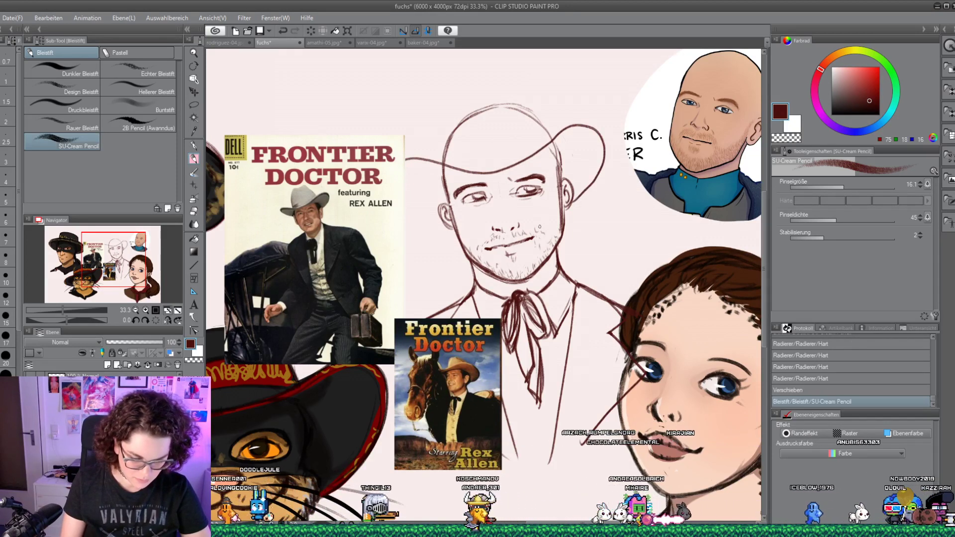
key("ctrl+z")
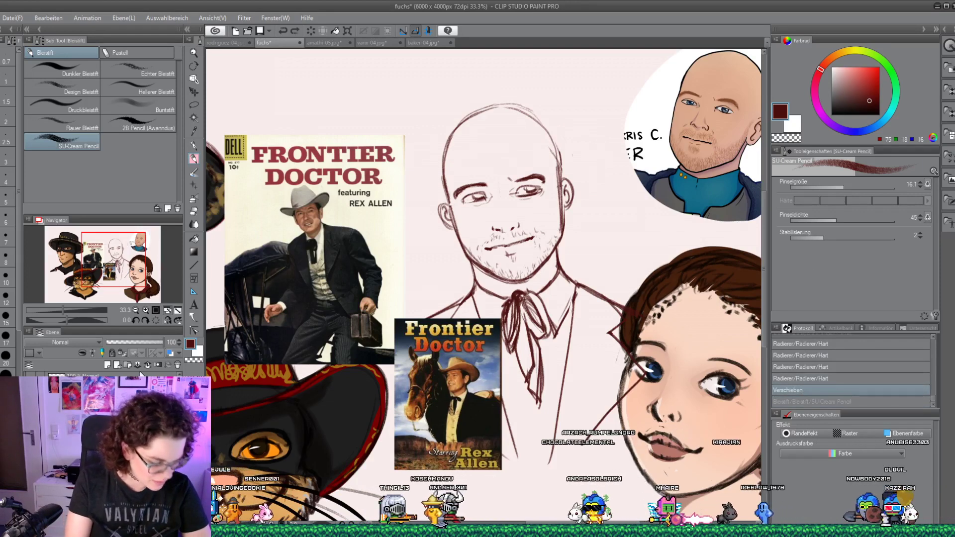
Bring the sketch layer above both Frontier Doctor covers and sketch a curved cowboy hat brim with upturned sides across the forehead
key("ctrl+[")
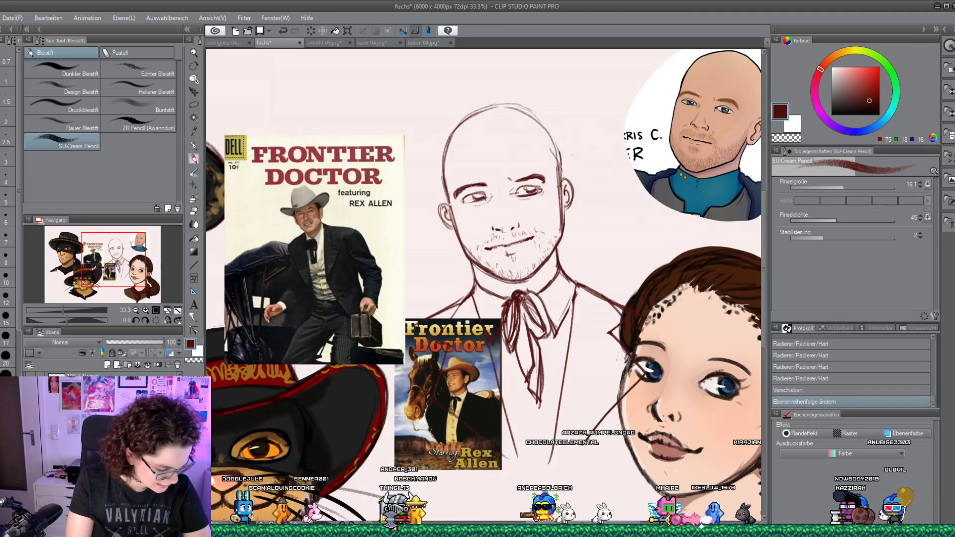
key("ctrl+]")
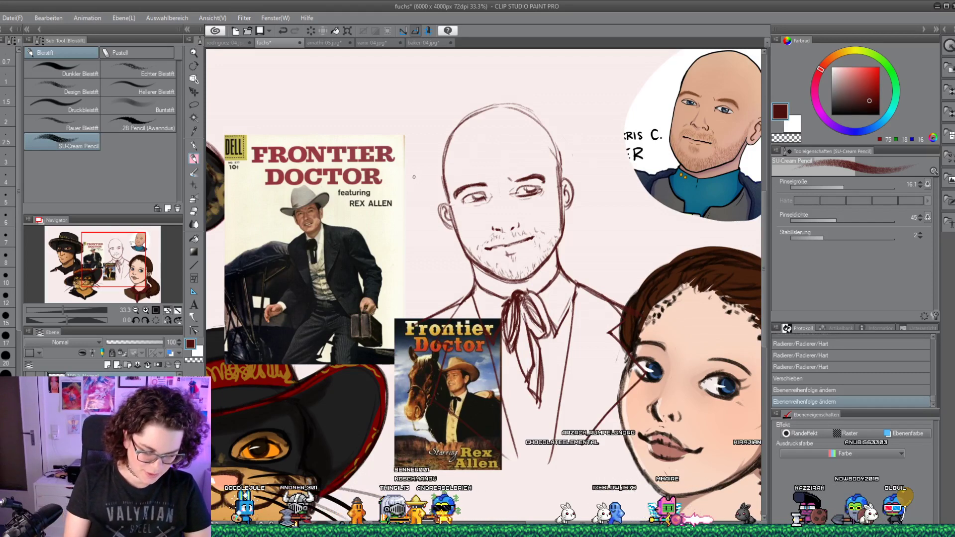
left_click_drag(393, 175, 404, 169)
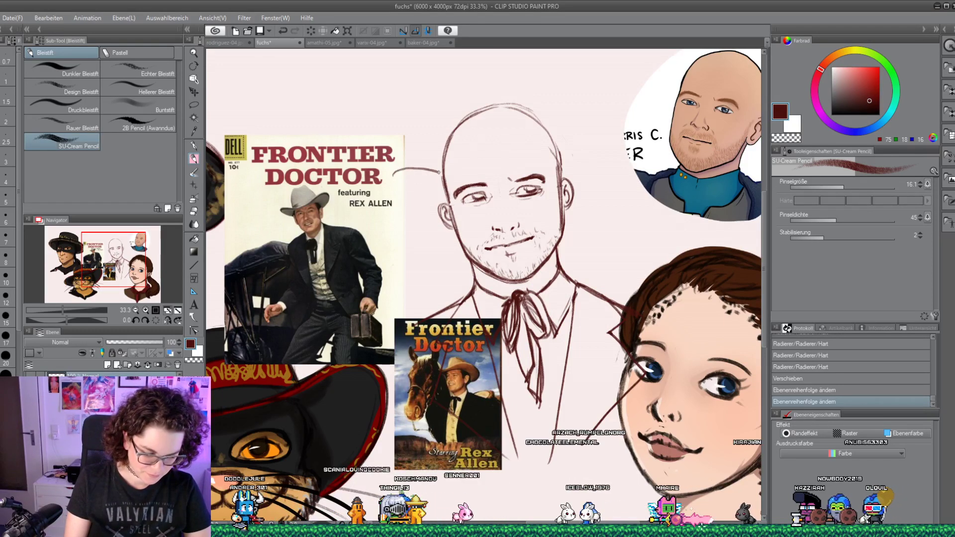
mouse_move(472, 176)
left_mouse_down()
mouse_move(589, 144)
mouse_move(551, 168)
left_mouse_up()
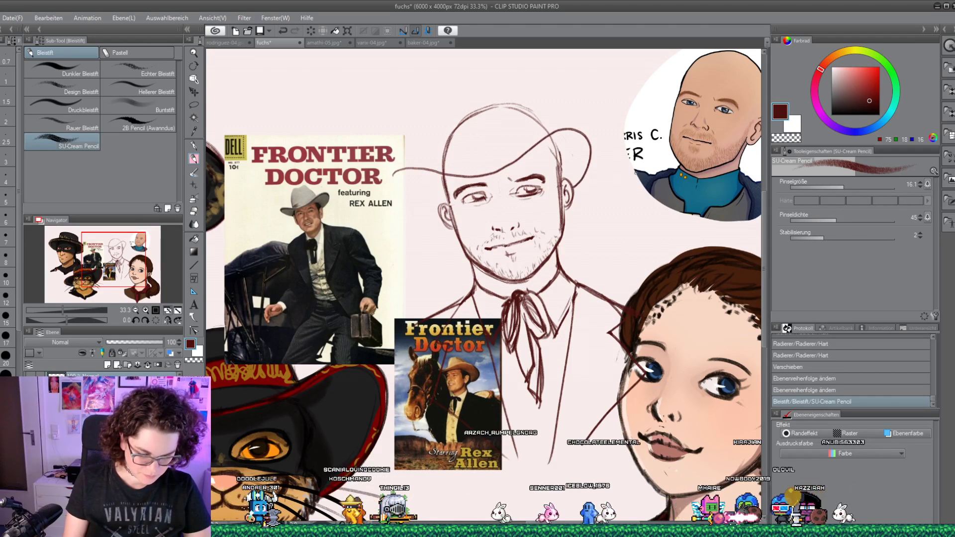
left_click_drag(557, 166, 552, 135)
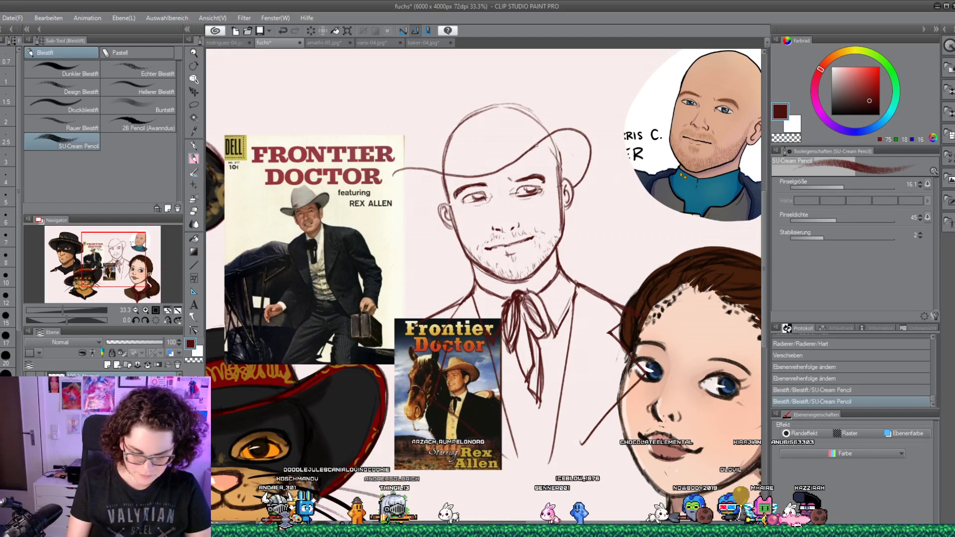
mouse_move(589, 166)
left_mouse_down()
mouse_move(572, 142)
mouse_move(395, 183)
left_mouse_up()
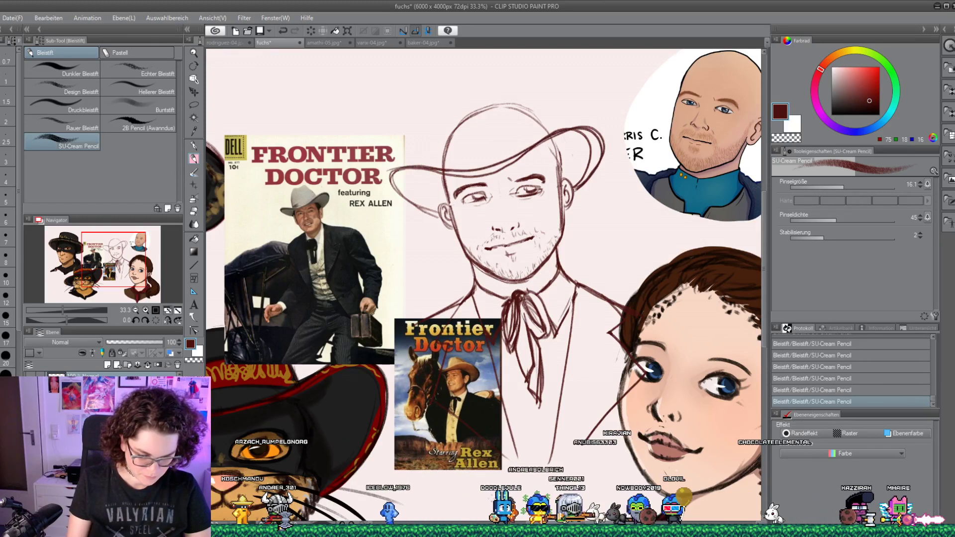
Erase the doubled strokes along the hat brim and add a second, parallel line along its front edge
key("e")
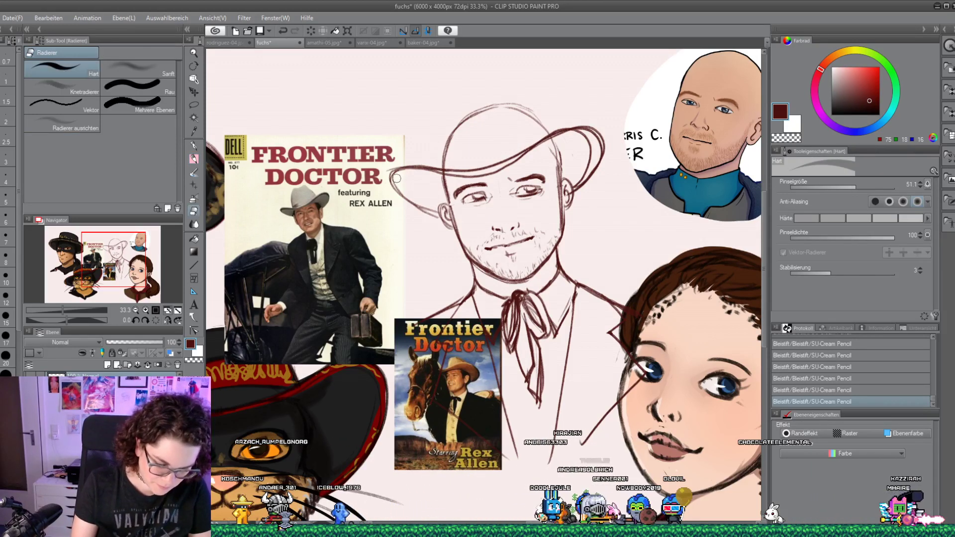
left_click_drag(455, 172, 594, 137)
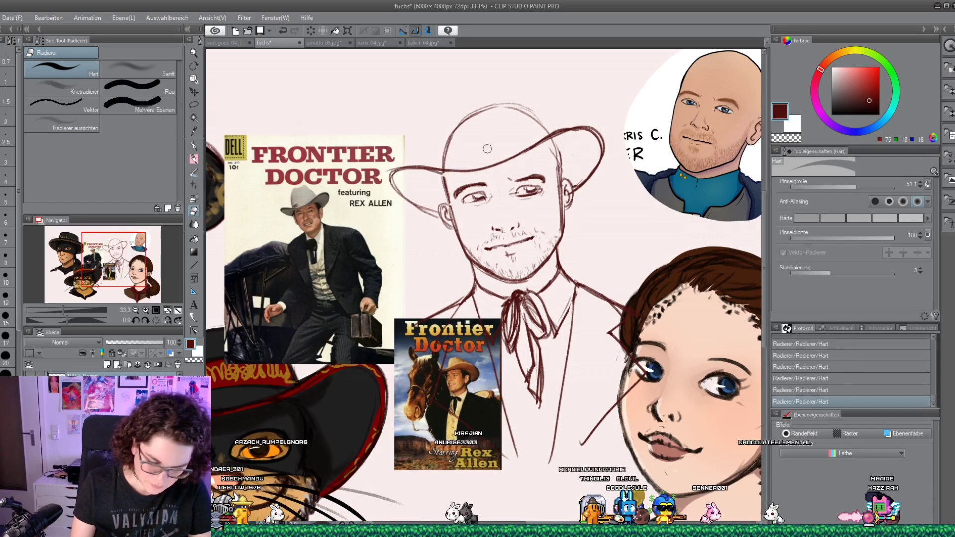
key("p")
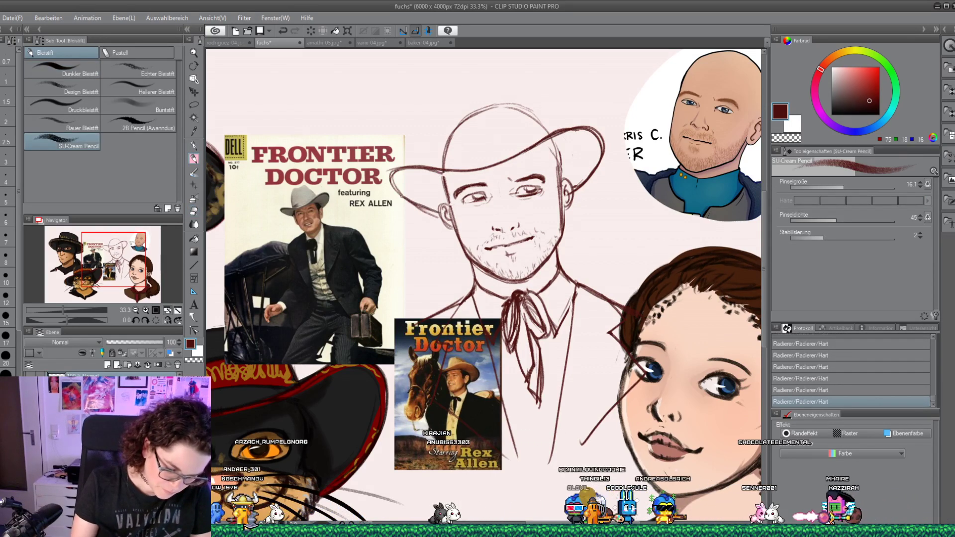
mouse_move(550, 145)
left_mouse_down()
mouse_move(583, 141)
mouse_move(594, 158)
mouse_move(574, 188)
left_mouse_up()
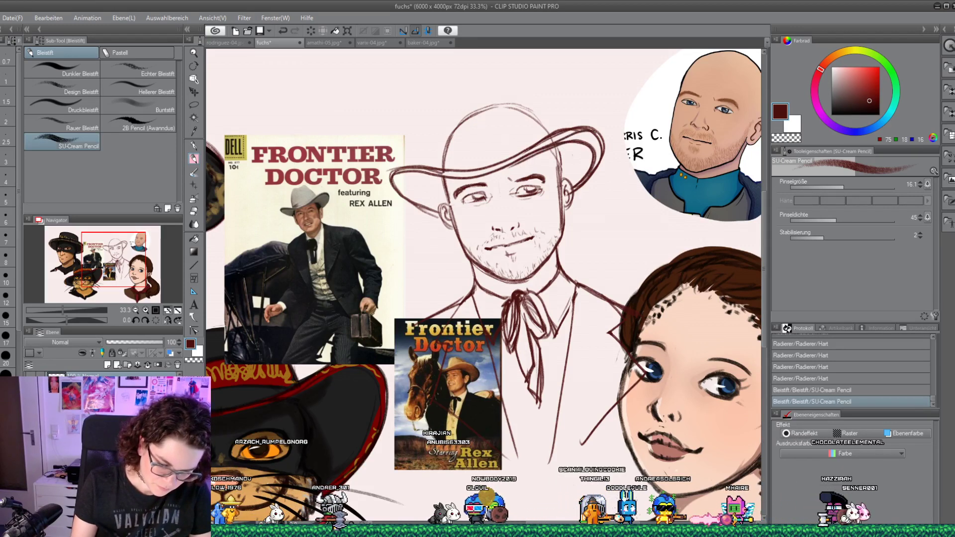
key("e")
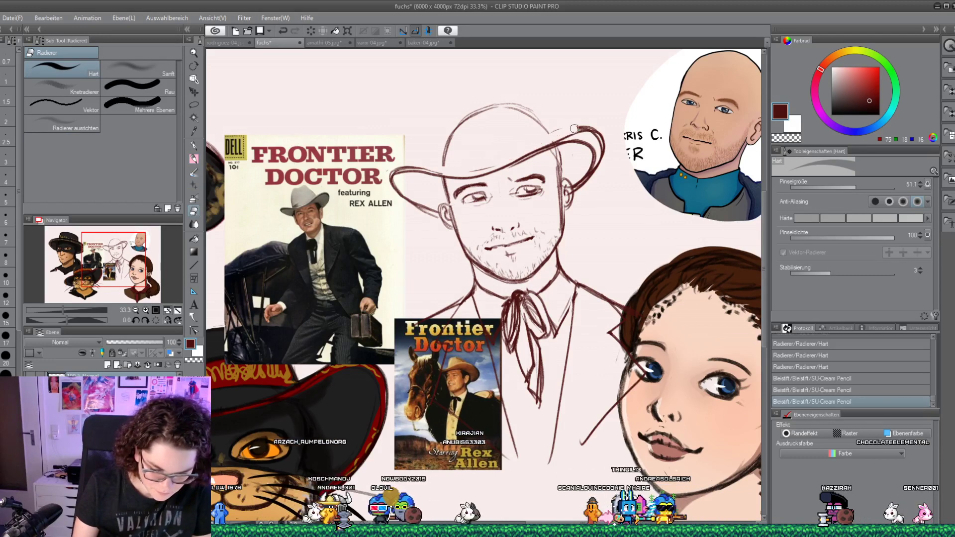
mouse_move(589, 127)
left_mouse_down()
mouse_move(549, 141)
mouse_move(597, 135)
left_mouse_up()
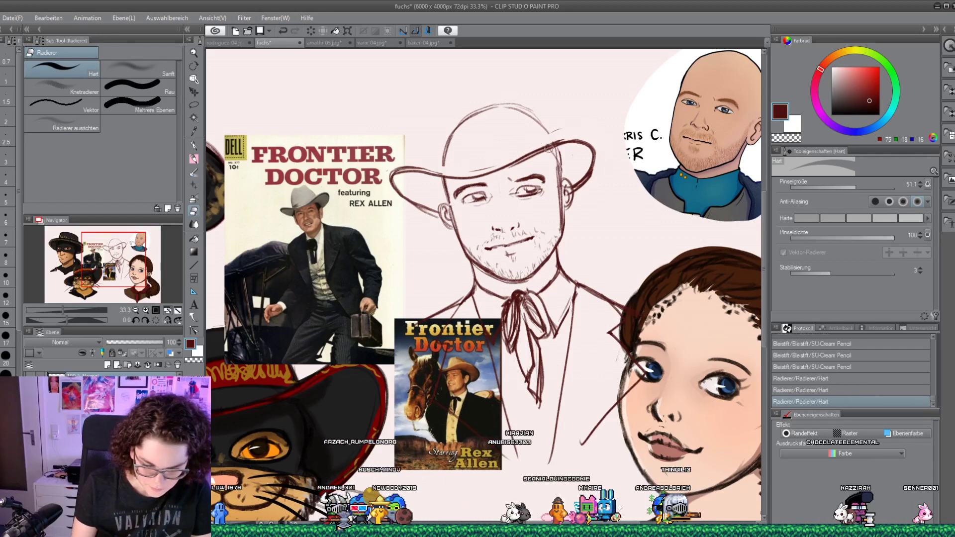
left_click(795, 389)
left_click(798, 379)
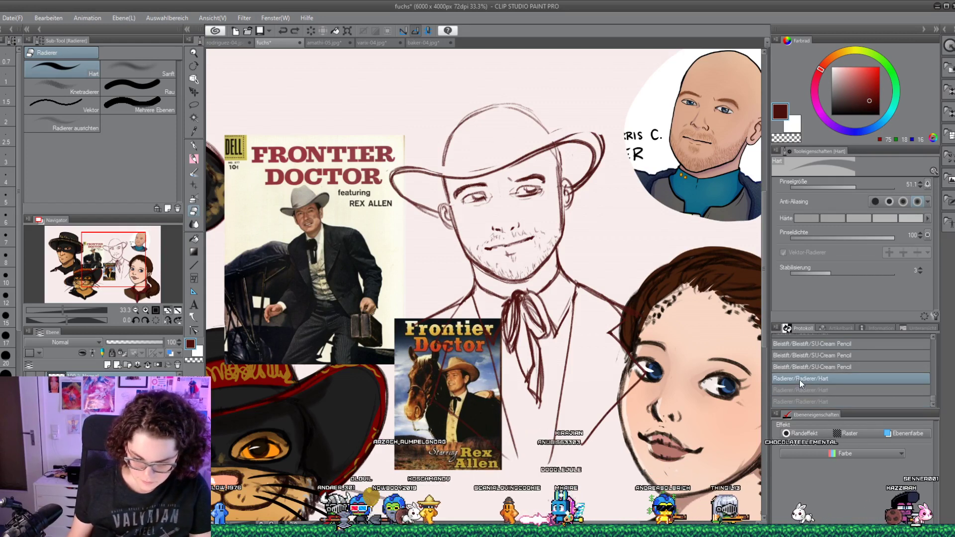
left_click(802, 367)
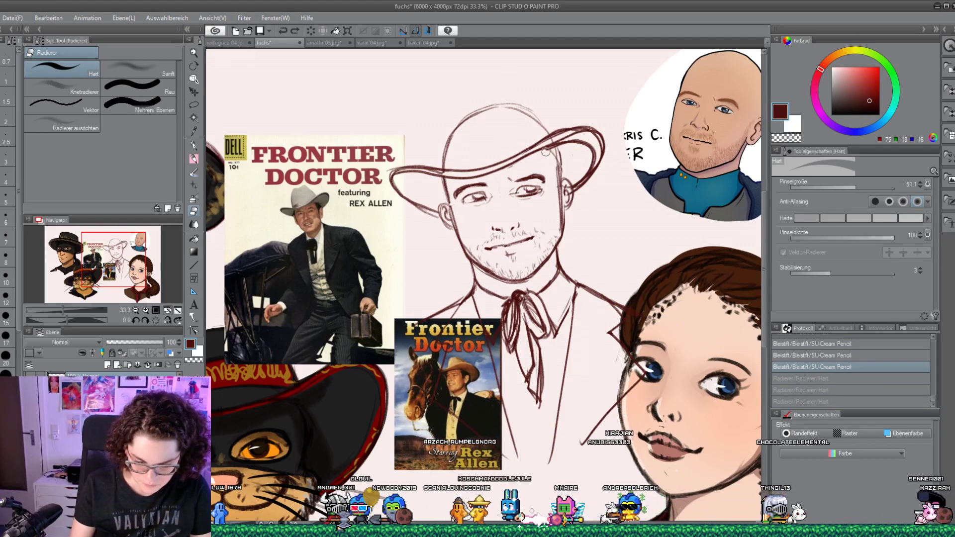
Erase the lower brim line and the pieces of head outline that overlap the hat brim
left_click_drag(556, 162, 573, 184)
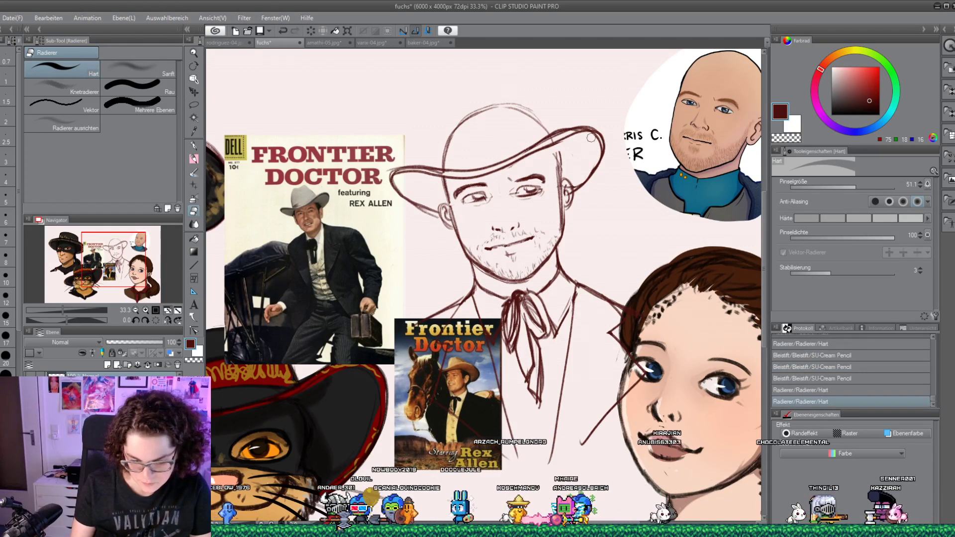
left_click_drag(450, 185, 447, 168)
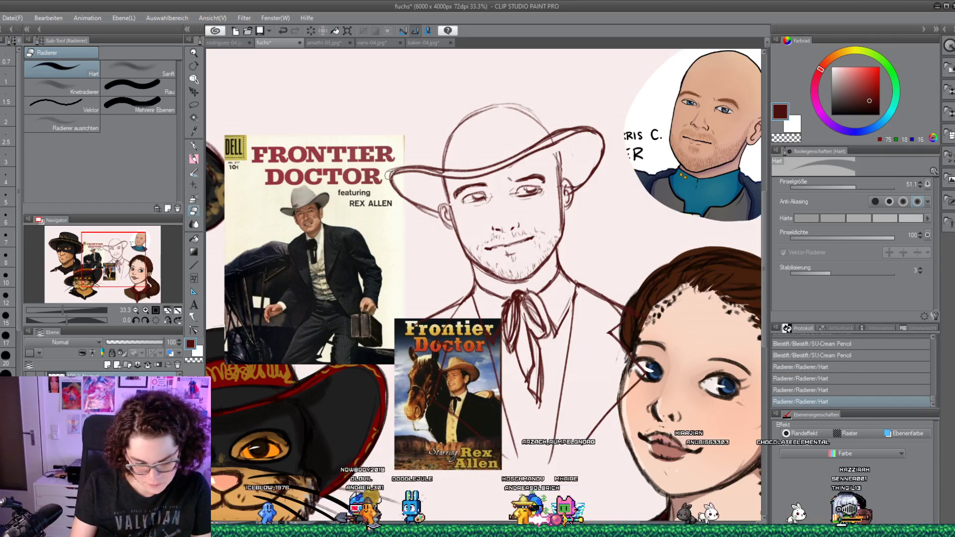
left_click_drag(571, 175, 578, 183)
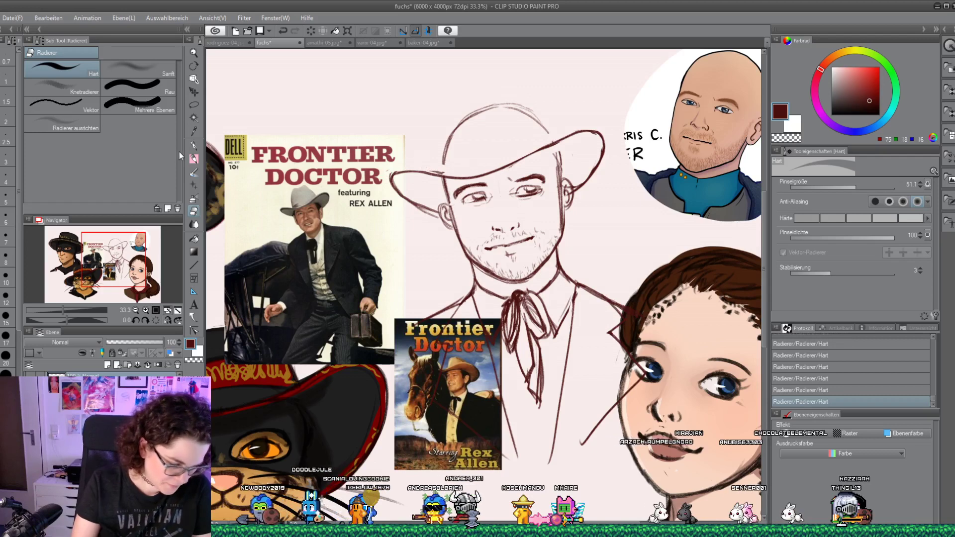
Retrace the hat brim with darker strokes and add short, dark sideburn strokes beside both ears
left_click(194, 158)
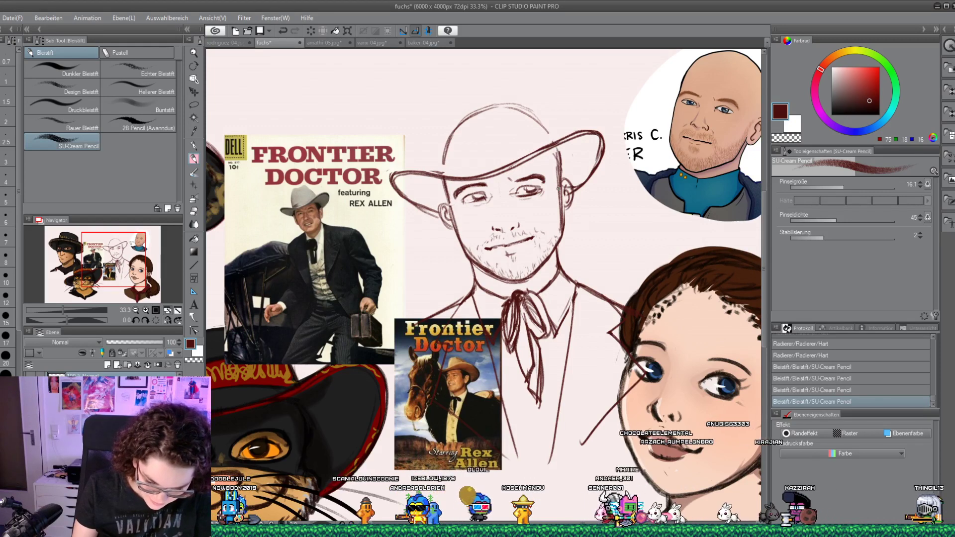
left_click_drag(444, 190, 440, 198)
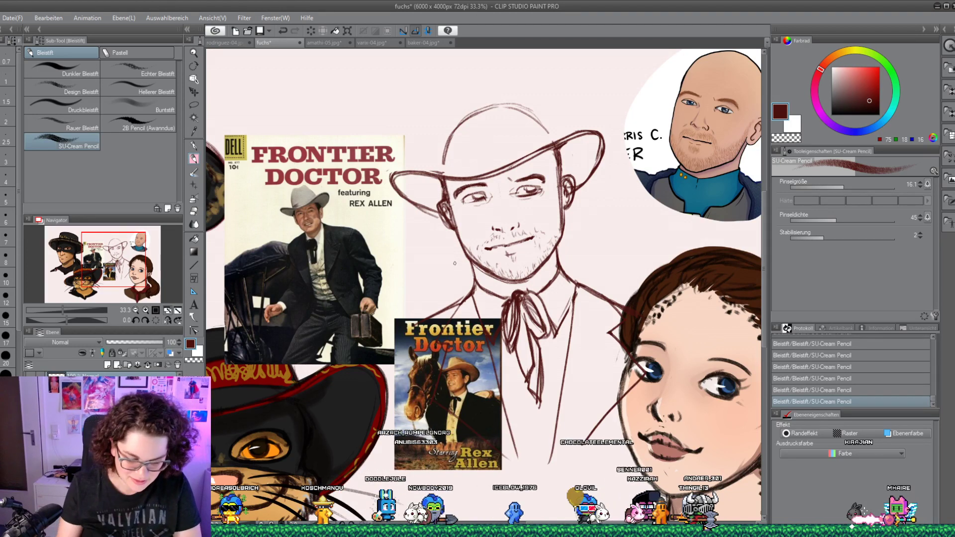
Refine the stroke at the man's ear and erase stray lines around the ear and beneath the upturned hat brim
left_click_drag(565, 175, 572, 188)
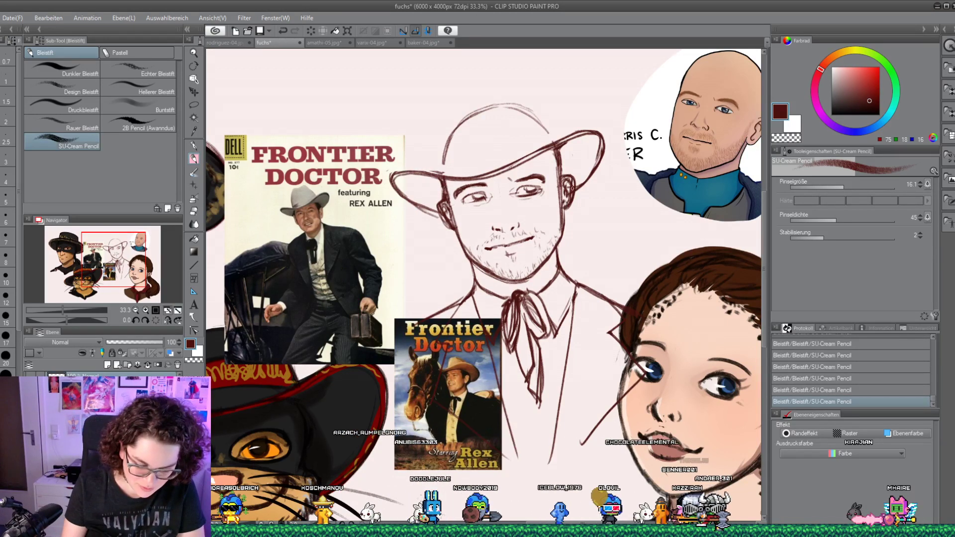
key("e")
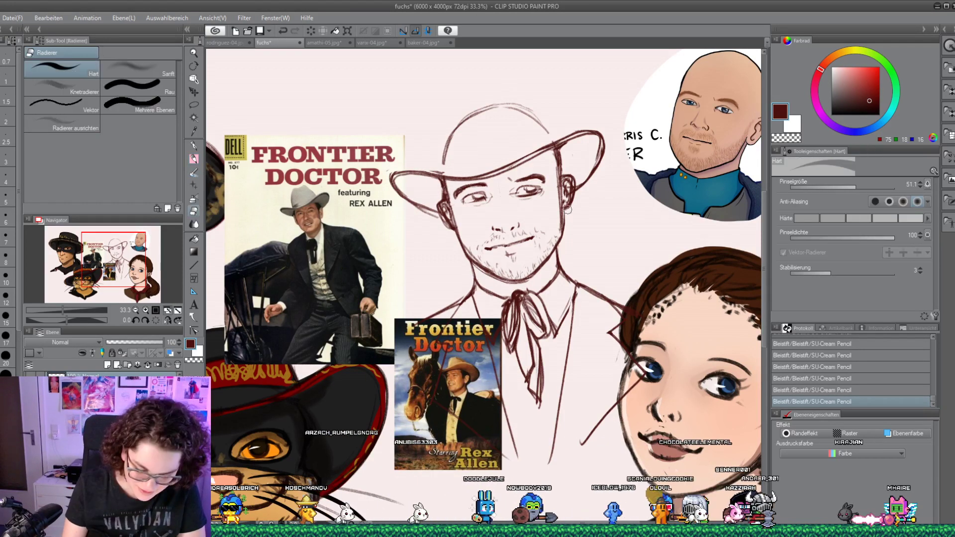
left_click_drag(574, 196, 572, 200)
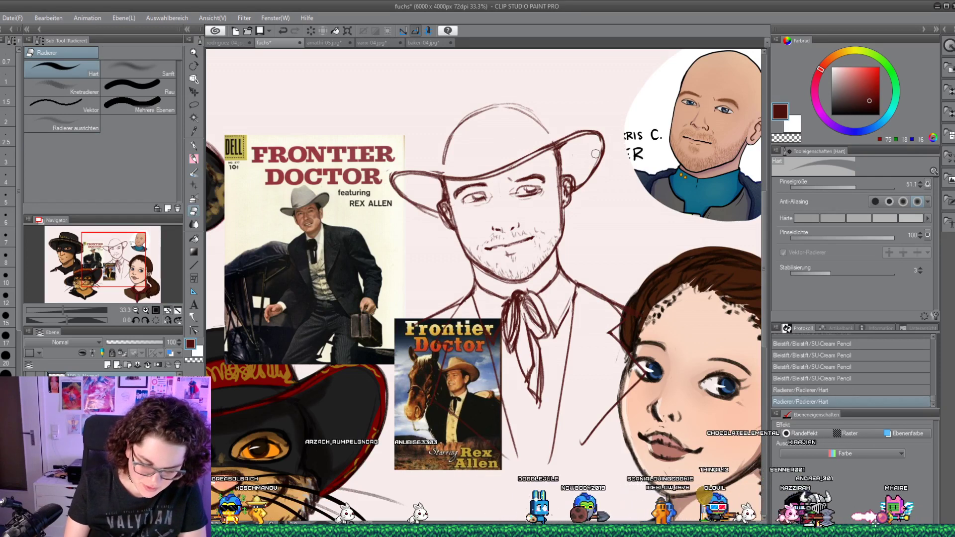
left_click_drag(421, 199, 425, 206)
left_click_drag(423, 201, 428, 209)
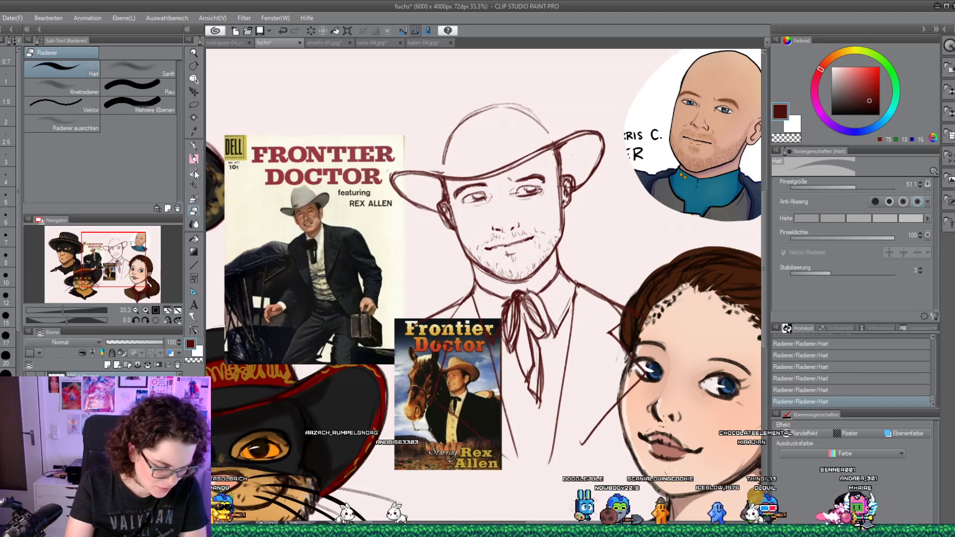
Sketch a tall, dented hat crown with a hatband above the brim and erase the bald head outline inside it
key("p")
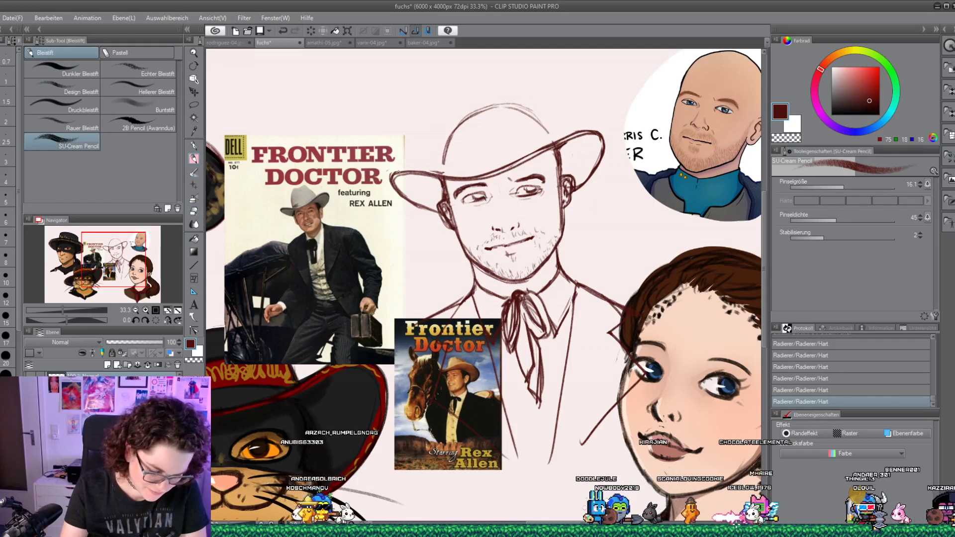
mouse_move(397, 172)
left_mouse_down()
mouse_move(436, 167)
mouse_move(458, 81)
mouse_move(501, 83)
left_mouse_up()
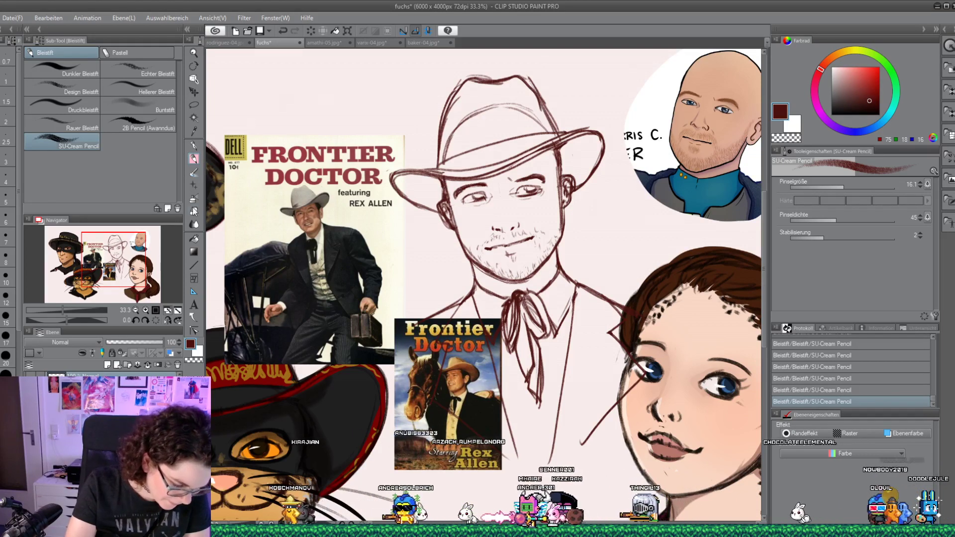
key("e")
mouse_move(462, 87)
left_mouse_down()
mouse_move(500, 81)
mouse_move(456, 115)
left_mouse_up()
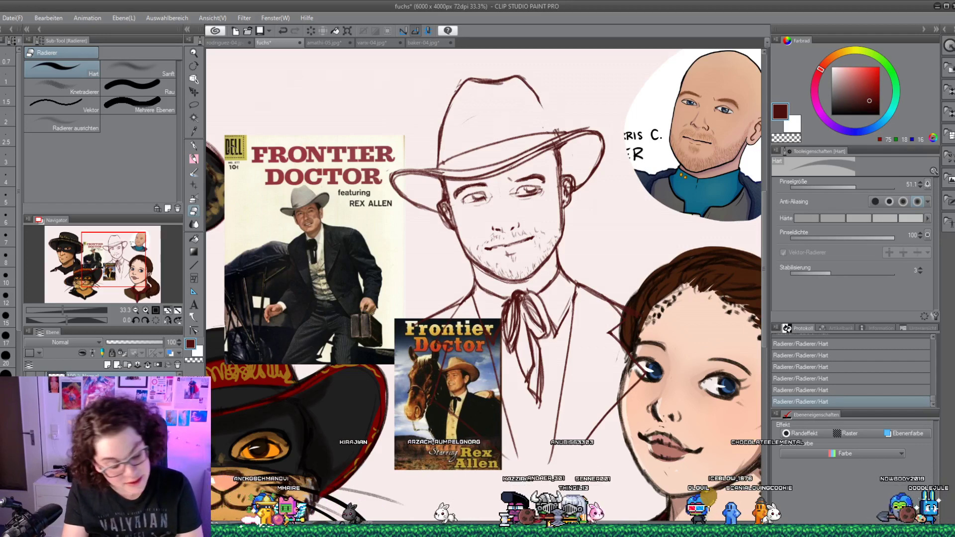
left_click(195, 158)
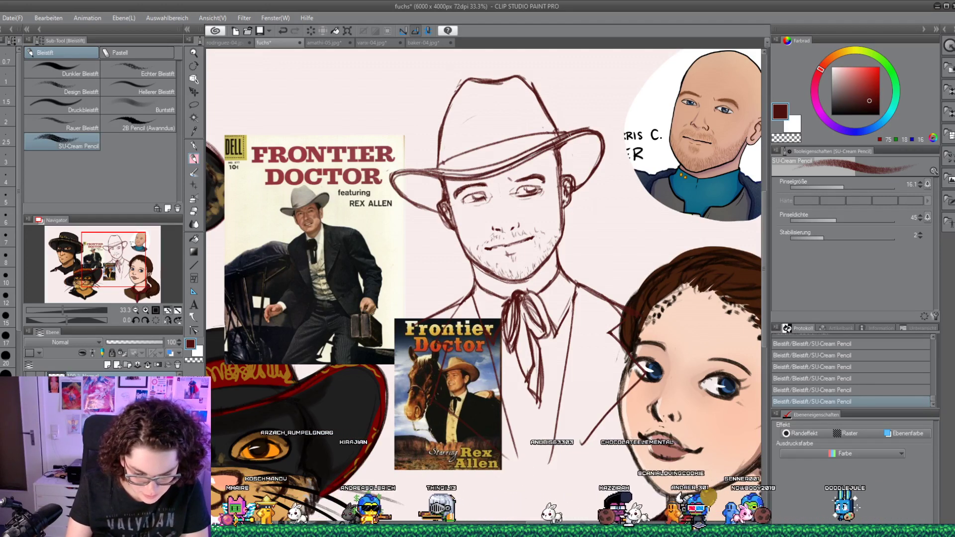
Erase the overlapping line beneath the hat brim and retrace the brim's front edge up to its raised side
left_click(194, 209)
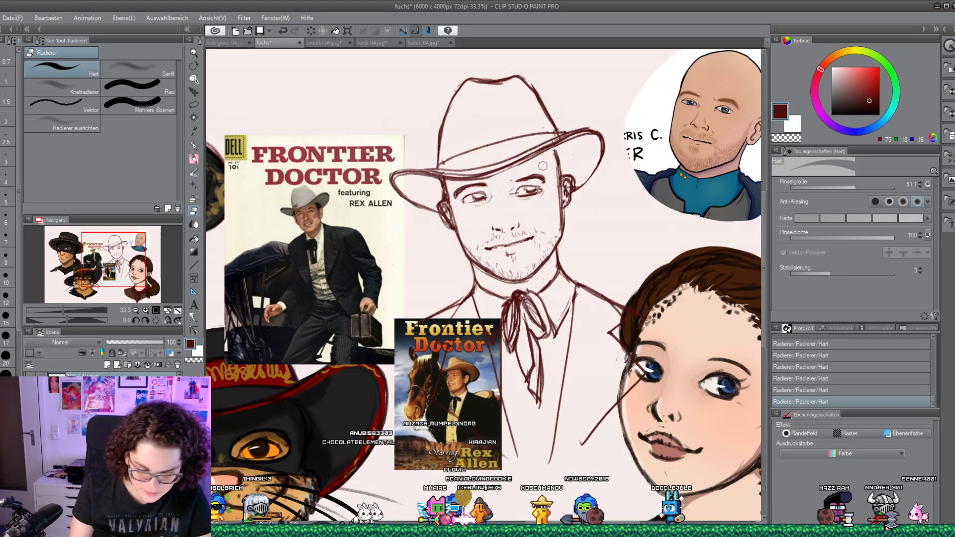
left_click(194, 159)
left_click_drag(550, 333, 545, 368)
left_click_drag(551, 338, 545, 398)
left_click_drag(555, 358, 543, 407)
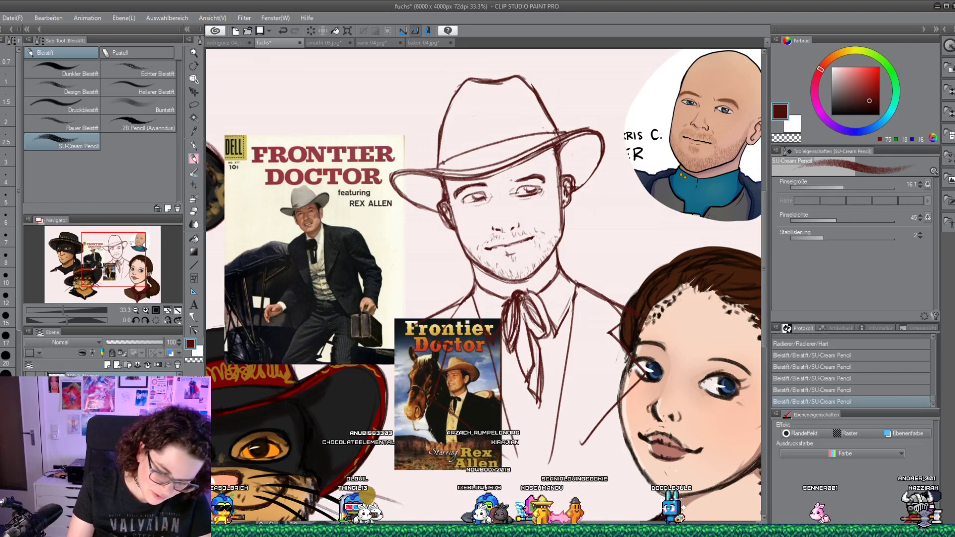
left_click_drag(562, 143, 577, 134)
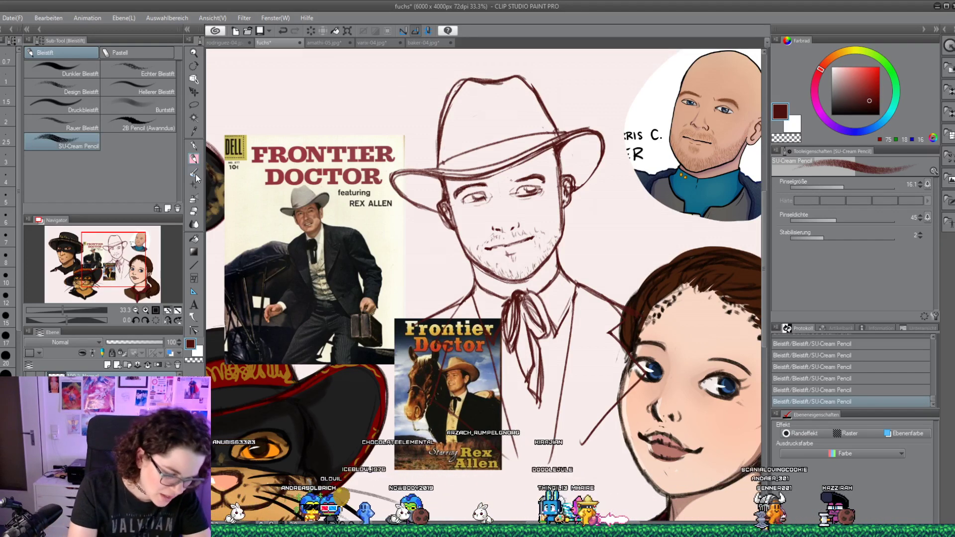
Erase the stray strokes beside the hat crown and within the upturned brim near the ear
key("b")
key("e")
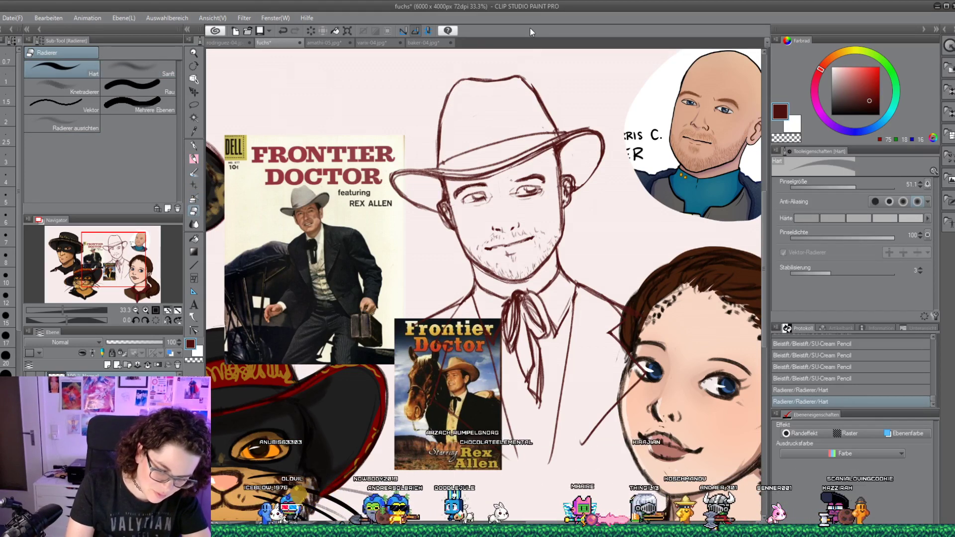
left_click_drag(541, 97, 577, 128)
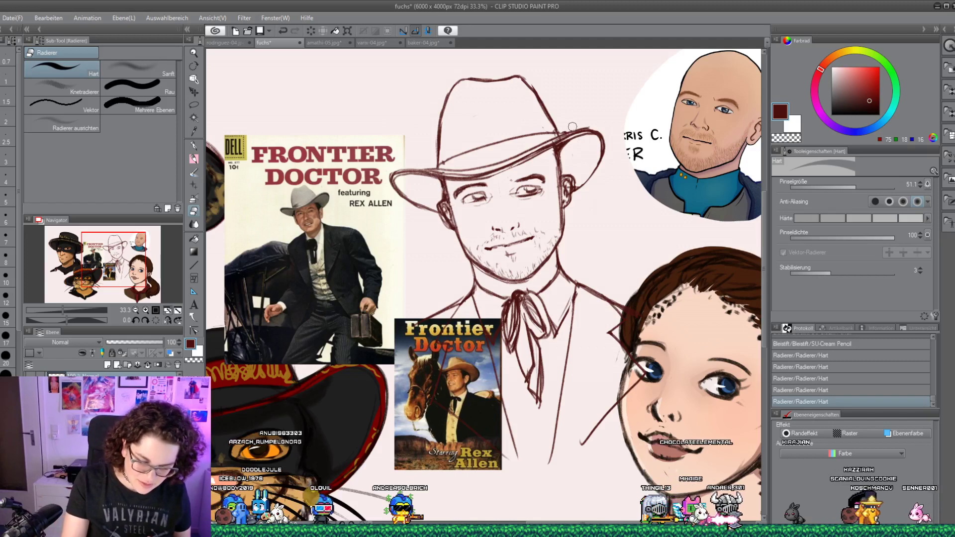
left_click_drag(572, 126, 593, 142)
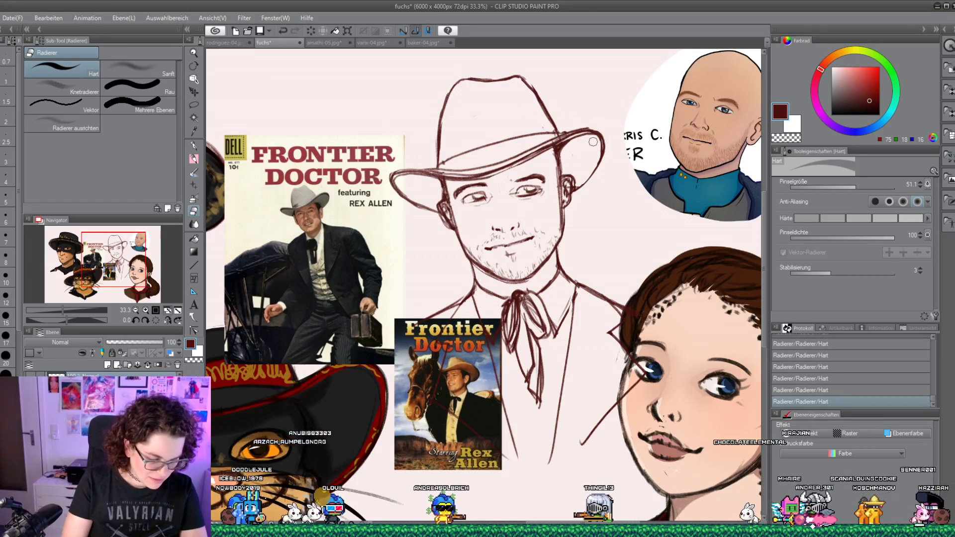
key("p")
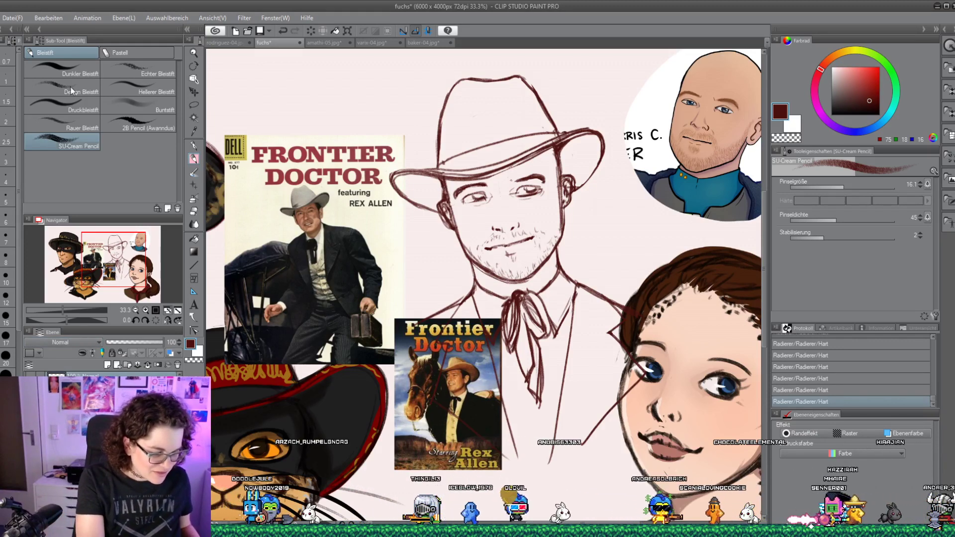
Set the sketch layer to Multiply, add a new raster layer for flat colours and choose a muted brown for the G-Pen
key("ctrl+shift+n")
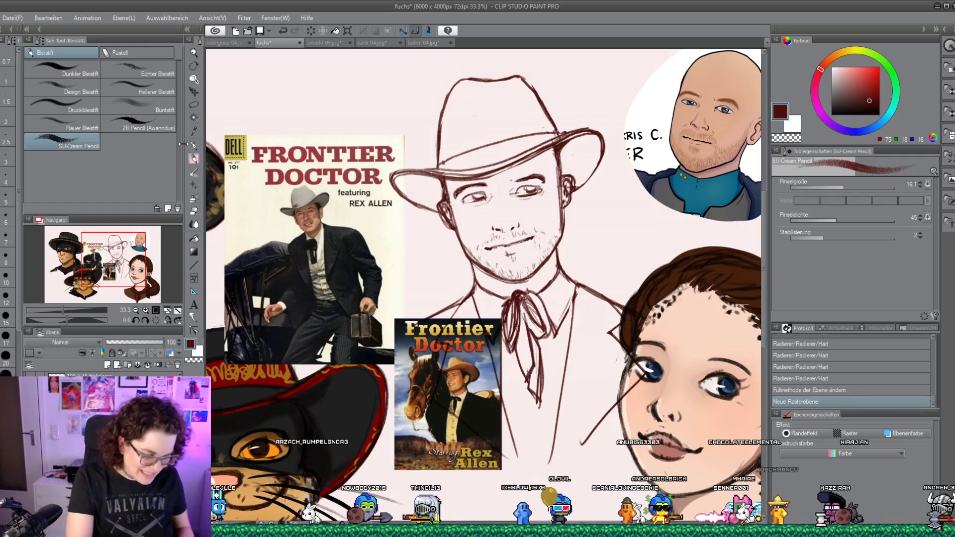
key("p")
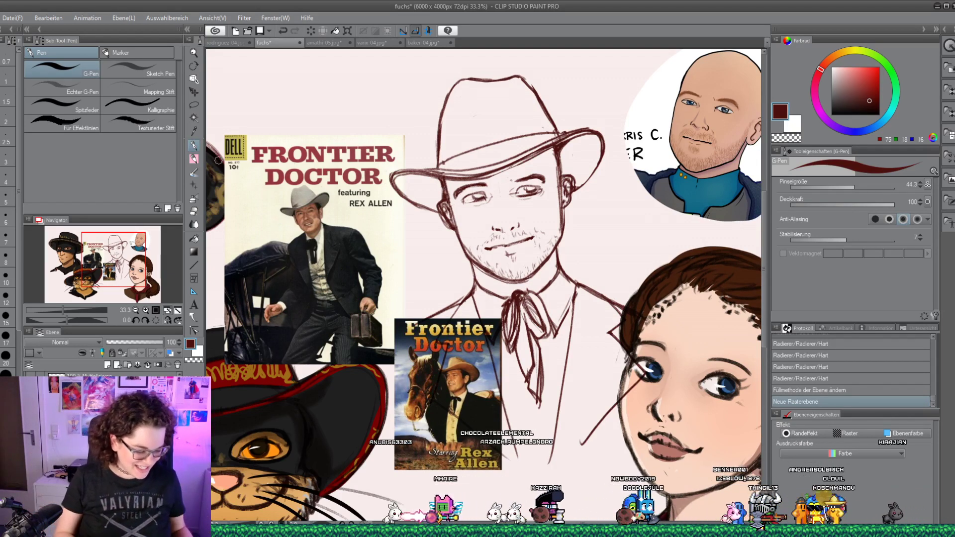
left_click(834, 55)
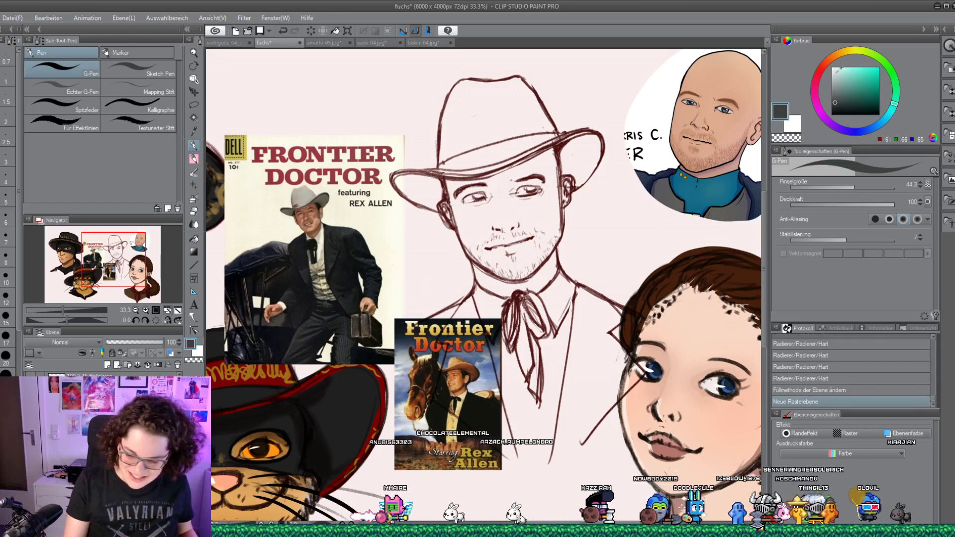
left_click(851, 77)
left_click(847, 74)
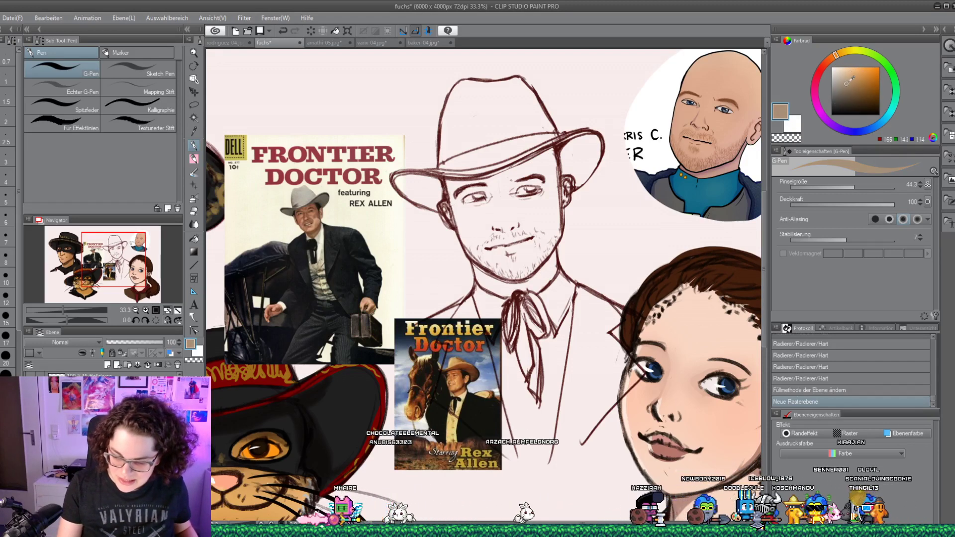
left_click(845, 82)
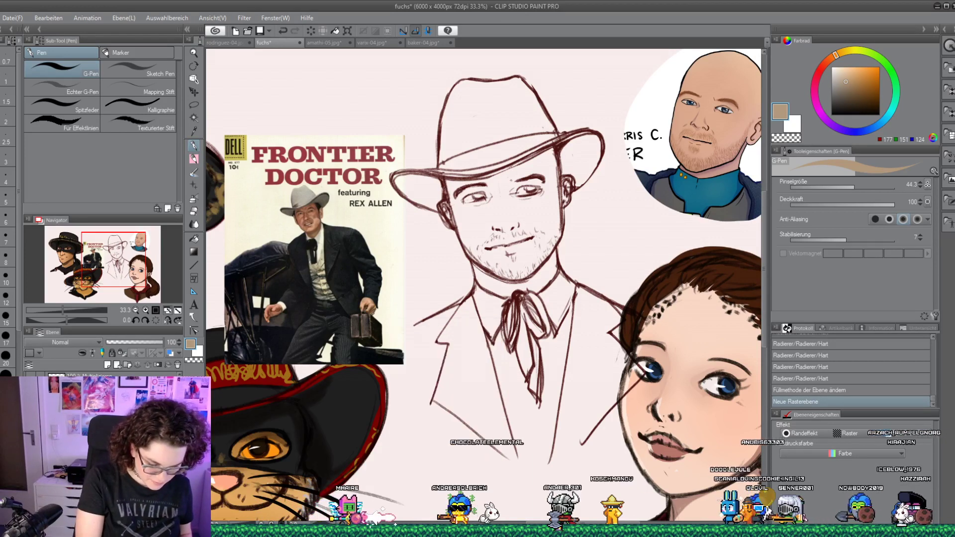
Outline the left half of the jacket in brown (RGB 142, 115, 86) with the G-Pen and fill it
left_click_drag(409, 329, 461, 304)
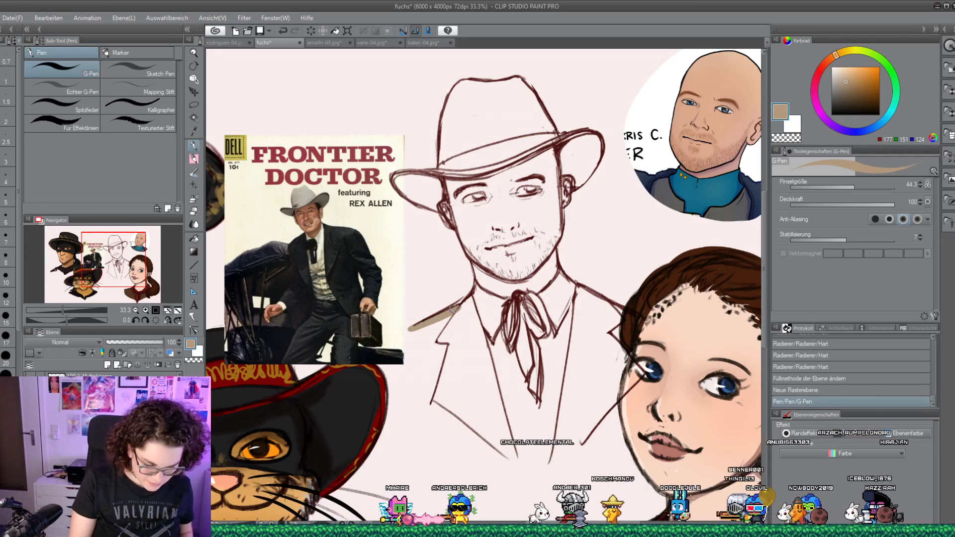
left_click(849, 88)
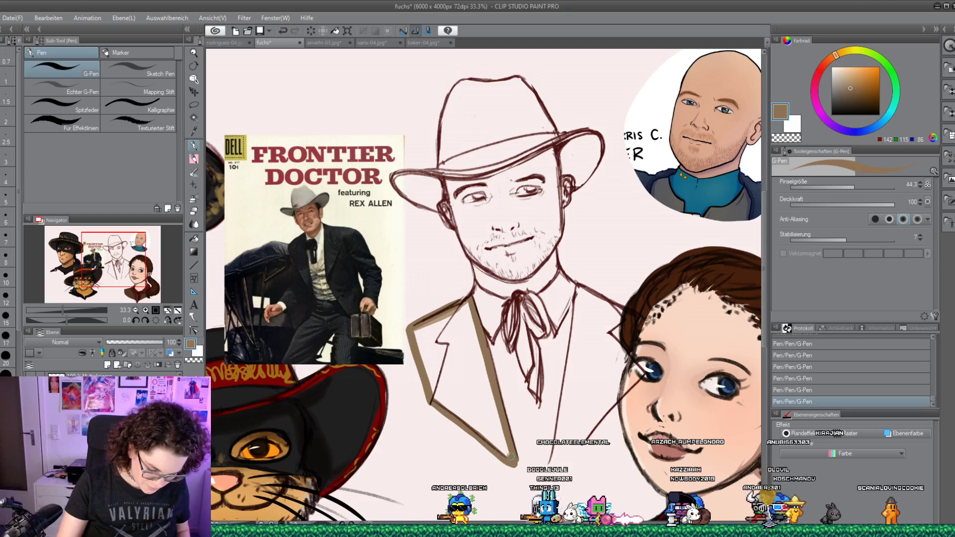
left_click(195, 237)
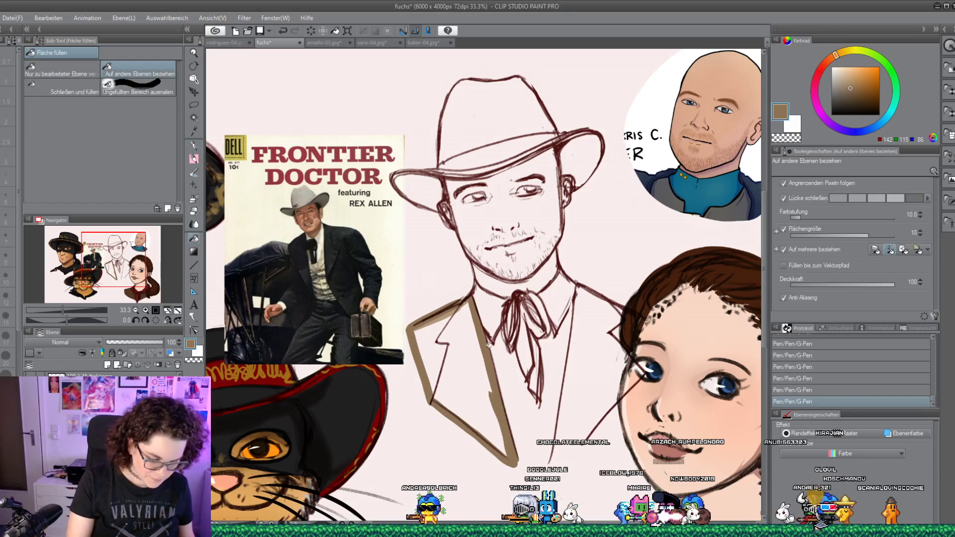
left_click(482, 379)
Outline the right half of the jacket with the G-Pen and fill it with the same brown
left_click(194, 145)
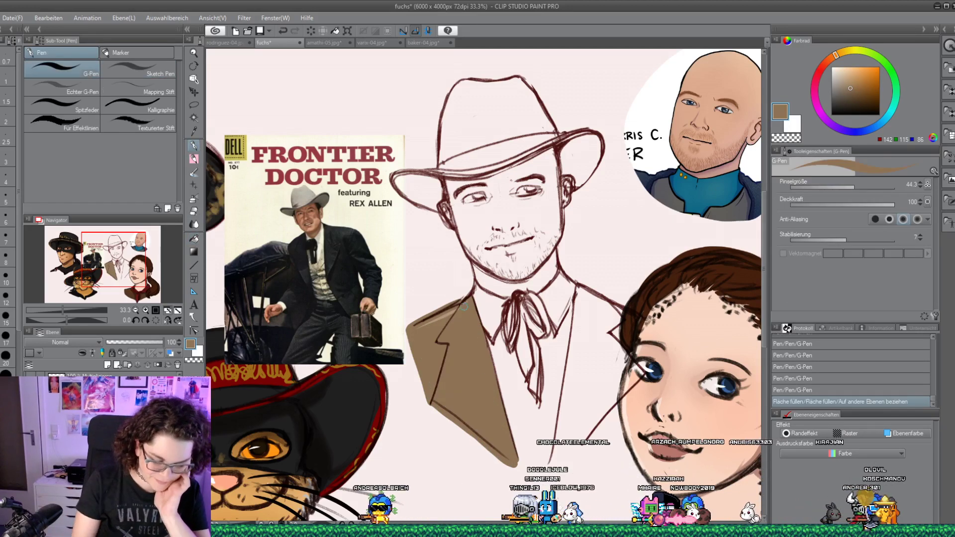
left_click_drag(512, 275, 521, 272)
mouse_move(581, 297)
left_mouse_down()
mouse_move(556, 443)
mouse_move(581, 450)
mouse_move(617, 428)
mouse_move(641, 348)
mouse_move(621, 313)
mouse_move(583, 287)
left_mouse_up()
key("g")
left_click(603, 425)
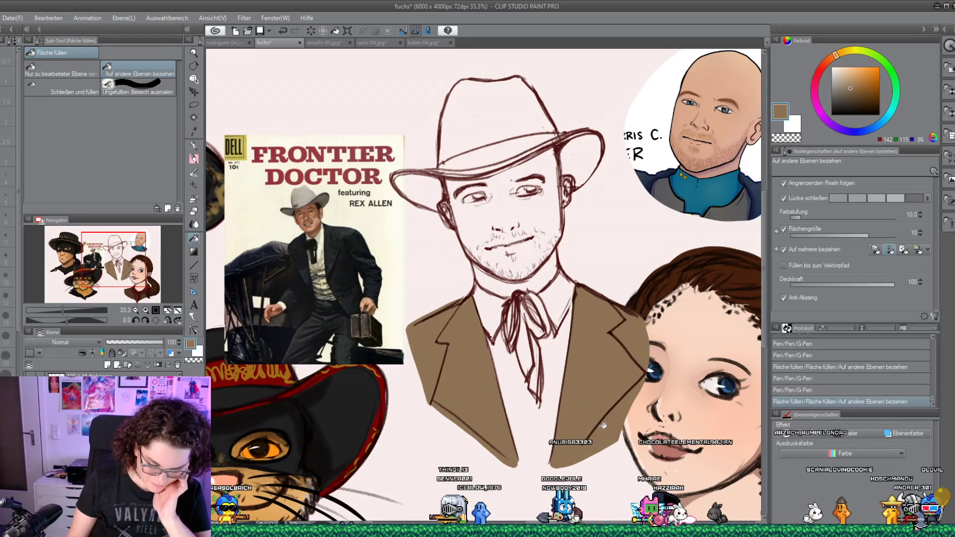
Move the dark-haired woman's portrait clear of the jacket and touch up the jacket's brown with the G-Pen
key("k")
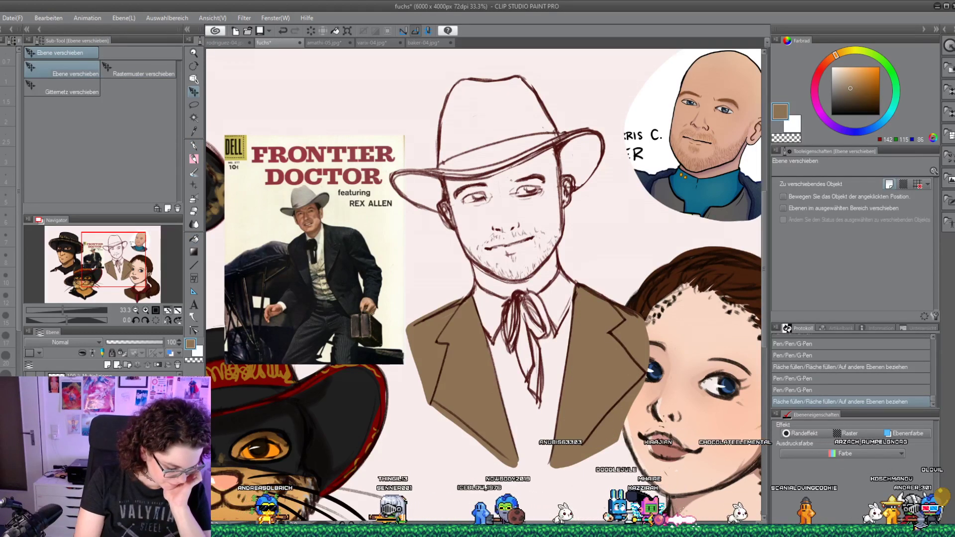
left_click_drag(688, 409, 729, 448)
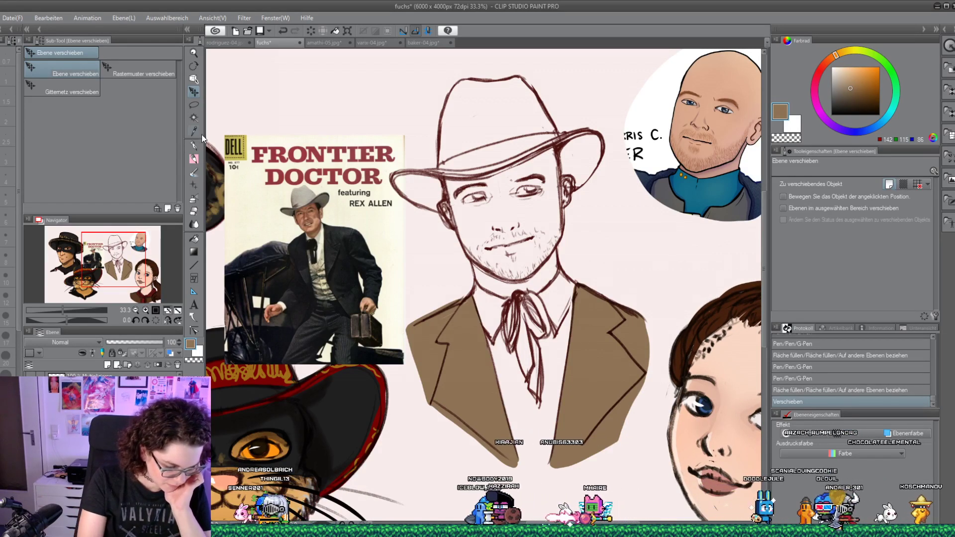
left_click(193, 146)
left_click(606, 382)
left_click(606, 382)
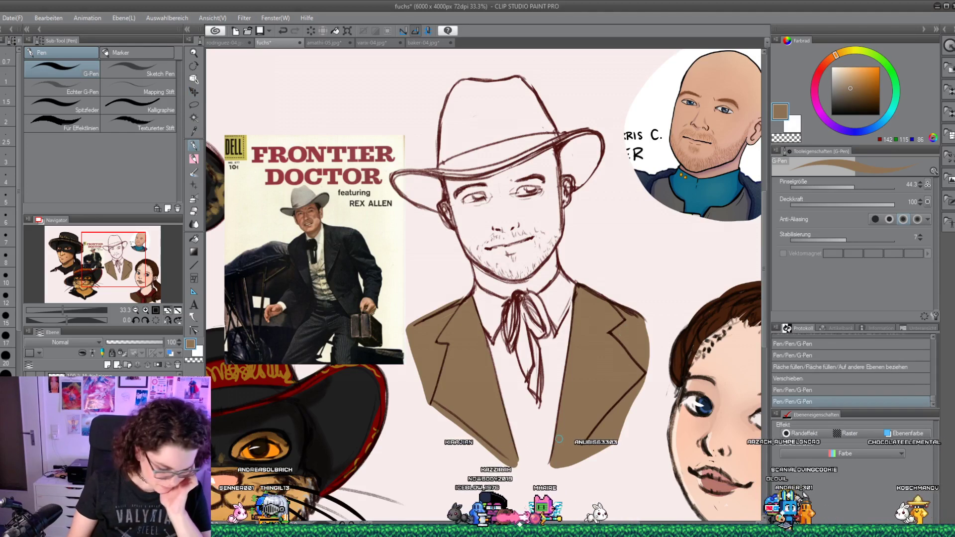
Paint the collar and shirt front off-white (RGB 249, 241, 231), checking gaps with the paper layer hidden, and paint the tie near-black (43, 40, 37)
left_click(836, 72)
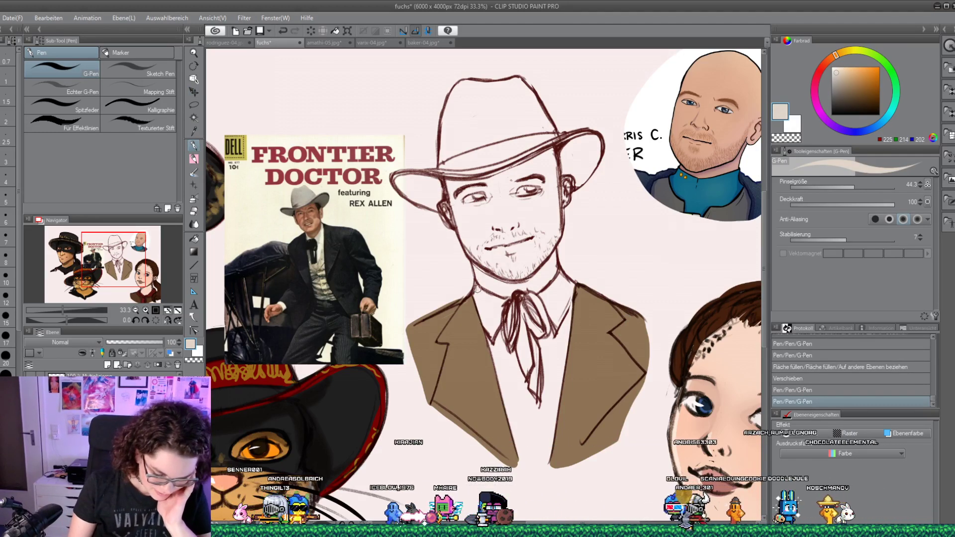
mouse_move(478, 298)
left_mouse_down()
mouse_move(498, 302)
mouse_move(493, 330)
left_mouse_up()
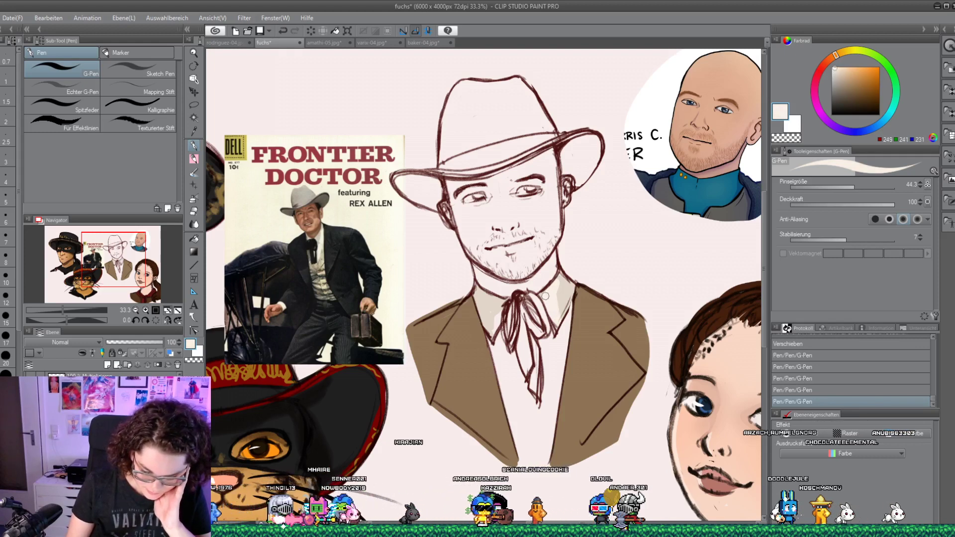
left_click_drag(558, 301, 562, 313)
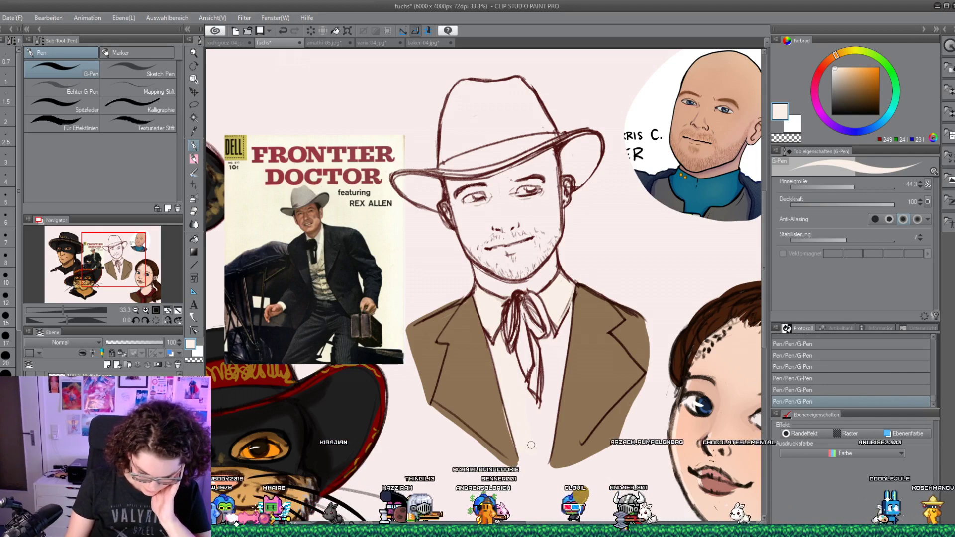
scroll(100, 447, "down", 10)
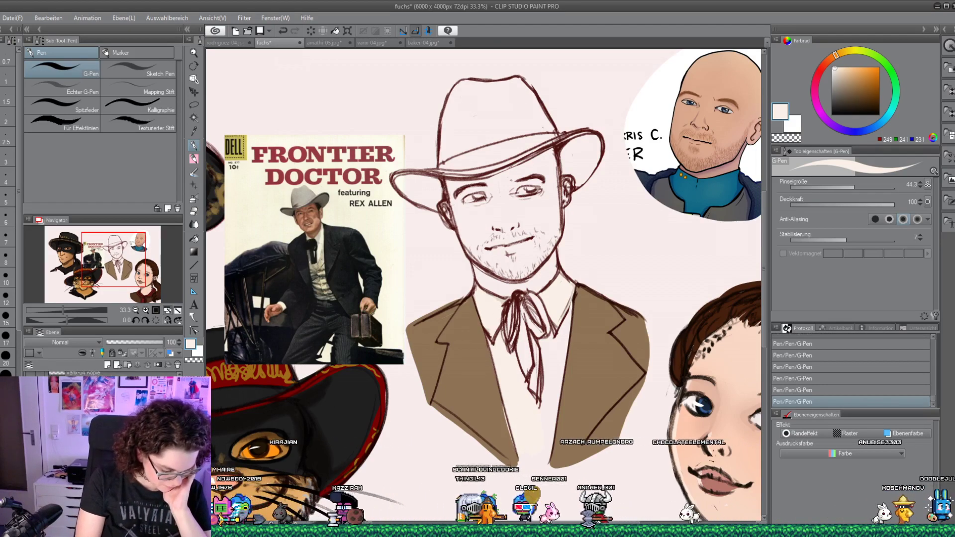
left_click(30, 512)
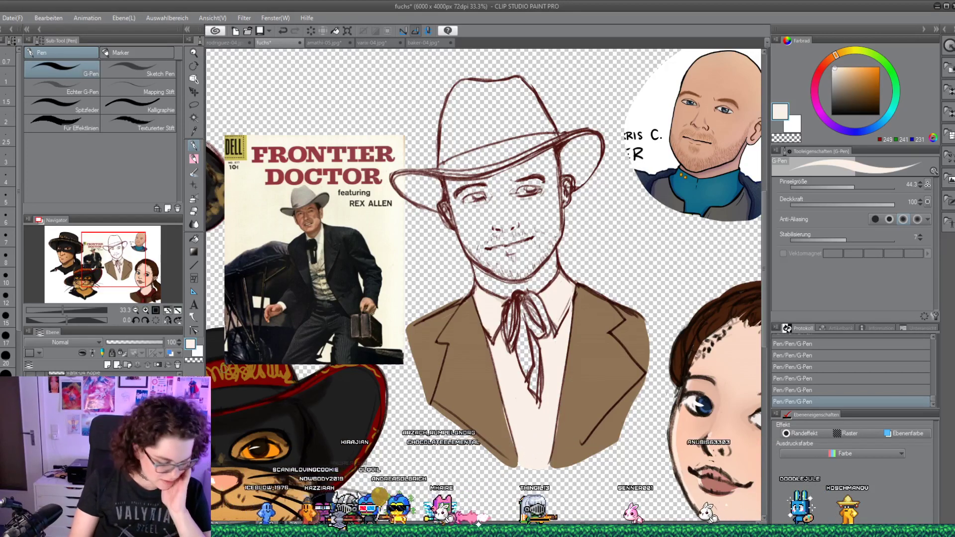
left_click(28, 512)
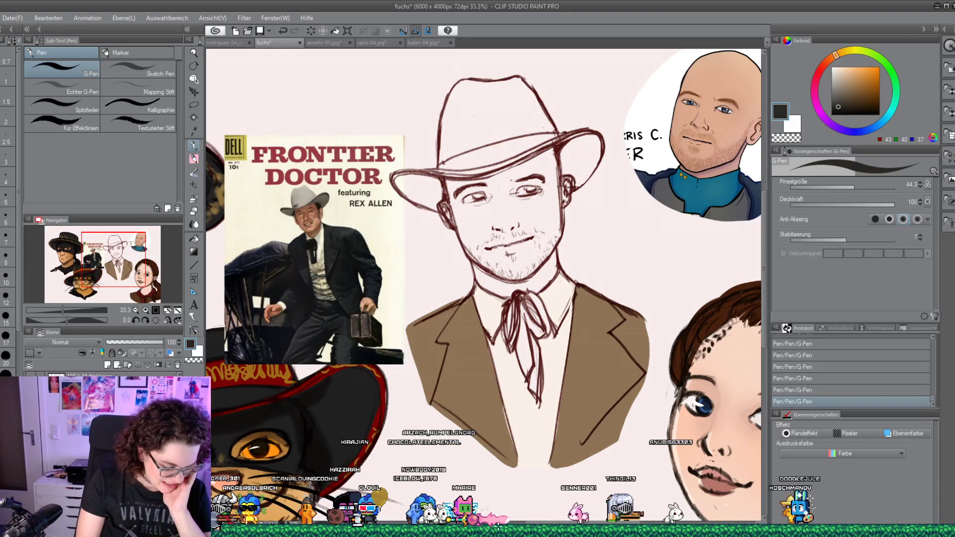
mouse_move(515, 296)
left_mouse_down()
mouse_move(509, 348)
mouse_move(517, 295)
mouse_move(538, 334)
mouse_move(540, 305)
mouse_move(524, 296)
mouse_move(543, 332)
mouse_move(536, 312)
mouse_move(508, 313)
mouse_move(507, 332)
mouse_move(508, 346)
mouse_move(526, 306)
mouse_move(516, 346)
mouse_move(523, 366)
mouse_move(521, 318)
mouse_move(531, 369)
left_mouse_up()
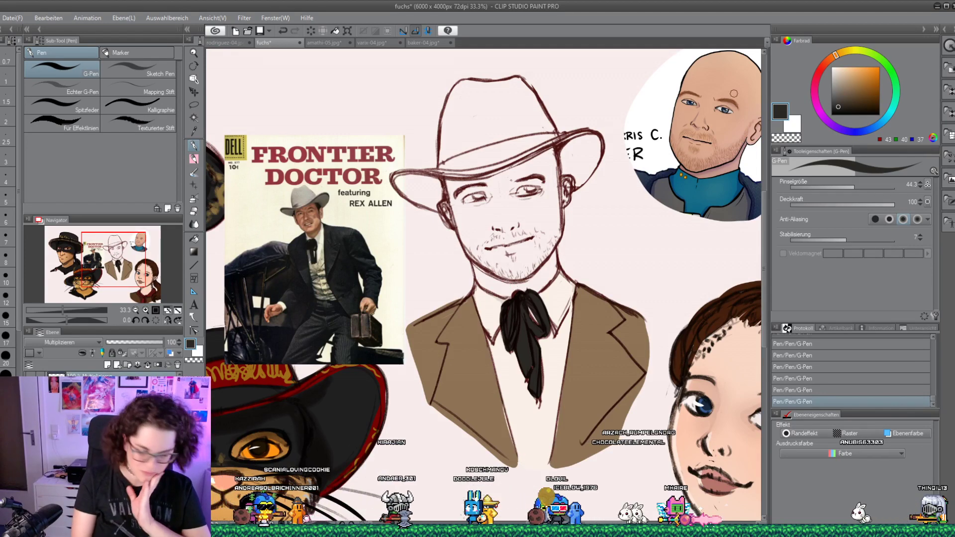
On the Multiply sketch layer, start adding dark brown (RGB 57, 23, 18) SU-Cream Pencil lines to the shirt front beside the lapel
left_click(865, 100)
left_click(823, 66)
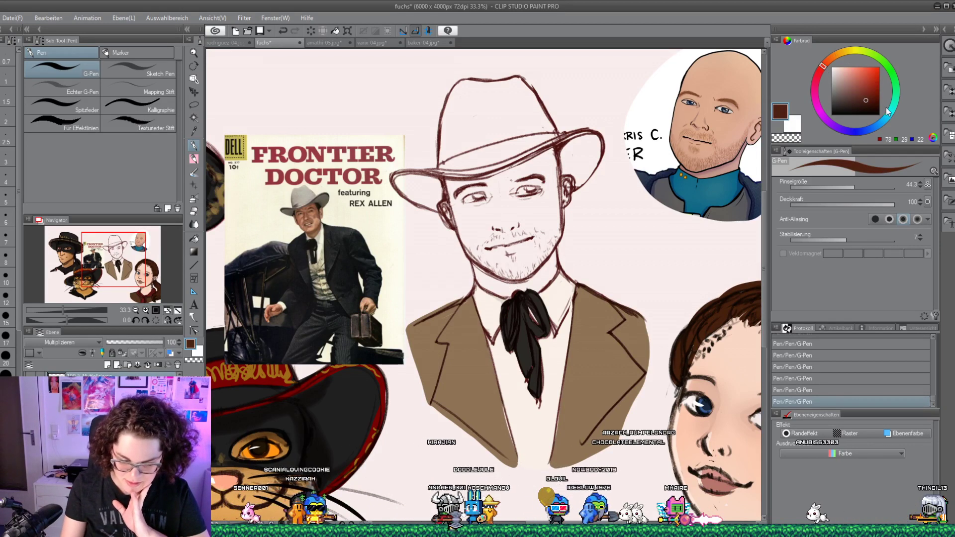
left_click(864, 104)
key("p")
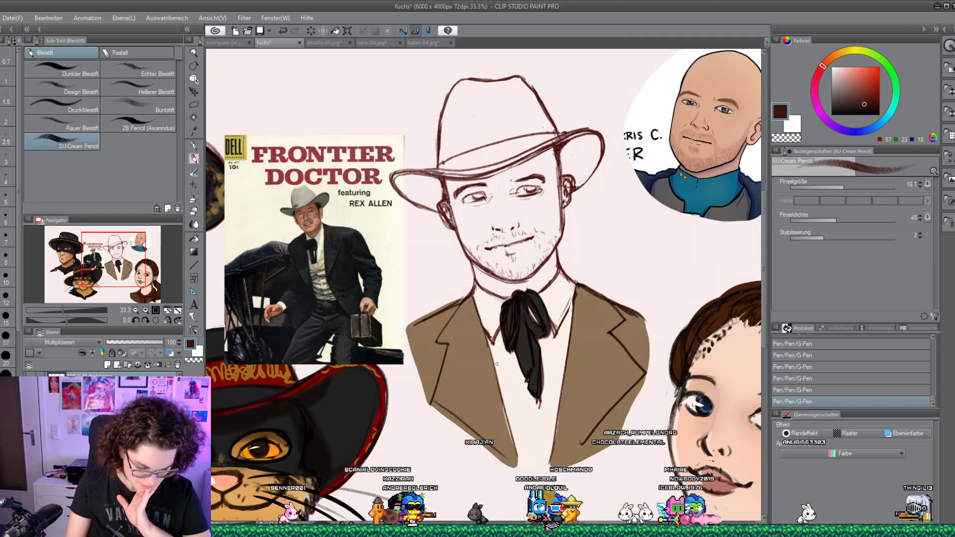
left_click_drag(496, 364, 492, 360)
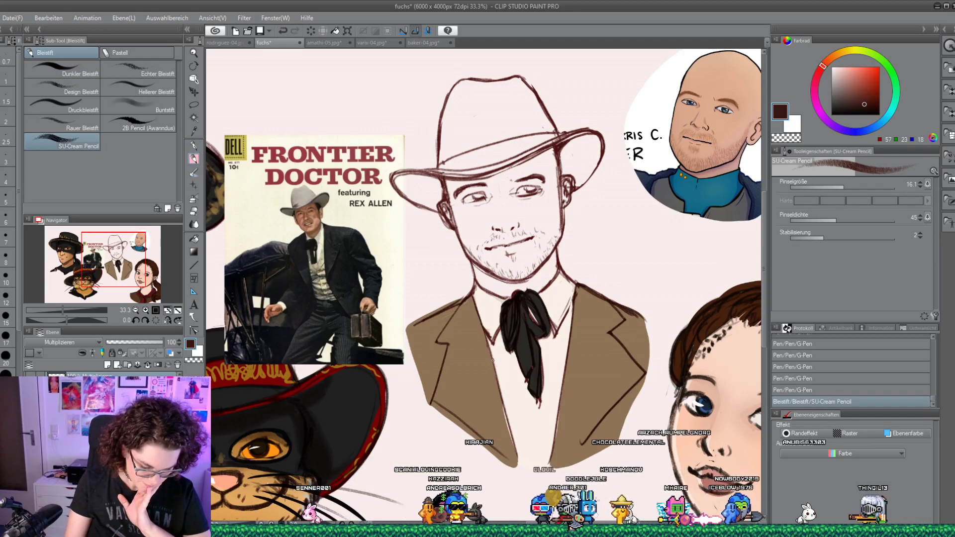
Sketch the vest's neckline, front edges and buttons below the tie, and fill the vest in olive with the G-Pen
left_click_drag(526, 390, 530, 460)
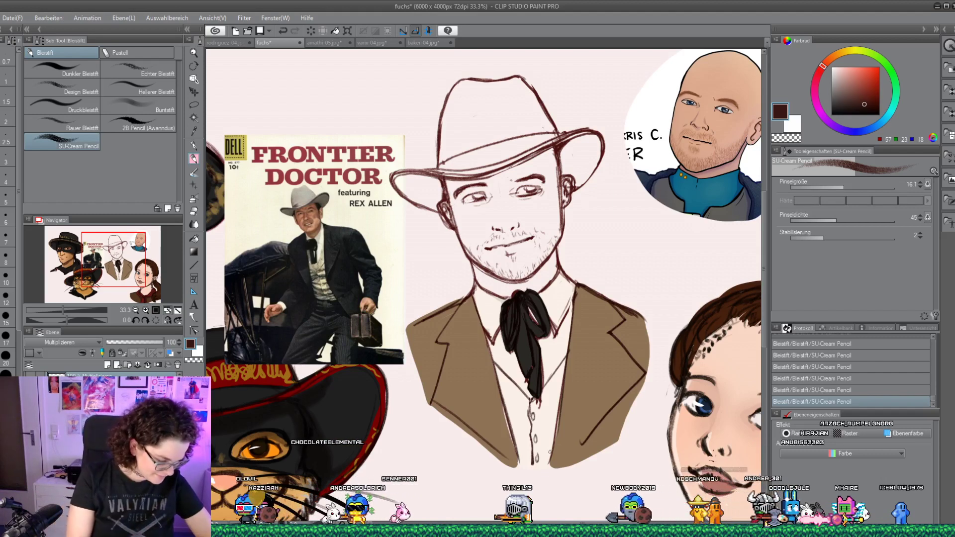
left_click(193, 145)
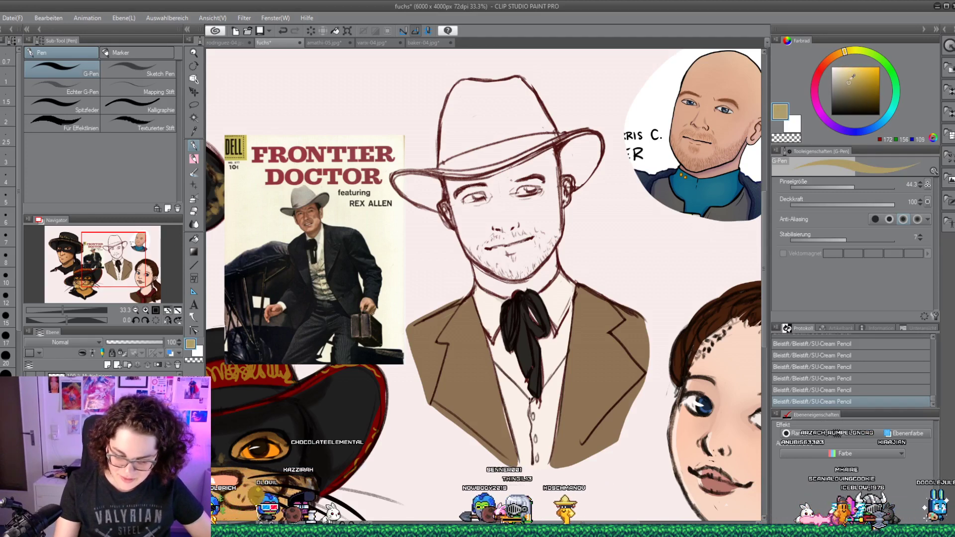
mouse_move(497, 366)
left_mouse_down()
mouse_move(522, 409)
mouse_move(525, 448)
left_mouse_up()
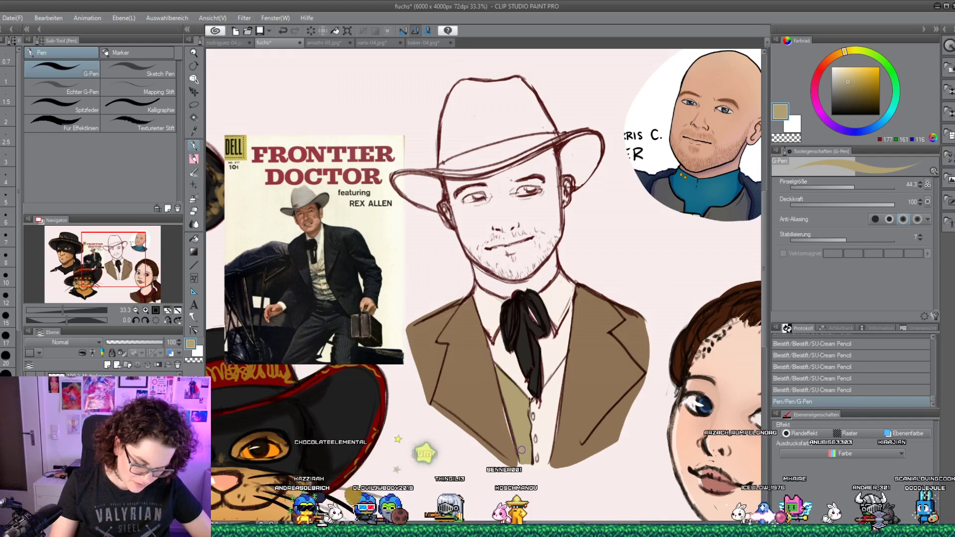
mouse_move(551, 396)
left_mouse_down()
mouse_move(530, 411)
mouse_move(563, 363)
mouse_move(532, 417)
mouse_move(535, 458)
left_mouse_up()
left_click(500, 319, "alt")
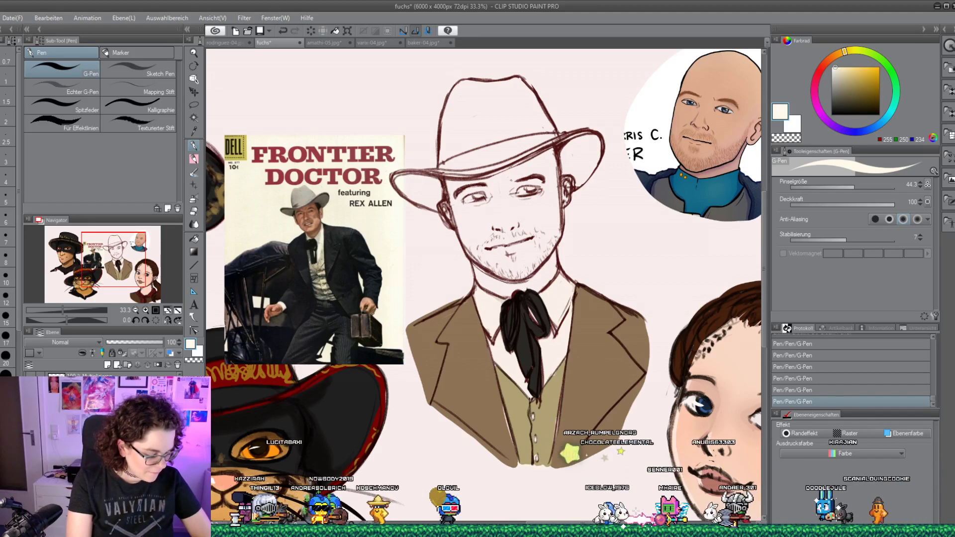
Add a raster layer and fill the cowboy's face, ears and neck with a skin tone sampled from the comic cover
left_click(108, 365)
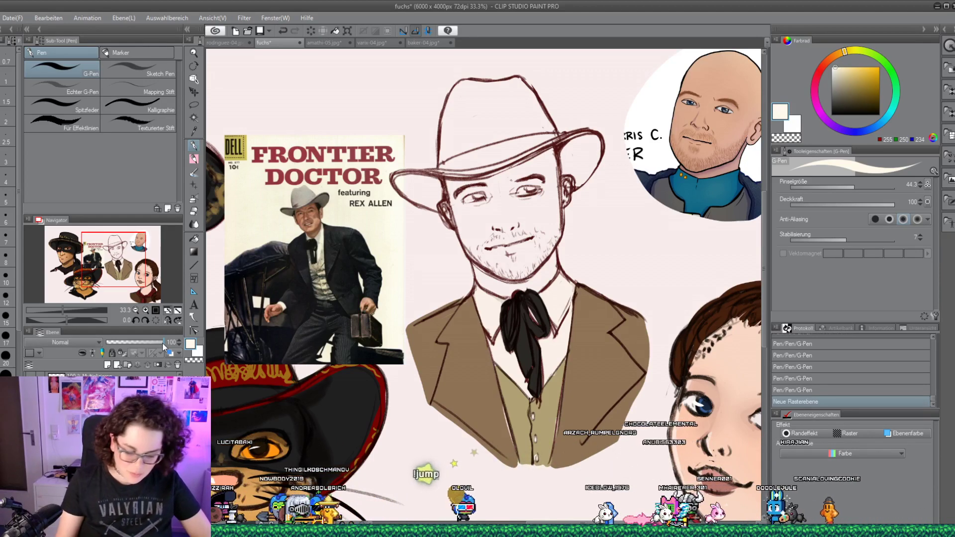
left_click(305, 213, "alt")
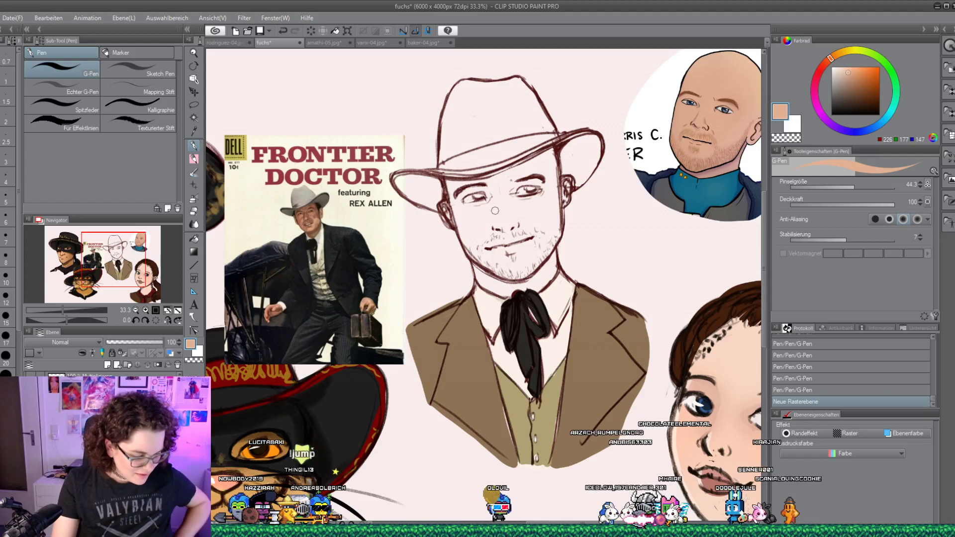
mouse_move(449, 184)
left_mouse_down()
mouse_move(458, 225)
mouse_move(461, 211)
left_mouse_up()
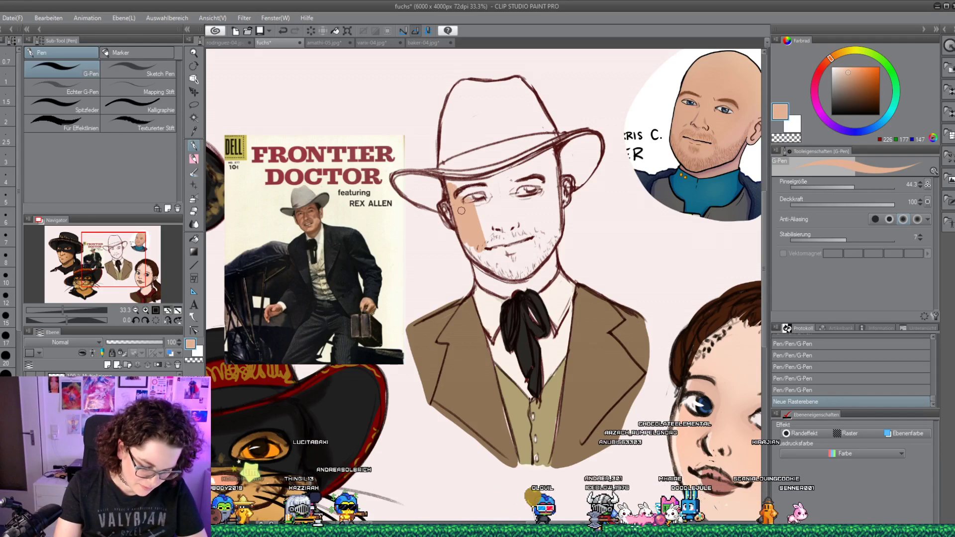
mouse_move(481, 274)
left_mouse_down()
mouse_move(498, 291)
mouse_move(518, 287)
mouse_move(511, 293)
mouse_move(491, 274)
mouse_move(541, 286)
mouse_move(551, 258)
mouse_move(525, 277)
mouse_move(499, 193)
mouse_move(487, 189)
mouse_move(479, 255)
mouse_move(481, 180)
mouse_move(466, 202)
mouse_move(445, 183)
mouse_move(482, 186)
mouse_move(538, 163)
mouse_move(528, 190)
mouse_move(511, 184)
mouse_move(536, 176)
mouse_move(545, 196)
mouse_move(555, 156)
mouse_move(556, 232)
mouse_move(556, 199)
left_mouse_up()
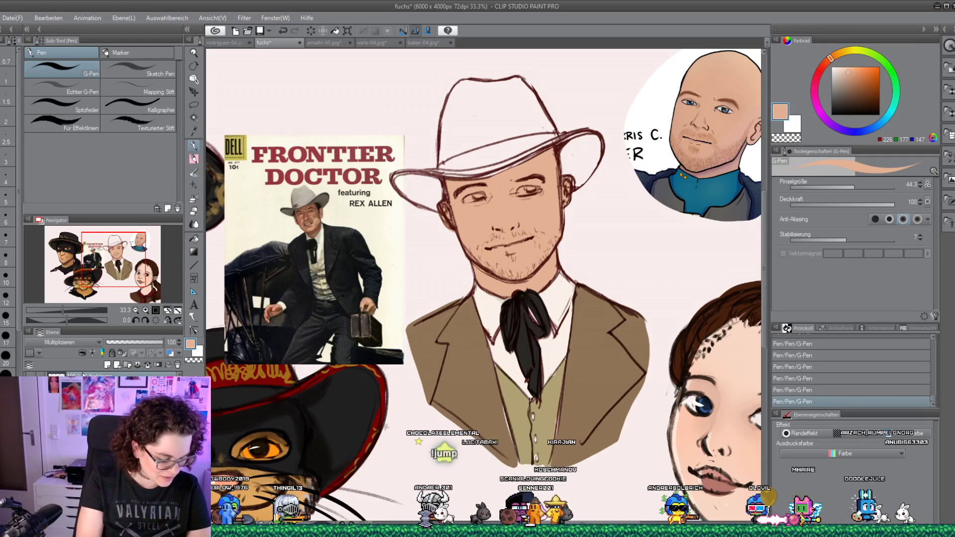
left_click_drag(158, 343, 182, 346)
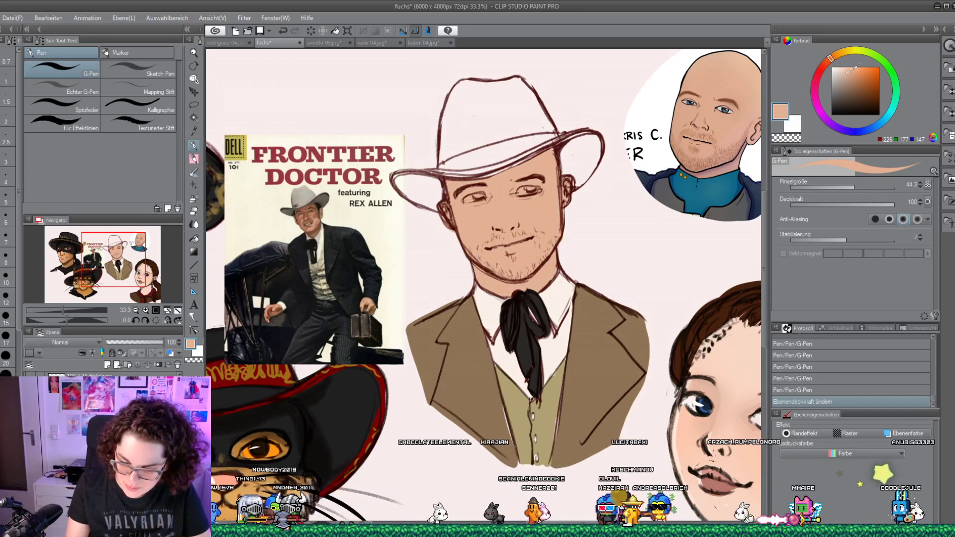
Try to shade the face with the Soft airbrush, using light skin at the centre and brown along the sides and neck
left_click_drag(856, 66, 844, 67)
left_click(194, 199)
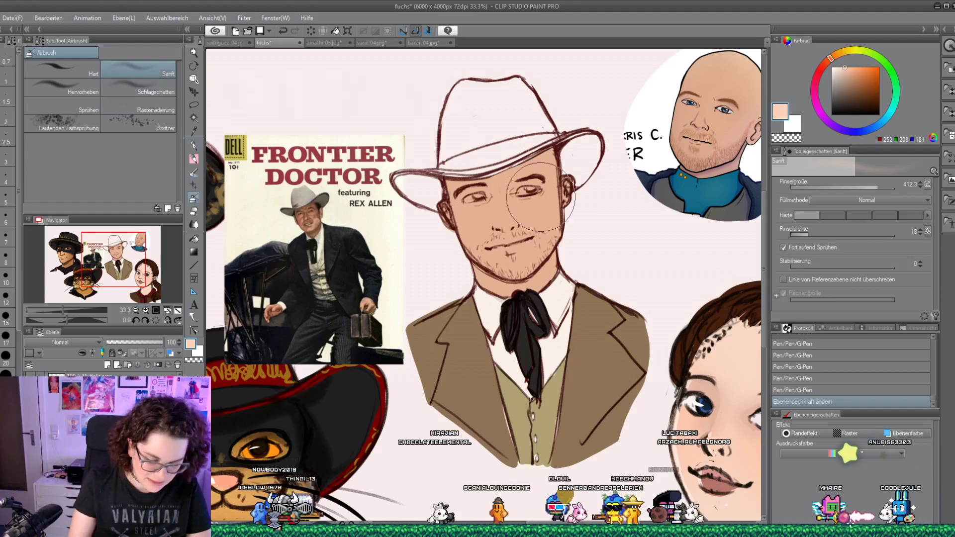
left_click(507, 205)
left_click(514, 281, "alt")
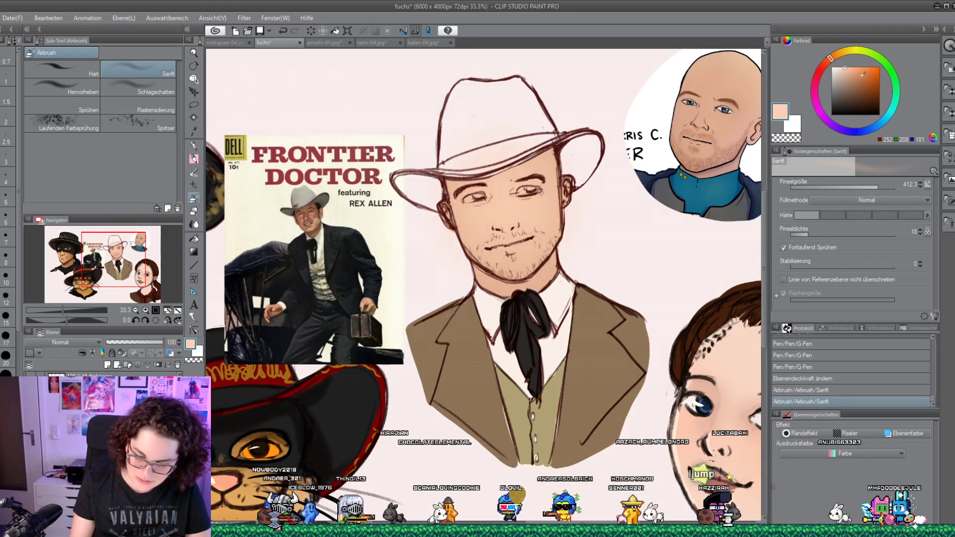
mouse_move(512, 291)
left_mouse_down()
mouse_move(516, 303)
mouse_move(492, 279)
left_mouse_up()
left_click_drag(572, 233, 556, 278)
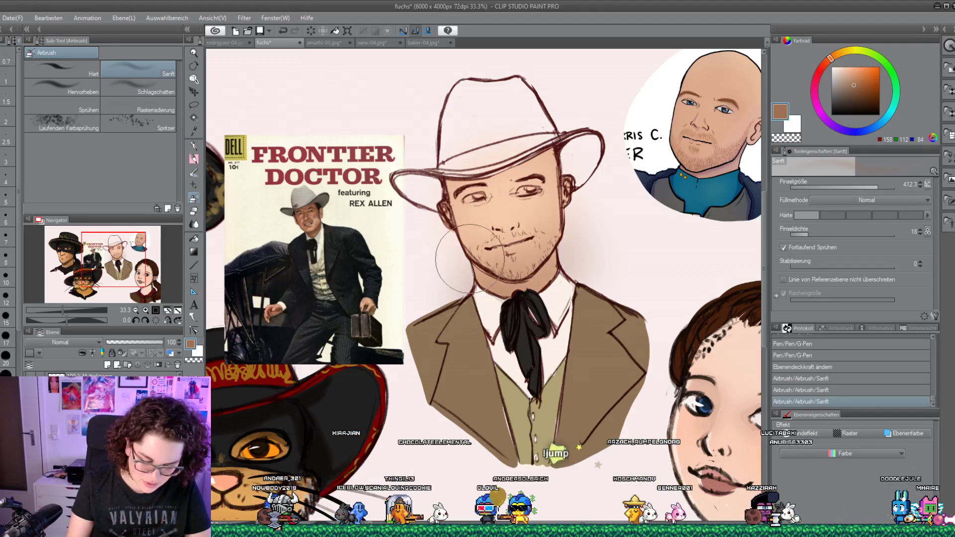
left_click_drag(448, 199, 447, 268)
left_click_drag(577, 194, 572, 269)
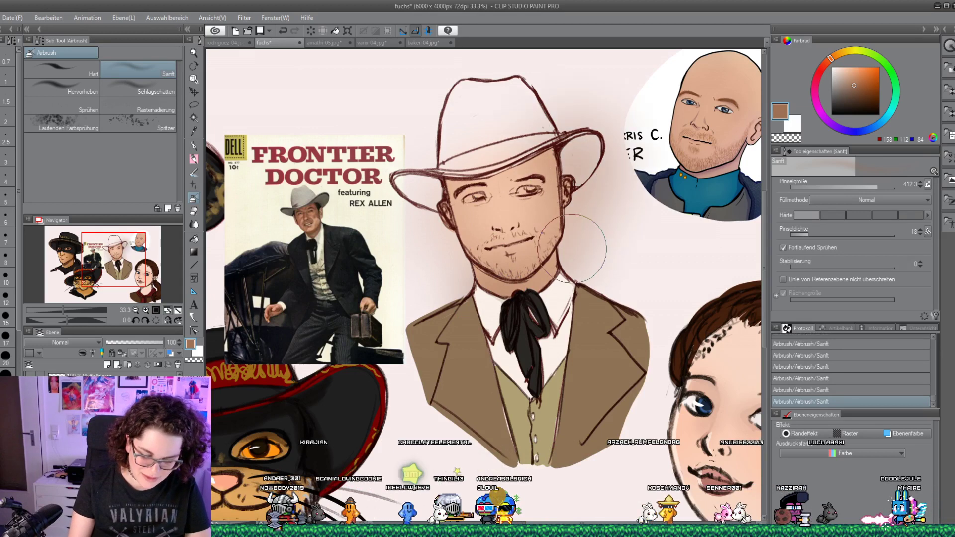
left_click(507, 209, "alt")
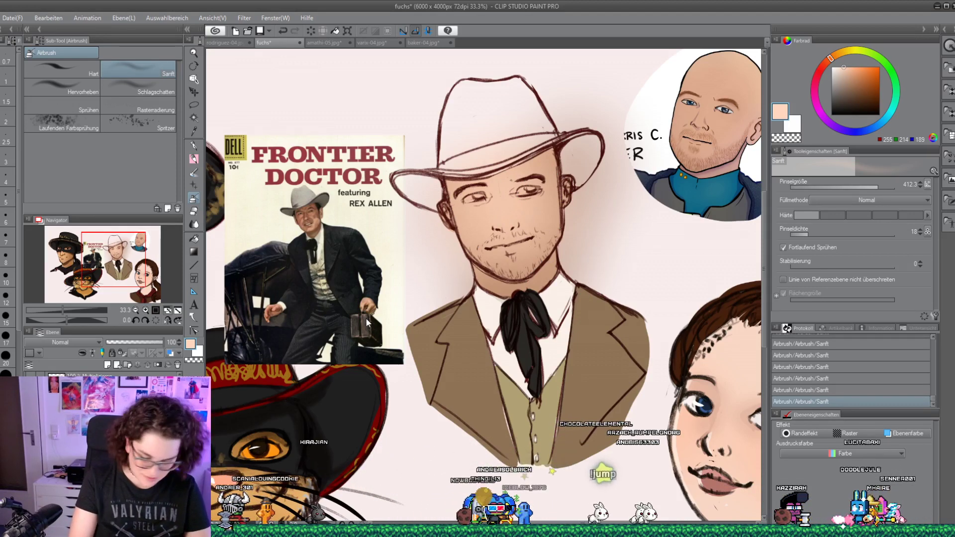
Revert the airbrush strokes through the history, back to the layer opacity change
left_click(934, 339)
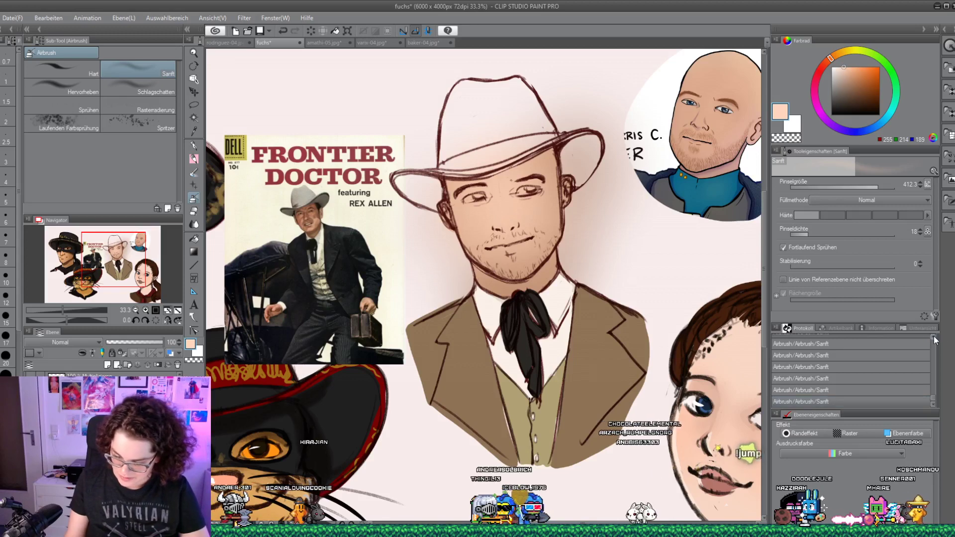
scroll(934, 343, "up", 1)
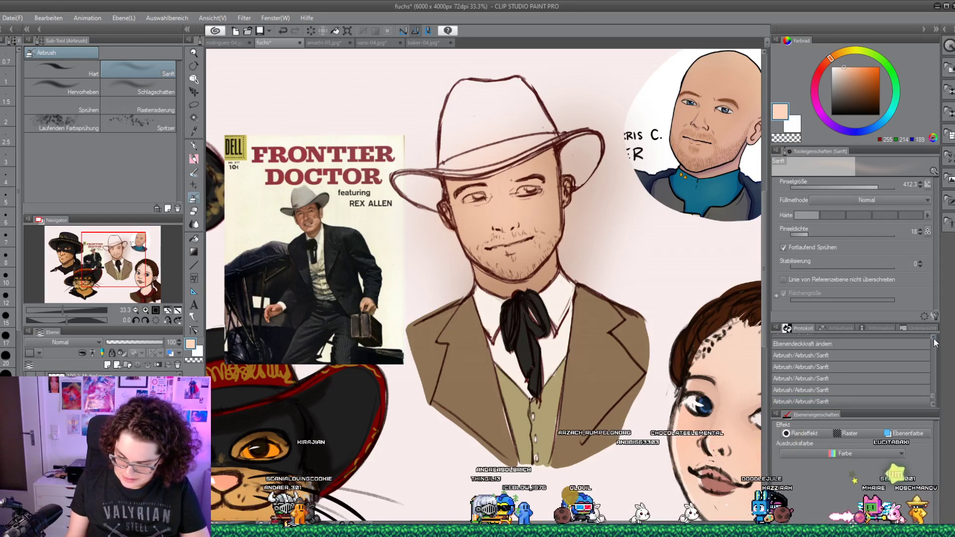
left_click(823, 368)
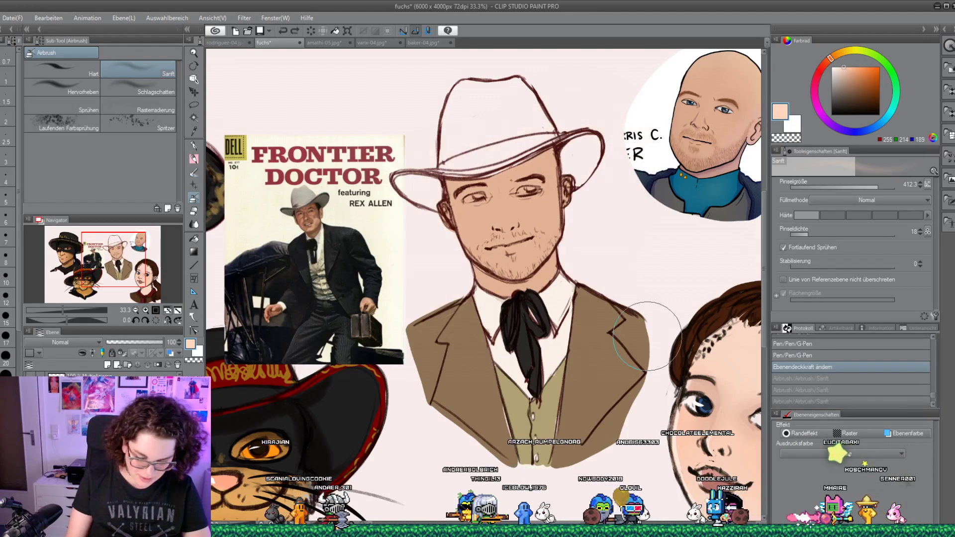
Lock the skin layer's transparent pixels, then airbrush light skin over the face centre and brown shading under the hat and along the edges
left_click(124, 353)
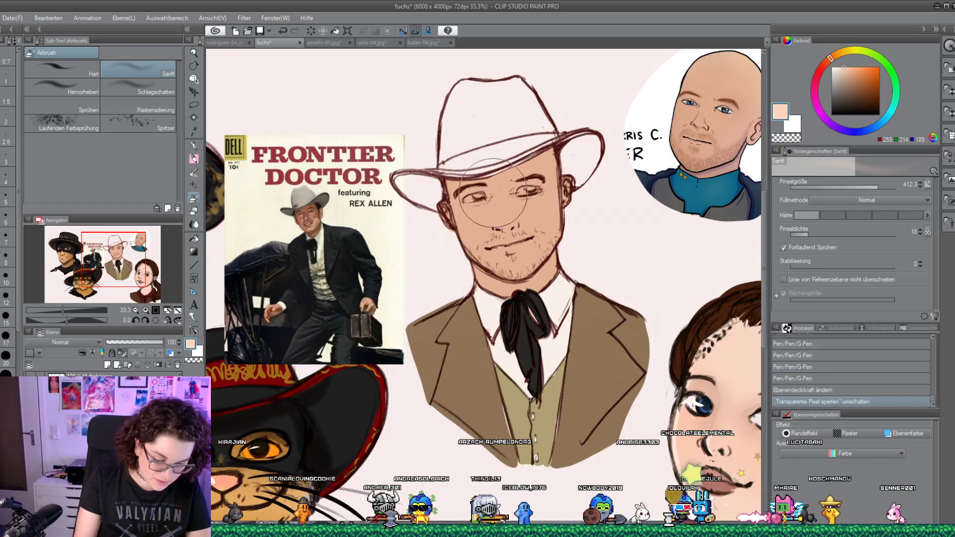
left_click(511, 242)
left_click_drag(502, 233, 525, 311)
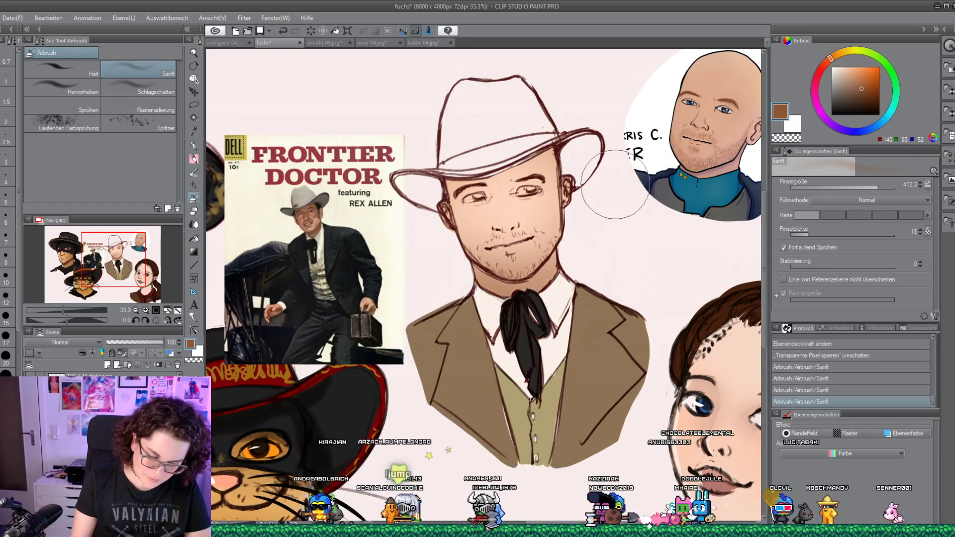
left_click_drag(532, 164, 554, 194)
mouse_move(498, 159)
left_mouse_down()
mouse_move(562, 184)
mouse_move(592, 154)
left_mouse_up()
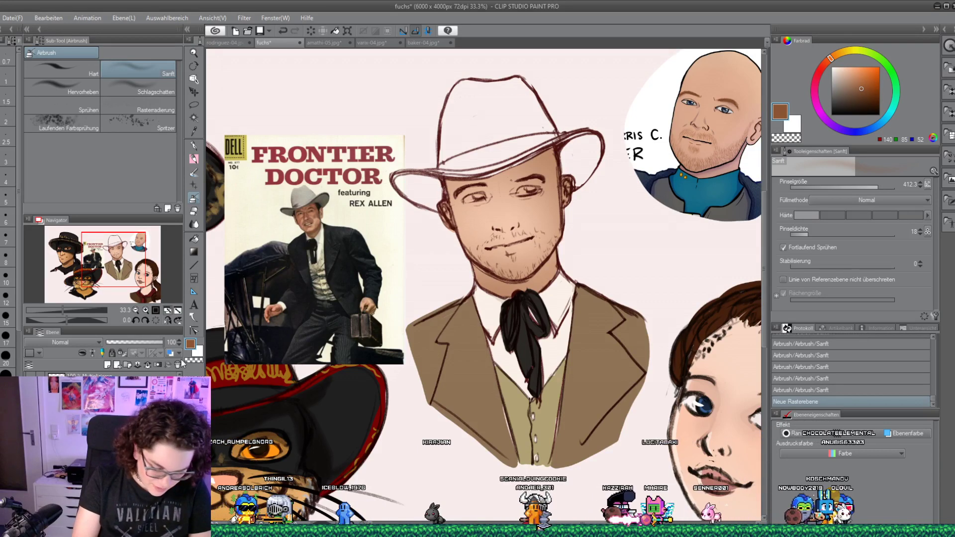
Test grey-brown tones with the G-Pen on the hat brim beside the comic cover, and choose RGB 164, 145, 133
left_click(842, 96)
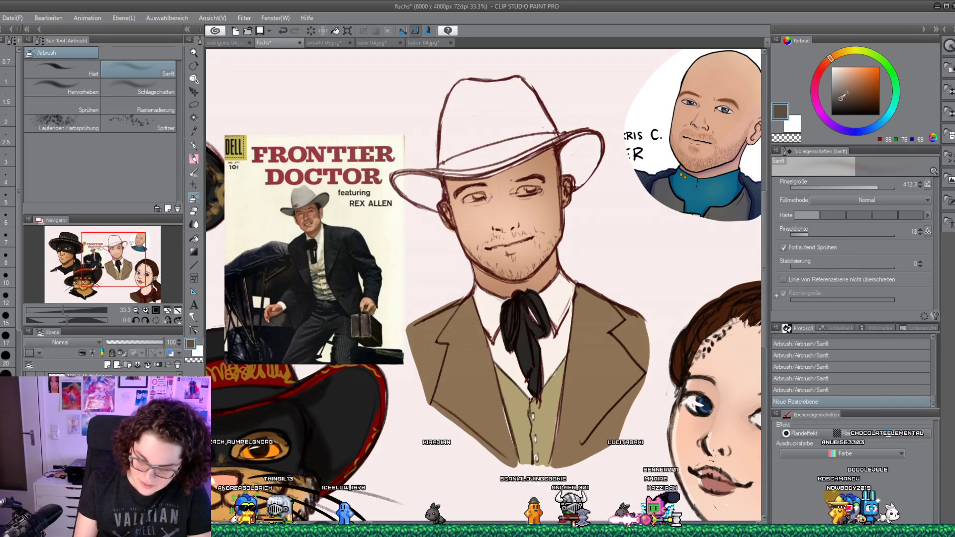
left_click(195, 146)
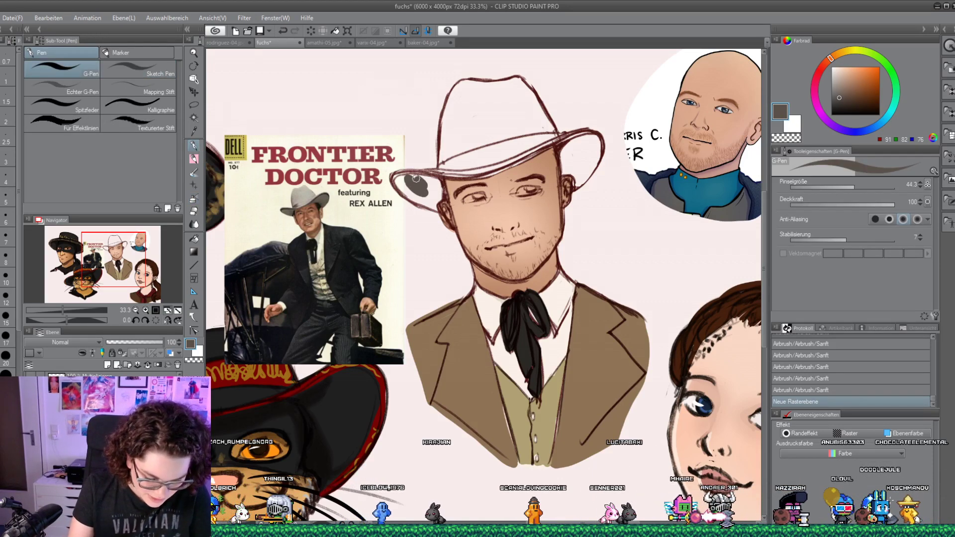
left_click(834, 85)
left_click_drag(404, 180, 427, 192)
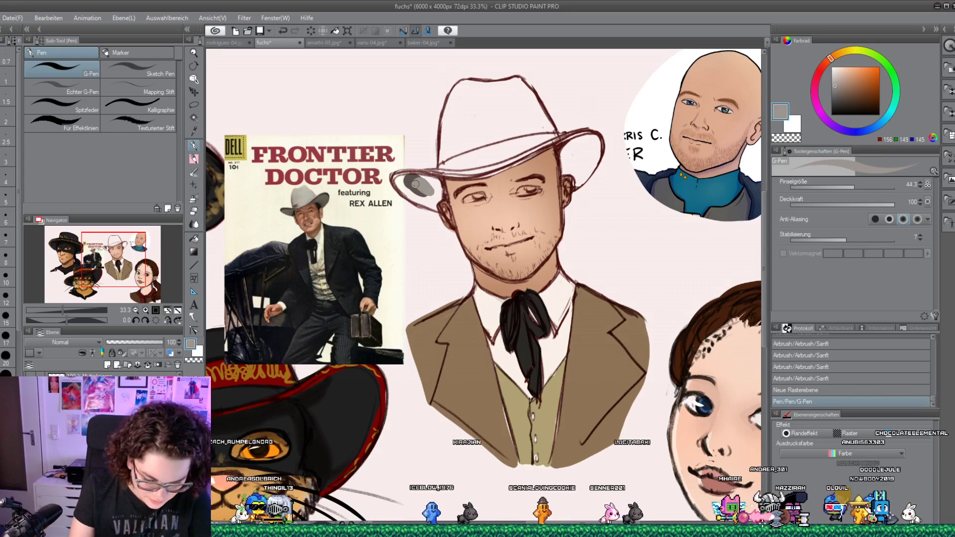
left_click(840, 84)
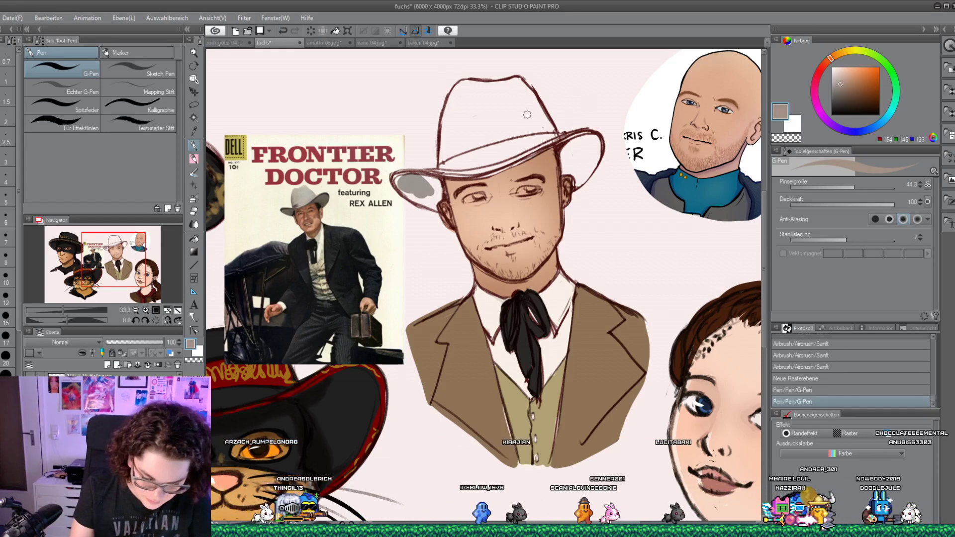
Fill the whole brim, band and crown of the cowboy hat with the grey-brown, and erase paint outside the outline
mouse_move(420, 181)
left_mouse_down()
mouse_move(434, 205)
mouse_move(440, 186)
mouse_move(429, 196)
mouse_move(430, 176)
mouse_move(401, 177)
mouse_move(458, 175)
mouse_move(442, 173)
mouse_move(514, 156)
mouse_move(495, 163)
left_mouse_up()
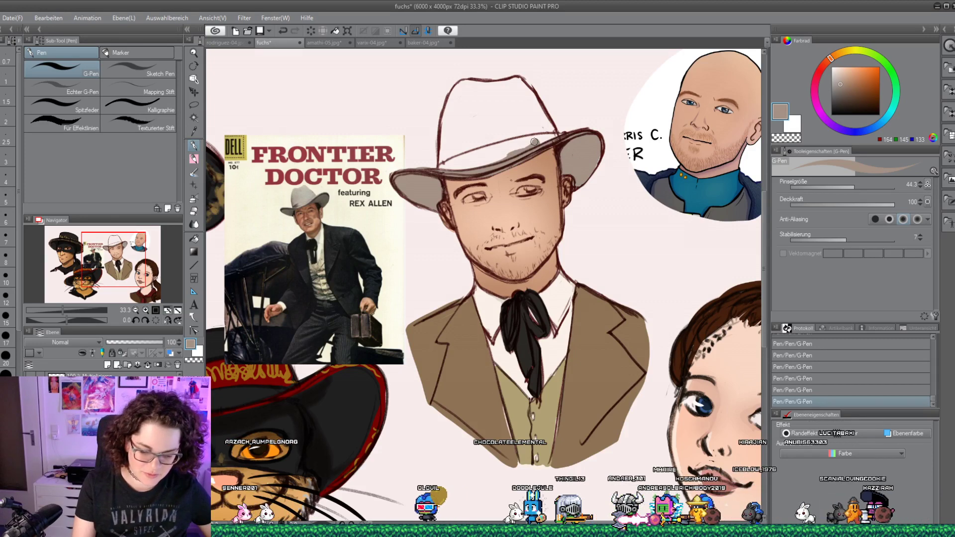
left_click_drag(496, 151, 534, 149)
mouse_move(445, 109)
left_mouse_down()
mouse_move(443, 147)
mouse_move(472, 105)
mouse_move(494, 98)
left_mouse_up()
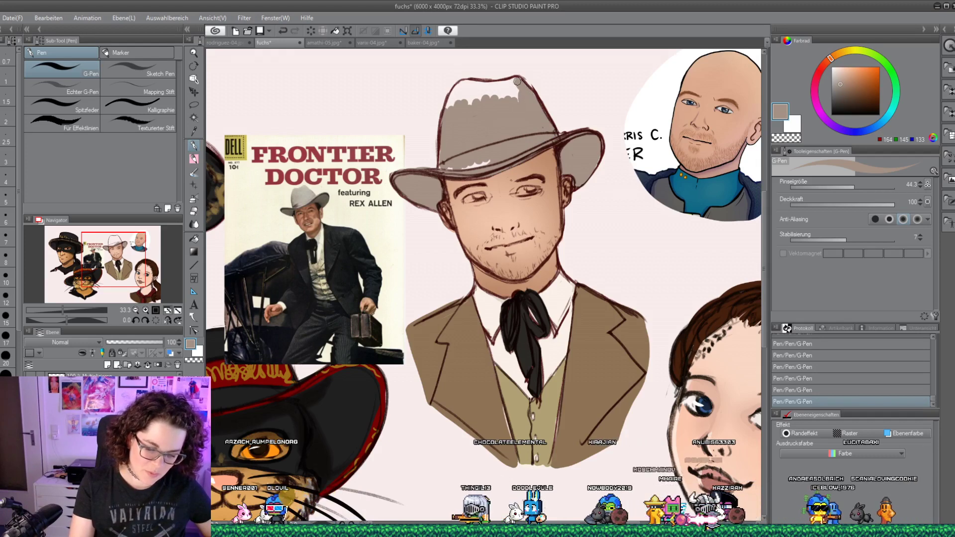
mouse_move(517, 81)
left_mouse_down()
mouse_move(447, 110)
mouse_move(450, 101)
mouse_move(465, 85)
mouse_move(478, 87)
mouse_move(465, 83)
mouse_move(515, 93)
mouse_move(463, 165)
left_mouse_up()
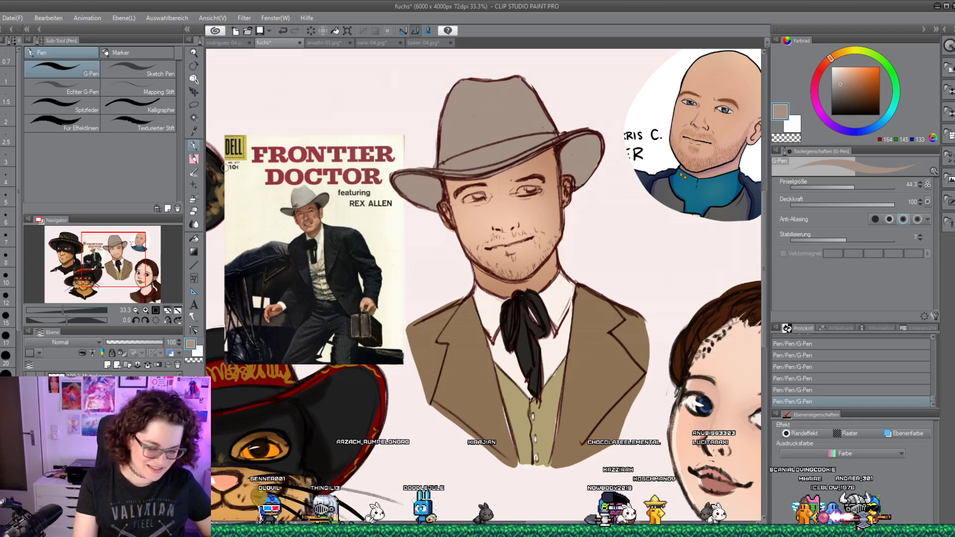
key("e")
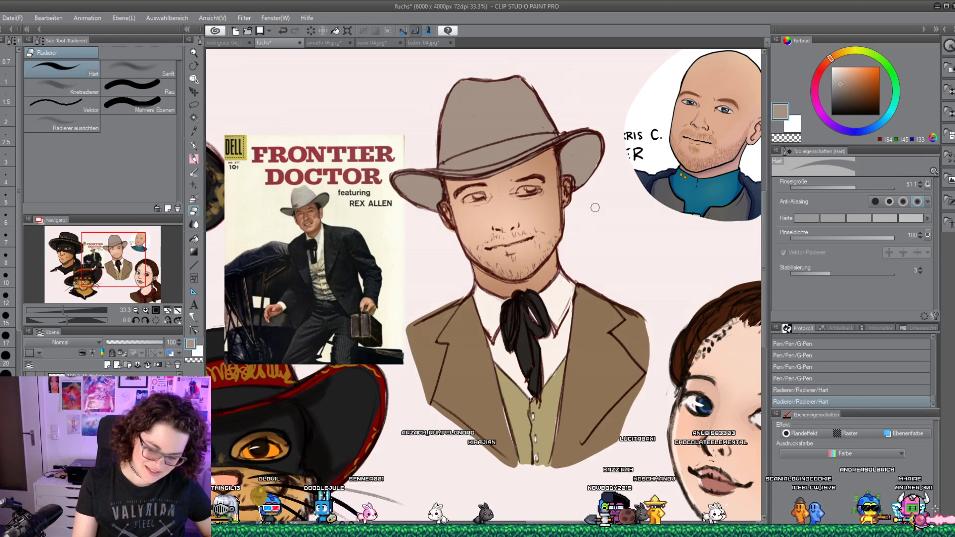
Paint the cowboy's eye whites off-white and the irises blue with the G-Pen, and add small near-white highlights on a new layer
left_click(195, 146)
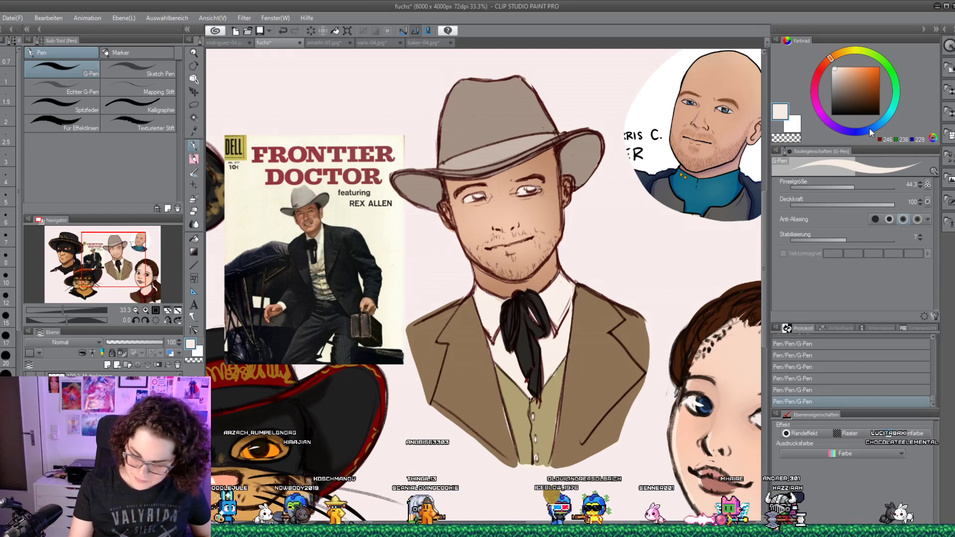
left_click(871, 130)
left_click(869, 89)
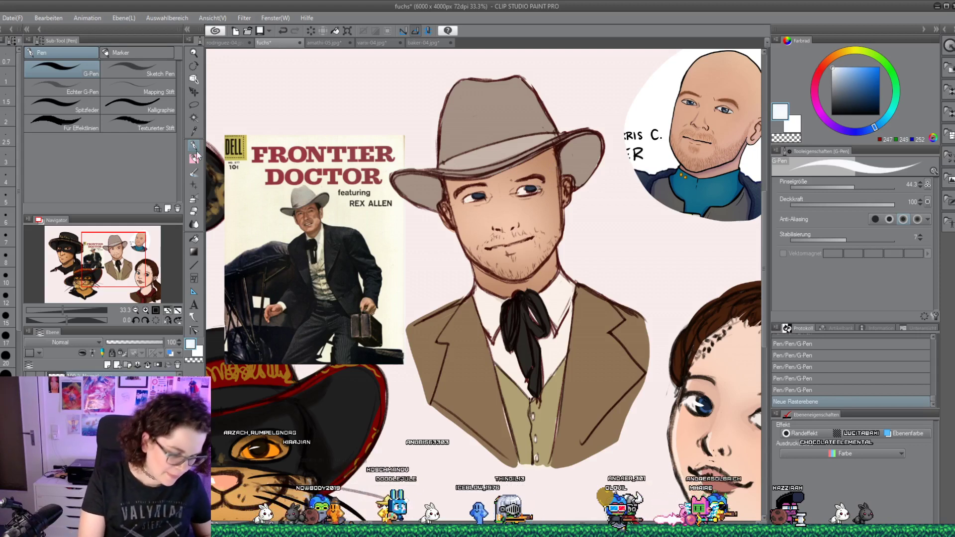
left_click(496, 193)
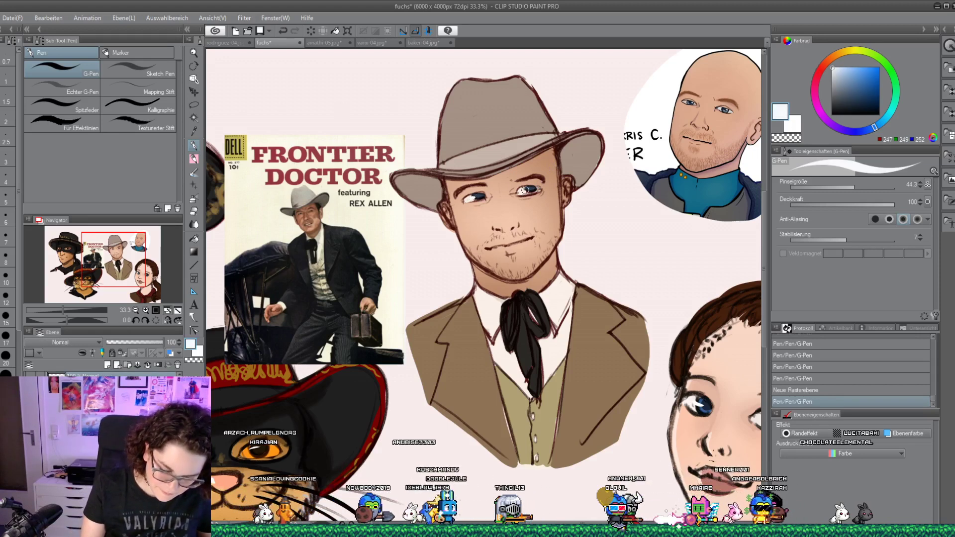
left_click_drag(519, 188, 536, 186)
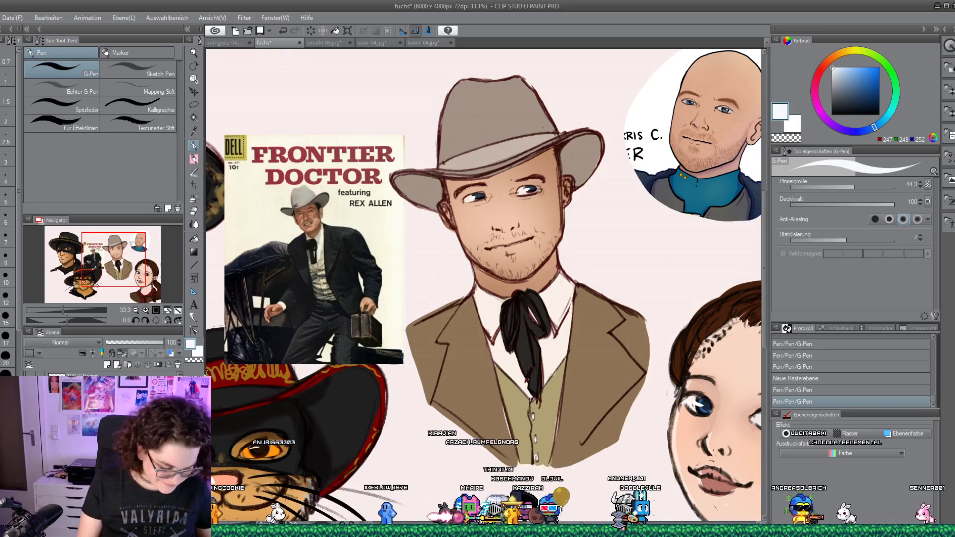
Add a raster layer in Multiply mode at 43% opacity, and prepare the SU-Cream Pencil with dark red RGB 75, 30, 30
left_click(111, 379)
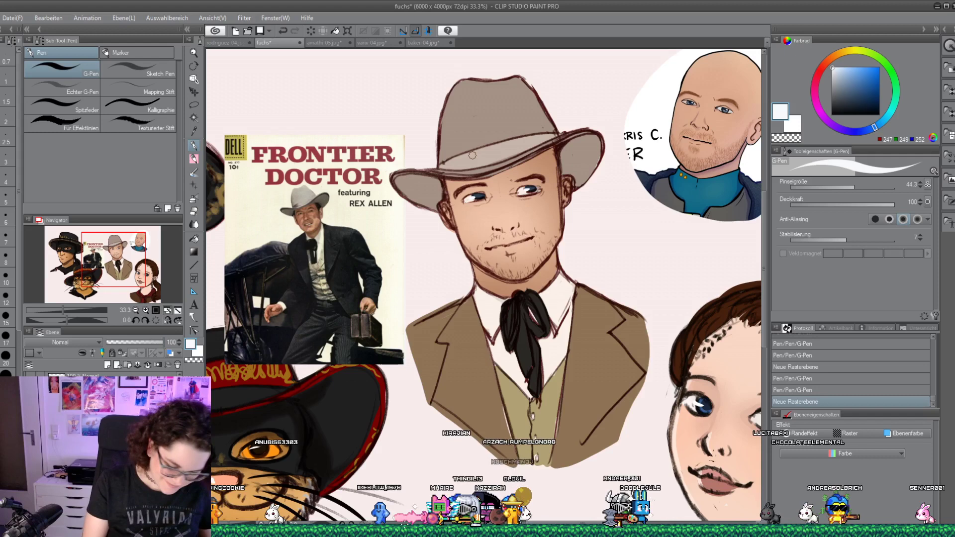
left_click(820, 70)
left_click(861, 100)
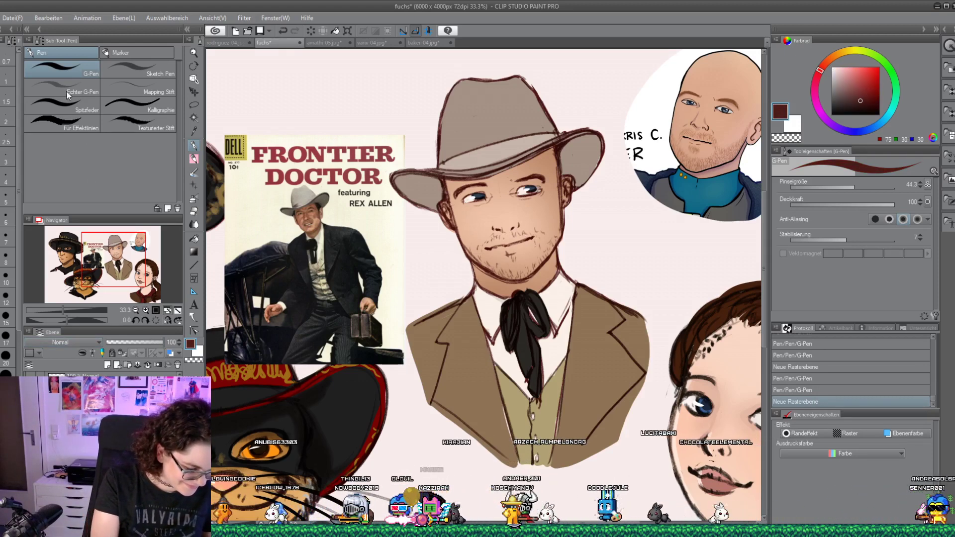
key("ctrl+m")
left_click_drag(162, 342, 131, 343)
left_click(193, 158)
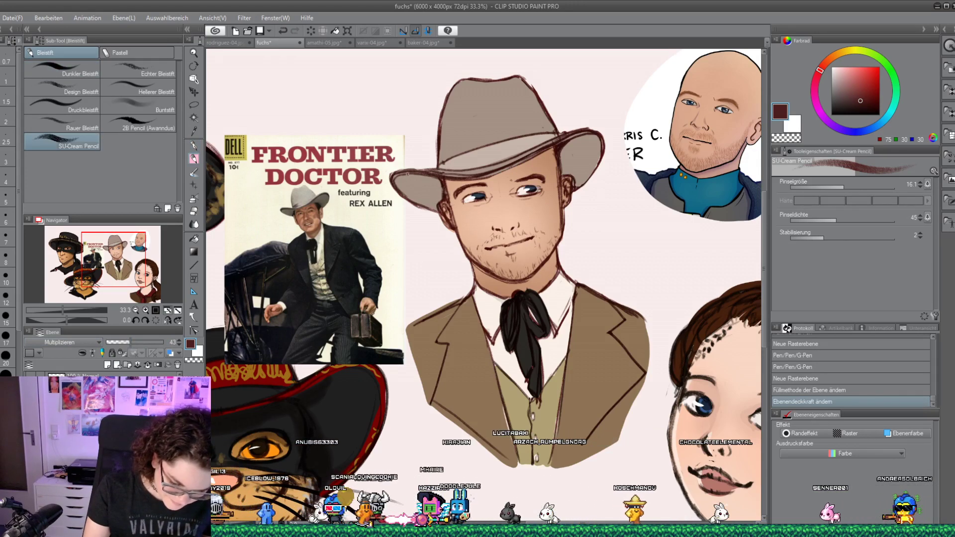
Shade the undersides of both hat brim sides and the area by the hat band with the dark red SU-Cream Pencil
mouse_move(395, 185)
left_mouse_down()
mouse_move(429, 178)
mouse_move(427, 200)
mouse_move(438, 197)
left_mouse_up()
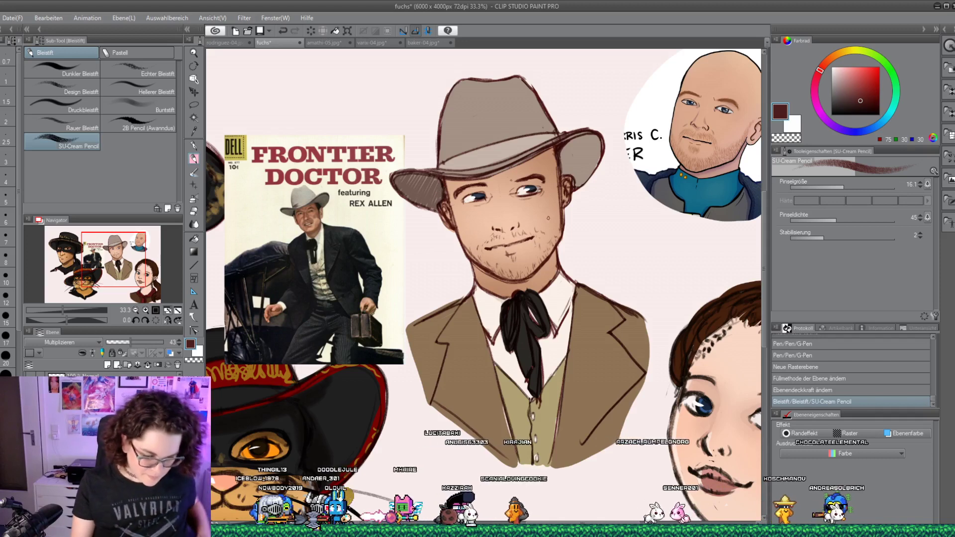
mouse_move(545, 174)
left_mouse_down()
mouse_move(566, 148)
mouse_move(568, 173)
mouse_move(592, 141)
mouse_move(580, 140)
mouse_move(594, 137)
mouse_move(571, 182)
mouse_move(581, 149)
left_mouse_up()
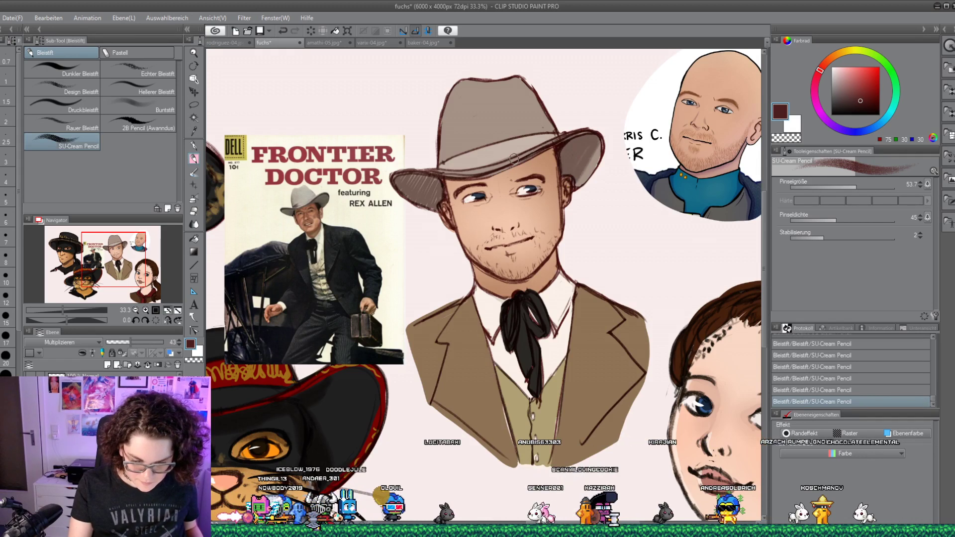
left_click_drag(445, 149, 442, 157)
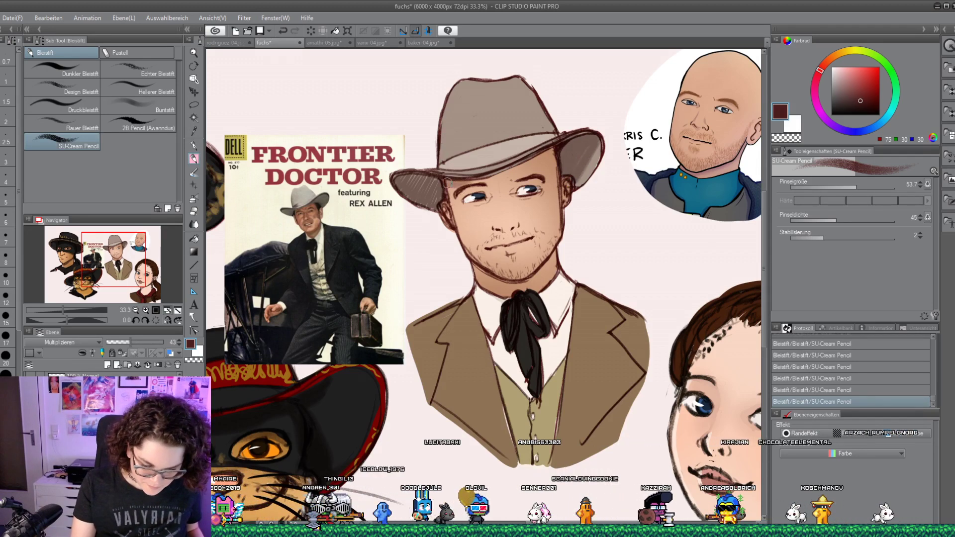
Shade the cowboy's face beneath the brim, around the nose and on the neck at pencil size 53.7, and blend the shadows smooth
left_click_drag(447, 183, 548, 154)
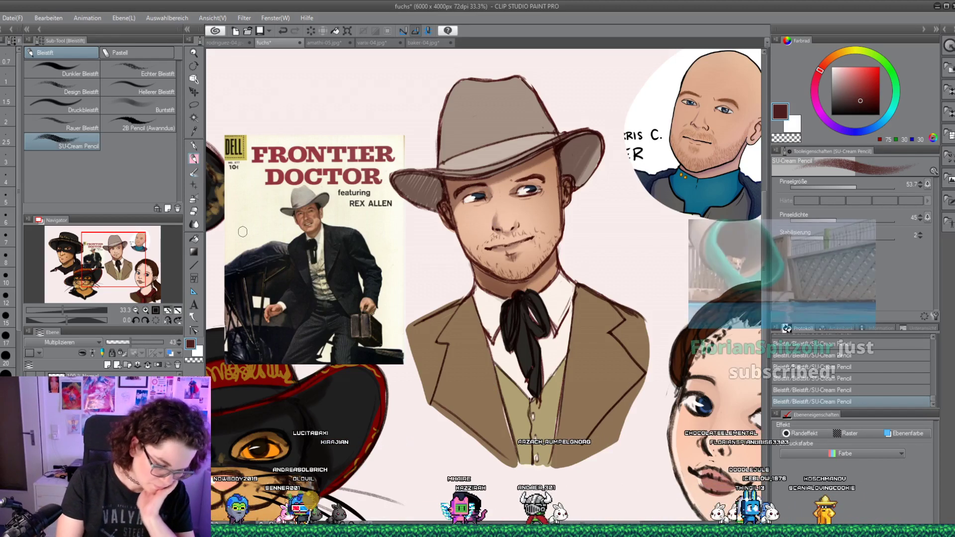
key("j")
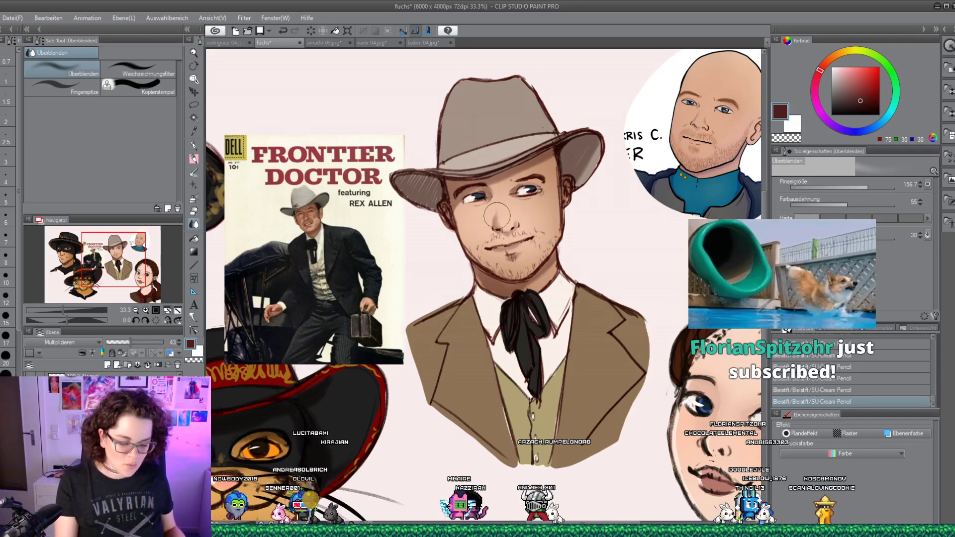
mouse_move(504, 205)
left_mouse_down()
mouse_move(487, 259)
mouse_move(500, 284)
left_mouse_up()
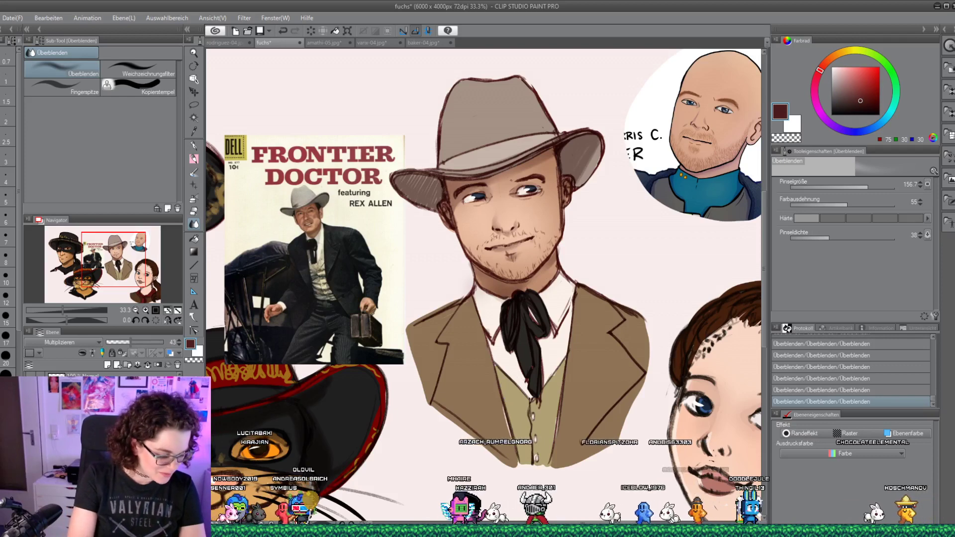
Add a raster layer and paint soft cream highlights in RGB 255, 230, 192 on the nose with SU-Cream Pencil, Blend and Transparent Watercolor
key("ctrl+shift+n")
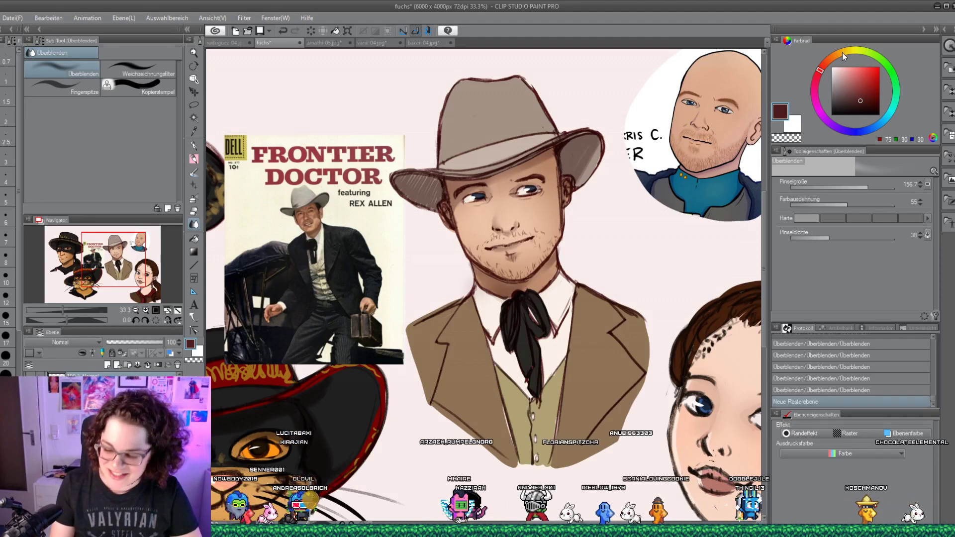
left_click(844, 56)
left_click(844, 67)
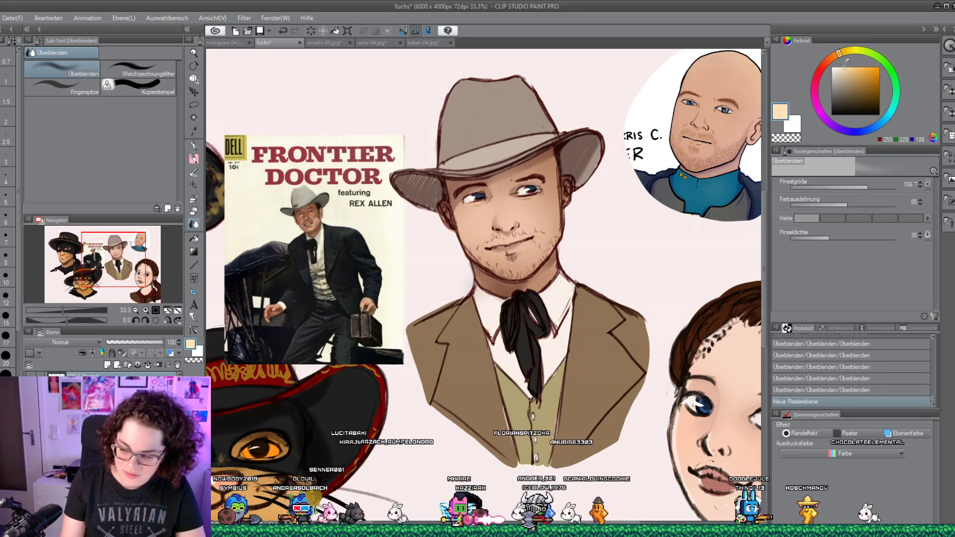
key("p")
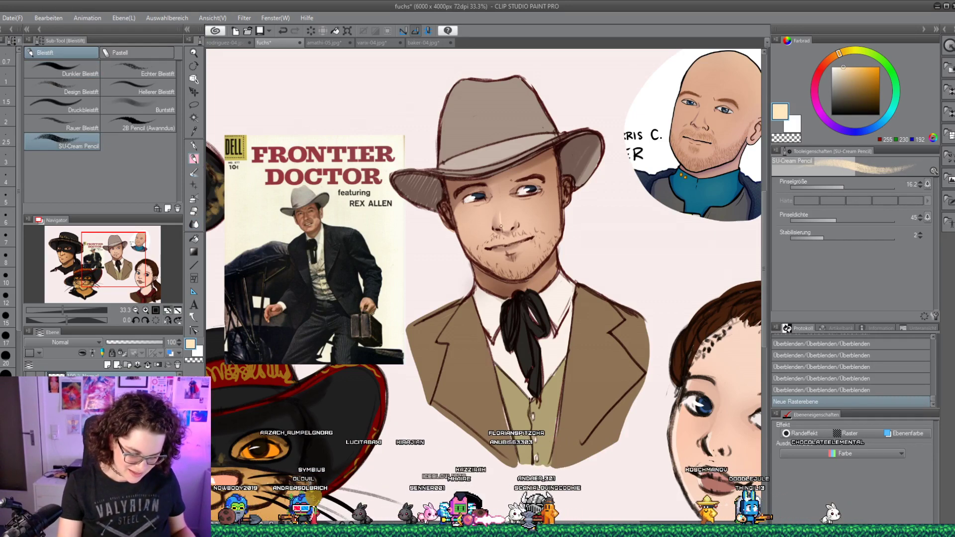
key("j")
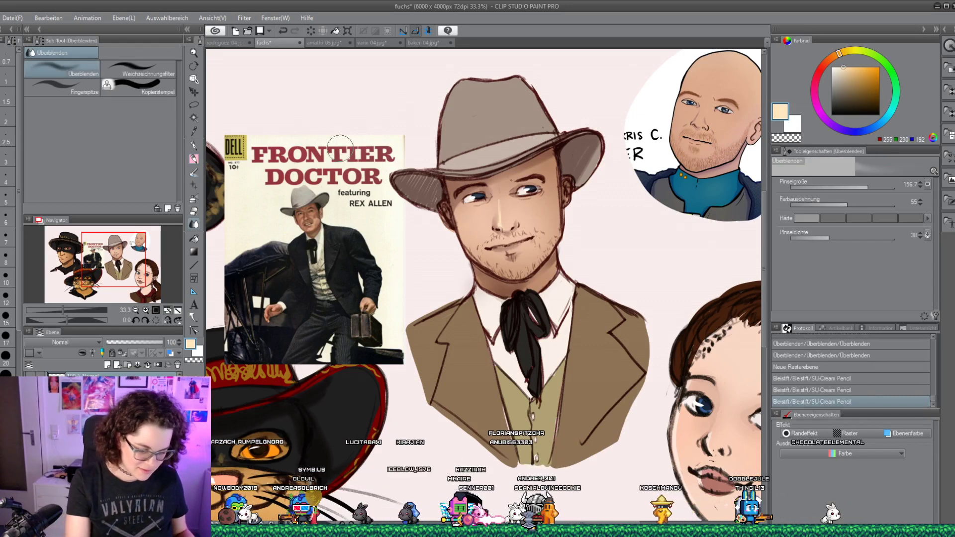
left_click_drag(505, 222, 509, 229)
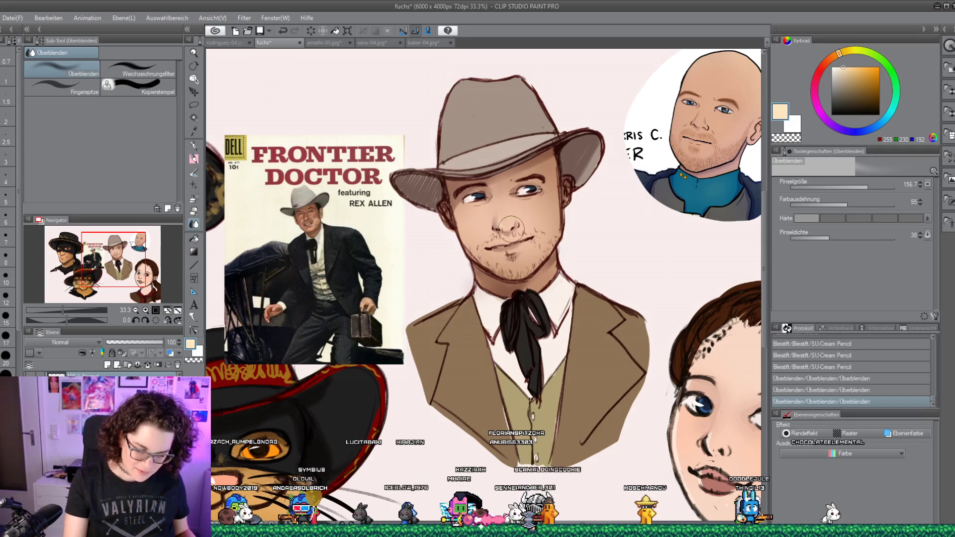
key("e")
left_click(194, 173)
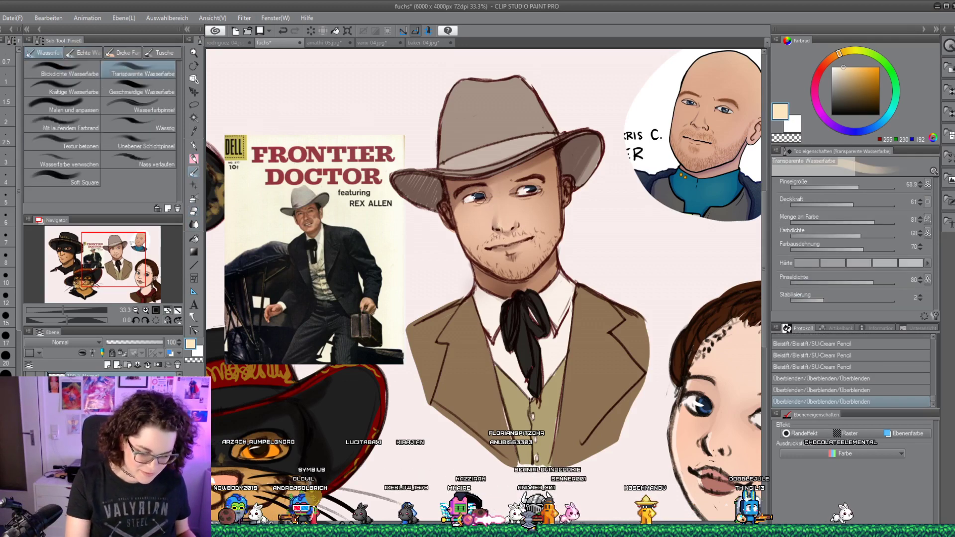
Pencil cream highlights on the face, hat crown and coat with the SU-Cream Pencil, setting the layer to Screen mode at 40% opacity
left_click(194, 160)
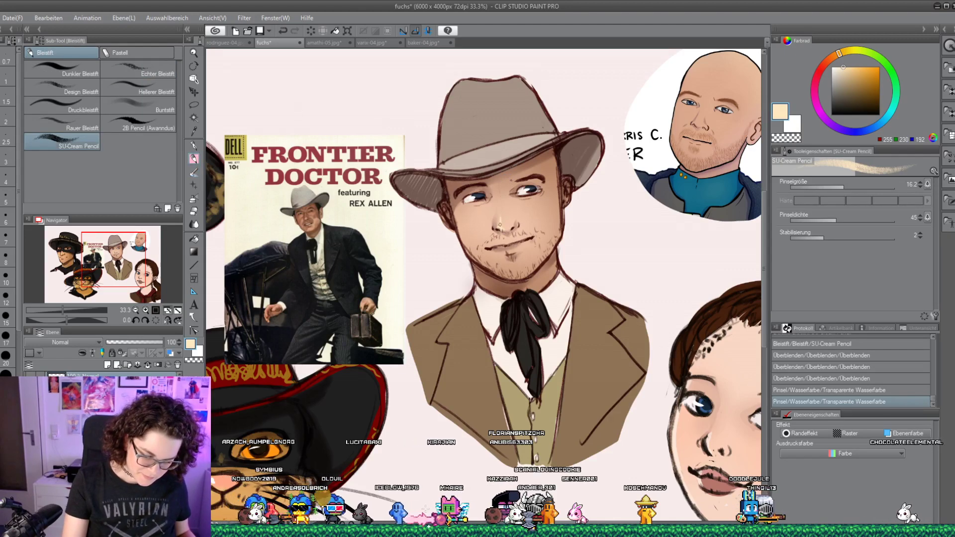
left_click_drag(495, 218, 498, 234)
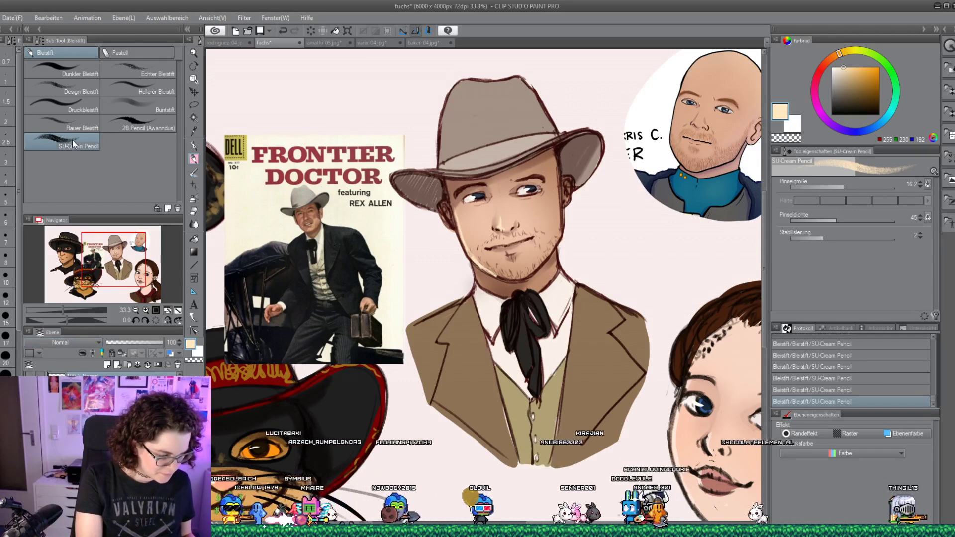
left_click_drag(148, 340, 130, 341)
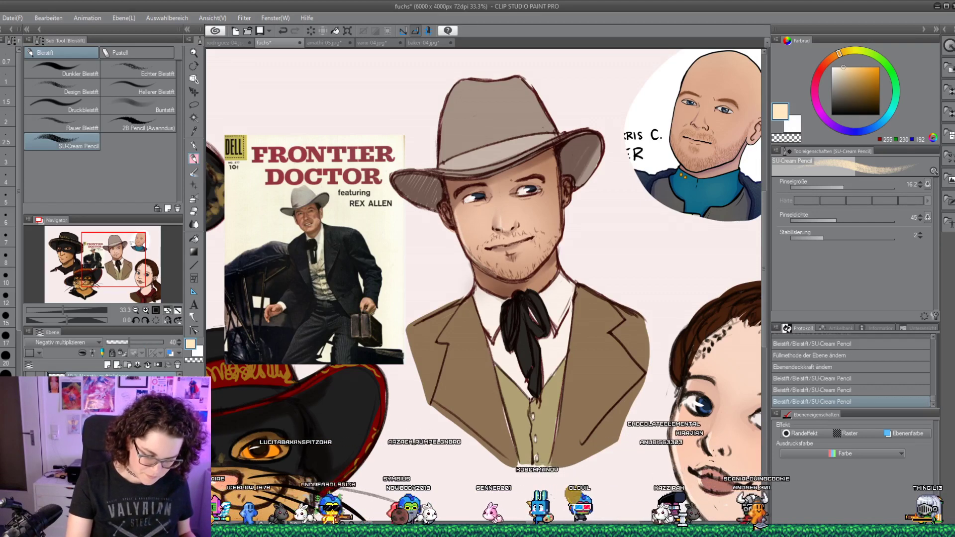
mouse_move(443, 163)
left_mouse_down()
mouse_move(497, 142)
mouse_move(446, 111)
left_mouse_up()
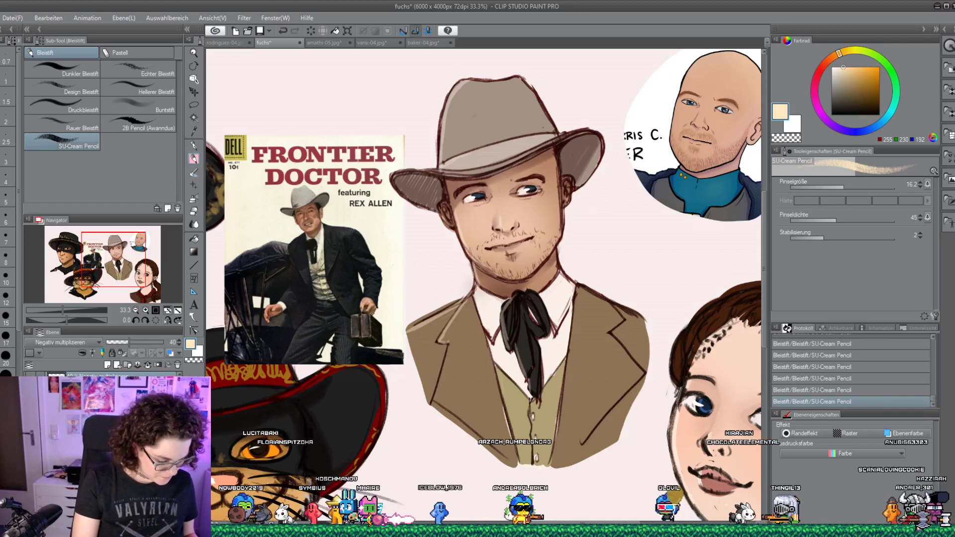
Switch to the Normal-mode layer and erase the excess paint along the coat's shoulder with the hard eraser
key("alt+]")
key("e")
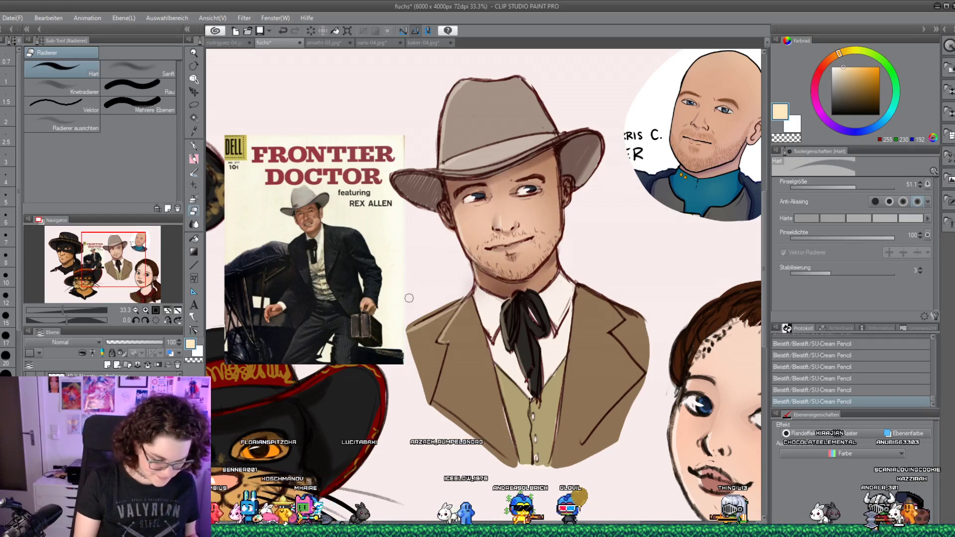
left_click_drag(422, 315, 465, 294)
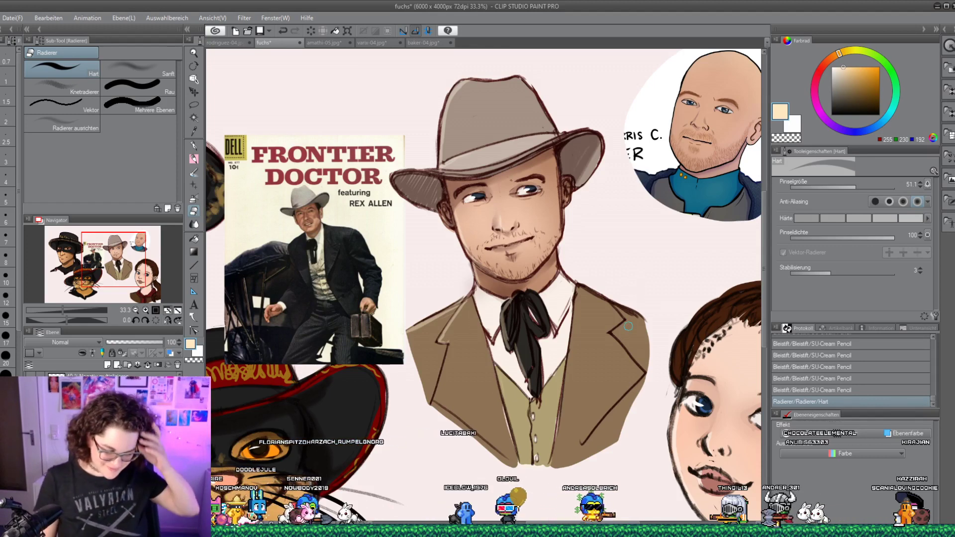
Shade the coat, vest and shirt on the Multiply layer with the SU-Cream Pencil, settling on dark brown RGB 78, 40, 33, and erase the excess
key("p")
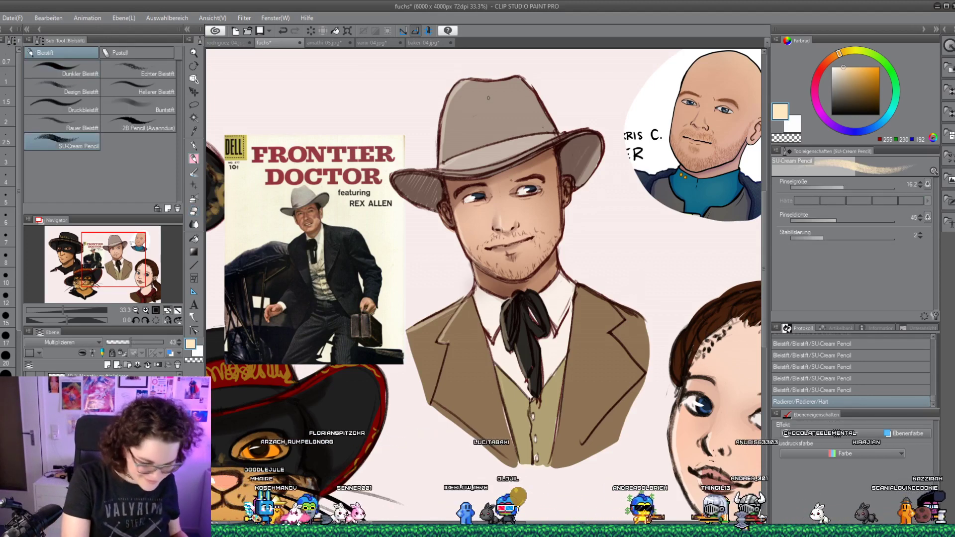
left_click(863, 94)
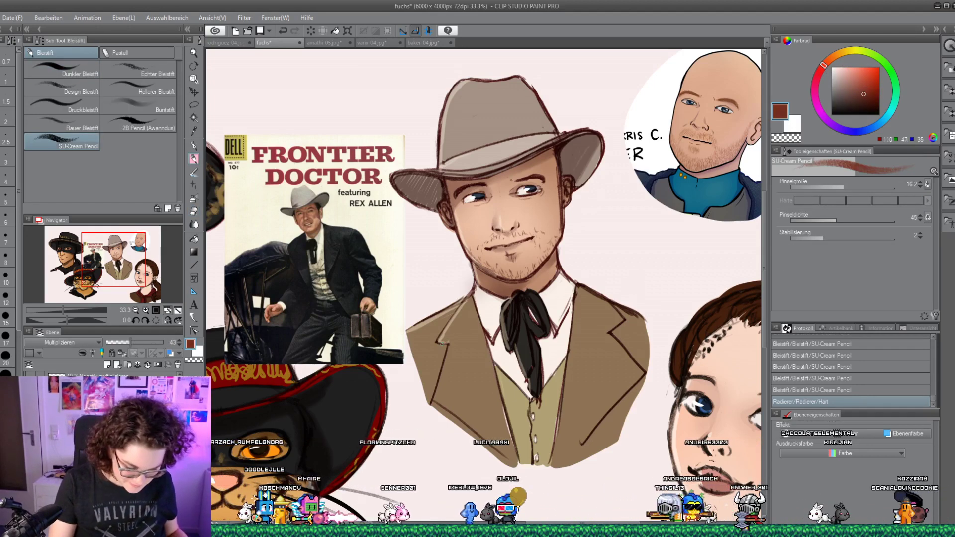
mouse_move(466, 301)
left_mouse_down()
mouse_move(443, 343)
mouse_move(432, 398)
mouse_move(499, 383)
left_mouse_up()
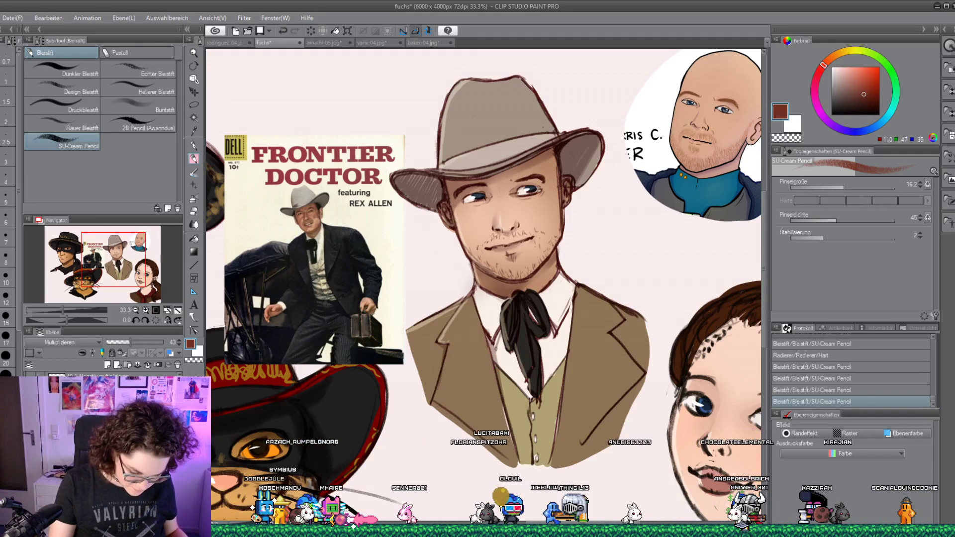
left_click(854, 100)
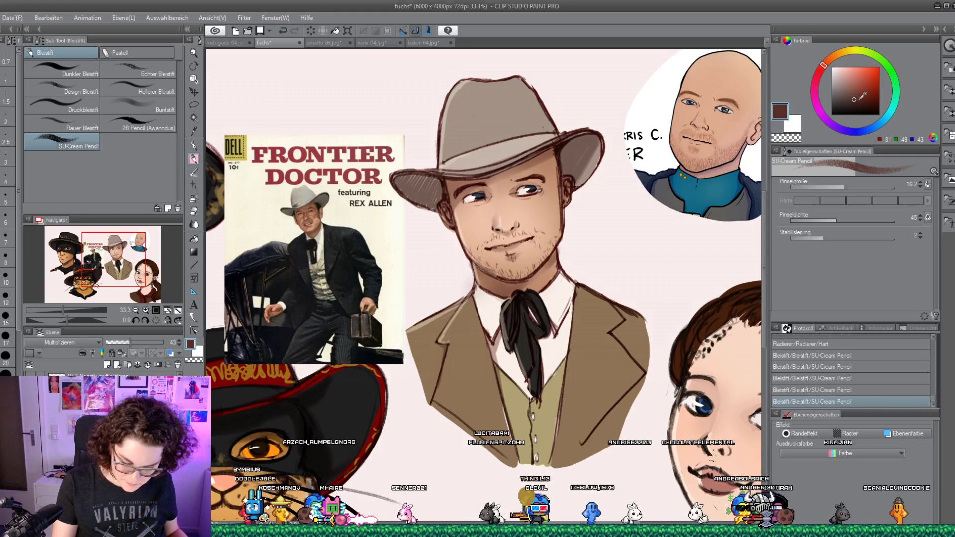
left_click(858, 100)
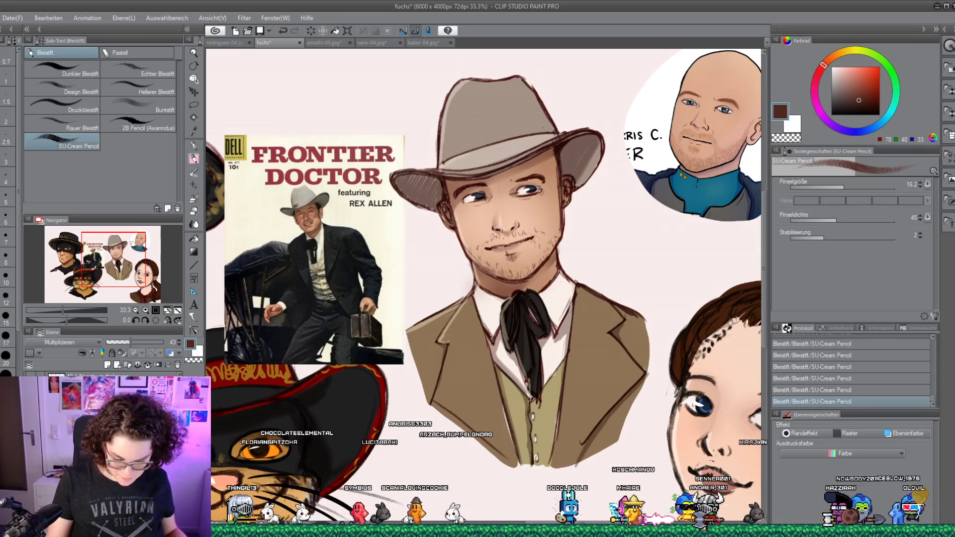
key("e")
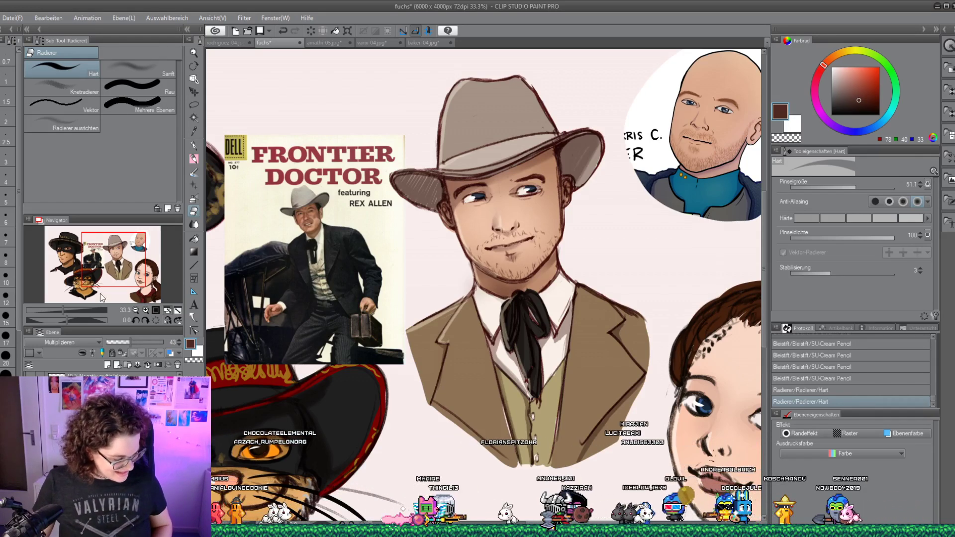
Hide the Frontier Doctor comic cover and the bald man's portrait so only the four drawn characters show on the canvas
left_click(136, 310)
left_click_drag(133, 266, 131, 269)
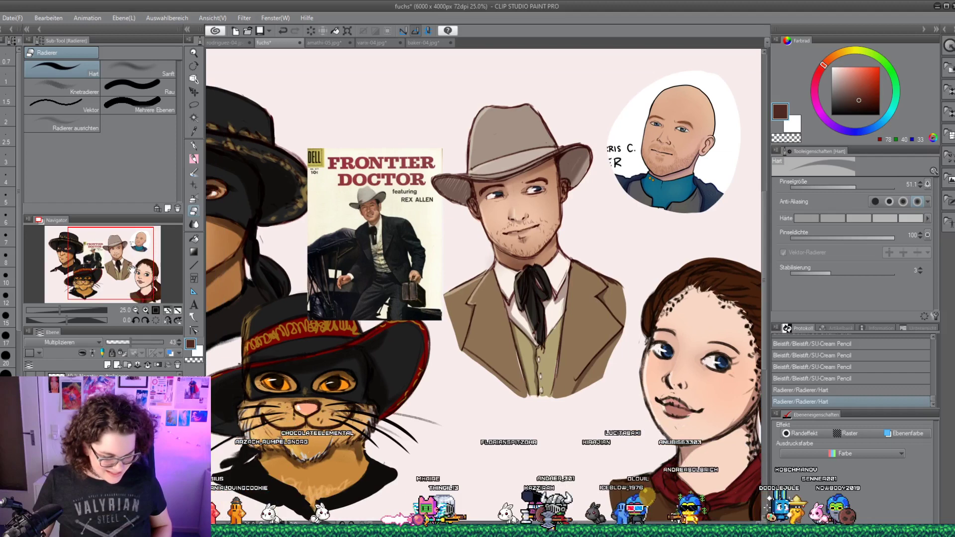
left_click(135, 309)
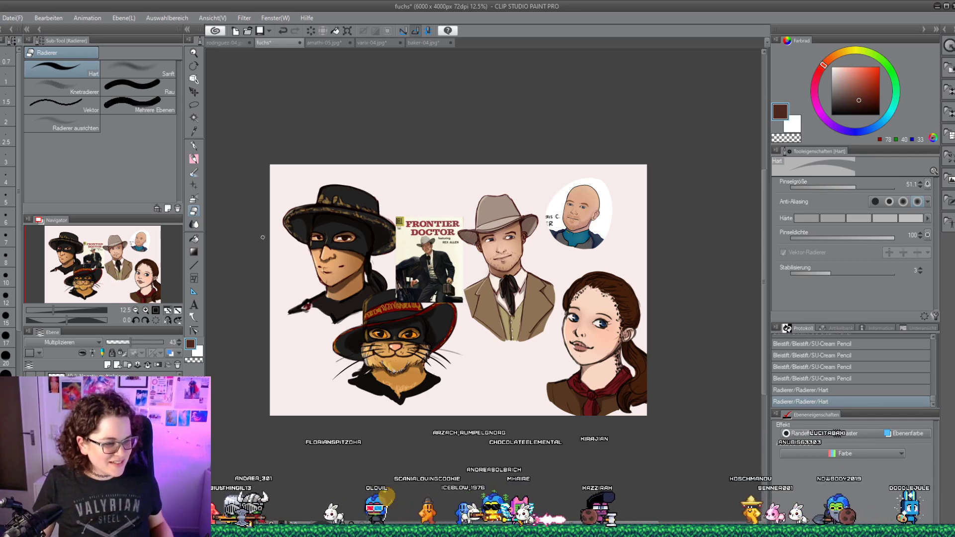
left_click(193, 92)
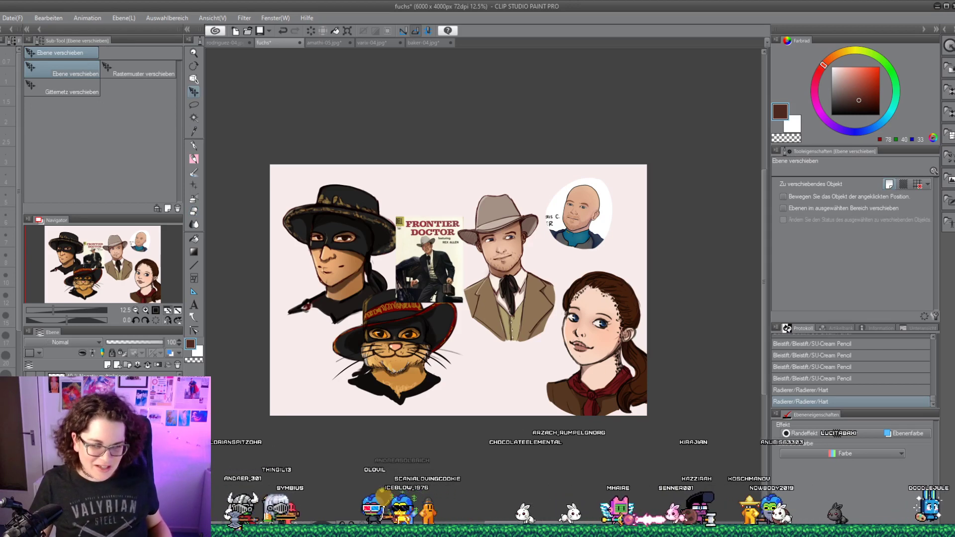
key("alt+bracketright")
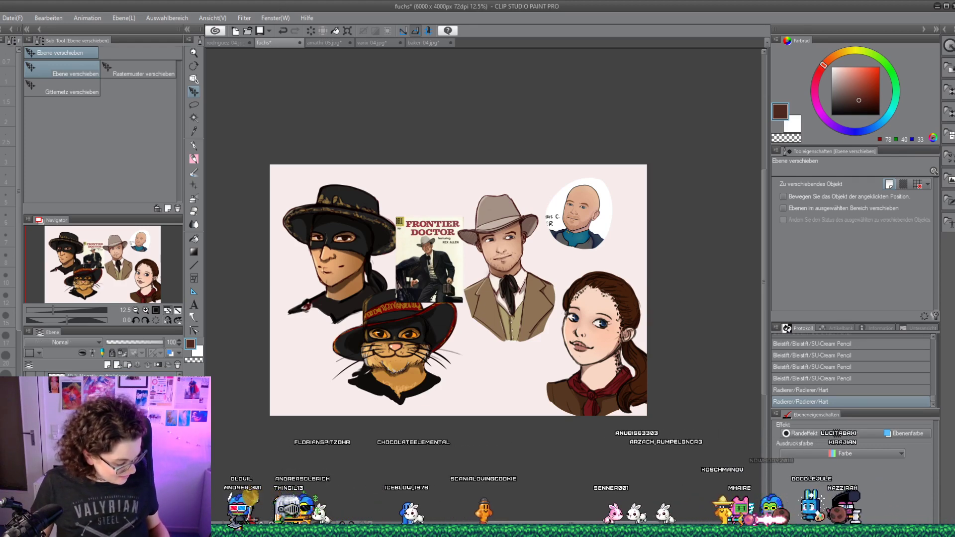
left_click(30, 427)
left_click(30, 427)
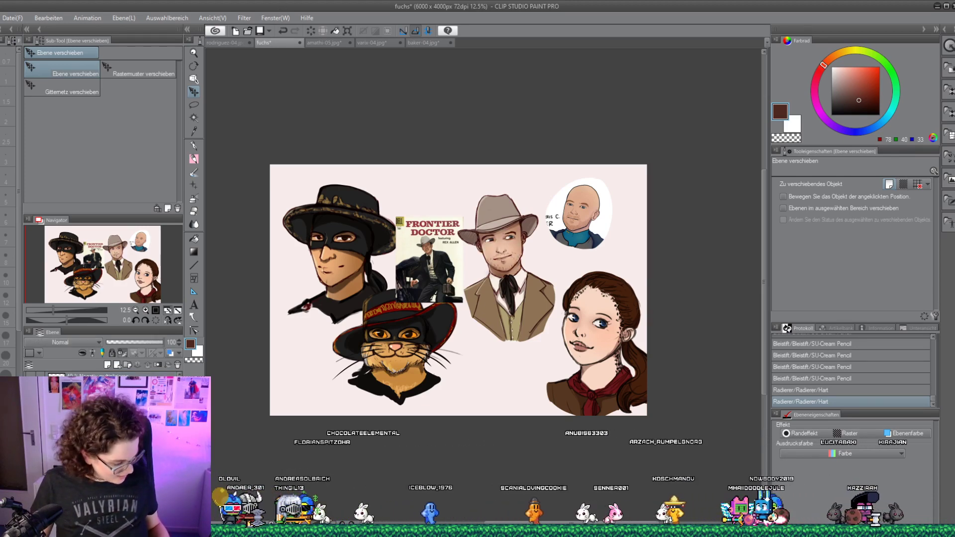
left_click(30, 428)
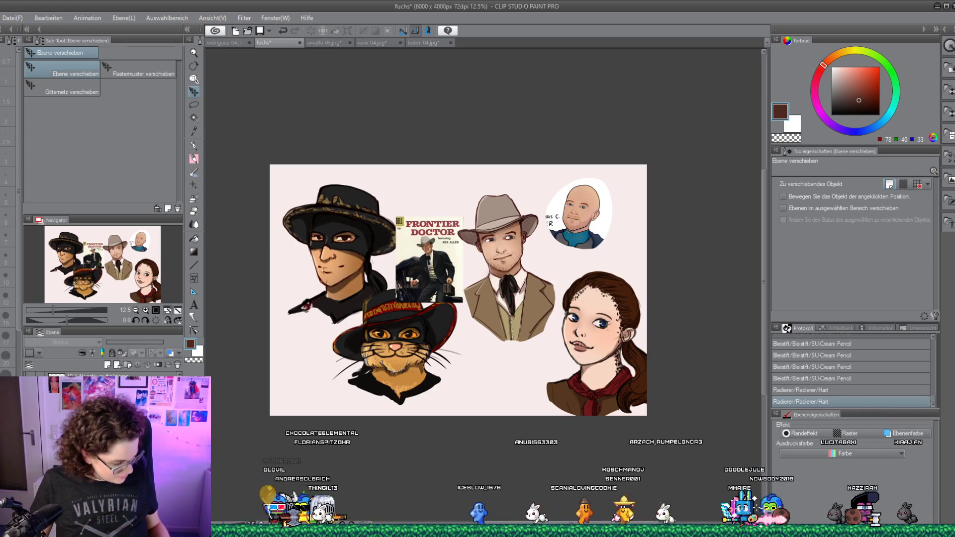
left_click(30, 428)
left_click(29, 428)
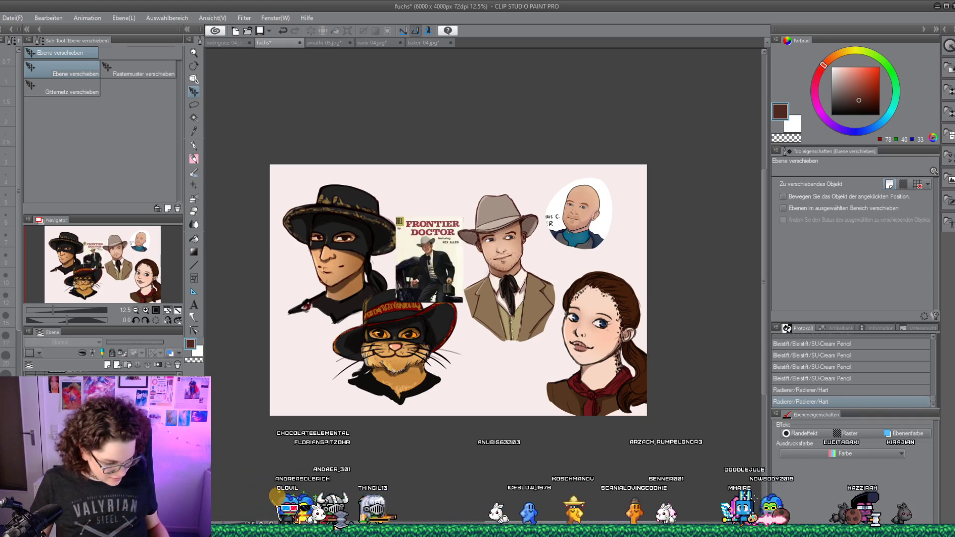
left_click(30, 428)
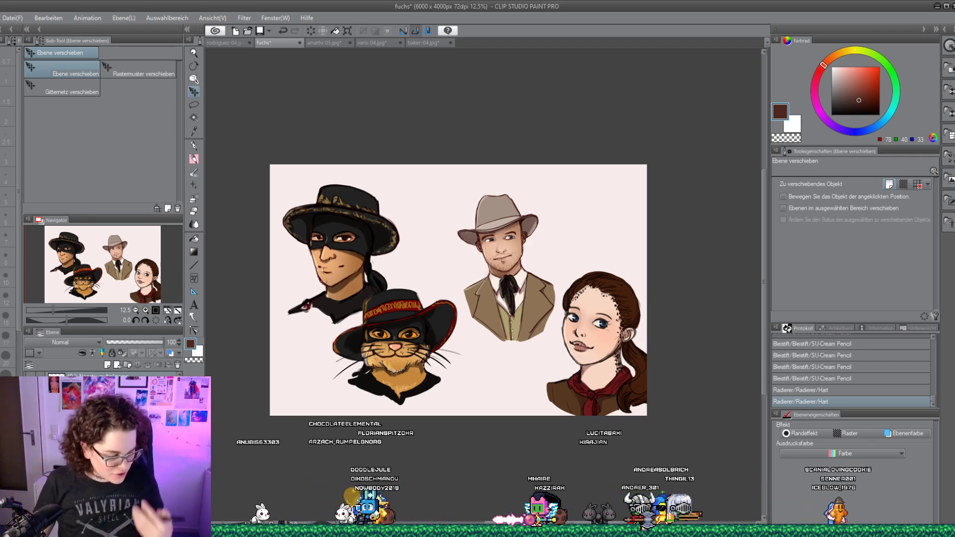
Merge the selected layers, shift the braided woman up and inward, and place the cowboy between the masked cat and the woman
key("shift+alt+e")
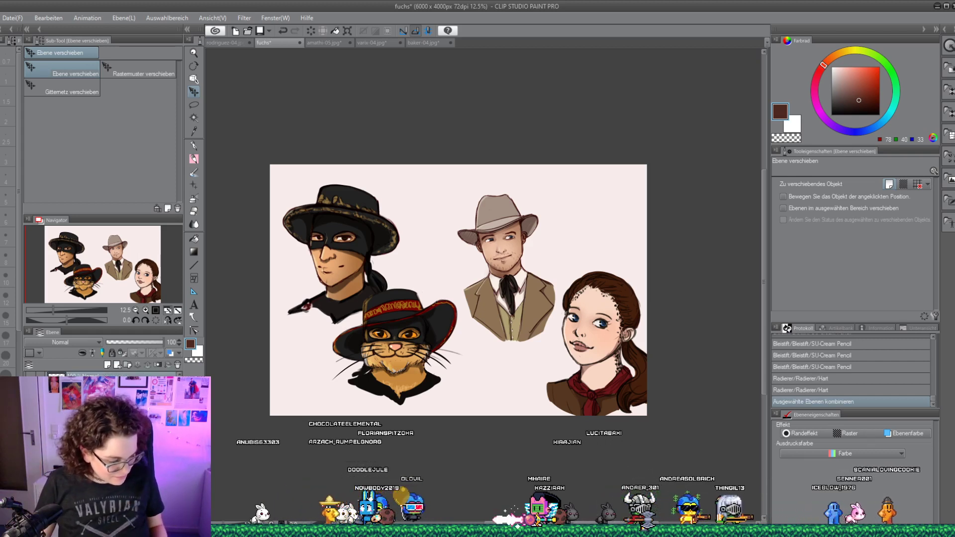
left_click_drag(619, 355, 558, 320)
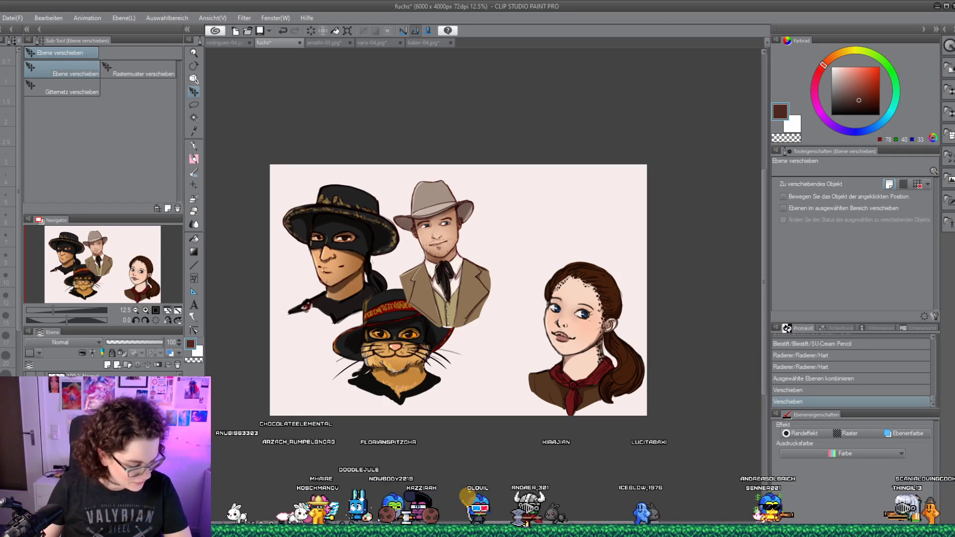
left_click_drag(422, 353, 463, 422)
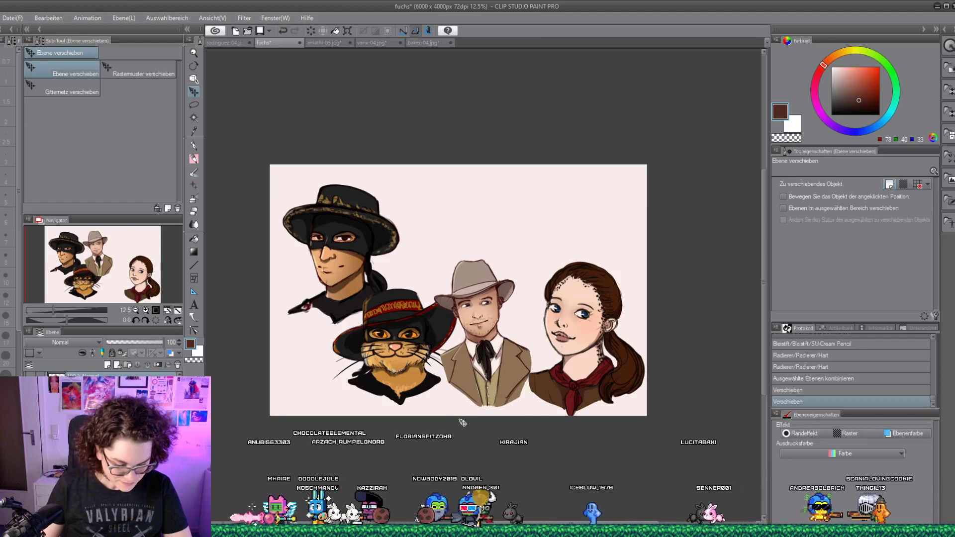
Fine-tune the cowboy's position between the cat and the woman, and move the masked man down and outward beside the cat
left_click_drag(475, 235, 477, 240)
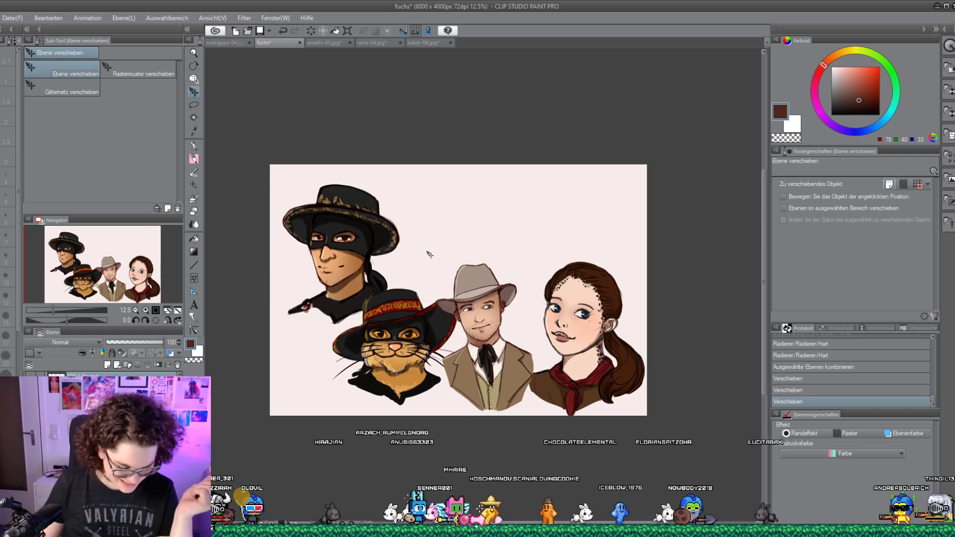
left_click_drag(478, 283, 479, 279)
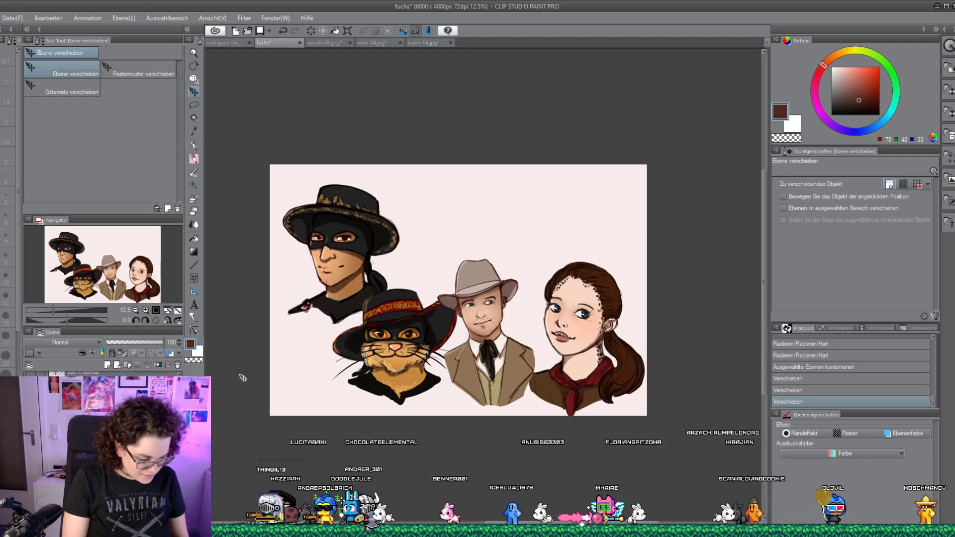
left_click_drag(242, 378, 230, 406)
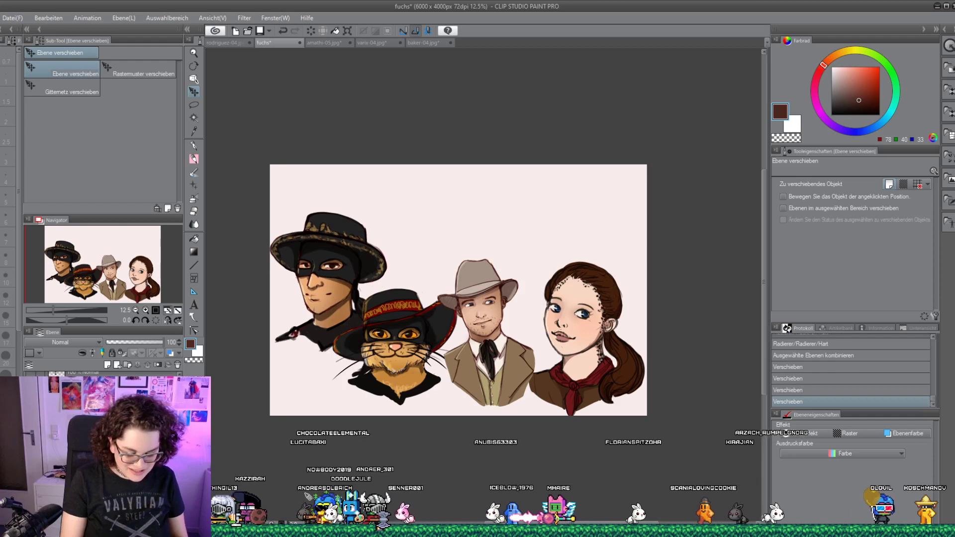
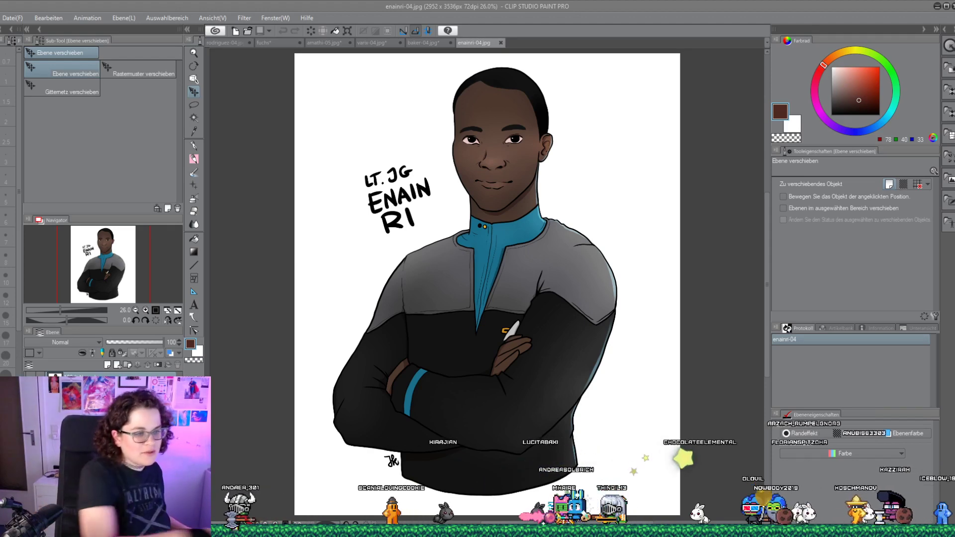
In enainri-04.jpg, erase a patch beside the lettering and lasso the officer's head, collar and upper shoulders
key("e")
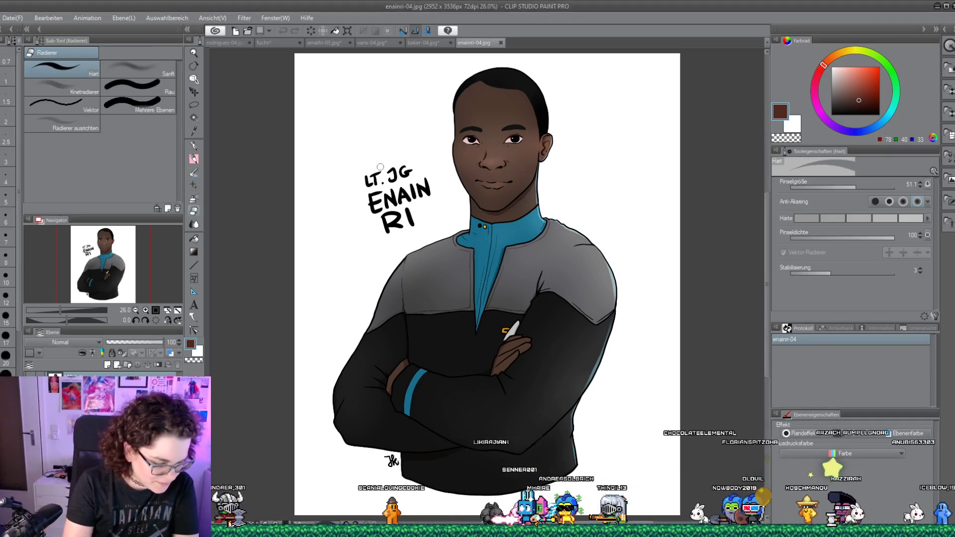
left_click_drag(374, 158, 355, 194)
key("m")
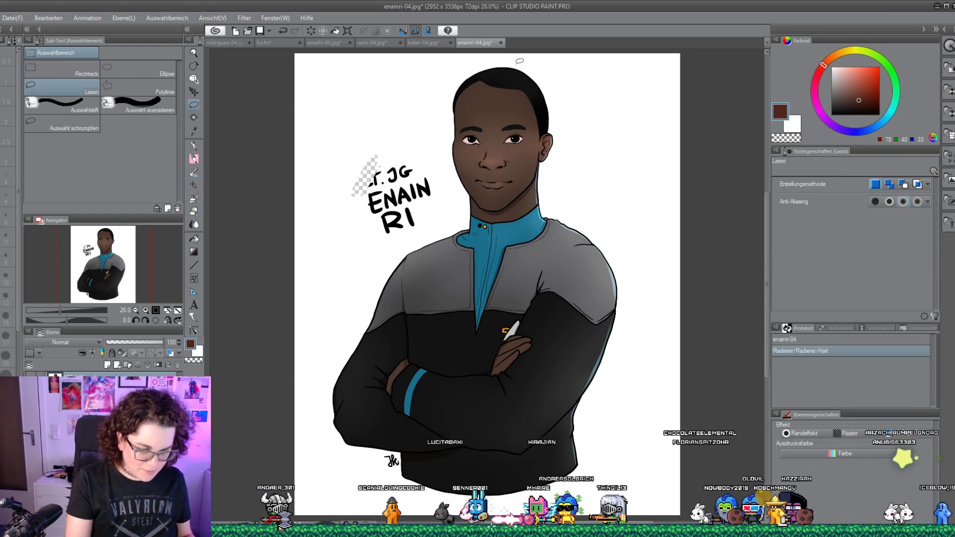
left_click_drag(526, 55, 433, 224)
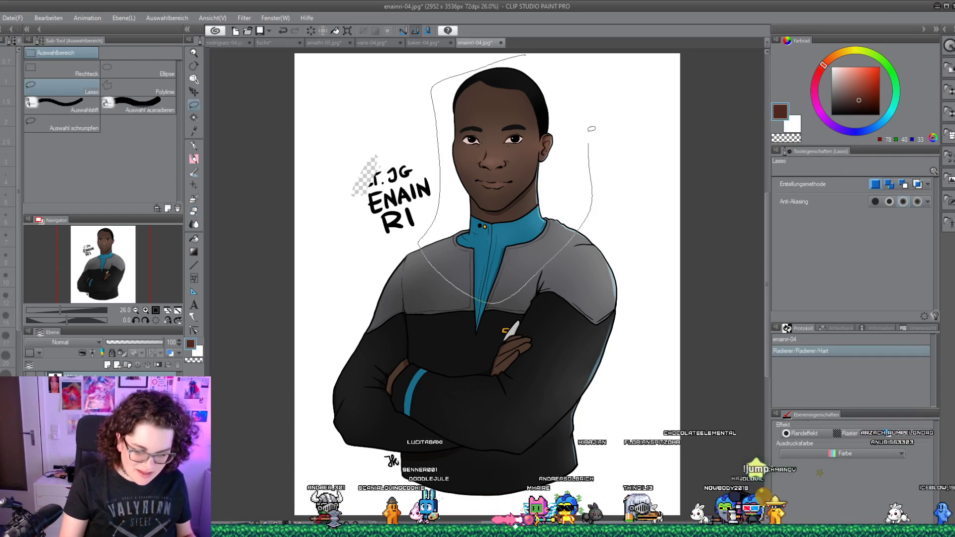
left_click_drag(591, 129, 550, 81)
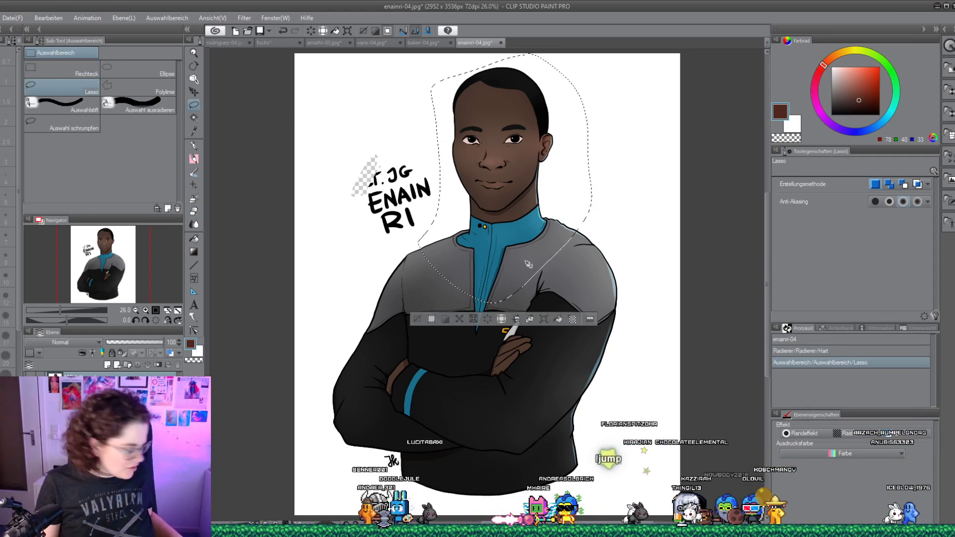
Paste the copied officer's head into the fuchs document, place it above the braided woman, and save the file
left_click(276, 40)
left_click(194, 92)
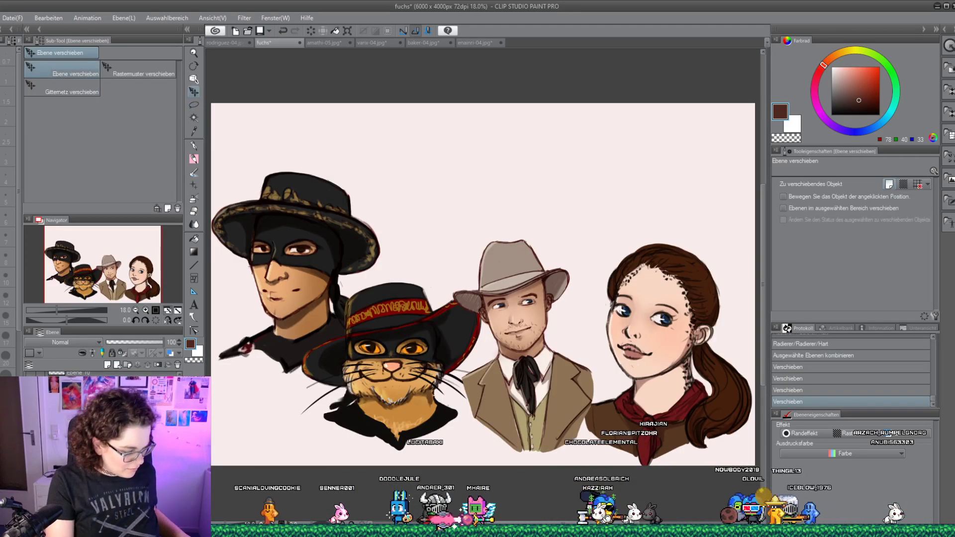
key("ctrl+v")
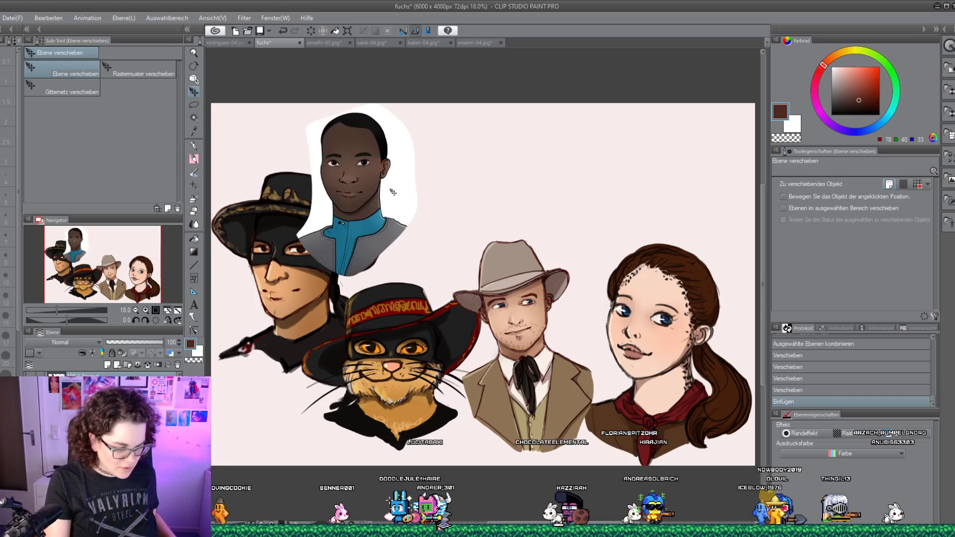
left_click_drag(393, 192, 710, 198)
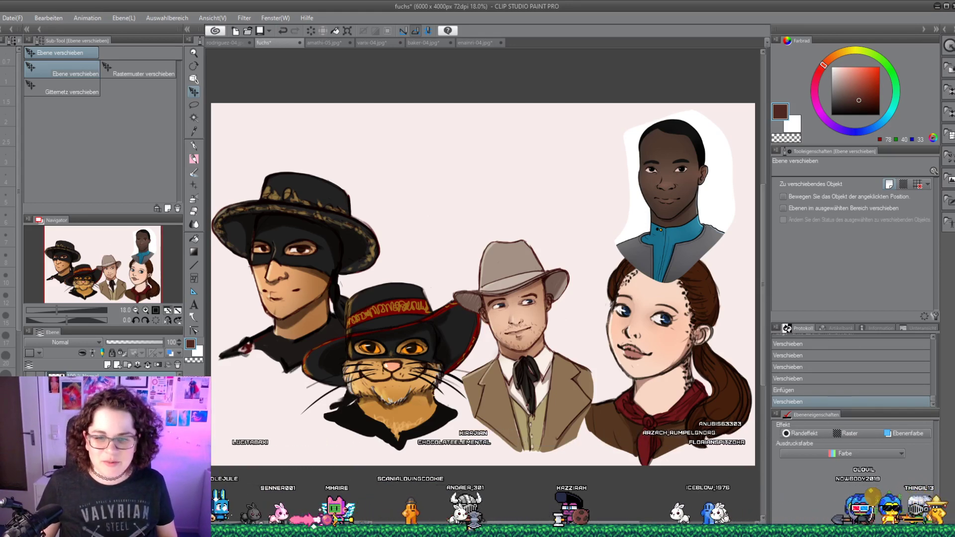
key("ctrl+s")
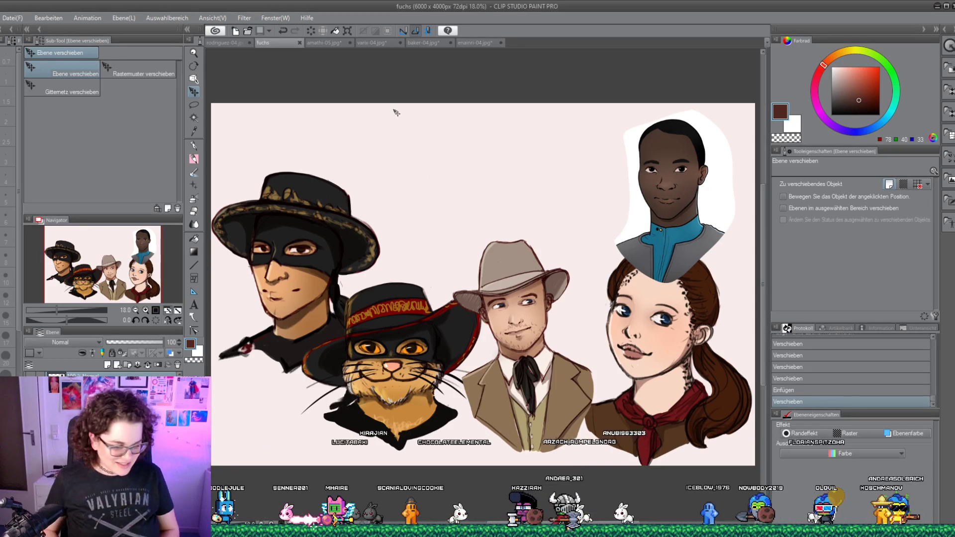
Add a new raster layer and set the SU-Cream Pencil to size 31.7
key("ctrl+shift+n")
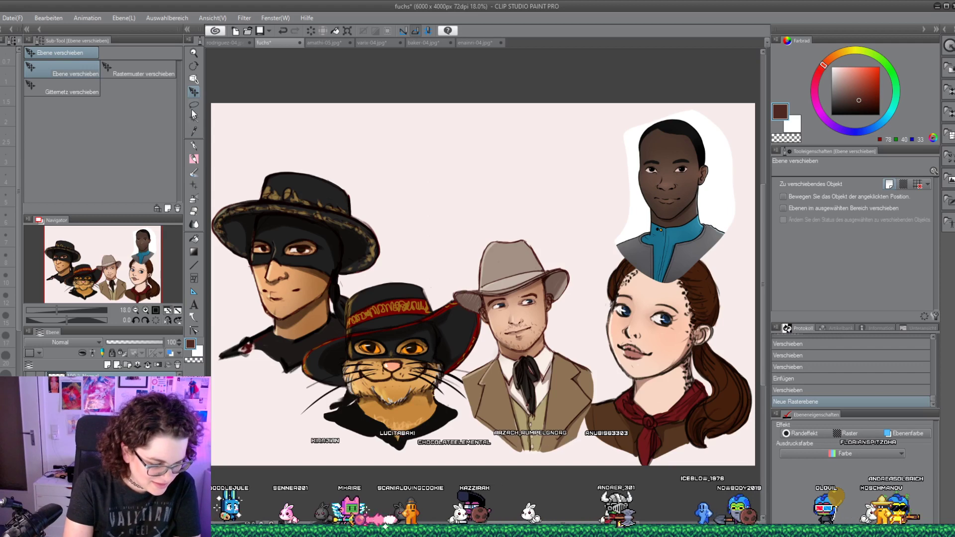
left_click(195, 160)
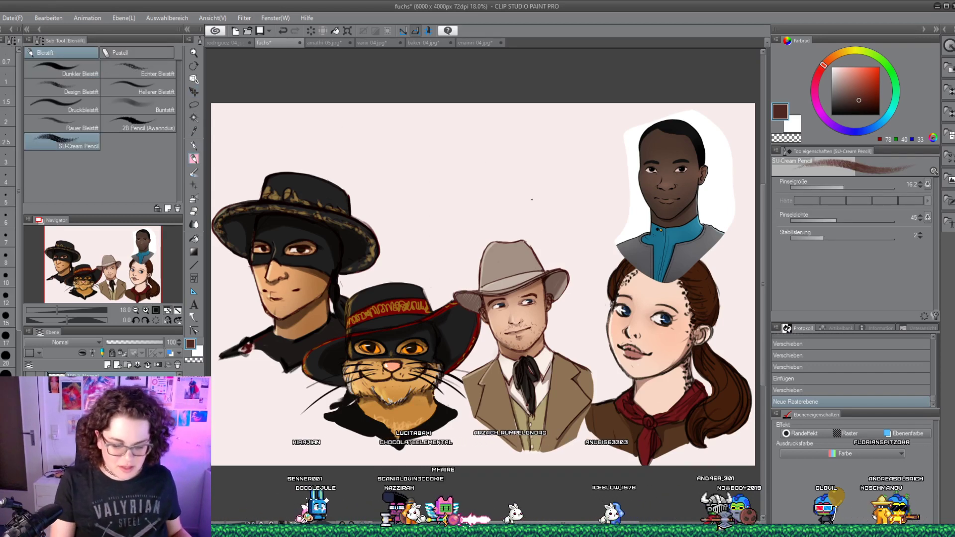
key("bracketright")
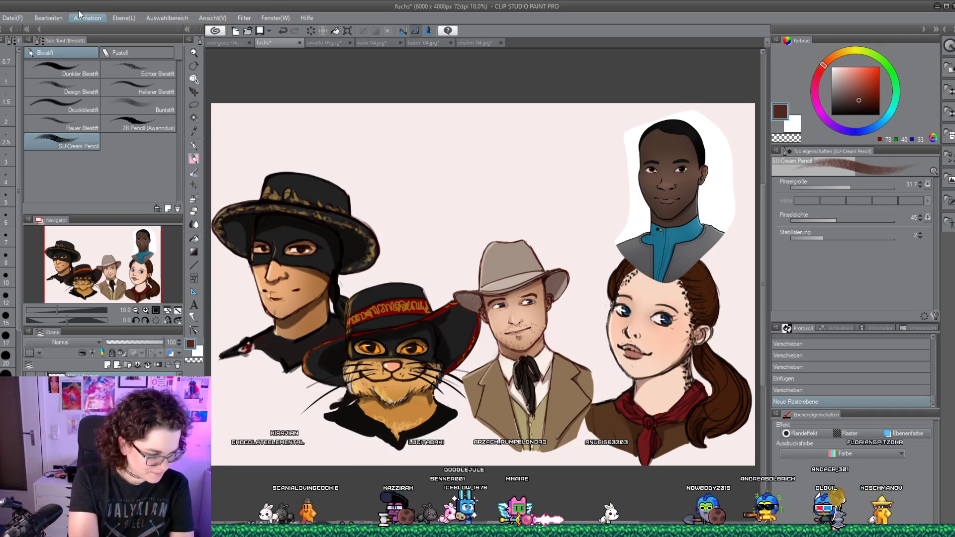
Extend the canvas upward to 6000 x 4926 px, adding space above the portraits
left_click(56, 14)
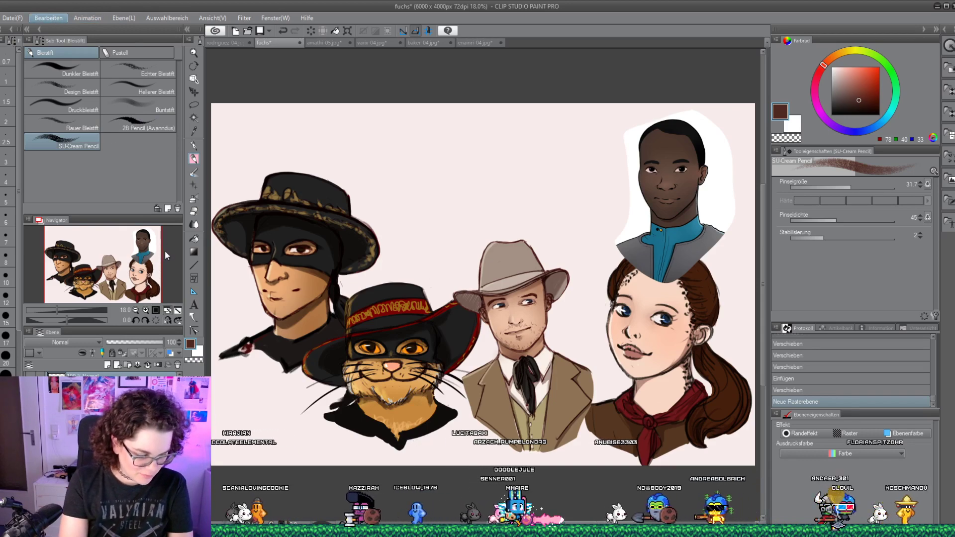
left_click(165, 250)
left_click_drag(483, 103, 483, 20)
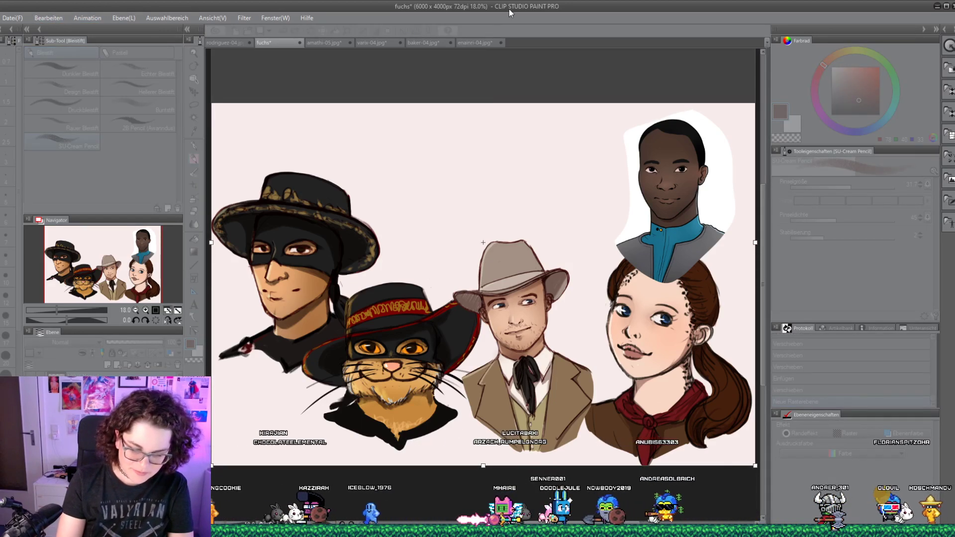
key("Return")
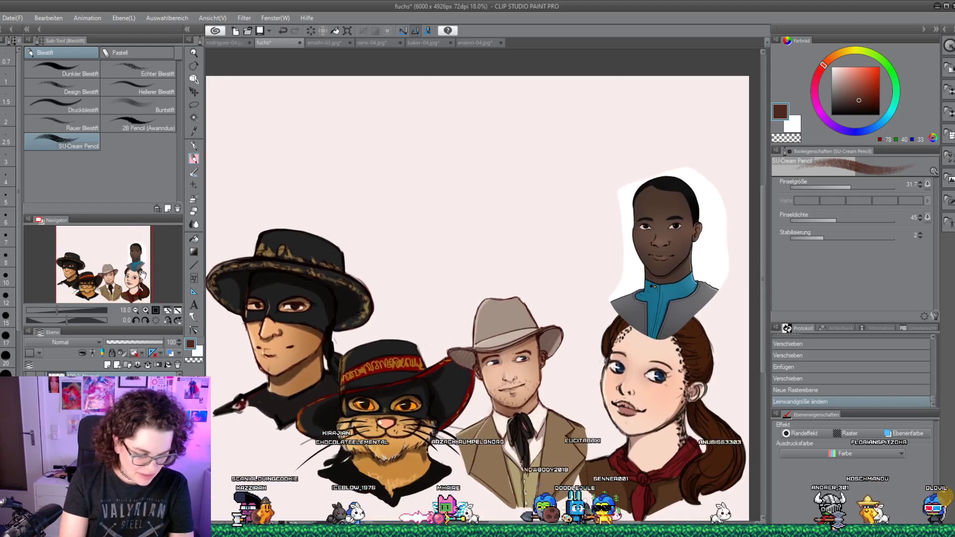
left_click_drag(143, 275, 142, 277)
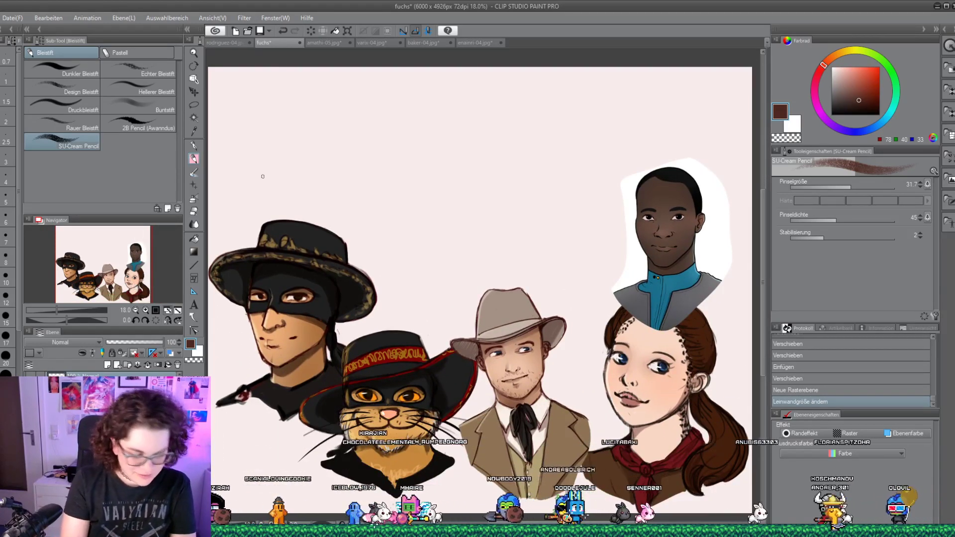
Trace the officer's head in dark brown RGB 57, 20, 14 and move the sketch to the empty area above the cowboy
left_click(862, 104)
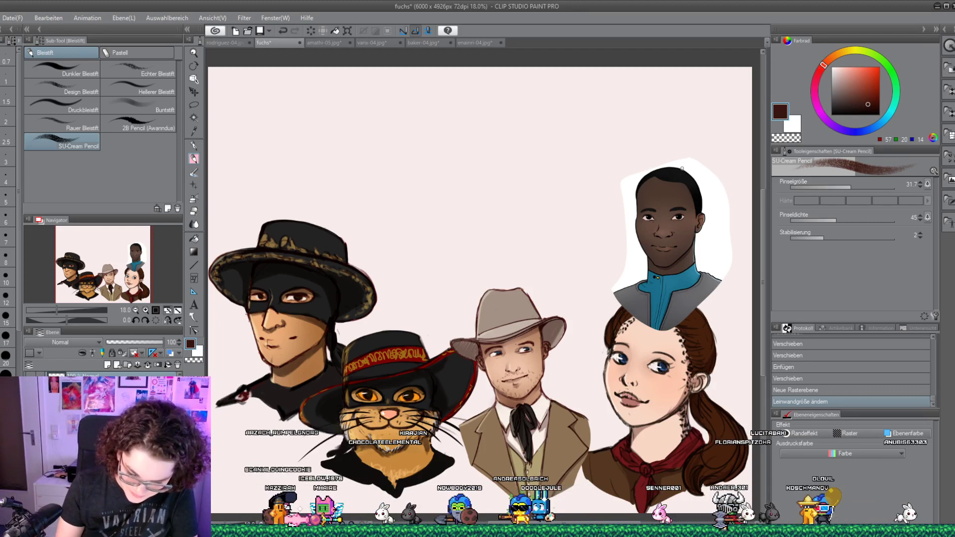
mouse_move(701, 180)
left_mouse_down()
mouse_move(669, 168)
mouse_move(634, 197)
left_mouse_up()
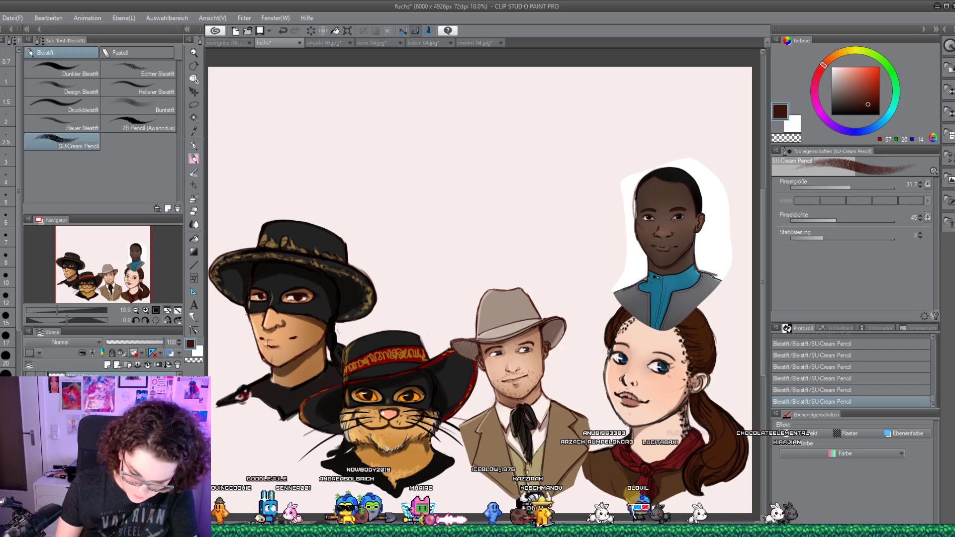
key("k")
left_click_drag(521, 365, 326, 326)
Scale the traced head sketch to 136 % above the cowboy
key("p")
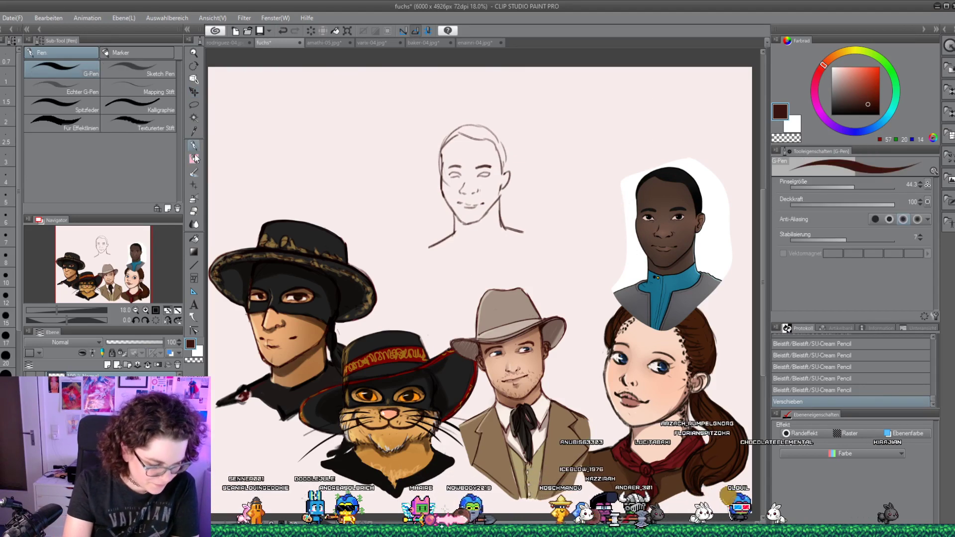
key("b")
key("k")
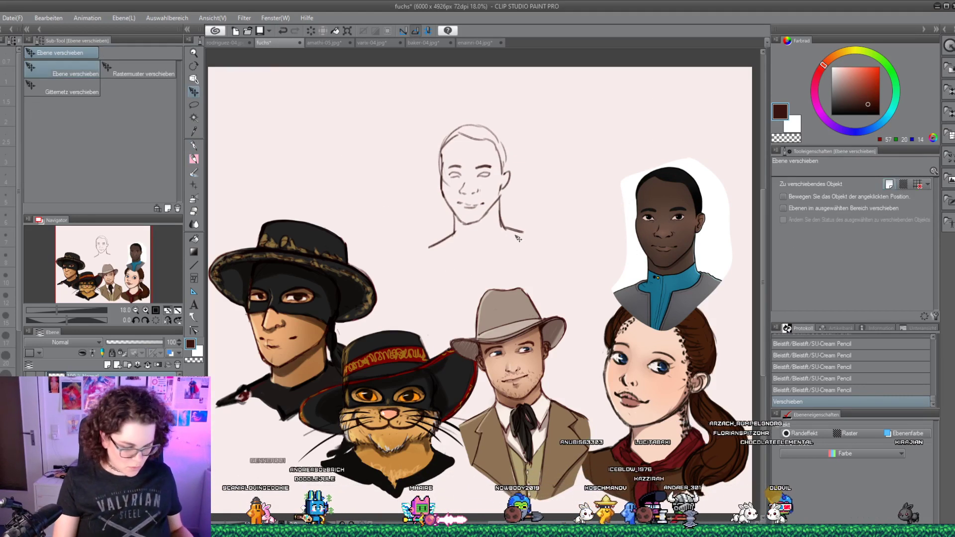
key("ctrl+t")
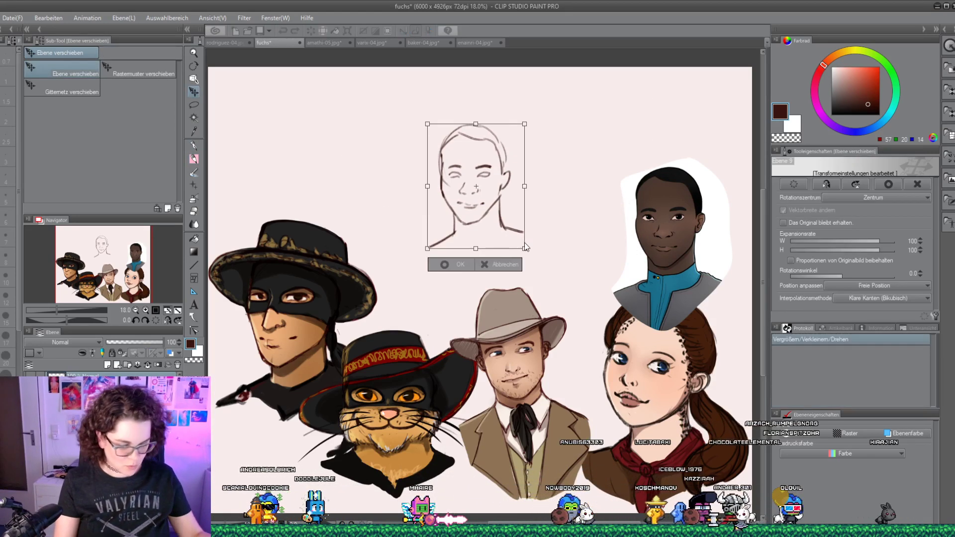
mouse_move(525, 249)
left_mouse_down()
mouse_move(558, 286)
mouse_move(538, 204)
mouse_move(535, 261)
mouse_move(549, 280)
left_mouse_up()
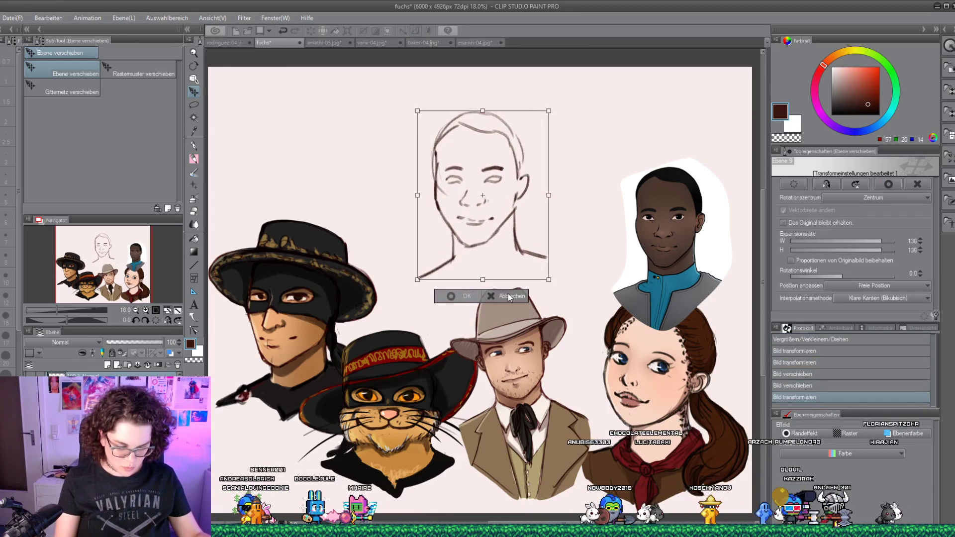
Refine the sketched head's contour with the SU-Cream Pencil at size 34, erasing stray lines and adding a guideline across the eyes
left_click(194, 159)
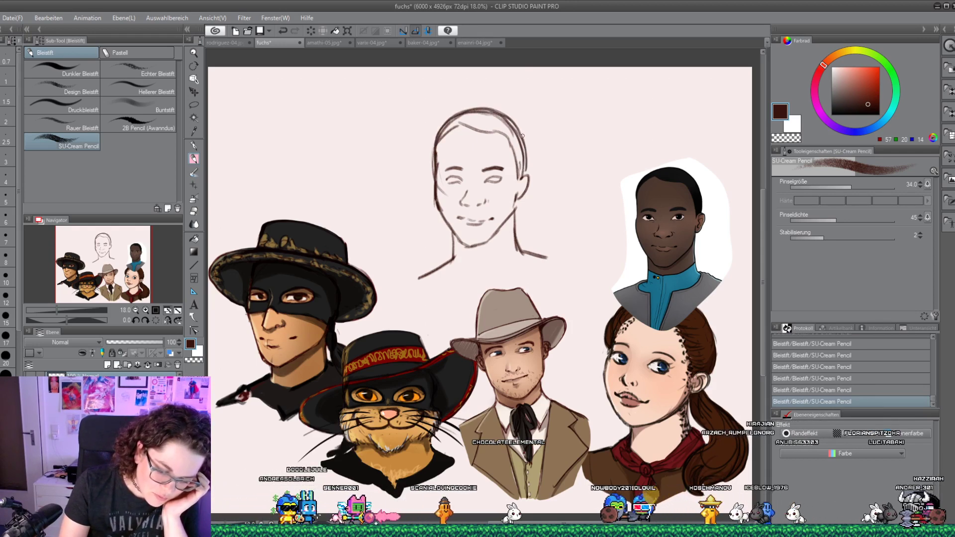
left_click(193, 209)
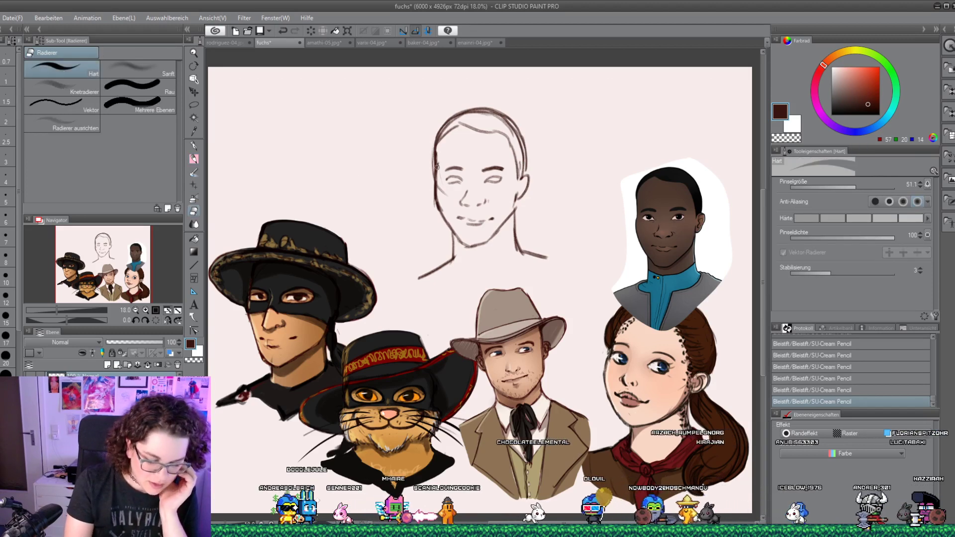
left_click(432, 172)
mouse_move(431, 173)
left_mouse_down()
mouse_move(433, 203)
mouse_move(446, 180)
mouse_move(437, 164)
mouse_move(436, 179)
mouse_move(485, 182)
left_mouse_up()
left_click(433, 203)
key("p")
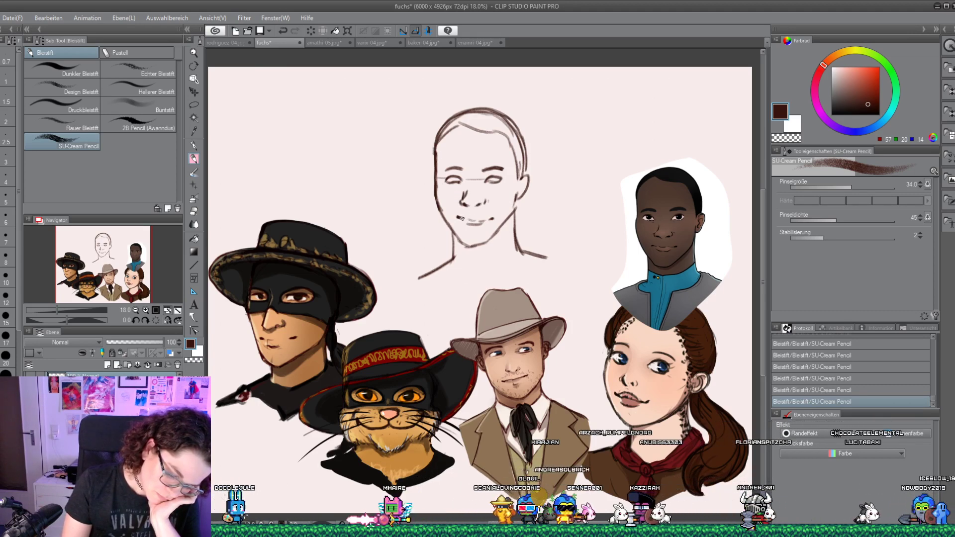
Rework the sketched mouth with the hard eraser and pencil, and erase the guideline between the eyes
left_click(194, 211)
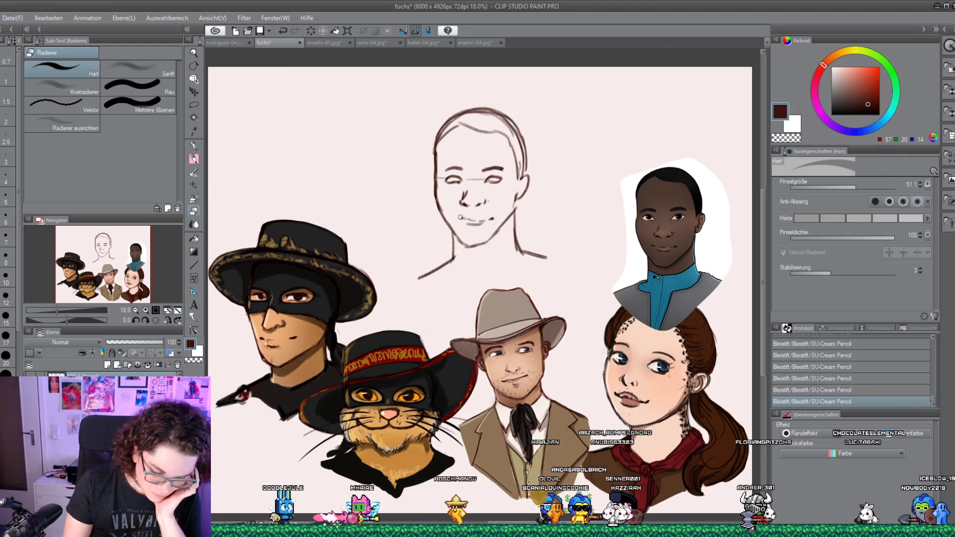
key("p")
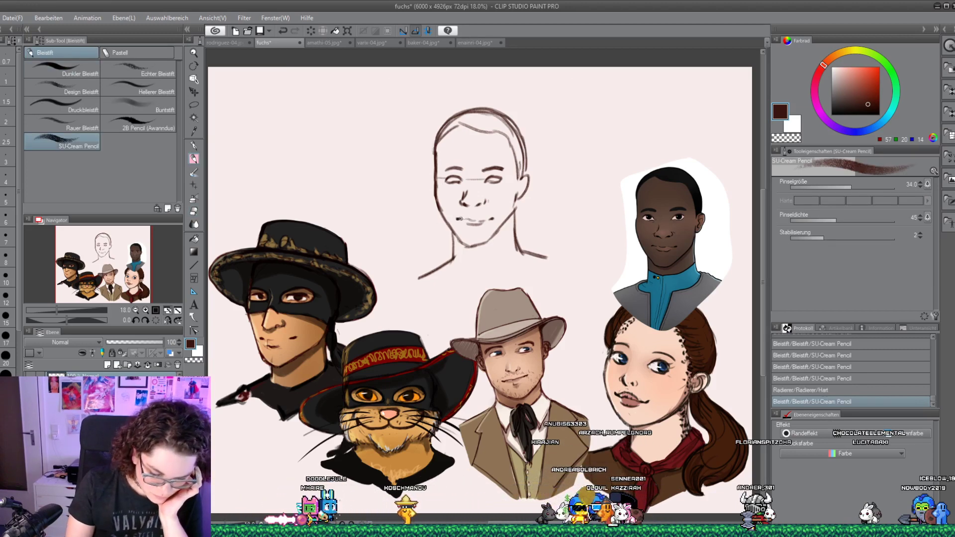
left_click_drag(466, 218, 471, 220)
left_click_drag(469, 219, 482, 220)
mouse_move(480, 221)
left_mouse_down()
mouse_move(493, 218)
mouse_move(479, 220)
mouse_move(465, 195)
mouse_move(473, 179)
left_mouse_up()
left_click(194, 211)
mouse_move(474, 179)
left_mouse_down()
mouse_move(483, 180)
mouse_move(464, 179)
left_mouse_up()
Pencil in the sketched man's pupils and ear details, and add a shirt collar with a line running down from it
key("p")
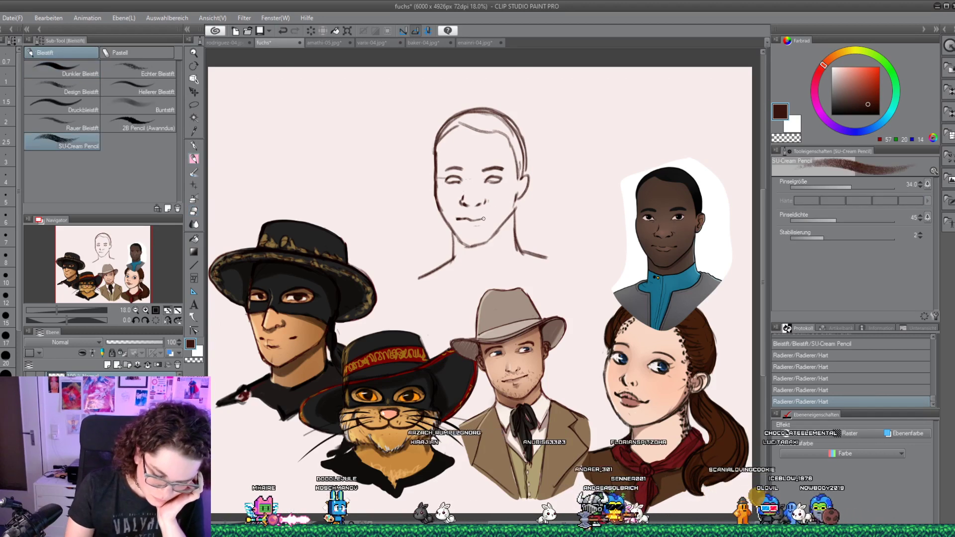
left_click_drag(450, 179, 454, 178)
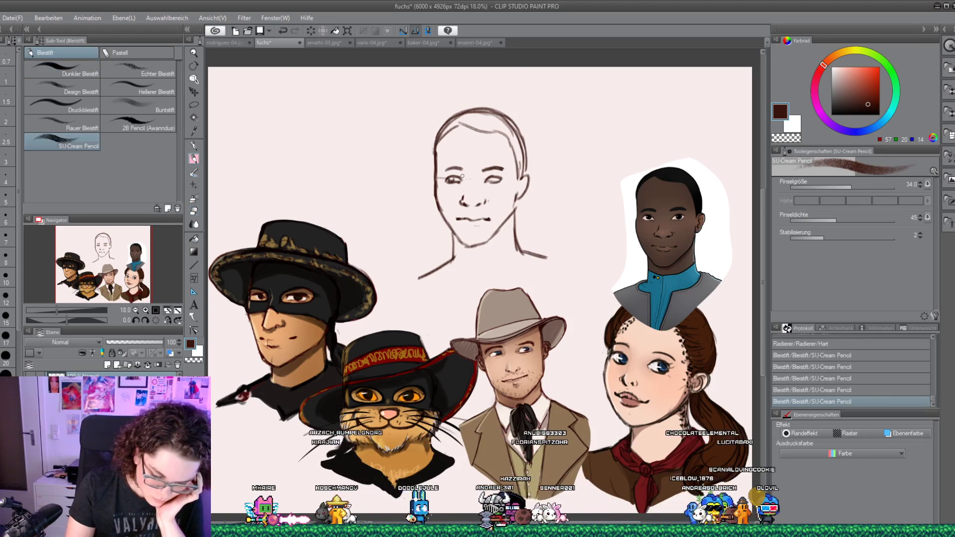
left_click_drag(451, 178, 458, 179)
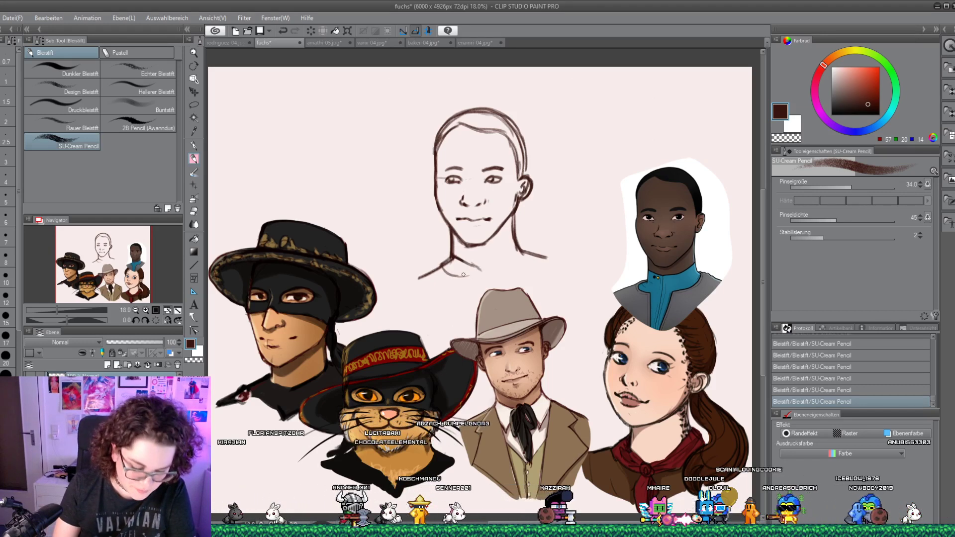
mouse_move(488, 272)
left_mouse_down()
mouse_move(501, 265)
mouse_move(503, 274)
left_mouse_up()
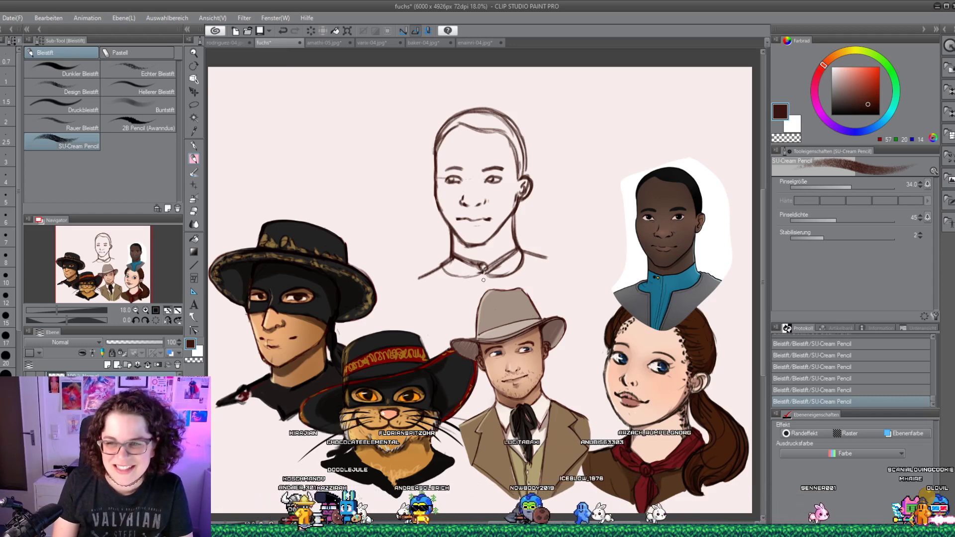
left_click_drag(482, 272, 484, 292)
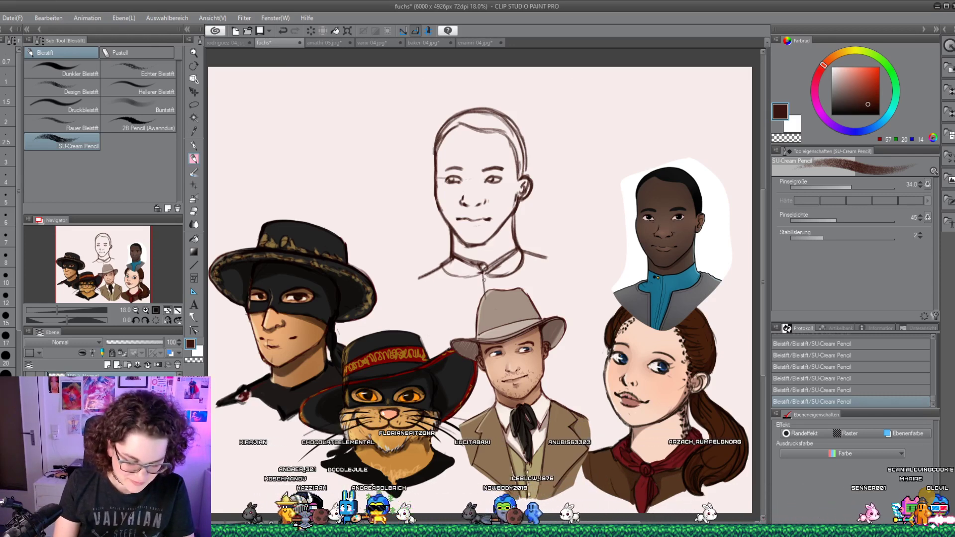
Move the sketch up and left on the canvas and extend its left shoulder line to the masked man's hat
key("k")
left_click_drag(383, 167, 343, 151)
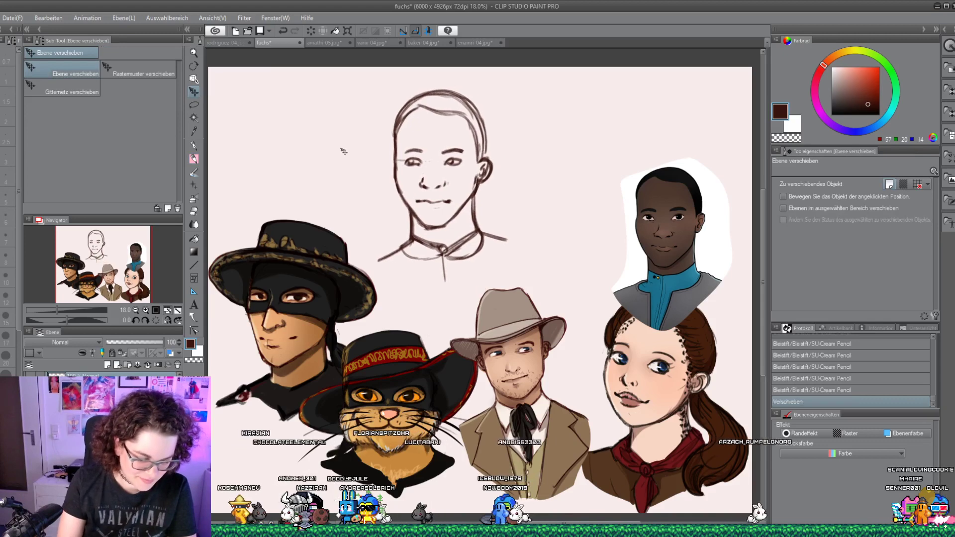
left_click(195, 159)
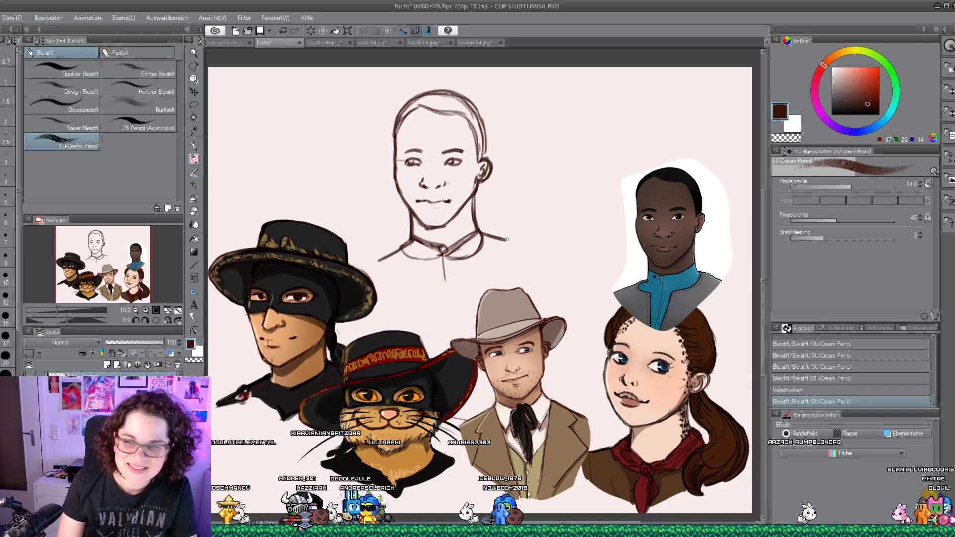
left_click_drag(391, 255, 358, 269)
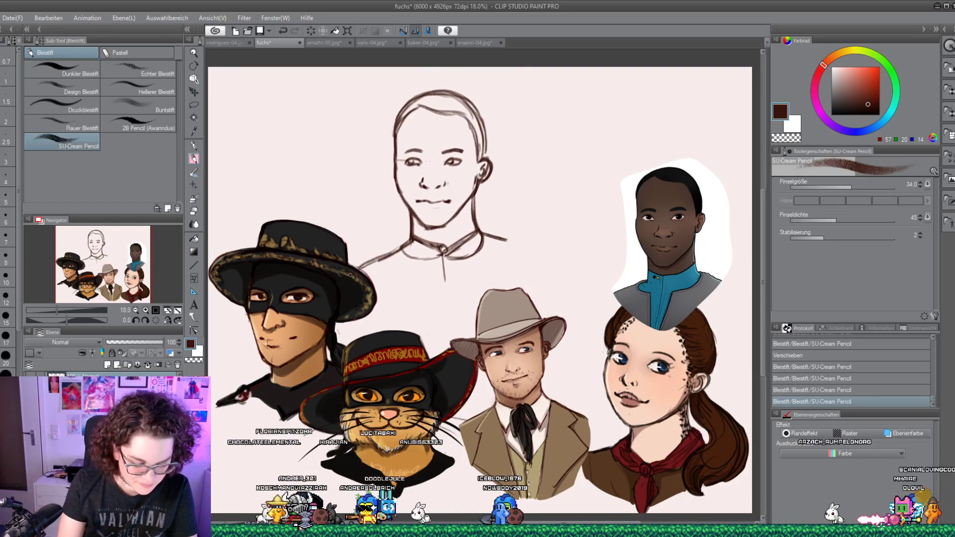
mouse_move(496, 235)
left_mouse_down()
mouse_move(530, 245)
mouse_move(536, 267)
mouse_move(447, 271)
left_mouse_up()
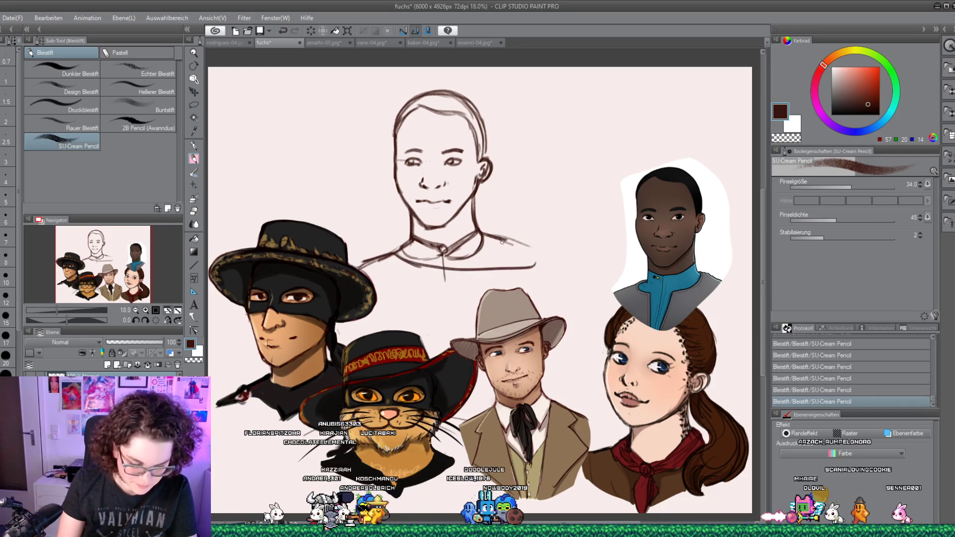
left_click_drag(525, 243, 554, 282)
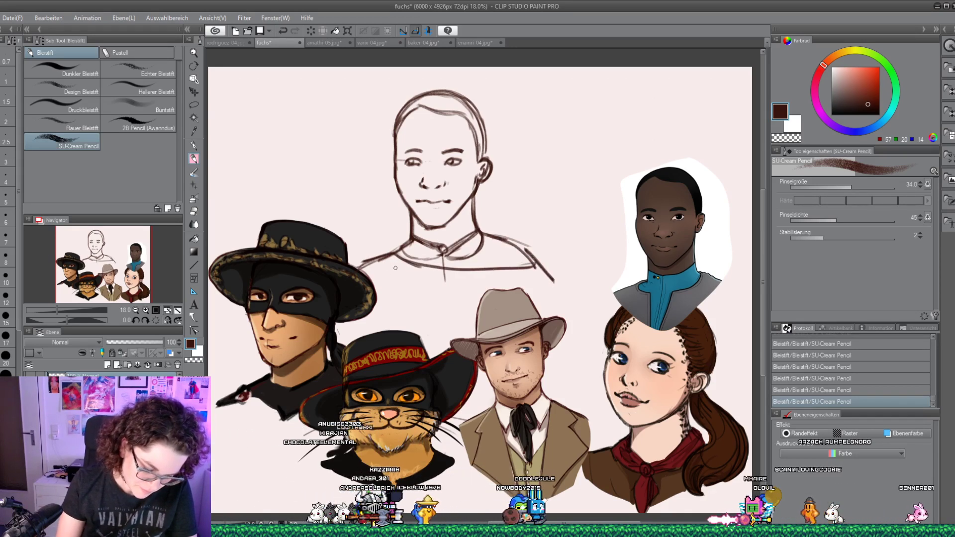
left_click_drag(365, 271, 552, 283)
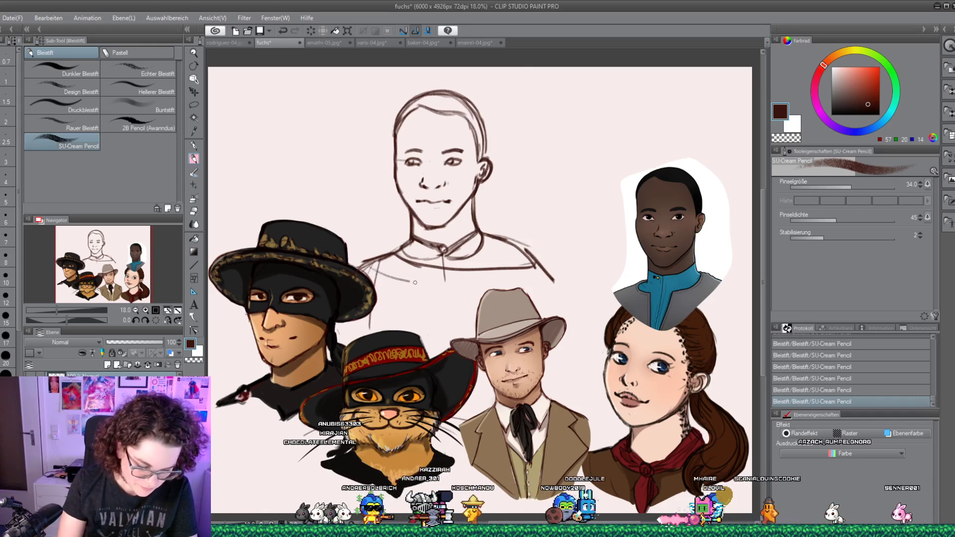
mouse_move(378, 271)
left_mouse_down()
mouse_move(370, 329)
mouse_move(526, 321)
mouse_move(530, 259)
mouse_move(560, 294)
left_mouse_up()
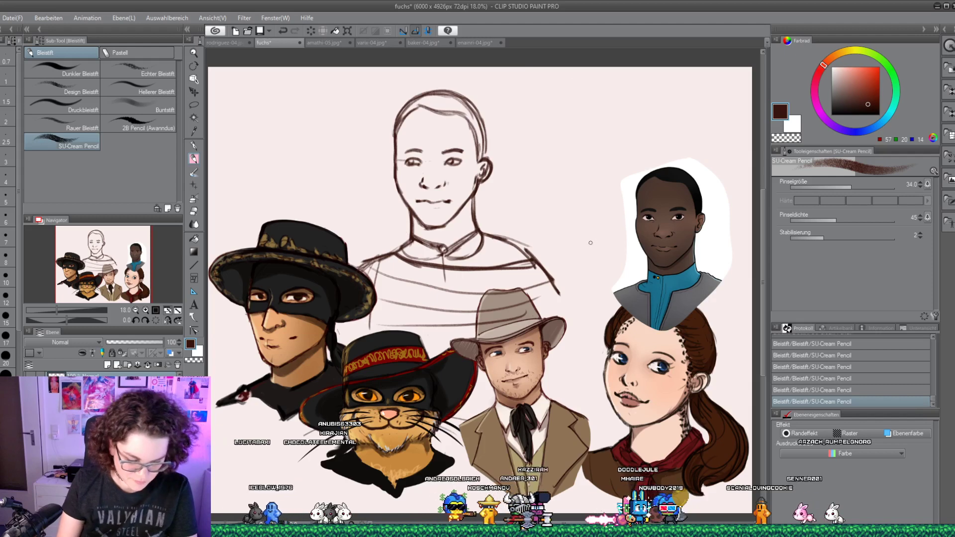
key("ctrl+z")
key("ctrl+z")
key("ctrl+z")
key("ctrl+z")
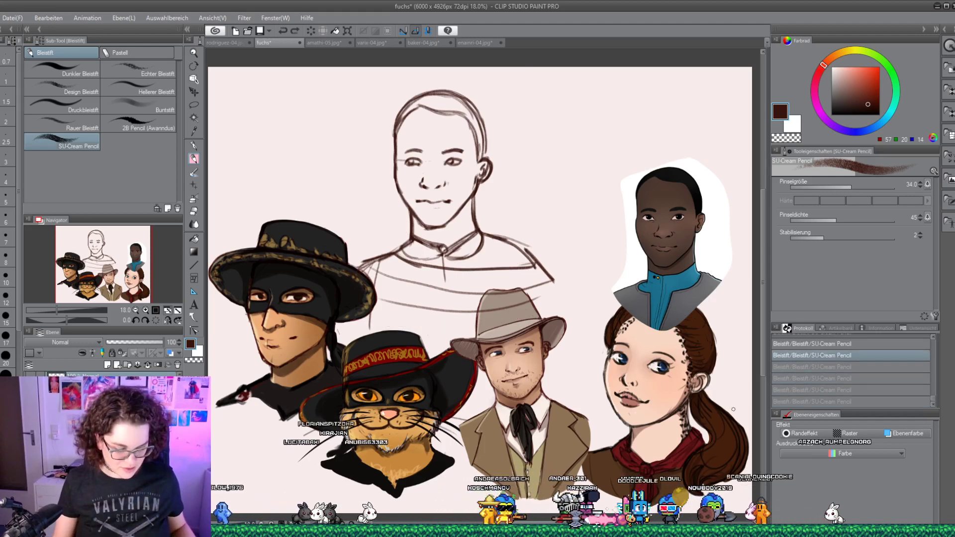
key("ctrl+z")
key("ctrl+z")
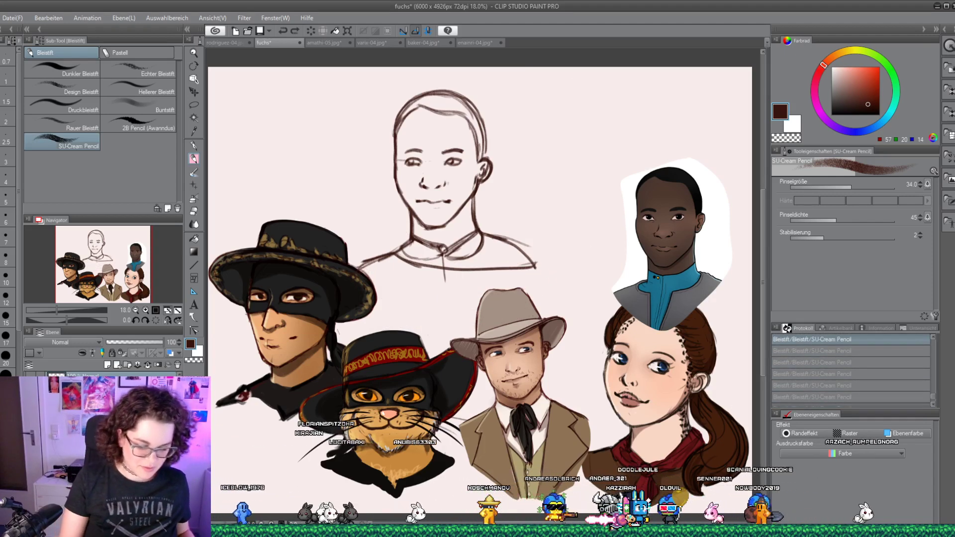
key("ctrl+z")
Draw a longer right shoulder line and a pair of suspender straps running down from the two shoulders of the sketch
mouse_move(485, 238)
left_mouse_down()
mouse_move(530, 246)
mouse_move(547, 263)
left_mouse_up()
mouse_move(377, 263)
left_mouse_down()
mouse_move(387, 311)
mouse_move(398, 309)
left_mouse_up()
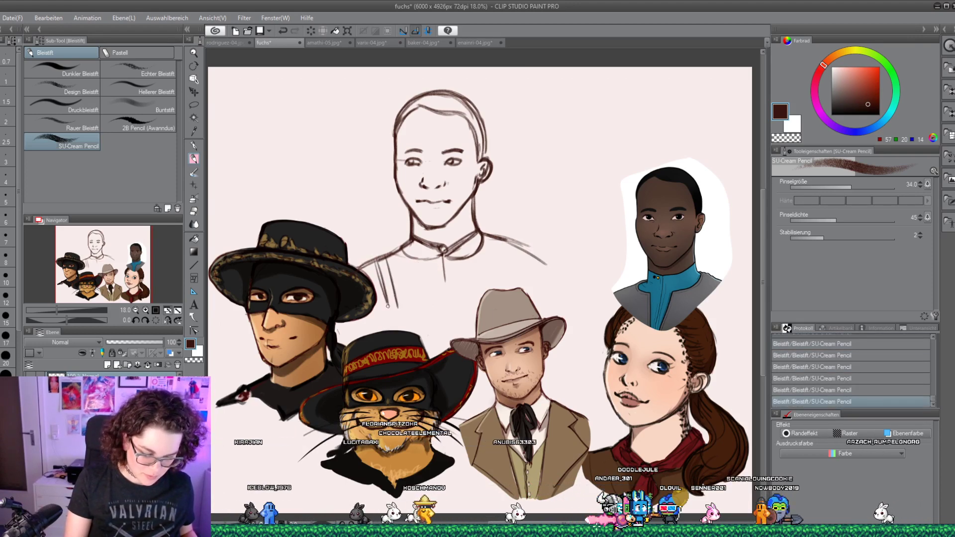
key("ctrl+z")
key("ctrl+z")
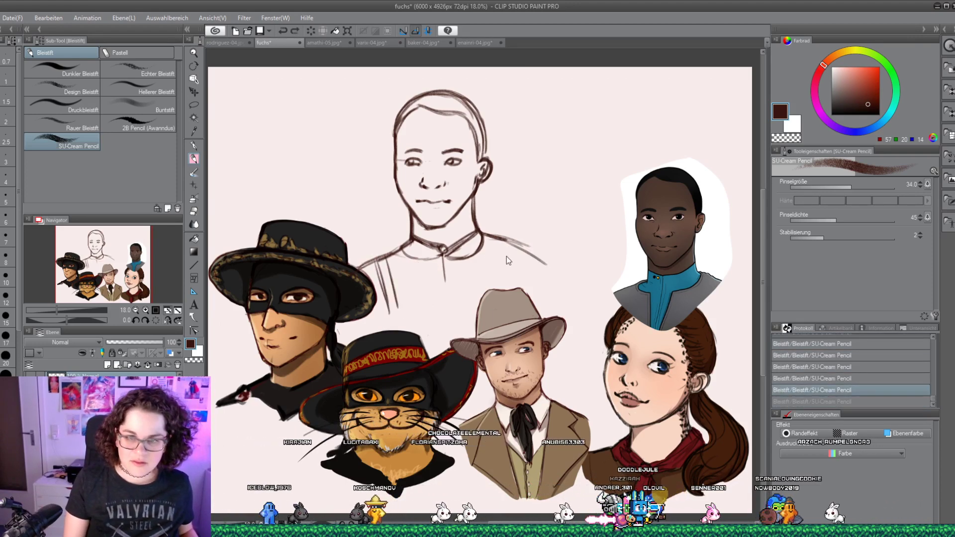
key("ctrl+z")
key("ctrl+z")
left_click_drag(393, 268, 390, 314)
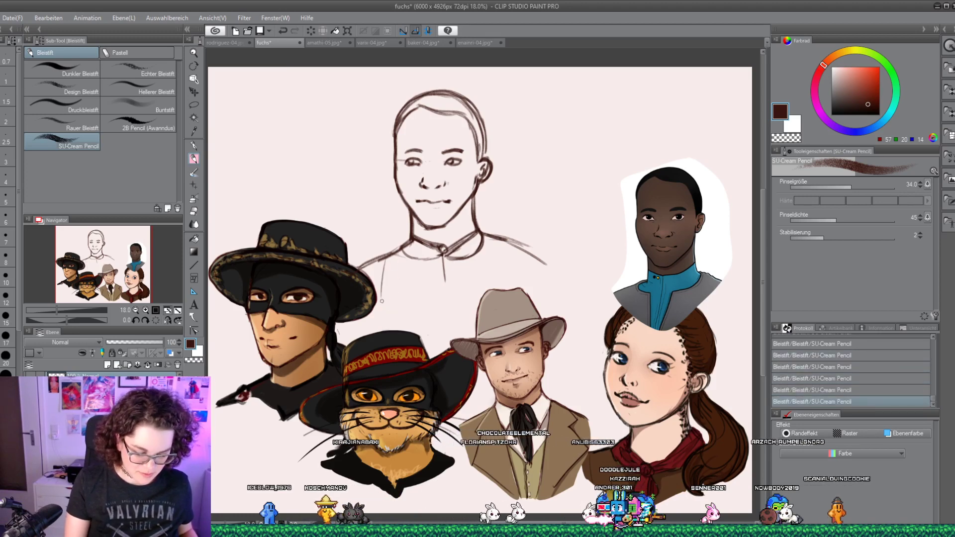
left_click_drag(502, 246, 507, 286)
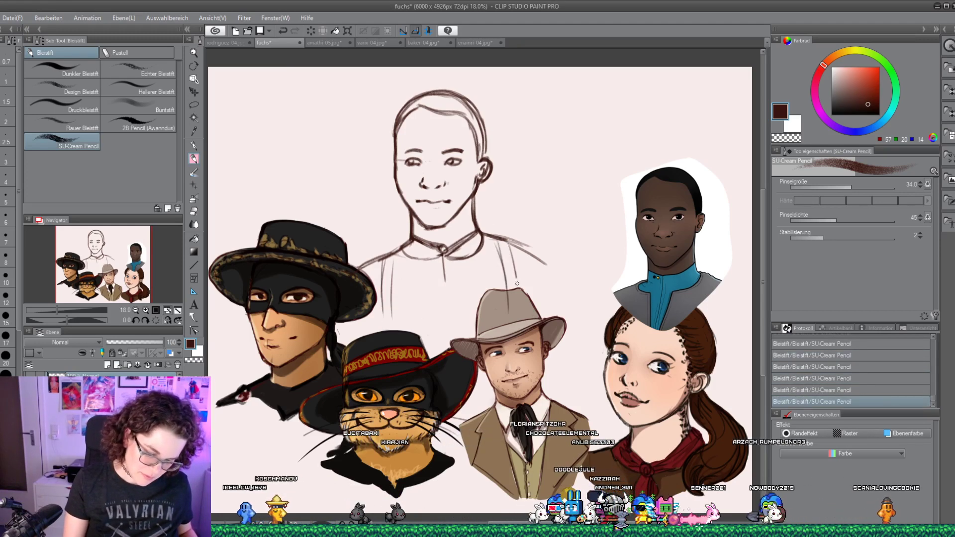
key("j")
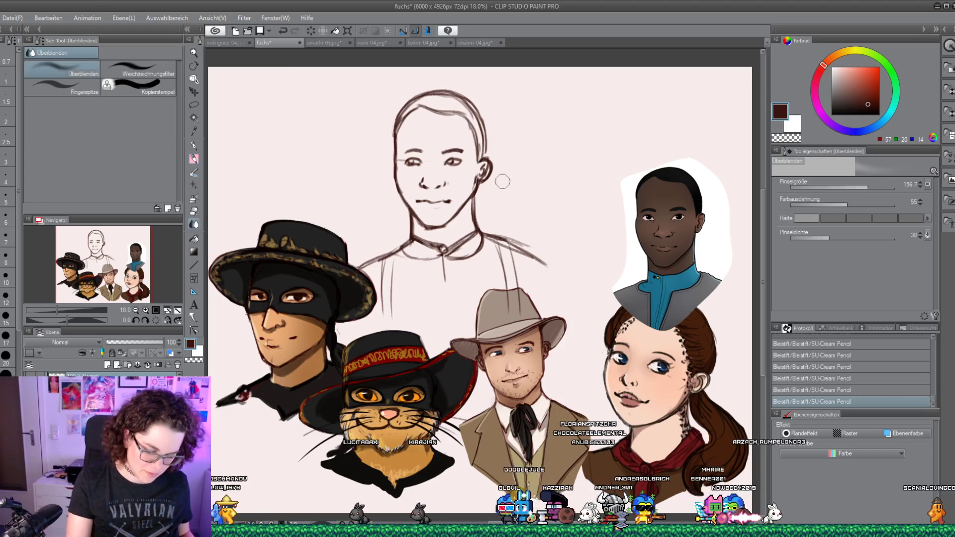
mouse_move(490, 230)
left_mouse_down()
mouse_move(532, 251)
mouse_move(518, 232)
left_mouse_up()
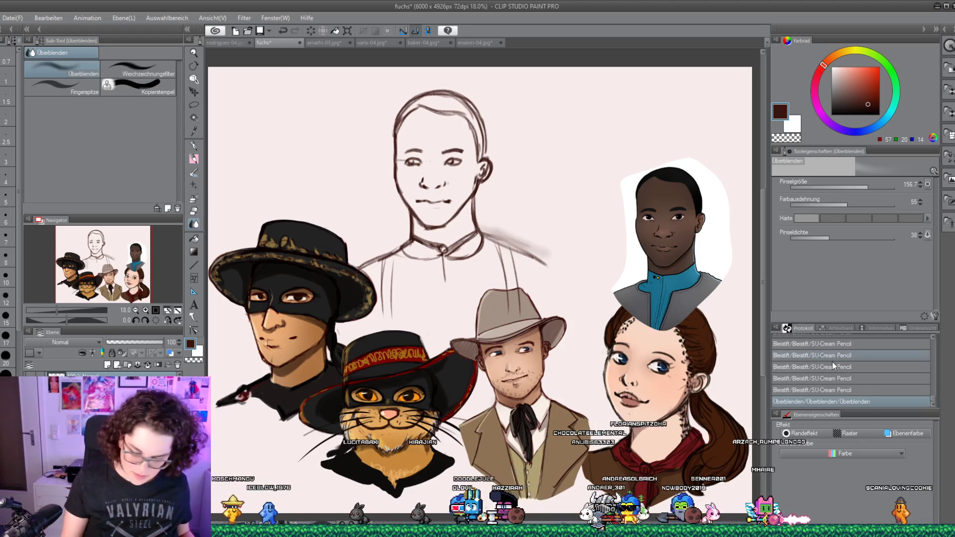
key("ctrl+z")
Erase the doubled line on the sketch's right shoulder with the hard eraser, and move the sketch up and right
key("e")
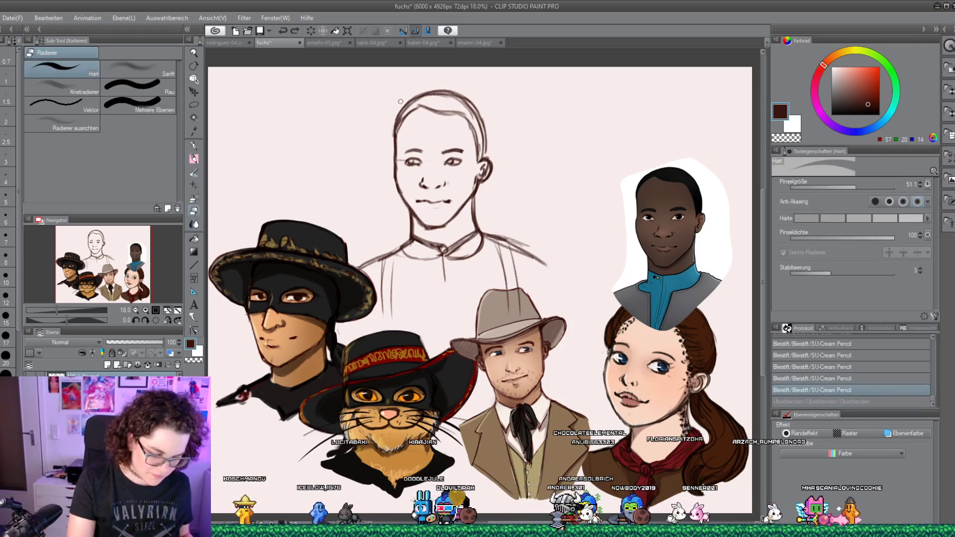
left_click_drag(499, 233, 510, 238)
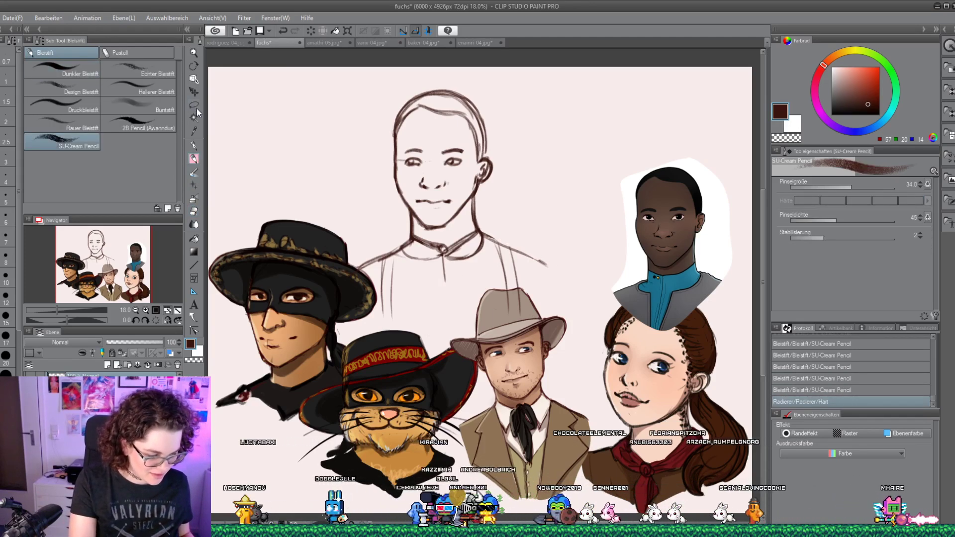
left_click(194, 92)
mouse_move(479, 206)
left_mouse_down()
mouse_move(503, 188)
mouse_move(474, 234)
left_mouse_up()
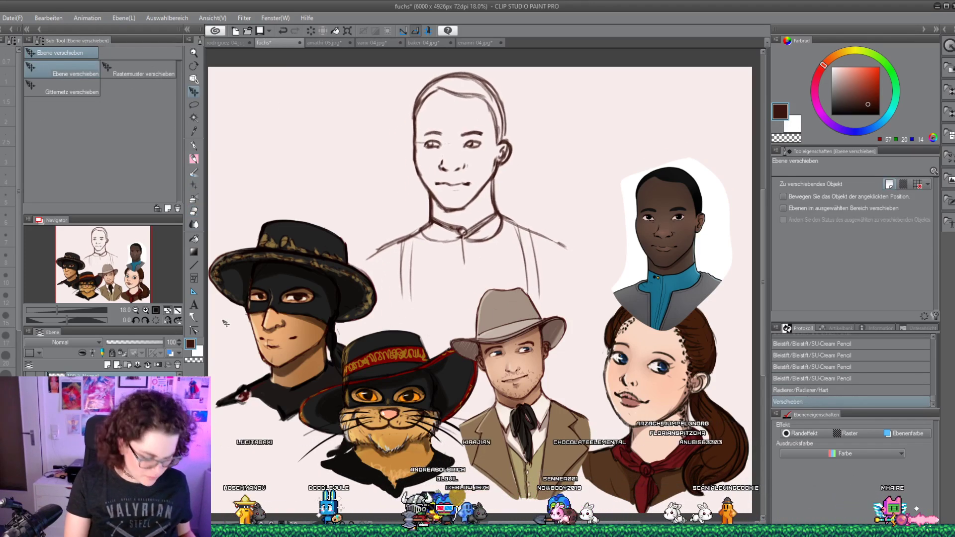
Move the cowboy, the masked cat and the masked man portraits lower on the canvas to make room for the sketch
left_click_drag(270, 323, 290, 343)
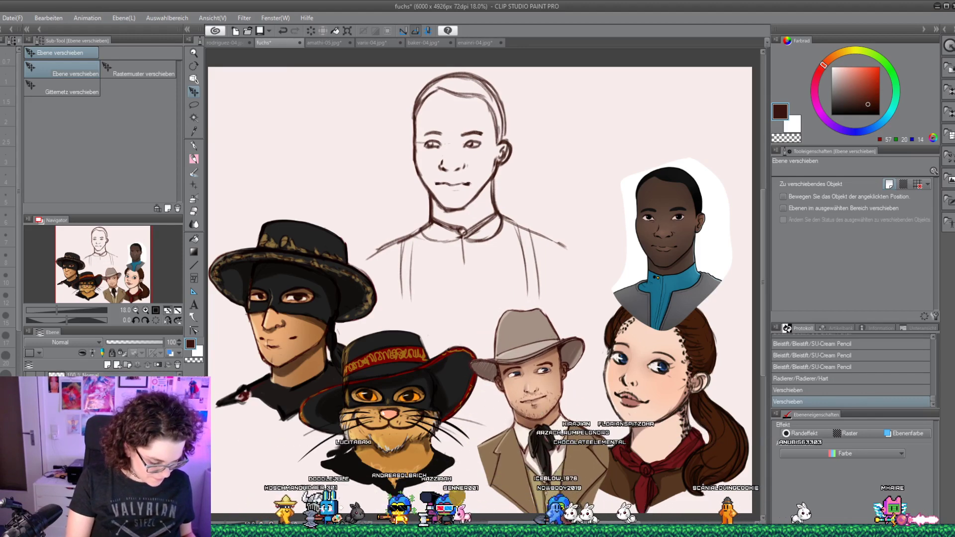
left_click_drag(388, 398, 389, 426)
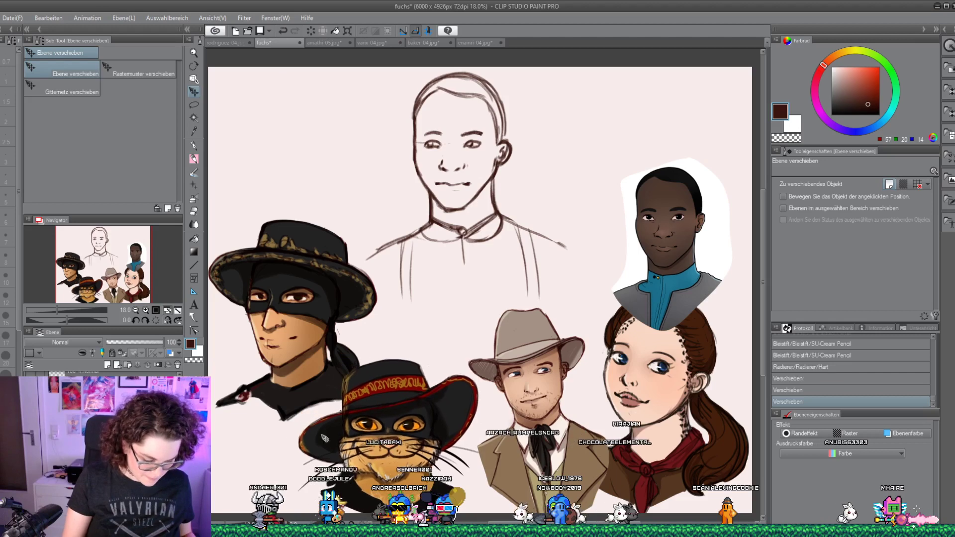
left_click_drag(298, 339, 297, 380)
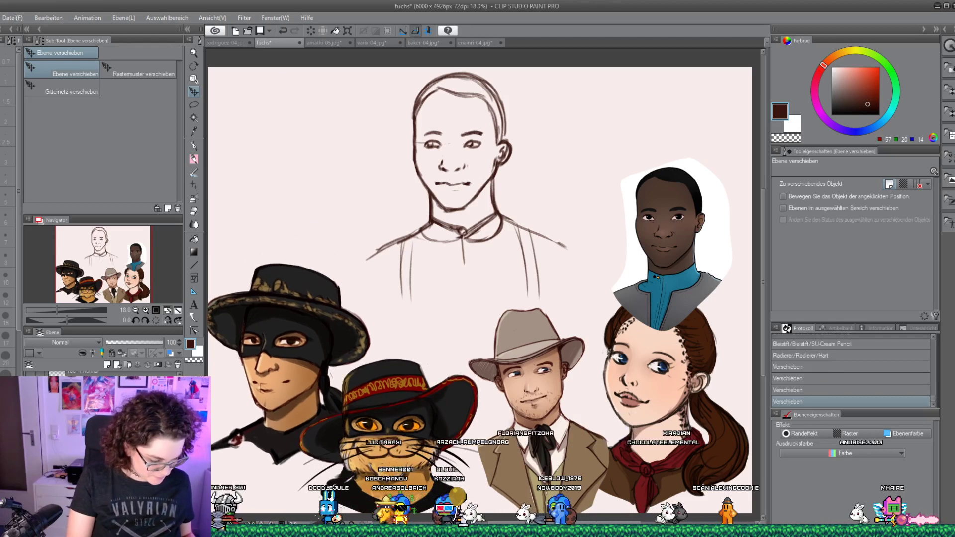
Darken the left shoulder and strap with the SU-Cream Pencil, then lengthen the shirt's front line and add a row of buttons beside it
left_click(194, 158)
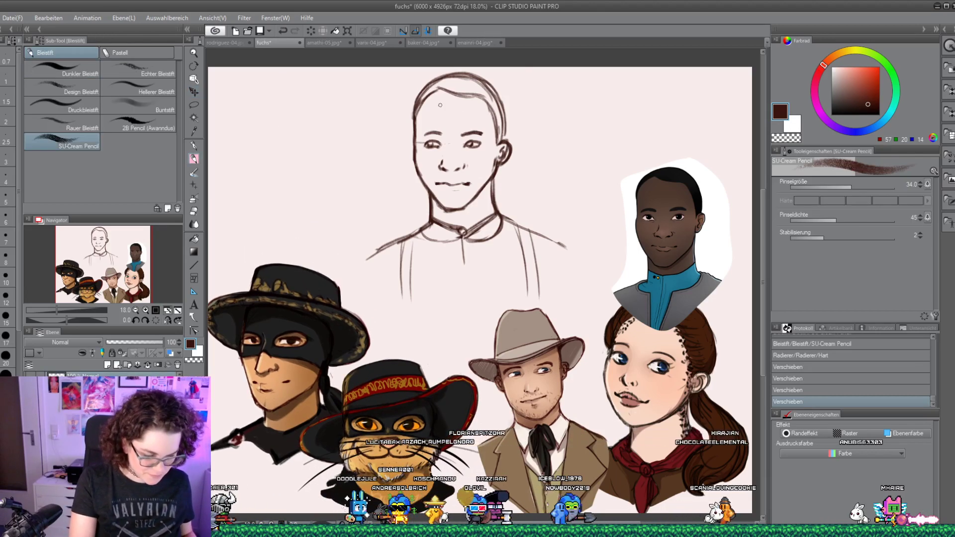
mouse_move(382, 259)
left_mouse_down()
mouse_move(426, 228)
mouse_move(406, 286)
left_mouse_up()
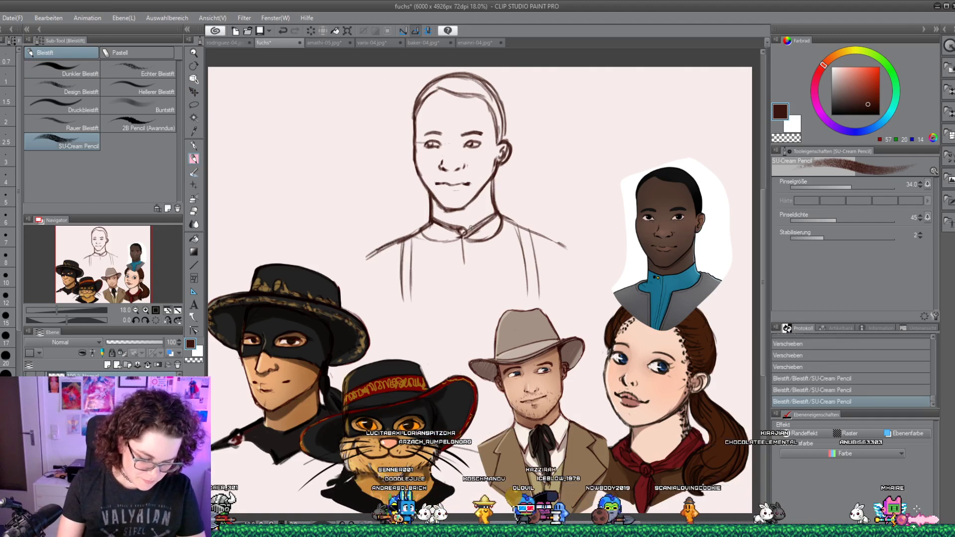
mouse_move(462, 238)
left_mouse_down()
mouse_move(465, 311)
mouse_move(466, 271)
left_mouse_up()
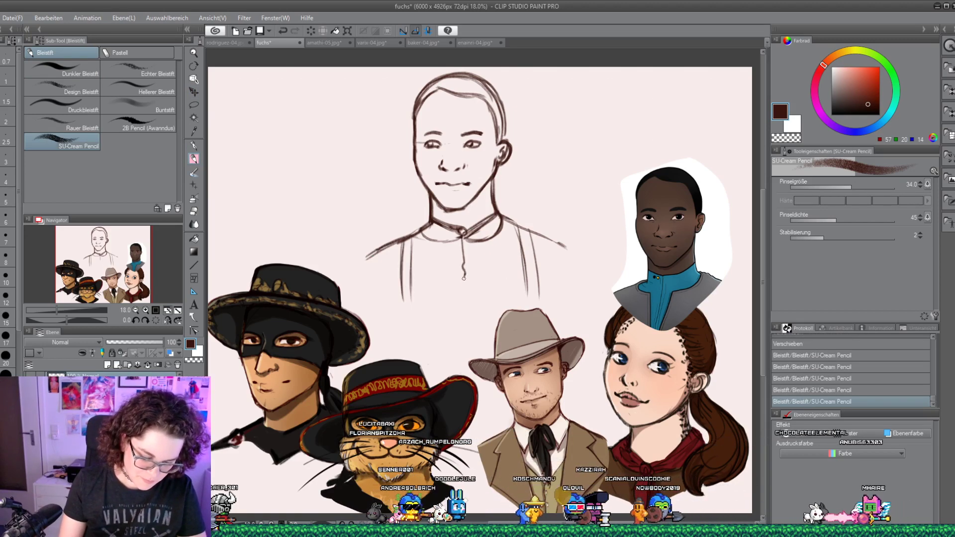
left_click(468, 249)
left_click(469, 262)
left_click(470, 272)
left_click(470, 283)
left_click(470, 294)
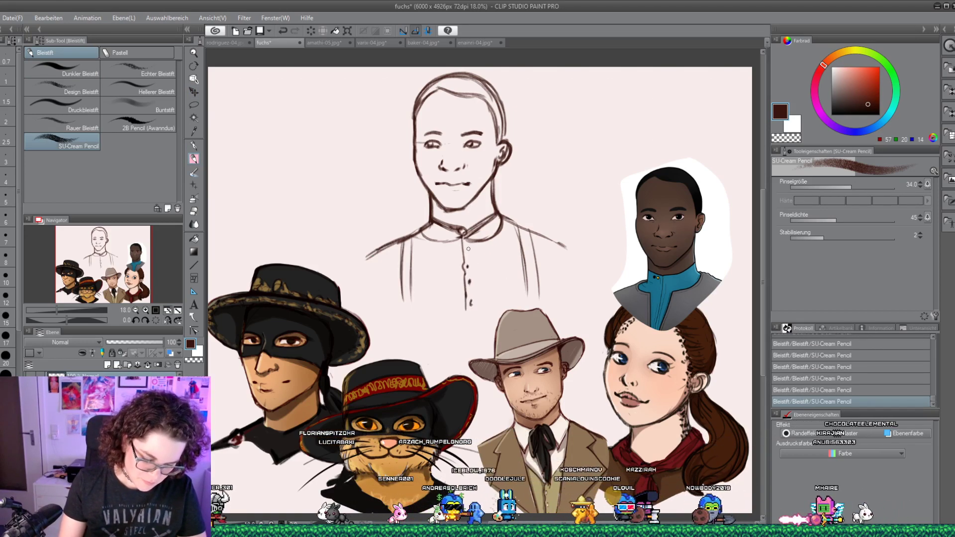
left_click(471, 303)
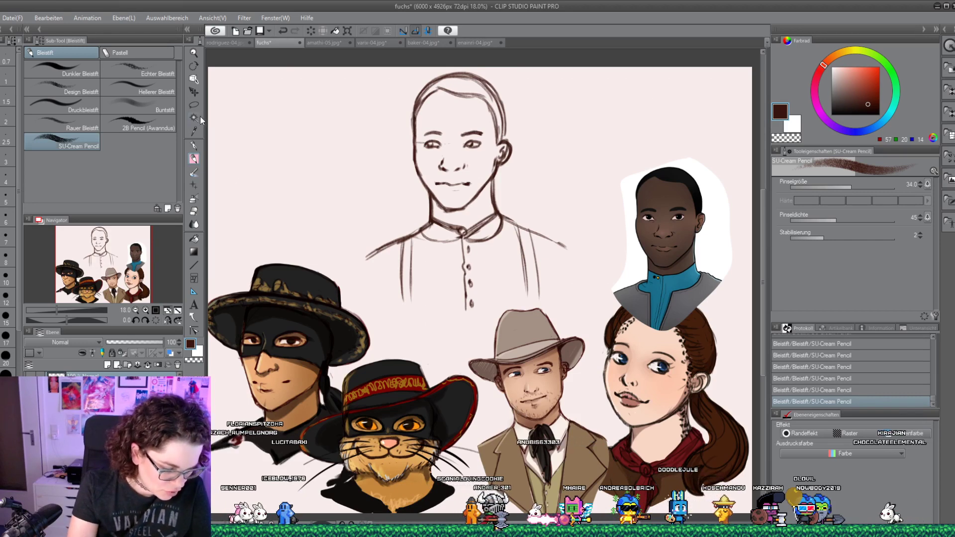
Move the sketch down on the canvas and pencil a large oval hat brim around the man's head
key("k")
left_click_drag(349, 105, 346, 141)
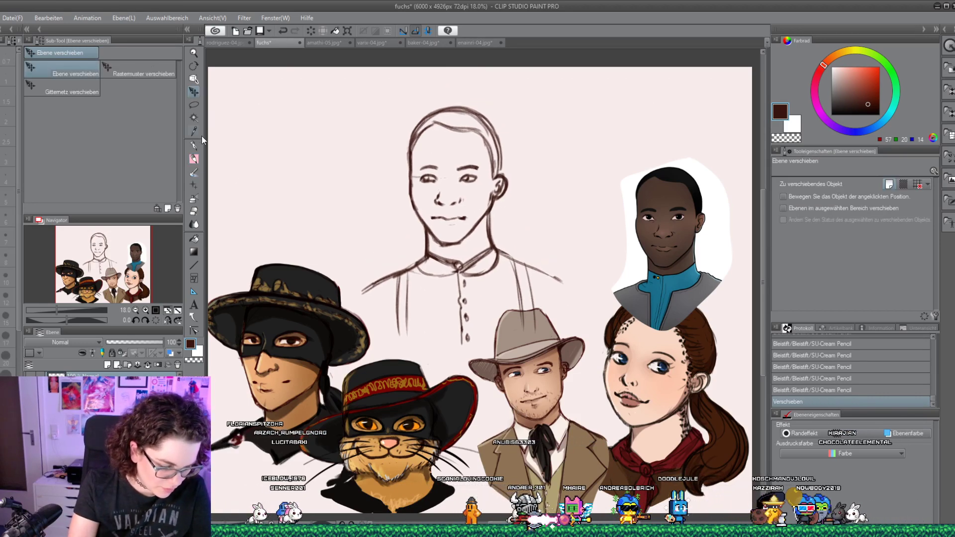
left_click(200, 159)
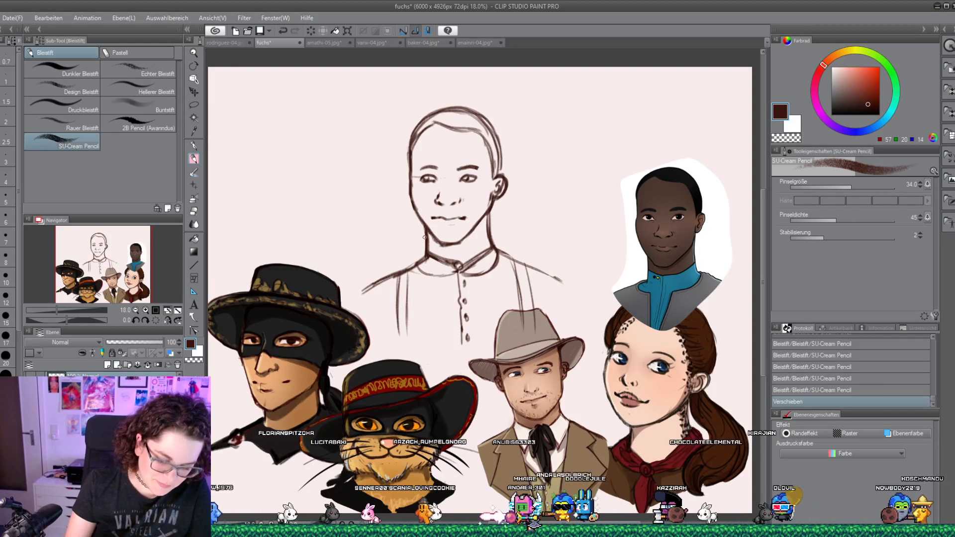
mouse_move(416, 224)
left_mouse_down()
mouse_move(348, 119)
mouse_move(509, 99)
mouse_move(498, 247)
left_mouse_up()
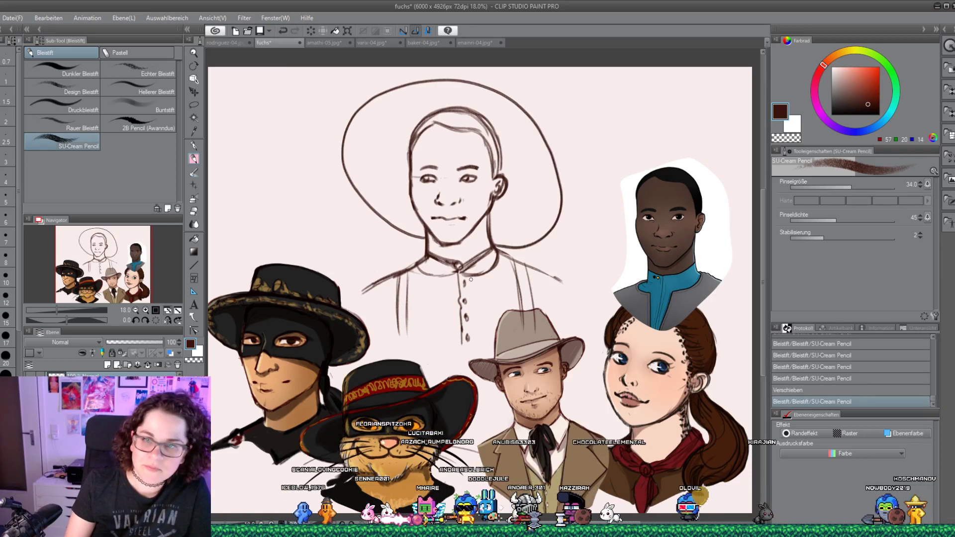
left_click_drag(498, 180, 495, 197)
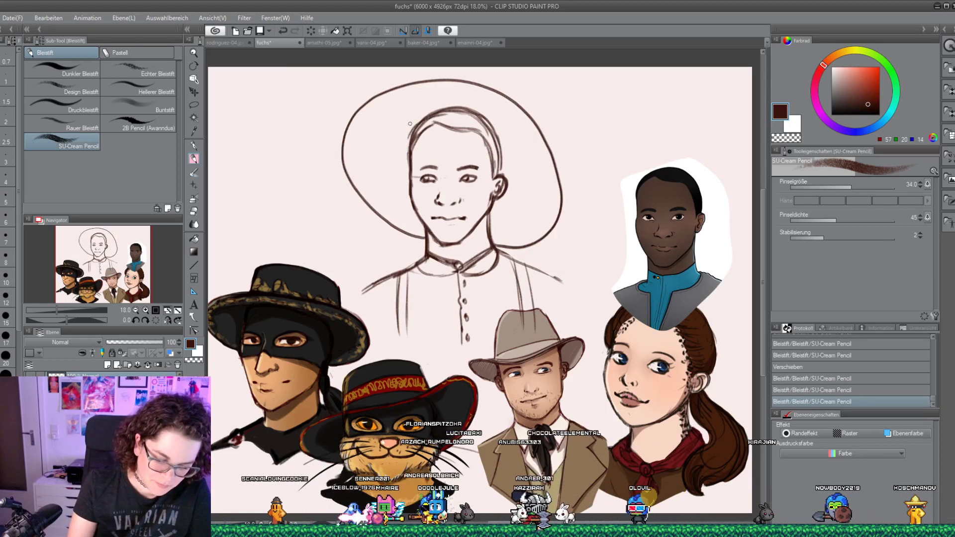
Pencil the hat's inner edge curving down on both sides of the head, and erase overlapping lines above the hair with the hard eraser
mouse_move(407, 134)
left_mouse_down()
mouse_move(412, 122)
mouse_move(402, 139)
left_mouse_up()
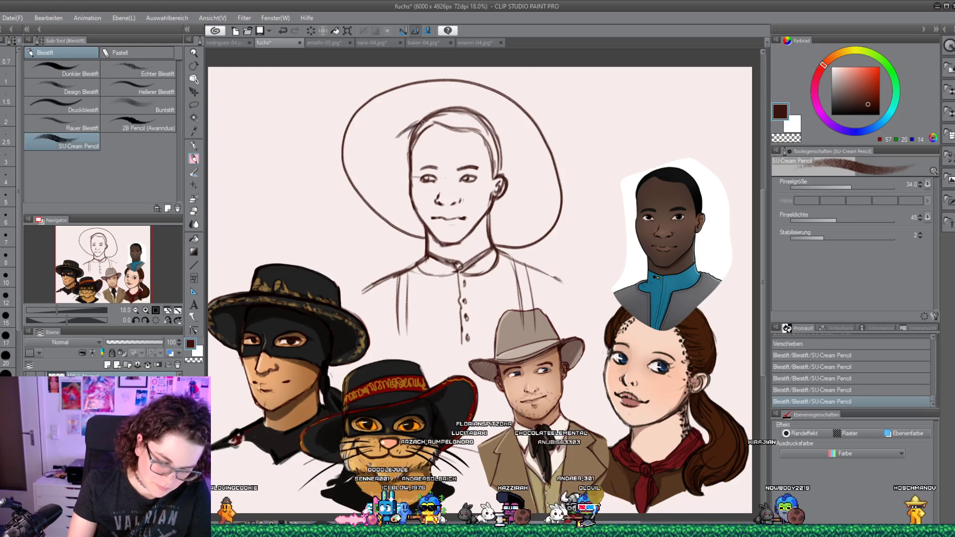
key("e")
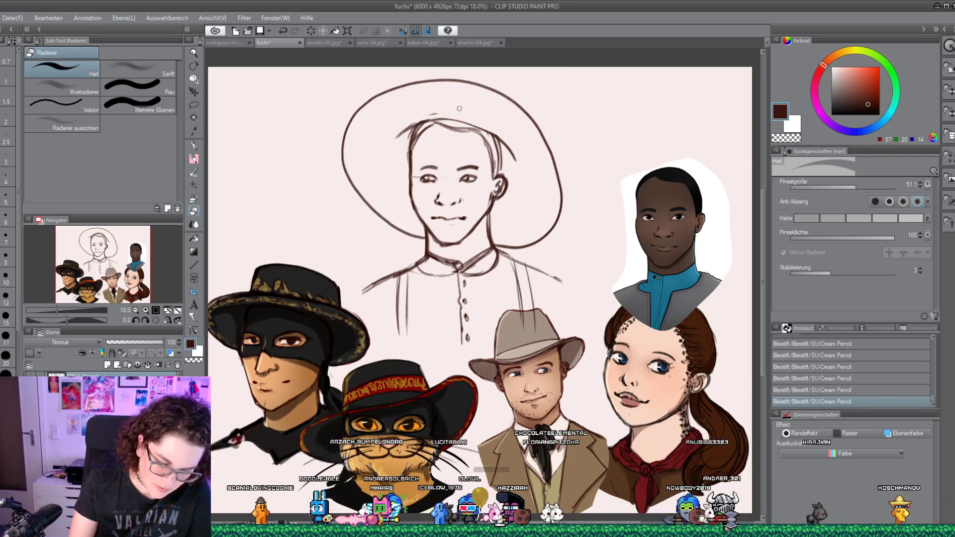
left_click_drag(459, 109, 423, 119)
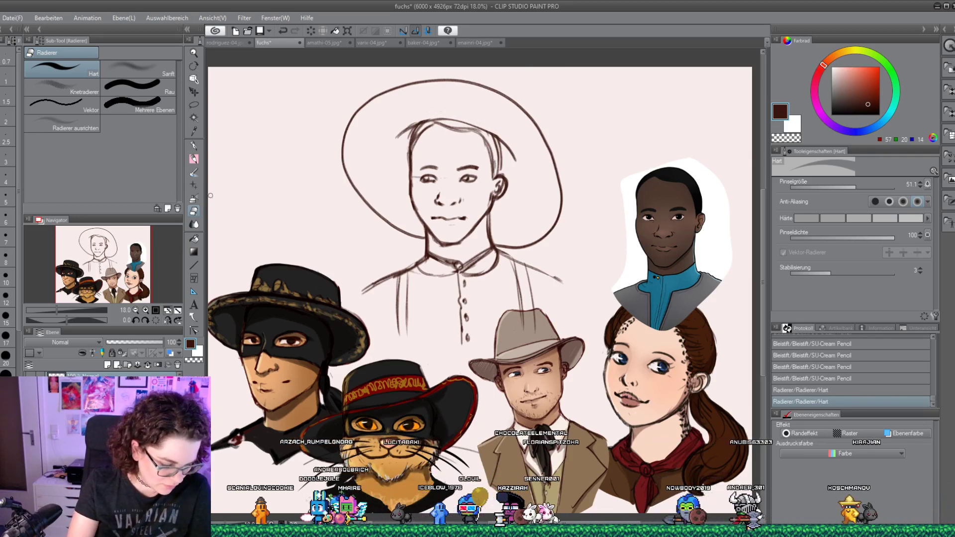
Pencil faint inner curves along the hat brim and two wide straps crossing over the shirt's chest
left_click(194, 173)
mouse_move(452, 122)
left_mouse_down()
mouse_move(345, 111)
mouse_move(354, 153)
left_mouse_up()
key("p")
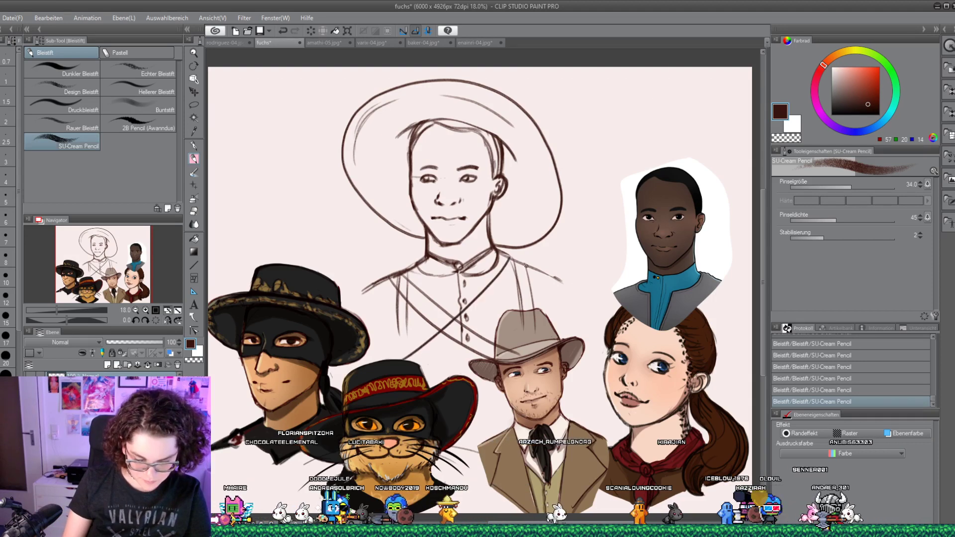
Erase the shirt, suspender and button lines that run through the crossed chest straps with the hard eraser
left_click(194, 212)
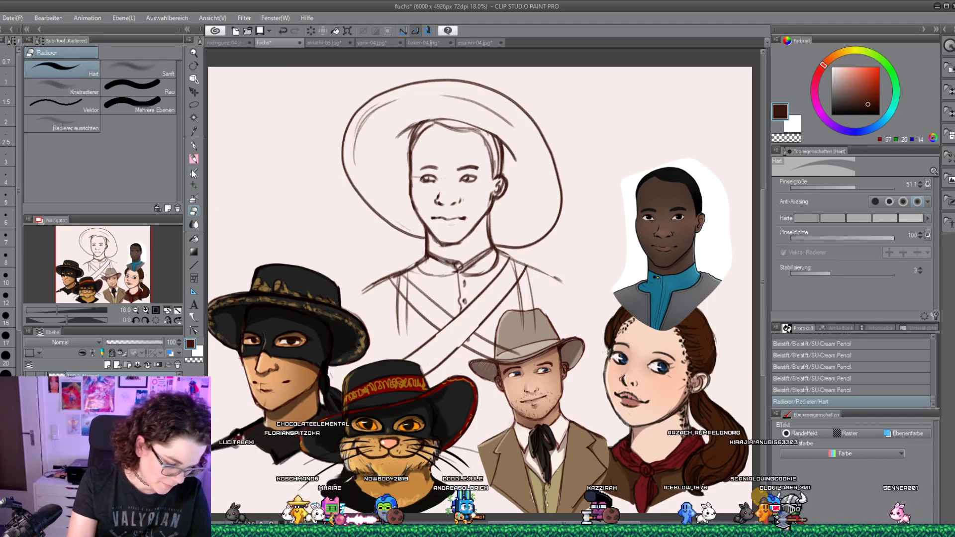
left_click_drag(402, 287, 407, 294)
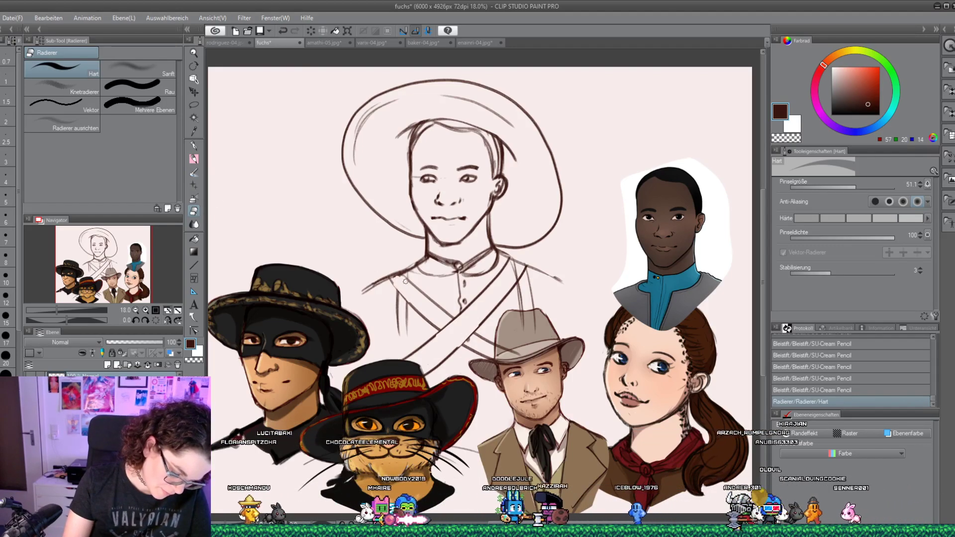
left_click(517, 272)
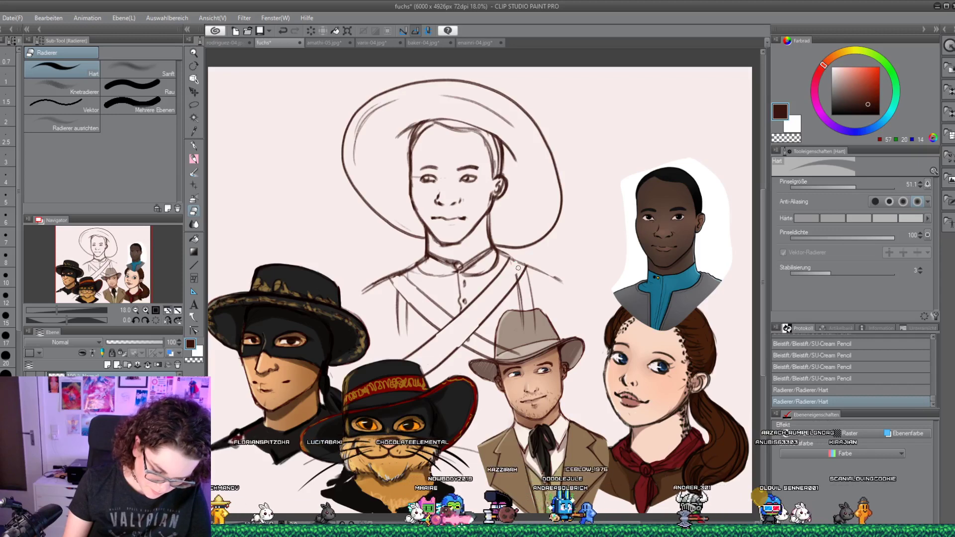
Fill the strap descending from the figure's left-hand shoulder on the canvas with a row of cartridge loops using the SU-Cream Pencil
key("p")
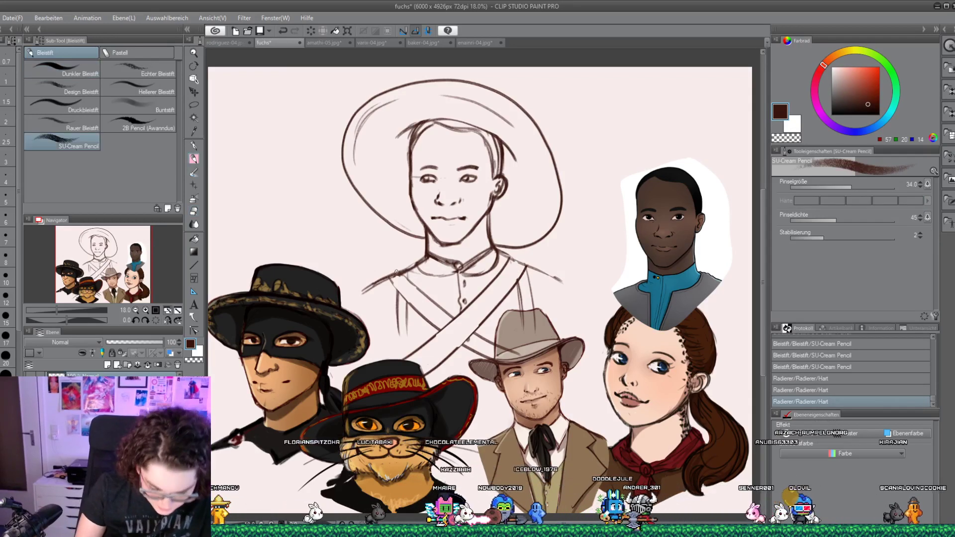
left_click(397, 277)
left_click_drag(394, 278, 415, 298)
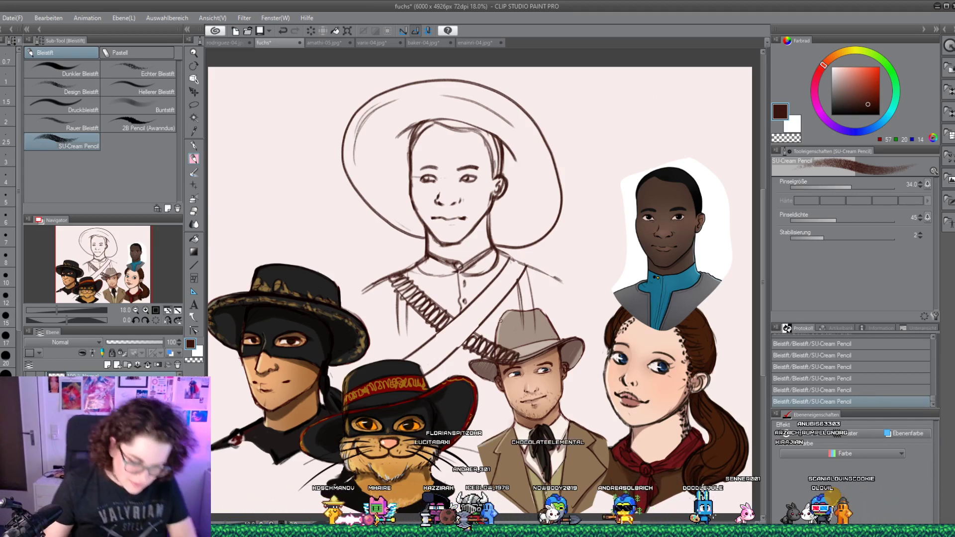
Move the sketch up and slightly left, then pencil cartridge loops along the second chest strap and darken the shoulder lines
key("k")
left_click_drag(494, 228, 482, 185)
left_click(194, 145)
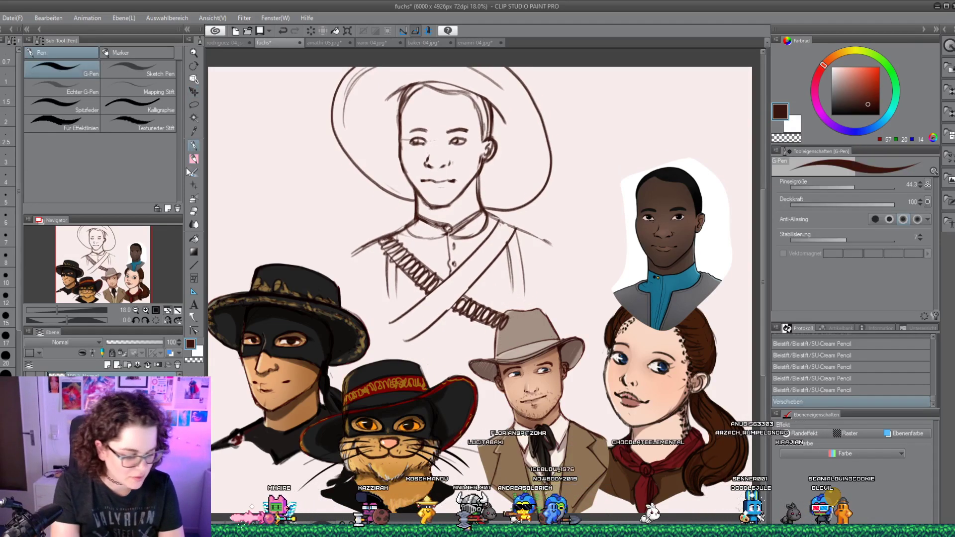
left_click(193, 159)
mouse_move(392, 322)
left_mouse_down()
mouse_move(416, 335)
mouse_move(409, 317)
mouse_move(419, 309)
mouse_move(431, 323)
mouse_move(436, 298)
mouse_move(427, 298)
mouse_move(445, 288)
left_mouse_up()
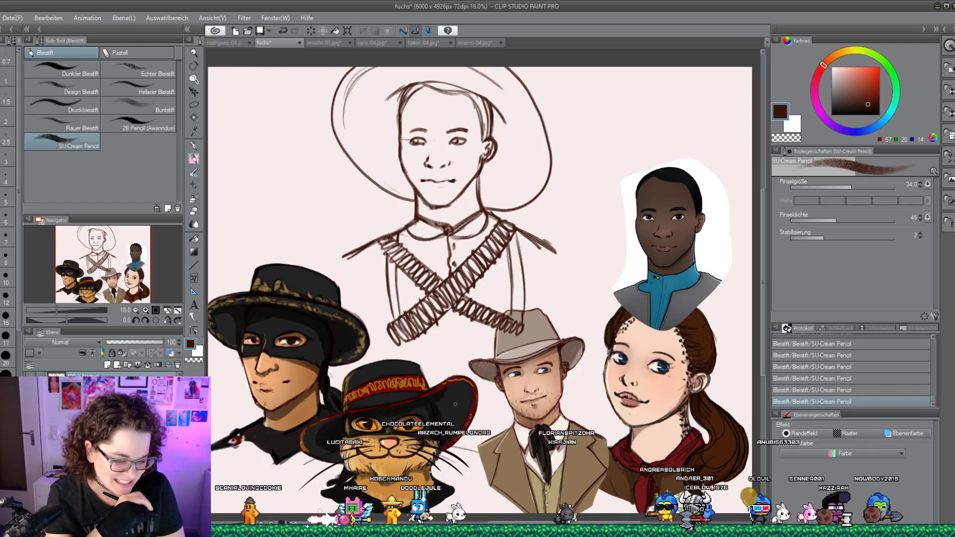
Move the sketch down on the canvas and pencil the hat's front edge across the forehead and down past both sides of the head
left_click_drag(455, 404, 468, 435)
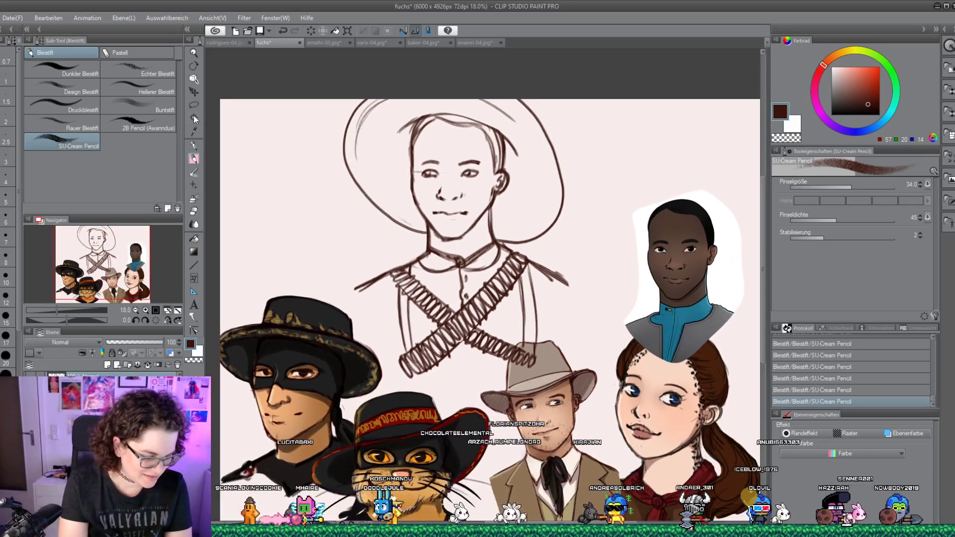
left_click(193, 91)
left_click_drag(504, 263, 512, 297)
left_click(196, 160)
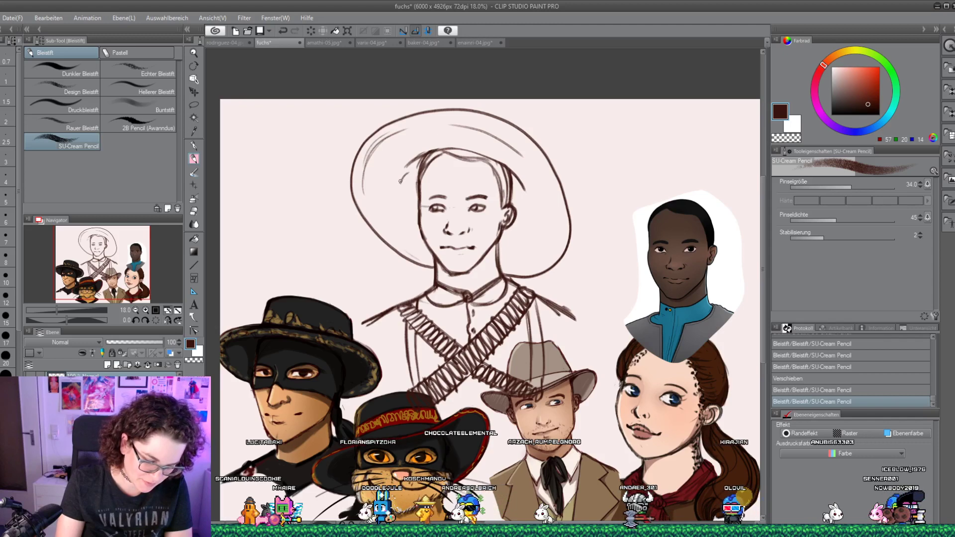
left_click_drag(400, 183, 531, 210)
mouse_move(402, 182)
left_mouse_down()
mouse_move(427, 151)
mouse_move(413, 160)
left_mouse_up()
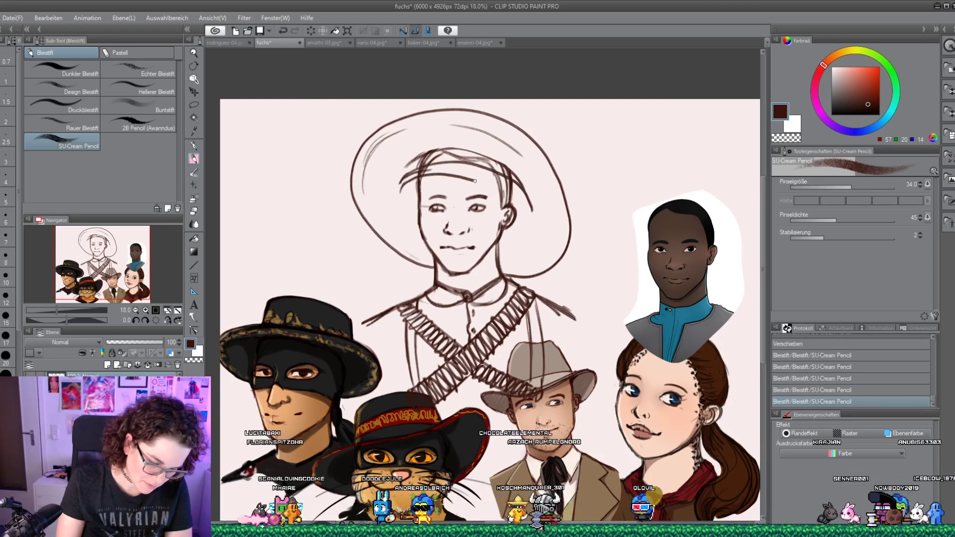
left_click(806, 390)
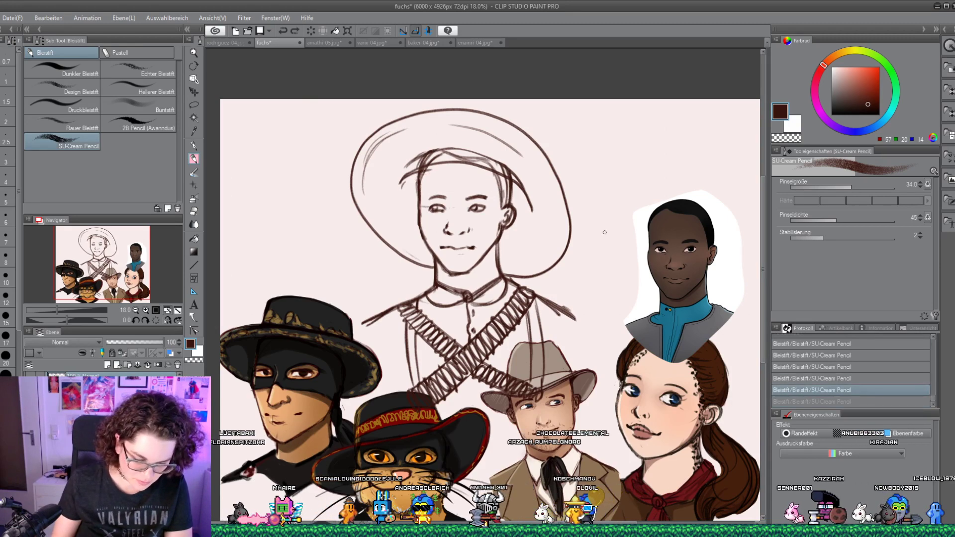
key("ctrl+y")
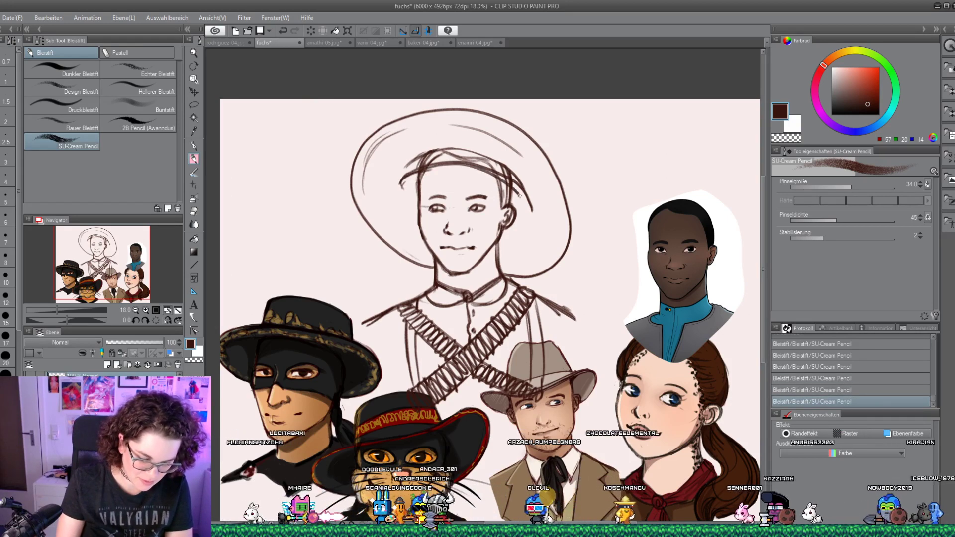
Erase the leftover head lines above the hat's front edge, then redraw the edge beside the ear and the brim's outline in pencil
key("e")
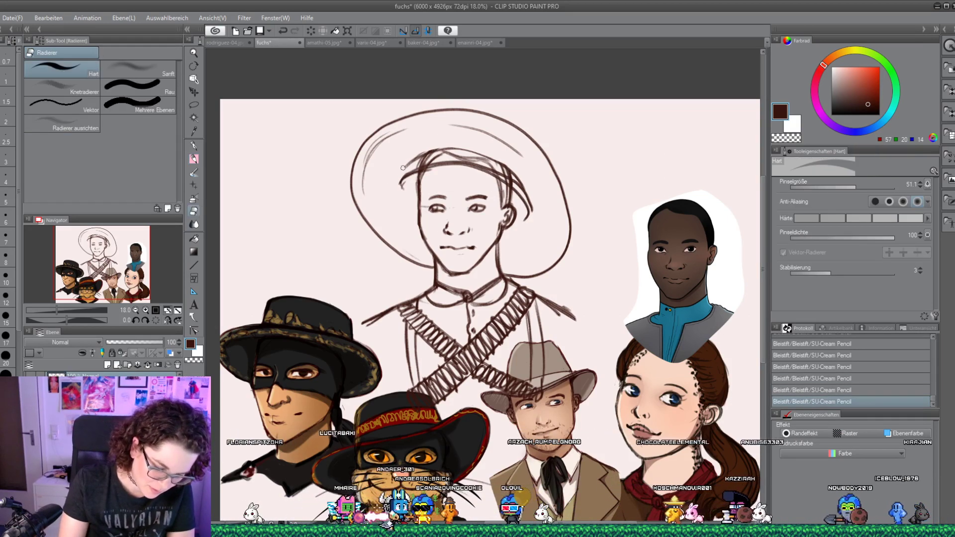
mouse_move(457, 144)
left_mouse_down()
mouse_move(441, 176)
mouse_move(446, 153)
left_mouse_up()
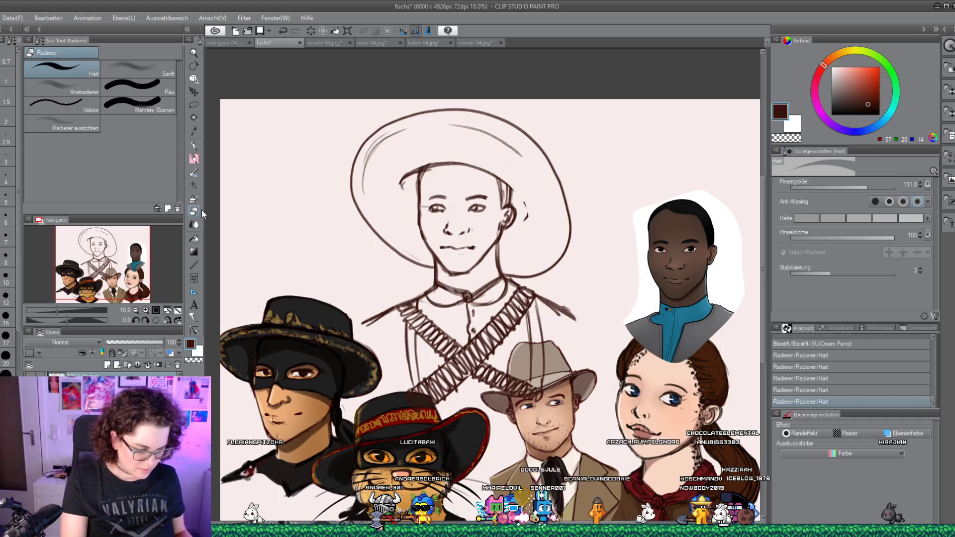
key("p")
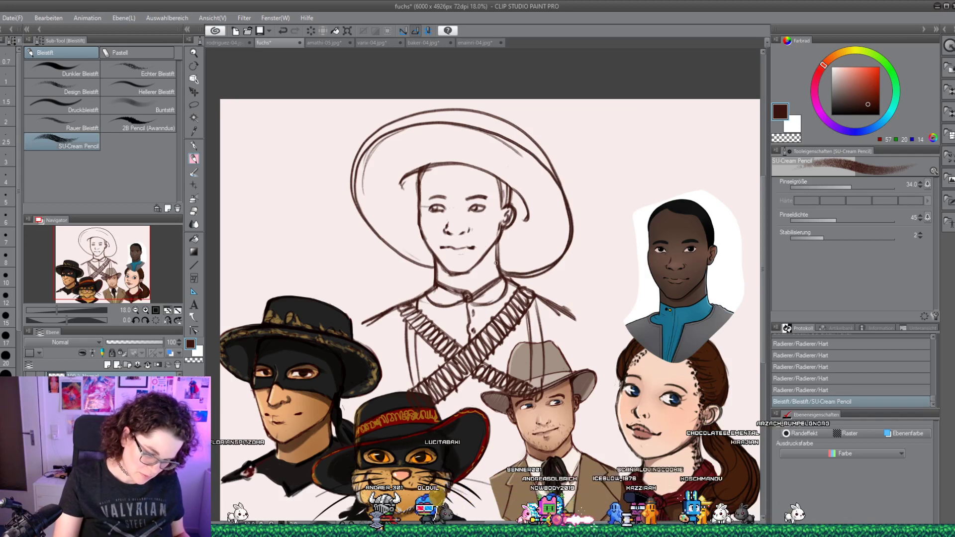
left_click_drag(383, 229, 453, 276)
Try removing the hat brim's outer line with the hard eraser, and undo those erasures
key("e")
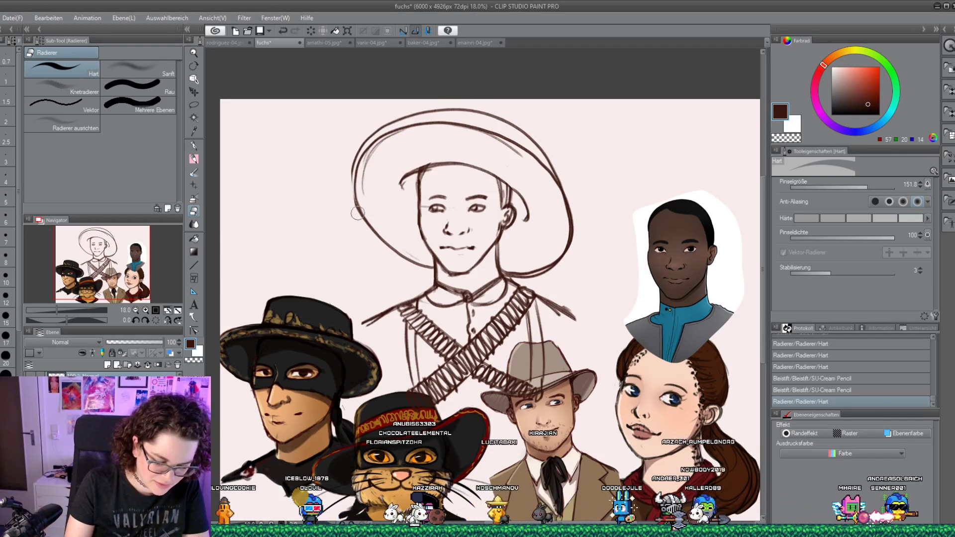
left_click_drag(355, 166, 352, 171)
left_click_drag(404, 110, 473, 113)
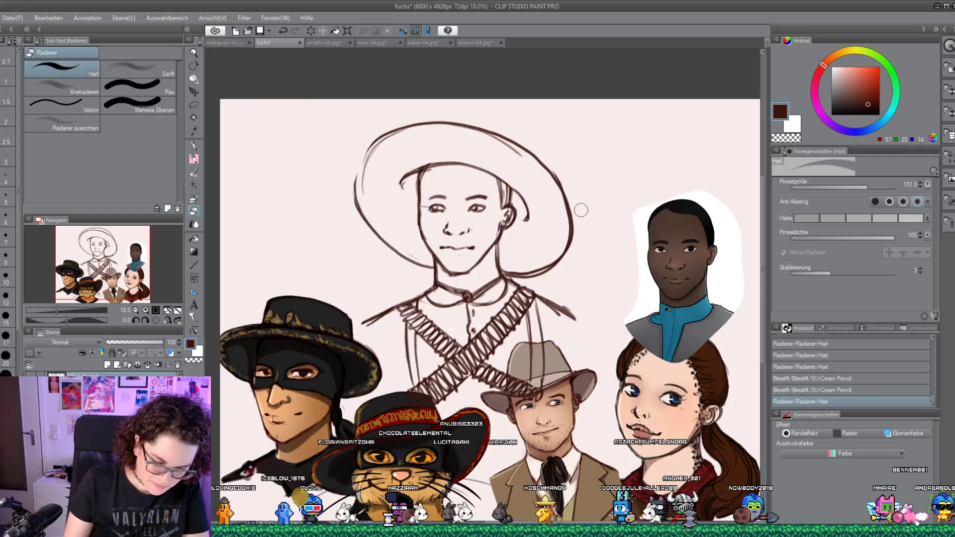
left_click_drag(536, 282, 552, 276)
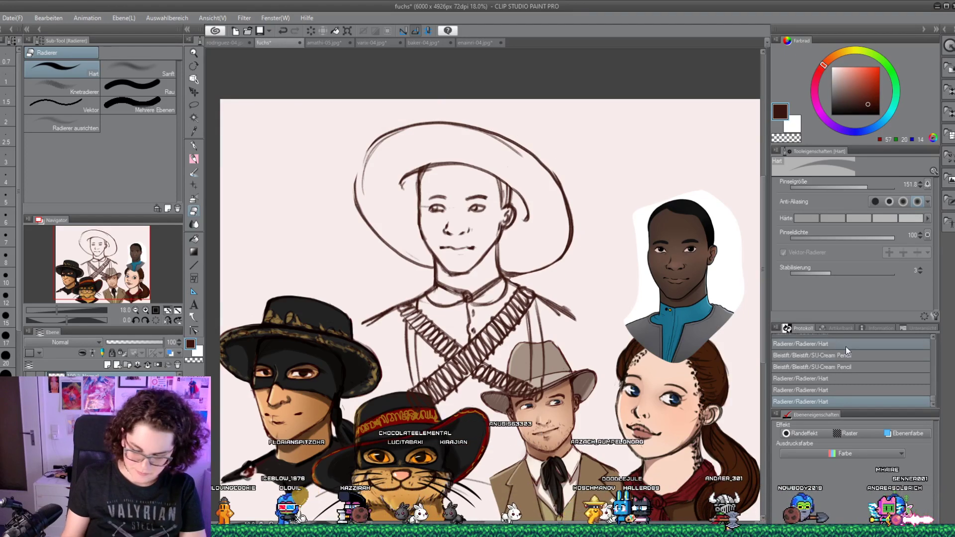
left_click(821, 390)
left_click(829, 378)
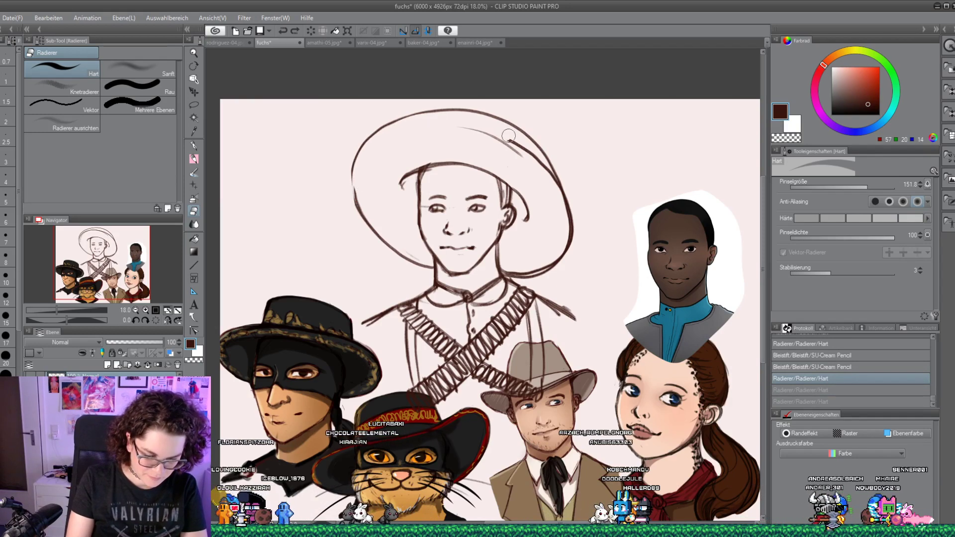
Erase the inner line of the hat brim and pencil softer inner curves along the brim's top and sides
left_click_drag(508, 135, 466, 125)
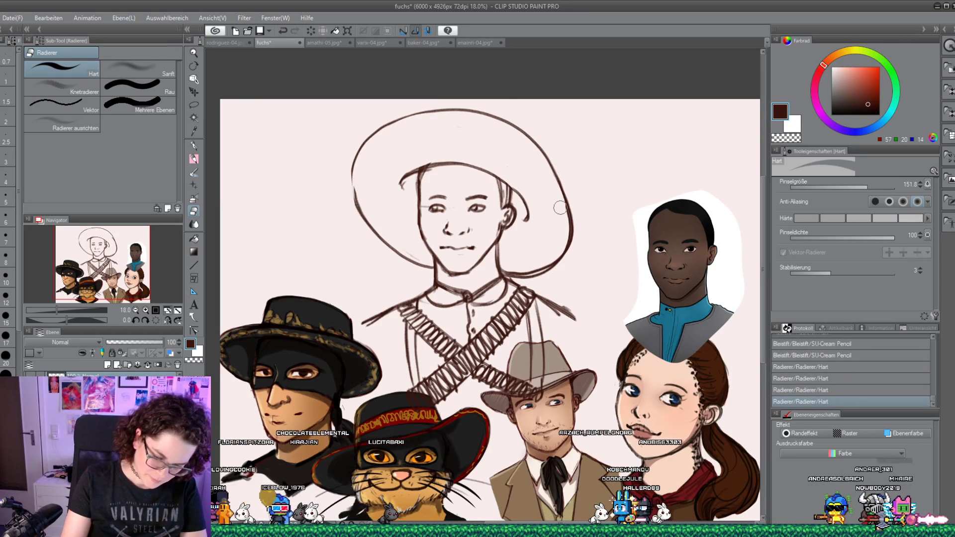
left_click(194, 158)
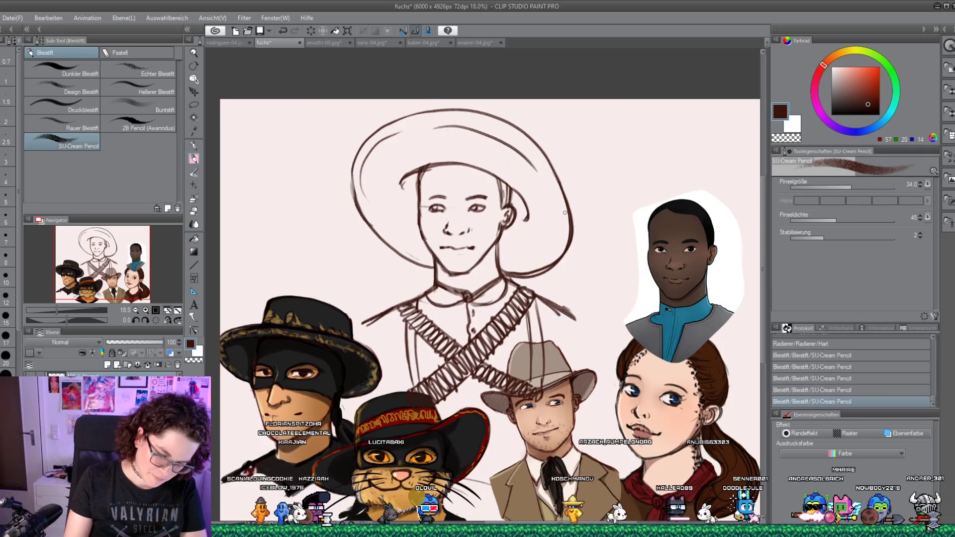
left_click_drag(515, 206, 511, 222)
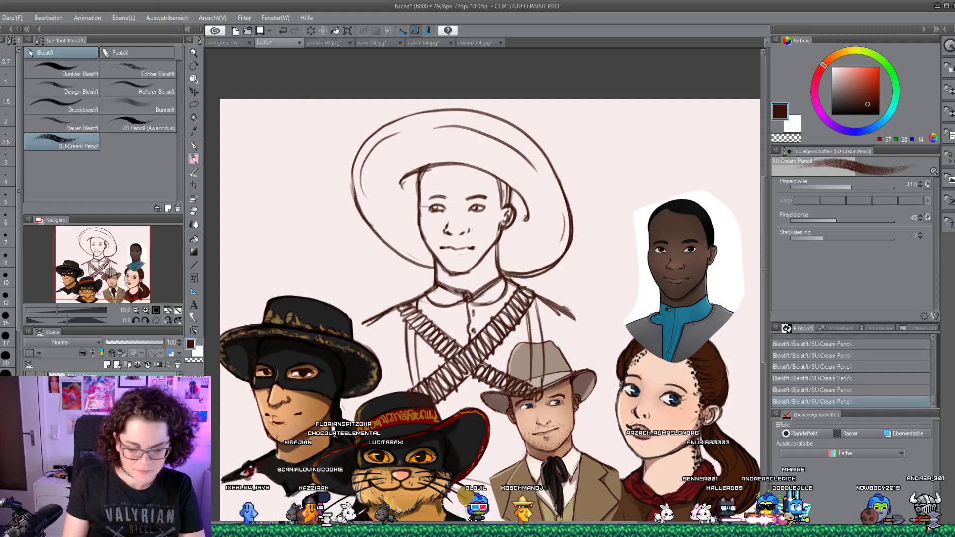
Clean up the hat's inner edge beside the ear with the hard eraser and redraw its end in pencil
key("e")
left_click(433, 190)
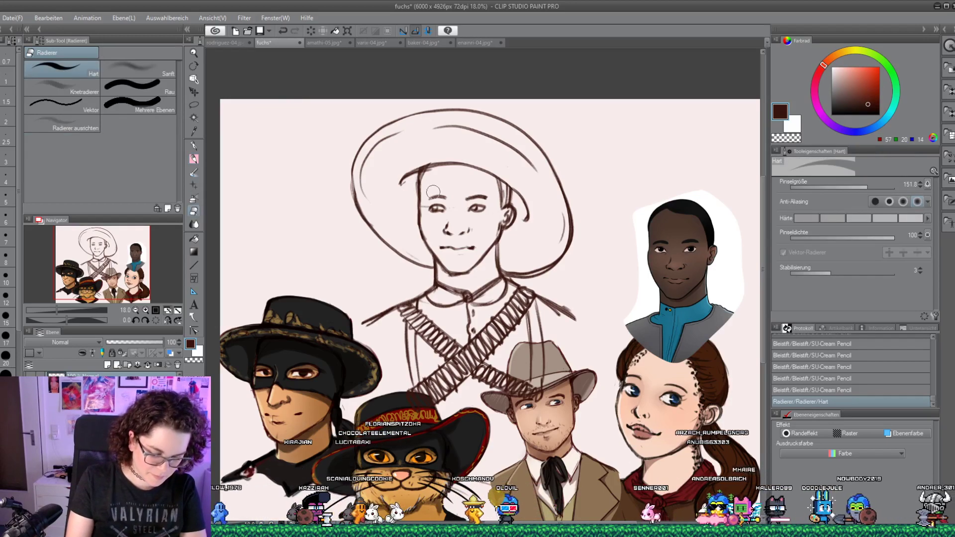
left_click(521, 210)
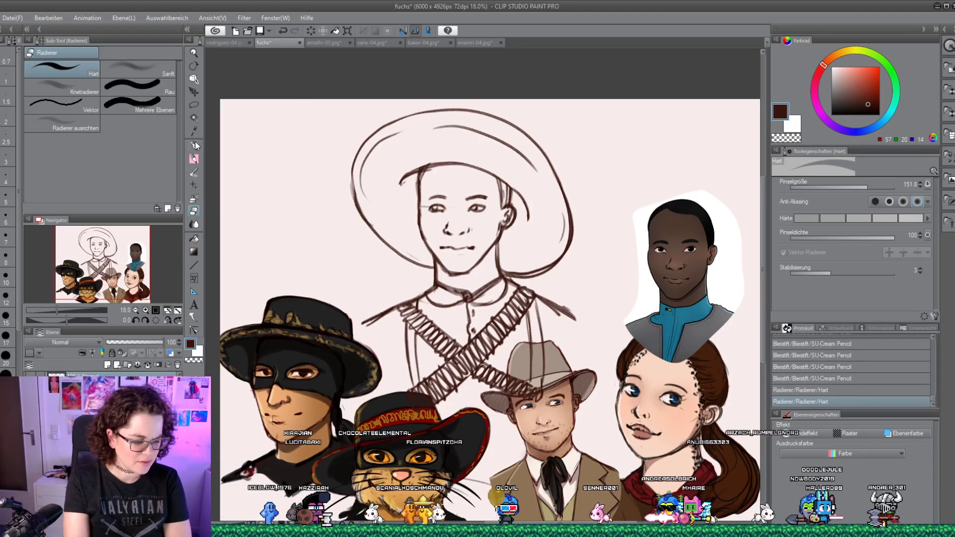
left_click(194, 158)
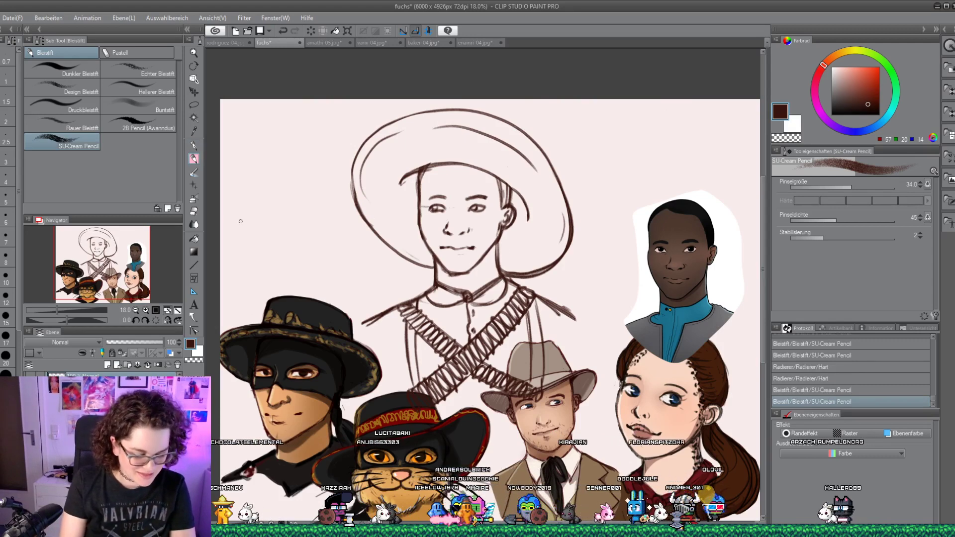
Erase the rough end of the shoulder line beneath the ear side and redraw it as one clean pencil line
key("e")
left_click_drag(544, 262, 496, 249)
key("p")
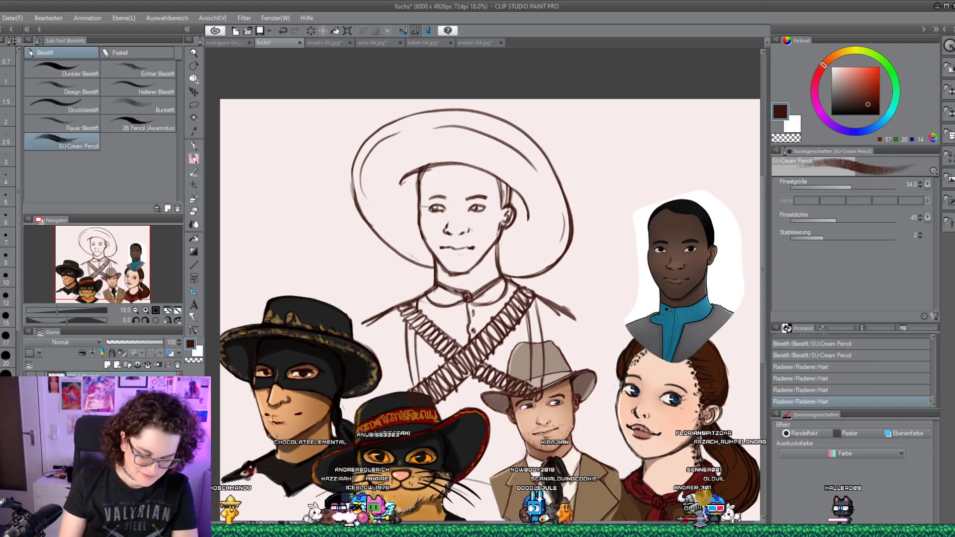
left_click_drag(552, 305, 577, 321)
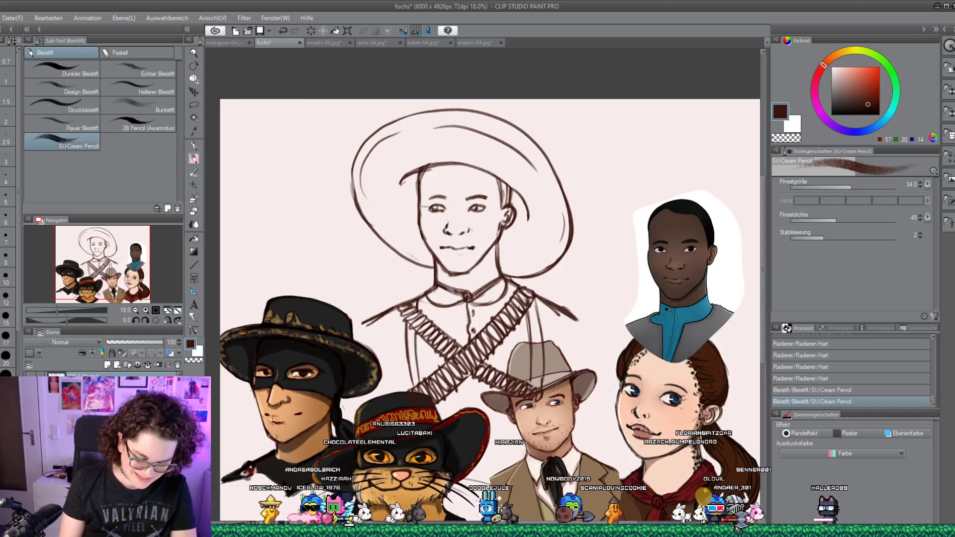
left_click_drag(477, 398, 472, 405)
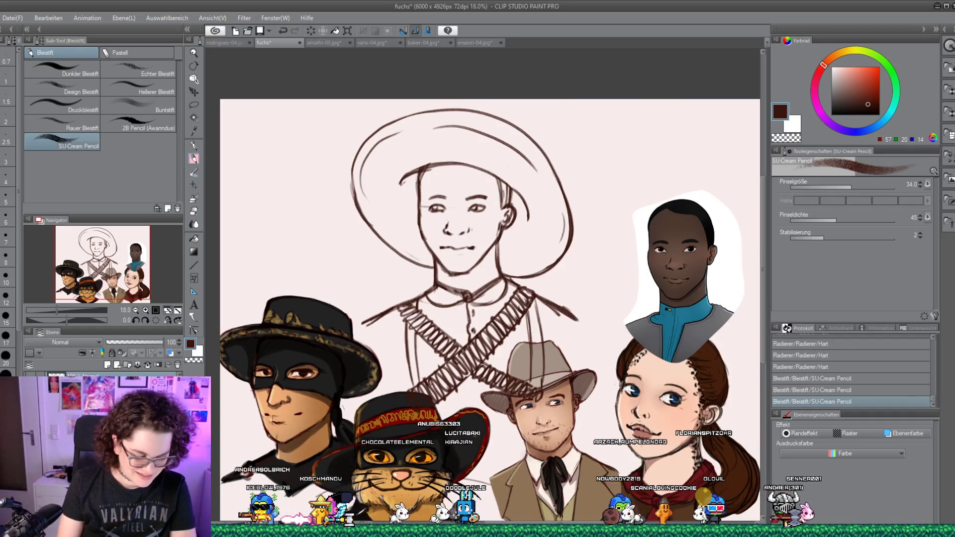
Move the sketch up and left, then pencil a knotted neckerchief hanging from the collar and a pocket edge on the shirt's chest
left_click(194, 91)
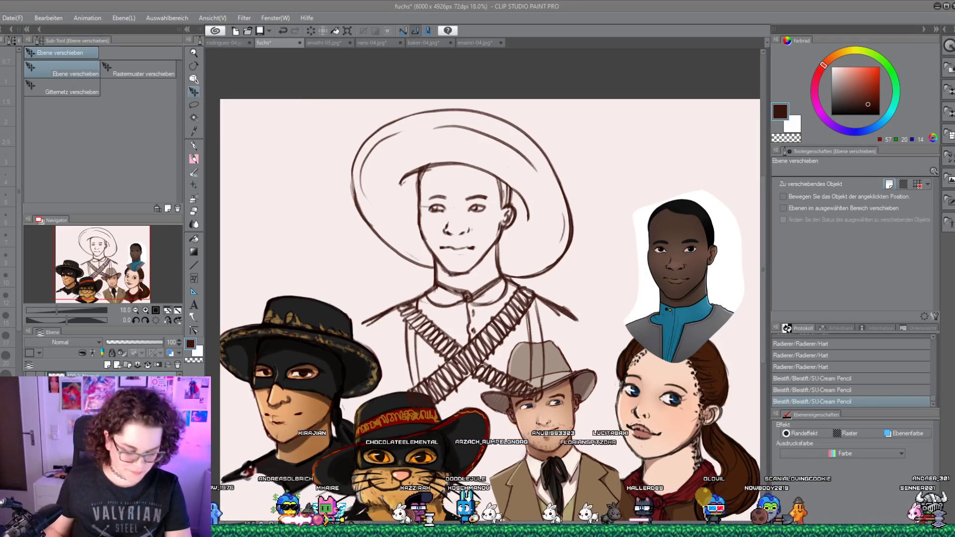
key("p")
key("k")
left_click_drag(253, 135, 220, 73)
key("p")
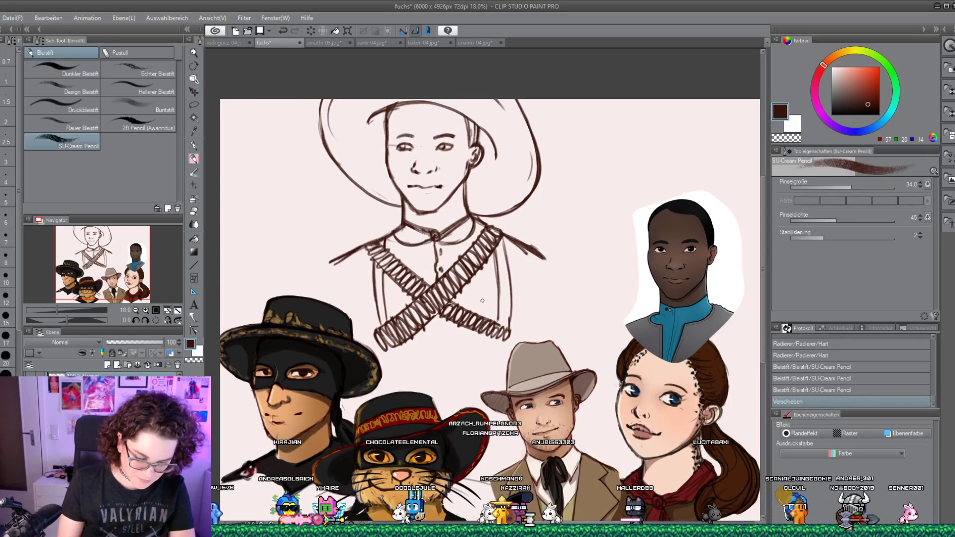
mouse_move(501, 302)
left_mouse_down()
mouse_move(480, 303)
mouse_move(496, 310)
left_mouse_up()
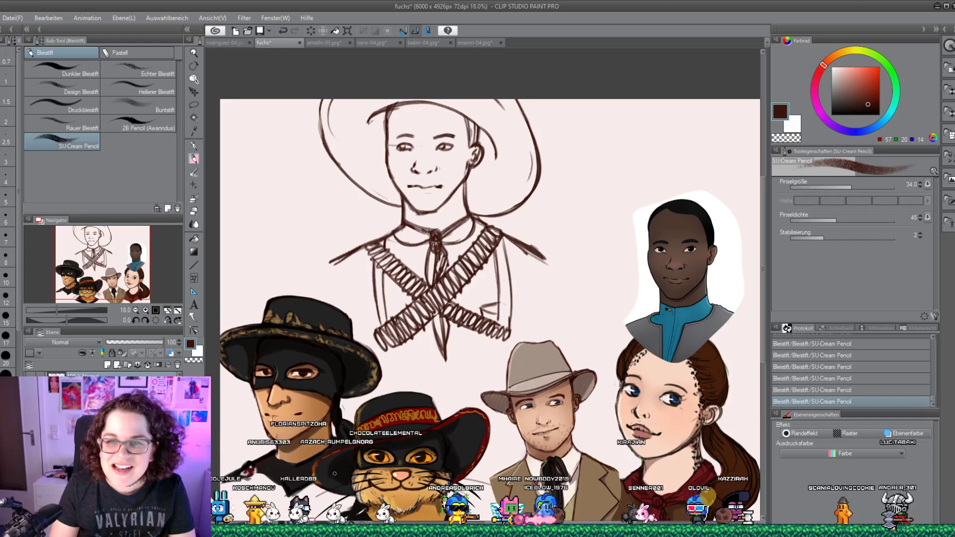
Try a dark pencil moustache between the nose and the mouth
left_click_drag(411, 179, 445, 184)
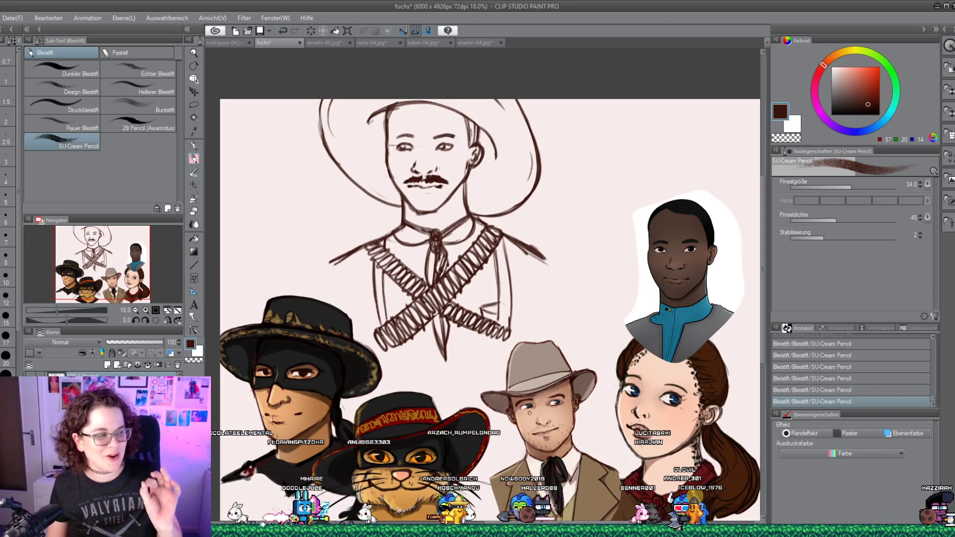
left_click(820, 366)
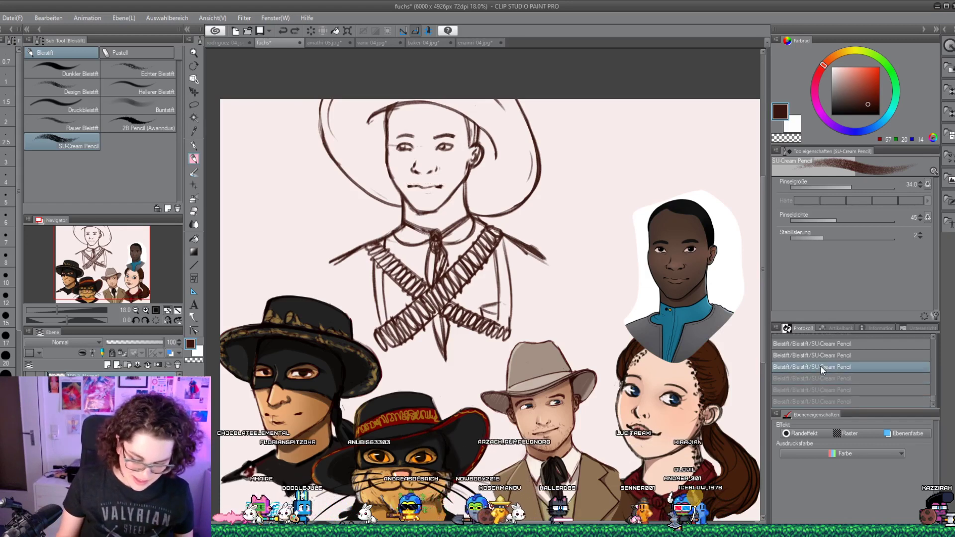
Extend the canvas upward to 6000 x 5886 px and move the sketch slightly up and right
key("k")
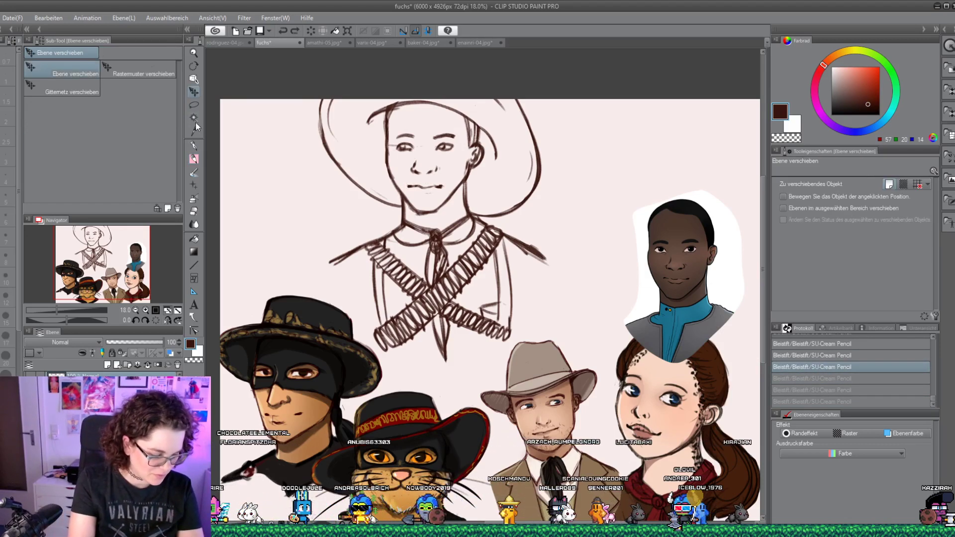
left_click(136, 310)
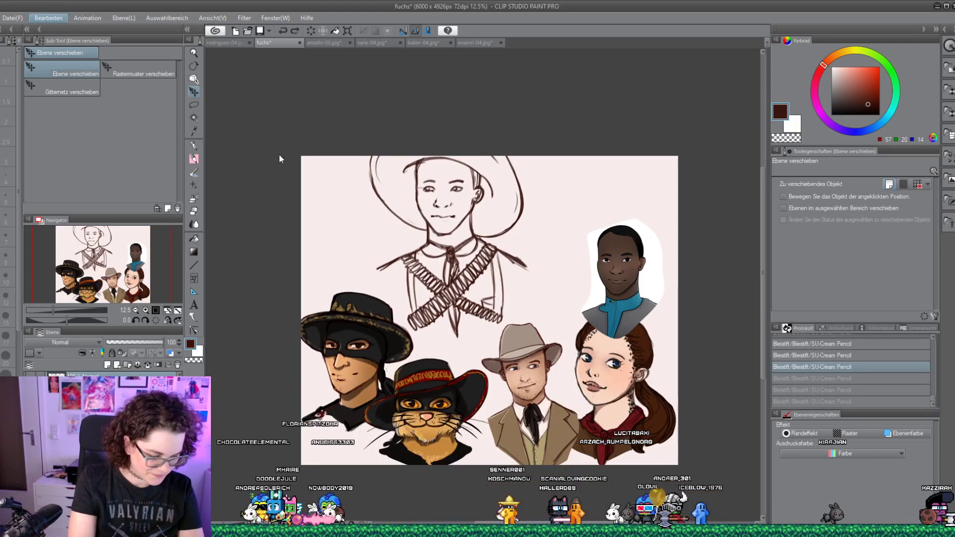
key("ctrl+alt+c")
left_click_drag(491, 155, 501, 95)
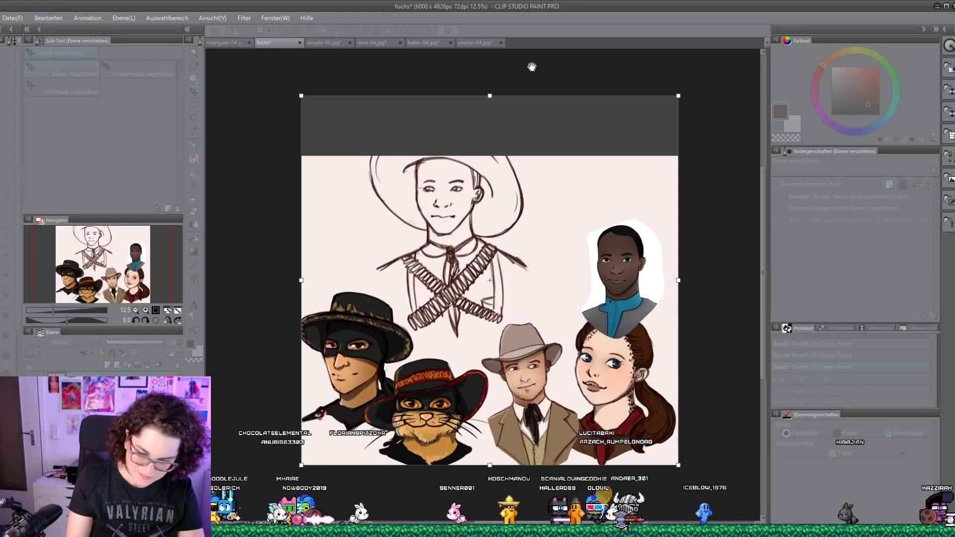
key("Return")
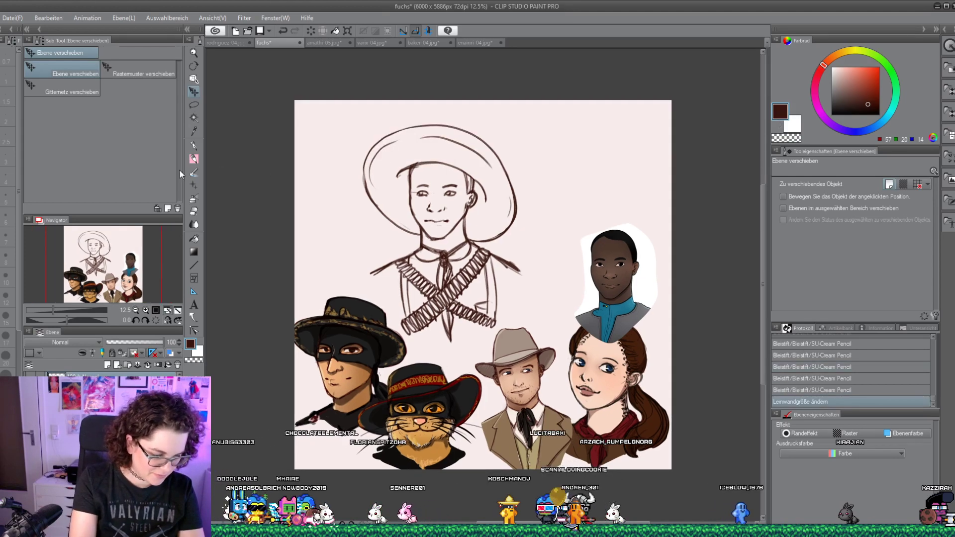
left_click_drag(231, 338, 242, 320)
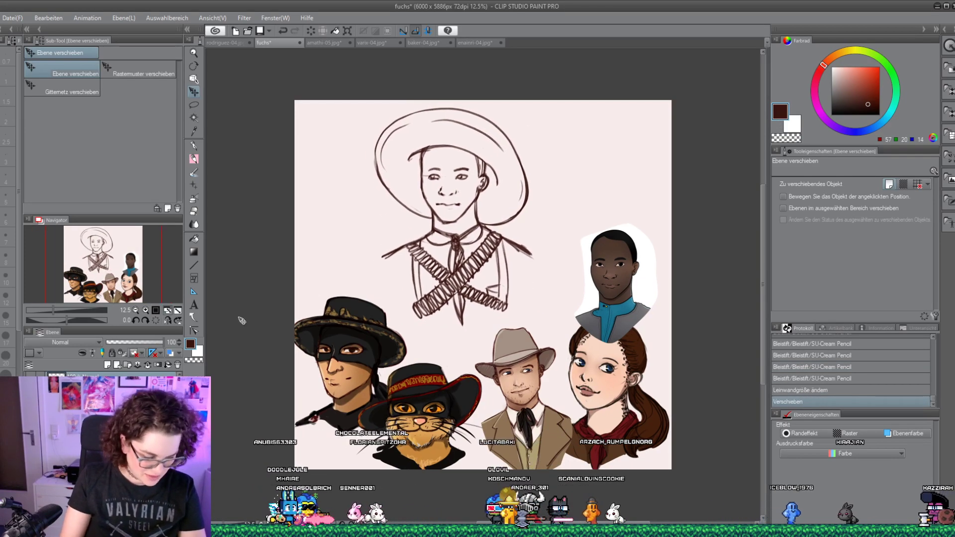
Add a raster layer in Multiply mode and sample the dark brown skin tone from the officer's portrait for the G-Pen
scroll(423, 159, "up", 2)
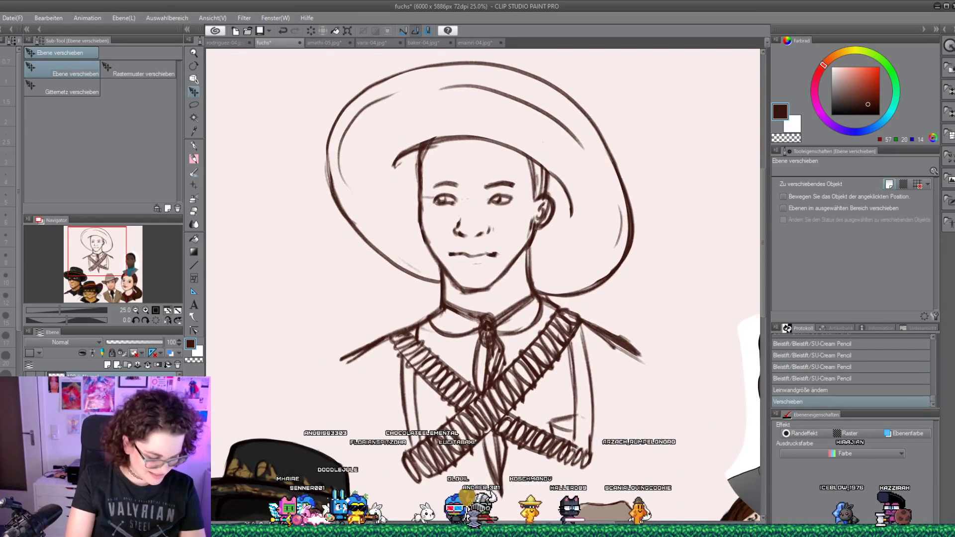
left_click(117, 365)
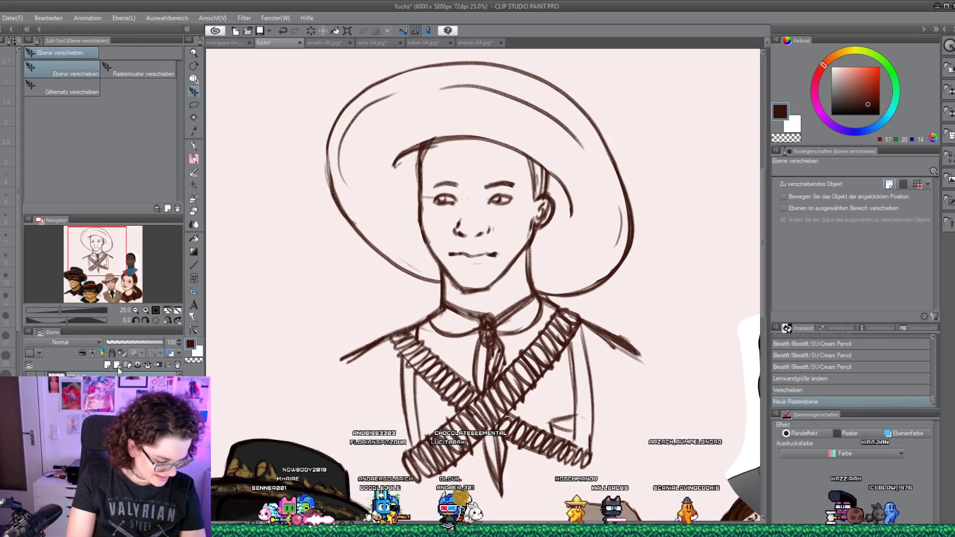
left_click(91, 342)
left_click(62, 92)
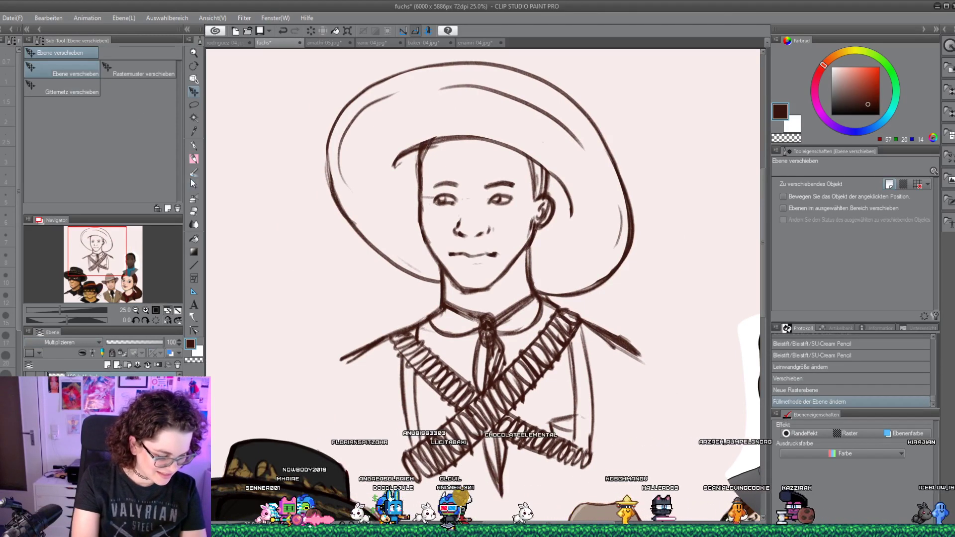
left_click(194, 145)
left_click(130, 264)
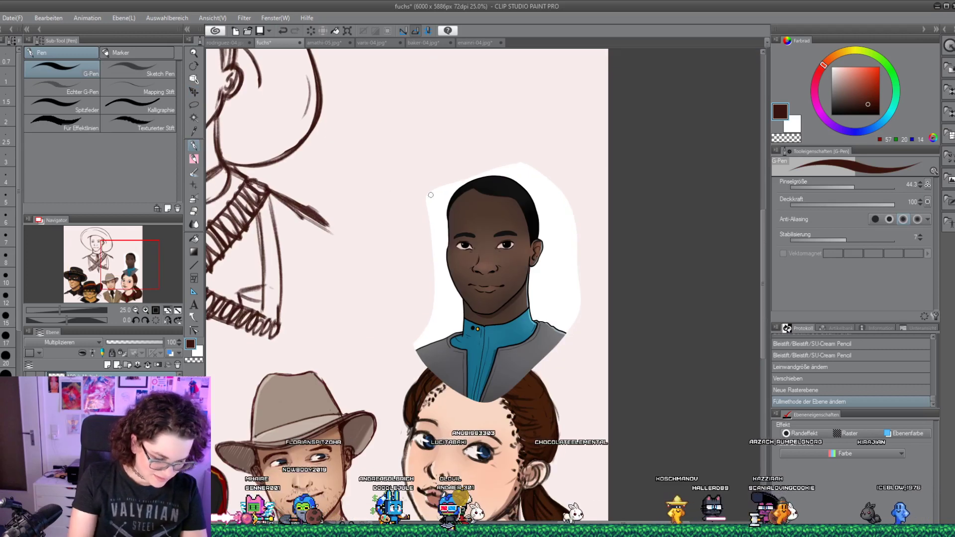
left_click(99, 243)
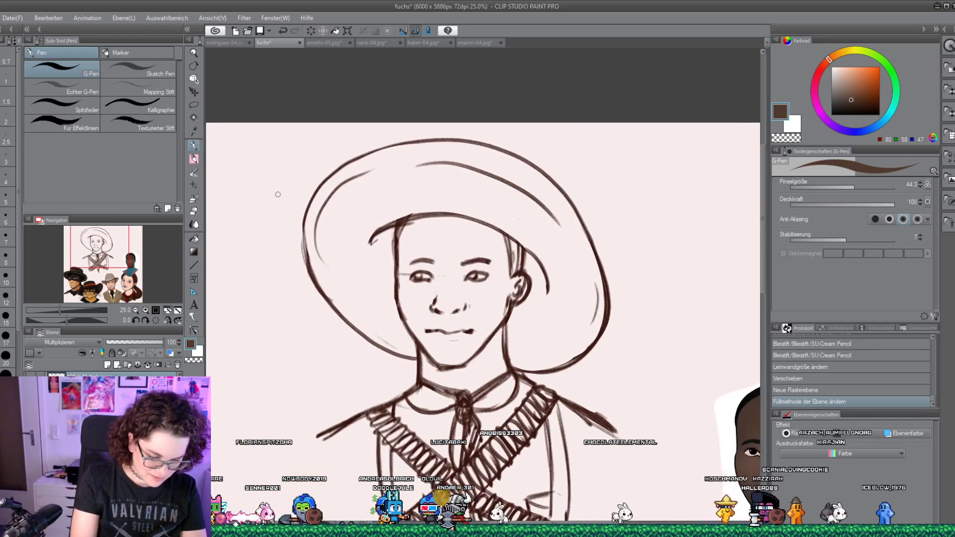
Paint the face, ear and neck in solid dark brown with the G-Pen at size 72.4
left_click_drag(426, 290, 434, 341)
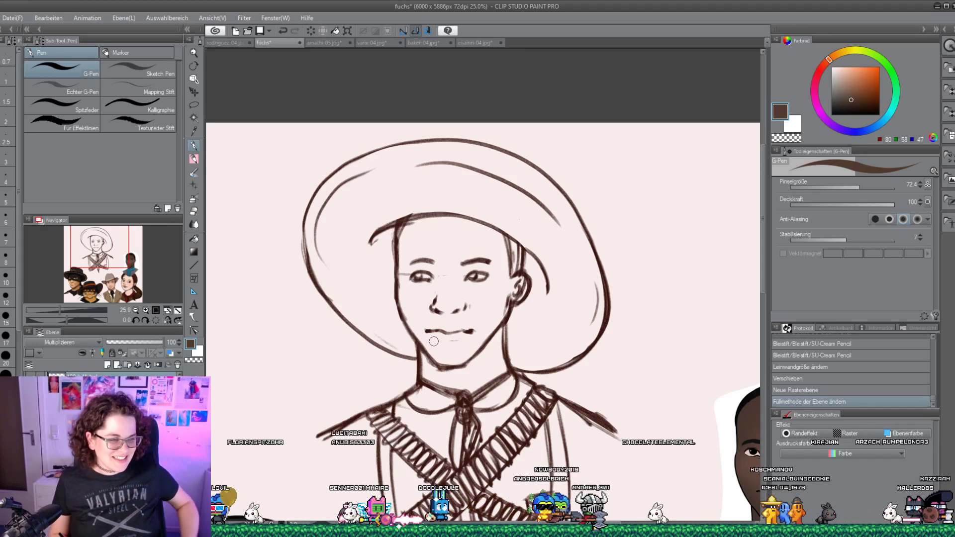
mouse_move(419, 251)
left_mouse_down()
mouse_move(417, 306)
mouse_move(410, 258)
mouse_move(408, 298)
left_mouse_up()
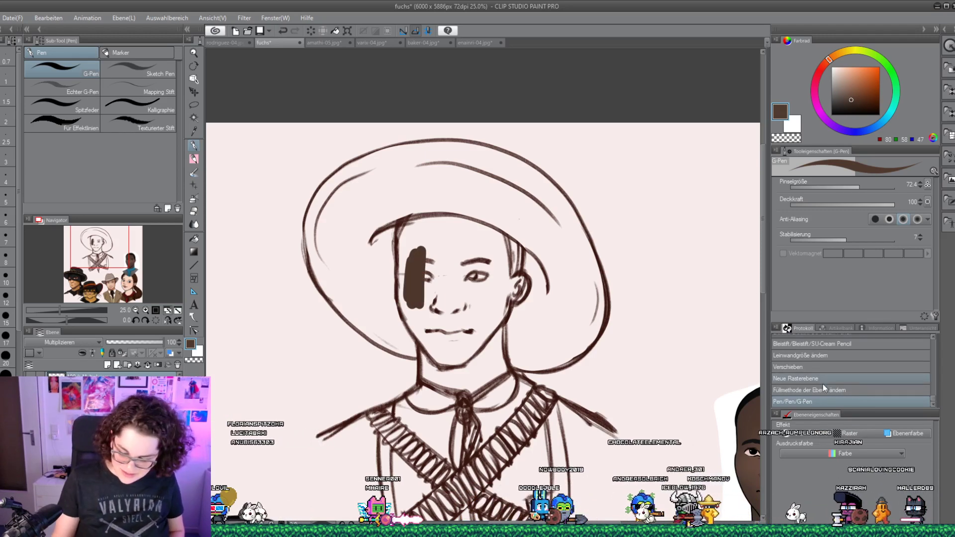
key("ctrl+z")
mouse_move(427, 251)
left_mouse_down()
mouse_move(425, 306)
mouse_move(413, 251)
mouse_move(405, 294)
mouse_move(423, 343)
mouse_move(399, 274)
left_mouse_up()
mouse_move(398, 221)
left_mouse_down()
mouse_move(481, 228)
mouse_move(507, 250)
mouse_move(506, 262)
mouse_move(503, 243)
mouse_move(514, 246)
mouse_move(510, 289)
mouse_move(522, 283)
mouse_move(483, 336)
mouse_move(461, 330)
mouse_move(447, 260)
mouse_move(418, 313)
mouse_move(423, 331)
mouse_move(432, 259)
left_mouse_up()
mouse_move(436, 240)
left_mouse_down()
mouse_move(498, 272)
mouse_move(491, 252)
mouse_move(426, 253)
mouse_move(407, 237)
left_mouse_up()
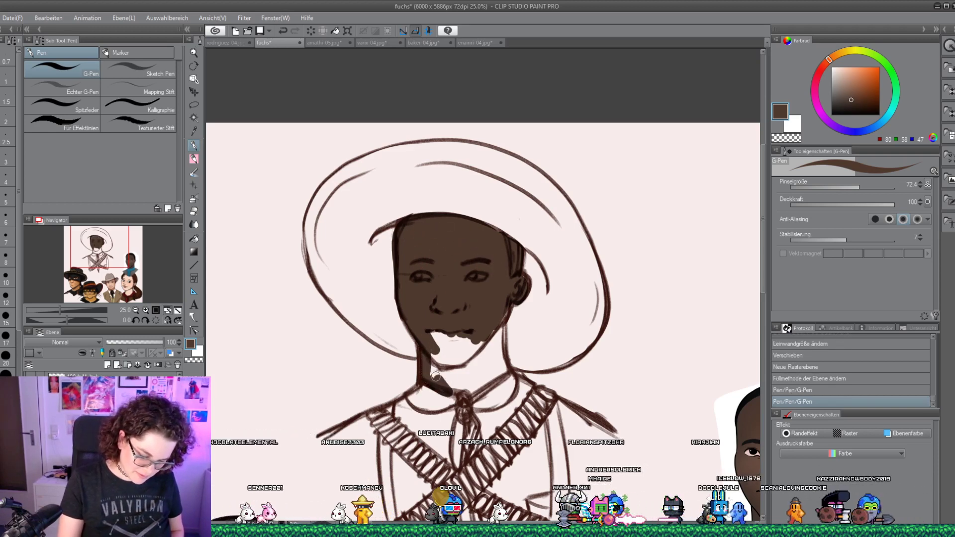
left_click_drag(436, 377, 456, 381)
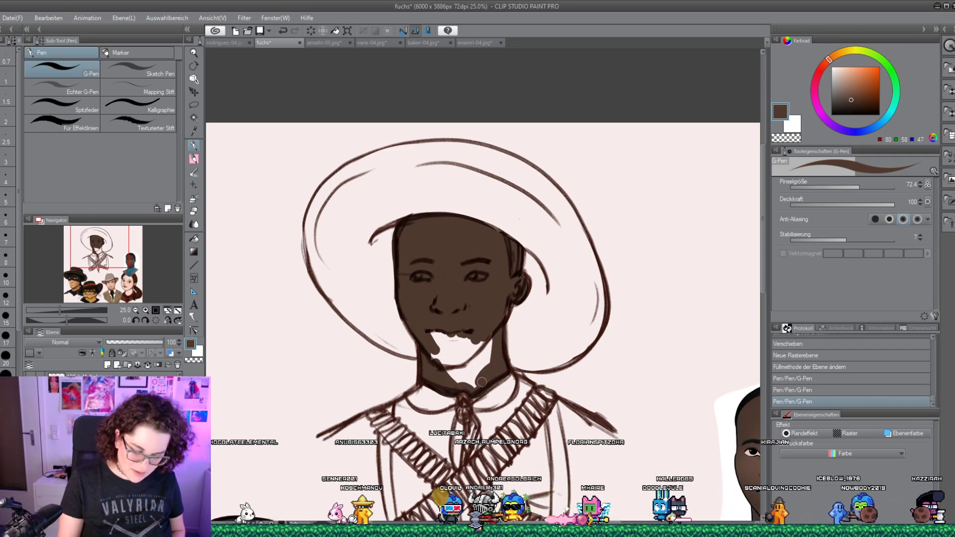
left_click_drag(455, 334, 436, 354)
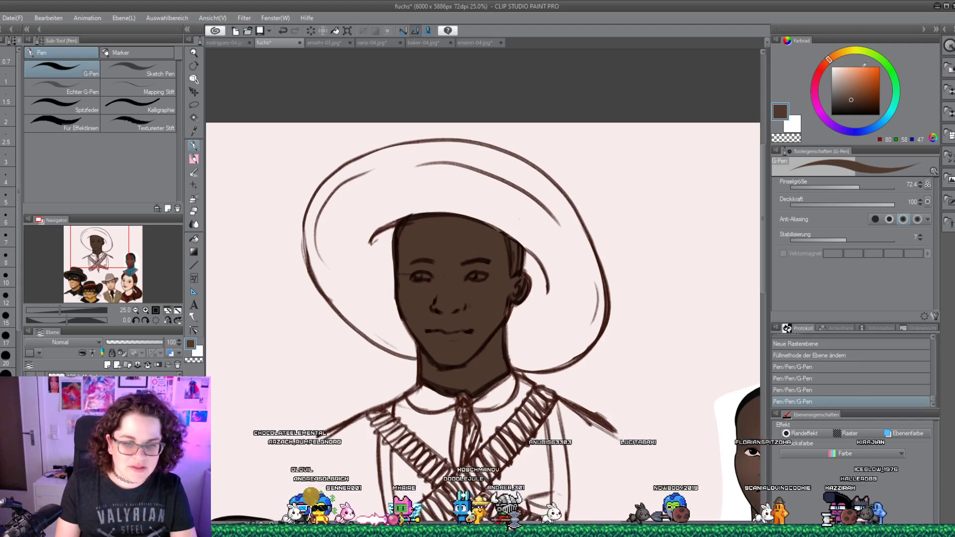
Outline the inside edges of the hat in tan (RGB 148, 114, 71) on a new raster layer
left_click(846, 68)
left_click(837, 53)
left_click(855, 87)
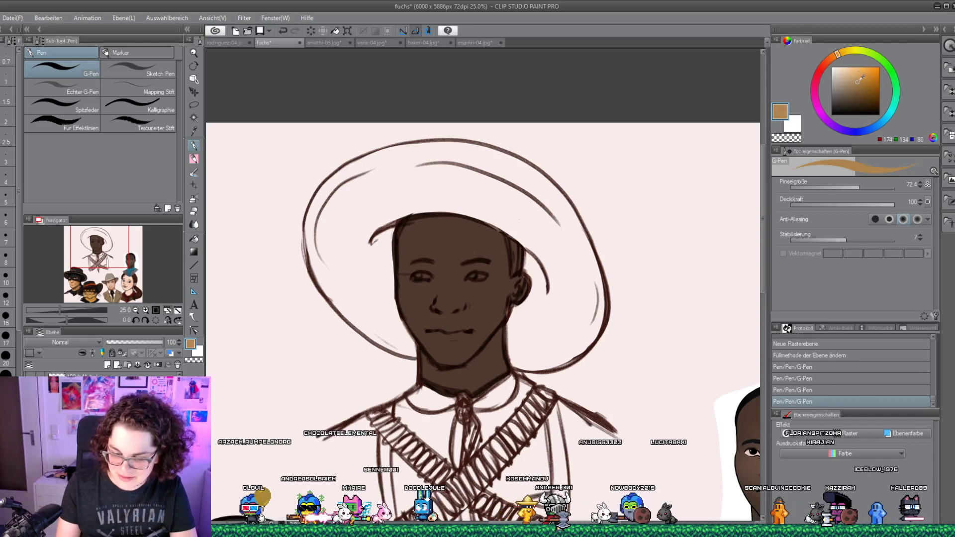
left_click(108, 365)
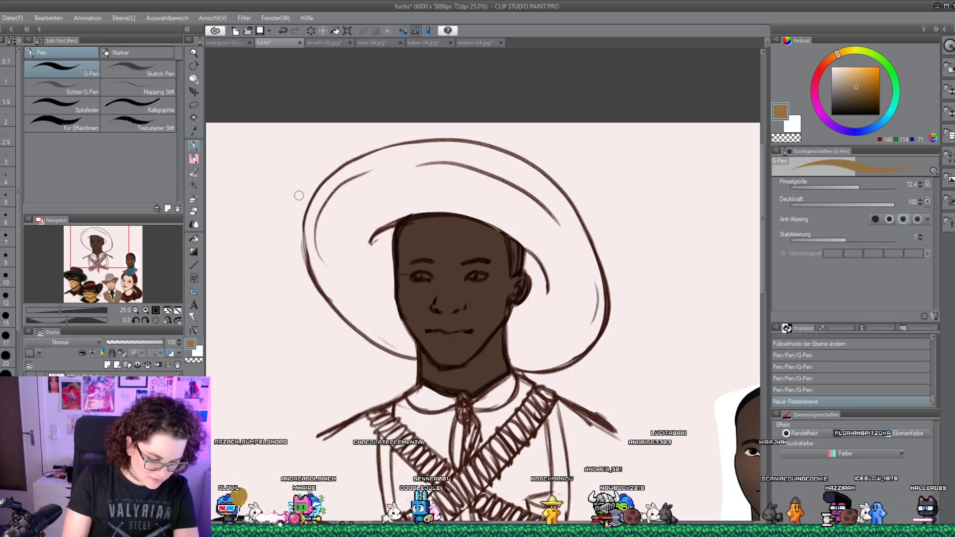
mouse_move(414, 355)
left_mouse_down()
mouse_move(329, 300)
mouse_move(310, 269)
mouse_move(315, 201)
left_mouse_up()
left_click_drag(367, 158, 428, 144)
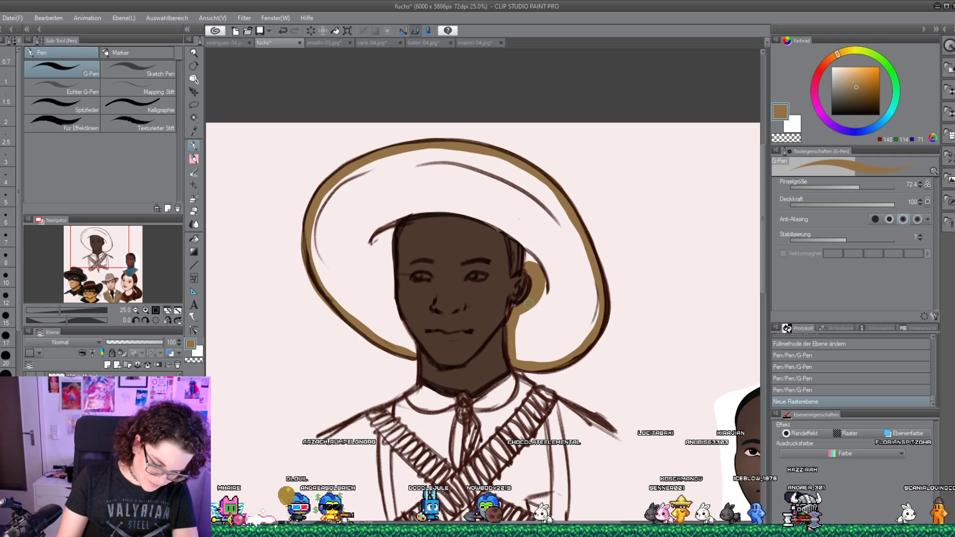
left_click_drag(533, 276, 530, 240)
left_click_drag(398, 206, 390, 278)
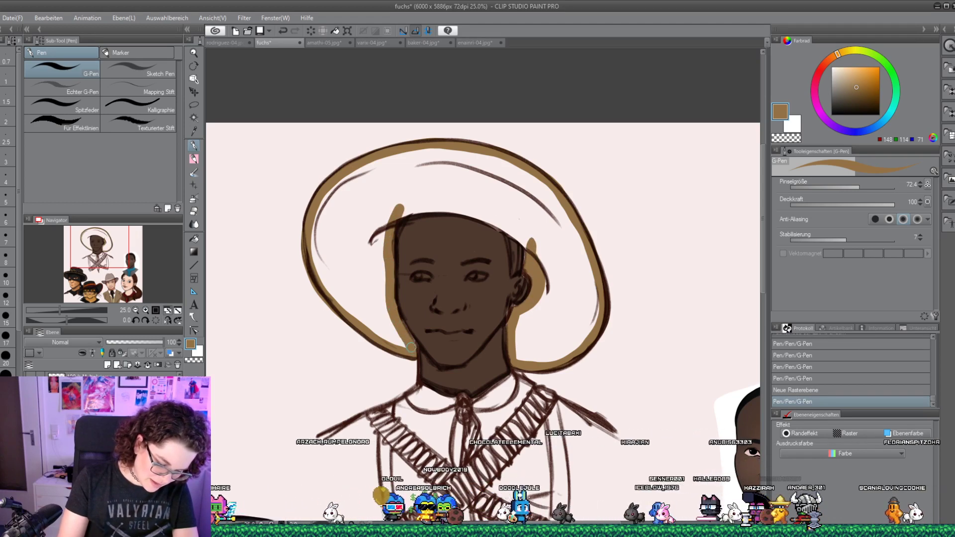
mouse_move(373, 243)
left_mouse_down()
mouse_move(370, 234)
mouse_move(438, 207)
left_mouse_up()
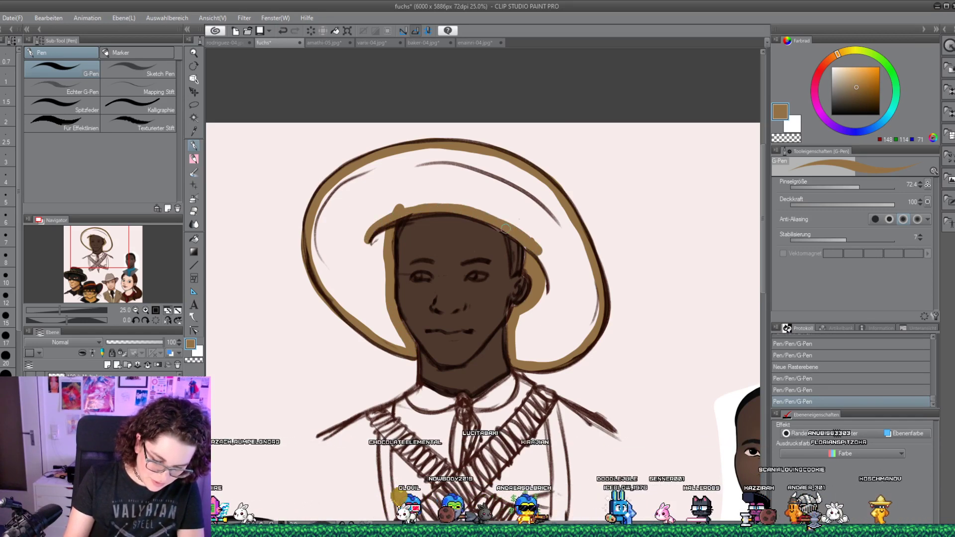
left_click_drag(536, 257, 547, 276)
Fill the outlined hat with tan and touch up its remaining gaps beside the ear and neck with the G-Pen
left_click(193, 238)
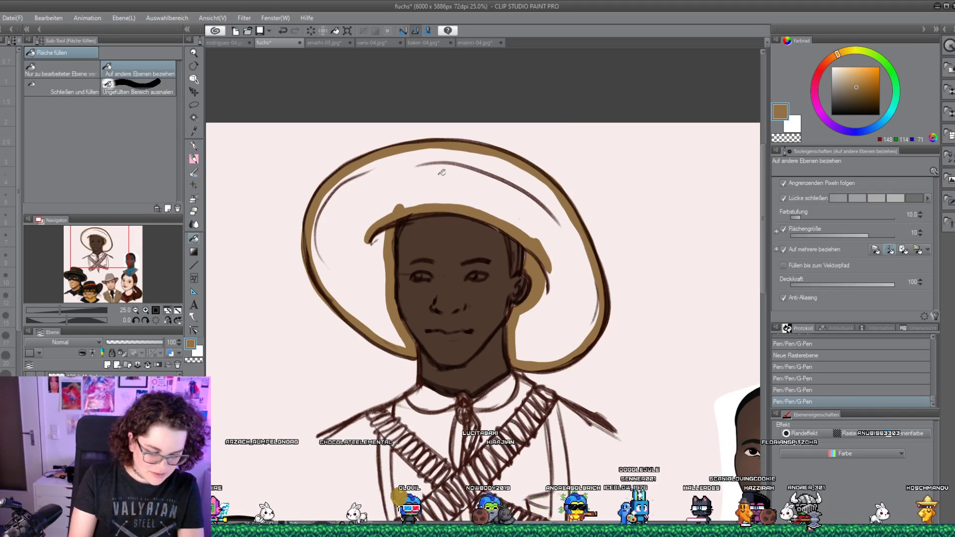
left_click(551, 223)
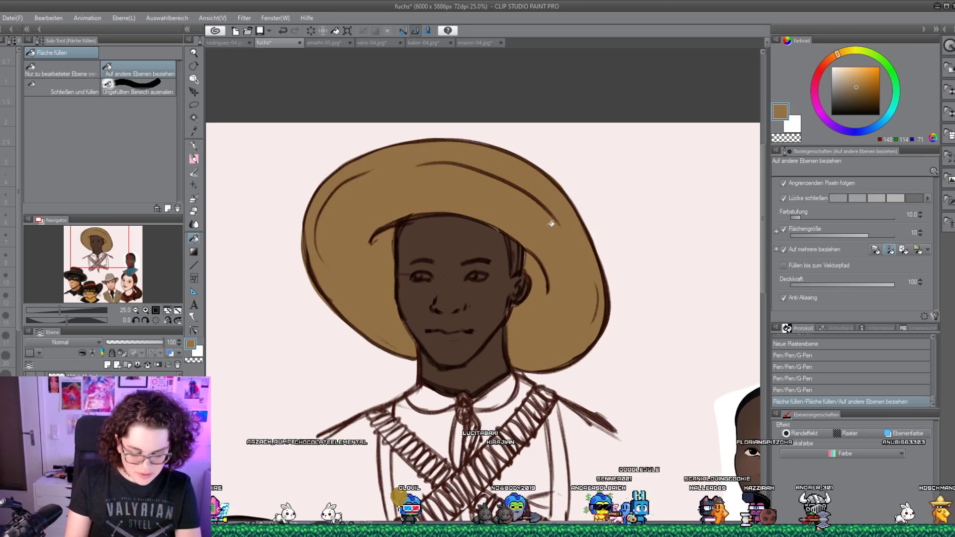
left_click(194, 145)
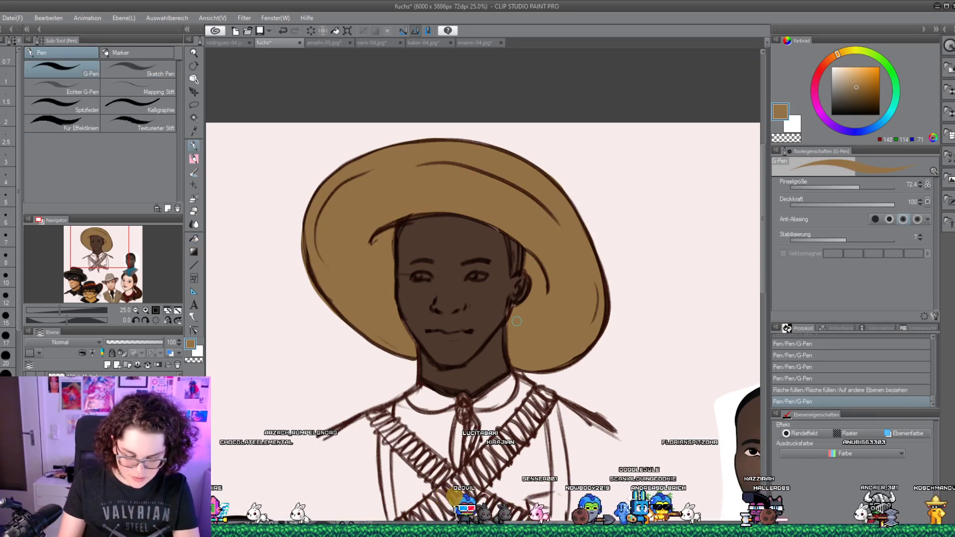
left_click_drag(536, 282, 545, 341)
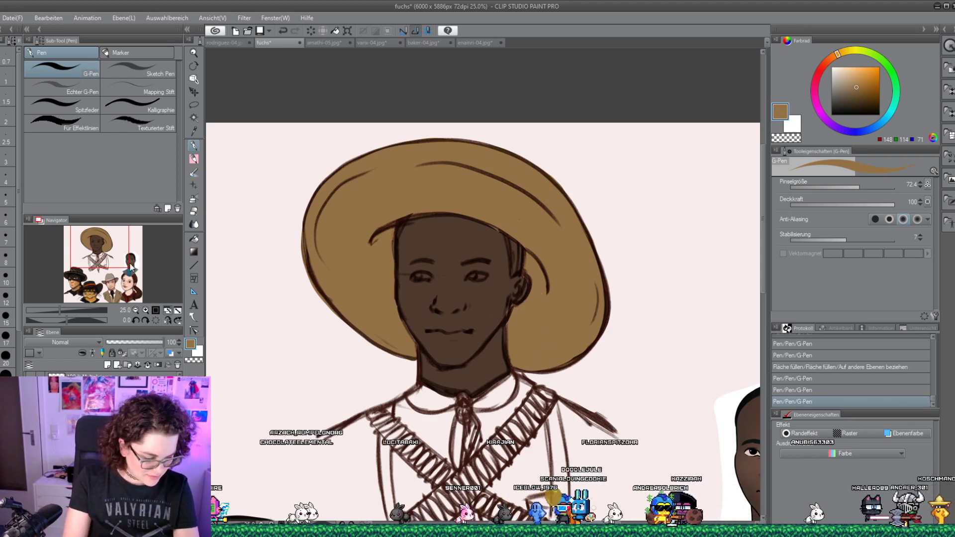
Outline the shirt as a rounded bust in beige (RGB 161, 142, 116) and fill it with the same colour
left_click_drag(106, 255, 107, 265)
left_click(854, 68)
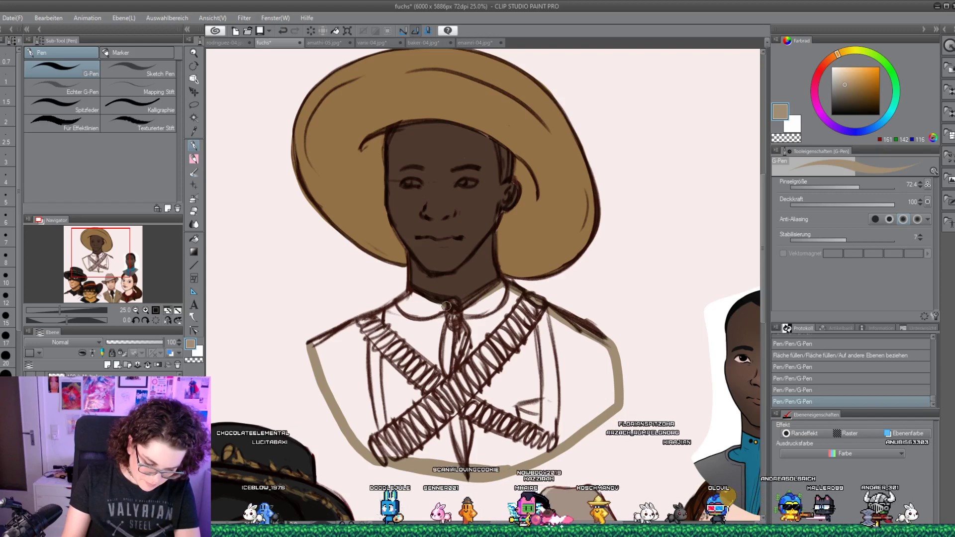
left_click_drag(446, 305, 455, 300)
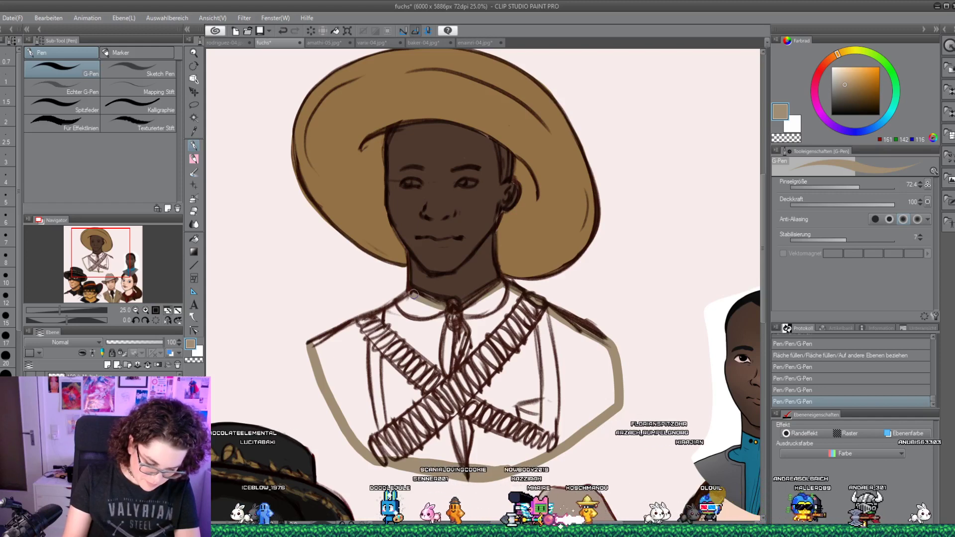
left_click(195, 239)
left_click(408, 455)
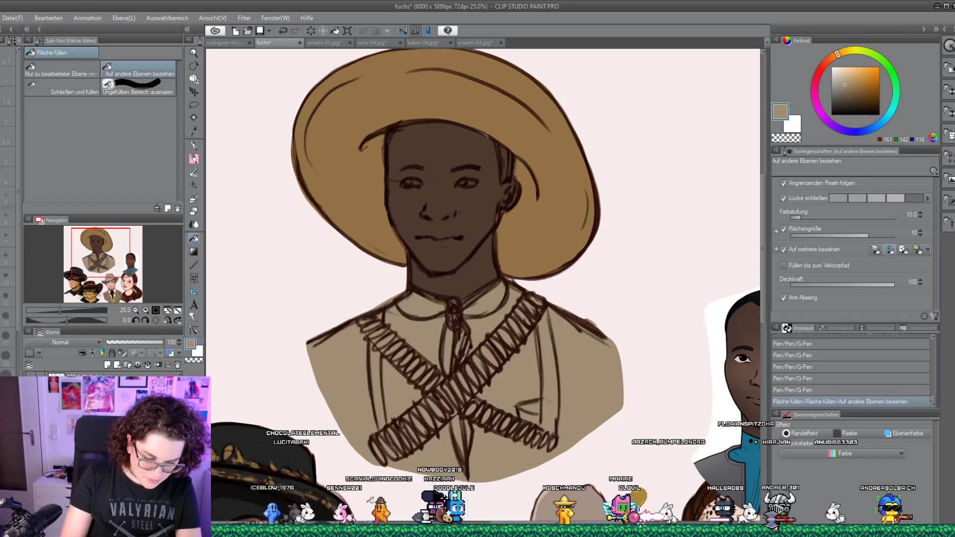
Paint both vertical suspenders in warm brown (RGB 107, 58, 19) with the G-Pen
left_click(195, 145)
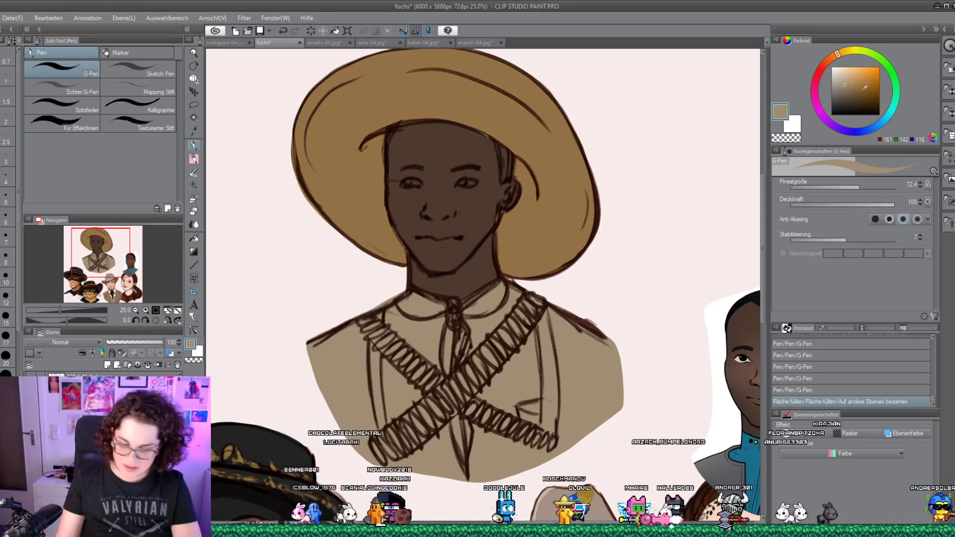
left_click(868, 105)
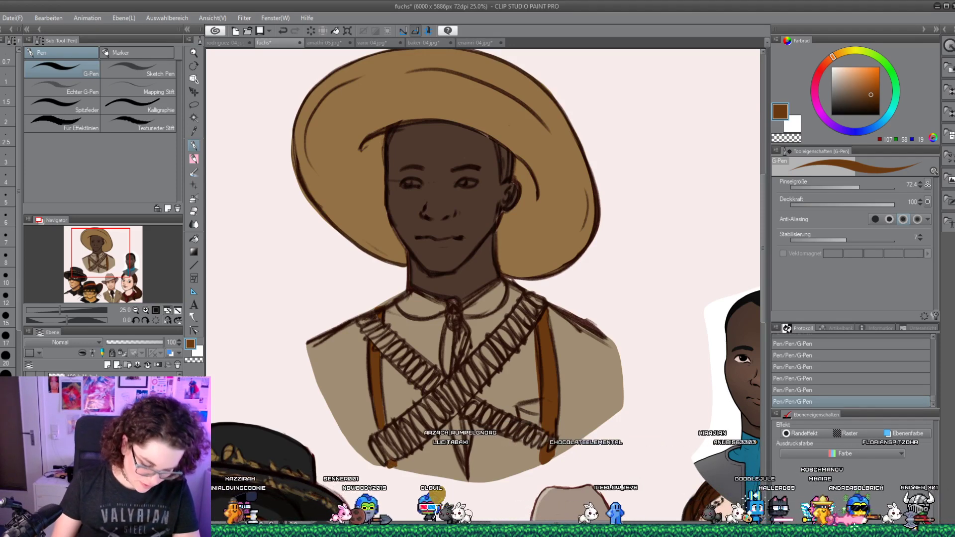
left_click(842, 88)
left_click(832, 93)
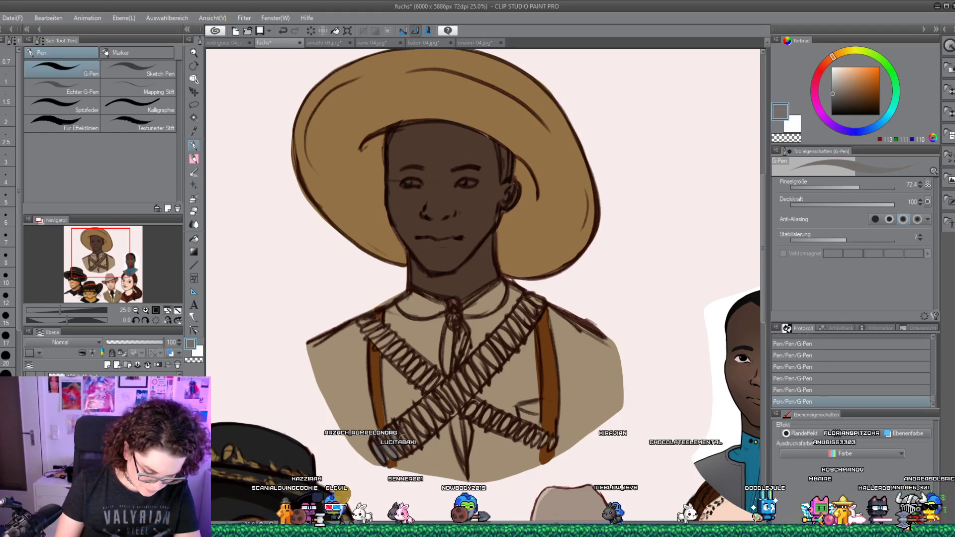
key("ctrl+z")
key("ctrl+z")
key("ctrl+z")
key("ctrl+z")
key("ctrl+z")
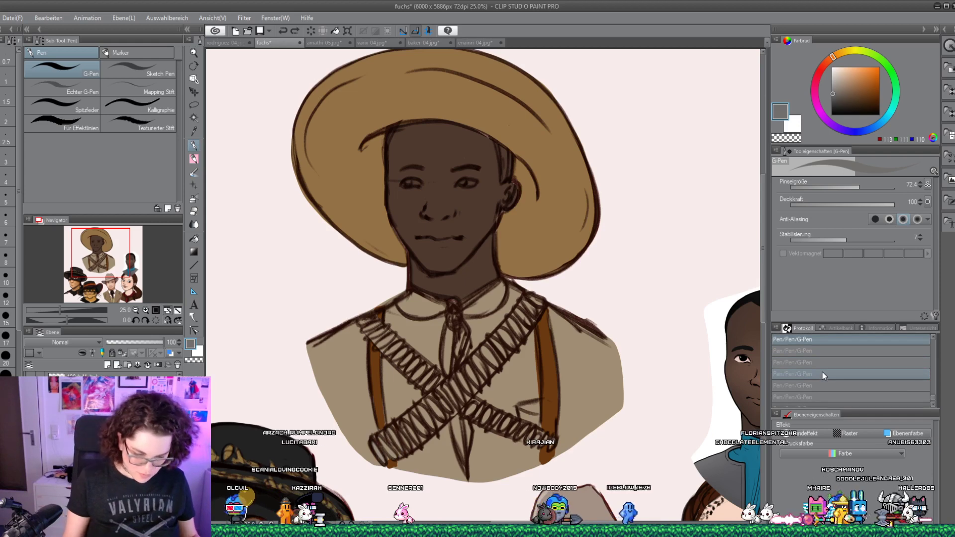
Paint both crossed cartridge belts in brown (RGB 107, 69, 39) with the G-Pen
left_click(867, 103)
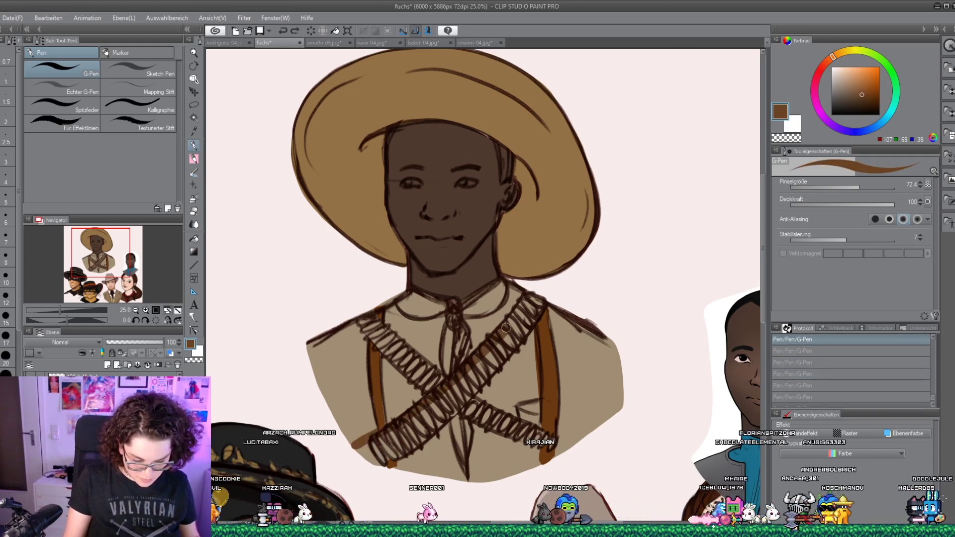
left_click_drag(536, 302, 475, 382)
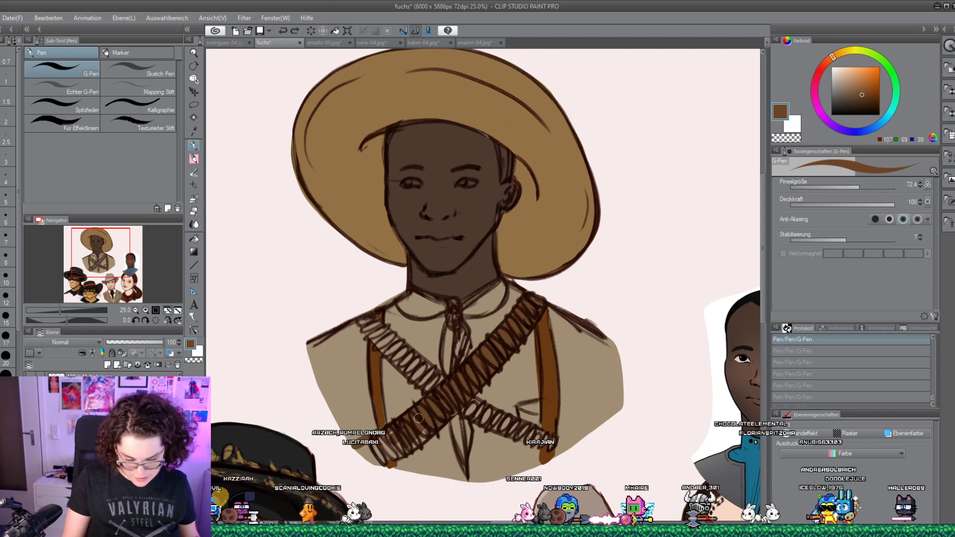
mouse_move(418, 418)
left_mouse_down()
mouse_move(371, 446)
mouse_move(372, 463)
left_mouse_up()
left_click_drag(360, 326, 388, 351)
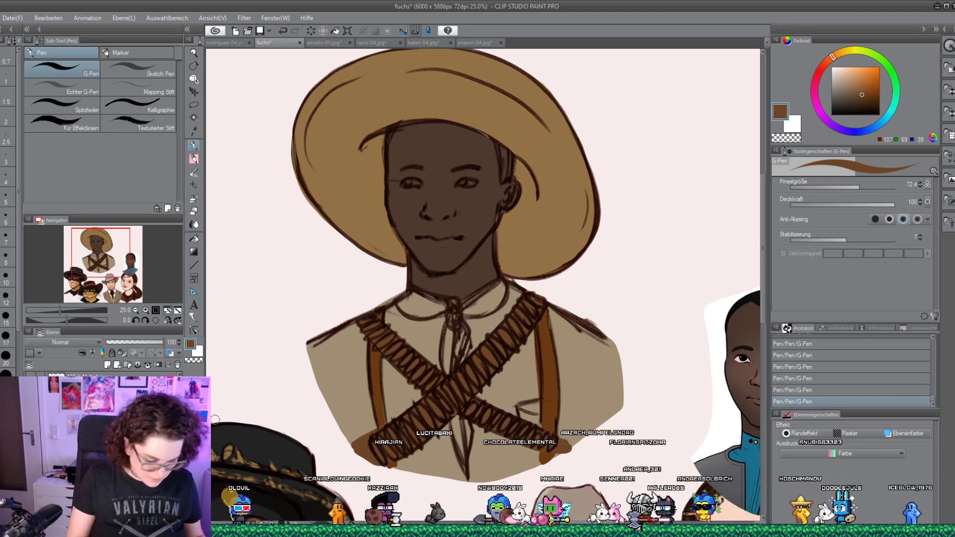
Colour the cartridges along both crossed belts in grey (RGB 148, 148, 148) on a new raster layer
key("ctrl+shift+n")
left_click(831, 87)
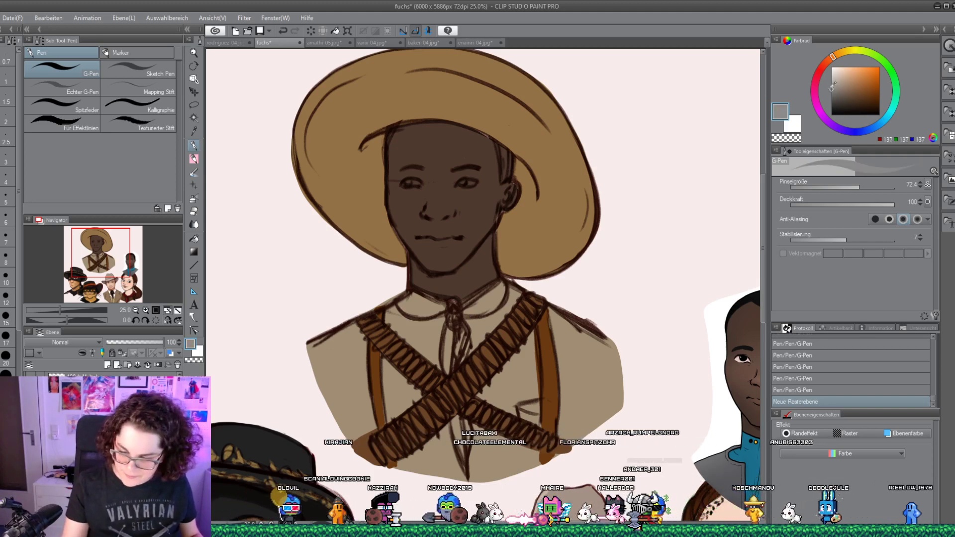
left_click(831, 87)
left_click_drag(361, 321, 382, 312)
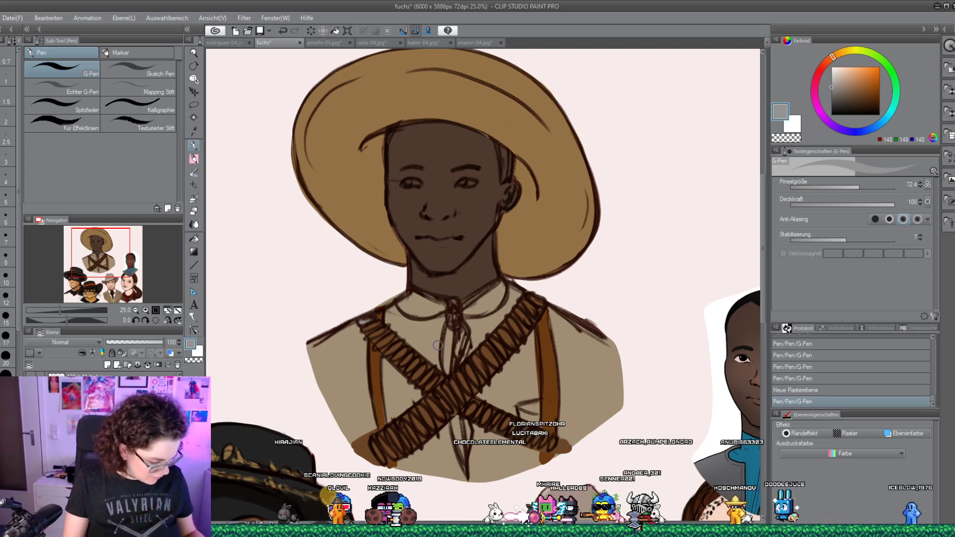
mouse_move(434, 347)
left_mouse_down()
mouse_move(366, 329)
mouse_move(379, 323)
mouse_move(372, 337)
mouse_move(387, 326)
mouse_move(379, 344)
mouse_move(394, 333)
mouse_move(389, 351)
mouse_move(404, 339)
mouse_move(410, 364)
left_mouse_up()
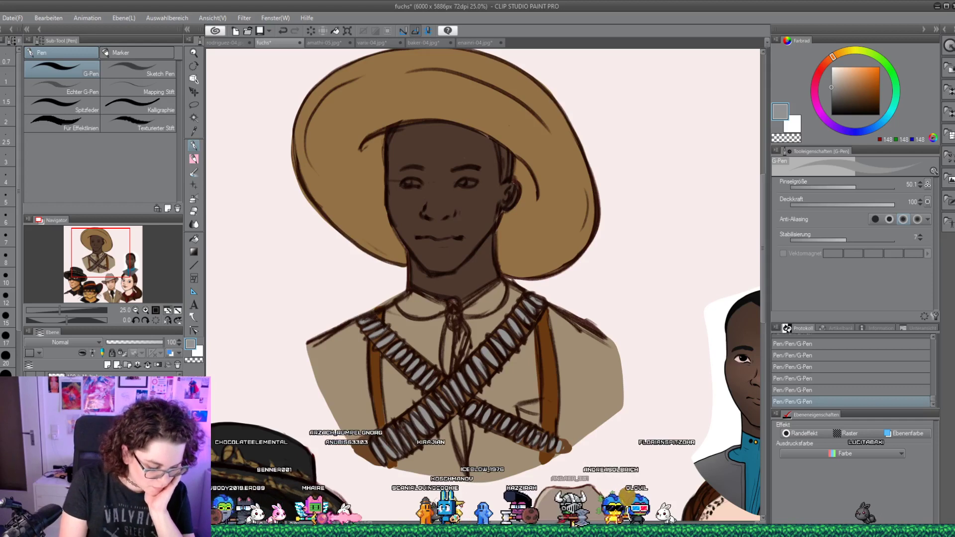
Paint the neckerchief in dark teal (RGB 37, 78, 73) on a new raster layer, from the knot down to the tip
left_click(105, 365)
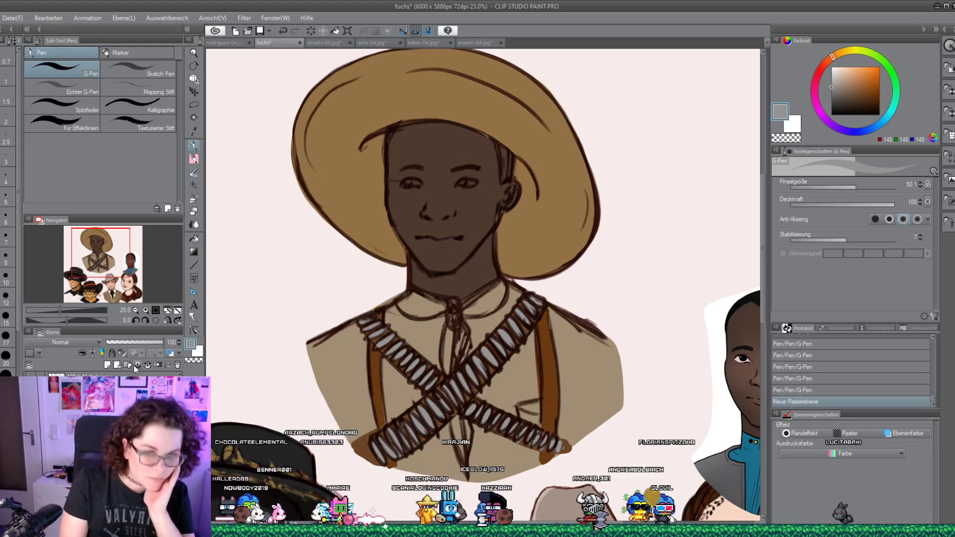
mouse_move(895, 101)
left_mouse_down()
mouse_move(866, 130)
mouse_move(893, 106)
mouse_move(856, 100)
left_mouse_up()
left_click(865, 98)
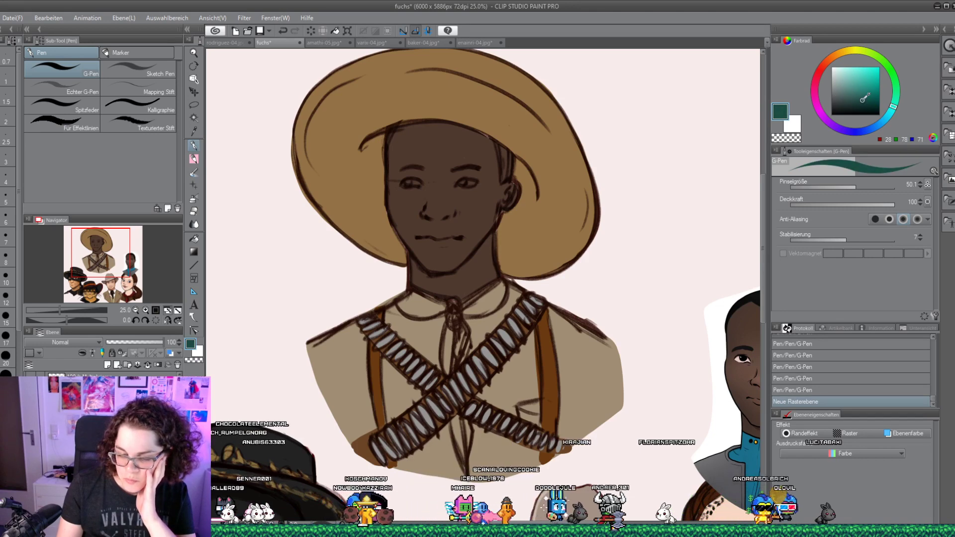
mouse_move(451, 319)
left_mouse_down()
mouse_move(444, 356)
mouse_move(456, 312)
left_mouse_up()
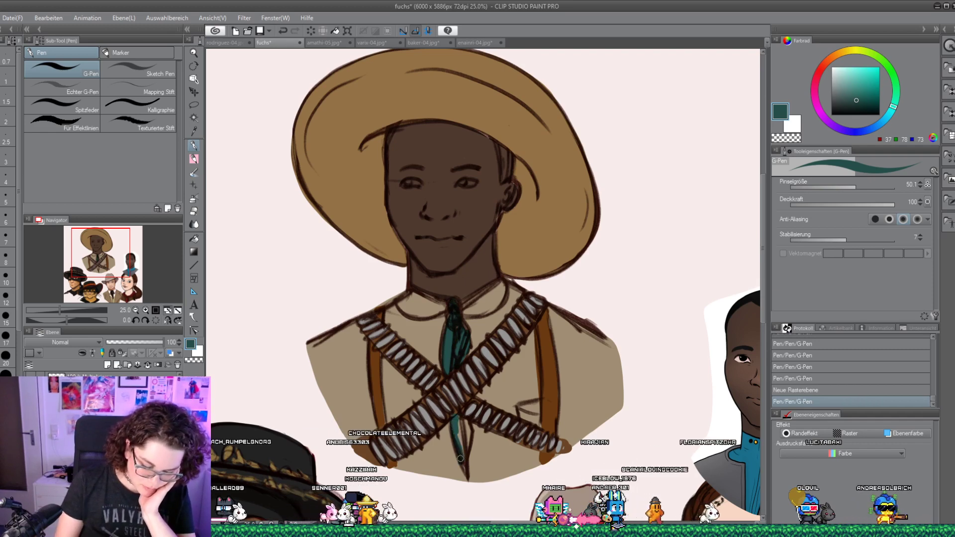
left_click_drag(466, 465, 465, 426)
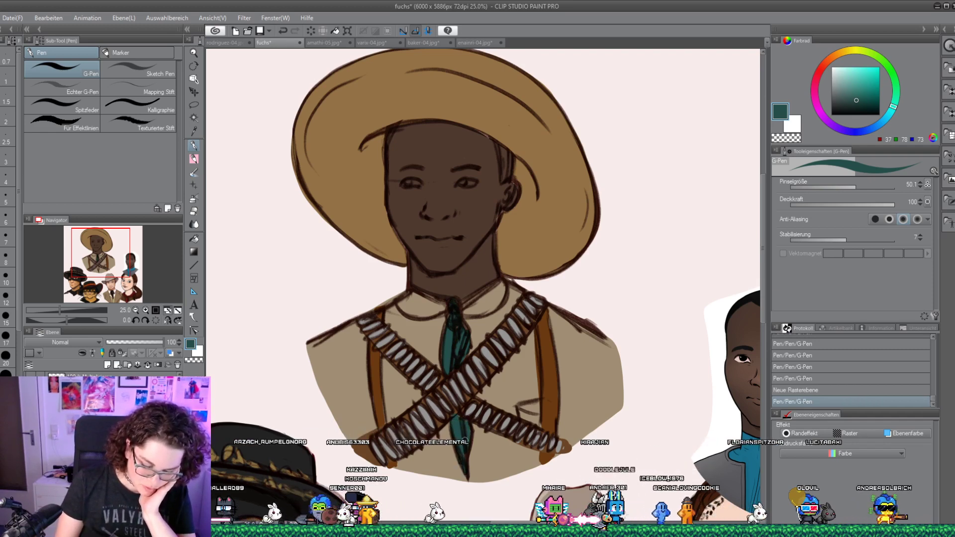
Add lighter teal highlights (RGB 73, 123, 117) and darker teal shadows (RGB 20, 54, 50) to the neckerchief
left_click(850, 92)
left_click_drag(452, 319, 455, 367)
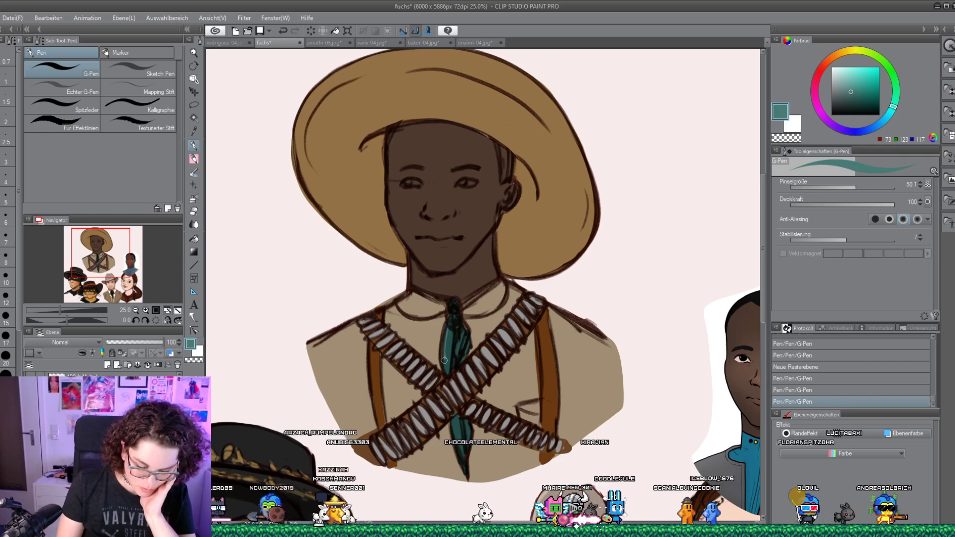
left_click(460, 331, "alt")
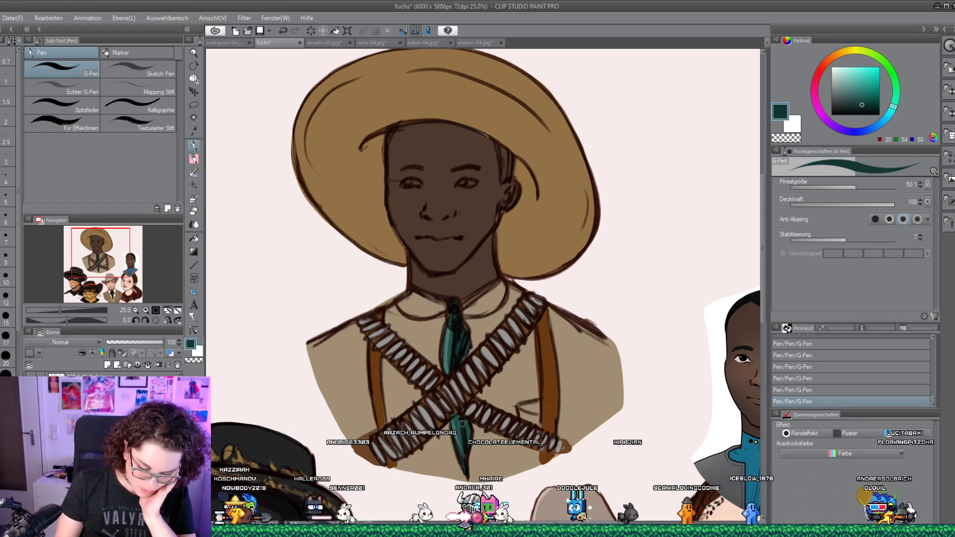
Paint the shirt collar and the pocket edge in light beige (RGB 201, 178, 149)
left_click(486, 319, "alt")
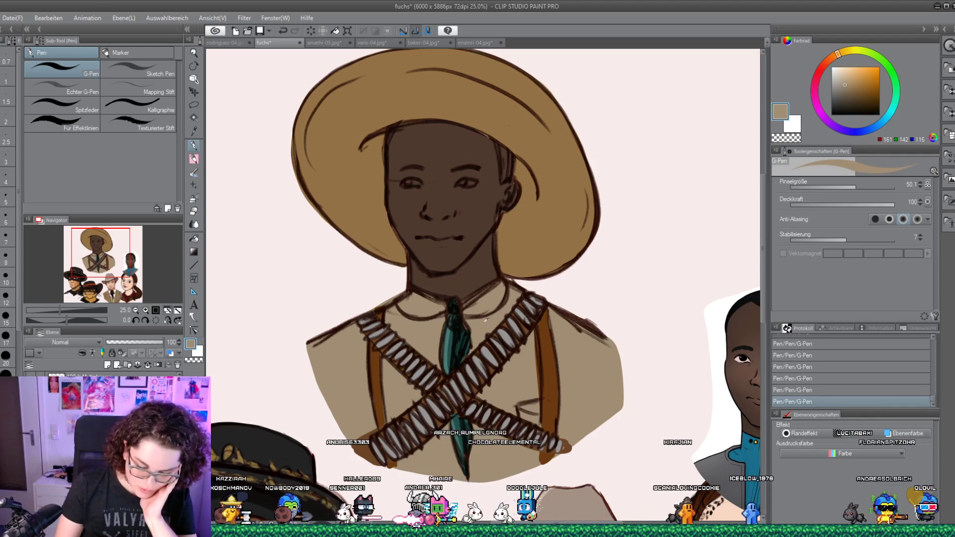
left_click(405, 307, "alt")
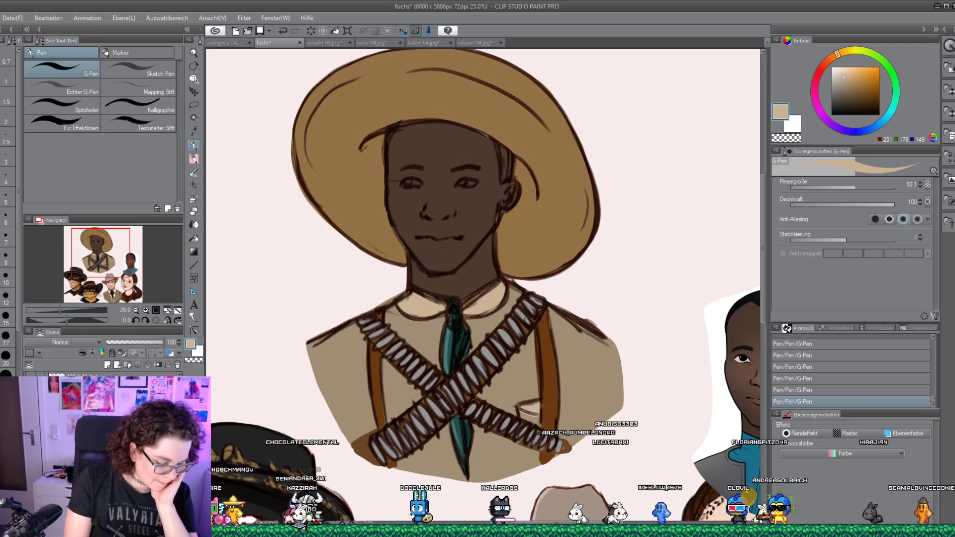
left_click(849, 74)
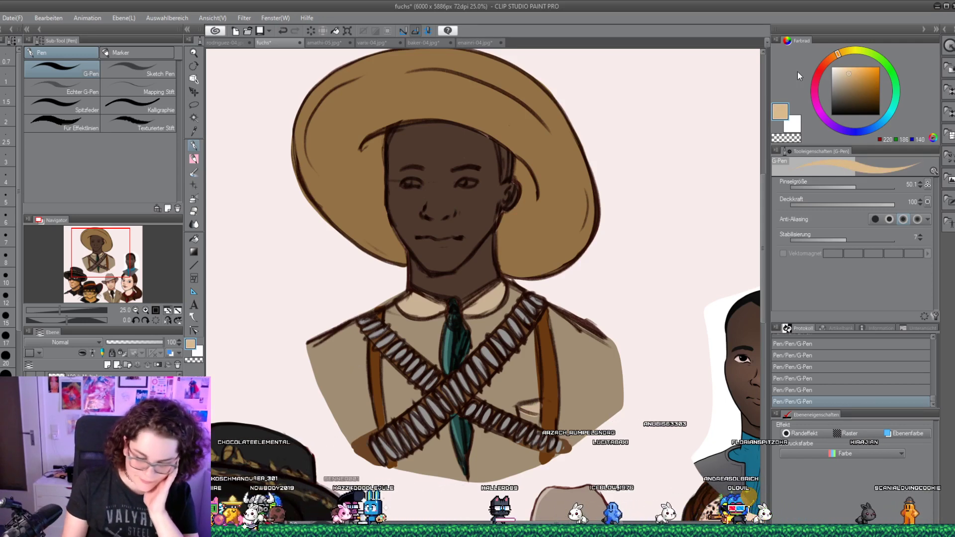
key("b")
left_click_drag(294, 343, 328, 388)
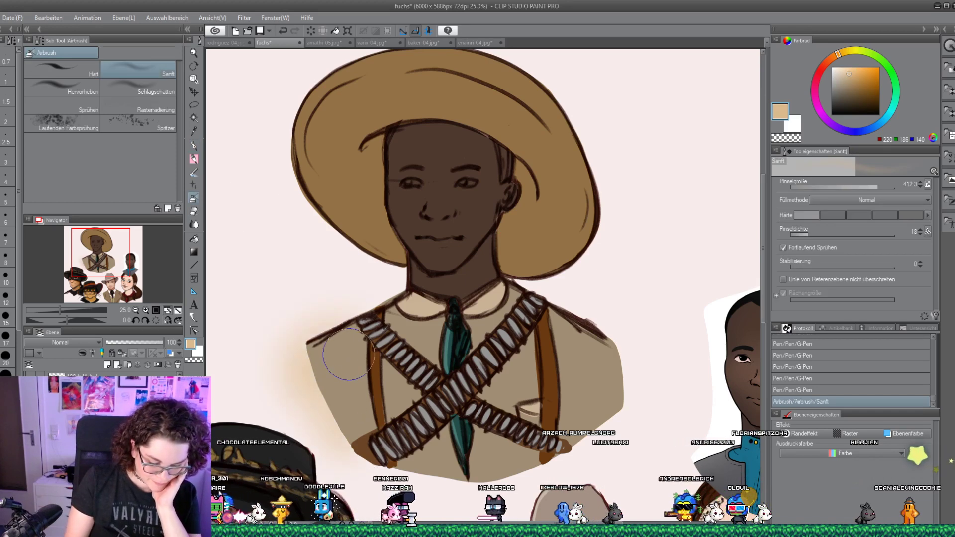
left_click(828, 391)
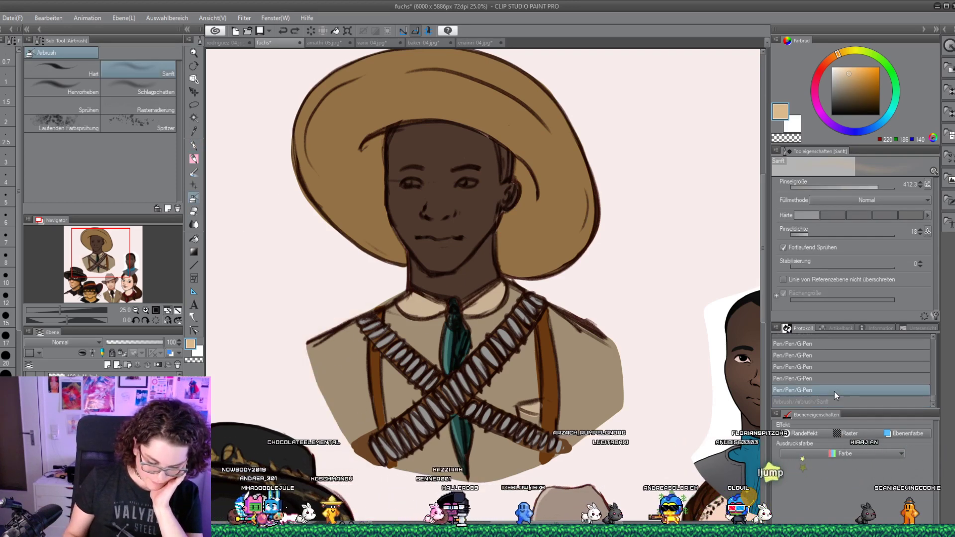
Lock the skin layer's transparent pixels and airbrush the face lighter brown (RGB 102, 75, 62) with dark shadows (RGB 49, 27, 17) under hat and chin
left_click(490, 259, "alt")
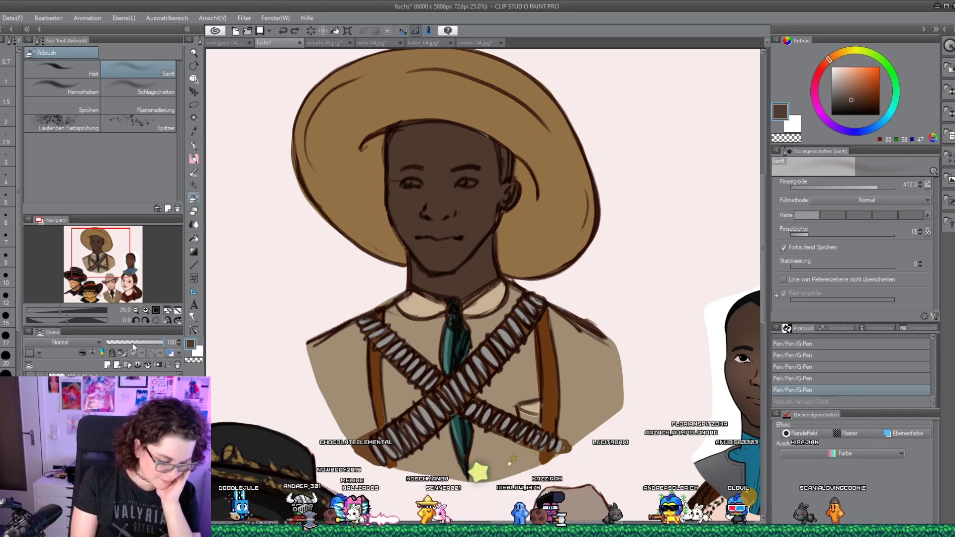
left_click(123, 352)
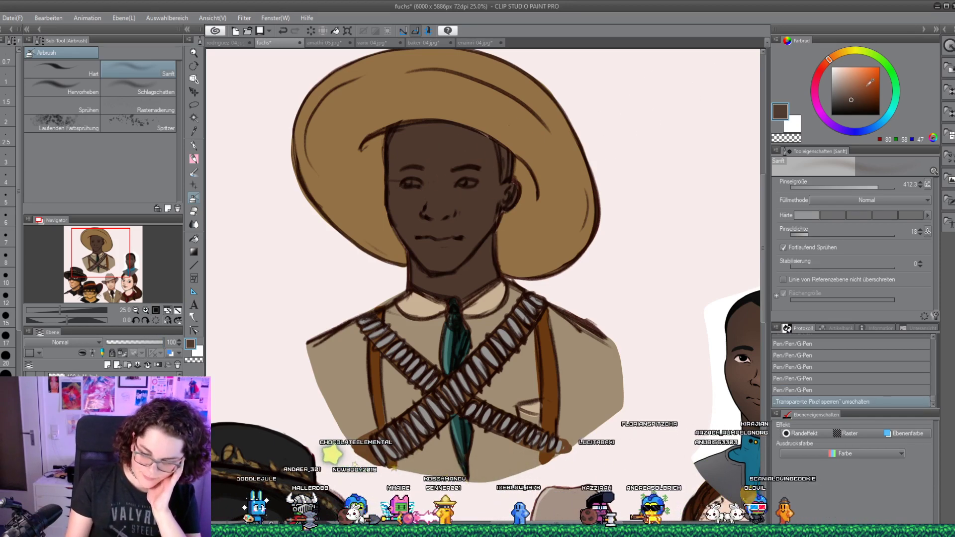
left_click(849, 96)
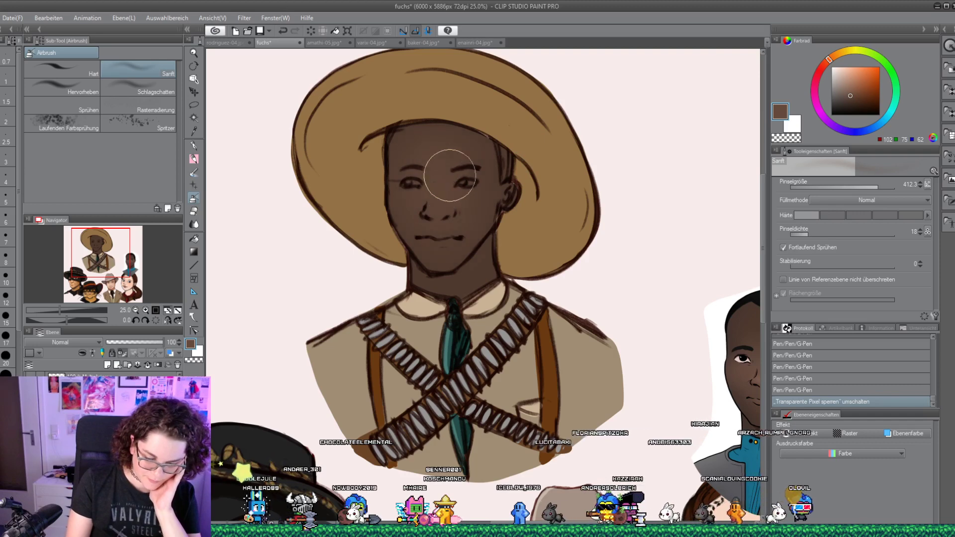
left_click(862, 105)
mouse_move(472, 261)
left_mouse_down()
mouse_move(495, 262)
mouse_move(463, 298)
left_mouse_up()
left_click_drag(456, 121, 512, 141)
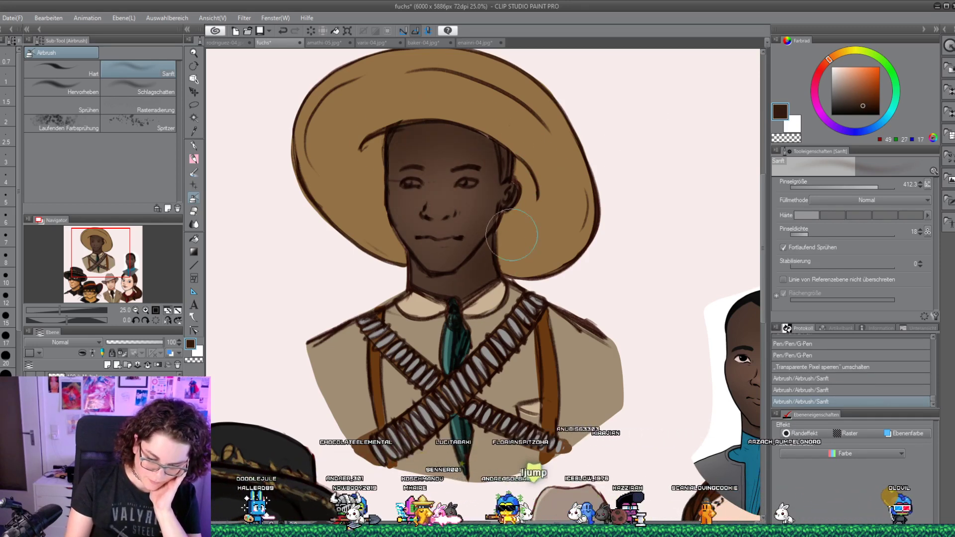
Airbrush soft peach highlights (RGB 214, 155, 132) onto the nose and cheeks with the Soft airbrush
left_click(488, 168, "alt")
left_click_drag(435, 194, 525, 150)
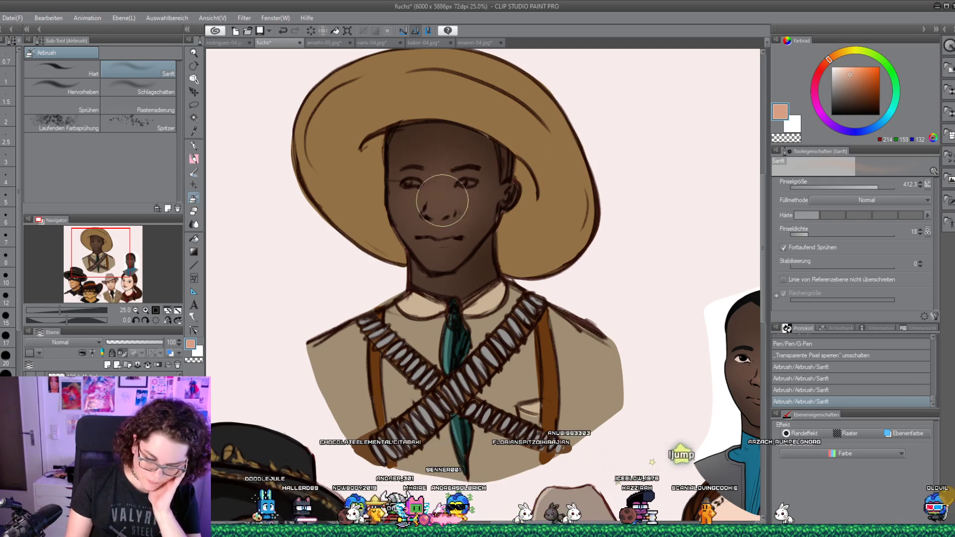
left_click(442, 200)
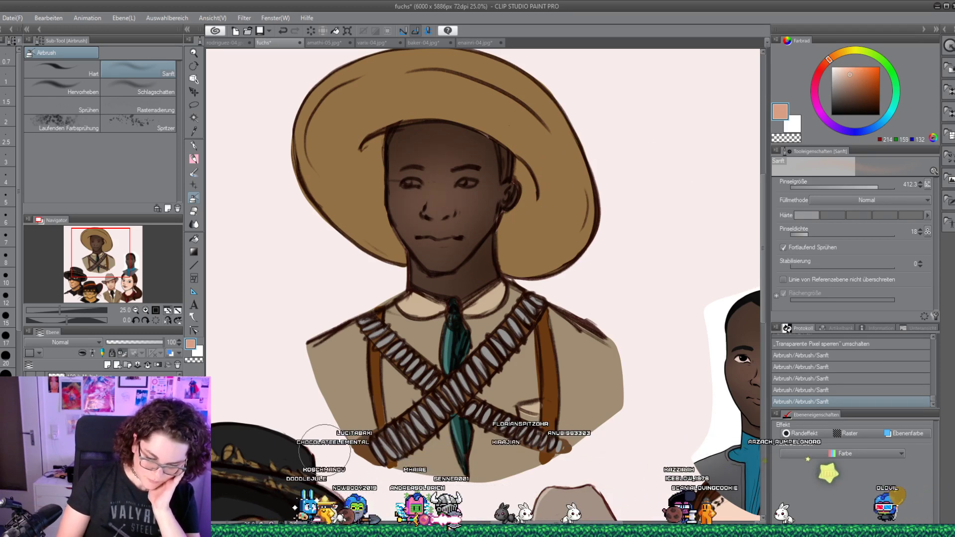
mouse_move(458, 185)
left_mouse_down()
mouse_move(441, 201)
mouse_move(465, 217)
left_mouse_up()
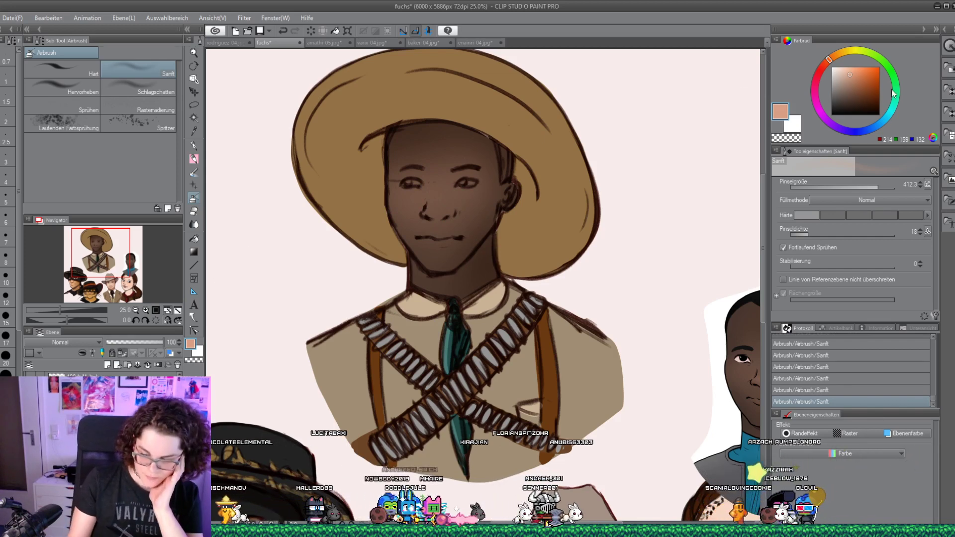
Paint the whites of both eyes in off-white (RGB 254, 239, 231) with the G-Pen
left_click(836, 68)
left_click(194, 145)
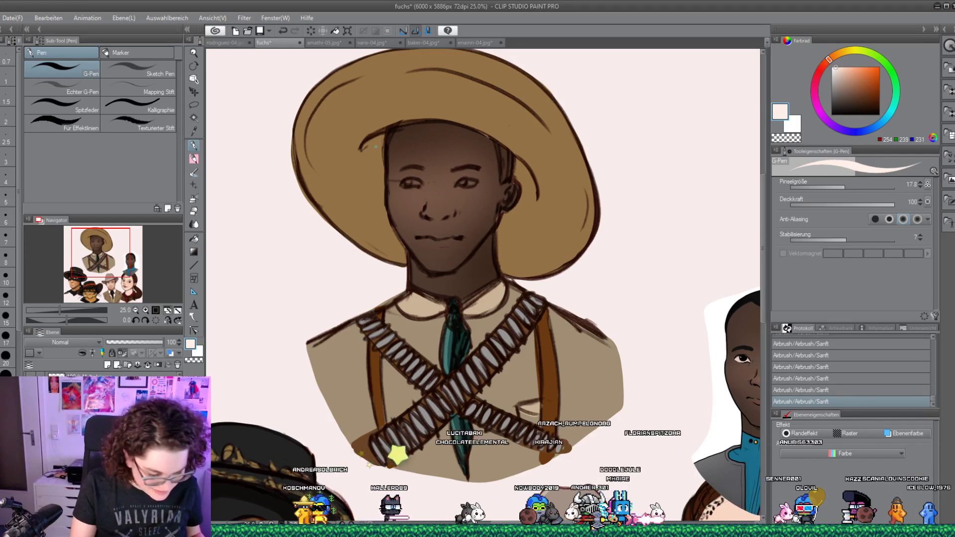
left_click_drag(404, 183, 464, 182)
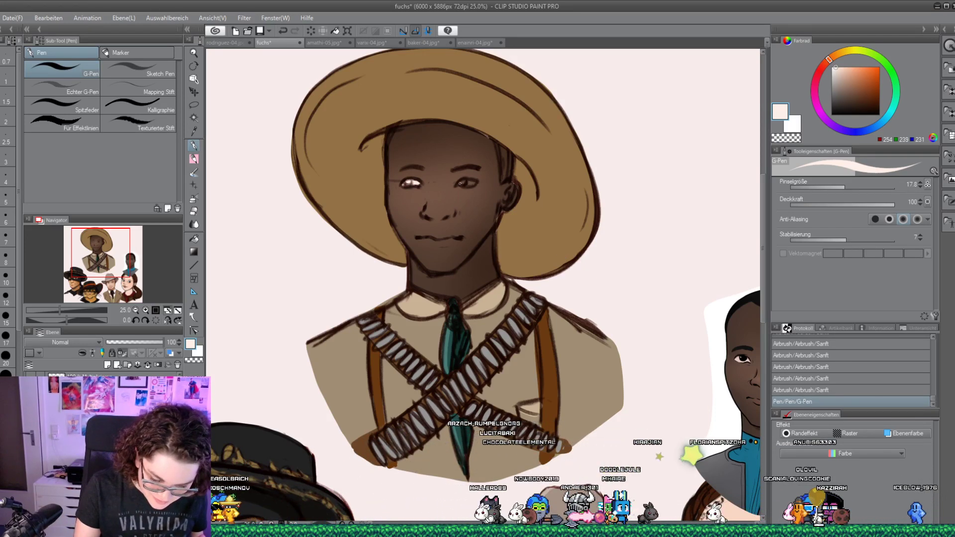
left_click(495, 343)
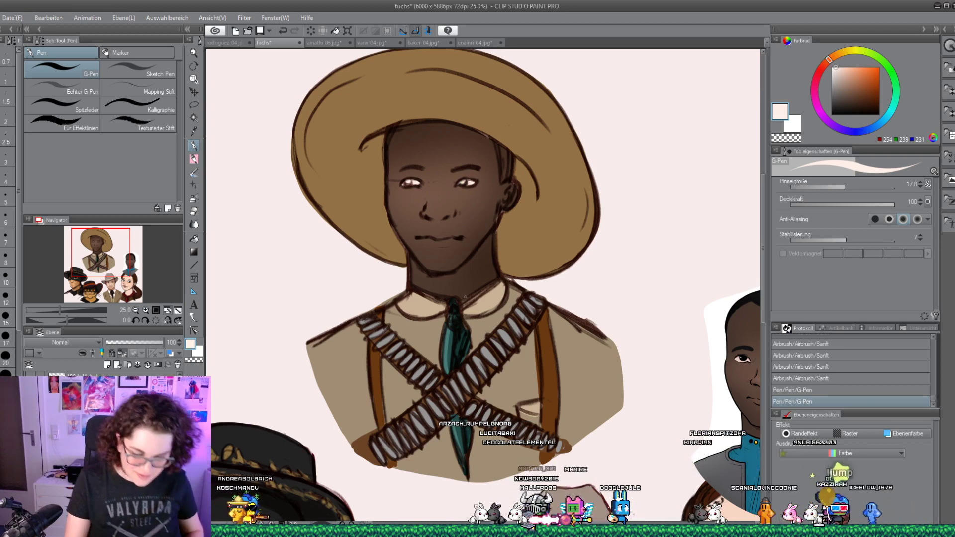
Draw the pupils and upper lids of both eyes in very dark brown (RGB 30, 16, 9)
left_click(496, 343, "alt")
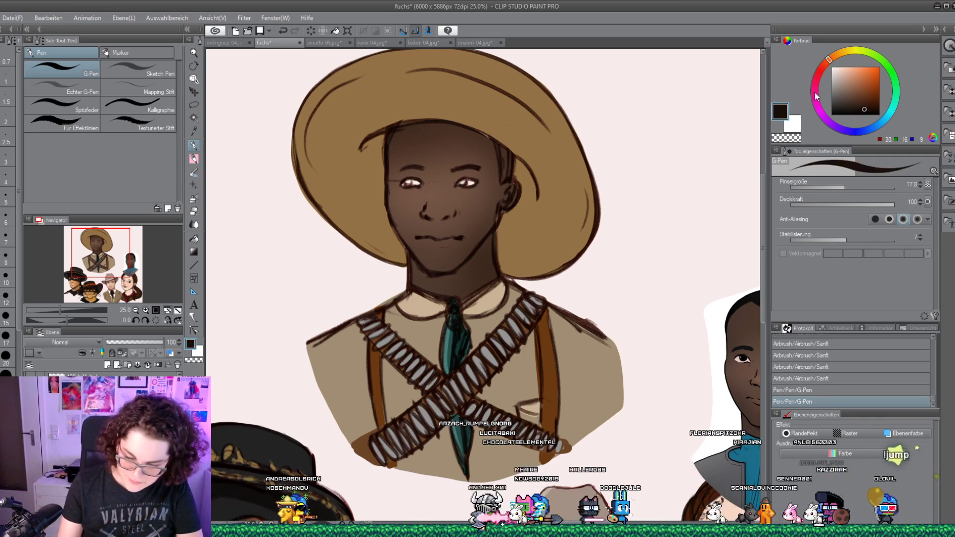
left_click_drag(404, 180, 474, 182)
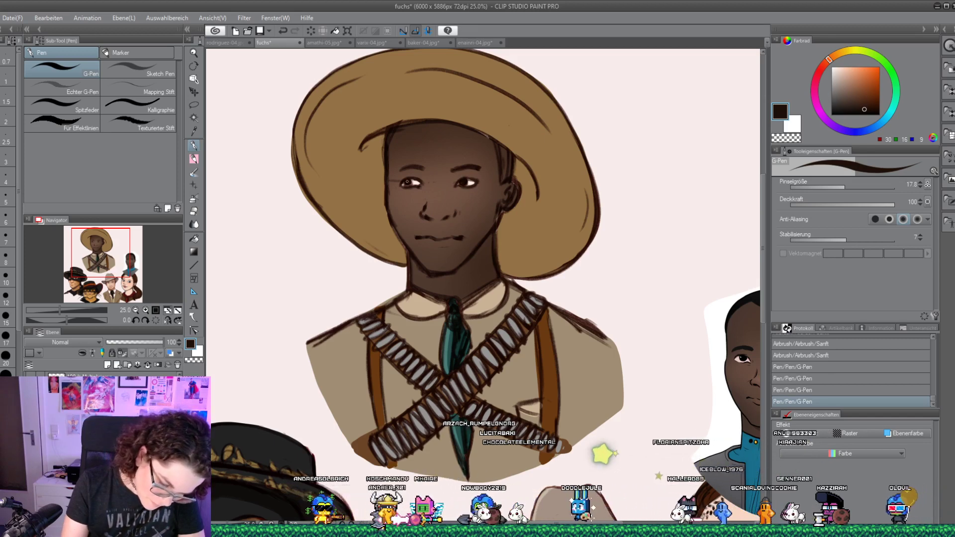
left_click_drag(438, 132, 468, 141)
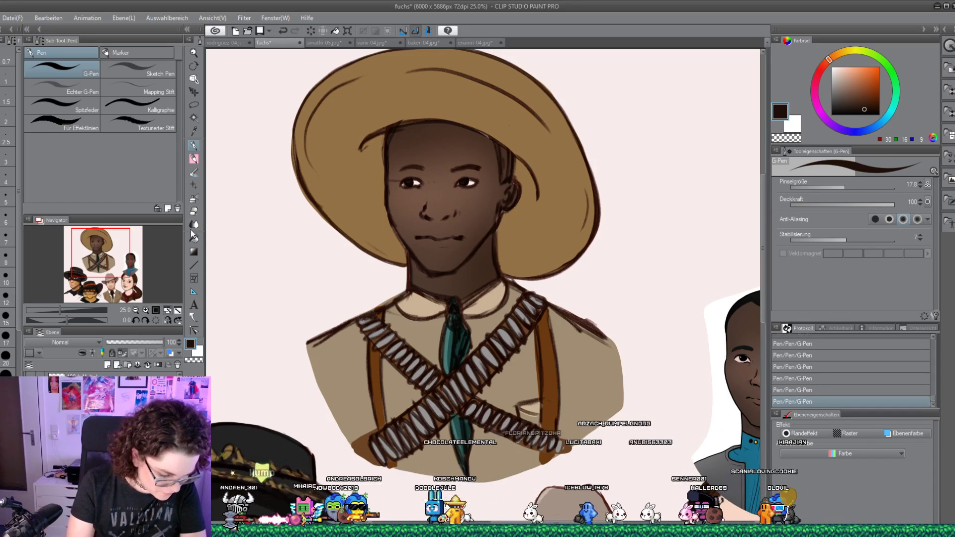
Darken the eyebrows with the SU-Cream Pencil and paint the hair under the hat near-black (RGB 6, 4, 3) with the G-Pen
key("p")
left_click_drag(400, 171, 482, 168)
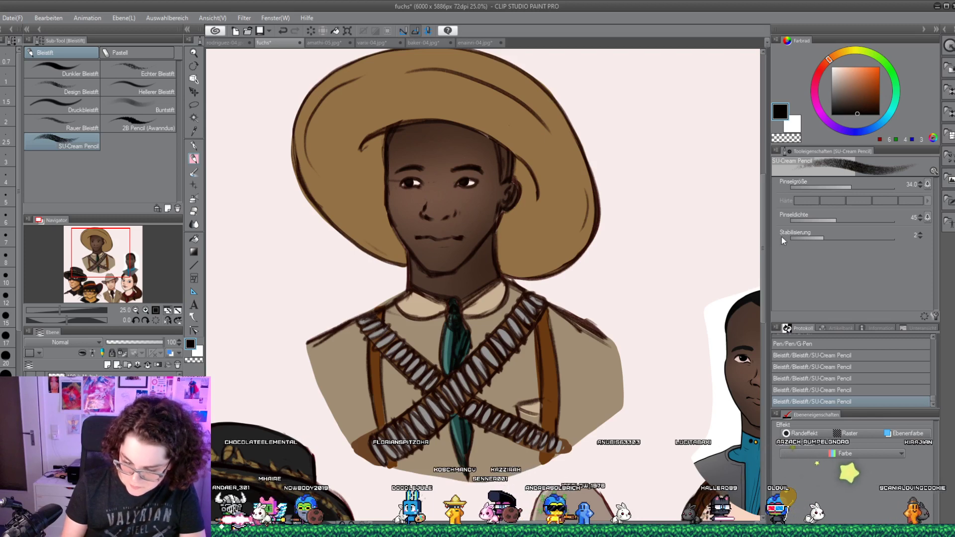
left_click(753, 297, "alt")
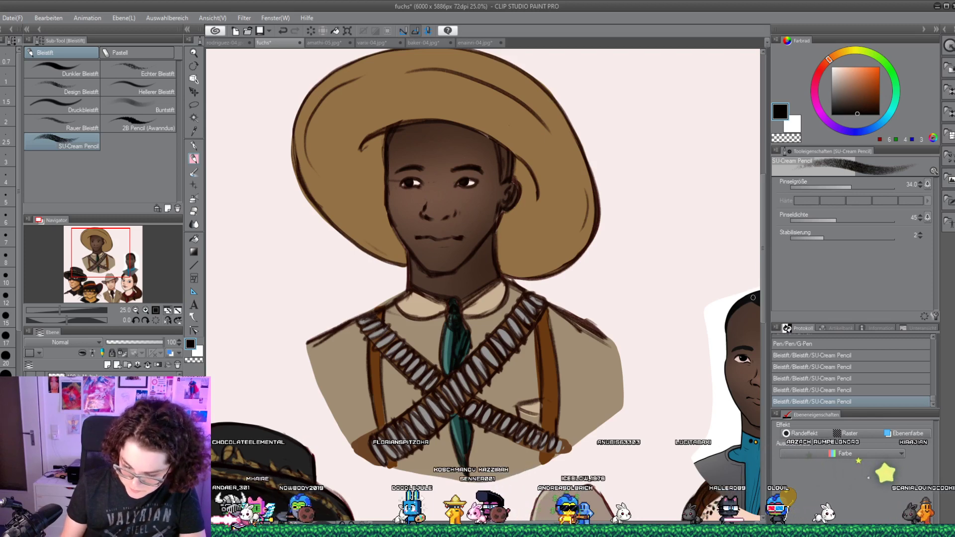
left_click(194, 146)
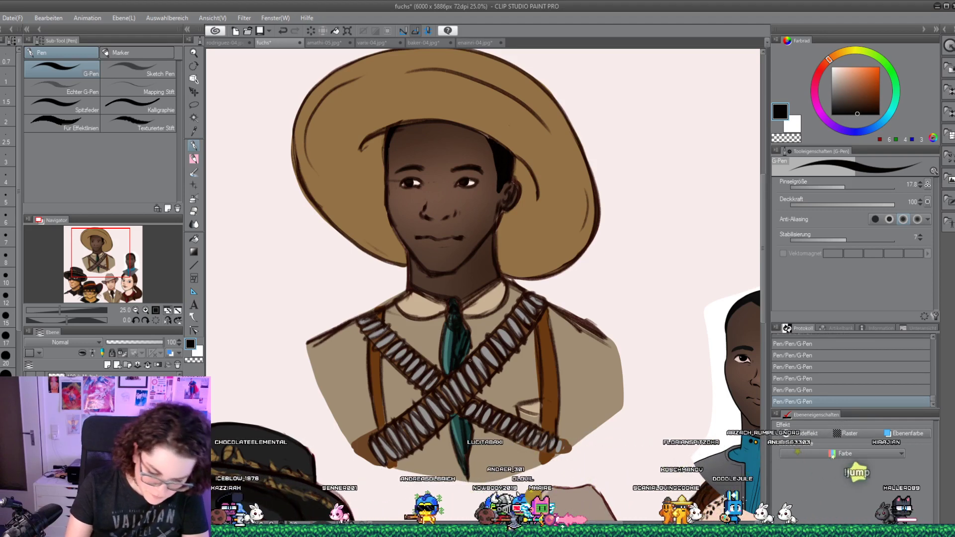
key("e")
left_click_drag(494, 154, 492, 172)
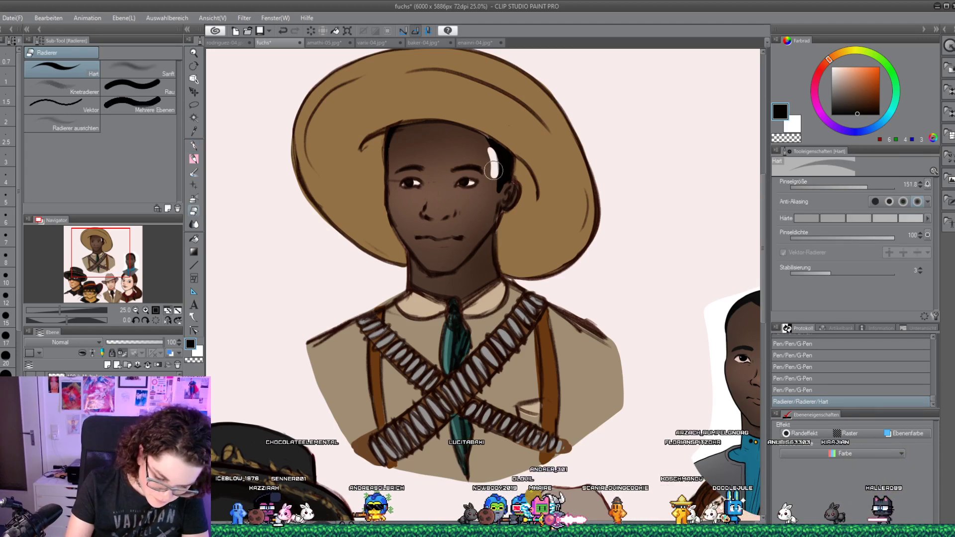
key("ctrl+z")
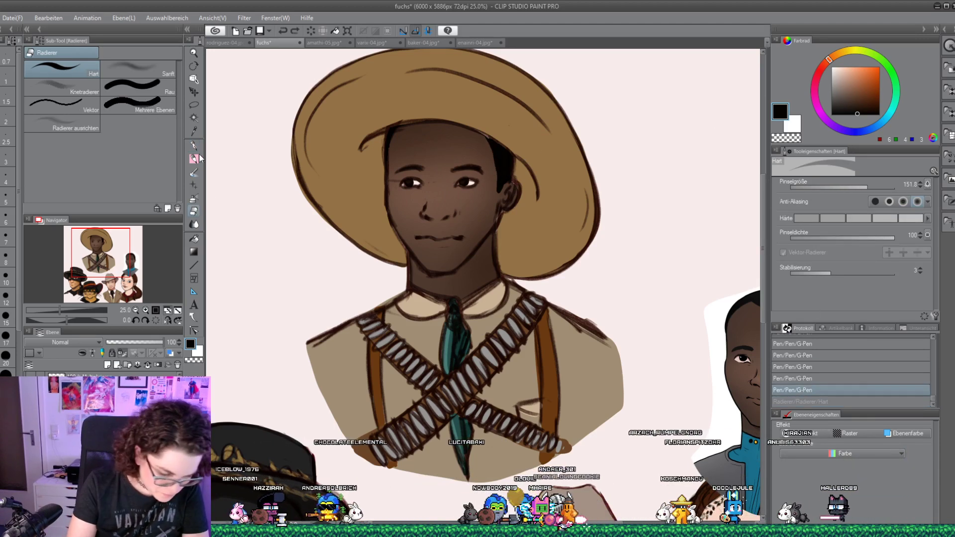
Touch up the skin along the officer's hairline beside the ear in brown (RGB 77, 53, 41) with the G-Pen
key("p")
left_click(497, 156, "alt")
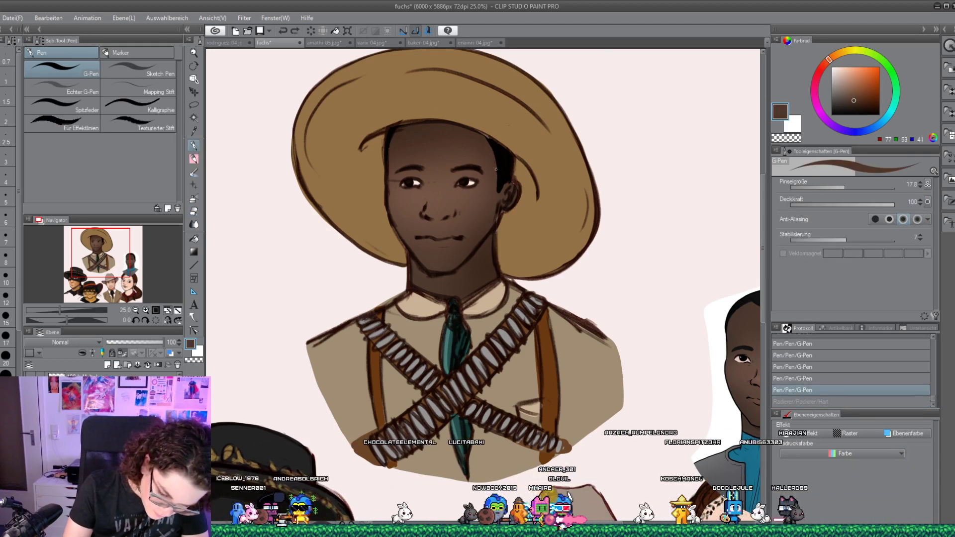
left_click_drag(496, 171, 497, 189)
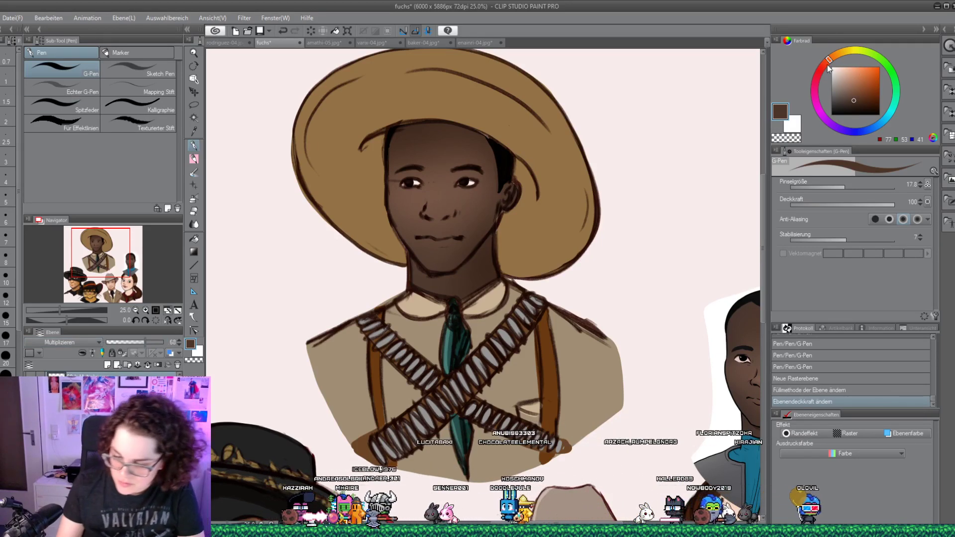
On a new Multiply layer, shade the forehead, hair, ear and inner hat brim in dark brown (RGB 54, 21, 15) with the SU-Cream Pencil
left_click(413, 165, "alt")
left_click(194, 159)
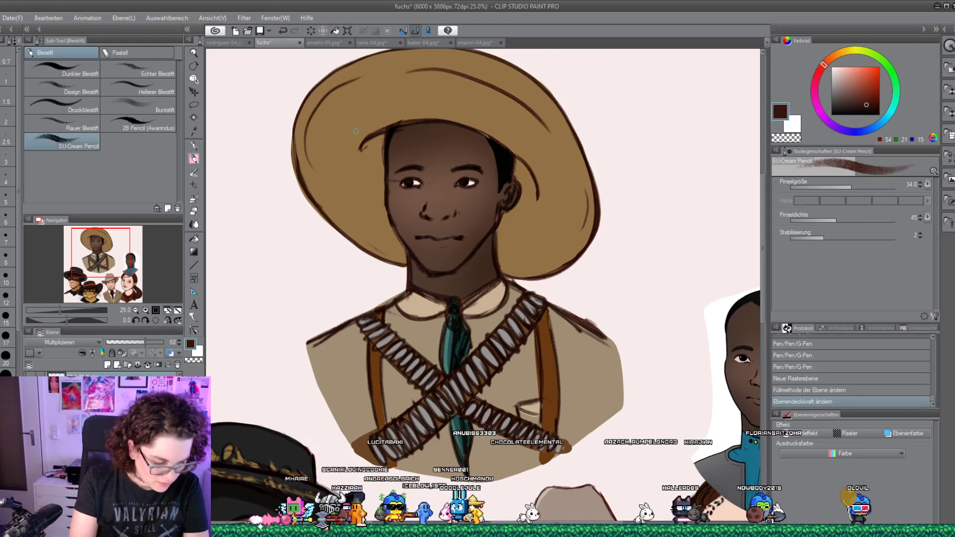
left_click_drag(257, 279, 244, 314)
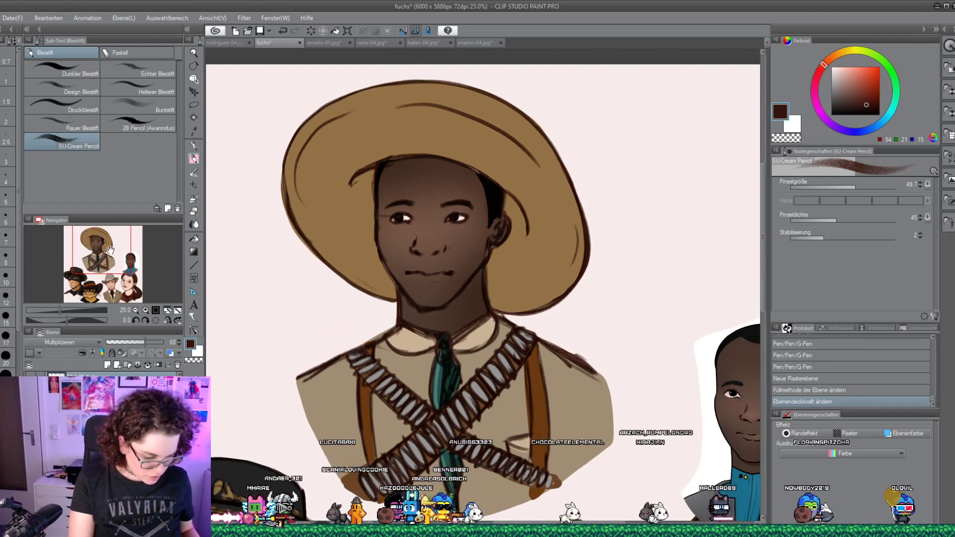
left_click_drag(390, 205, 471, 205)
left_click_drag(368, 173, 356, 185)
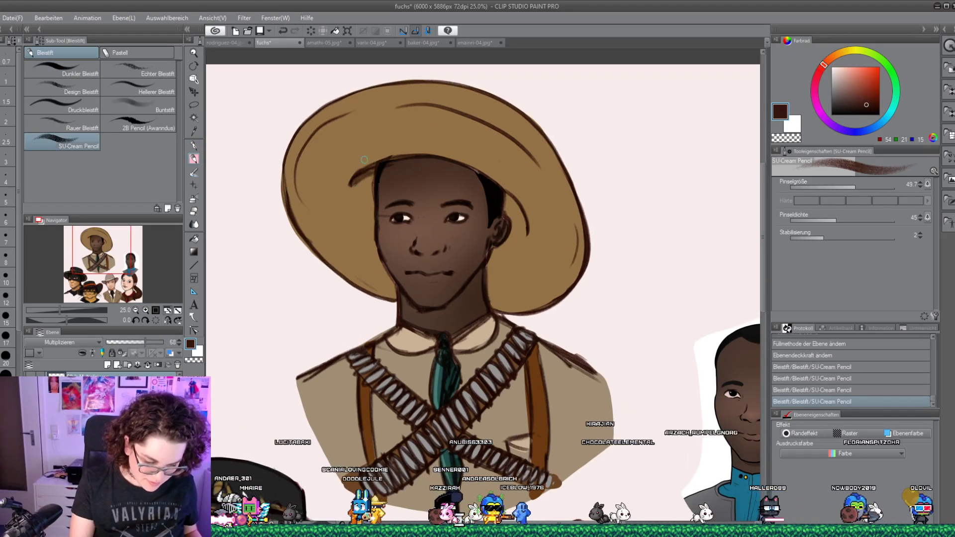
left_click_drag(495, 218, 499, 236)
mouse_move(375, 172)
left_mouse_down()
mouse_move(352, 181)
mouse_move(416, 172)
mouse_move(480, 185)
left_mouse_up()
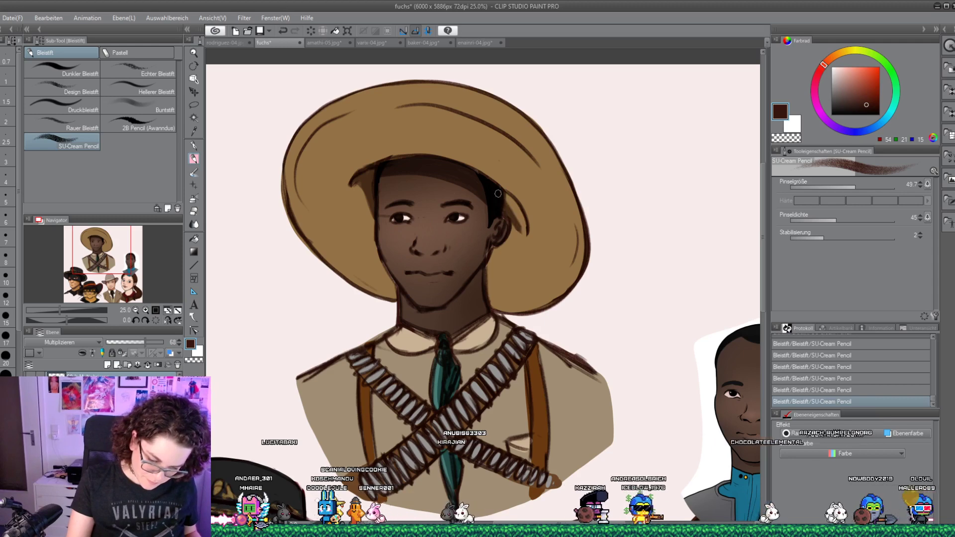
mouse_move(526, 242)
left_mouse_down()
mouse_move(508, 291)
mouse_move(516, 231)
left_mouse_up()
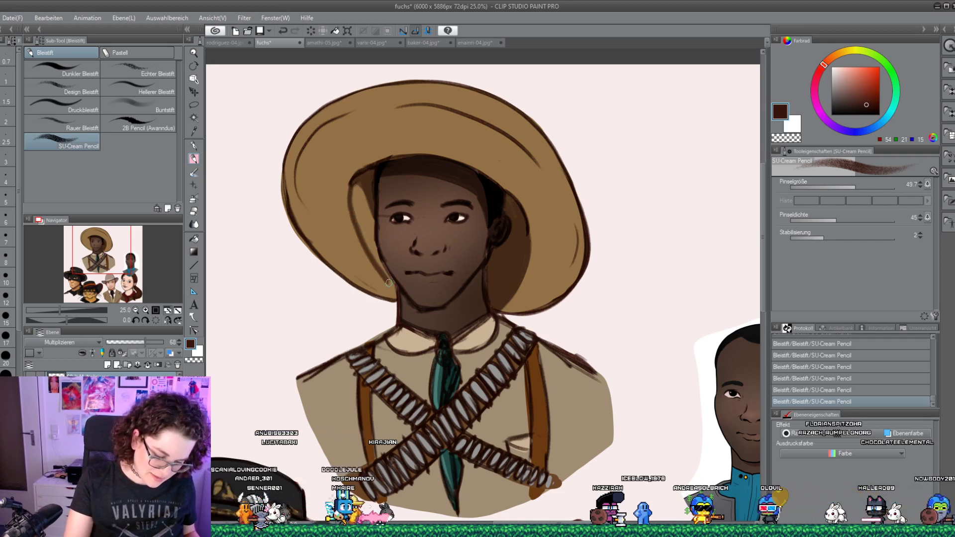
mouse_move(375, 253)
left_mouse_down()
mouse_move(371, 233)
mouse_move(365, 250)
mouse_move(350, 182)
mouse_move(353, 234)
mouse_move(368, 278)
left_mouse_up()
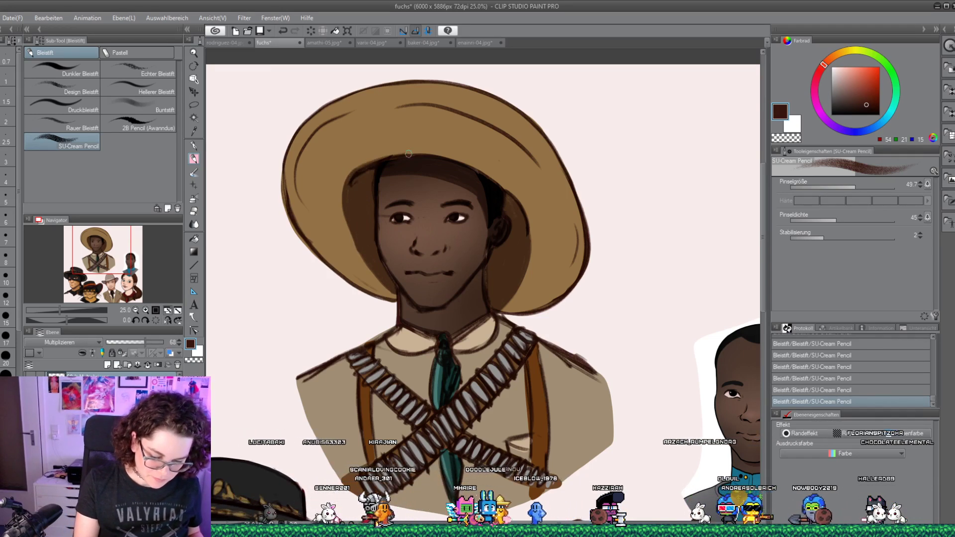
Set the shadow layer's opacity to 35 %, shade the face, neck, shirt and suspenders, and clean up stray shadow with the hard eraser
left_click_drag(477, 172, 484, 186)
left_click_drag(142, 342, 131, 343)
mouse_move(380, 178)
left_mouse_down()
mouse_move(490, 204)
mouse_move(477, 229)
left_mouse_up()
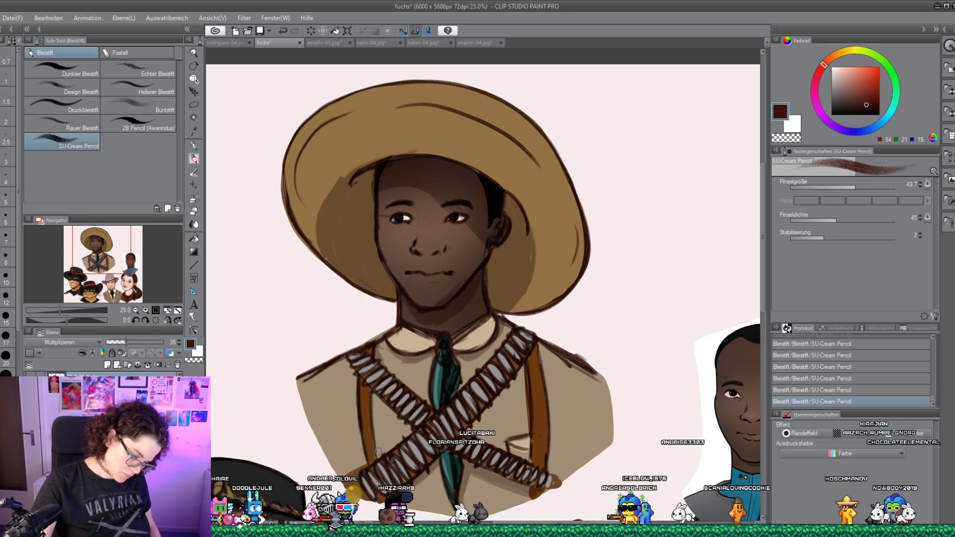
left_click_drag(522, 362, 539, 460)
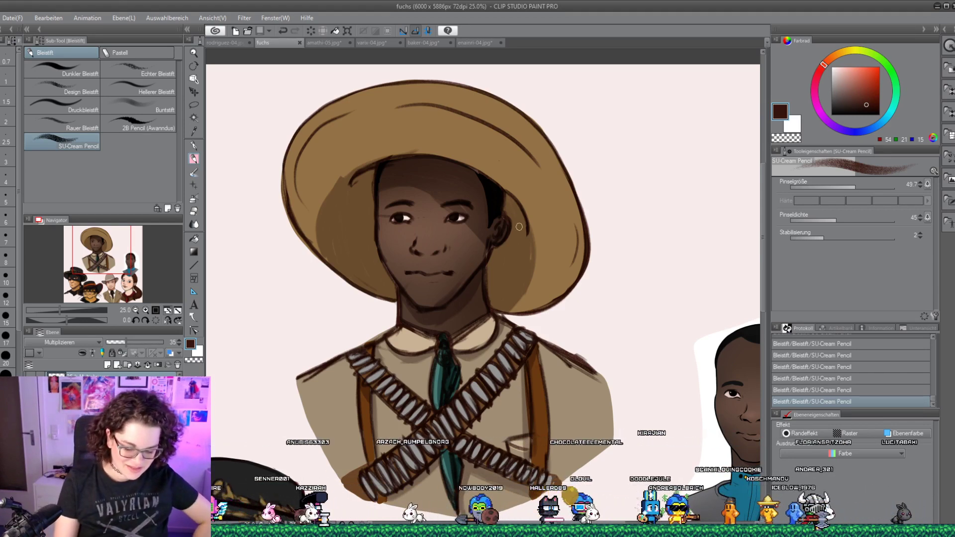
left_click(463, 215)
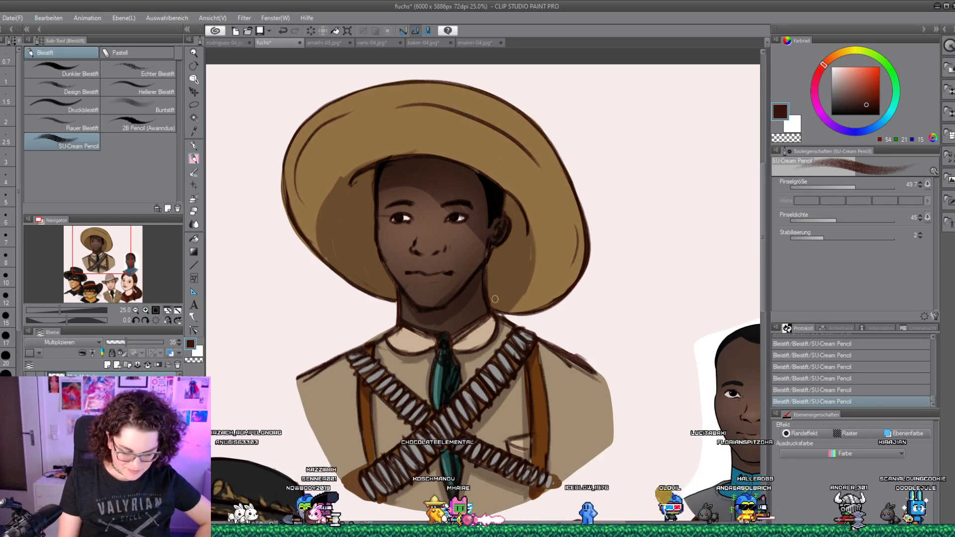
left_click(195, 224)
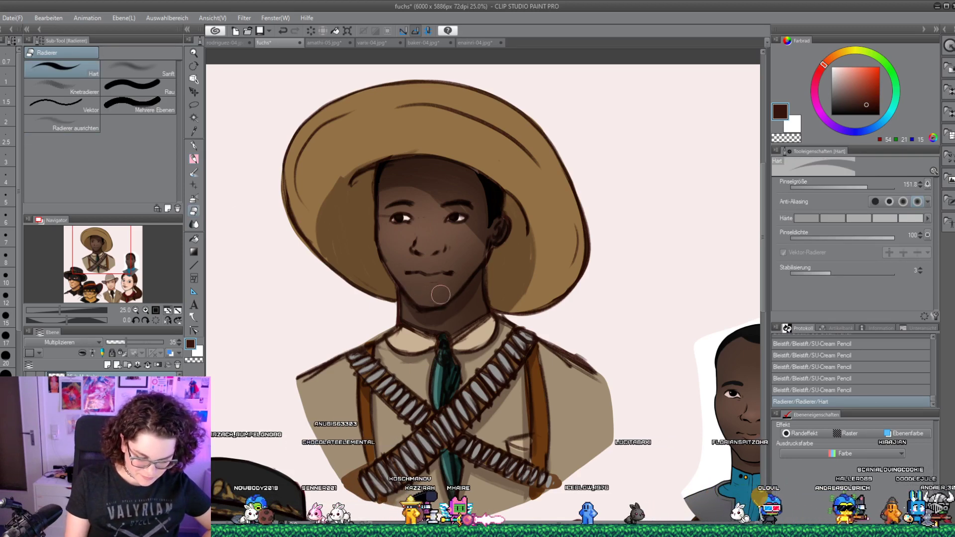
left_click(193, 156)
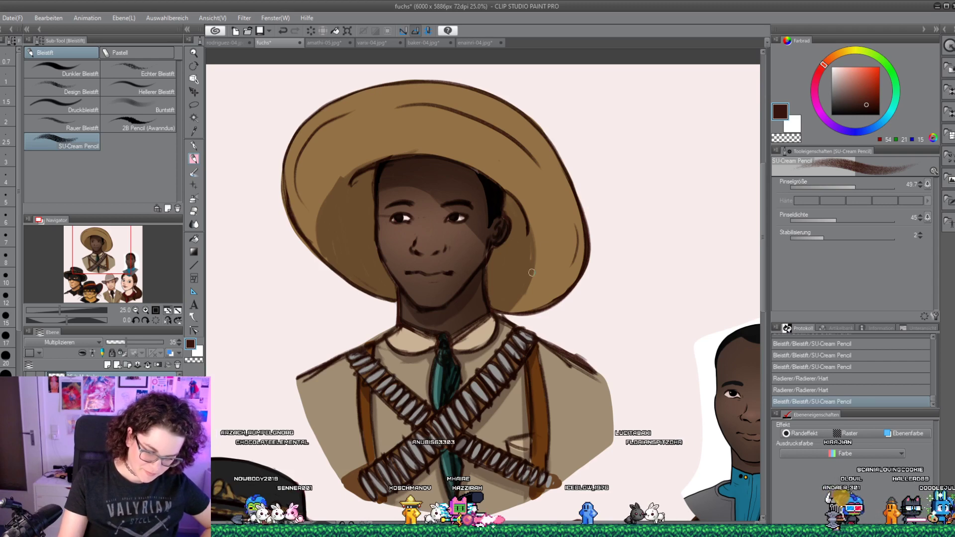
On a new Screen layer, highlight the left edge of the hat brim in pale yellow (RGB 255, 219, 136) with the SU-Cream Pencil
left_click(843, 52)
left_click(853, 66)
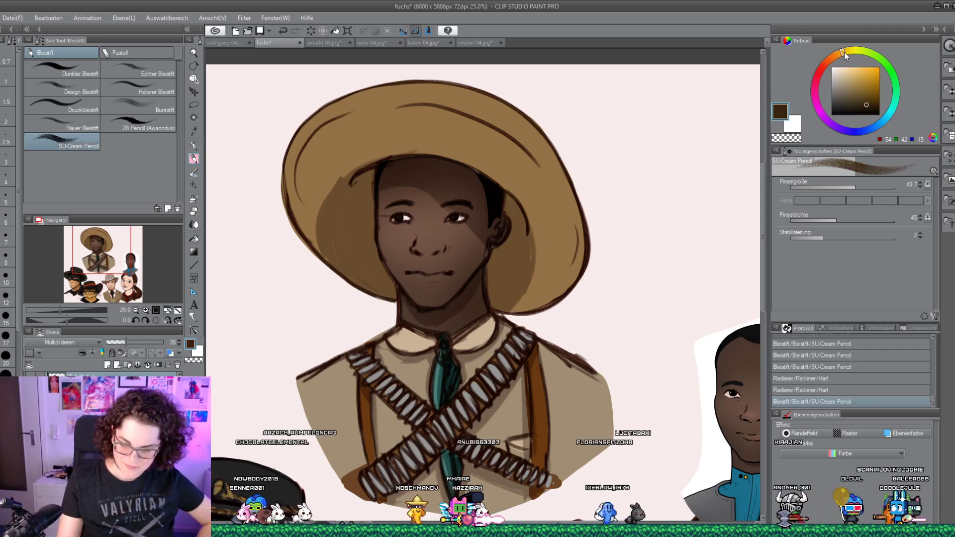
left_click(107, 364)
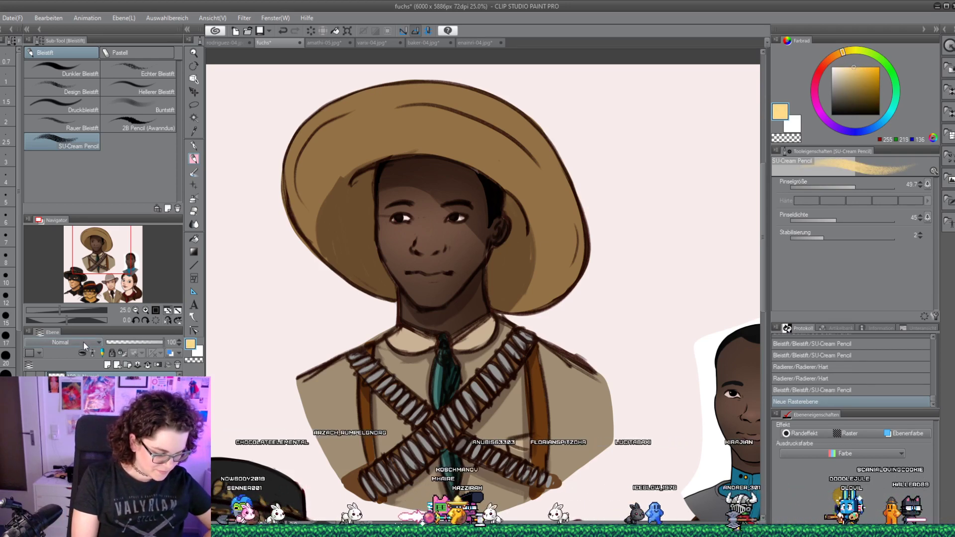
key("shift+alt+s")
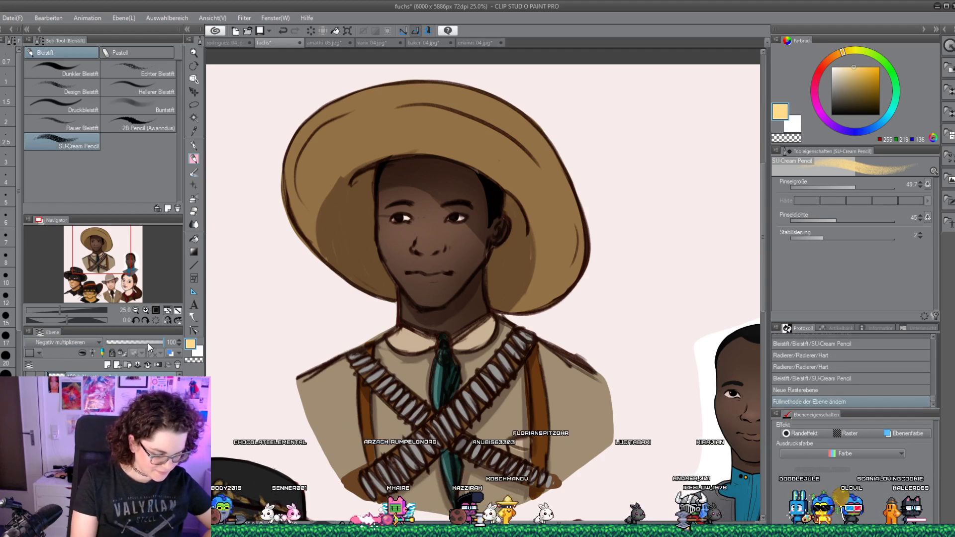
left_click_drag(291, 197, 299, 175)
left_click_drag(286, 230, 297, 137)
left_click_drag(293, 201, 313, 124)
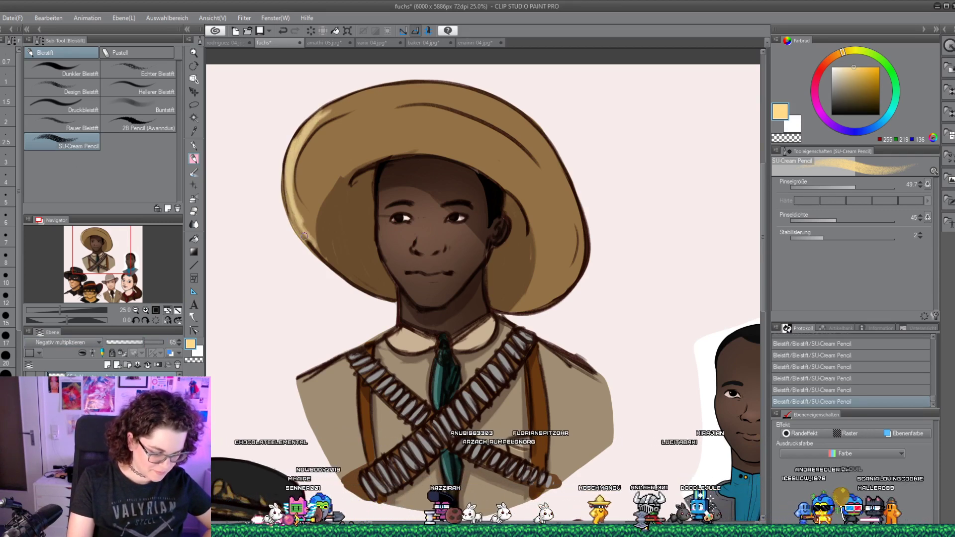
Lower the highlight layer's opacity to 38 %, extend the highlight along the top of the hat brim, and soften it with the Blend tool
left_click(130, 342)
left_click_drag(130, 342, 127, 342)
mouse_move(328, 114)
left_mouse_down()
mouse_move(418, 92)
mouse_move(365, 107)
left_mouse_up()
mouse_move(425, 107)
left_mouse_down()
mouse_move(503, 89)
mouse_move(531, 130)
left_mouse_up()
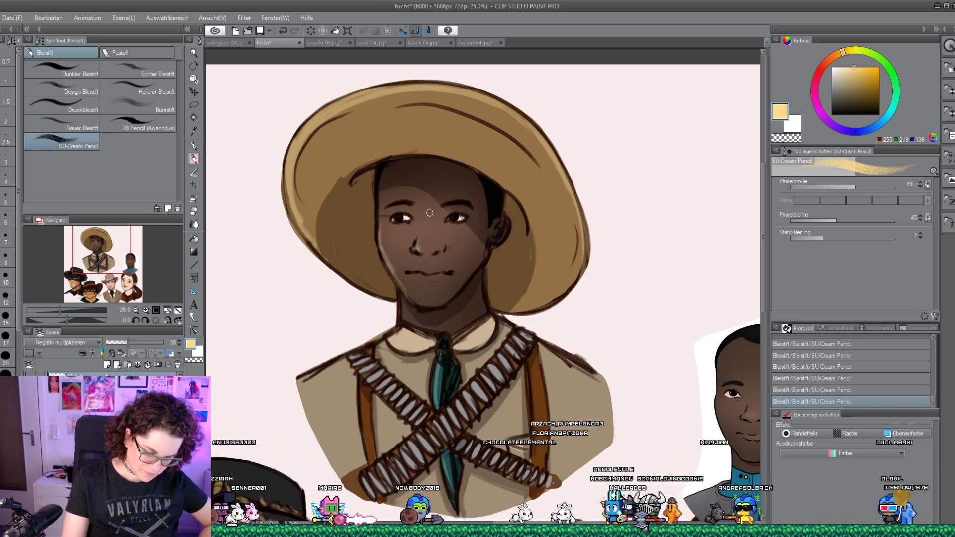
left_click(196, 228)
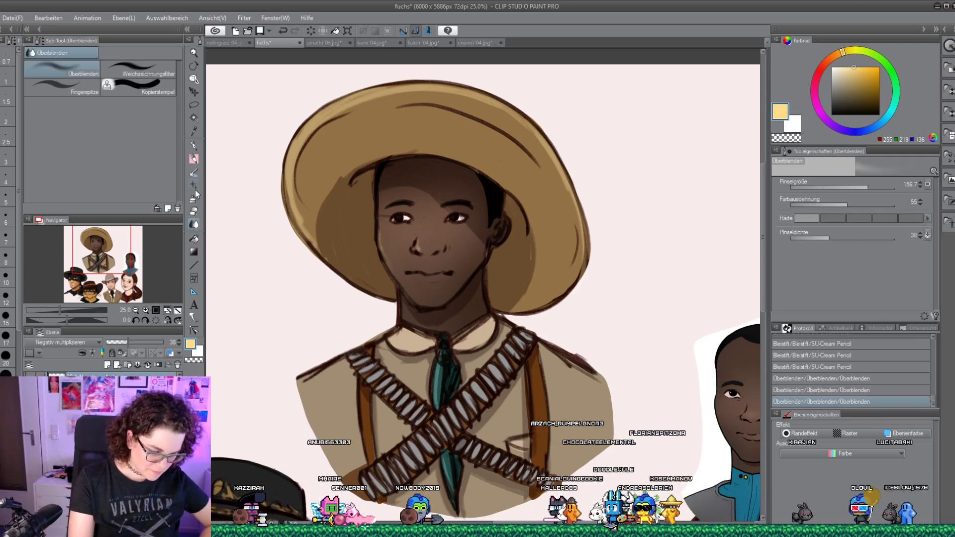
Add pale yellow highlights to the officer's shoulder, face, neckerchief and suspenders with the SU-Cream Pencil
left_click(194, 158)
left_click_drag(309, 373, 348, 348)
left_click_drag(318, 378, 363, 343)
mouse_move(338, 368)
left_mouse_down()
mouse_move(368, 336)
mouse_move(348, 348)
left_mouse_up()
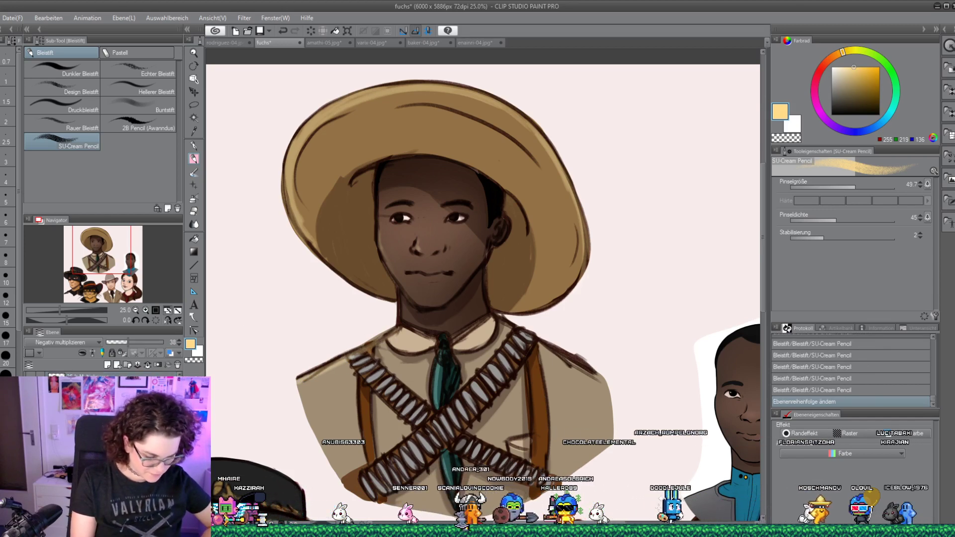
left_click_drag(368, 199, 378, 213)
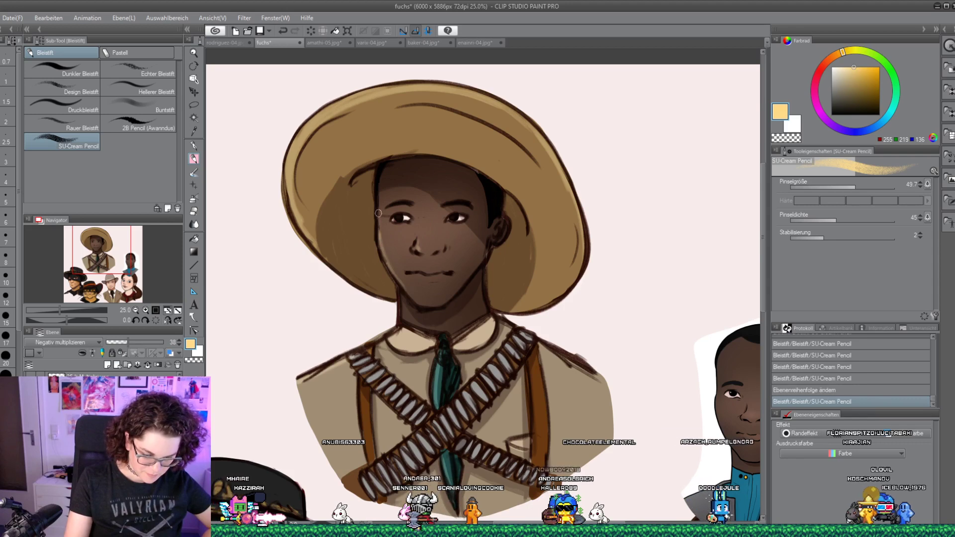
left_click_drag(448, 259, 462, 271)
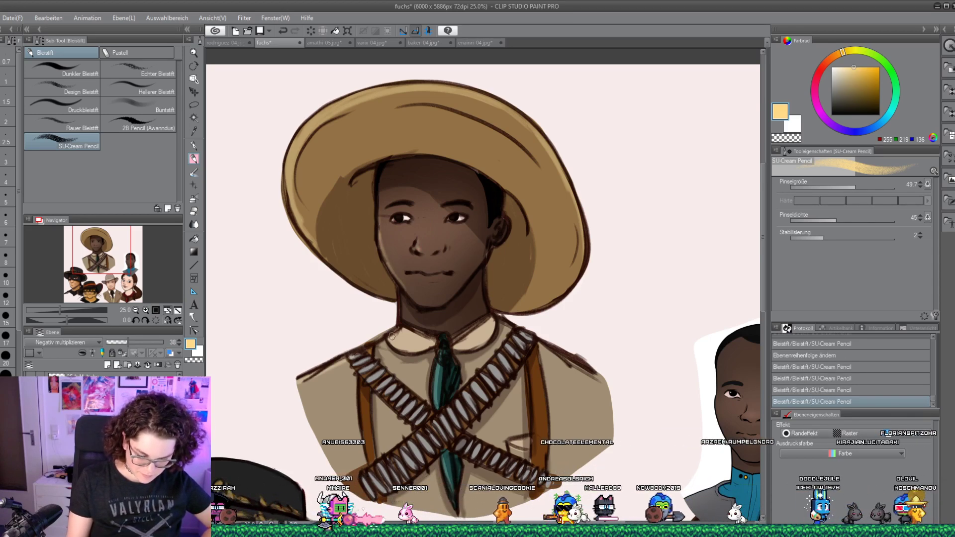
left_click_drag(440, 354, 436, 391)
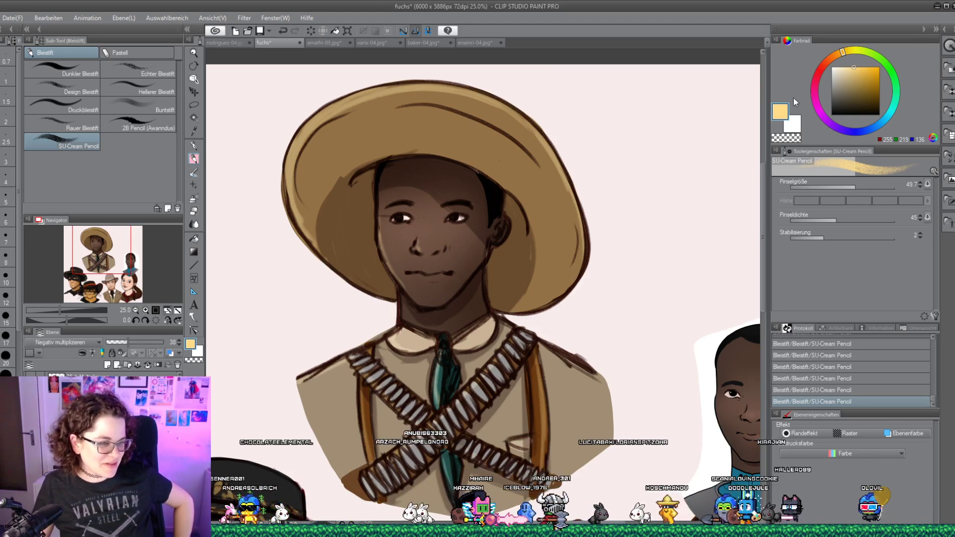
Combine the officer's selected layers into one layer, ready for arranging with the Move Layer tool
left_click(193, 92)
left_click(135, 310)
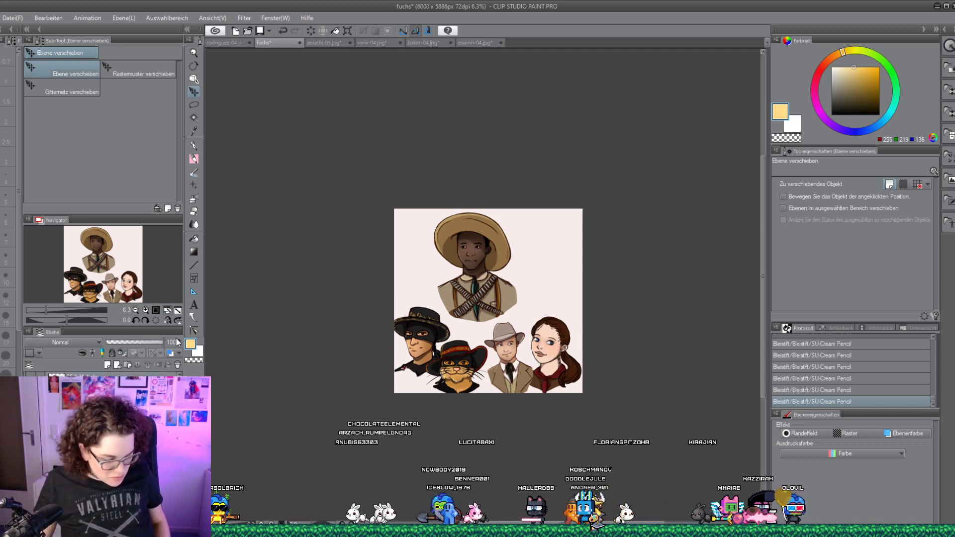
left_click(145, 310)
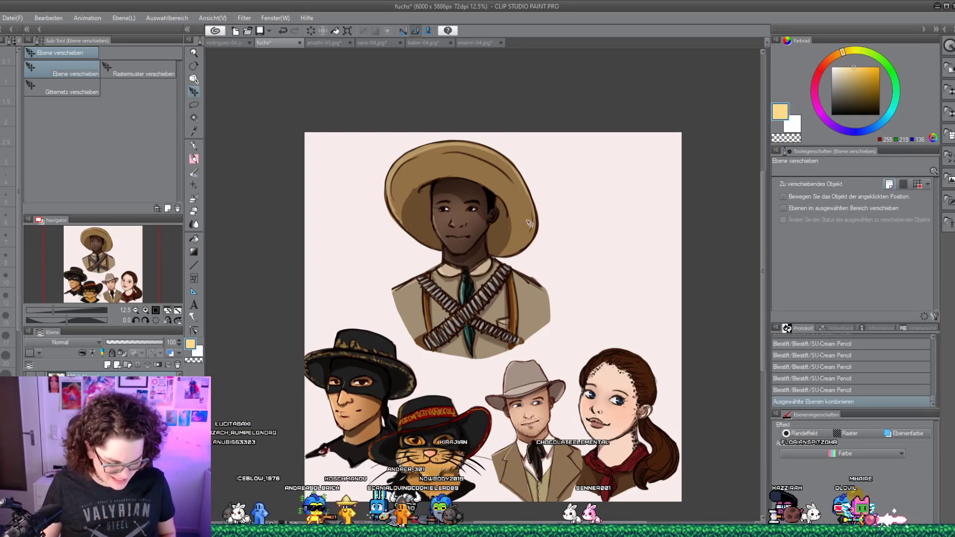
key("ctrl+t")
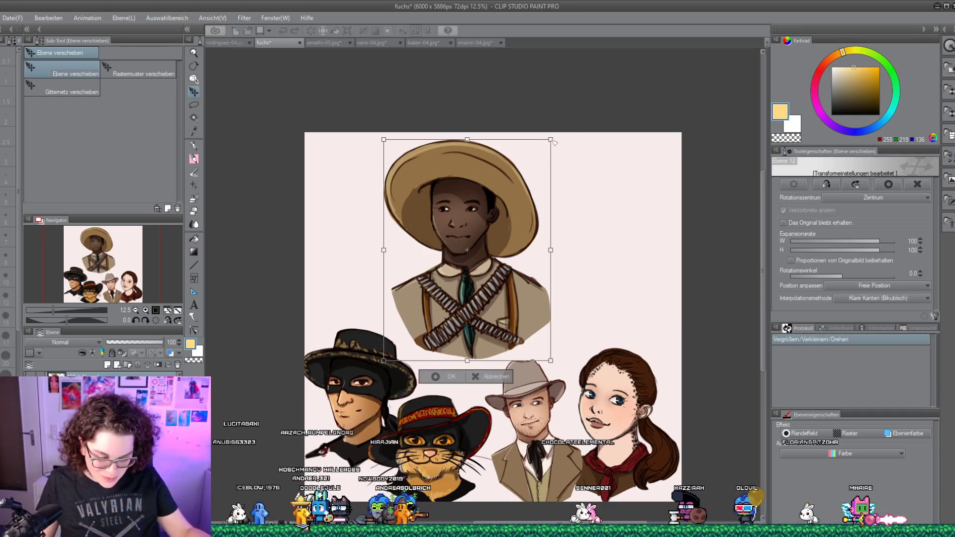
left_click_drag(551, 140, 550, 152)
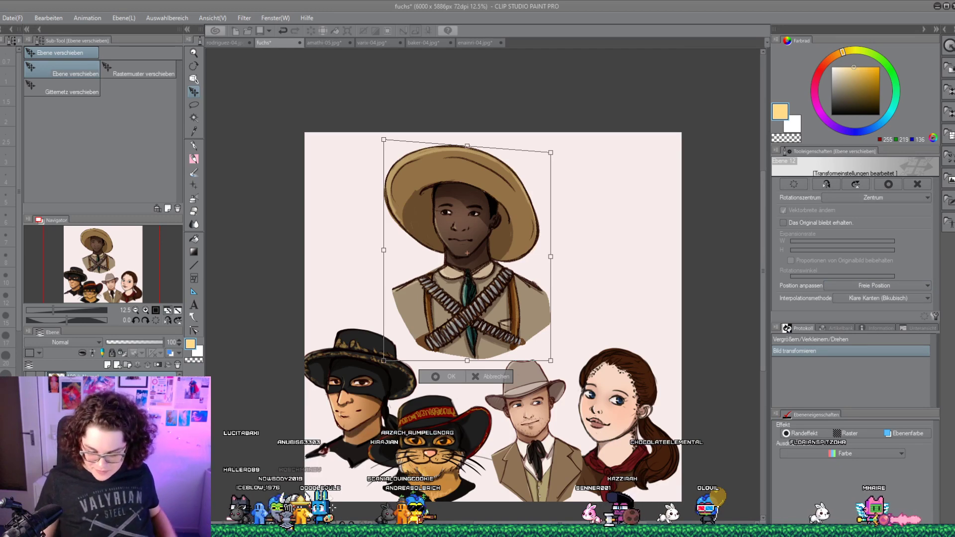
left_click(816, 341)
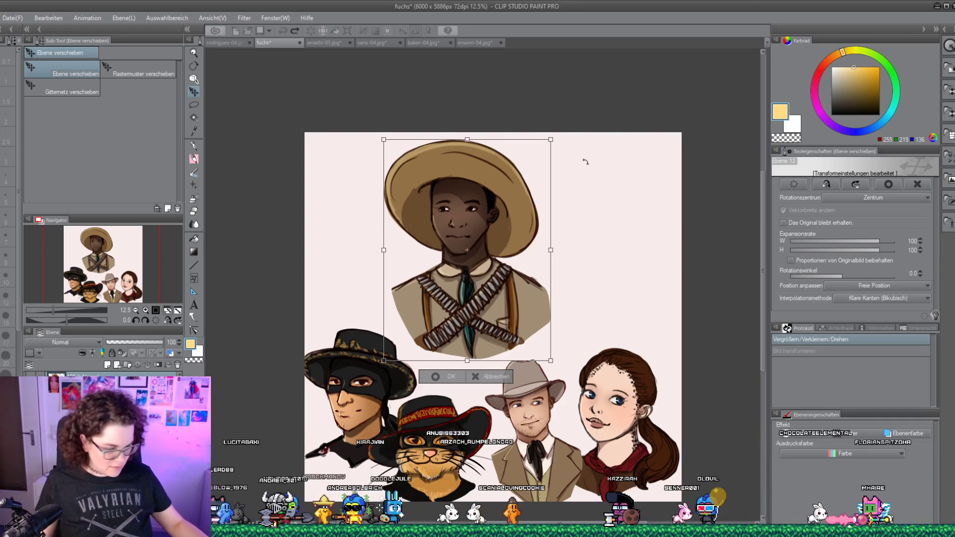
key("Escape")
Scale the officer to 72 % and place him in the canvas's upper right, above the two portraits on the right
key("ctrl+t")
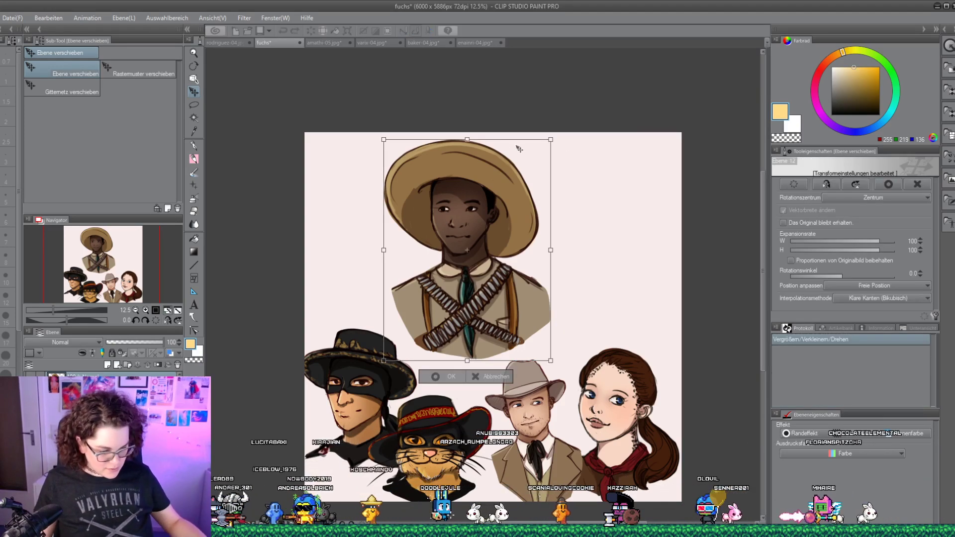
left_click_drag(547, 141, 505, 199)
left_click_drag(478, 241, 645, 216)
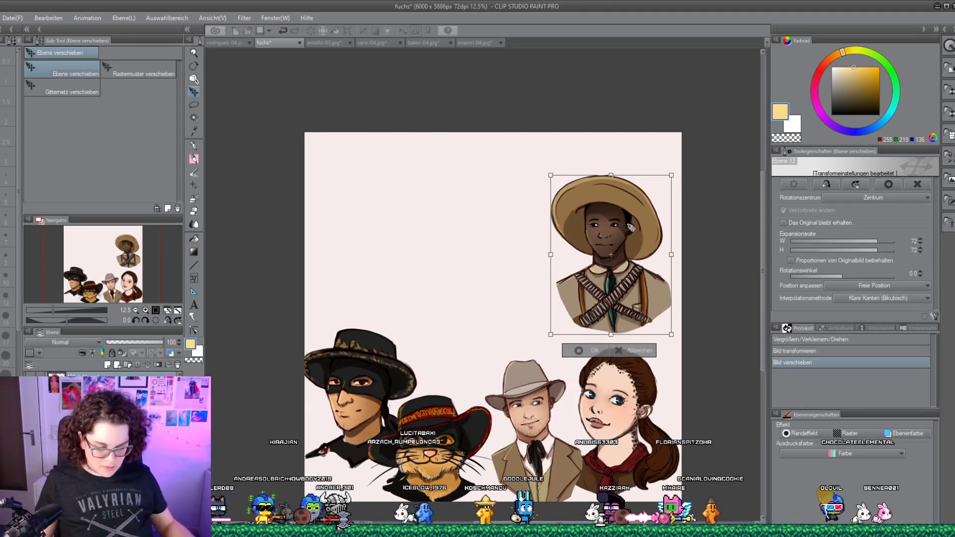
key("Return")
left_click_drag(642, 234, 618, 233)
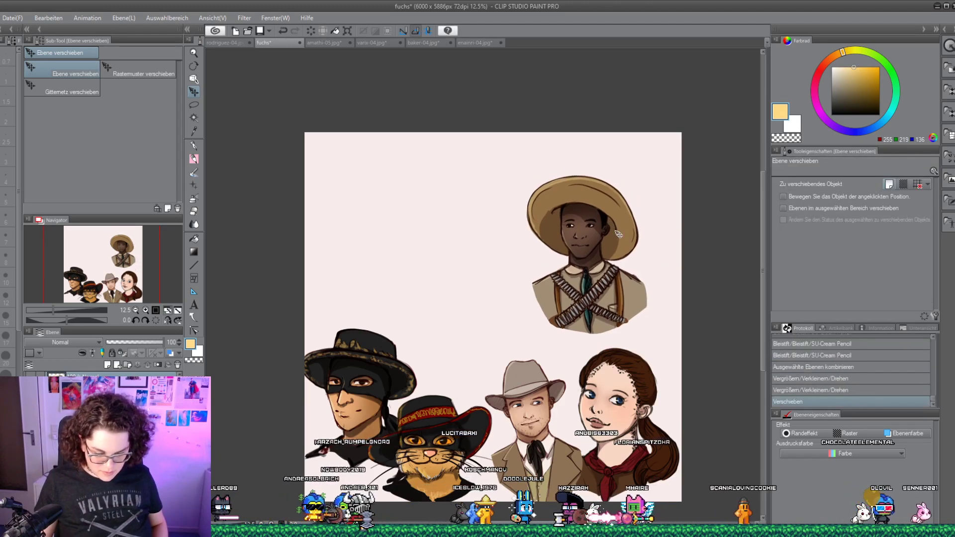
Move the man with the grey hat up beside the officer and scale him to 106 %, with their shoulders meeting
left_click_drag(516, 430, 456, 250)
key("ctrl+t")
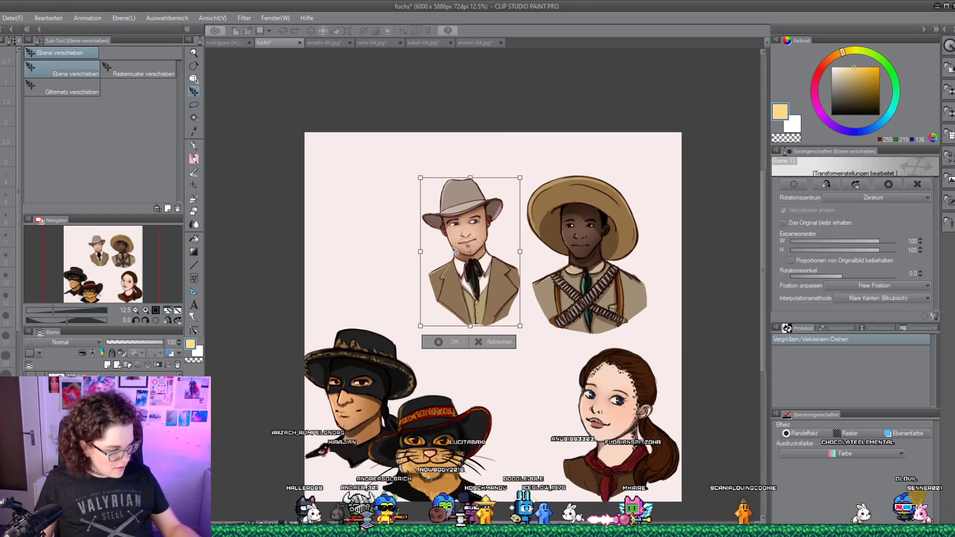
left_click_drag(421, 326, 414, 335)
left_click_drag(492, 314, 528, 320)
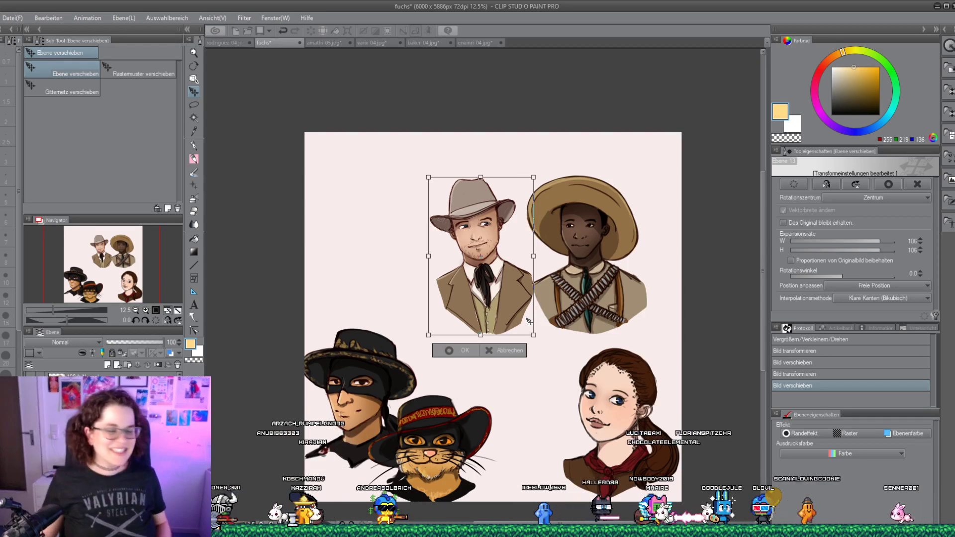
left_click_drag(500, 271, 514, 261)
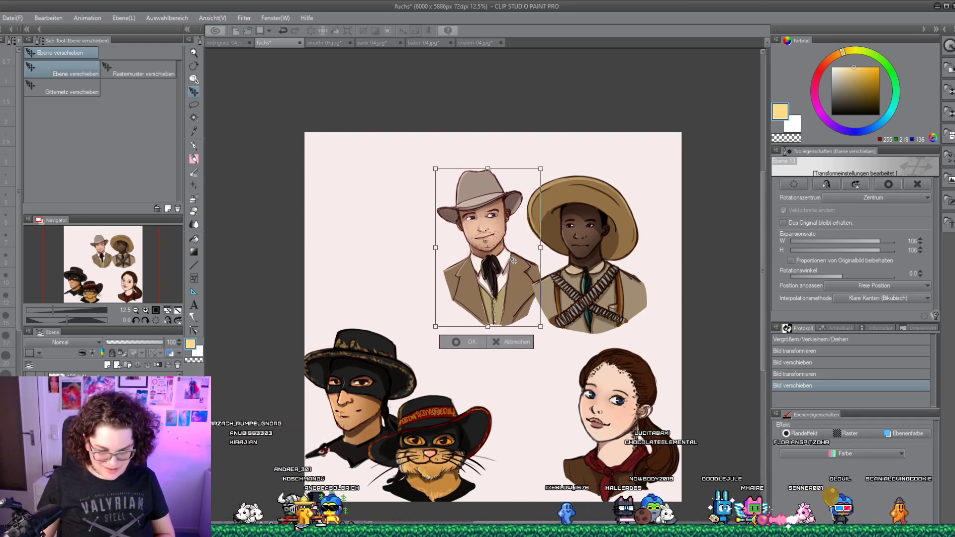
key("Return")
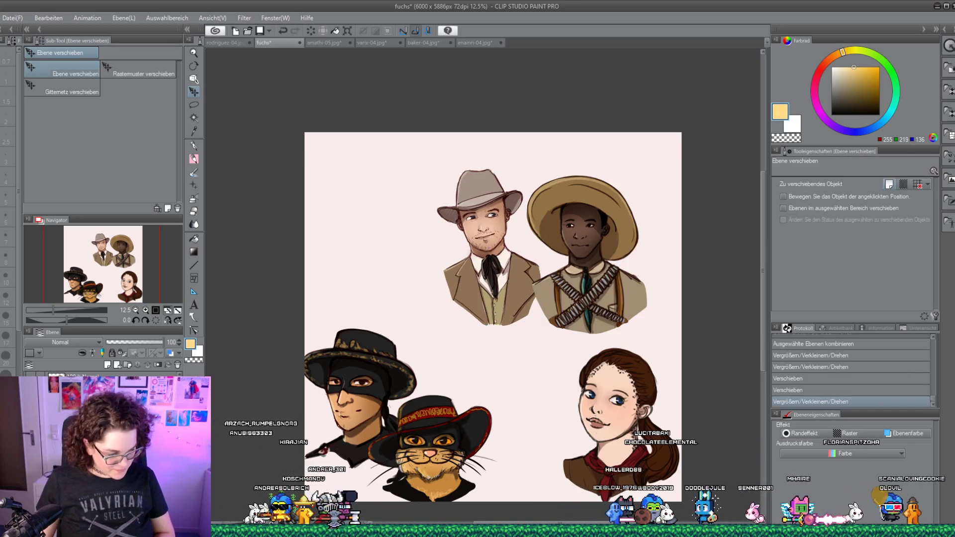
Bring the ponytailed woman's layer in front of the back-row portraits and place her on the left side of the man with the grey hat
left_click_drag(612, 398, 611, 369)
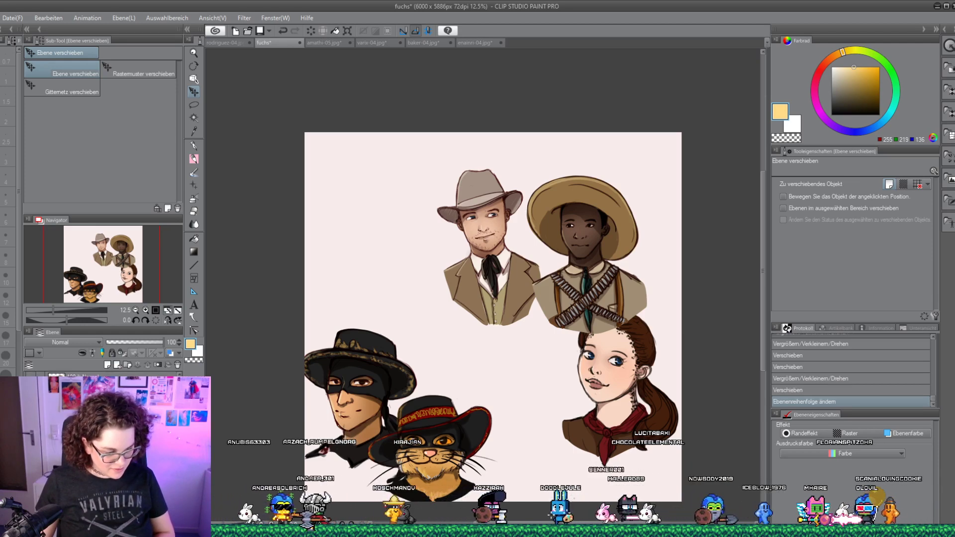
key("ctrl+]")
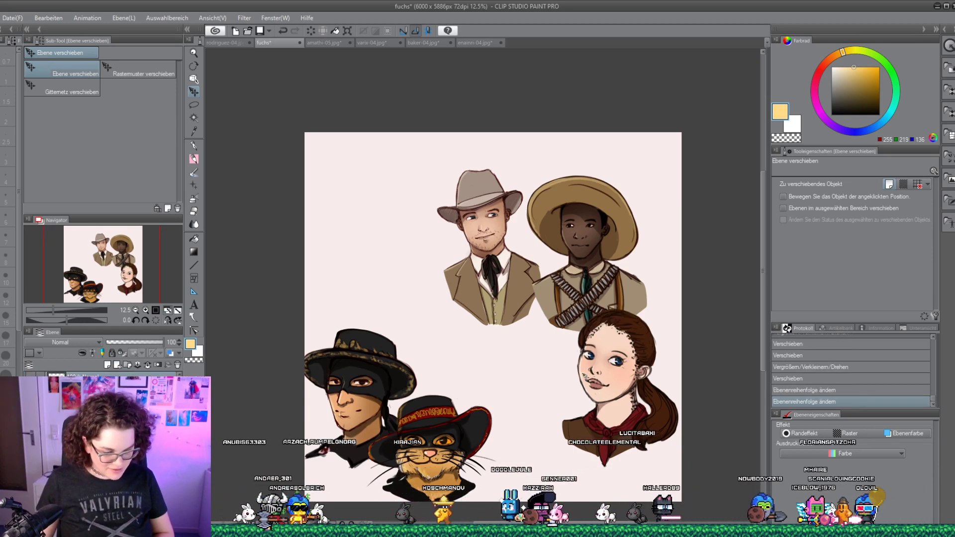
left_click_drag(585, 378, 405, 248)
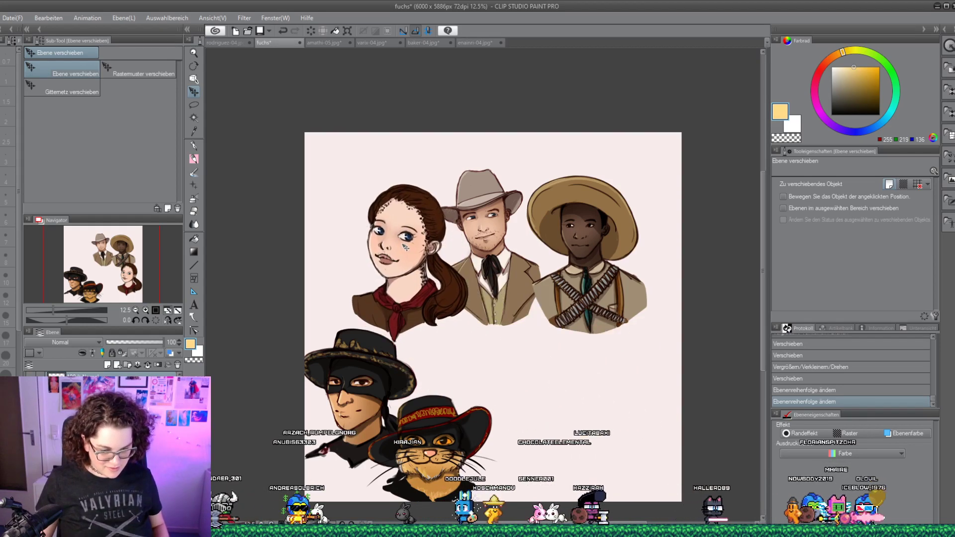
Scale the ponytailed woman to 83 % and shift her so her hair overlaps the grey-hatted man's shoulder
key("ctrl+t")
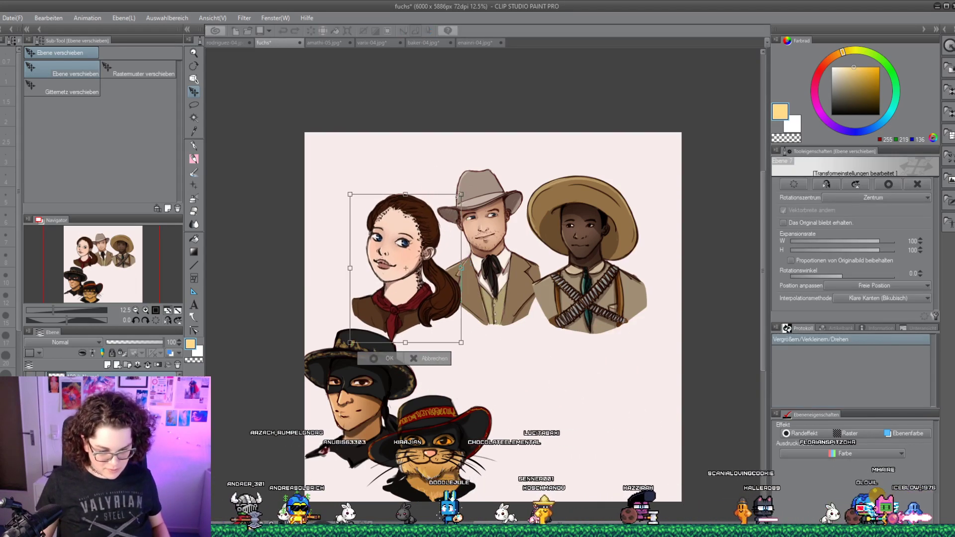
left_click_drag(459, 195, 457, 200)
left_click_drag(437, 243, 453, 252)
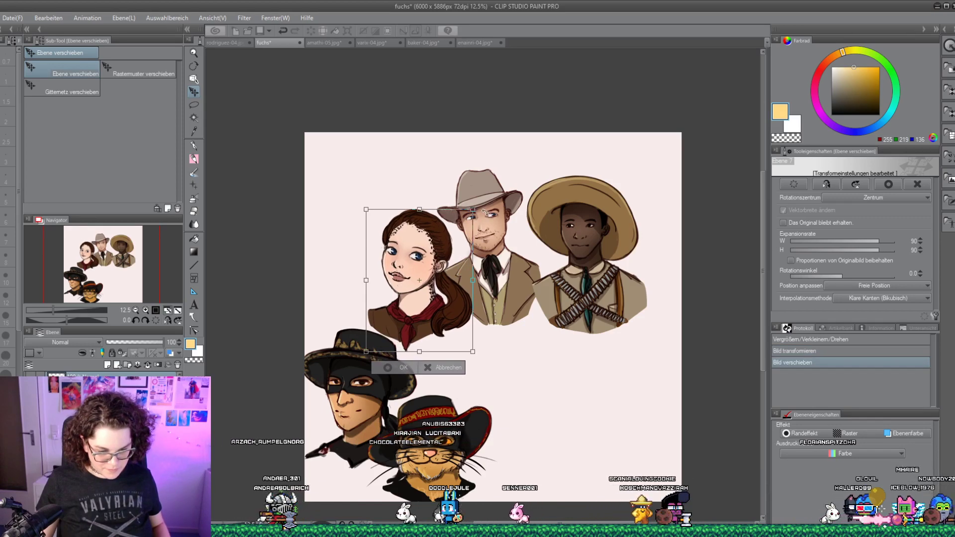
left_click_drag(472, 211, 459, 238)
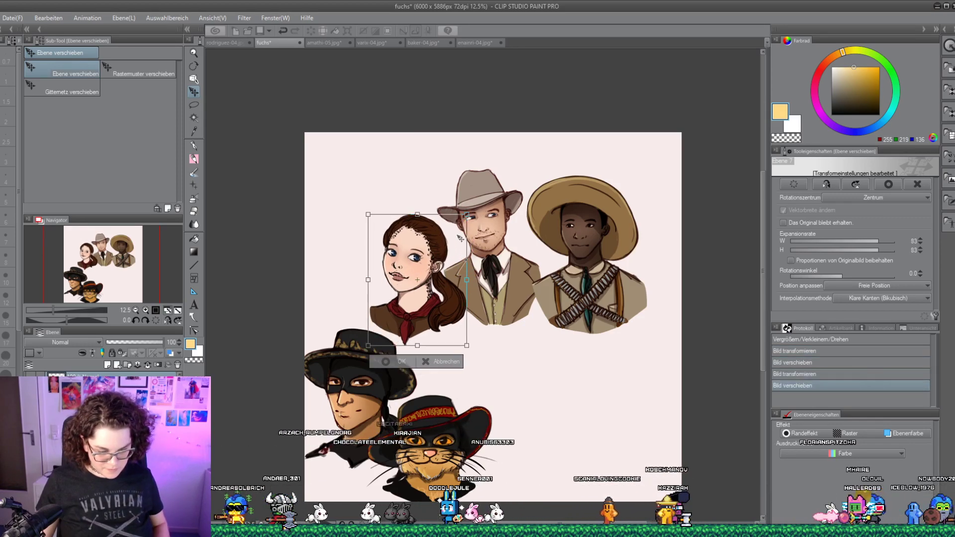
key("Return")
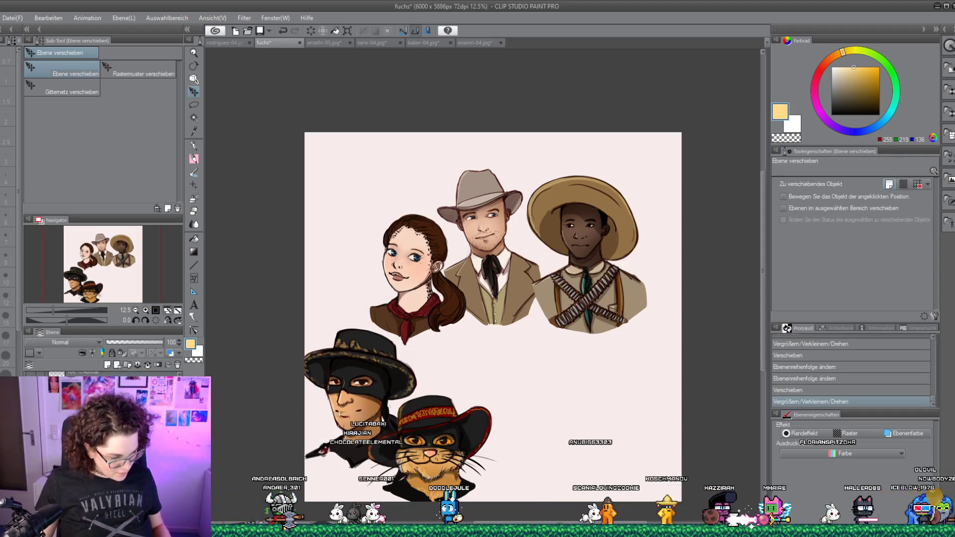
Bring the masked man's layer to the front and place him below the gap between the grey-hatted man and the officer
left_click_drag(358, 388, 477, 365)
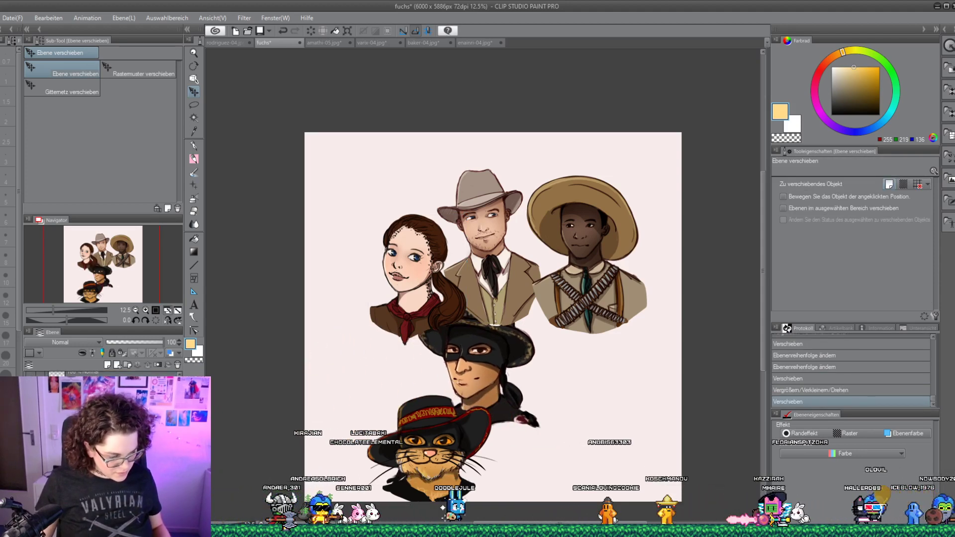
left_click_drag(149, 403, 124, 390)
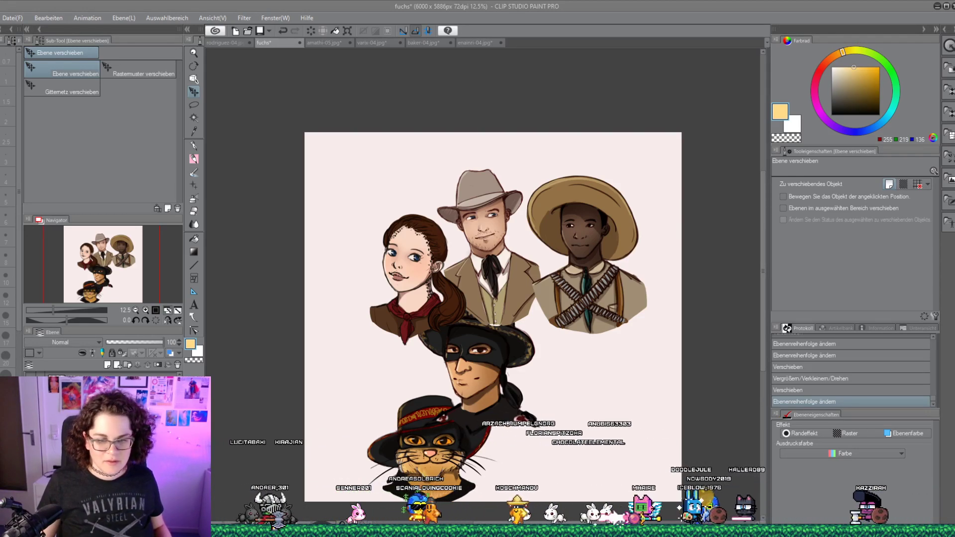
left_click_drag(477, 358, 464, 344)
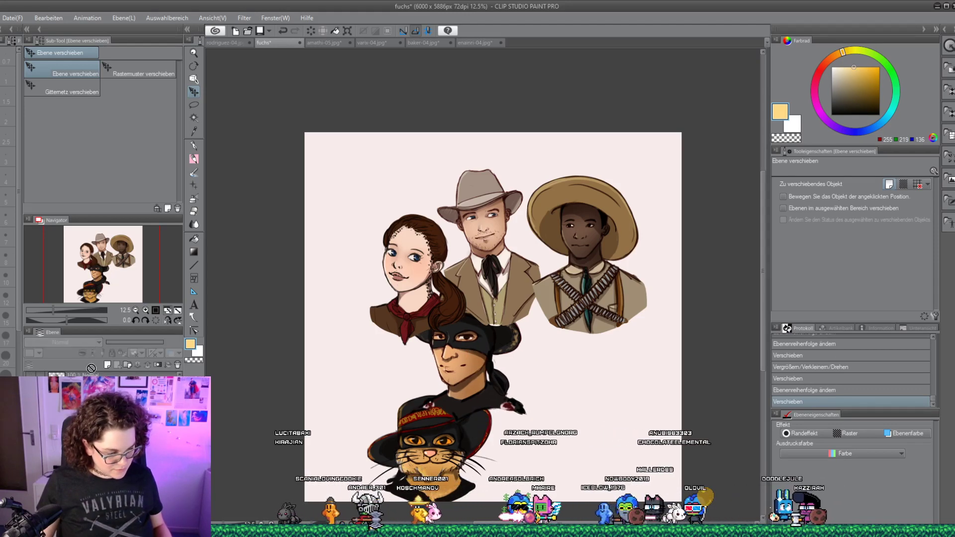
key("ctrl+bracketright")
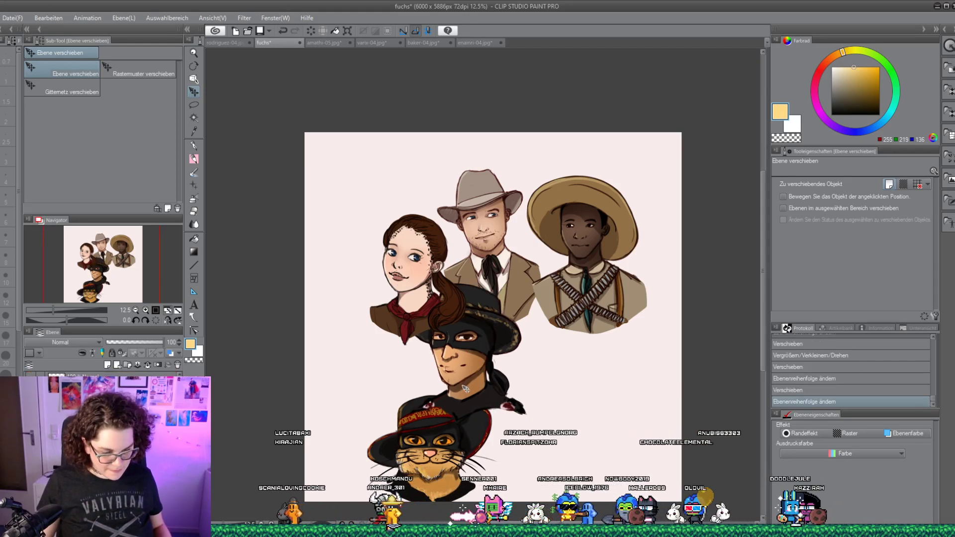
key("ctrl+bracketright")
left_click_drag(477, 370, 550, 391)
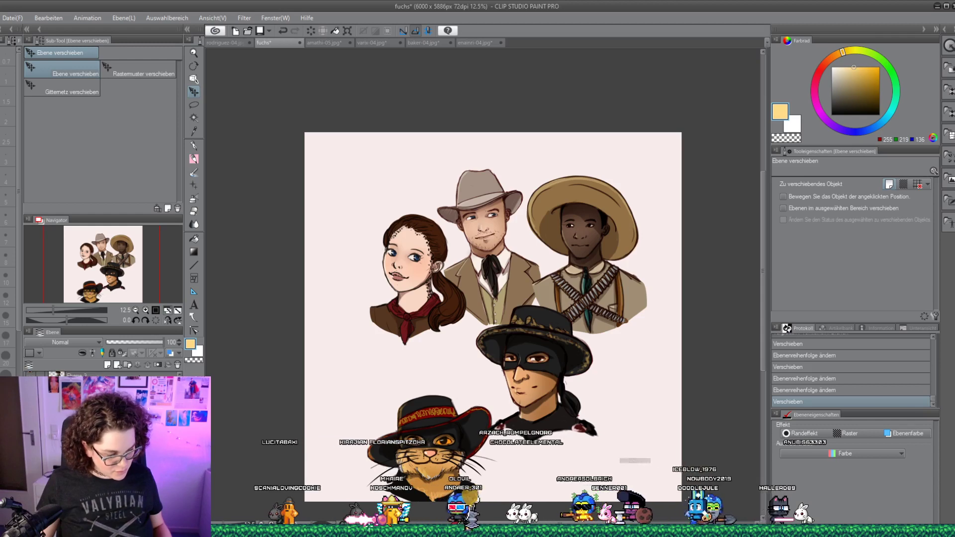
Move the masked cat up beneath the ponytailed woman and order its layer behind the masked man
left_click_drag(374, 435, 374, 362)
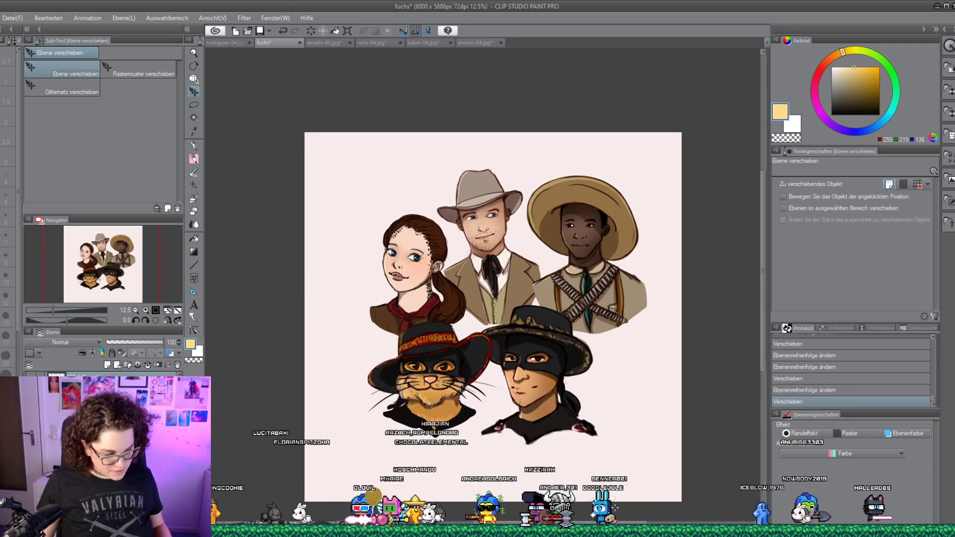
left_click_drag(100, 384, 100, 410)
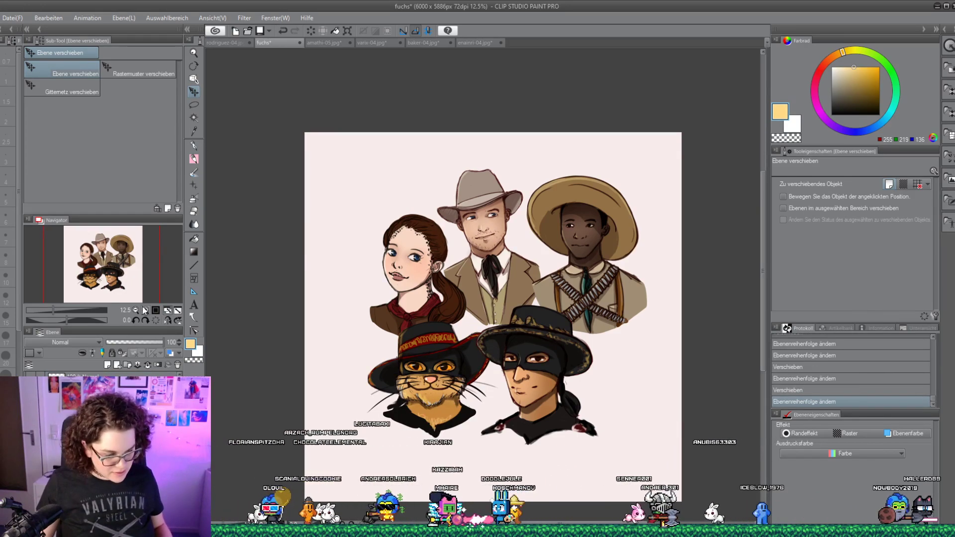
Draw a light grey lace trim around the cat's mask with the SU-Cream Pencil at size 12.2, and sample the mask's dark grey
scroll(93, 280, "up", 3)
left_click(93, 280)
scroll(94, 280, "up", 2)
left_click_drag(93, 279, 91, 277)
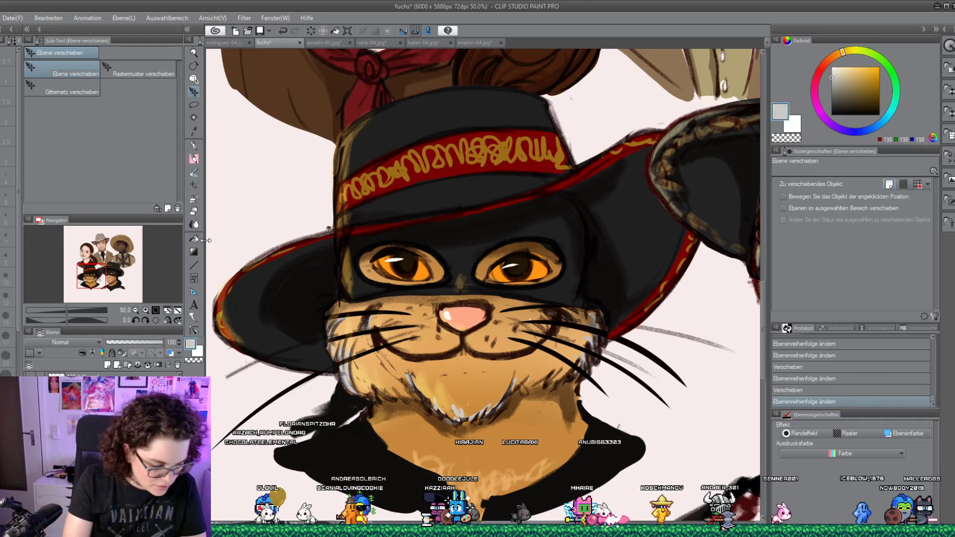
left_click(193, 160)
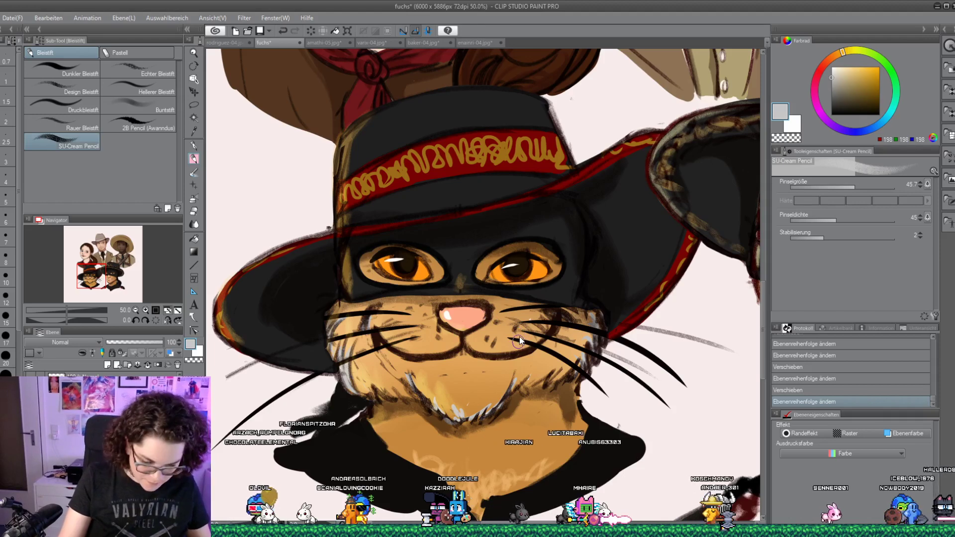
key("bracketleft")
key("bracketleft")
key("bracketleft")
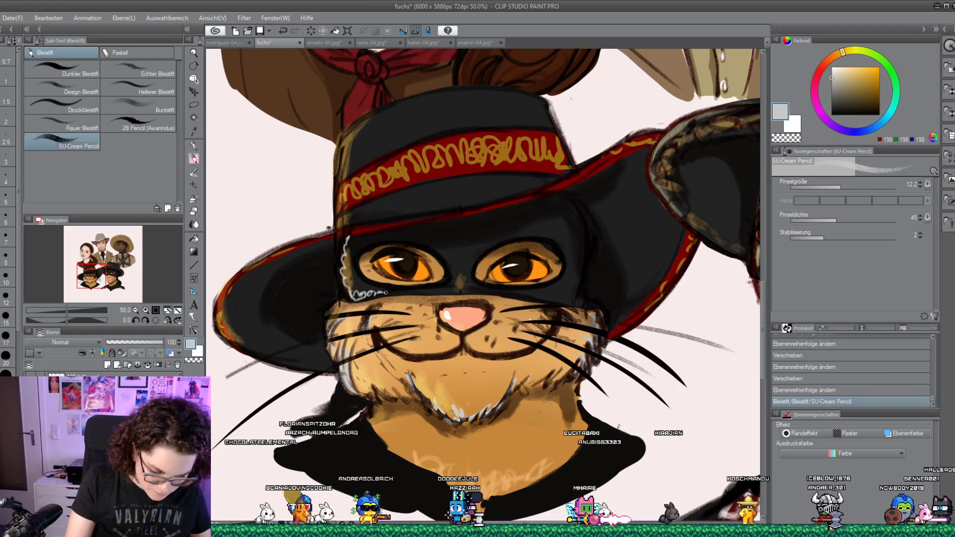
mouse_move(385, 292)
left_mouse_down()
mouse_move(453, 288)
mouse_move(458, 278)
mouse_move(529, 296)
left_mouse_up()
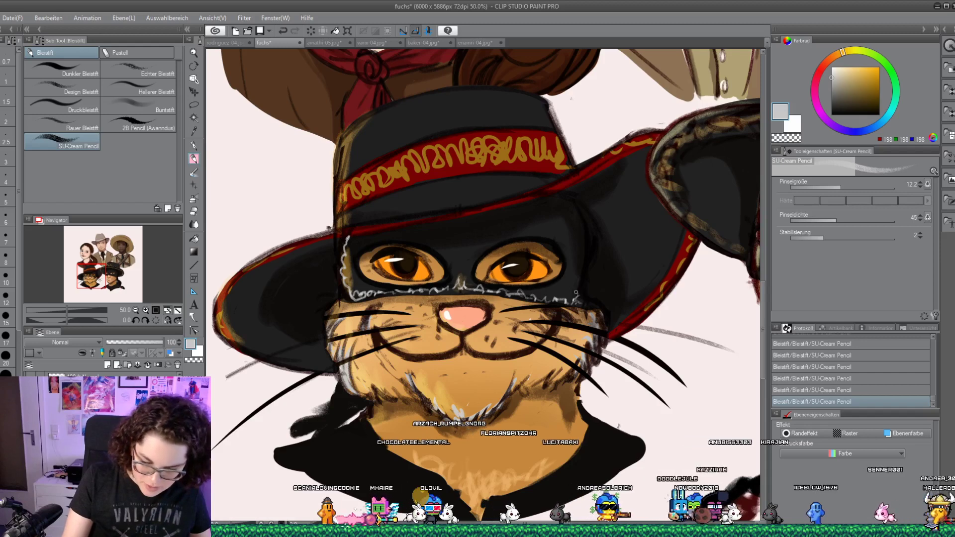
left_click_drag(577, 280, 580, 223)
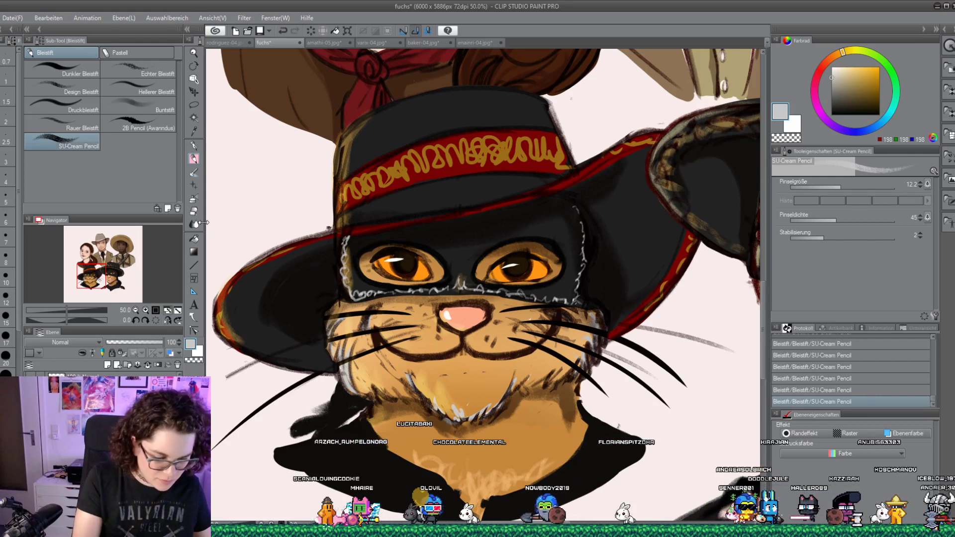
left_click(353, 228, "alt")
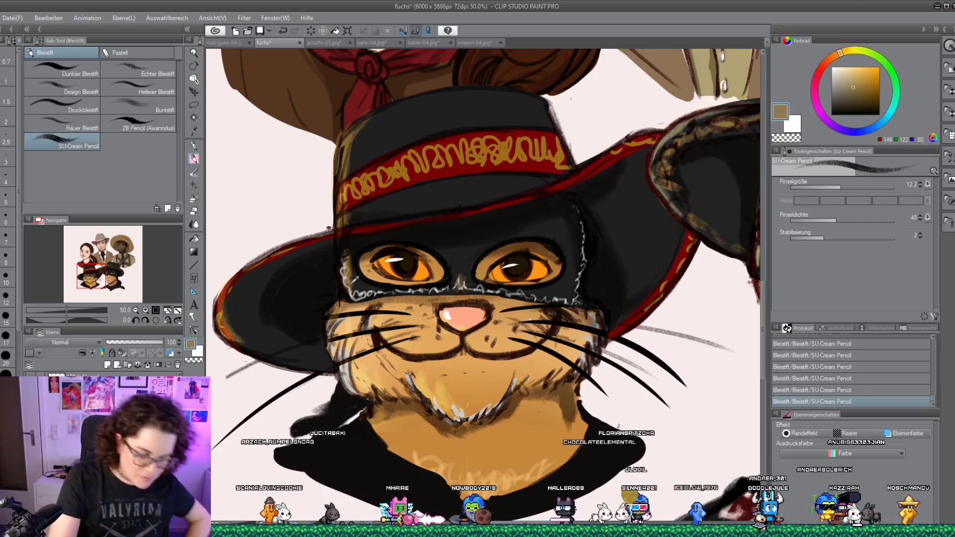
left_click(344, 243, "alt")
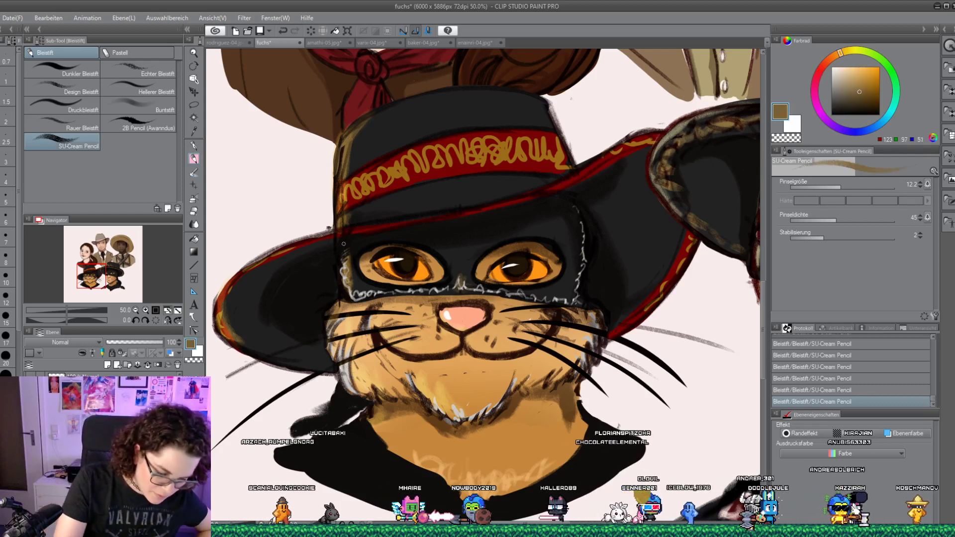
left_click(350, 269, "alt")
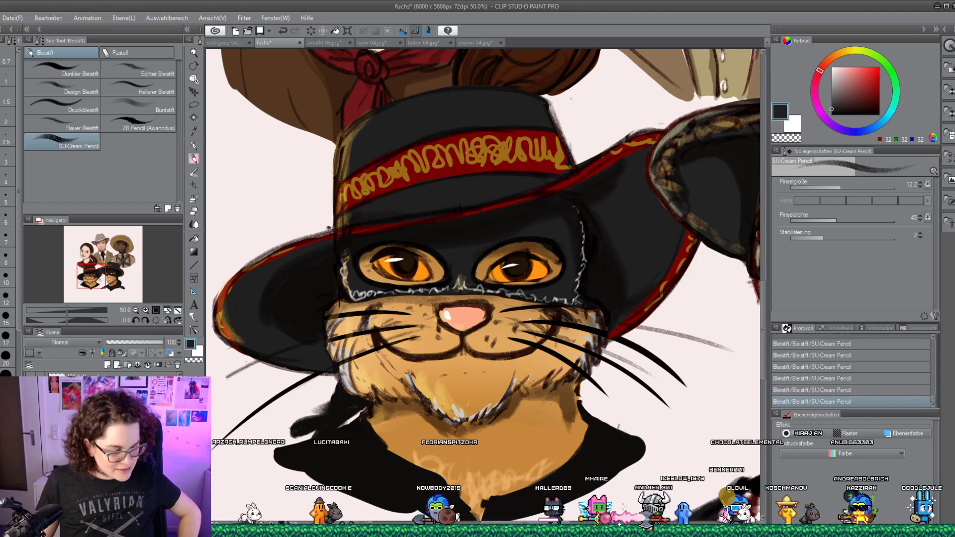
Shift the whole group of five portraits slightly up and left on the canvas with the Move Layer tool
left_click(135, 310)
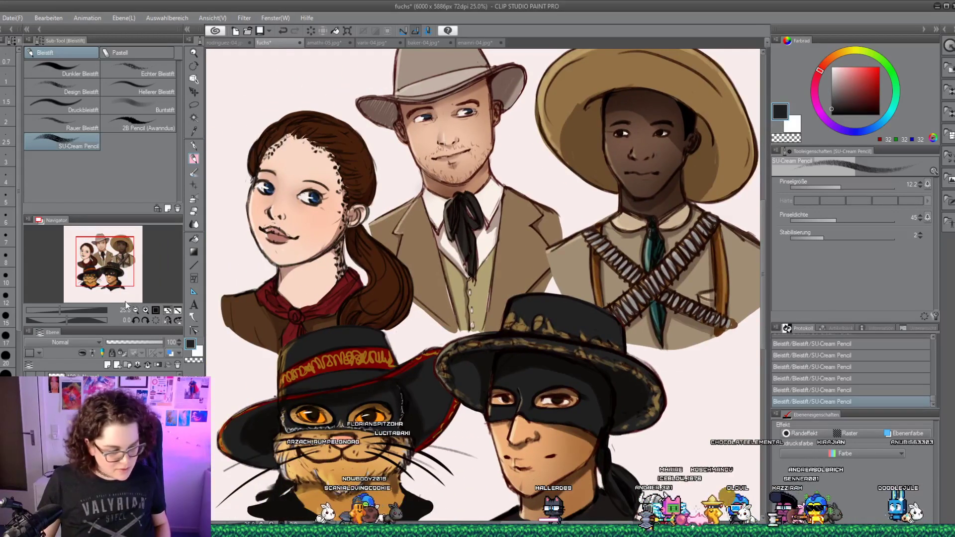
left_click(135, 309)
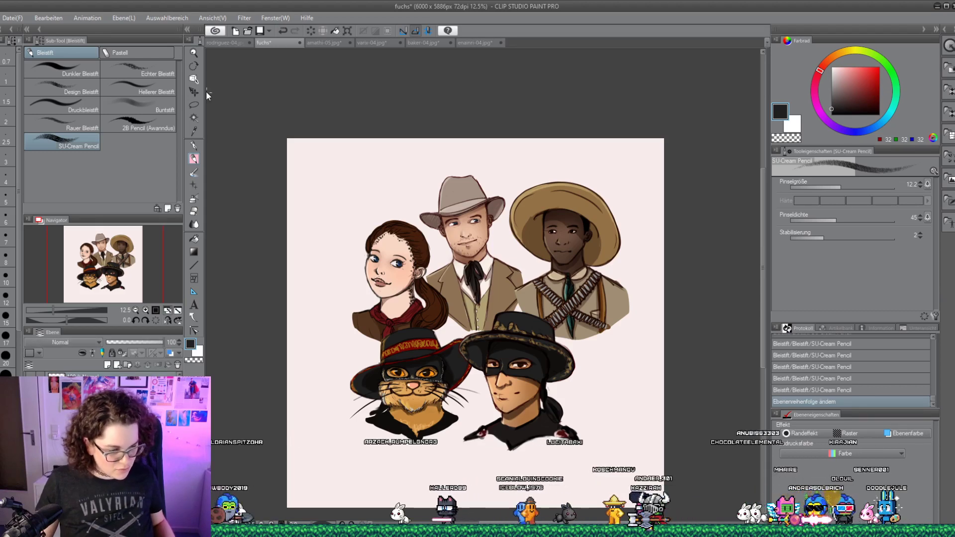
key("k")
left_click_drag(439, 268, 430, 258)
Handwrite the quoted caption "Der Fuchs geht um..." in dark grey below the portraits on a new raster layer with the G-Pen
key("p")
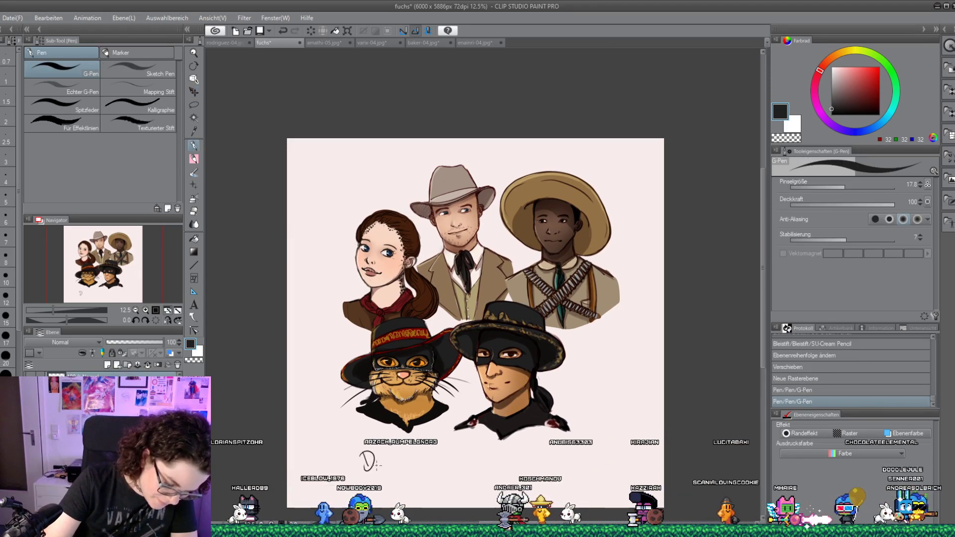
left_click_drag(384, 470, 405, 454)
mouse_move(398, 454)
left_mouse_down()
mouse_move(396, 470)
mouse_move(413, 462)
left_mouse_up()
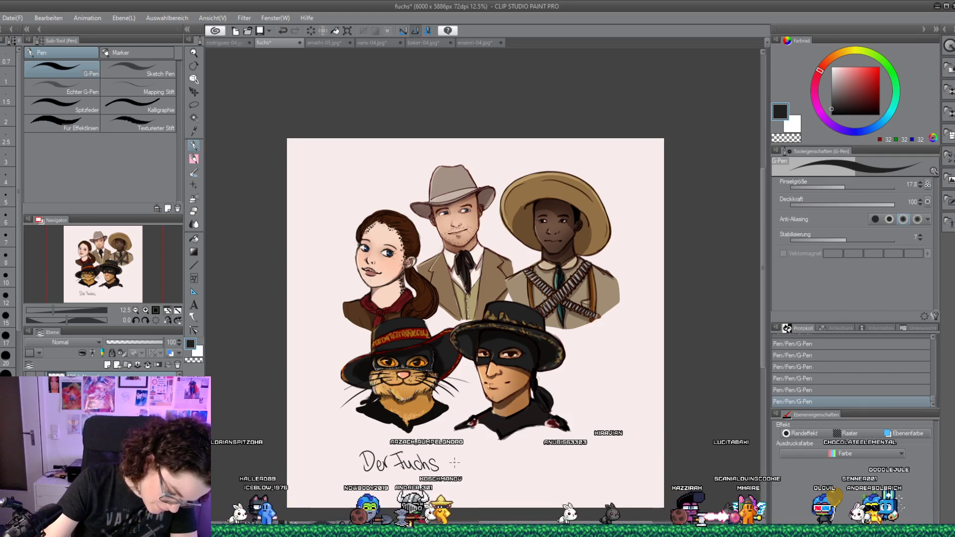
left_click_drag(465, 463, 526, 466)
left_click(526, 465)
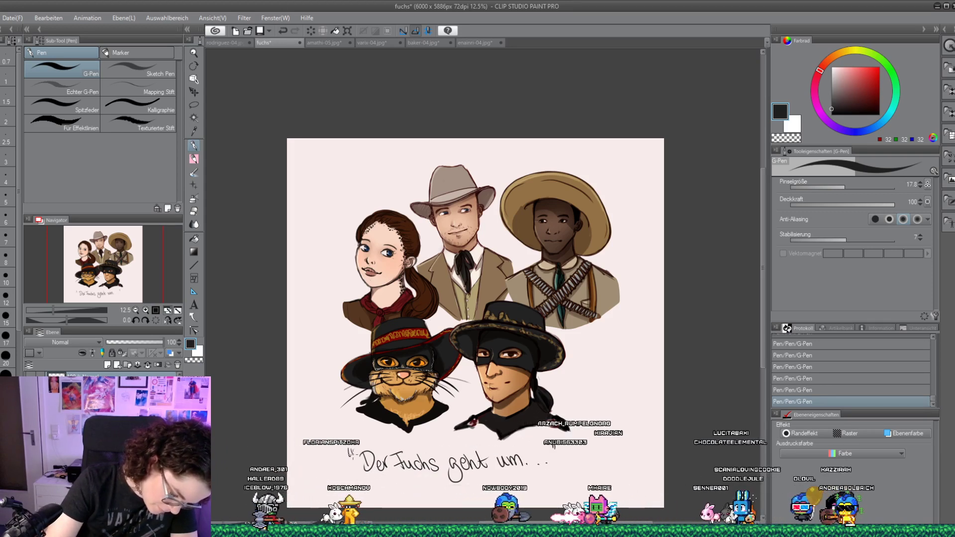
Shift the handwritten caption right to centre it under the portraits, and save the illustration
left_click(194, 92)
left_click_drag(527, 377, 552, 376)
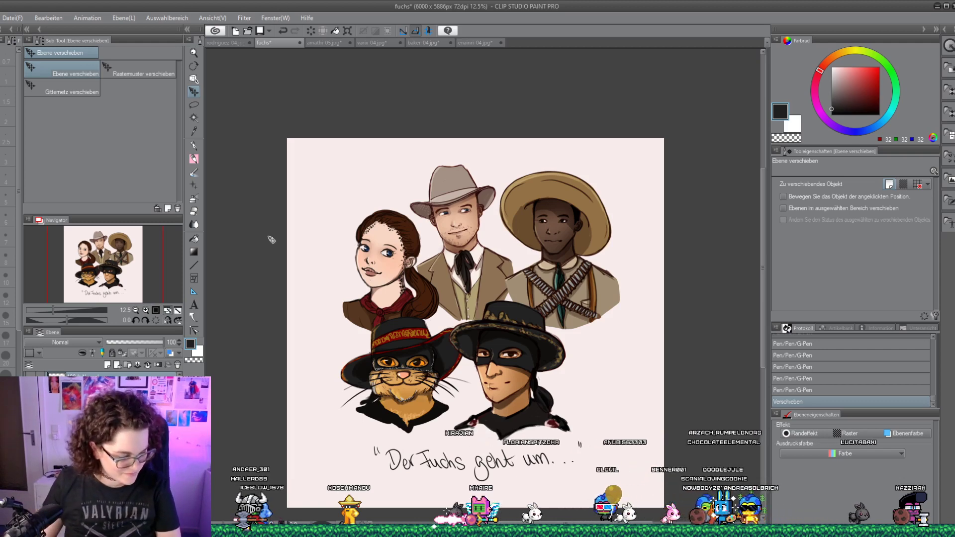
left_click(167, 311)
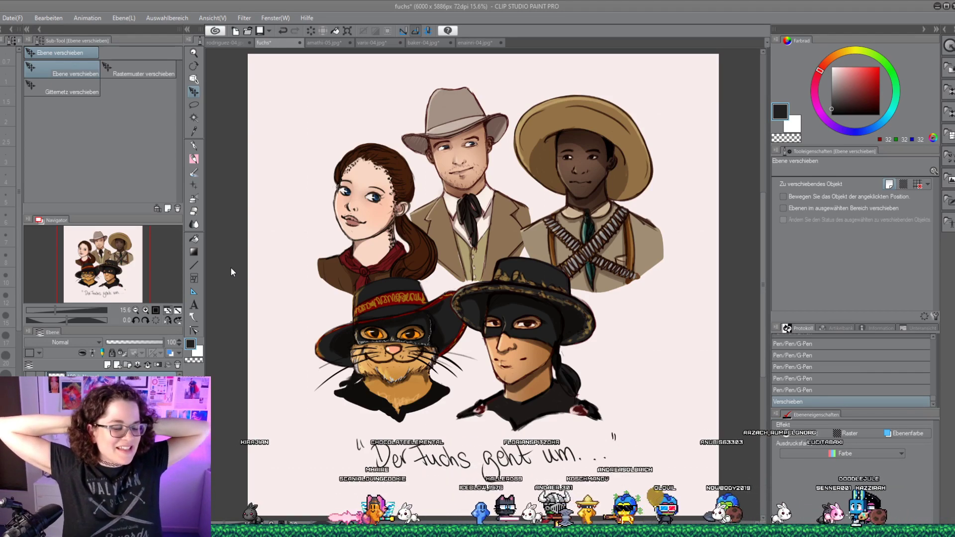
key("ctrl+s")
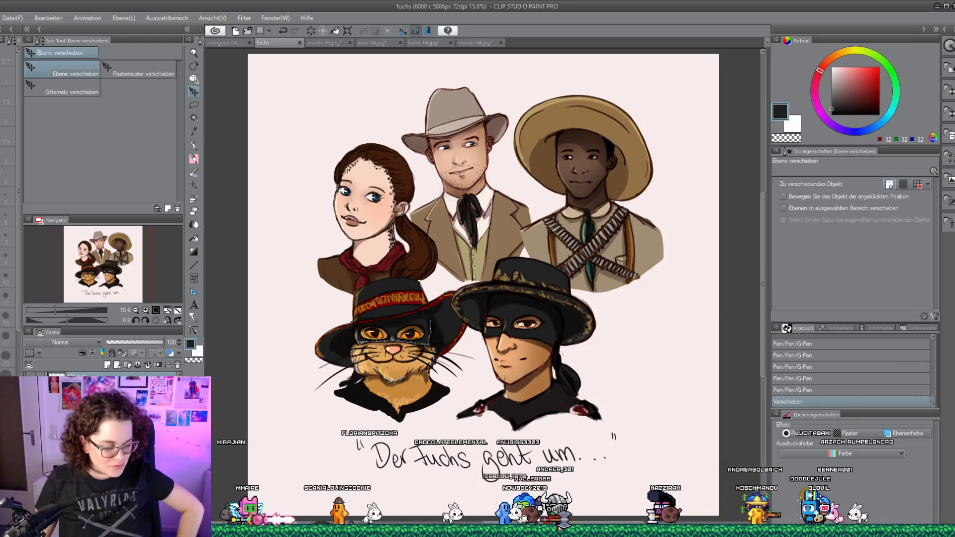
Move the masked man and the cat slightly up and right, and scale the masked man to 104 %
left_click_drag(442, 280, 461, 273)
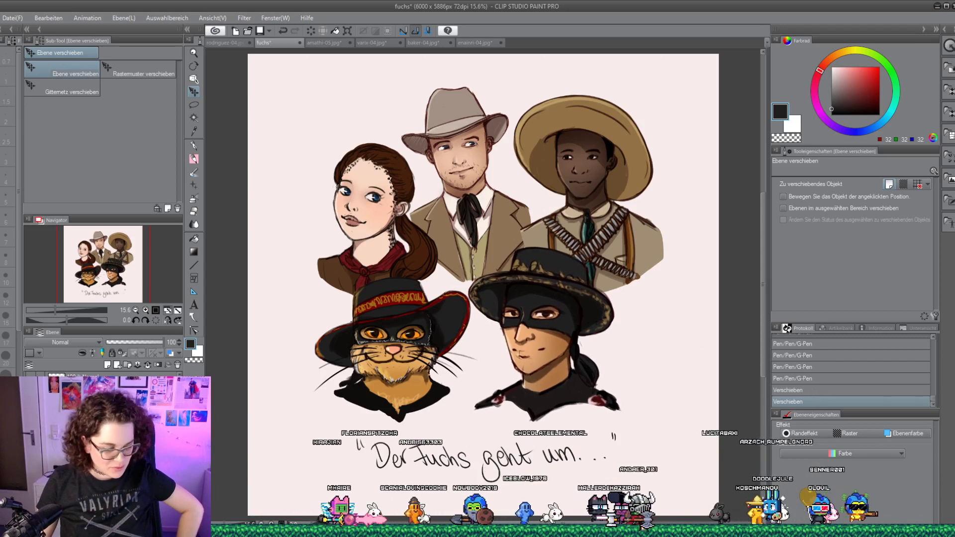
left_click_drag(352, 412, 384, 398)
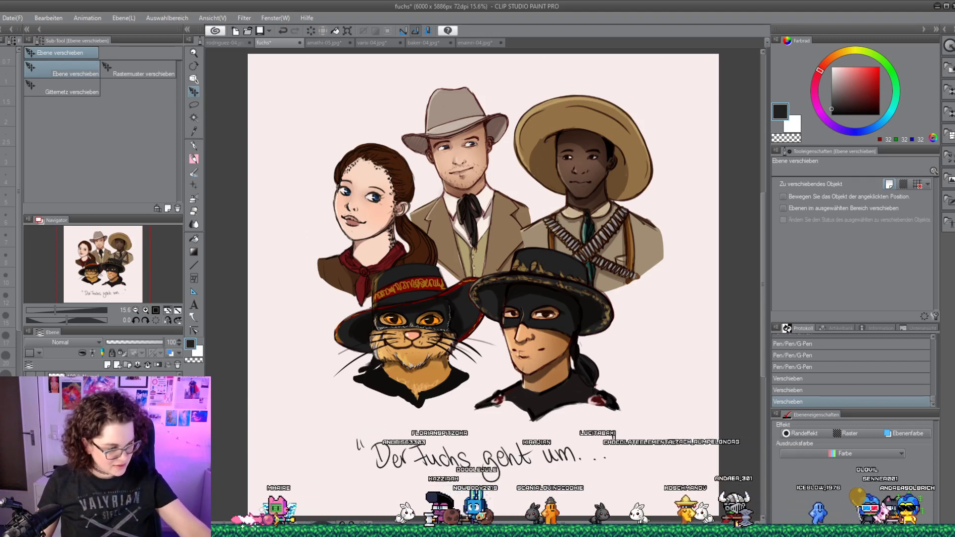
key("ctrl+t")
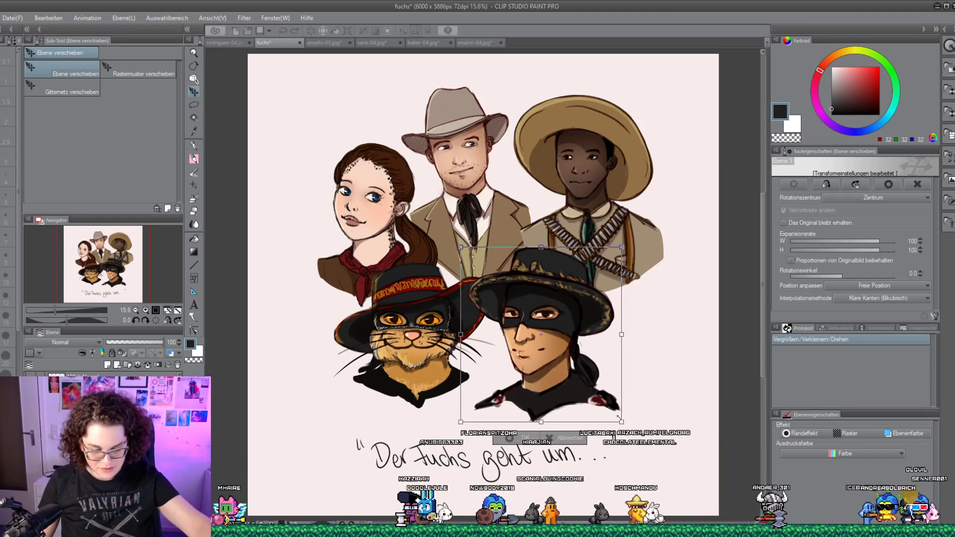
left_click_drag(618, 417, 601, 407)
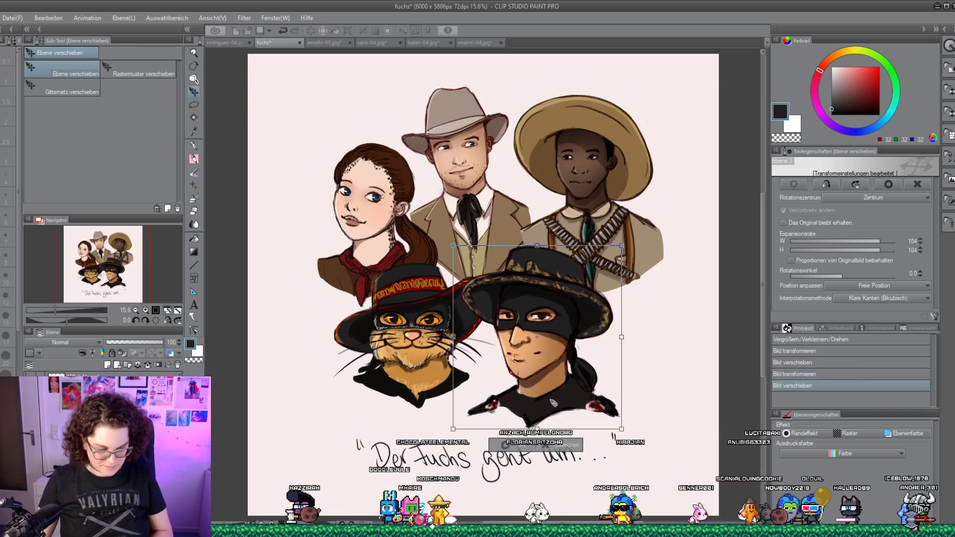
key("Return")
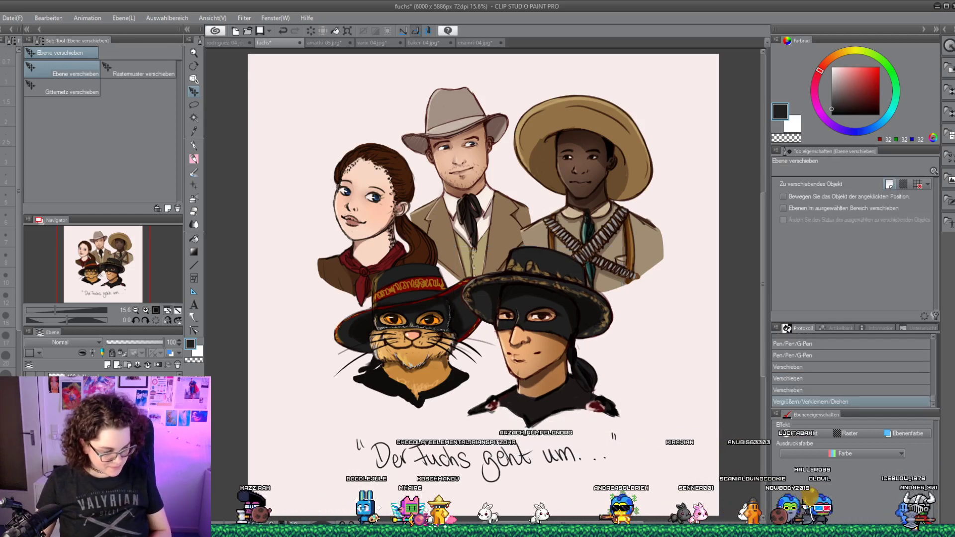
Nudge the cat slightly down and left and the grey-hatted man slightly right, and save the illustration
left_click_drag(387, 363, 380, 371)
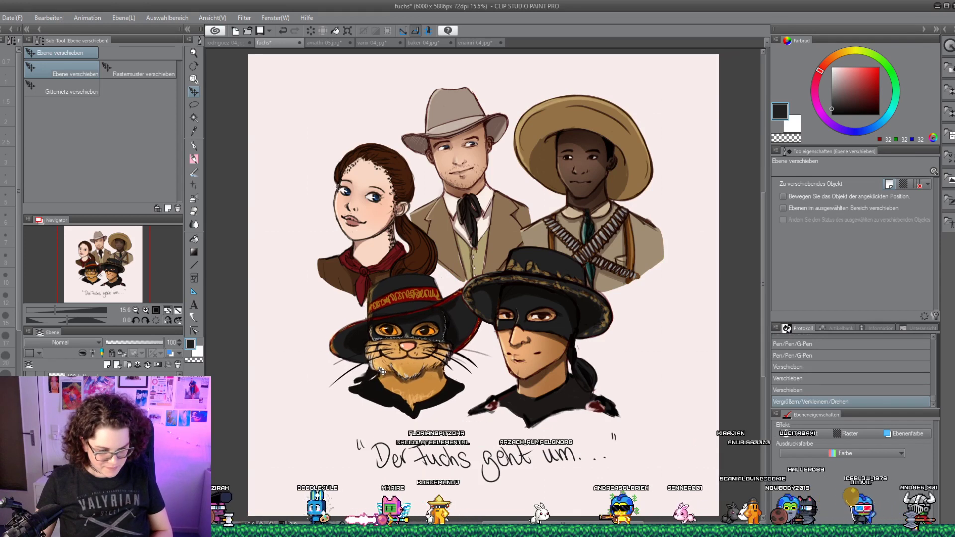
left_click_drag(427, 326, 428, 326)
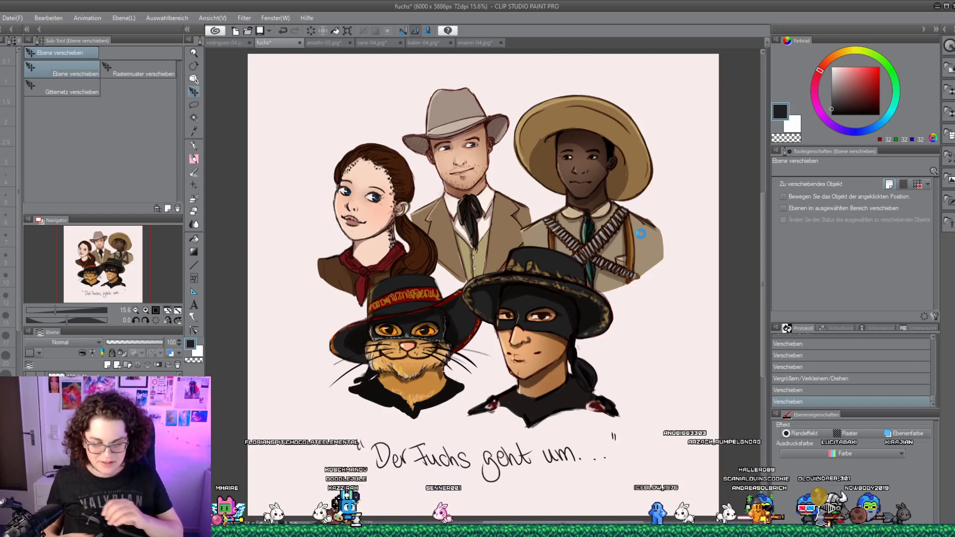
key("ctrl+s")
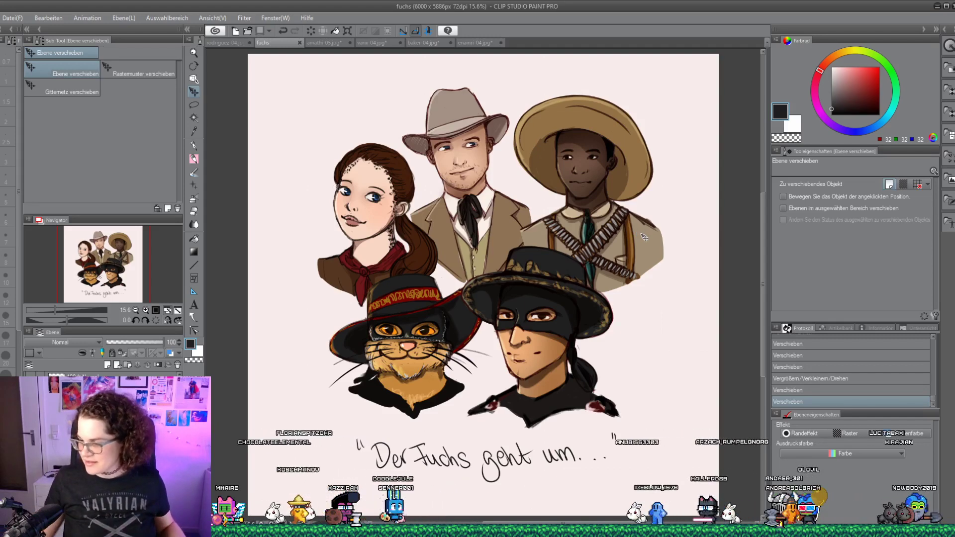